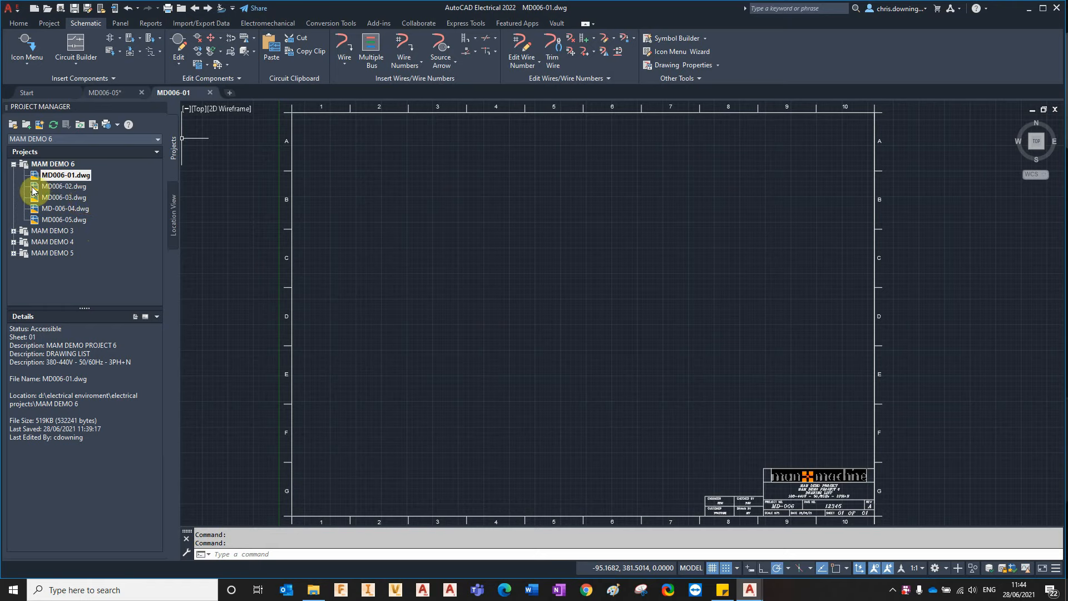
- Examine the details of the MAM DEMO 6 project and its drawings, including MD006-02, MD006-03, MD-006-04 and MD006-05
{"action": "left_click", "coordinate": [55, 197]}
{"action": "left_click", "coordinate": [64, 209]}
{"action": "left_click", "coordinate": [64, 187]}
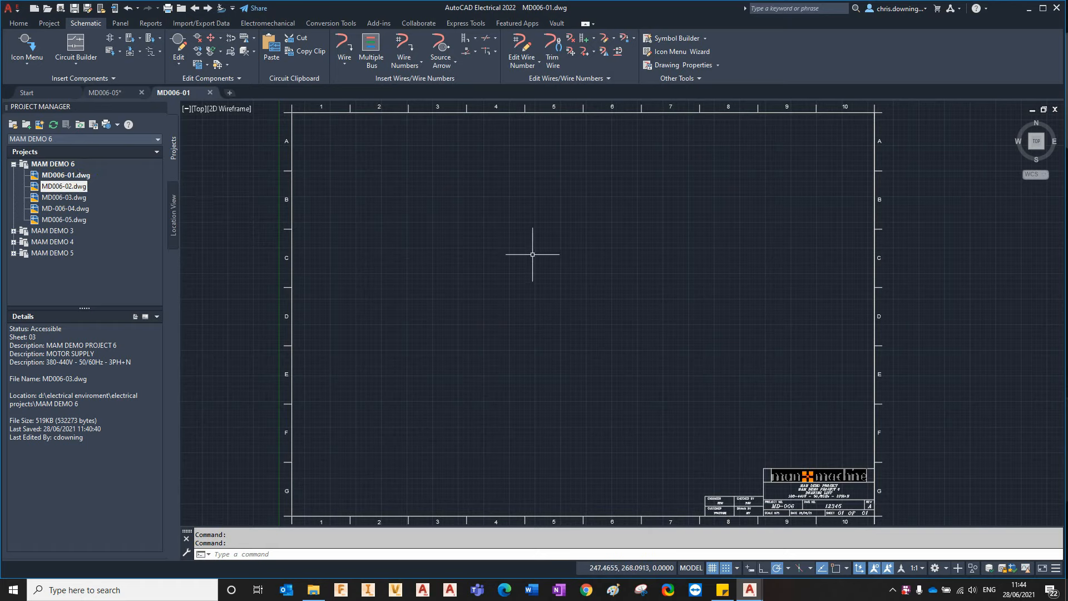
{"action": "left_click", "coordinate": [66, 186]}
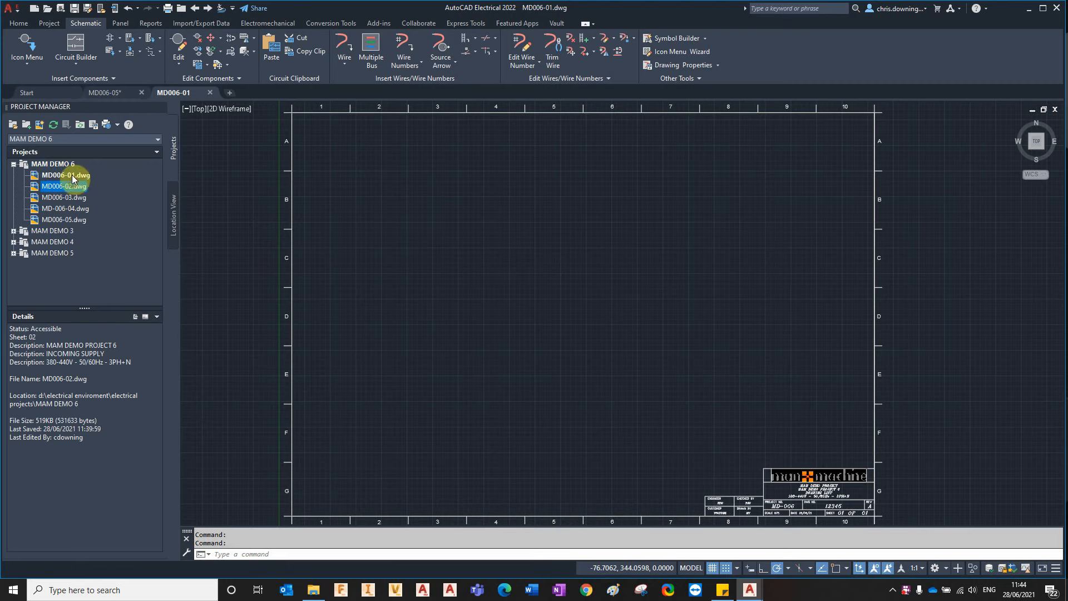
{"action": "left_click", "coordinate": [47, 165]}
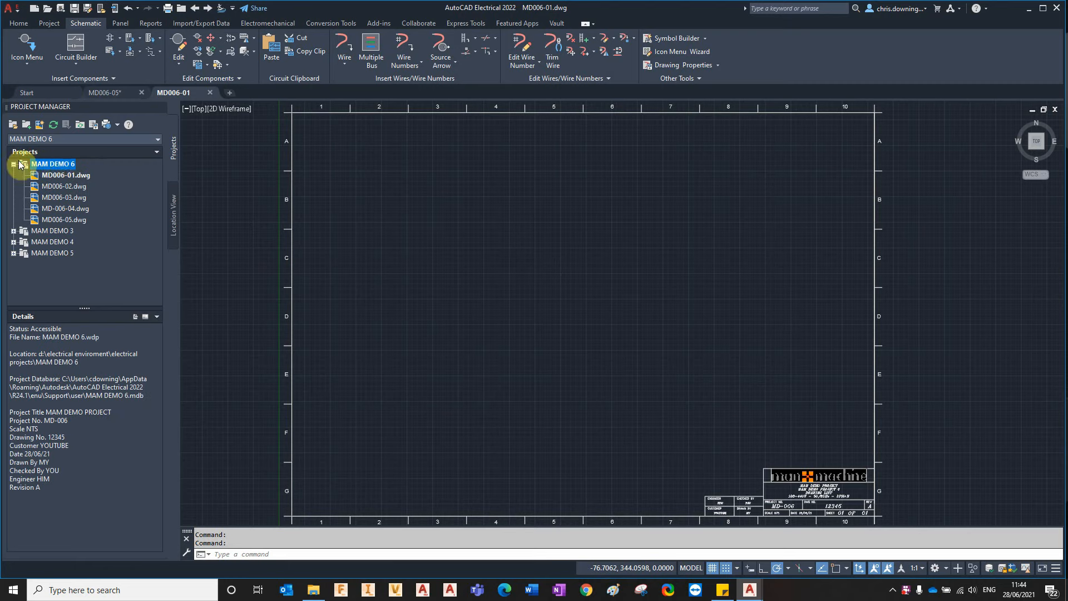
{"action": "left_click", "coordinate": [52, 189]}
{"action": "left_click", "coordinate": [52, 199]}
{"action": "left_click", "coordinate": [53, 210]}
{"action": "left_click", "coordinate": [53, 220]}
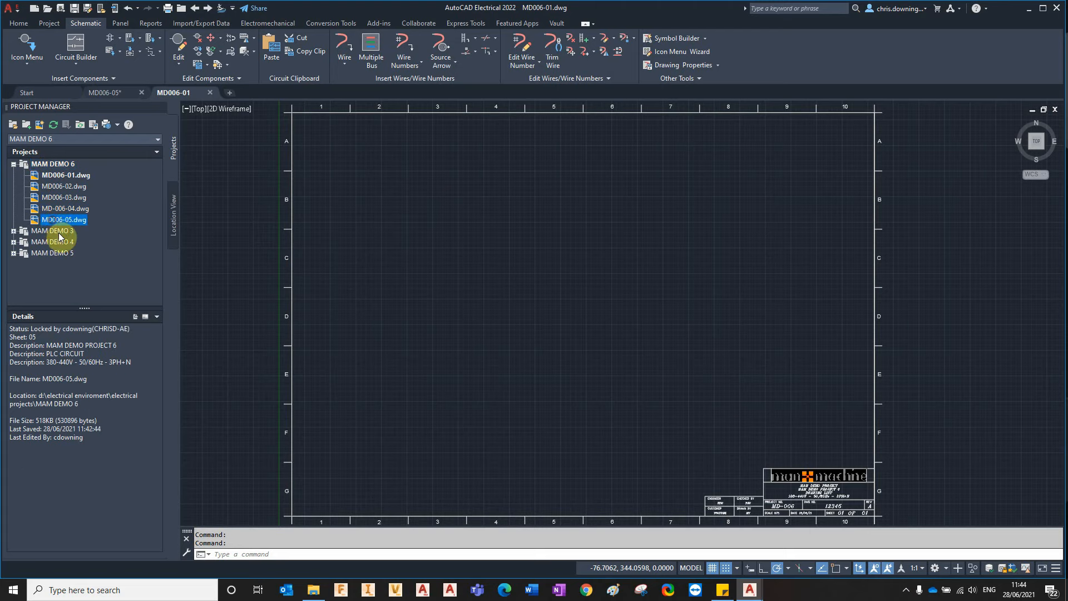
- Look through the drawing list of MAM DEMO 3 and the project details of MAM DEMO 4, then collapse MAM DEMO 3
{"action": "left_click", "coordinate": [59, 233]}
{"action": "left_click", "coordinate": [14, 230]}
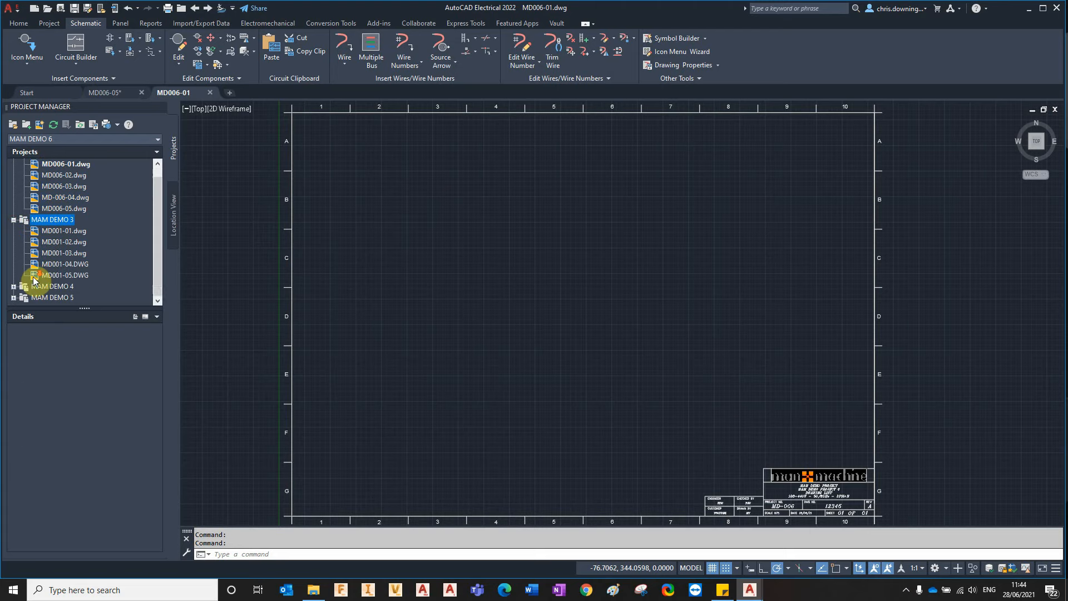
{"action": "left_click", "coordinate": [22, 285]}
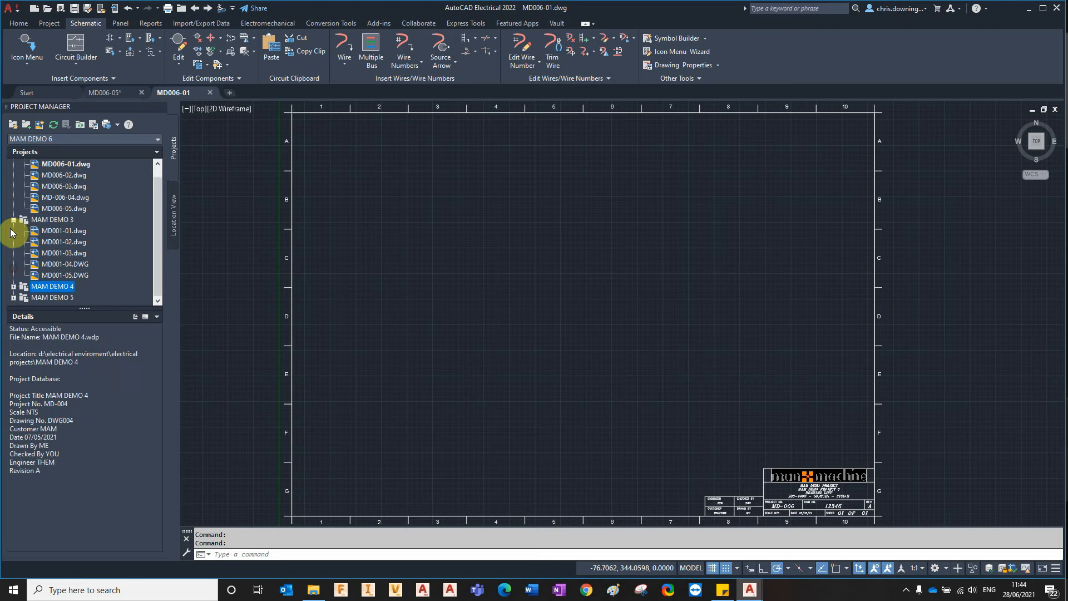
{"action": "left_click", "coordinate": [13, 220]}
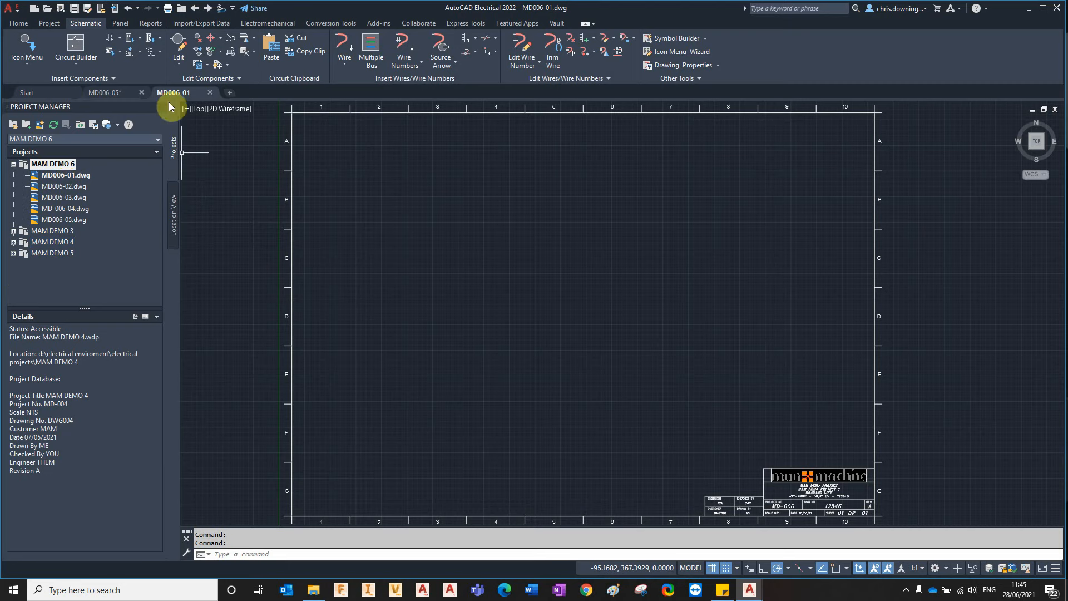
- Examine the available command sets for project, schematic, panel, reports and import/export data, finishing on the schematic commands
{"action": "mouse_move", "coordinate": [163, 92]}
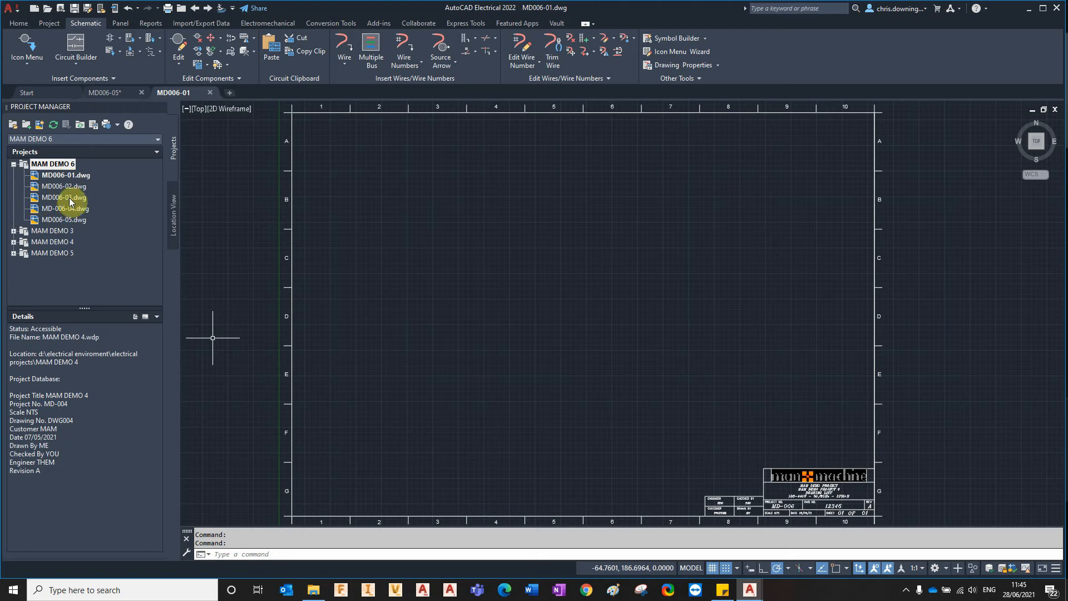
{"action": "left_click", "coordinate": [49, 23]}
{"action": "left_click", "coordinate": [85, 23]}
{"action": "left_click", "coordinate": [120, 23]}
{"action": "left_click", "coordinate": [149, 23]}
{"action": "left_click", "coordinate": [40, 25]}
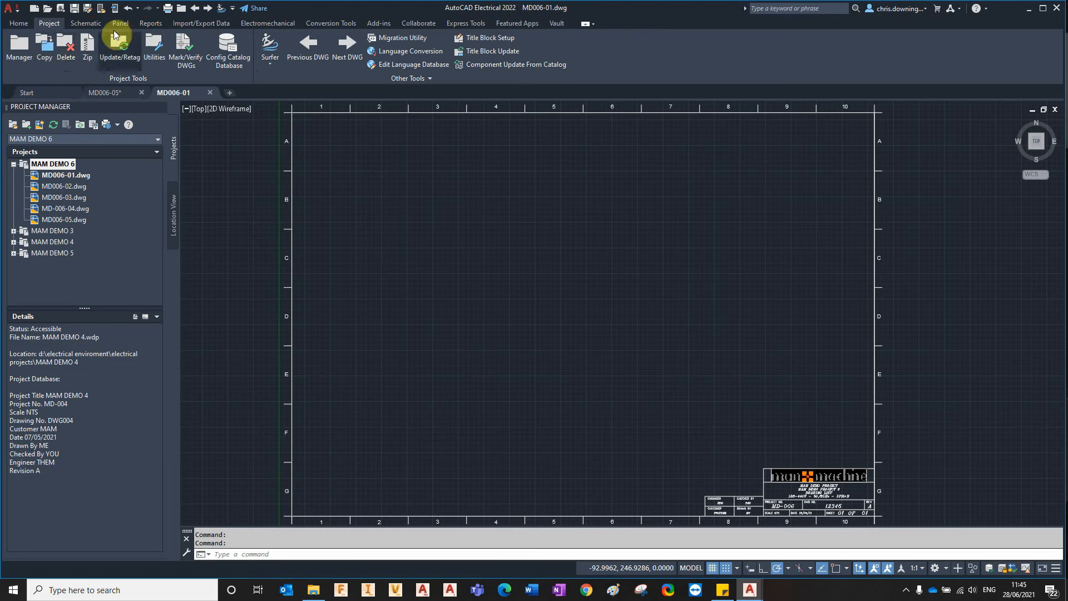
{"action": "left_click", "coordinate": [98, 28]}
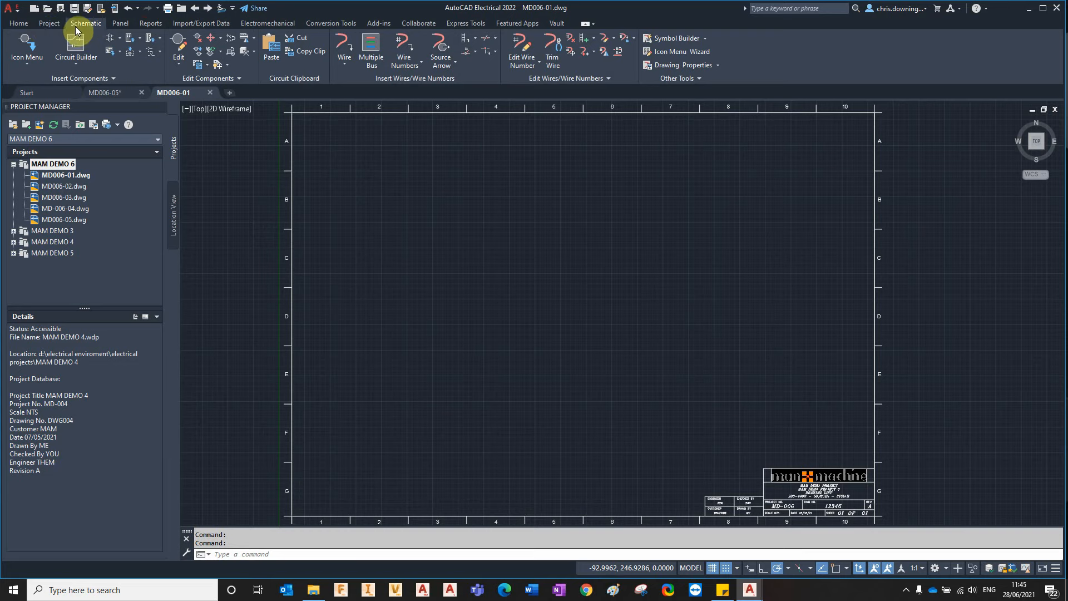
{"action": "left_click", "coordinate": [123, 24]}
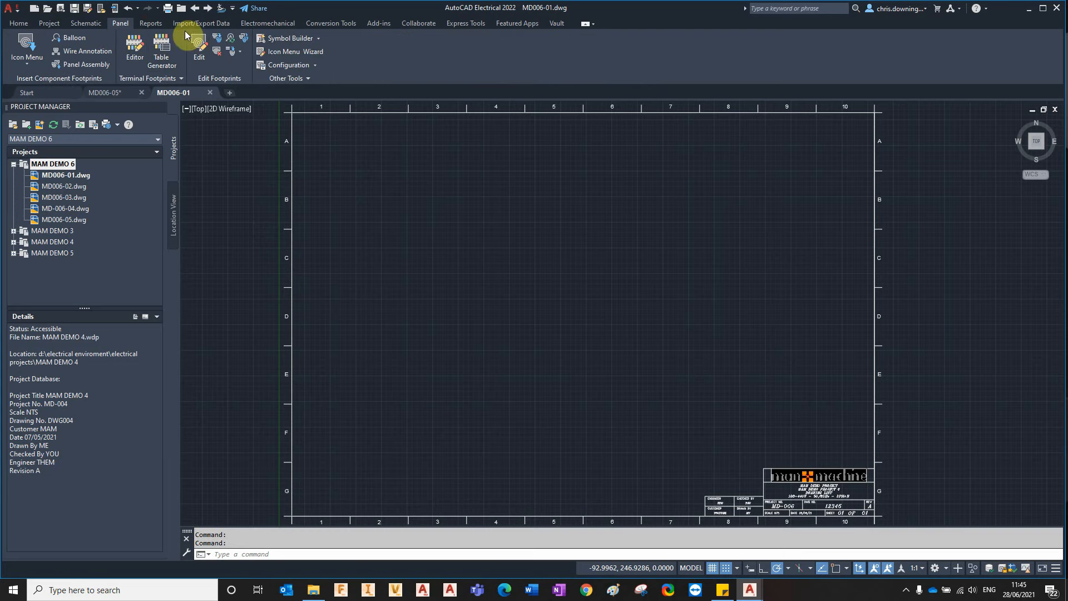
{"action": "left_click", "coordinate": [148, 24]}
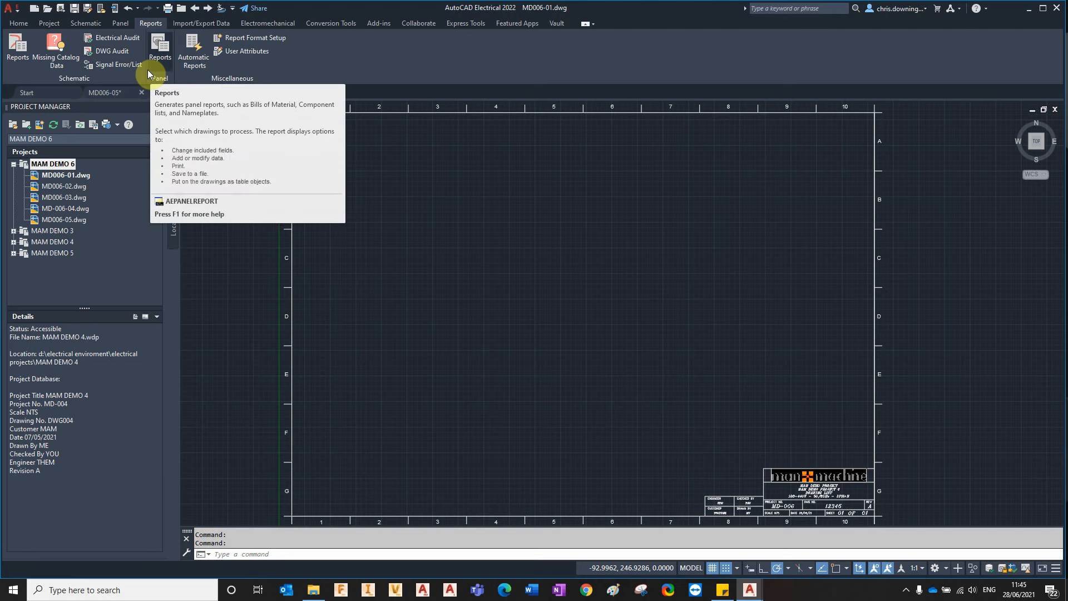
{"action": "left_click", "coordinate": [219, 24]}
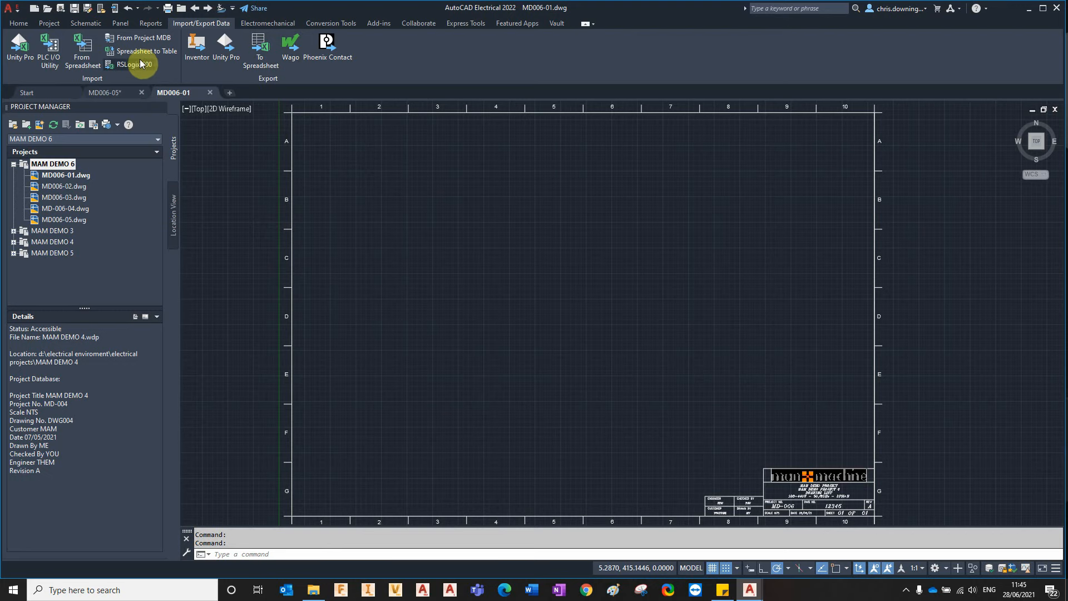
{"action": "middle_click_drag", "start_coordinate": [648, 231], "coordinate": [623, 235]}
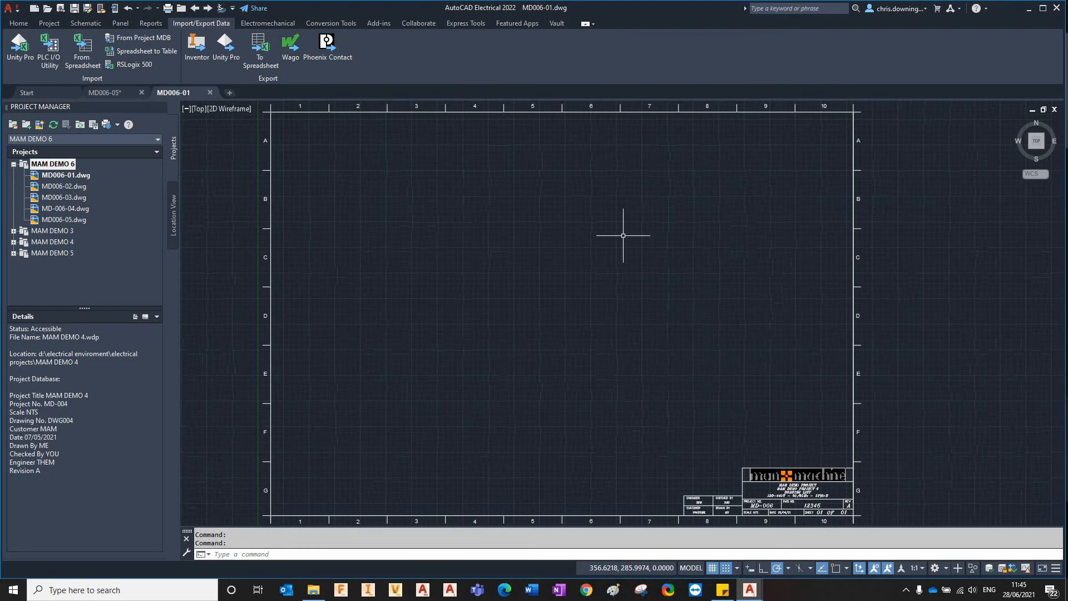
{"action": "left_click", "coordinate": [49, 23]}
{"action": "left_click", "coordinate": [86, 23]}
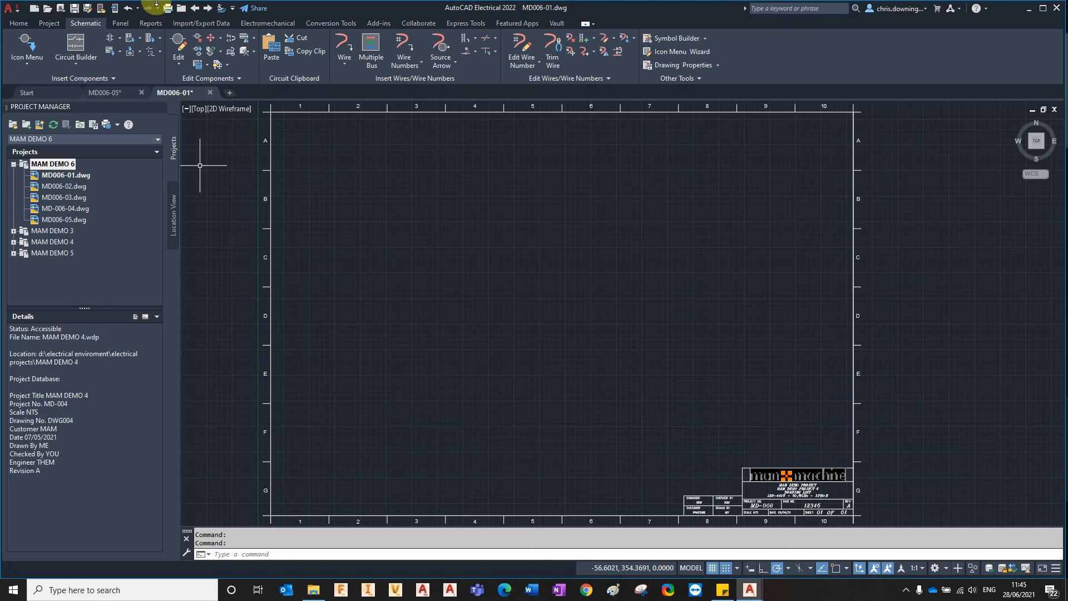
- Advance to the next project drawing, MD006-02, and close the open drawing MD006-05
{"action": "left_click", "coordinate": [207, 9]}
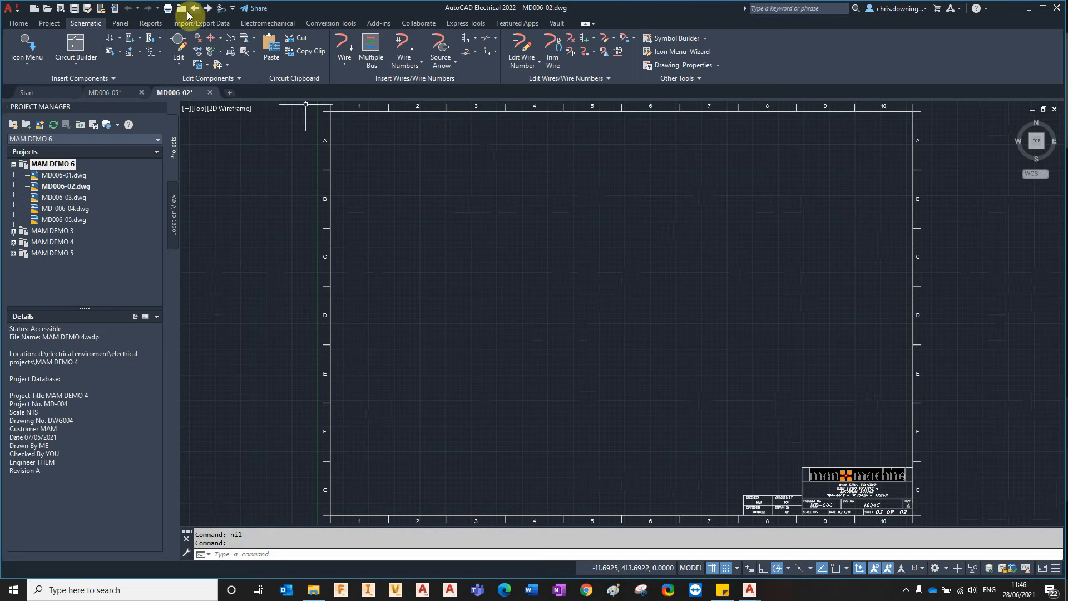
{"action": "left_click", "coordinate": [118, 92]}
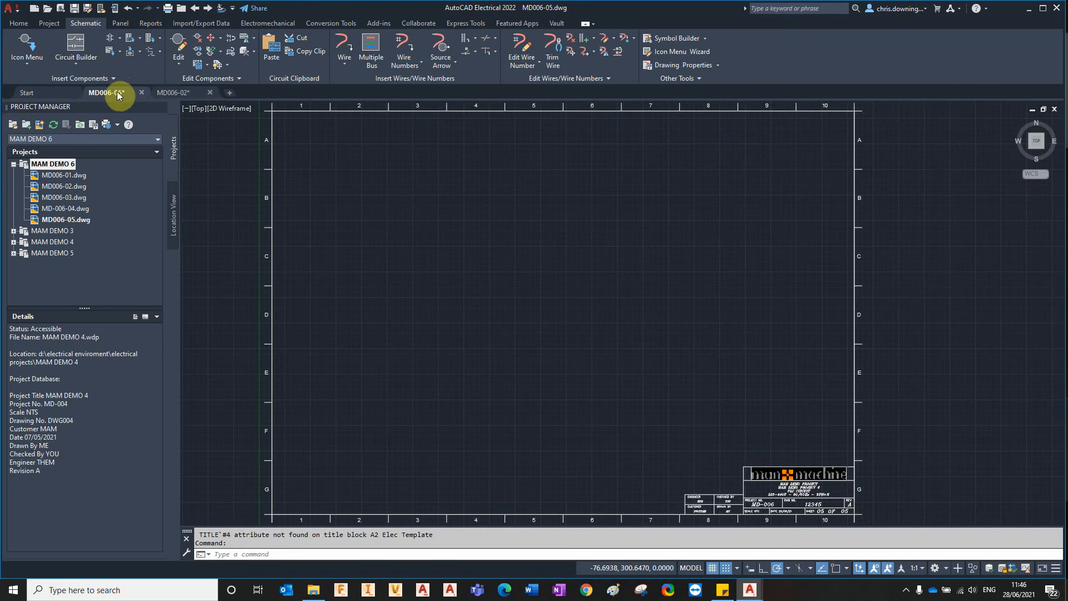
{"action": "left_click", "coordinate": [143, 93]}
{"action": "left_click", "coordinate": [496, 309]}
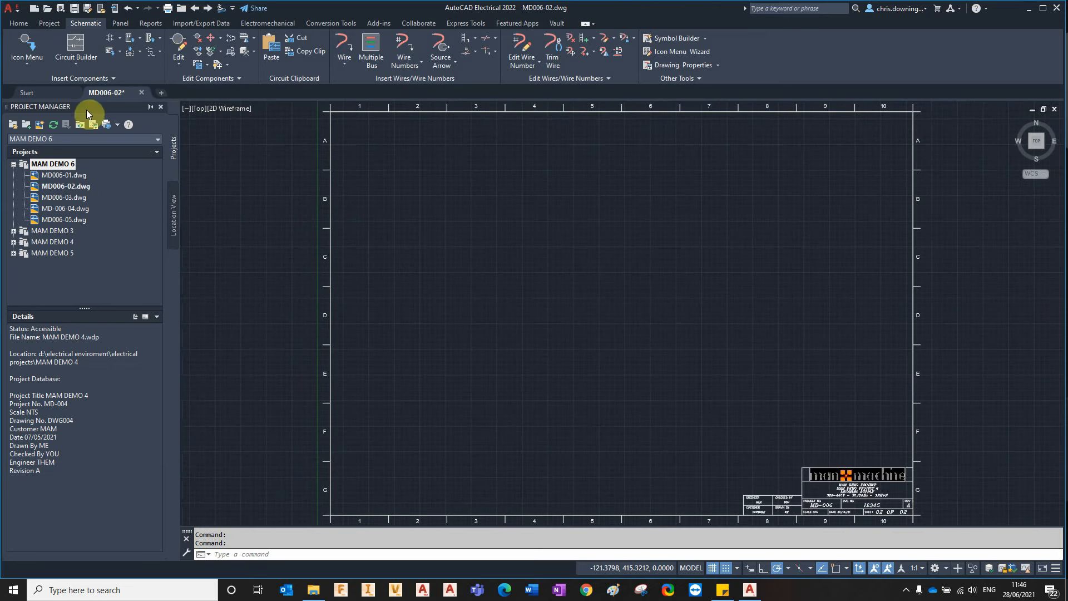
- Step back to the previous project drawing, MD006-01, and forward again to MD006-02
{"action": "left_click", "coordinate": [193, 9]}
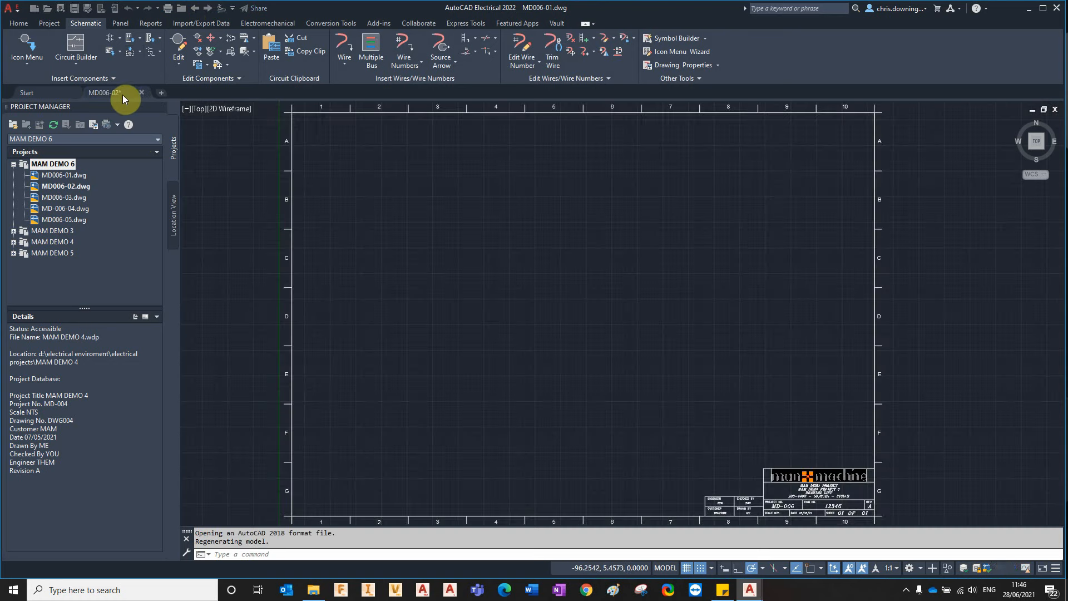
{"action": "left_click", "coordinate": [208, 9]}
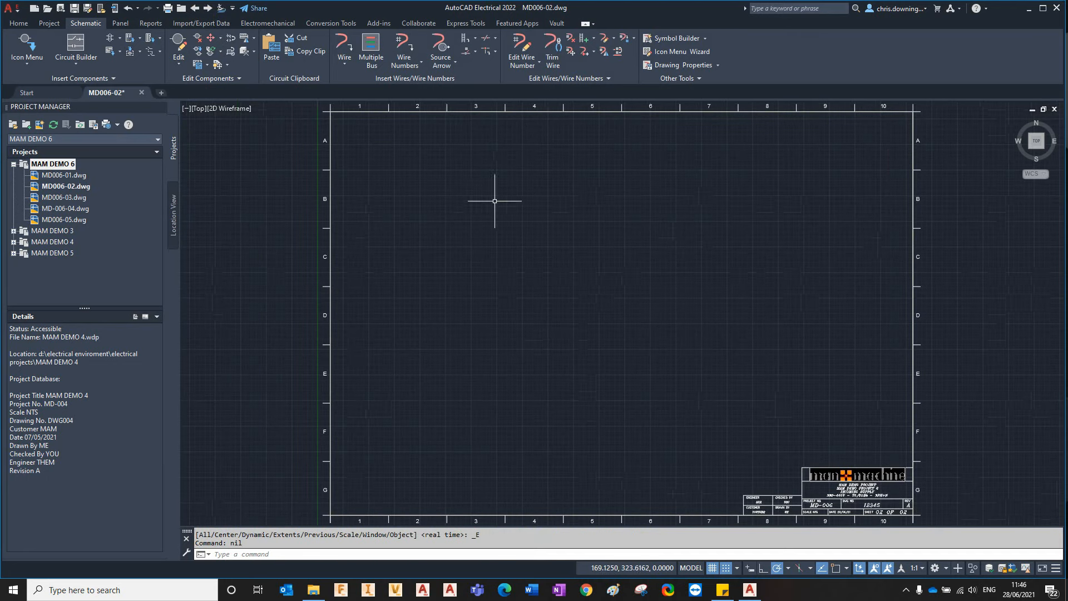
{"action": "middle_click_drag", "start_coordinate": [705, 296], "coordinate": [629, 296]}
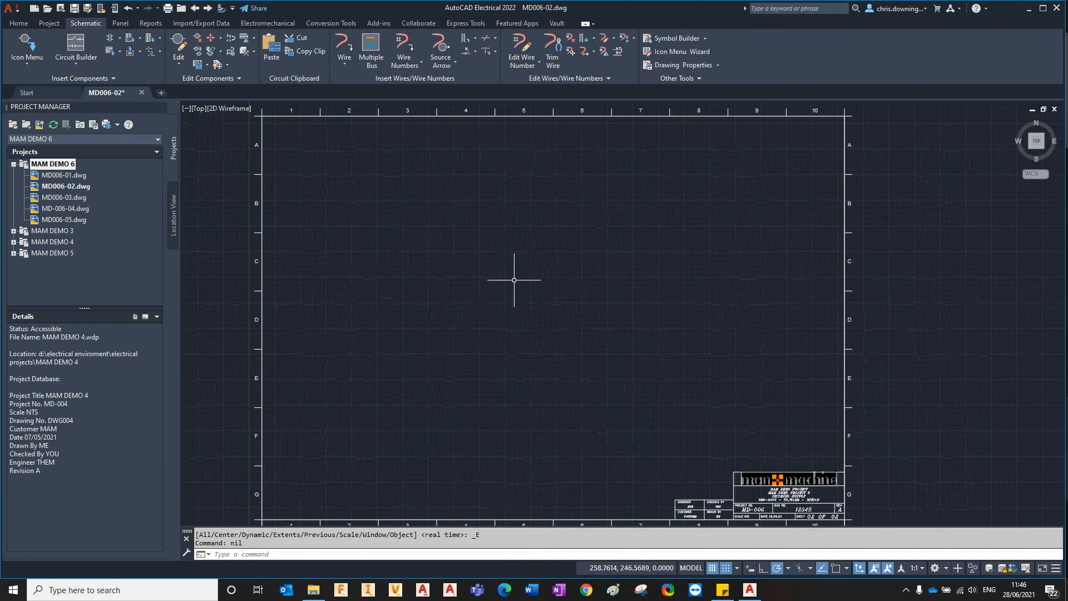
- Browse the push button, selector switch, breaker/disconnect and relay/contact symbols in the schematic component library, then return to its main category overview
{"action": "left_click", "coordinate": [23, 44]}
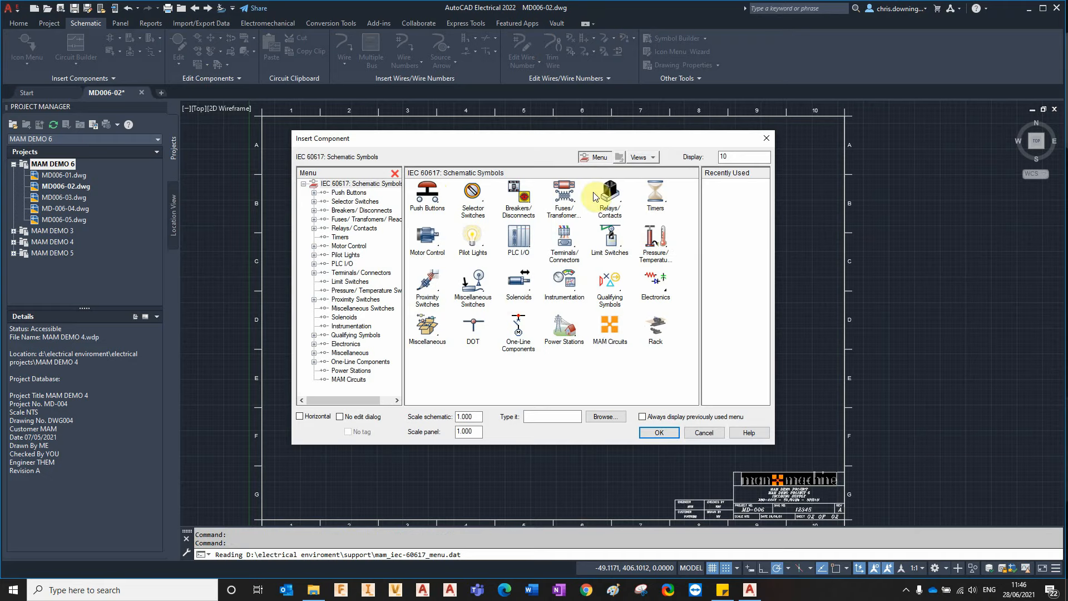
{"action": "left_click", "coordinate": [427, 196]}
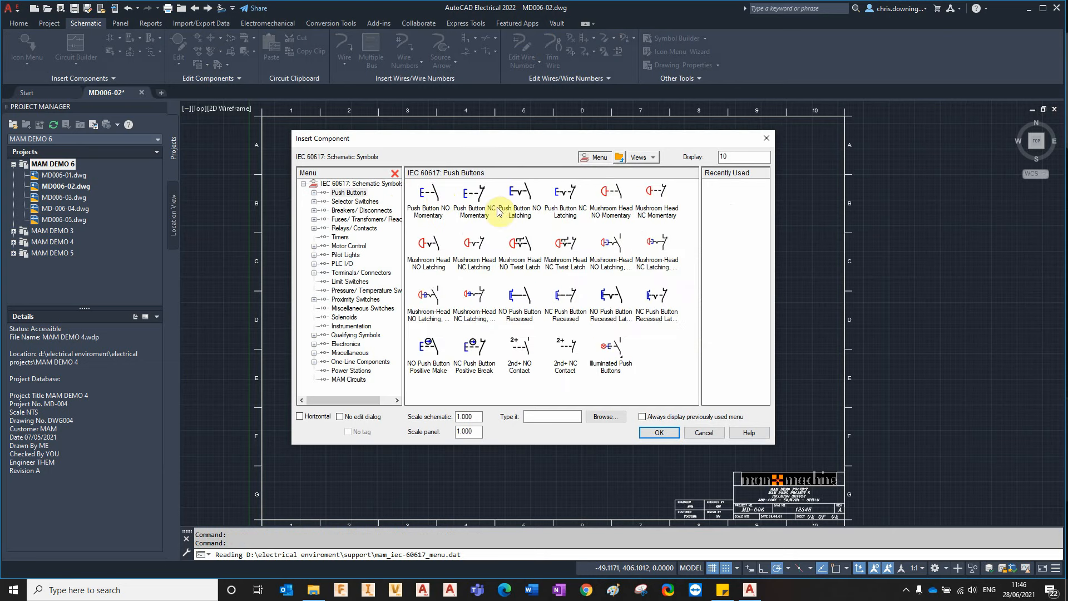
{"action": "left_click", "coordinate": [363, 201]}
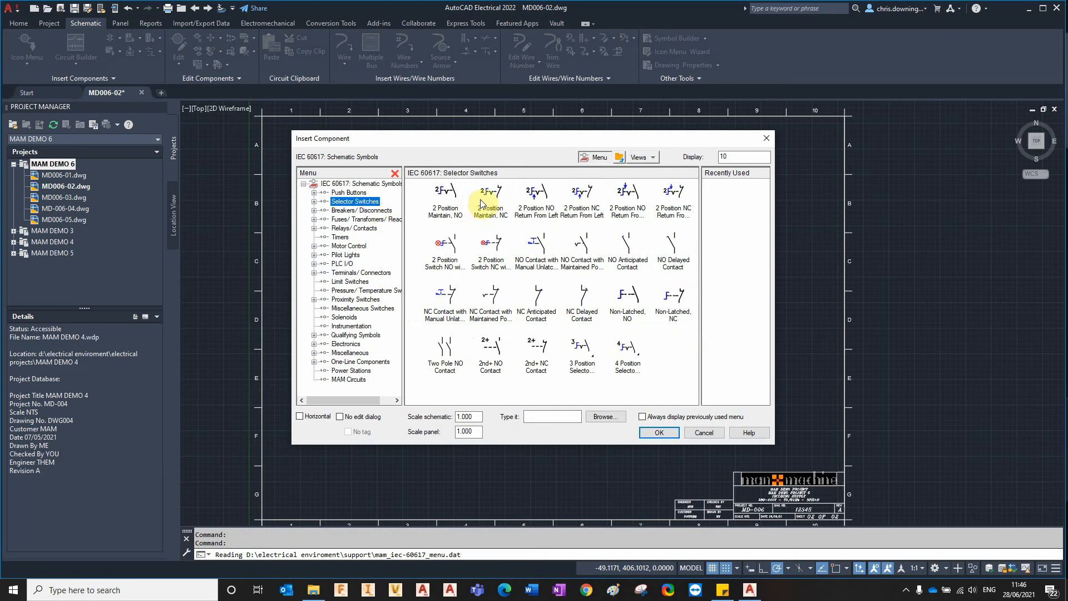
{"action": "key", "text": "Down"}
{"action": "key", "text": "Down"}
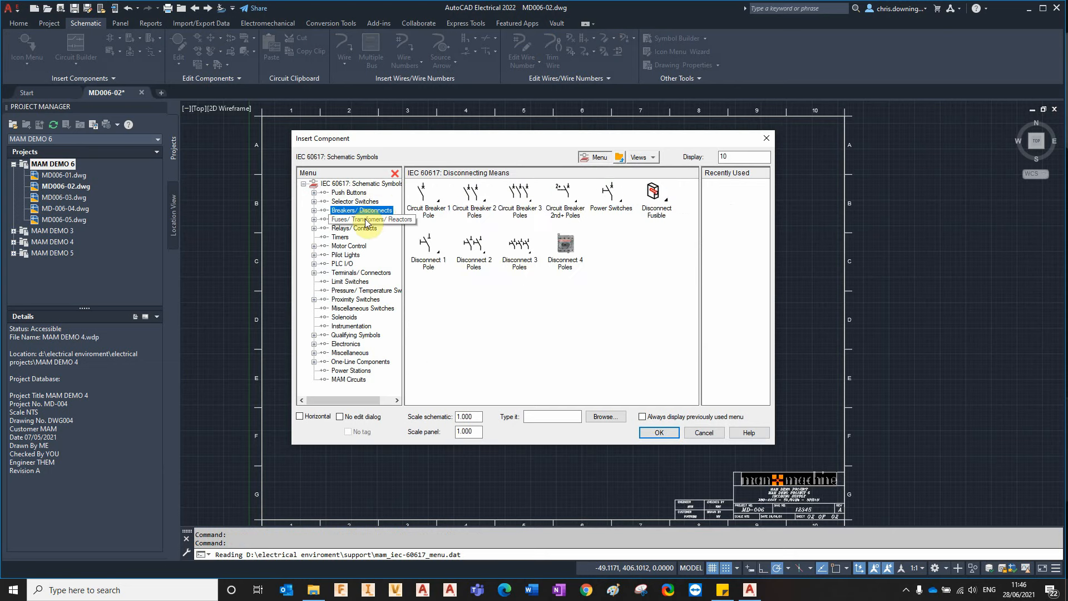
{"action": "left_click", "coordinate": [362, 231]}
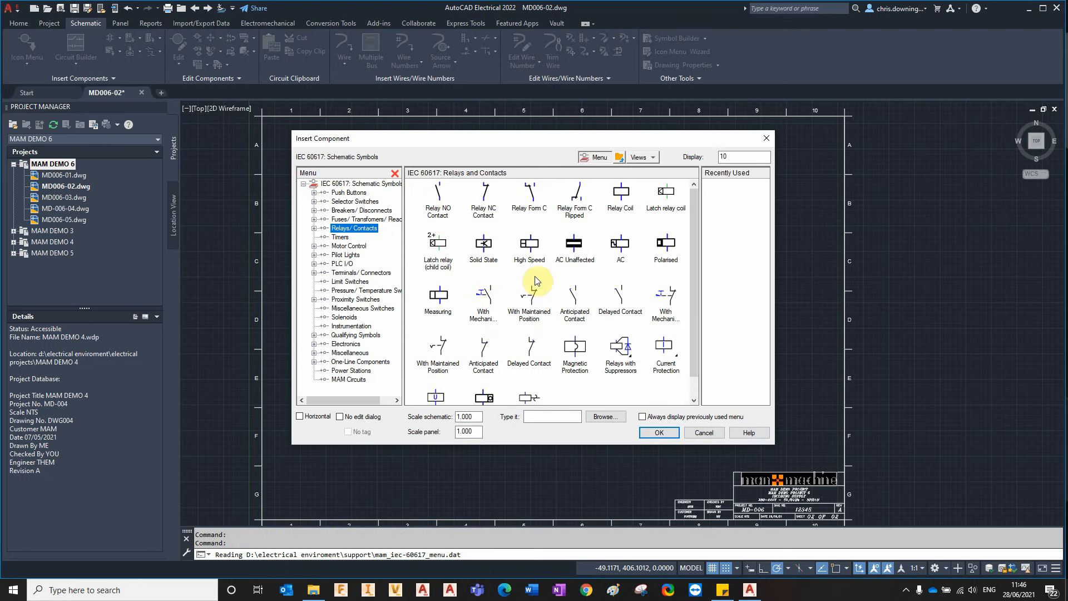
{"action": "left_click", "coordinate": [340, 183]}
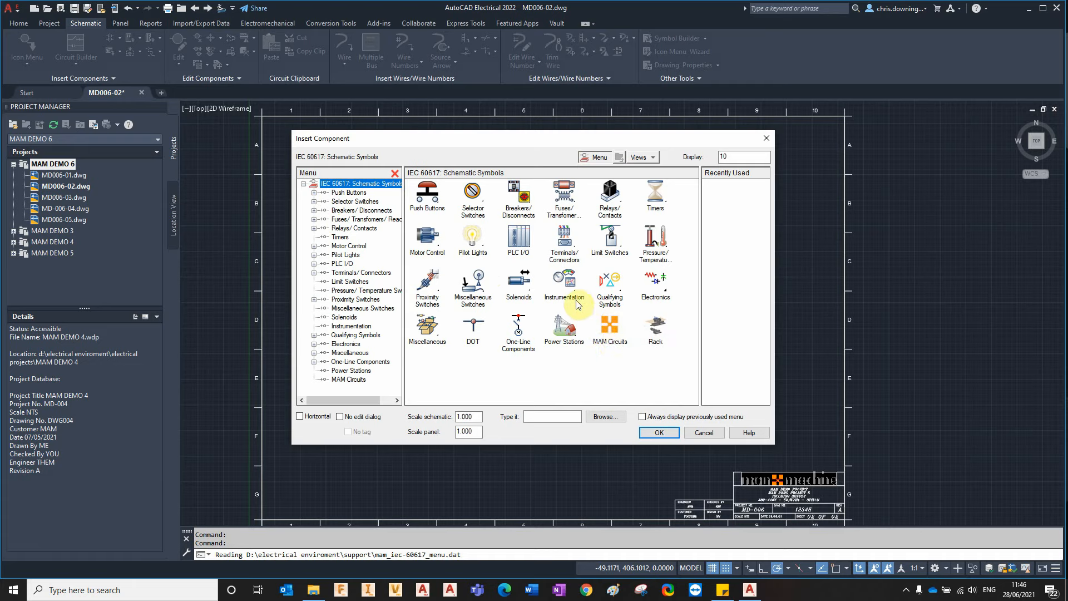
- Insert the saved MAM circuit "100A Mains Supply" at scale 1.000 with text layers updated, accepting the default insertion point
{"action": "left_click", "coordinate": [610, 327]}
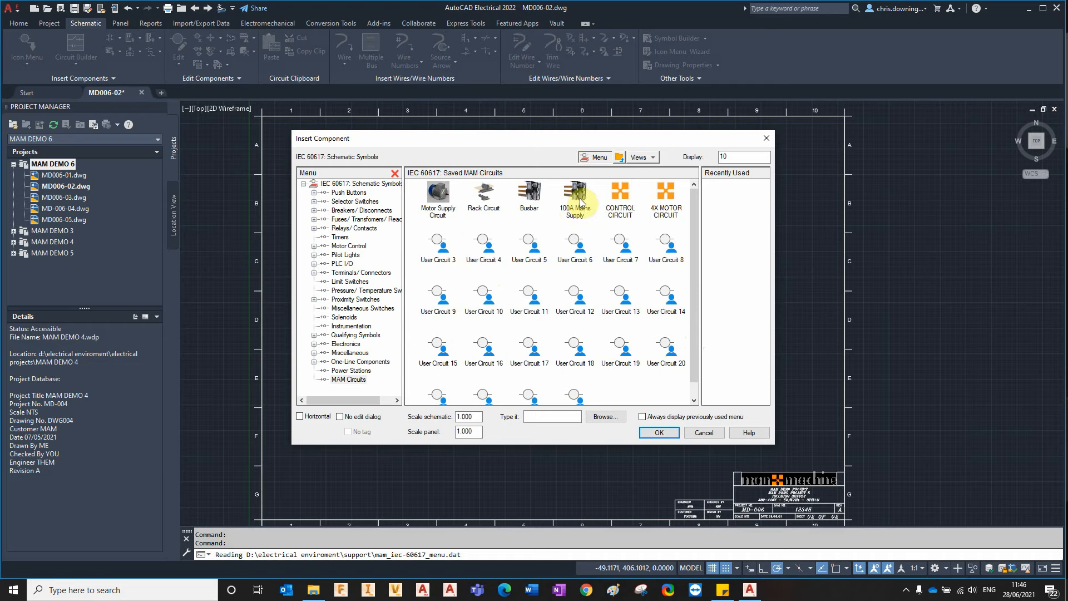
{"action": "left_click", "coordinate": [574, 193]}
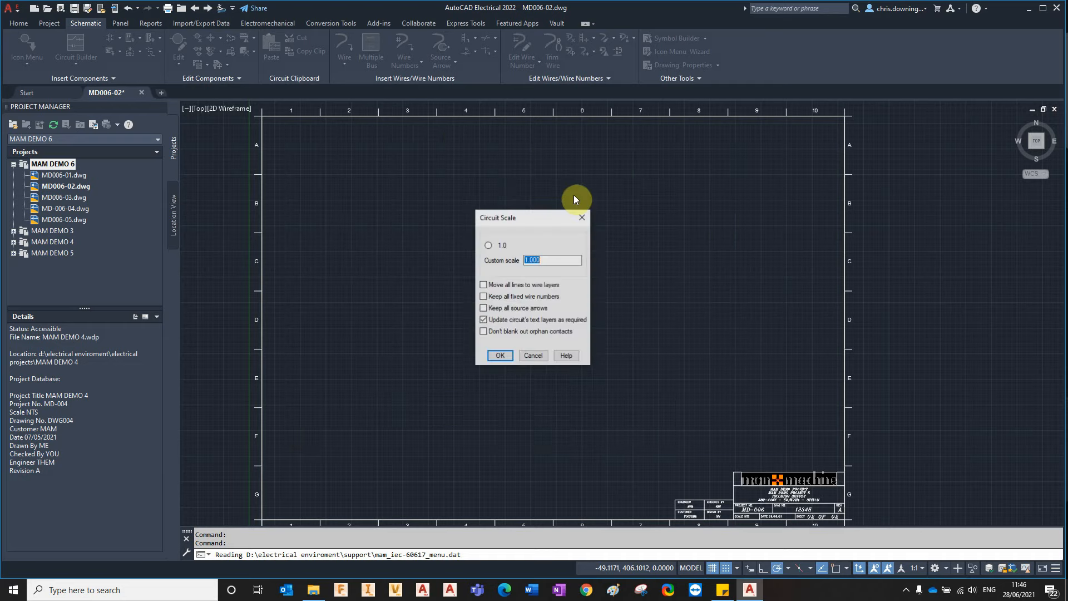
{"action": "left_click", "coordinate": [508, 355]}
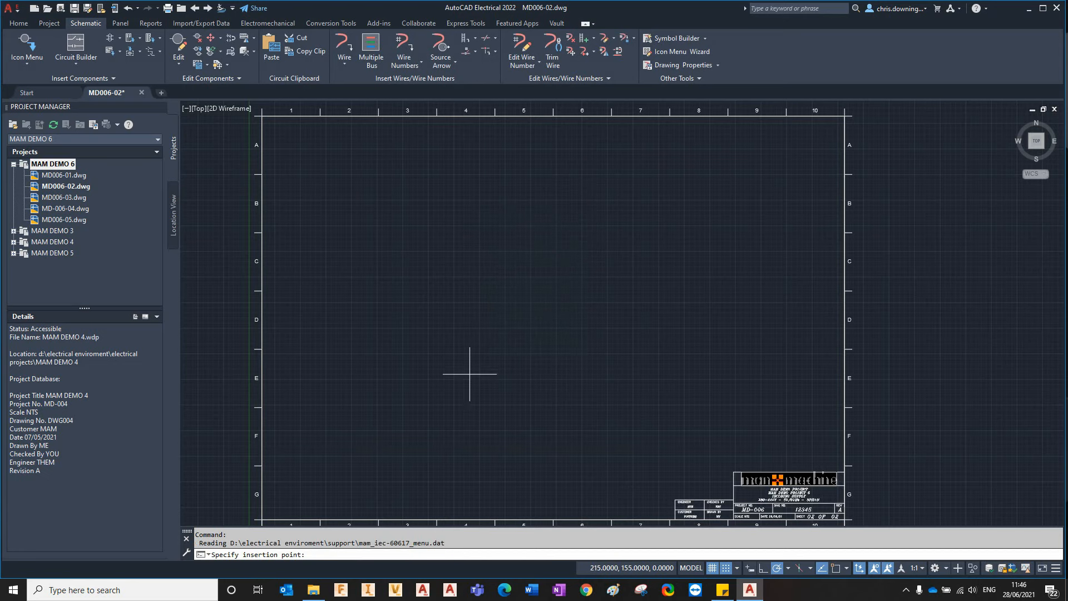
{"action": "key", "text": "Return"}
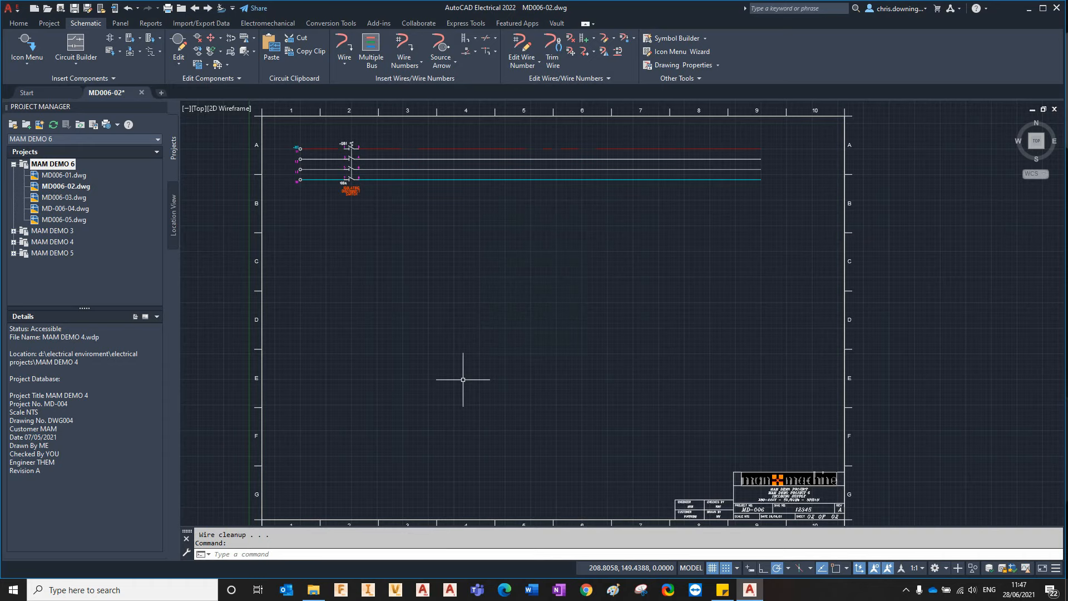
- Open the isolating disconnect switch's component data, review its catalog number and rating, and close it without changes
{"action": "scroll", "coordinate": [322, 132], "scroll_direction": "up", "scroll_amount": 6}
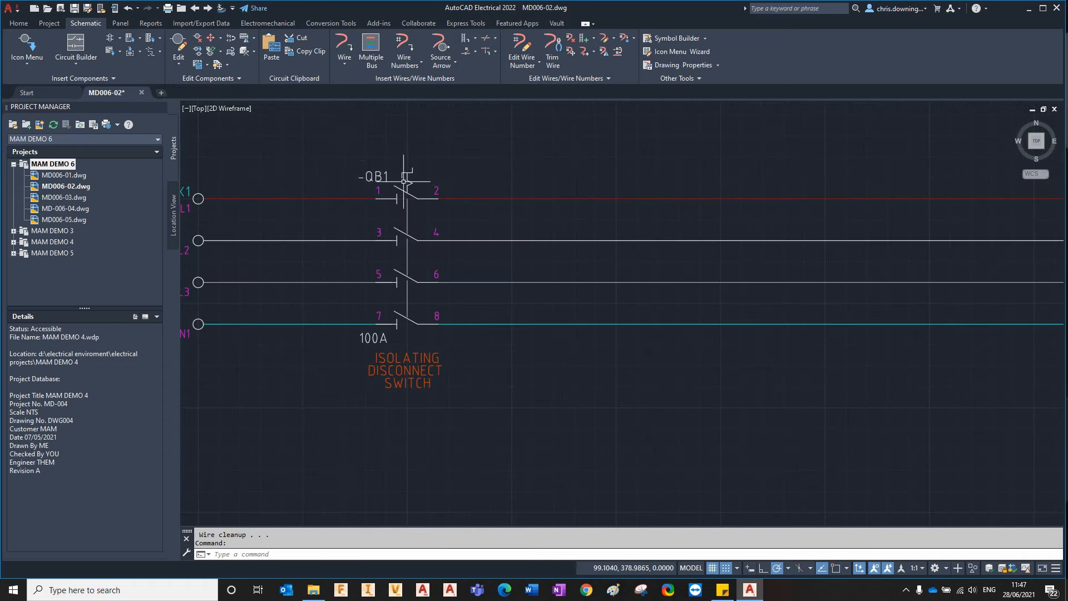
{"action": "left_click", "coordinate": [407, 183]}
{"action": "right_click", "coordinate": [408, 182]}
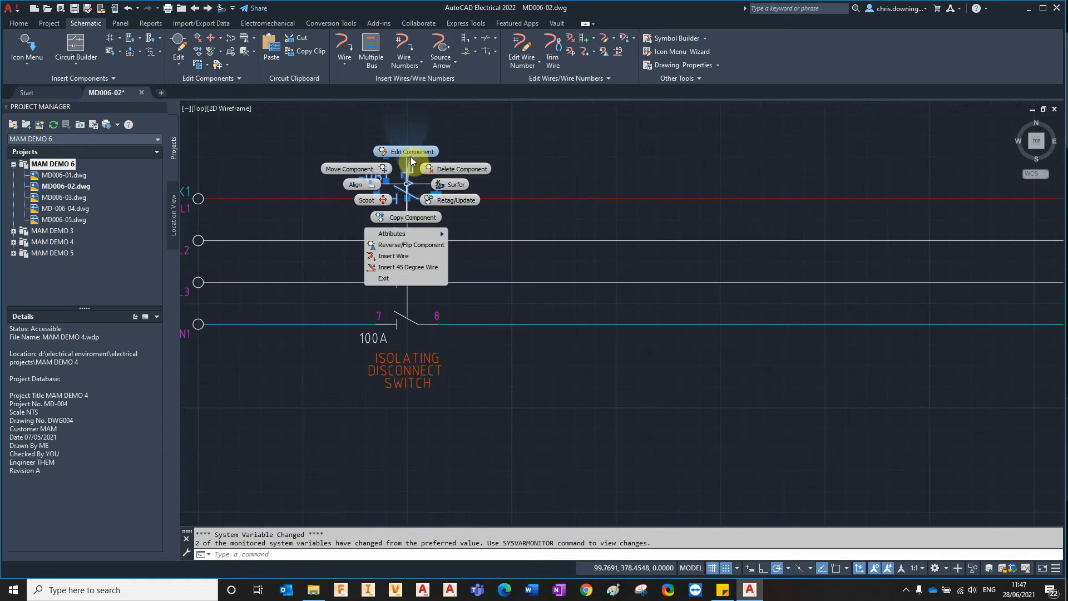
{"action": "left_click", "coordinate": [412, 151]}
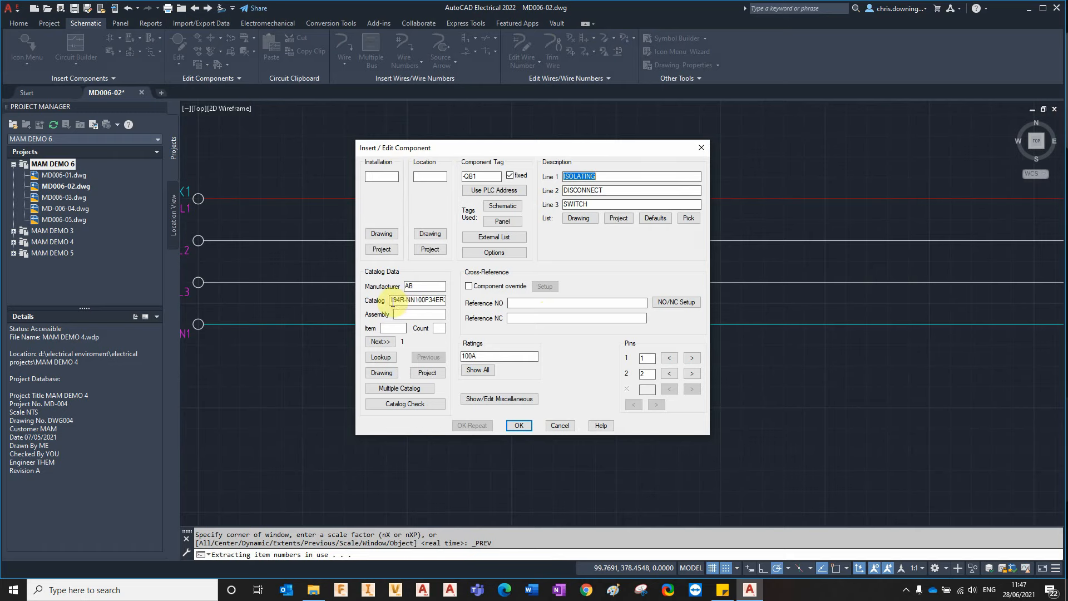
{"action": "left_click_drag", "start_coordinate": [393, 302], "coordinate": [499, 301]}
{"action": "left_click_drag", "start_coordinate": [502, 352], "coordinate": [440, 361]}
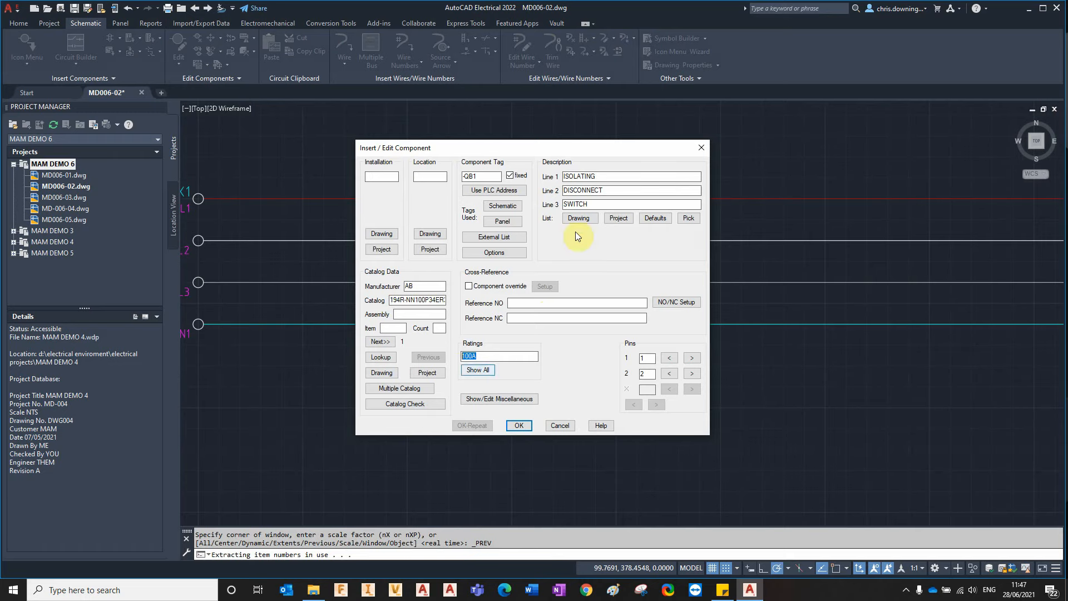
{"action": "left_click", "coordinate": [561, 428]}
- Insert the saved MAM circuit "4X MOTOR CIRCUIT" at custom scale 1.0000 with text layers updated, its first tap on the L1 supply line
{"action": "scroll", "coordinate": [415, 293], "scroll_direction": "down", "scroll_amount": 4}
{"action": "mouse_move", "coordinate": [615, 361]}
{"action": "middle_mouse_down"}
{"action": "mouse_move", "coordinate": [487, 272]}
{"action": "mouse_move", "coordinate": [529, 231]}
{"action": "mouse_move", "coordinate": [532, 200]}
{"action": "mouse_move", "coordinate": [546, 215]}
{"action": "middle_mouse_up"}
{"action": "scroll", "coordinate": [487, 272], "scroll_direction": "down", "scroll_amount": 2}
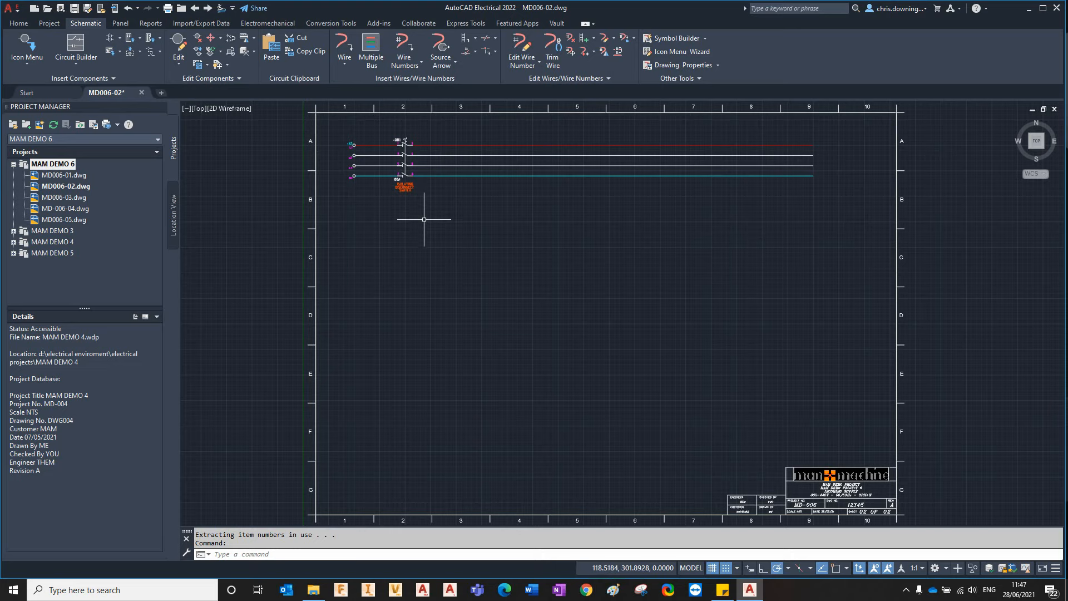
{"action": "middle_click_drag", "start_coordinate": [483, 219], "coordinate": [472, 219]}
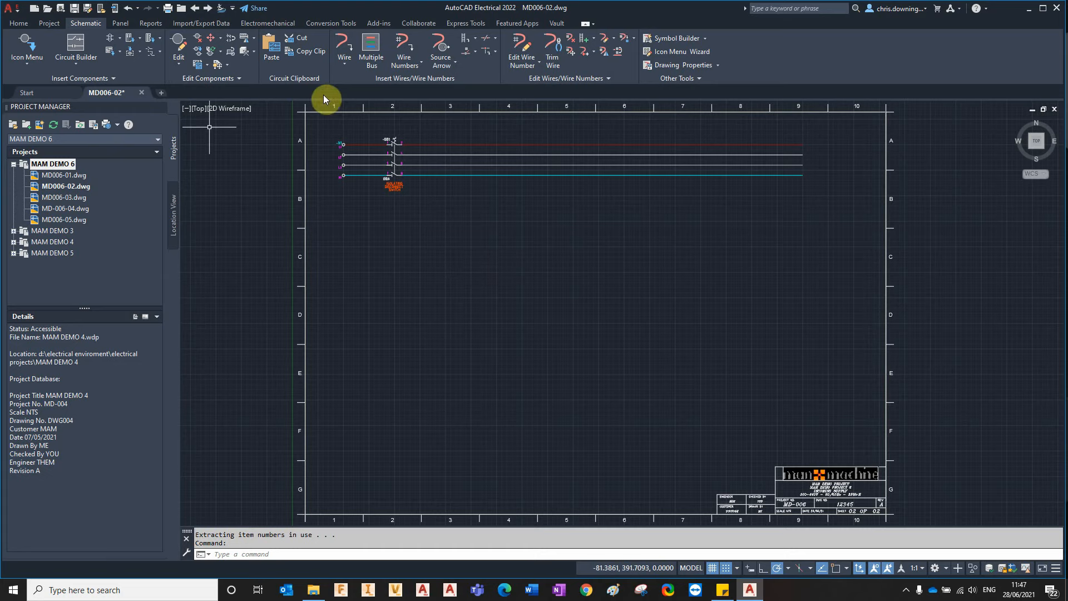
{"action": "middle_click_drag", "start_coordinate": [569, 200], "coordinate": [546, 208]}
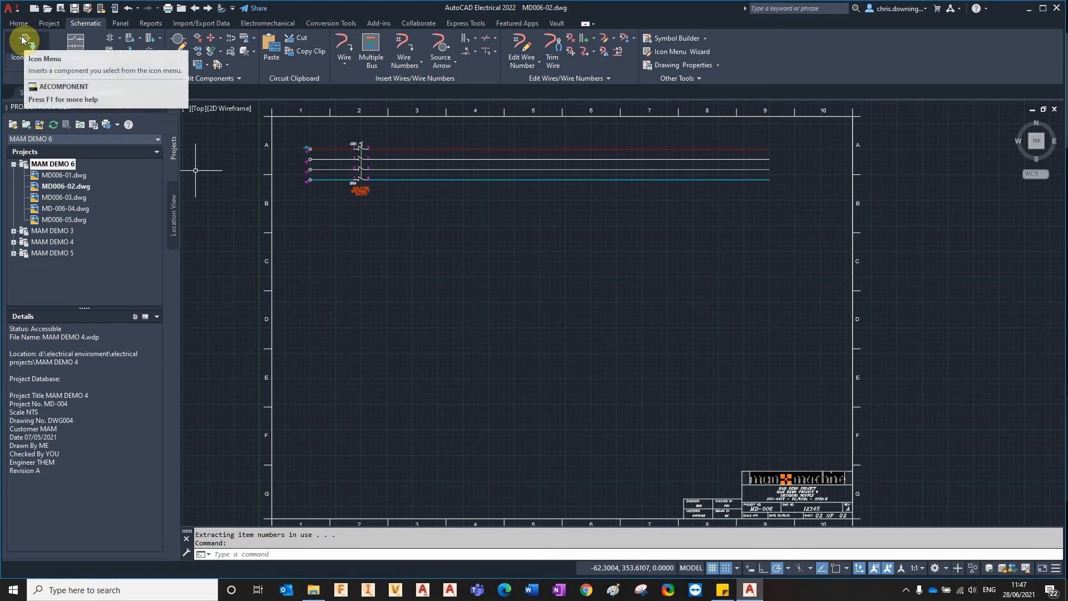
{"action": "left_click", "coordinate": [14, 63]}
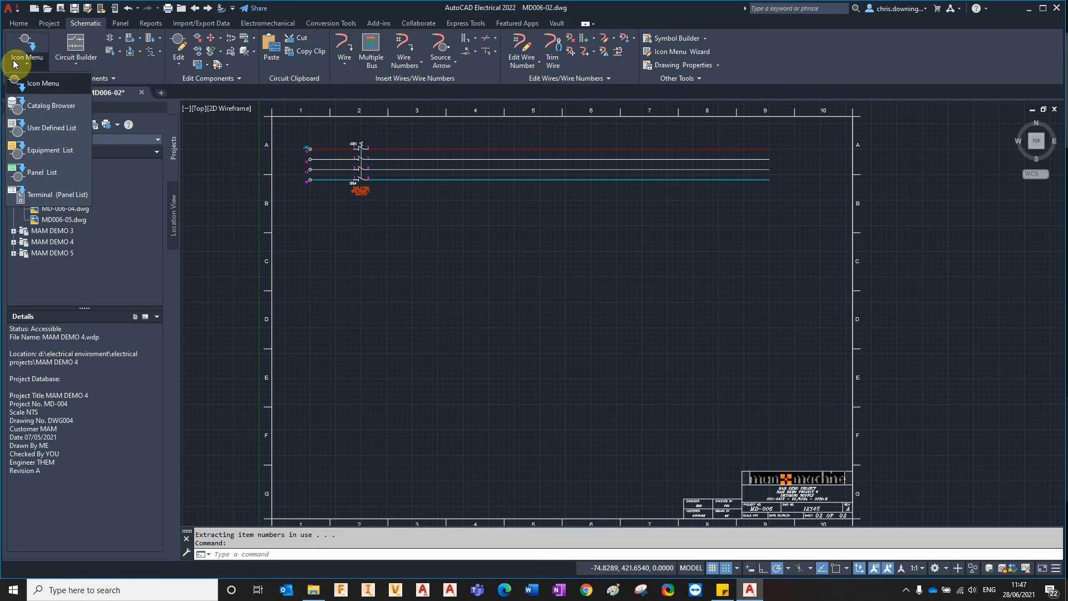
{"action": "left_click", "coordinate": [34, 83]}
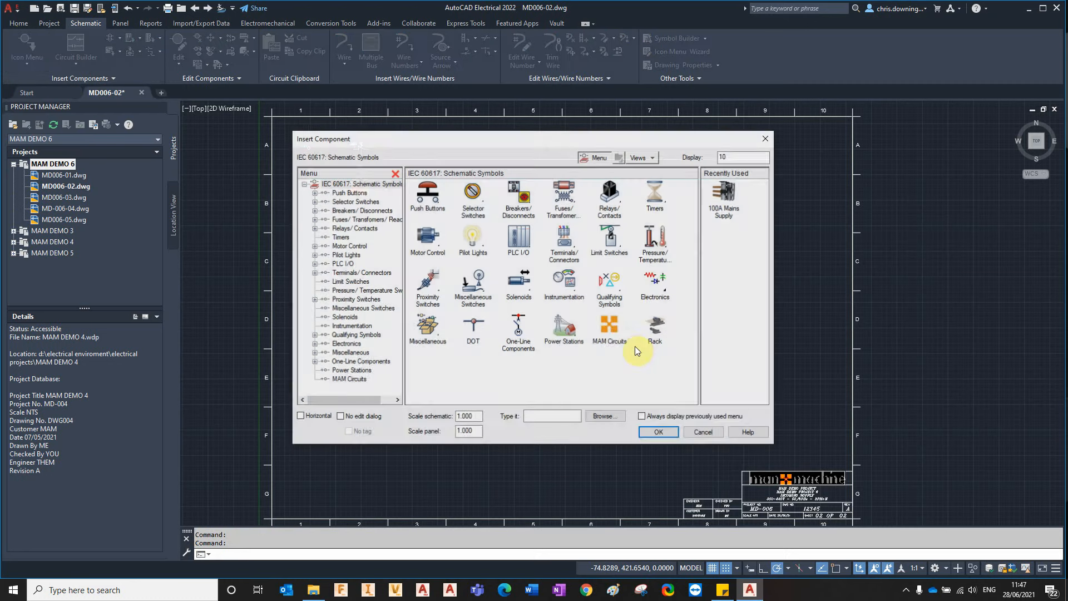
{"action": "left_click", "coordinate": [610, 327]}
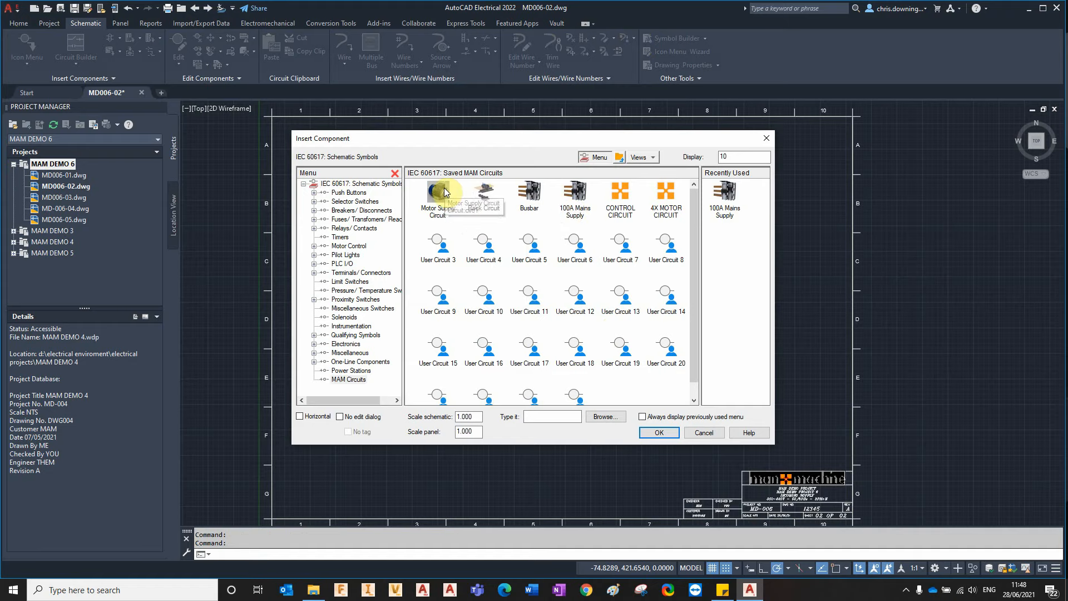
{"action": "left_click", "coordinate": [666, 193]}
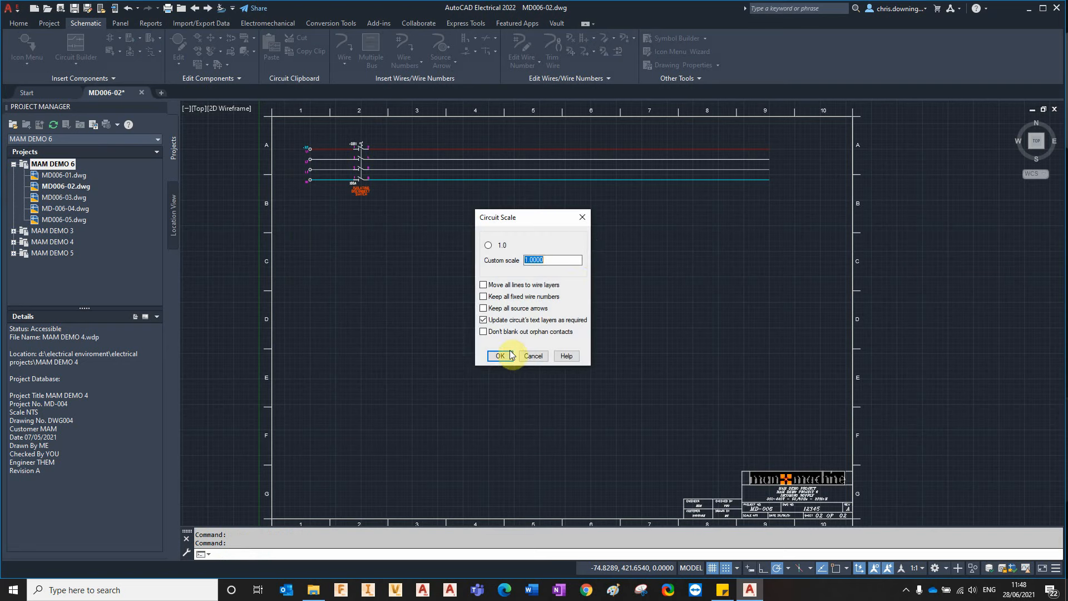
{"action": "left_click", "coordinate": [500, 355]}
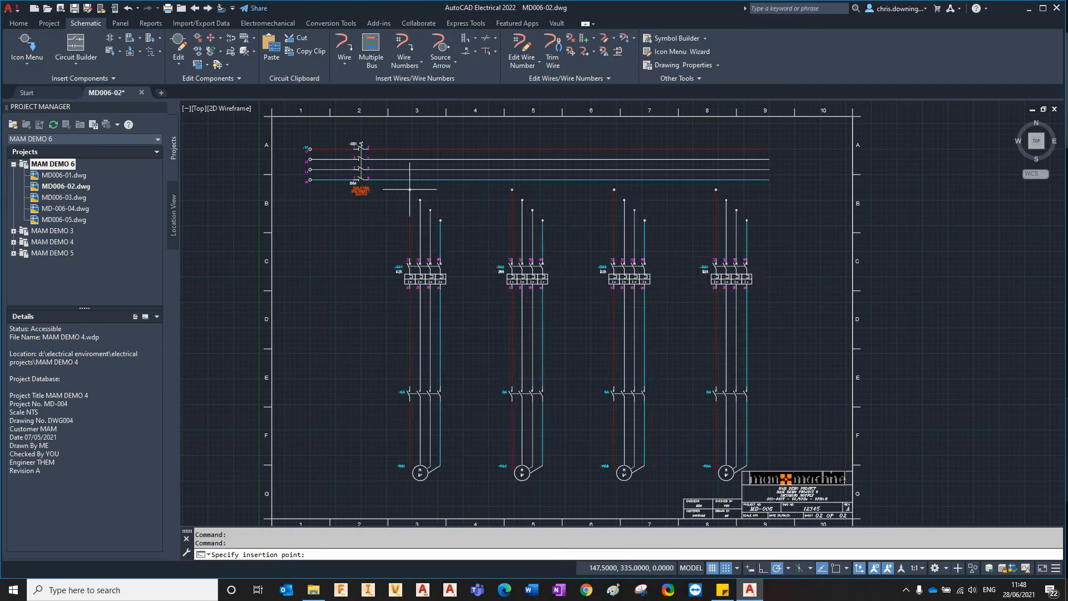
{"action": "scroll", "coordinate": [376, 179], "scroll_direction": "up", "scroll_amount": 2}
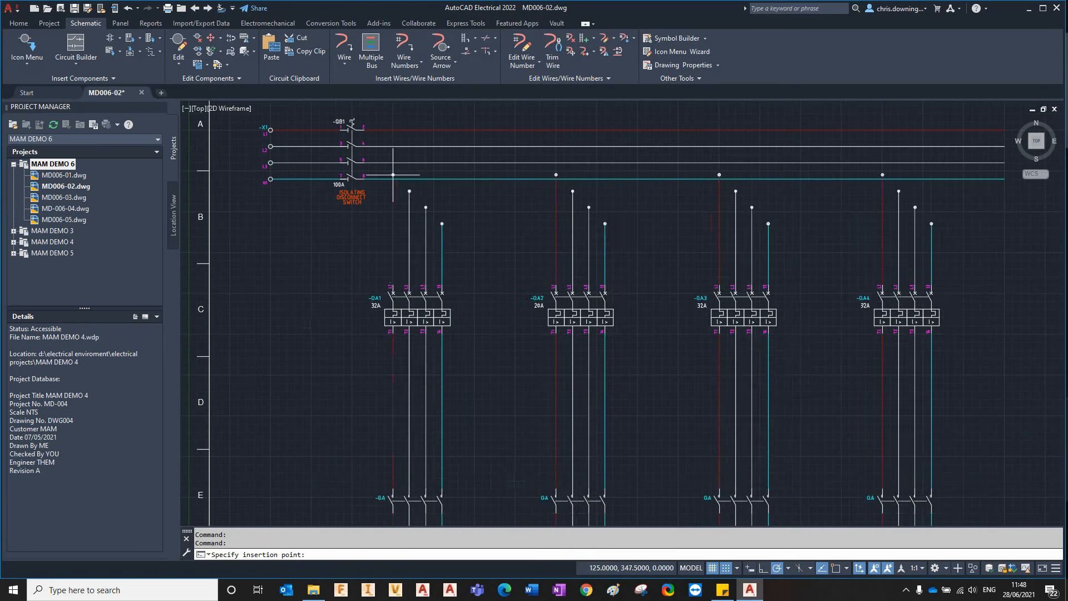
{"action": "left_click", "coordinate": [433, 129]}
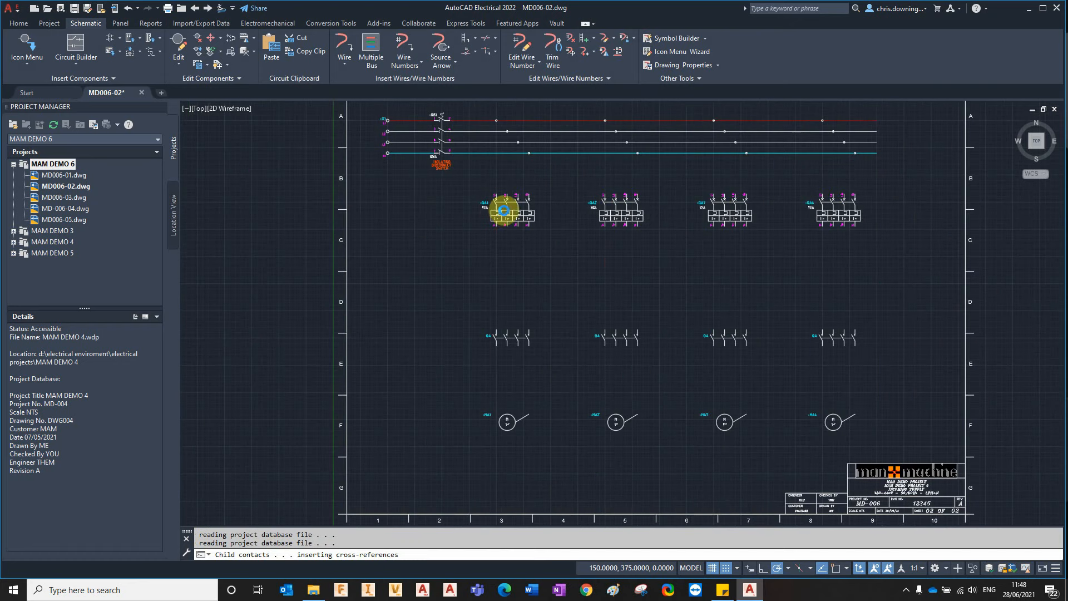
- Examine the four inserted motor circuits, from their supply line connections through the breakers and contactors to the motors
{"action": "scroll", "coordinate": [543, 279], "scroll_direction": "up", "scroll_amount": 4}
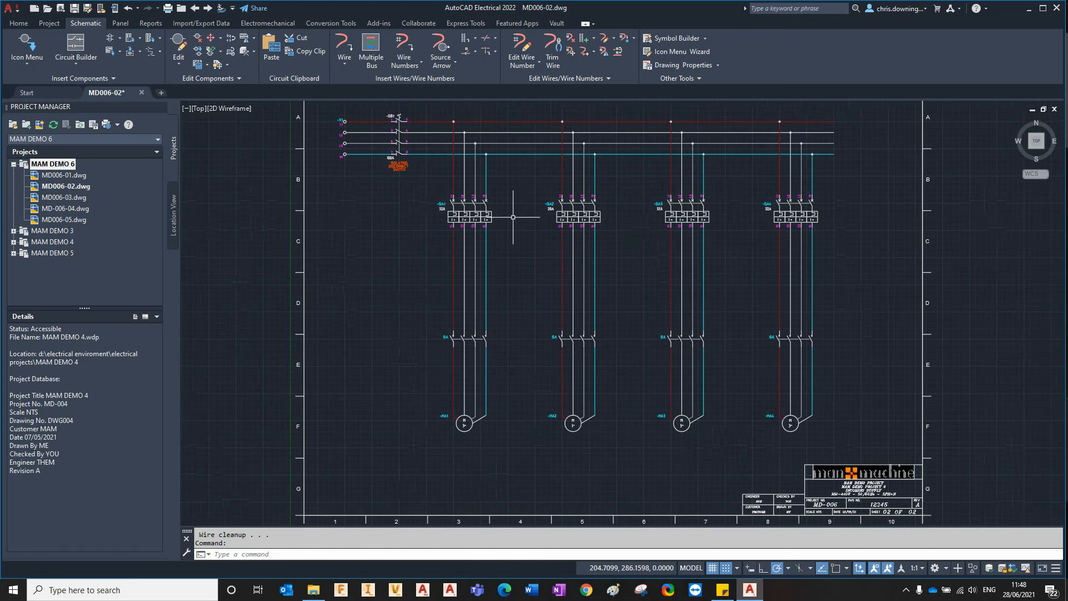
{"action": "middle_click_drag", "start_coordinate": [889, 215], "coordinate": [777, 178]}
{"action": "middle_click_drag", "start_coordinate": [569, 376], "coordinate": [615, 303]}
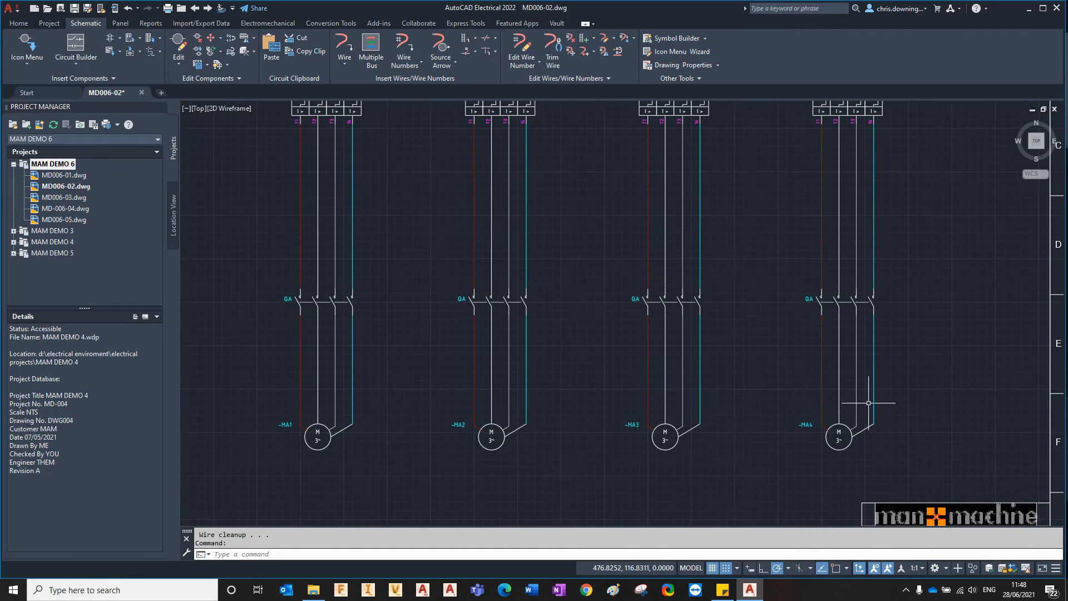
{"action": "middle_click_drag", "start_coordinate": [595, 355], "coordinate": [633, 430]}
{"action": "middle_click_drag", "start_coordinate": [348, 188], "coordinate": [414, 283]}
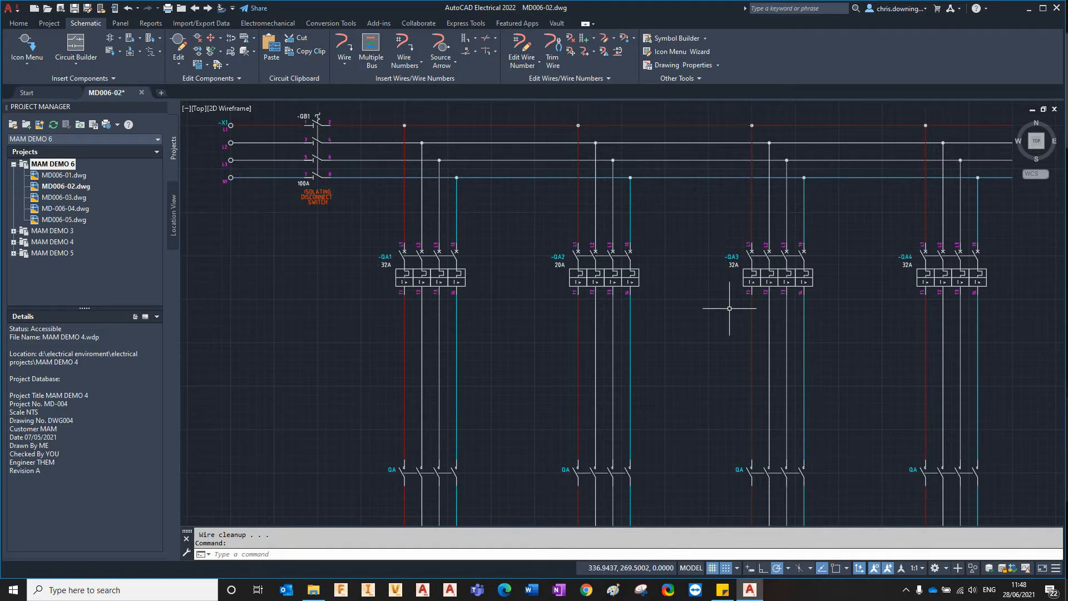
{"action": "middle_click_drag", "start_coordinate": [821, 314], "coordinate": [653, 305]}
{"action": "middle_click_drag", "start_coordinate": [595, 412], "coordinate": [613, 265]}
{"action": "middle_click_drag", "start_coordinate": [460, 448], "coordinate": [517, 370]}
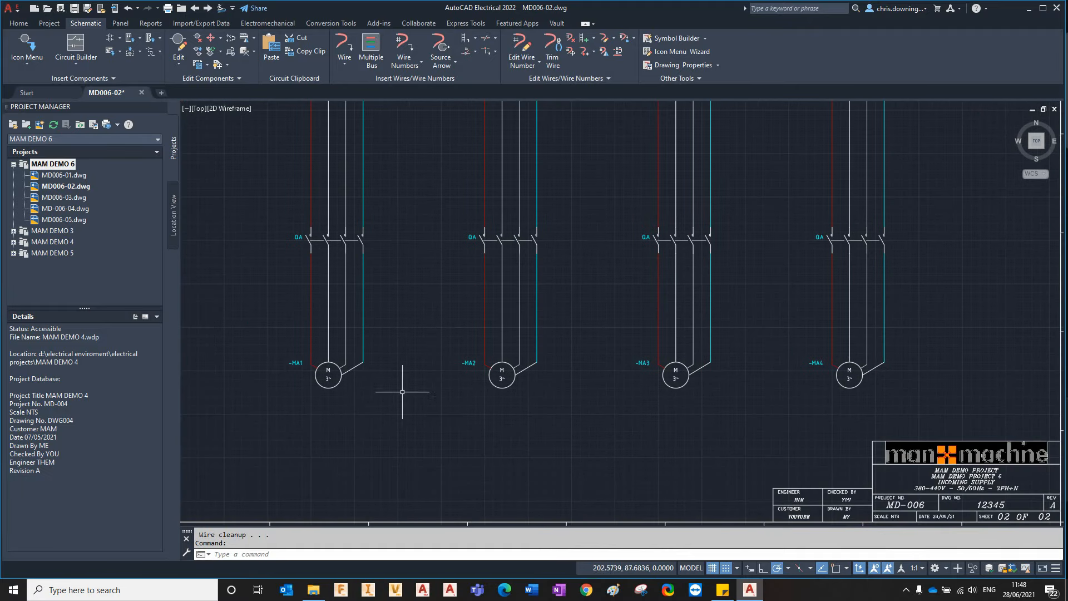
{"action": "scroll", "coordinate": [803, 379], "scroll_direction": "up", "scroll_amount": 1}
{"action": "scroll", "coordinate": [710, 410], "scroll_direction": "down", "scroll_amount": 1}
{"action": "middle_click_drag", "start_coordinate": [705, 412], "coordinate": [637, 467]}
{"action": "scroll", "coordinate": [657, 424], "scroll_direction": "down", "scroll_amount": 2}
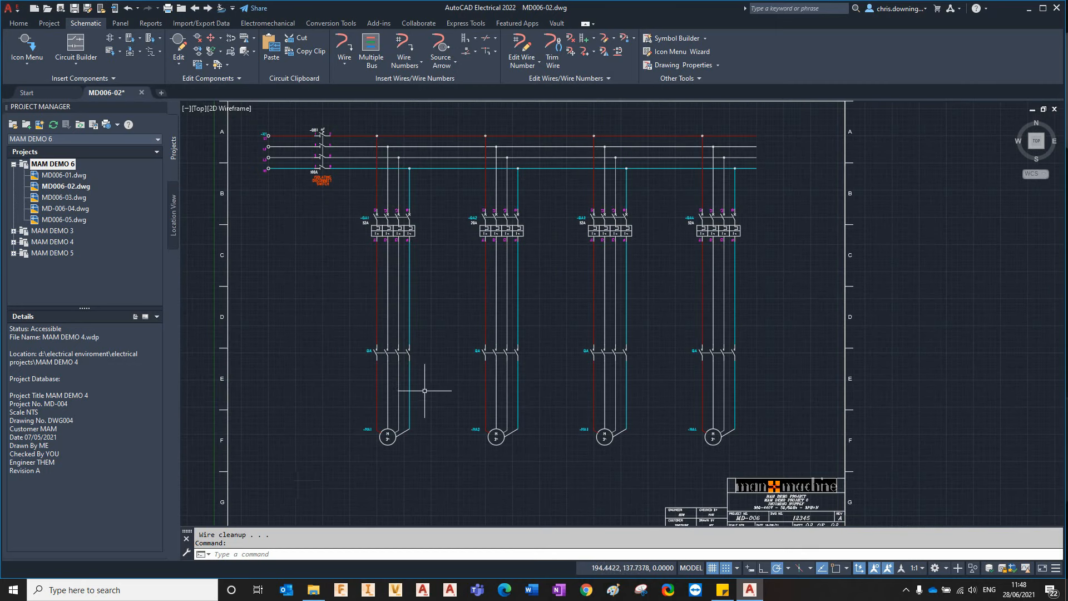
{"action": "scroll", "coordinate": [400, 165], "scroll_direction": "up", "scroll_amount": 2}
{"action": "middle_click_drag", "start_coordinate": [469, 323], "coordinate": [374, 294]}
{"action": "scroll", "coordinate": [375, 288], "scroll_direction": "down", "scroll_amount": 1}
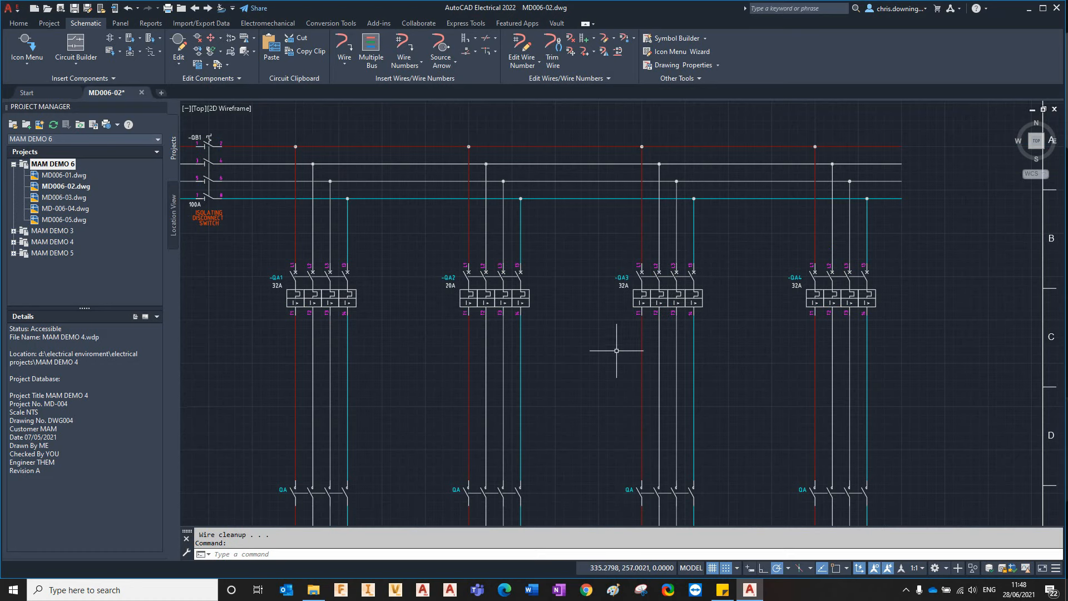
{"action": "middle_click_drag", "start_coordinate": [484, 250], "coordinate": [466, 231]}
{"action": "middle_click_drag", "start_coordinate": [524, 299], "coordinate": [505, 263]}
{"action": "scroll", "coordinate": [513, 288], "scroll_direction": "down", "scroll_amount": 2}
{"action": "middle_click_drag", "start_coordinate": [564, 366], "coordinate": [554, 339]}
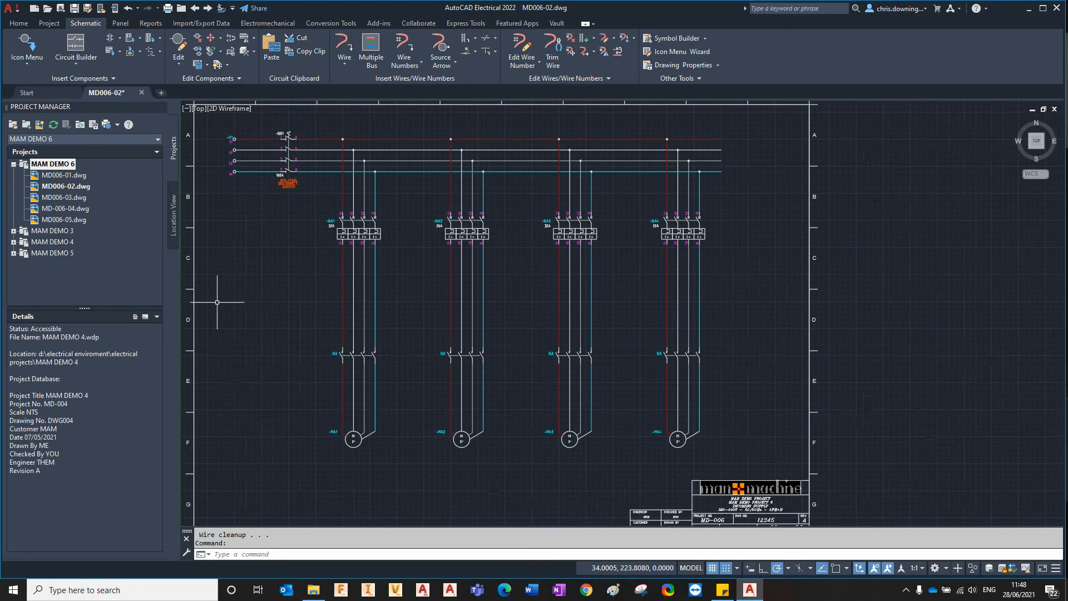
{"action": "middle_click_drag", "start_coordinate": [300, 288], "coordinate": [310, 287]}
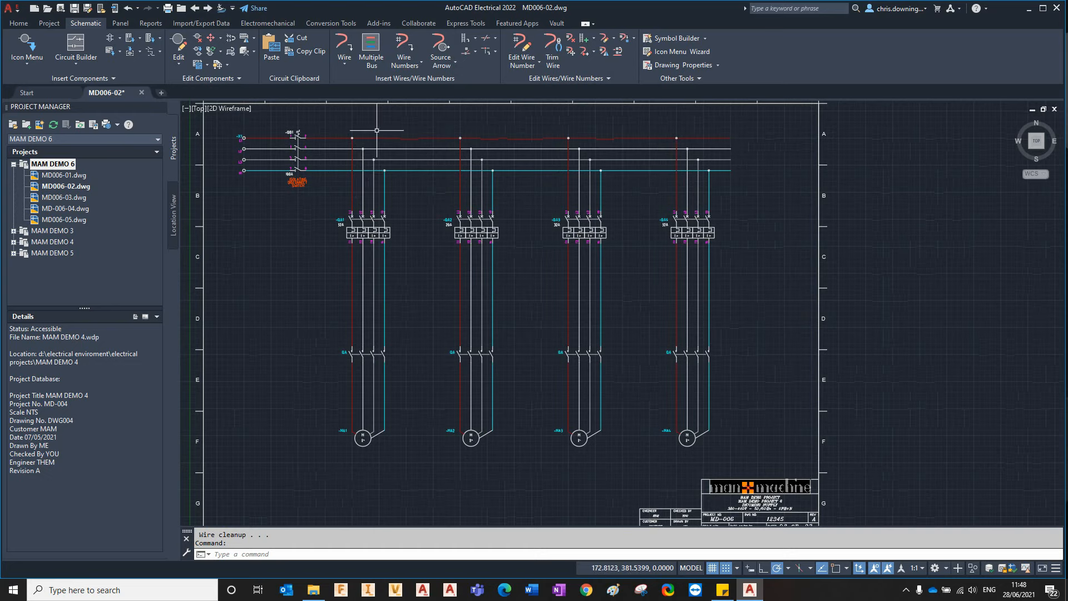
- Multiple-insert a terminal symbol from Terminals/Connectors along a horizontal fence crossing all four motor feeds between the contactors and motors
{"action": "left_click", "coordinate": [110, 41]}
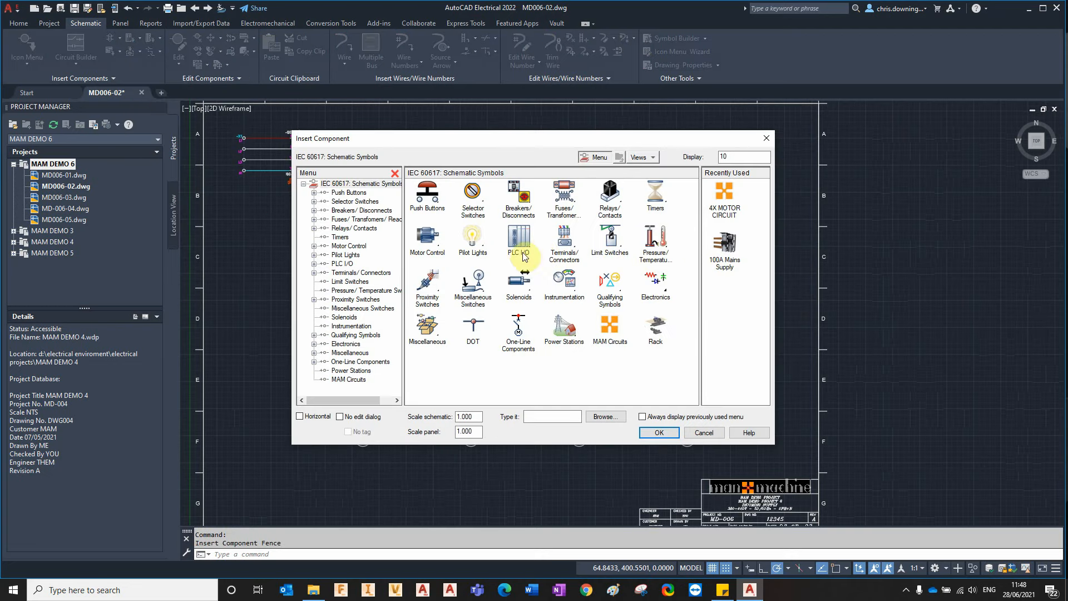
{"action": "left_click", "coordinate": [356, 281]}
{"action": "left_click", "coordinate": [361, 272]}
{"action": "left_click", "coordinate": [572, 196]}
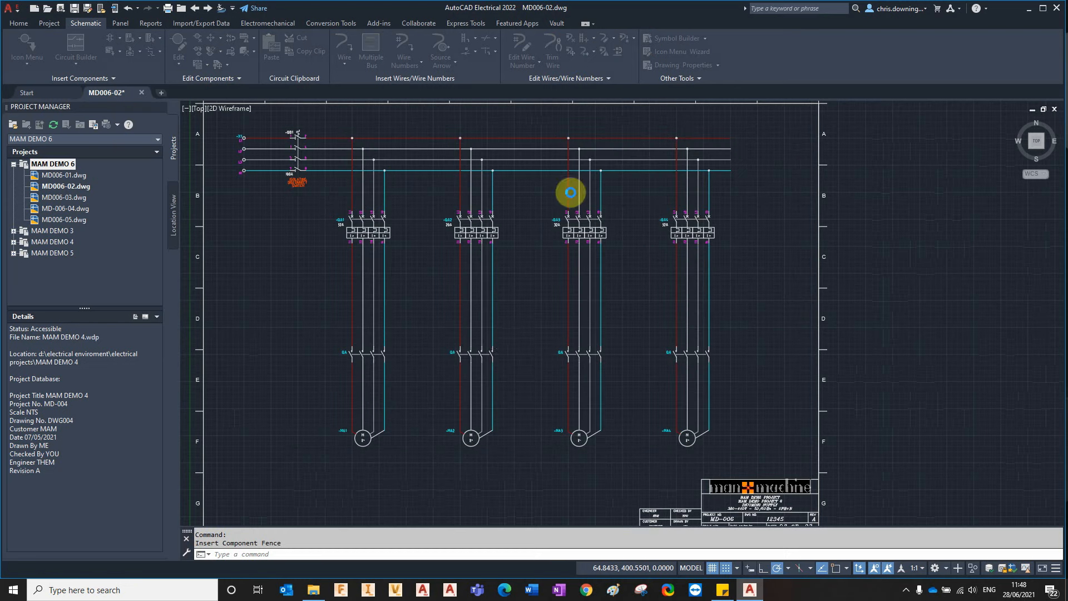
{"action": "scroll", "coordinate": [349, 429], "scroll_direction": "up", "scroll_amount": 2}
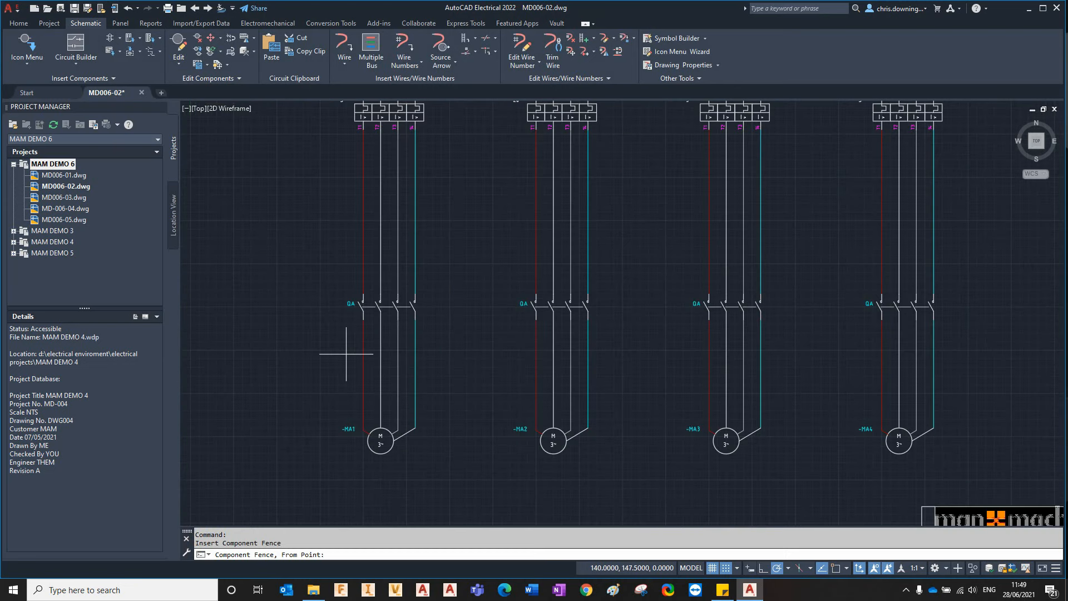
{"action": "left_click", "coordinate": [338, 349]}
{"action": "left_click", "coordinate": [973, 350]}
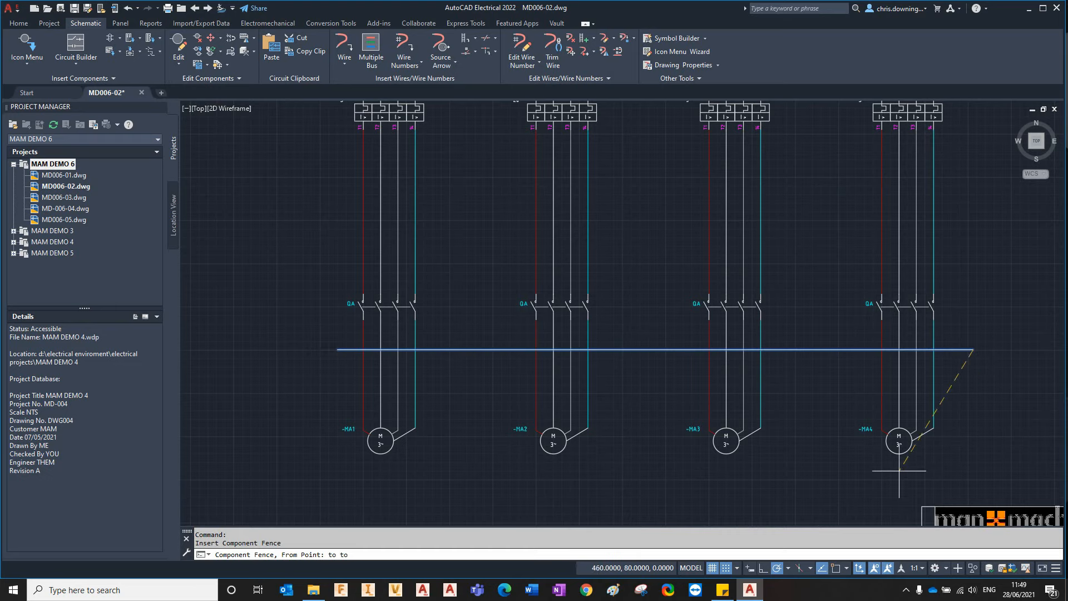
{"action": "key", "text": "Return"}
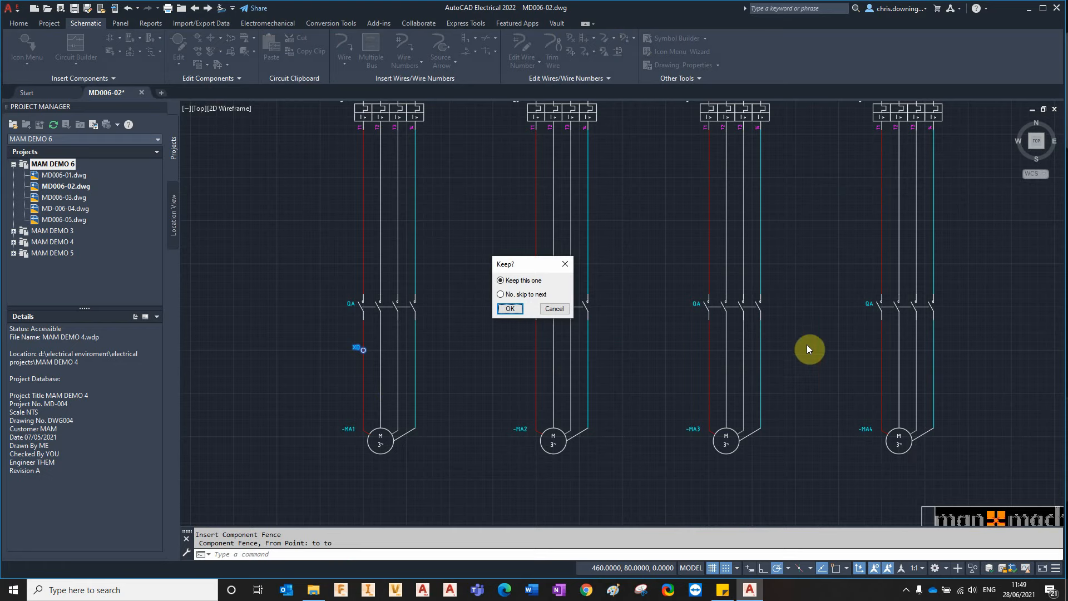
- Keep the first terminal on motor MA1's red wire and set its terminal number to T1
{"action": "left_click_drag", "start_coordinate": [532, 267], "coordinate": [483, 230]}
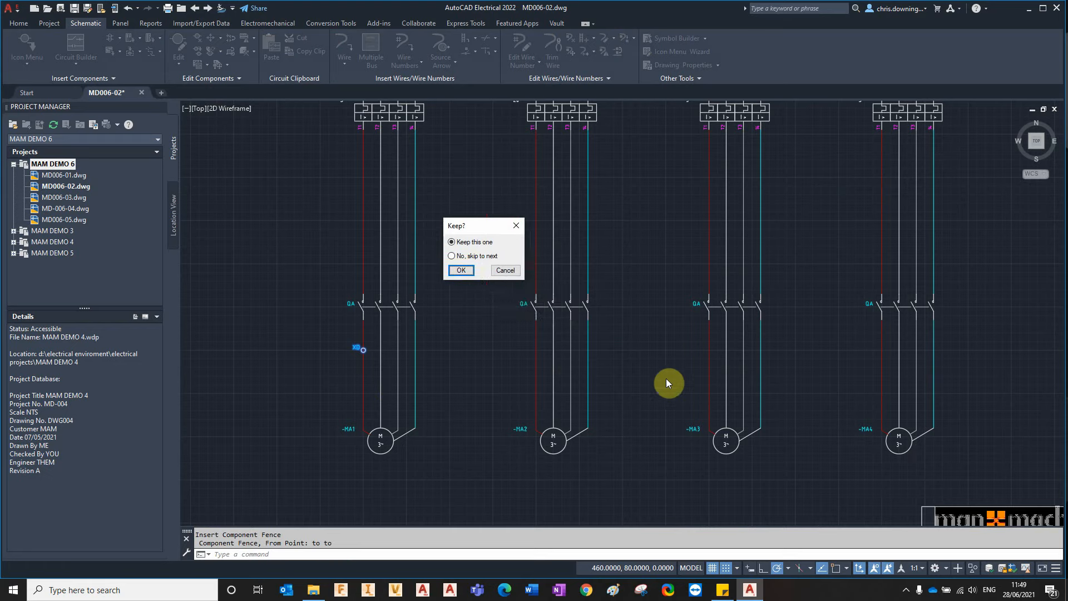
{"action": "left_click", "coordinate": [462, 271]}
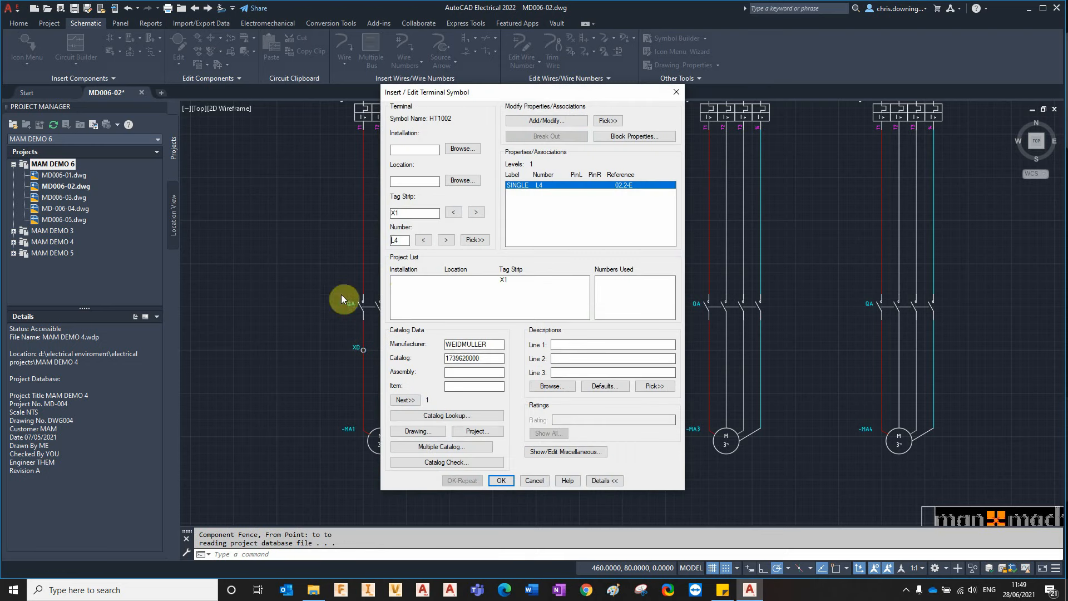
{"action": "left_click_drag", "start_coordinate": [473, 103], "coordinate": [532, 101]}
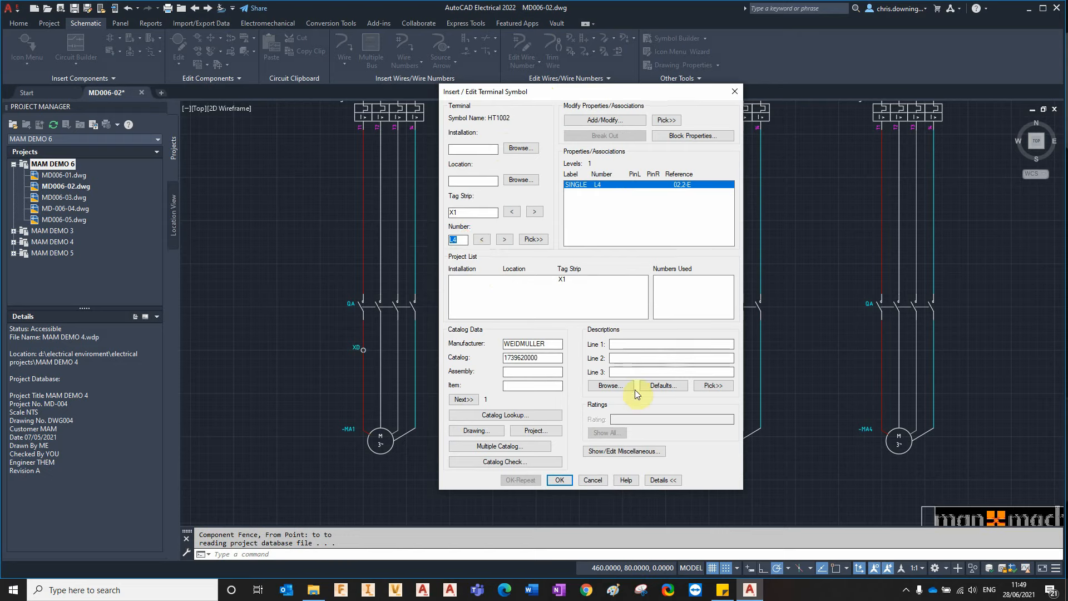
{"action": "left_click_drag", "start_coordinate": [548, 356], "coordinate": [469, 357]}
{"action": "double_click", "coordinate": [462, 239]}
{"action": "type", "text": "T1"}
{"action": "double_click", "coordinate": [464, 211]}
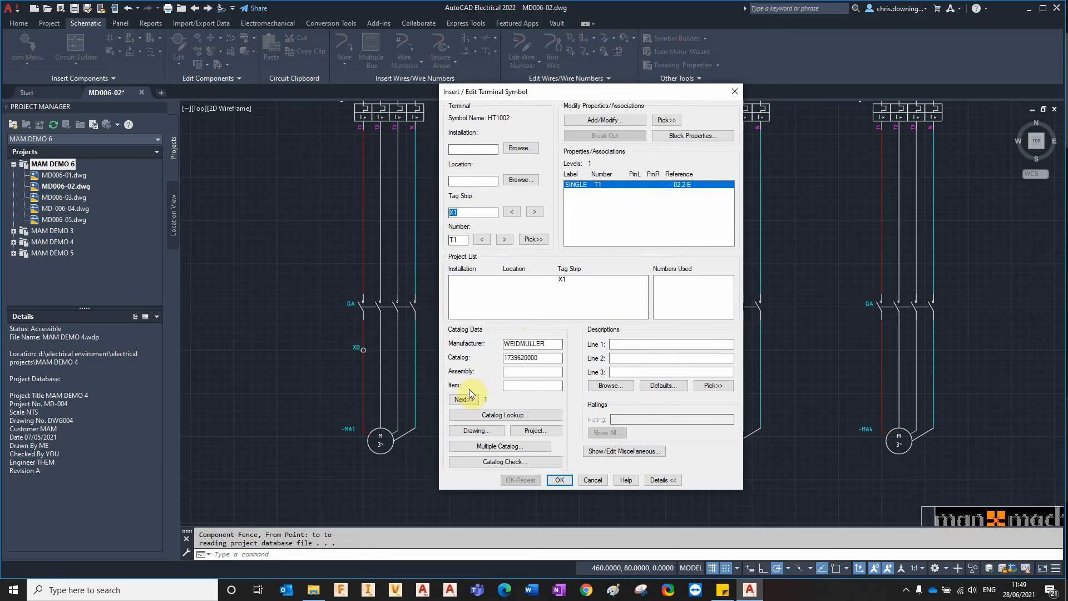
- Open the catalog lookup for terminal T1, enlarge the browser and compare the favourite terminal blocks with the WEIDMULLER FEED-THROUGH 120AMPS search results
{"action": "left_click", "coordinate": [490, 414]}
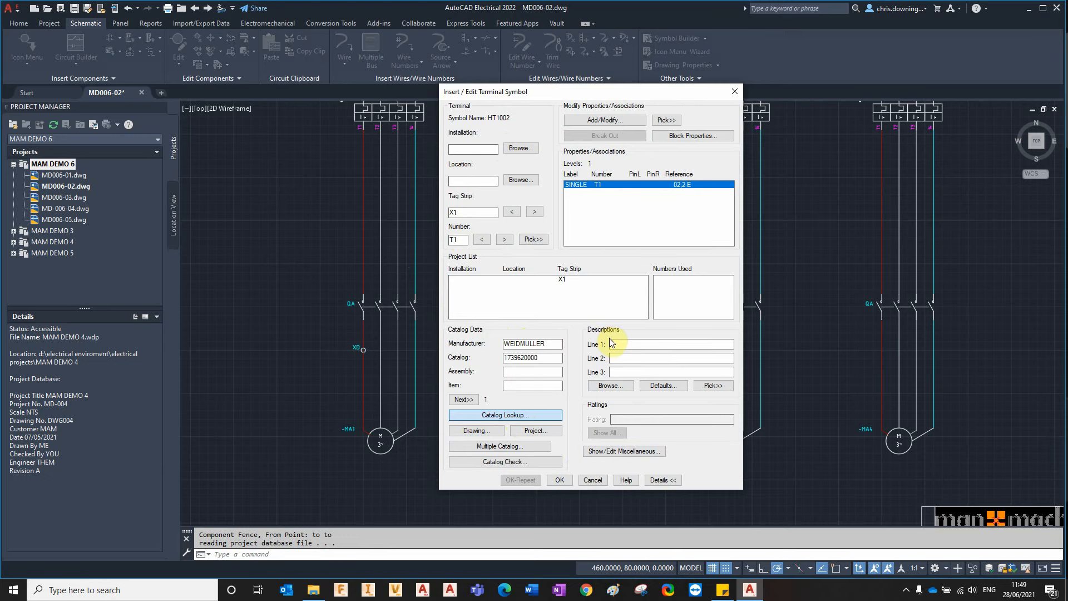
{"action": "left_click_drag", "start_coordinate": [132, 298], "coordinate": [287, 213]}
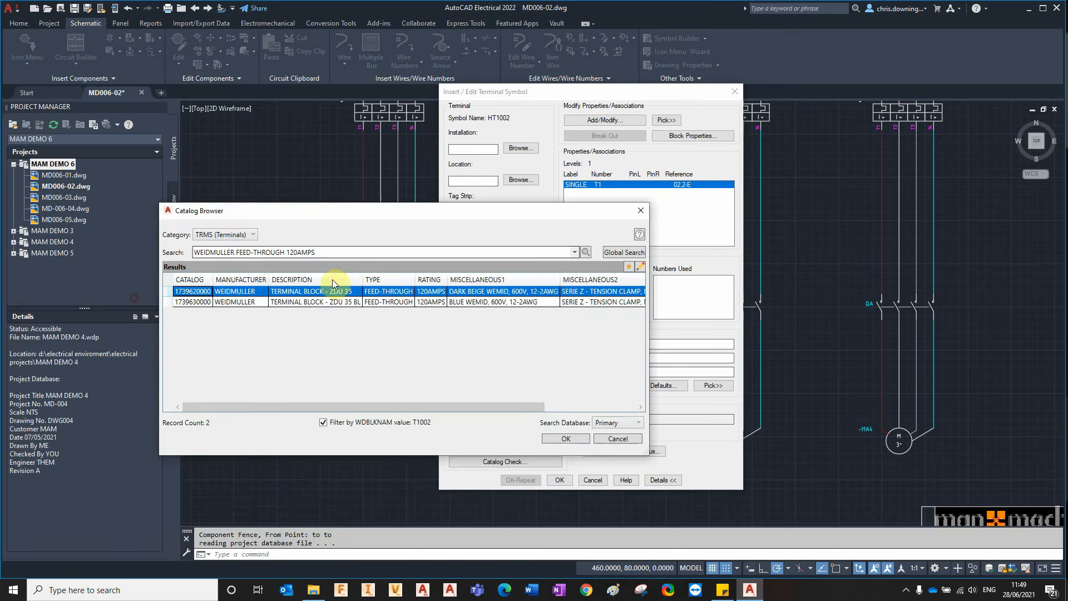
{"action": "left_click_drag", "start_coordinate": [653, 460], "coordinate": [818, 439]}
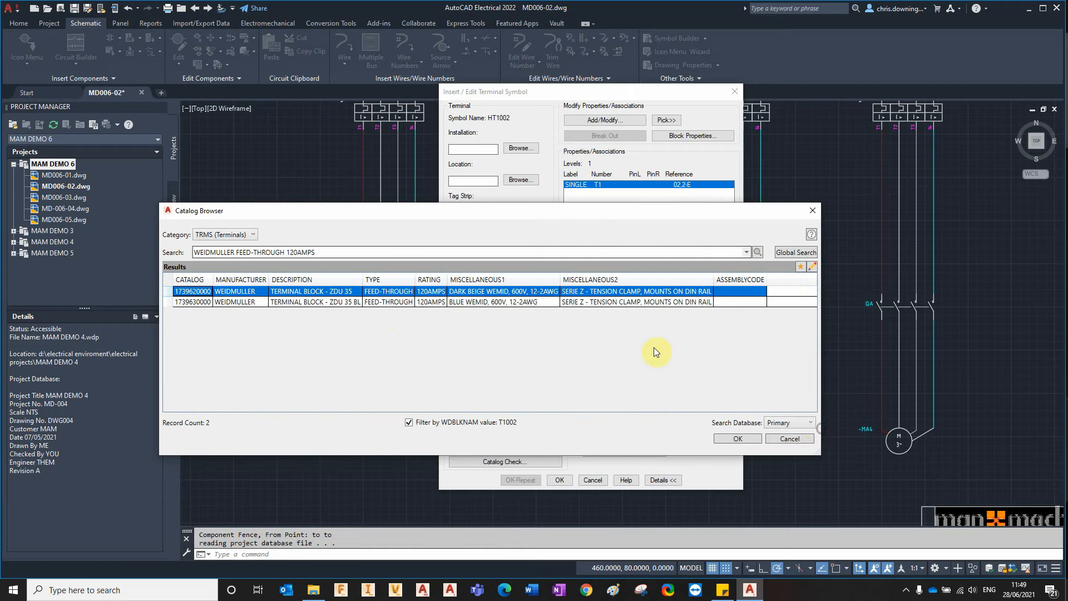
{"action": "left_click", "coordinate": [803, 267]}
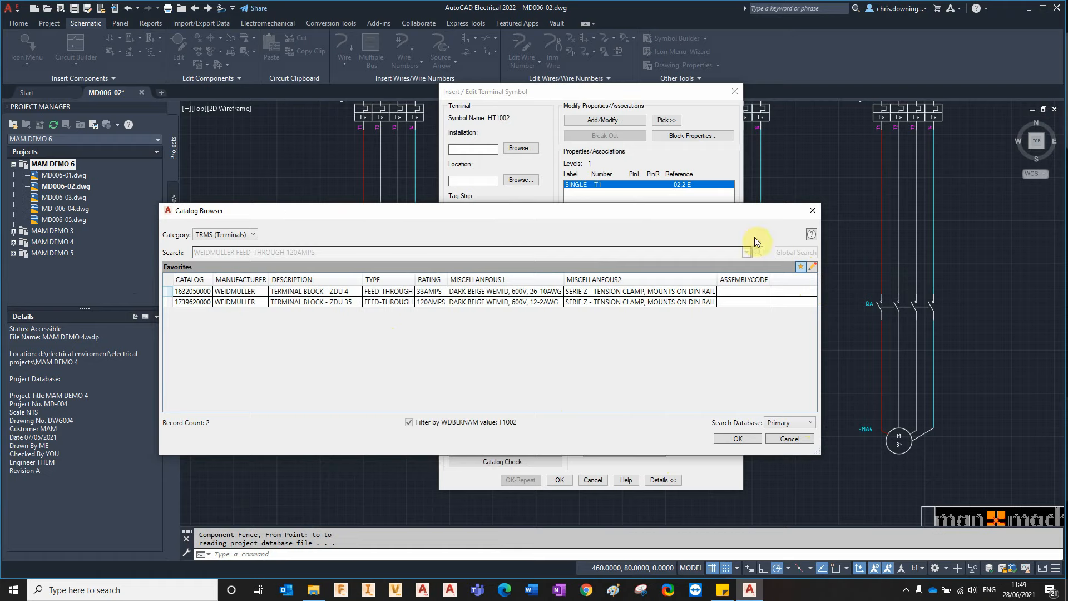
{"action": "left_click", "coordinate": [800, 267]}
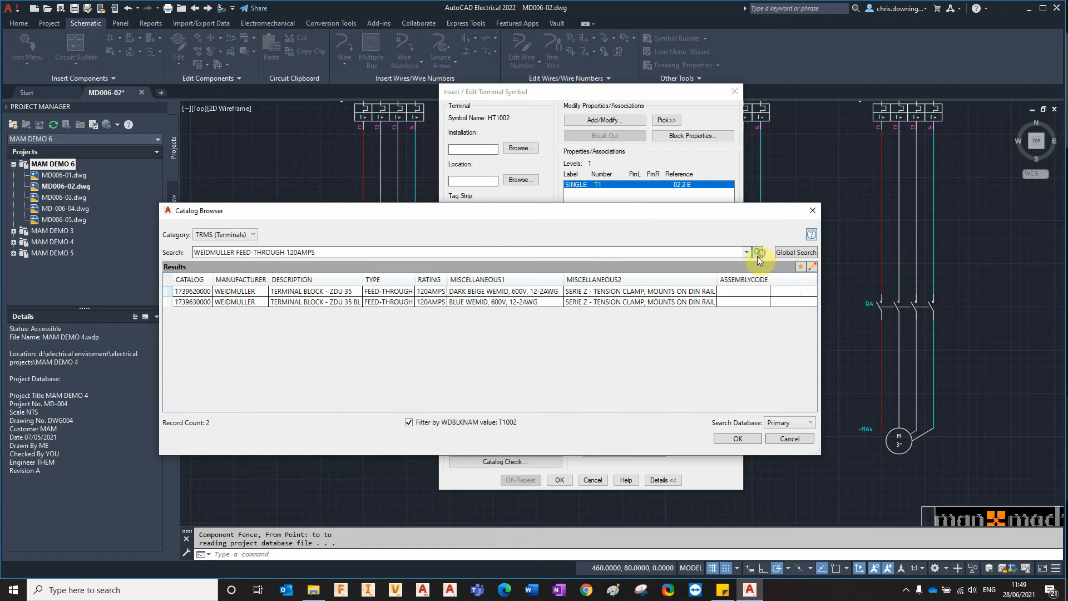
- Clear the catalog search text and browse the full list of terminal blocks in the TRMS (Terminals) category
{"action": "triple_click", "coordinate": [352, 254]}
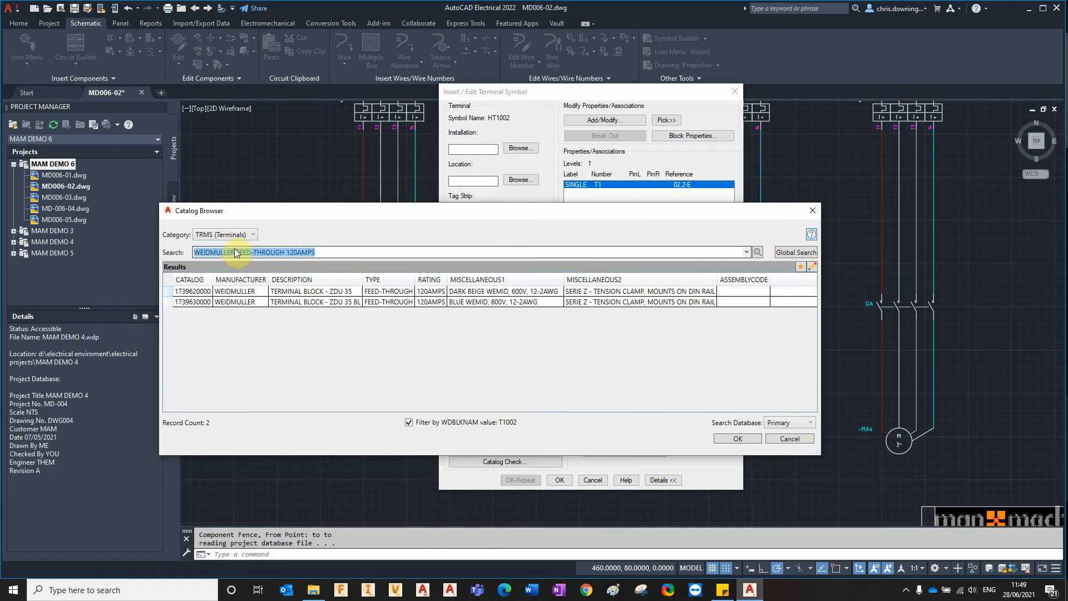
{"action": "key", "text": "BackSpace"}
{"action": "left_click", "coordinate": [759, 252]}
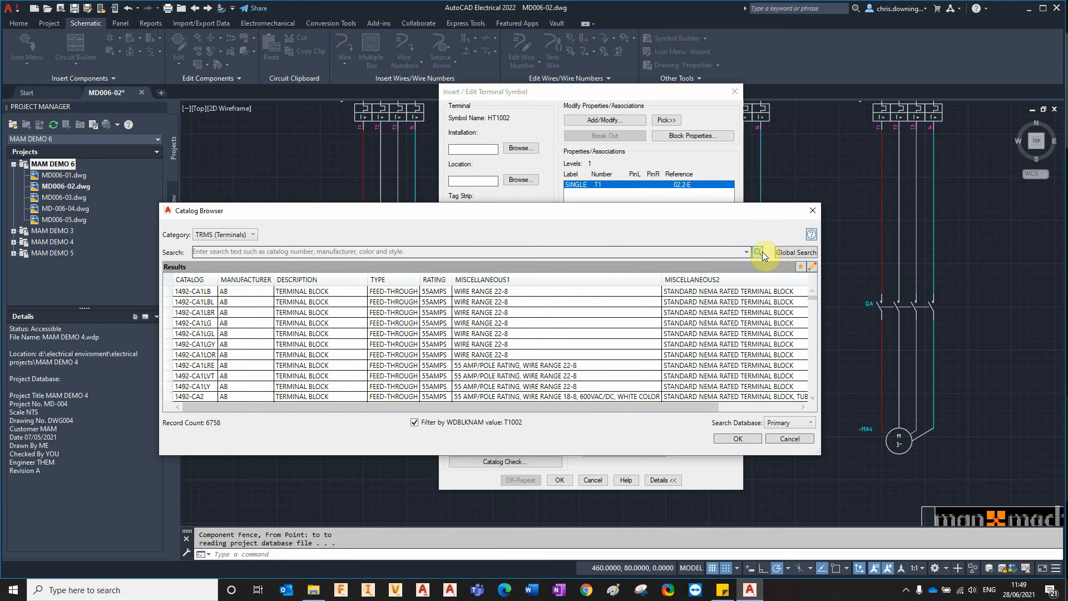
{"action": "left_click_drag", "start_coordinate": [601, 210], "coordinate": [512, 88]}
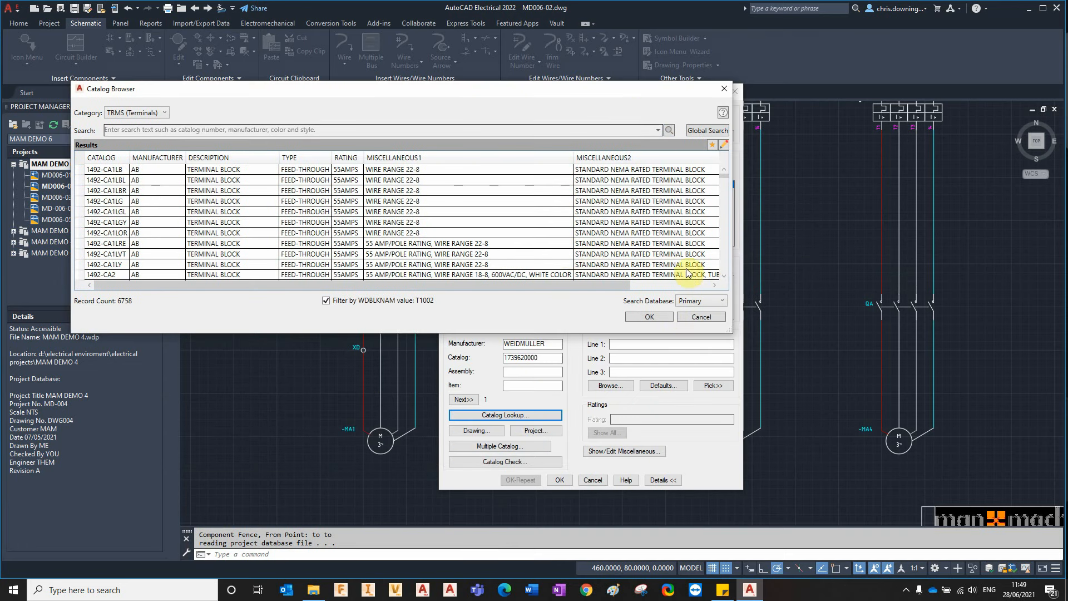
{"action": "left_click_drag", "start_coordinate": [721, 175], "coordinate": [725, 238]}
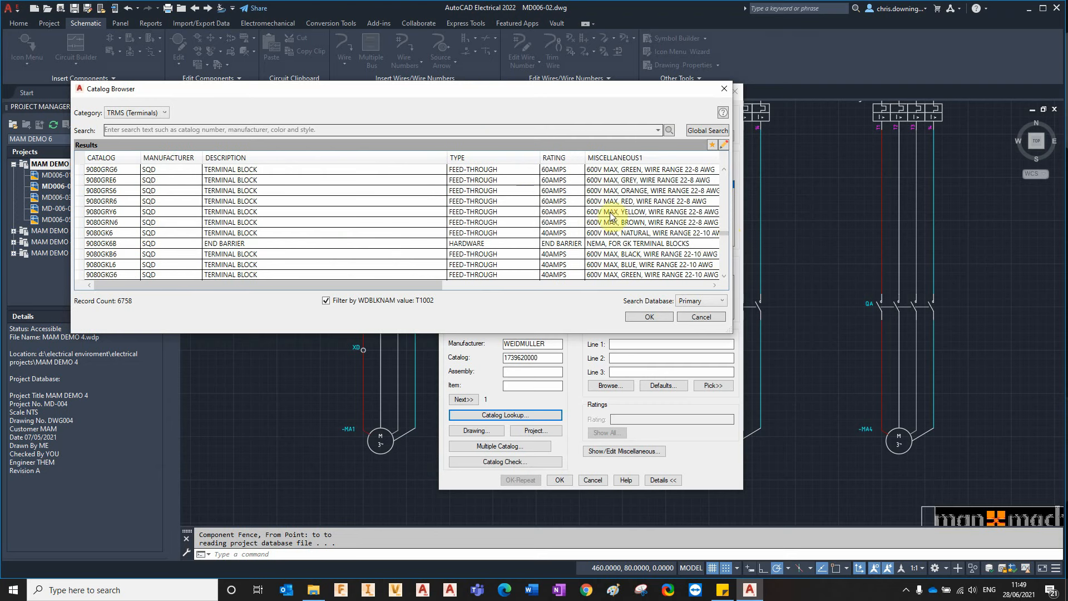
{"action": "left_click", "coordinate": [713, 146]}
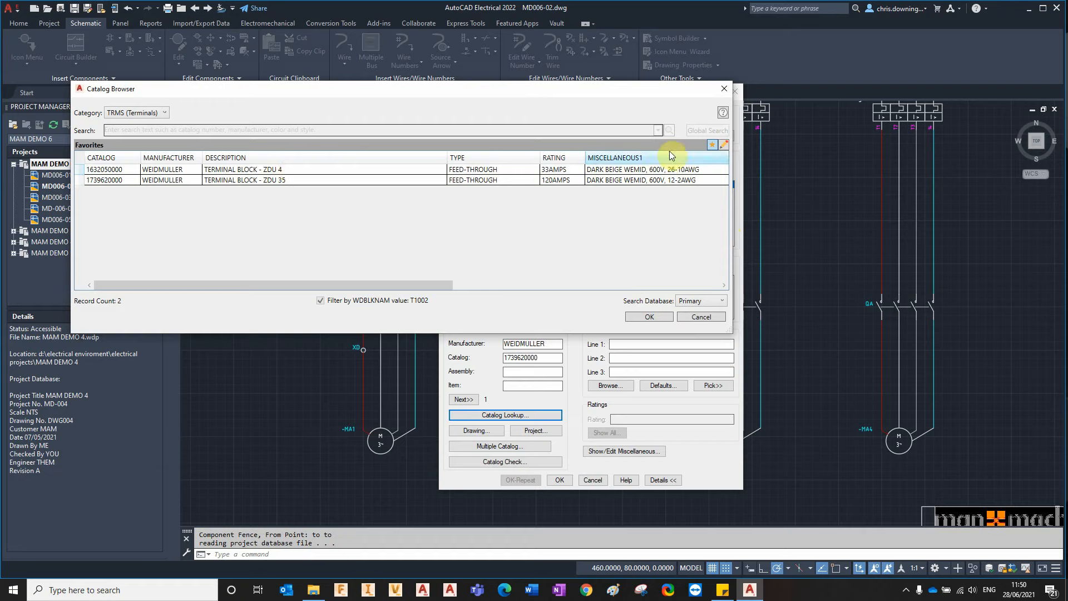
{"action": "left_click", "coordinate": [282, 170]}
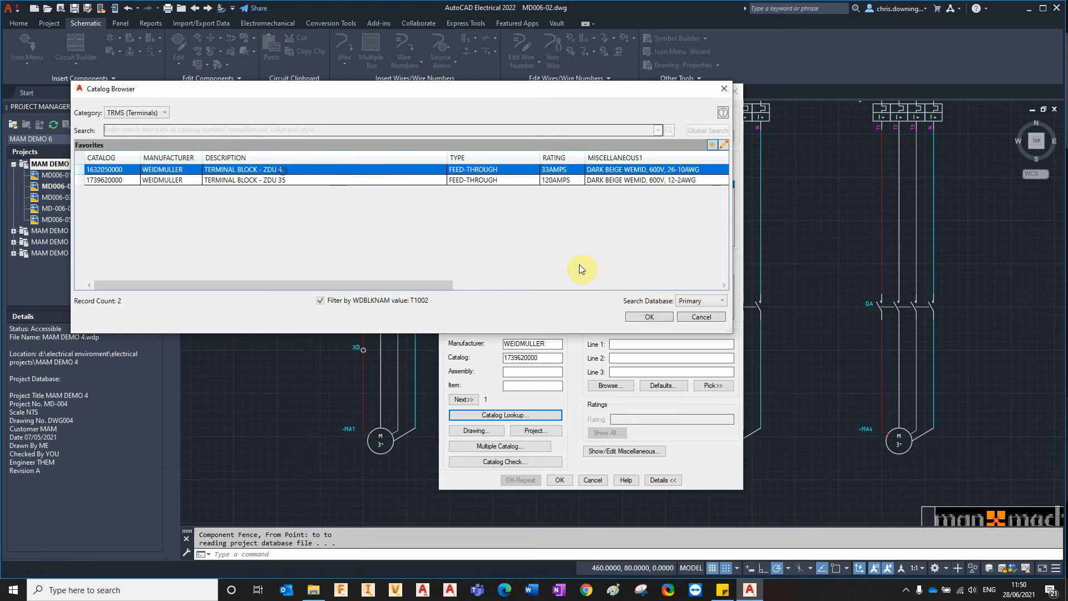
{"action": "left_click", "coordinate": [645, 317]}
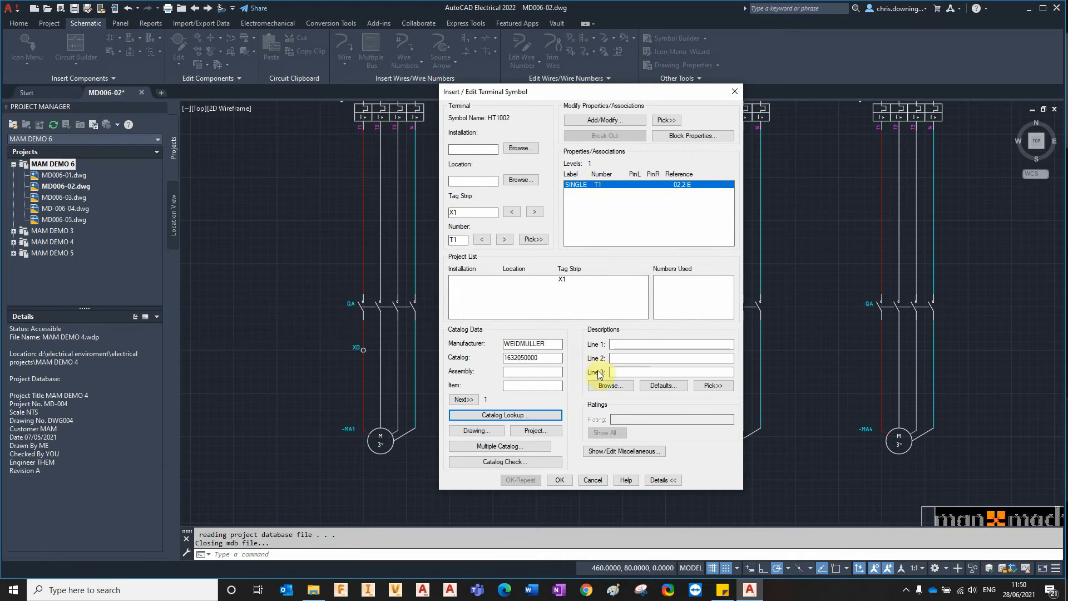
- Accept terminal T1's data and keep all remaining terminals on the four motor feeds without asking for each one
{"action": "left_click", "coordinate": [566, 480]}
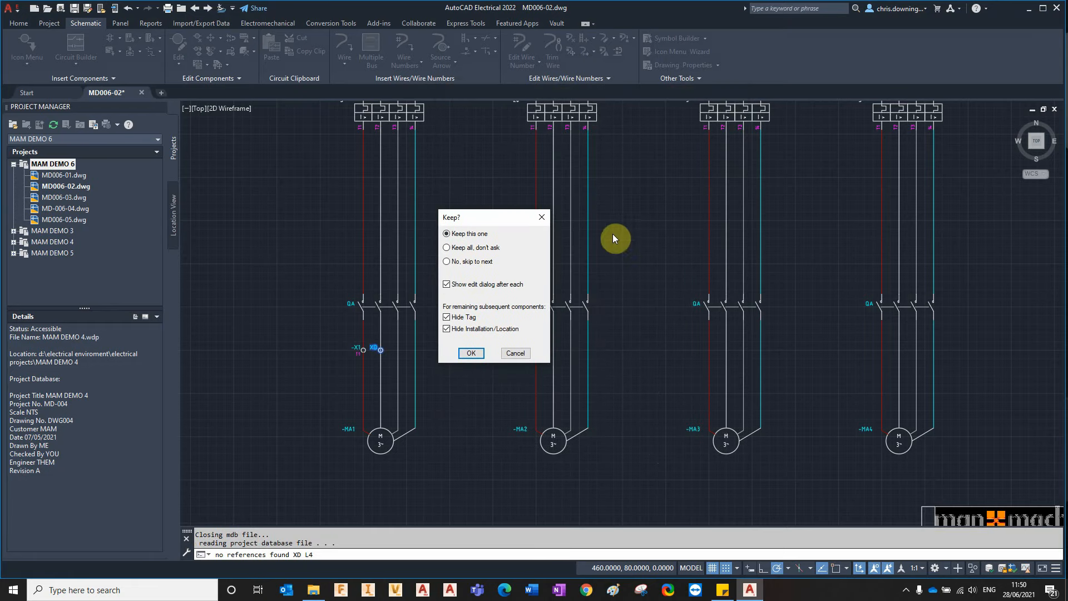
{"action": "left_click", "coordinate": [447, 247]}
{"action": "left_click", "coordinate": [467, 353]}
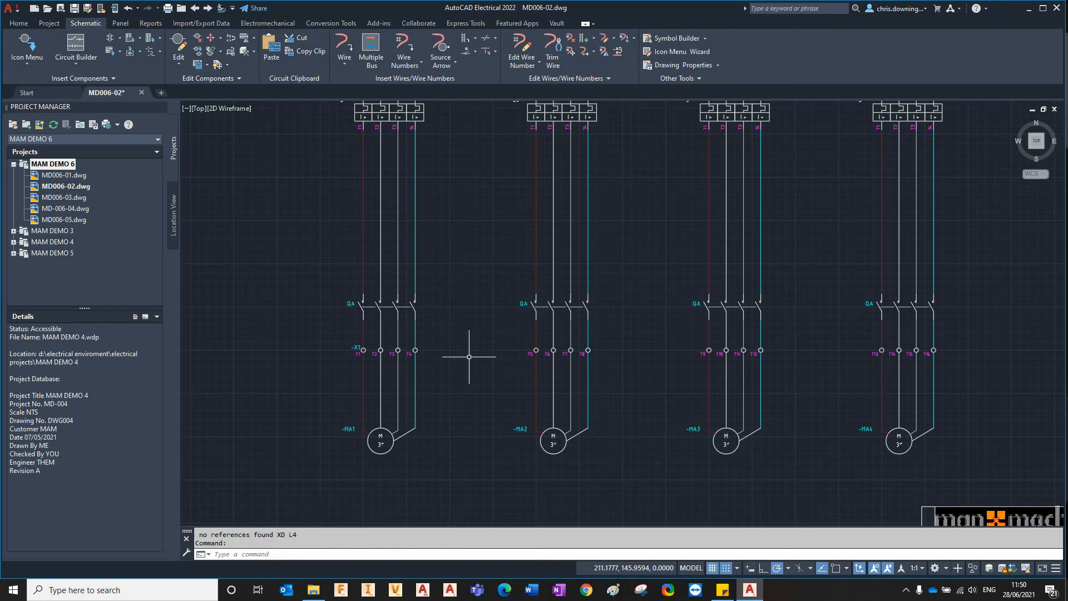
- Convert all wires between the new terminals and the four motors to the EXTERNAL wire type
{"action": "scroll", "coordinate": [462, 353], "scroll_direction": "down", "scroll_amount": 4}
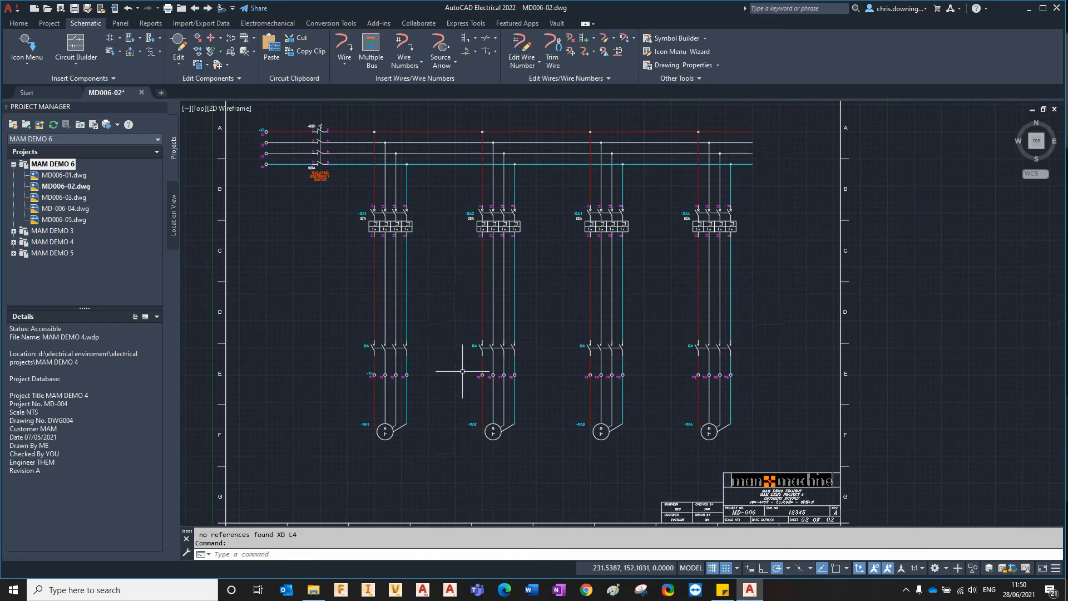
{"action": "scroll", "coordinate": [649, 406], "scroll_direction": "up", "scroll_amount": 3}
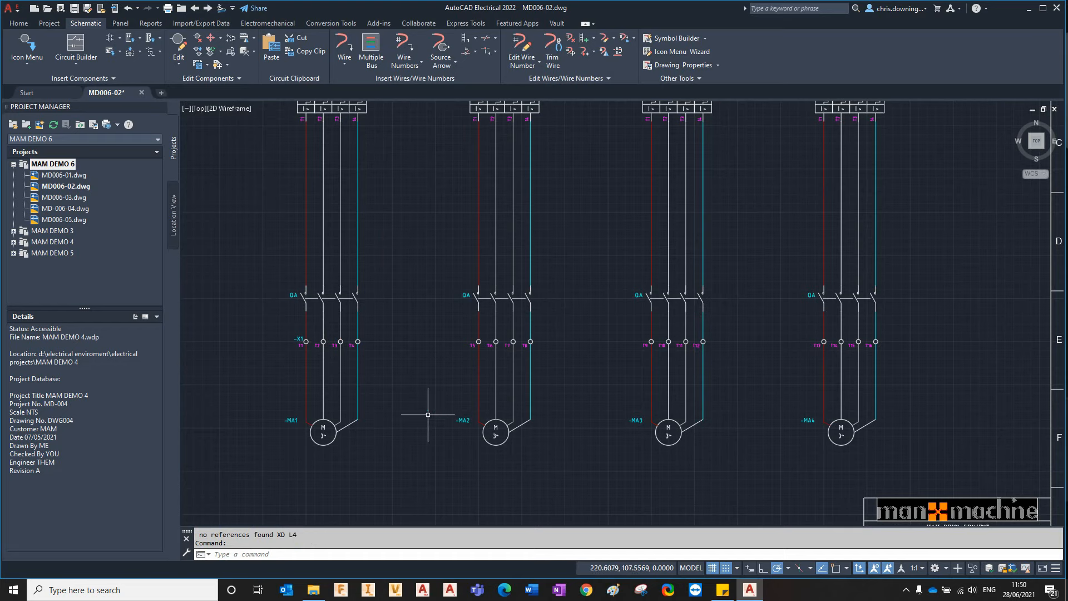
{"action": "left_click", "coordinate": [306, 409]}
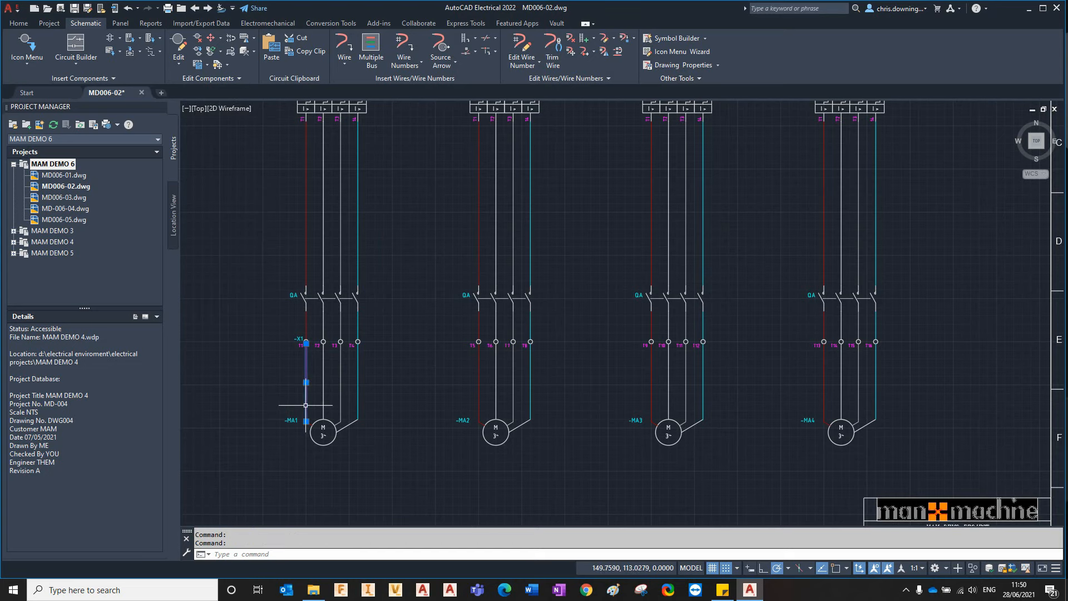
{"action": "right_click", "coordinate": [284, 386]}
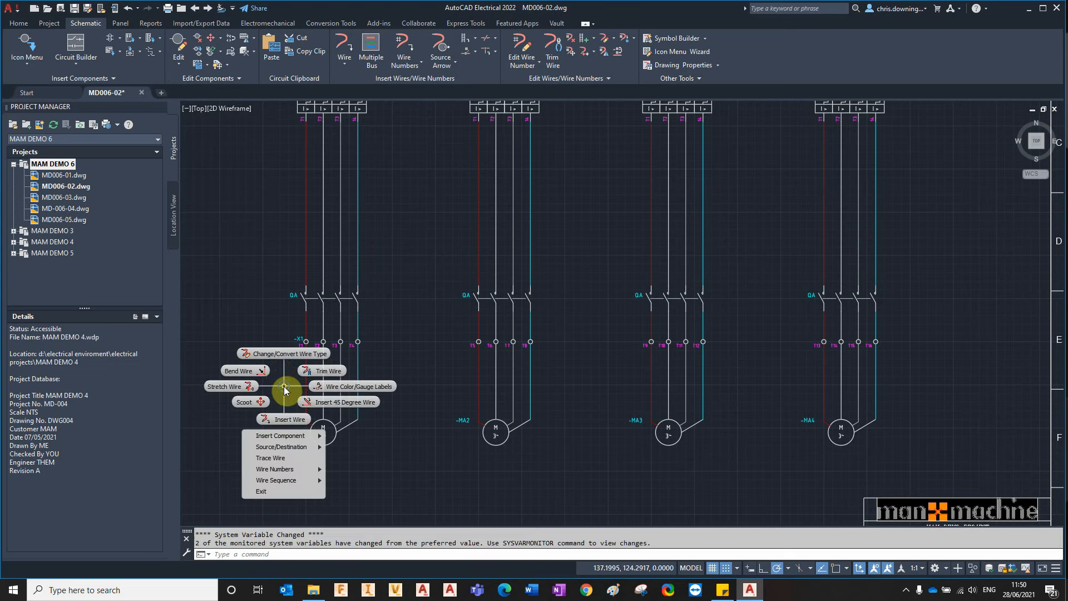
{"action": "left_click", "coordinate": [284, 356]}
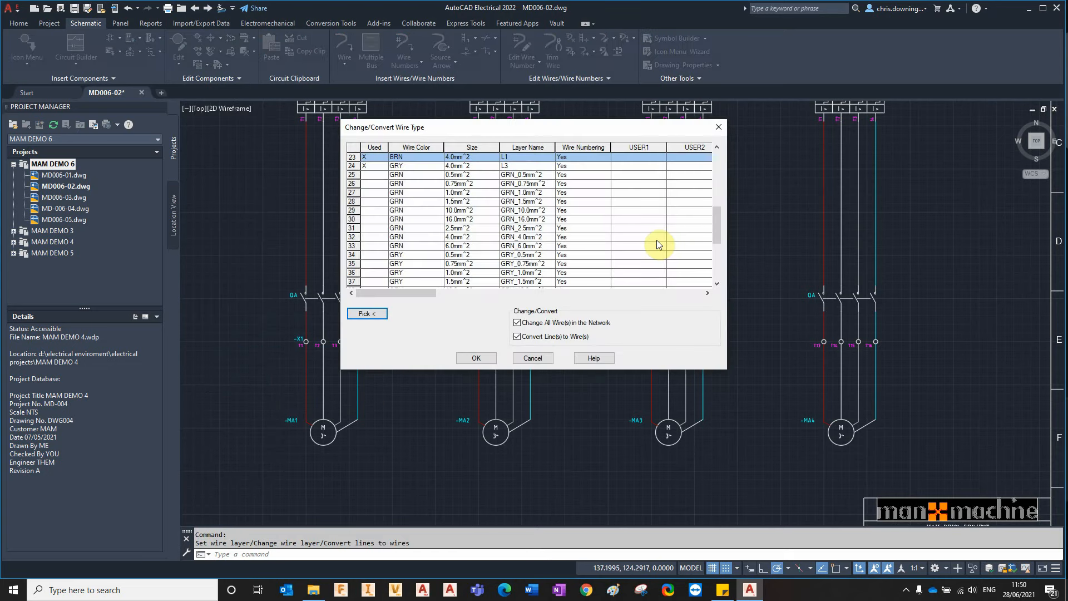
{"action": "scroll", "coordinate": [542, 209], "scroll_direction": "up", "scroll_amount": 7}
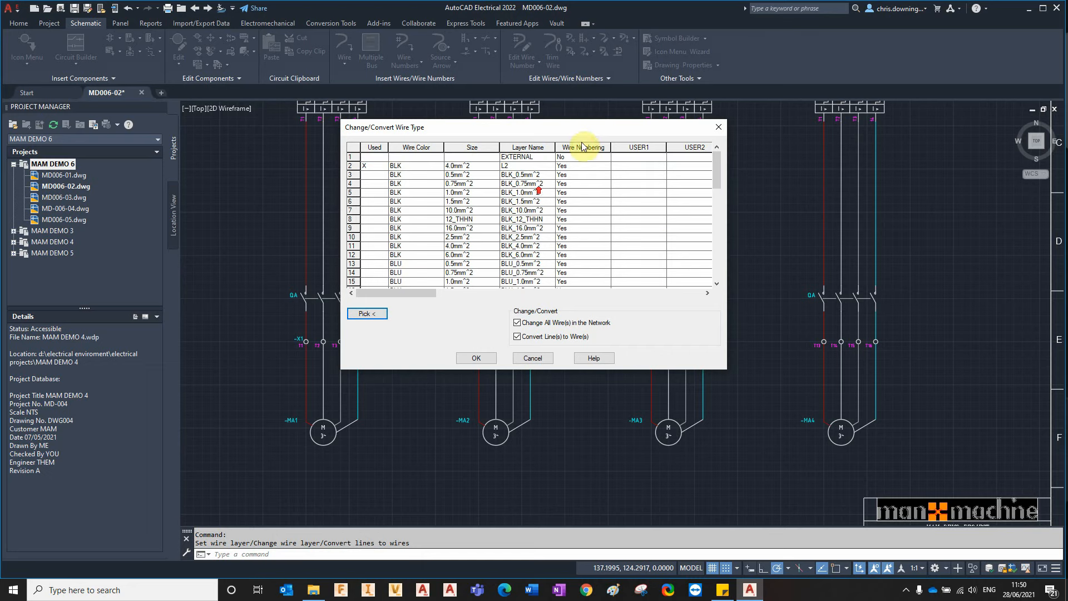
{"action": "left_click", "coordinate": [539, 158]}
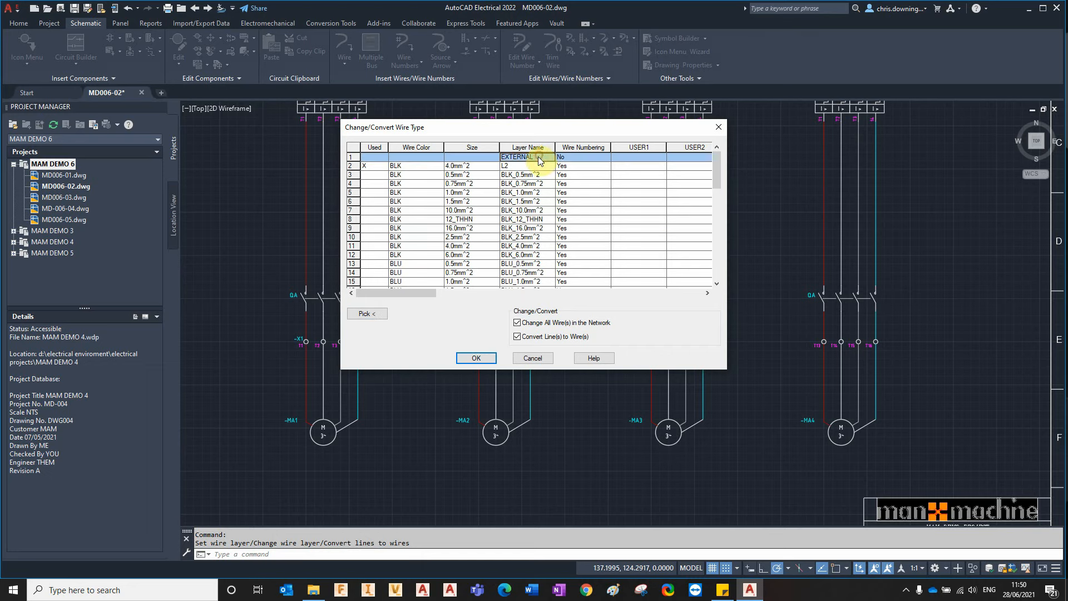
{"action": "left_click", "coordinate": [477, 358]}
{"action": "left_click", "coordinate": [930, 374]}
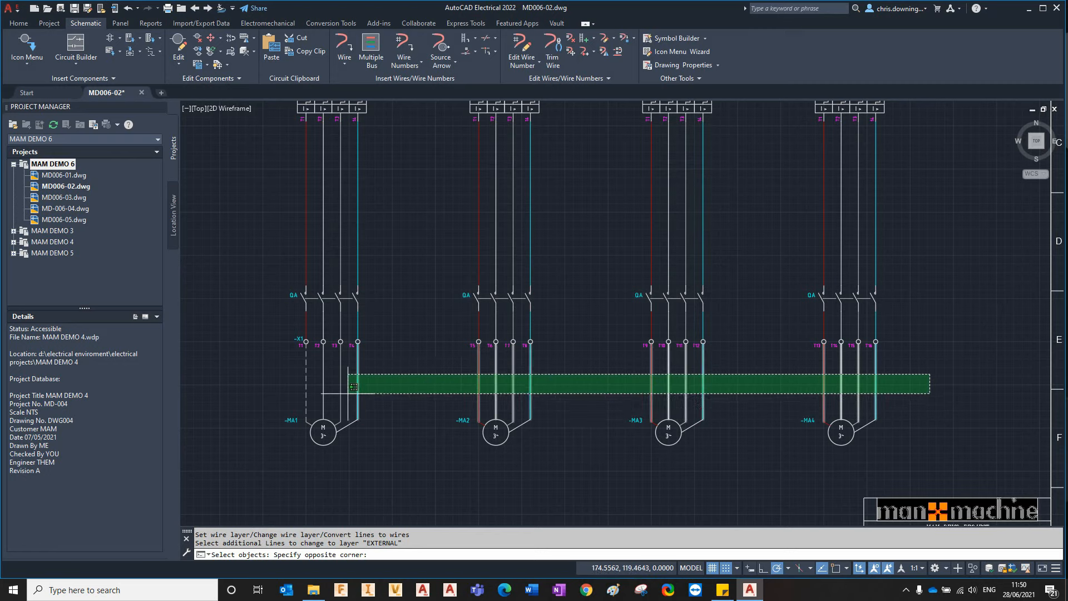
{"action": "left_click", "coordinate": [320, 392]}
{"action": "key", "text": "Return"}
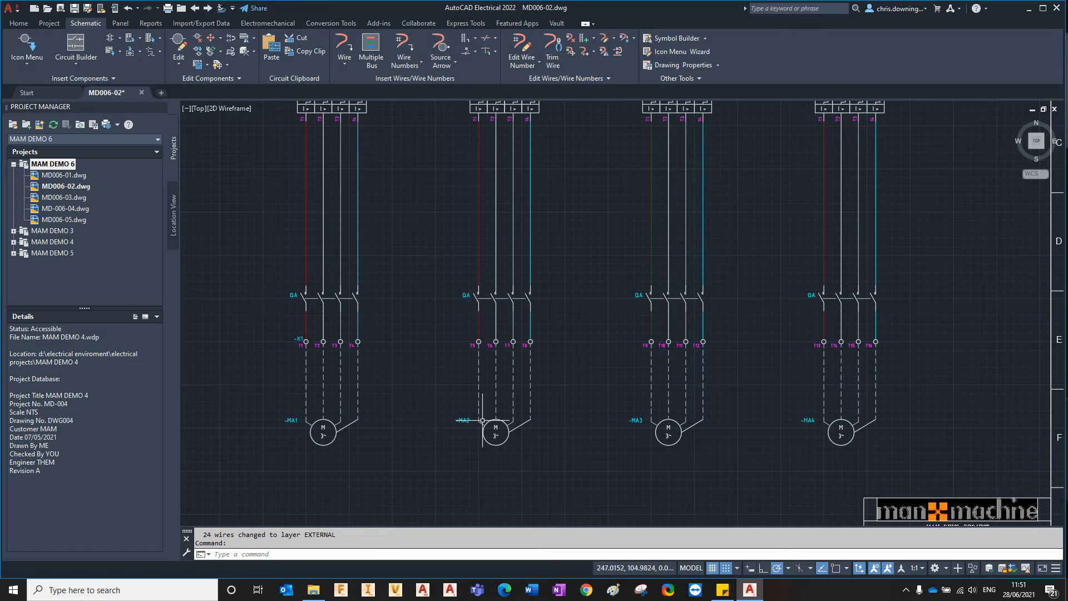
- Scoot motor MA1's QA contactor up its wires to about midway between breaker QA1 and the terminals
{"action": "scroll", "coordinate": [572, 363], "scroll_direction": "down", "scroll_amount": 3}
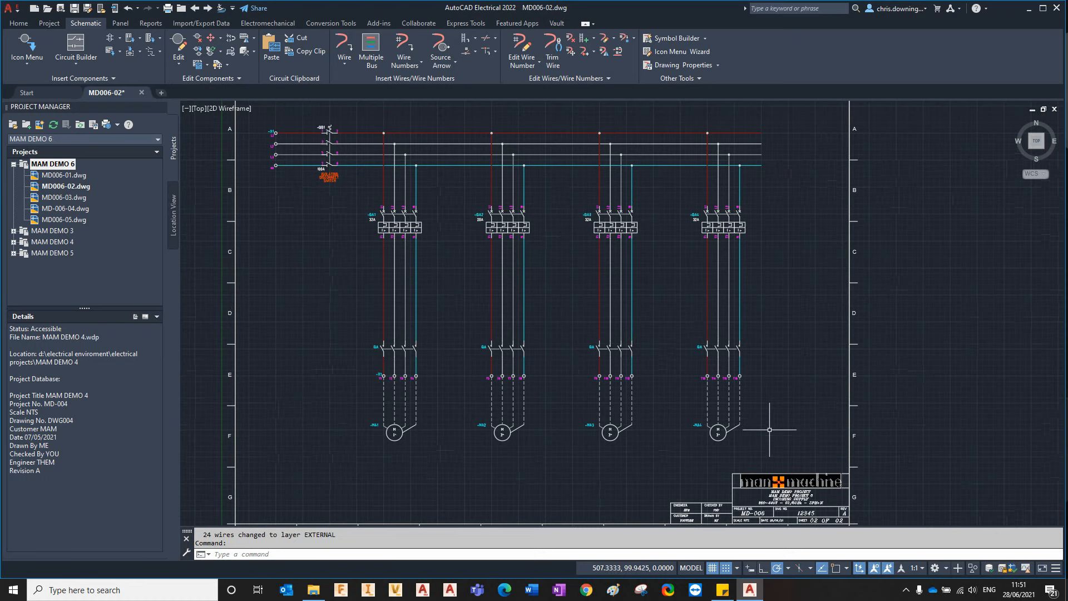
{"action": "scroll", "coordinate": [779, 407], "scroll_direction": "up", "scroll_amount": 3}
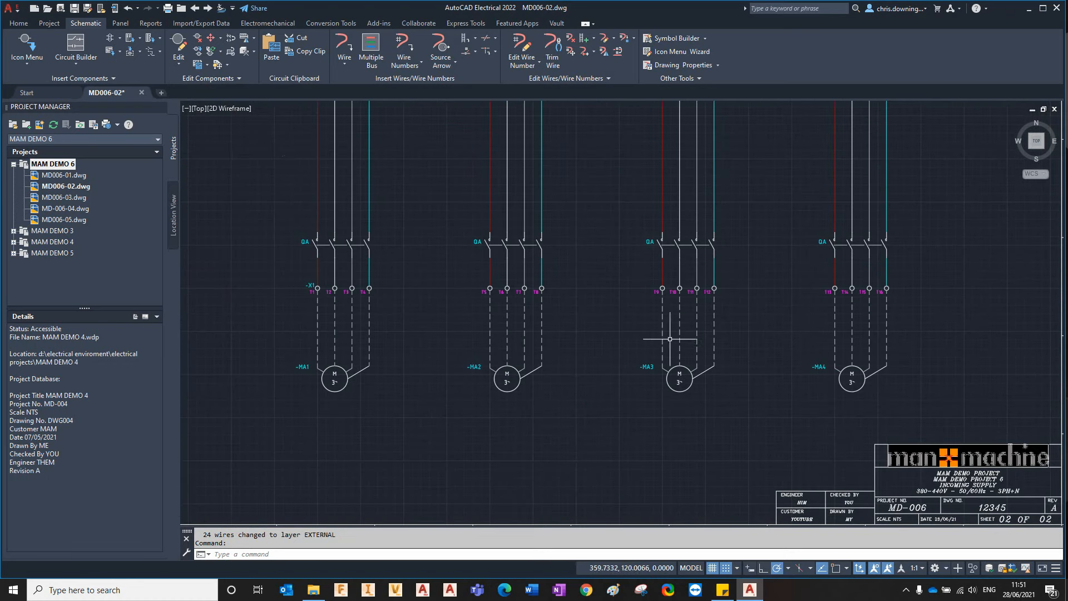
{"action": "middle_click_drag", "start_coordinate": [446, 275], "coordinate": [439, 405]}
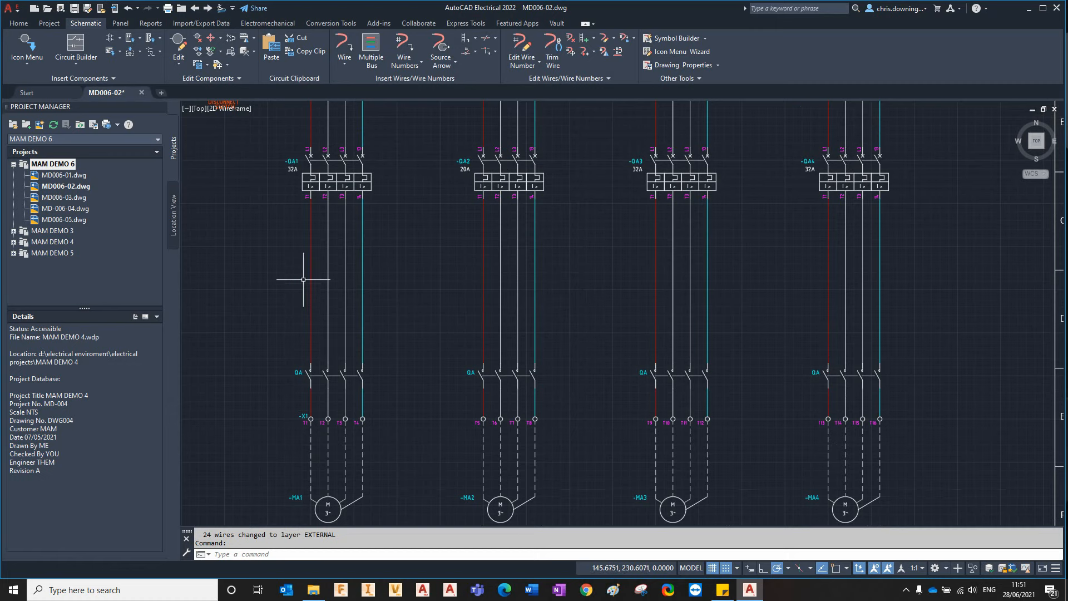
{"action": "left_click", "coordinate": [210, 38]}
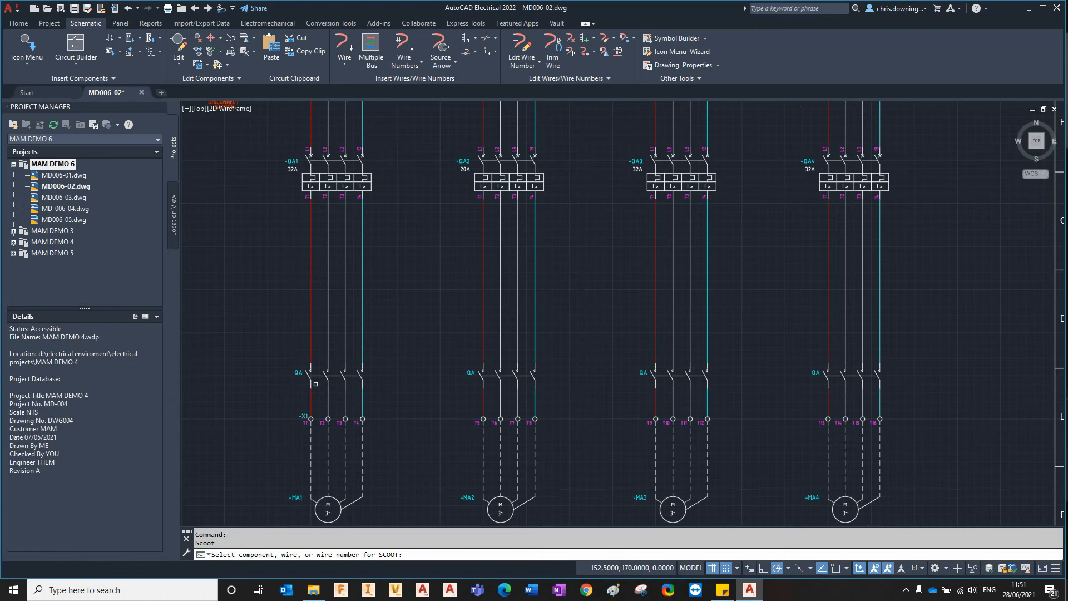
{"action": "left_click", "coordinate": [311, 310]}
{"action": "left_click", "coordinate": [520, 299]}
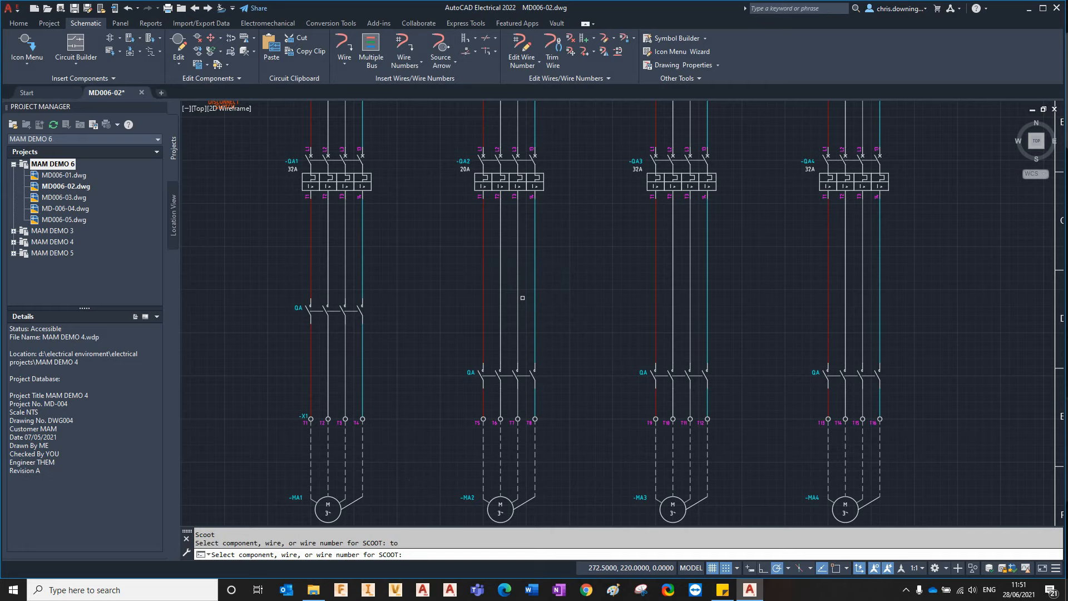
{"action": "key", "text": "Return"}
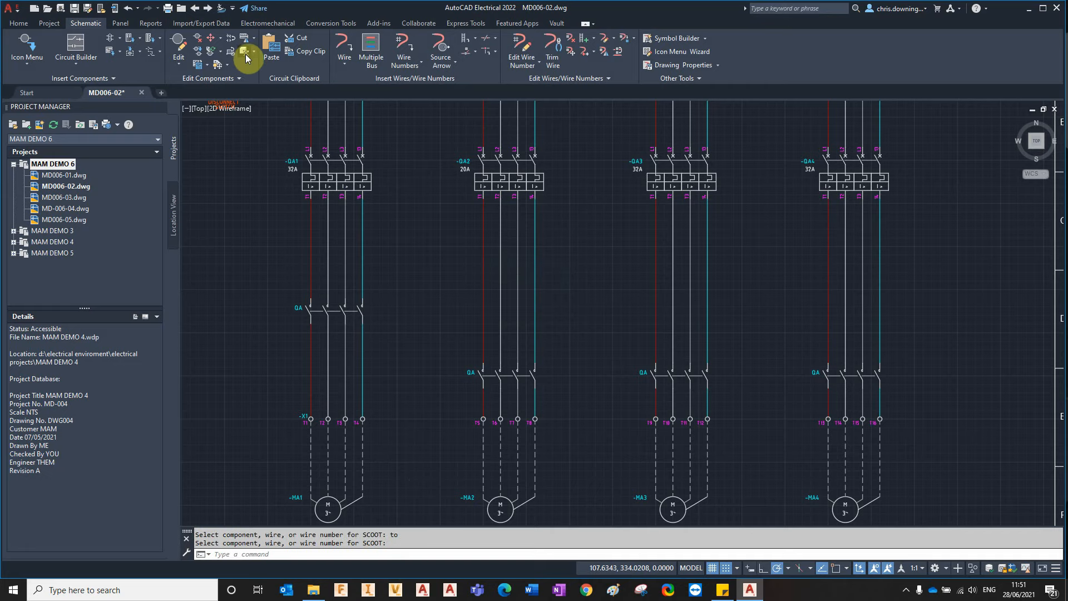
- Align the QA contactors of motors MA2, MA3 and MA4 horizontally with motor MA1's contactor
{"action": "left_click", "coordinate": [220, 39]}
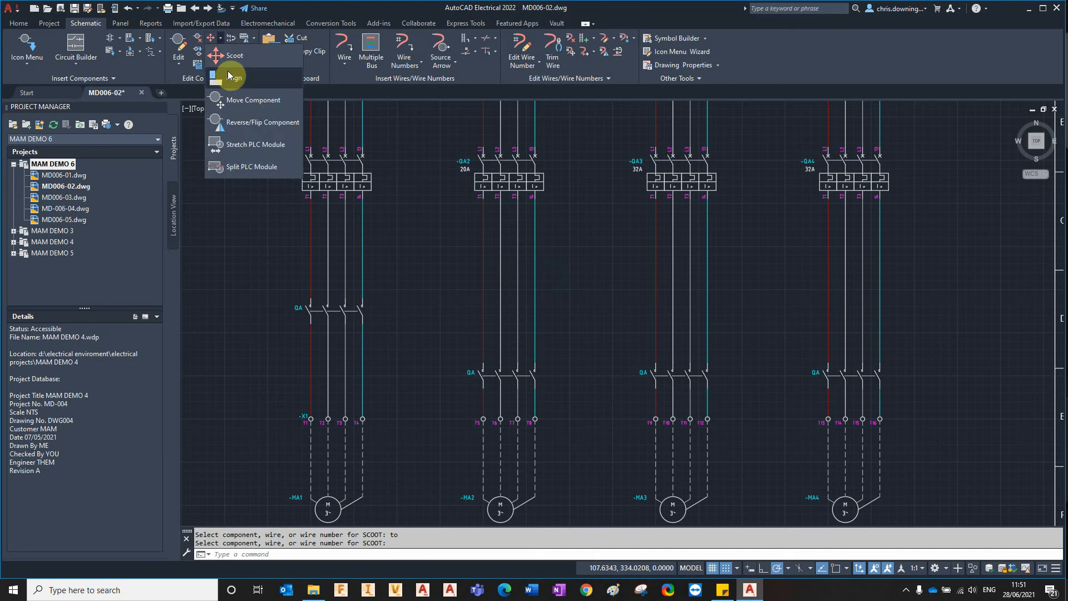
{"action": "left_click", "coordinate": [232, 71]}
{"action": "left_click", "coordinate": [310, 311]}
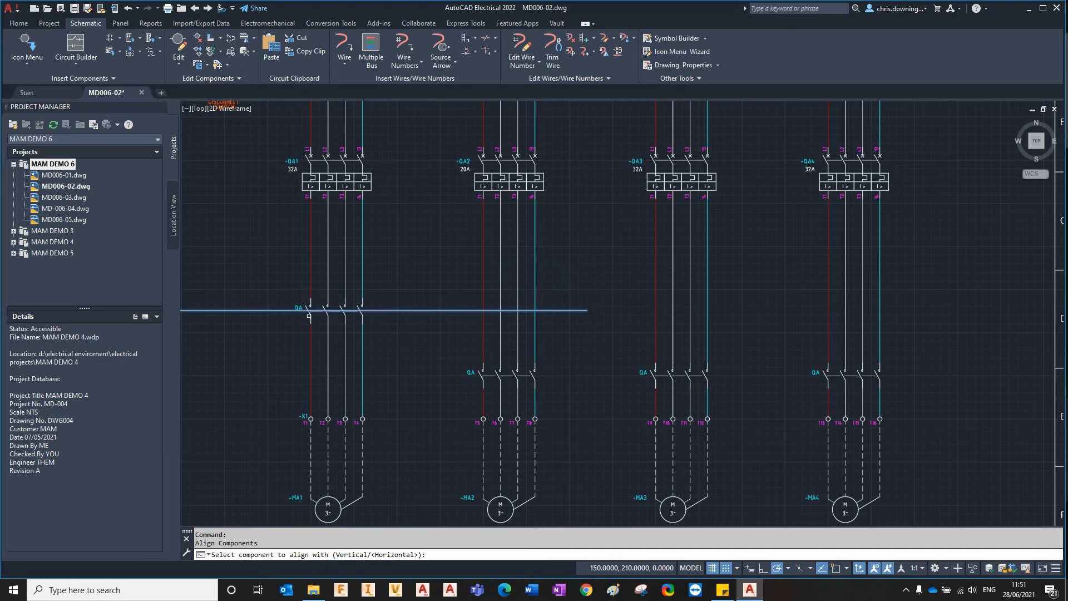
{"action": "left_click", "coordinate": [902, 343]}
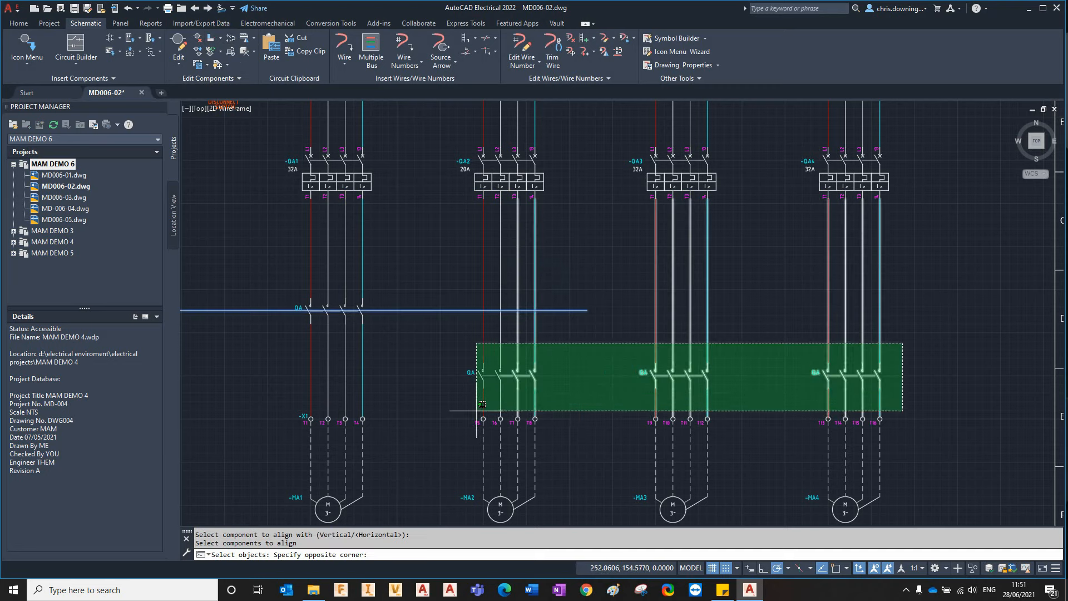
{"action": "left_click", "coordinate": [443, 401]}
{"action": "key", "text": "Return"}
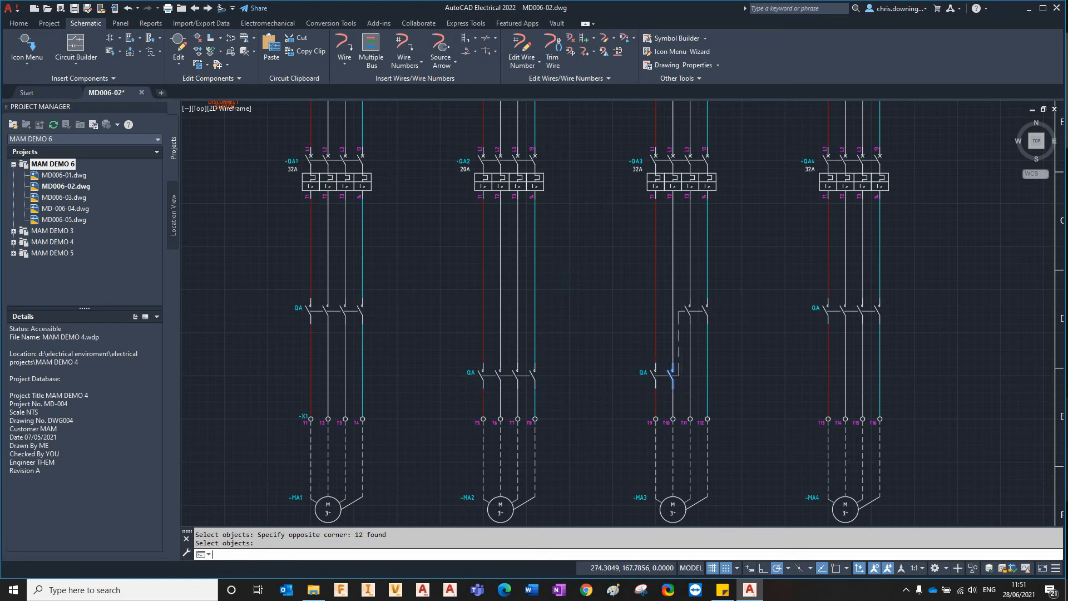
{"action": "scroll", "coordinate": [619, 306], "scroll_direction": "down", "scroll_amount": 3}
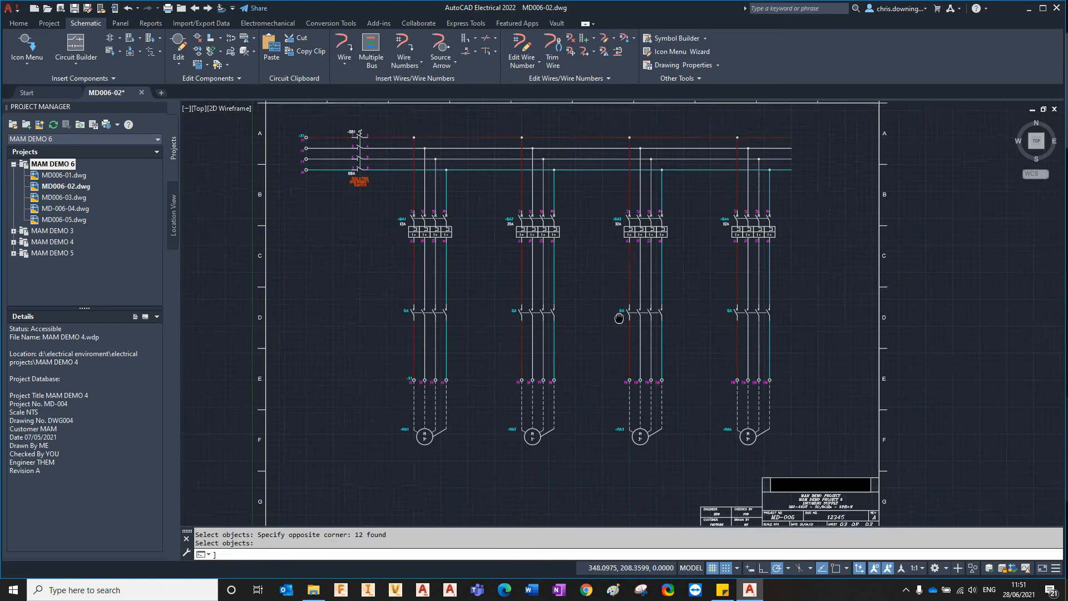
{"action": "mouse_move", "coordinate": [615, 313]}
{"action": "middle_mouse_down"}
{"action": "mouse_move", "coordinate": [621, 290]}
{"action": "mouse_move", "coordinate": [617, 323]}
{"action": "middle_mouse_up"}
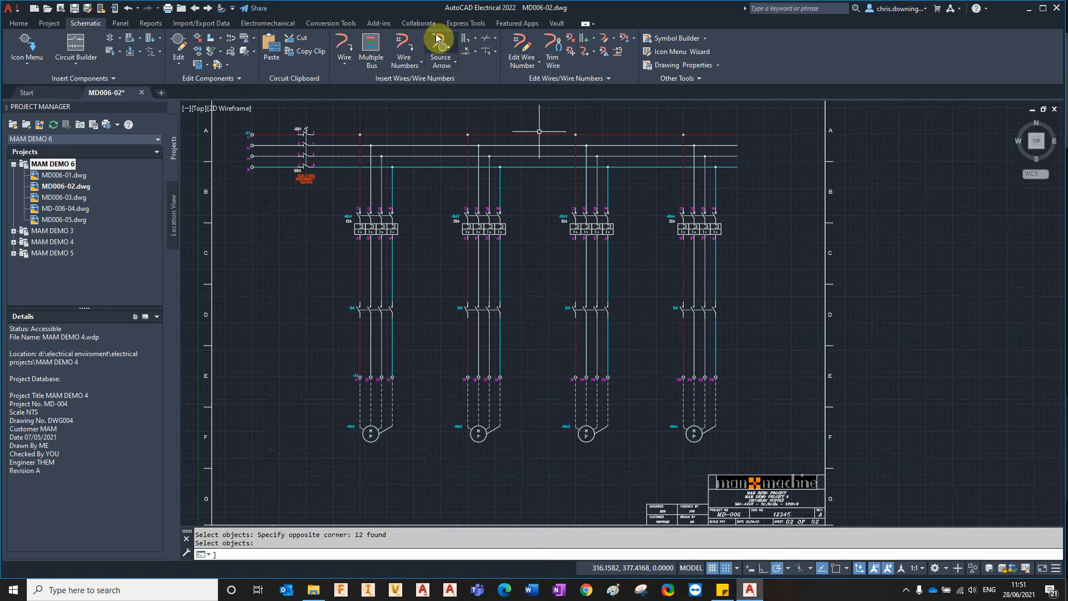
- Add a source signal arrow SIG-L1 to the free end of the L1 supply wire, declining matching destination arrows and suppressing that question
{"action": "left_click", "coordinate": [430, 53]}
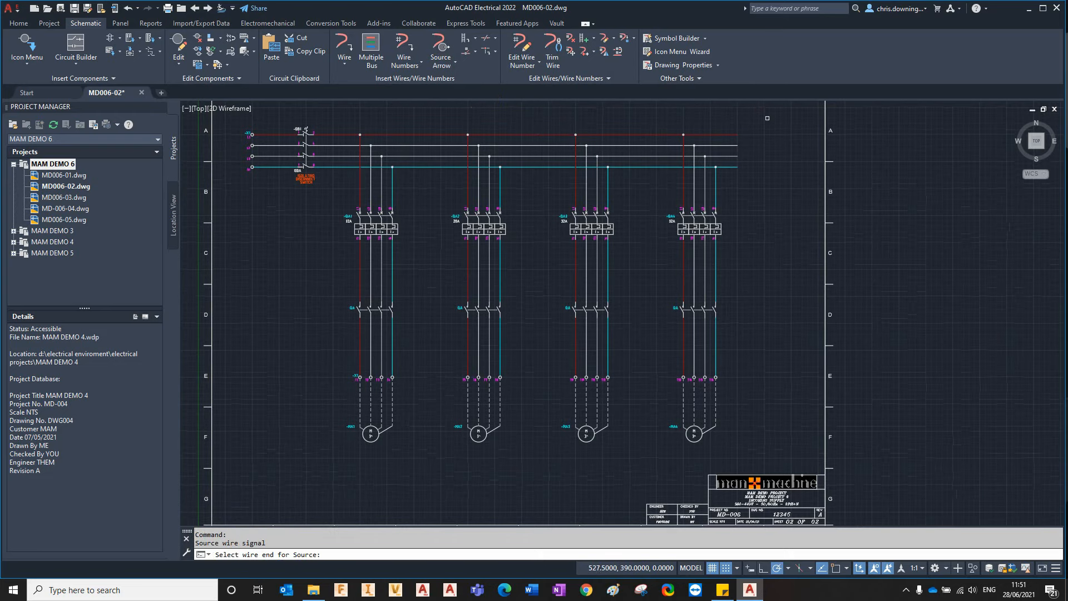
{"action": "scroll", "coordinate": [765, 121], "scroll_direction": "up", "scroll_amount": 6}
{"action": "left_click", "coordinate": [648, 172]}
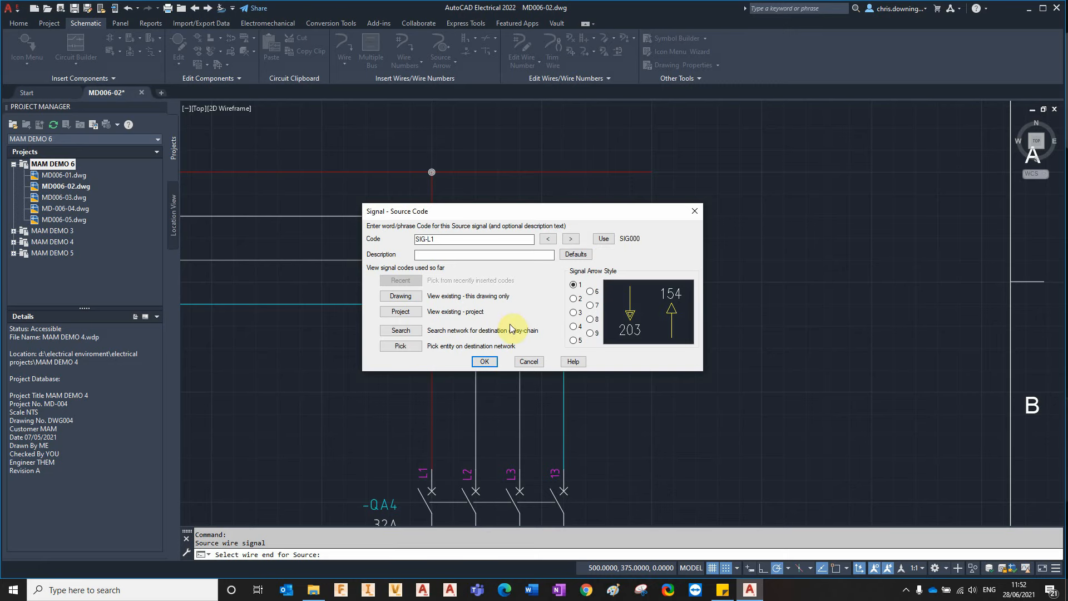
{"action": "left_click", "coordinate": [485, 361]}
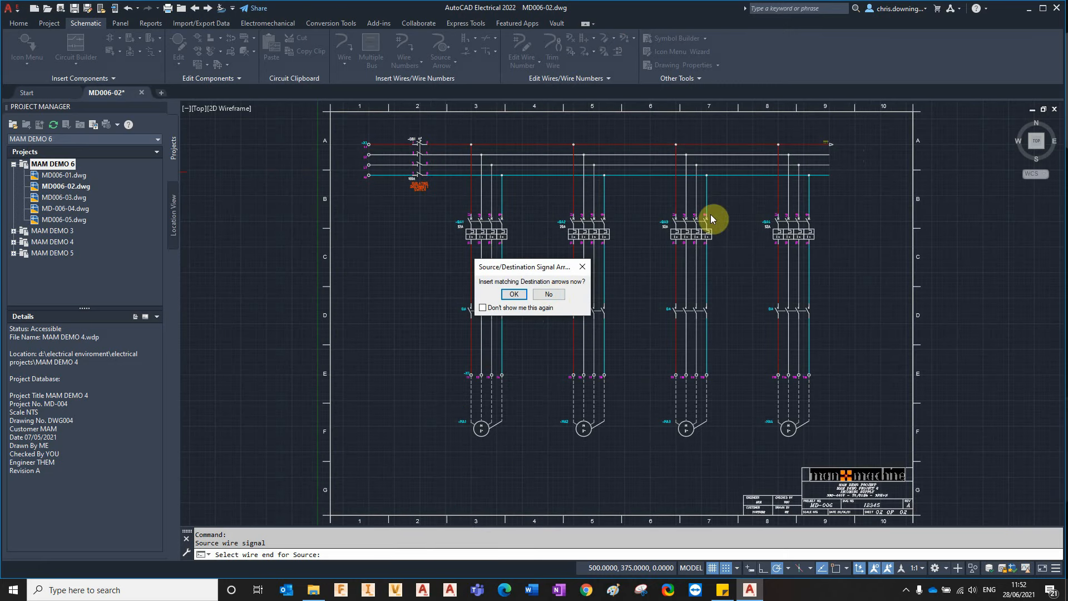
{"action": "left_click", "coordinate": [507, 308]}
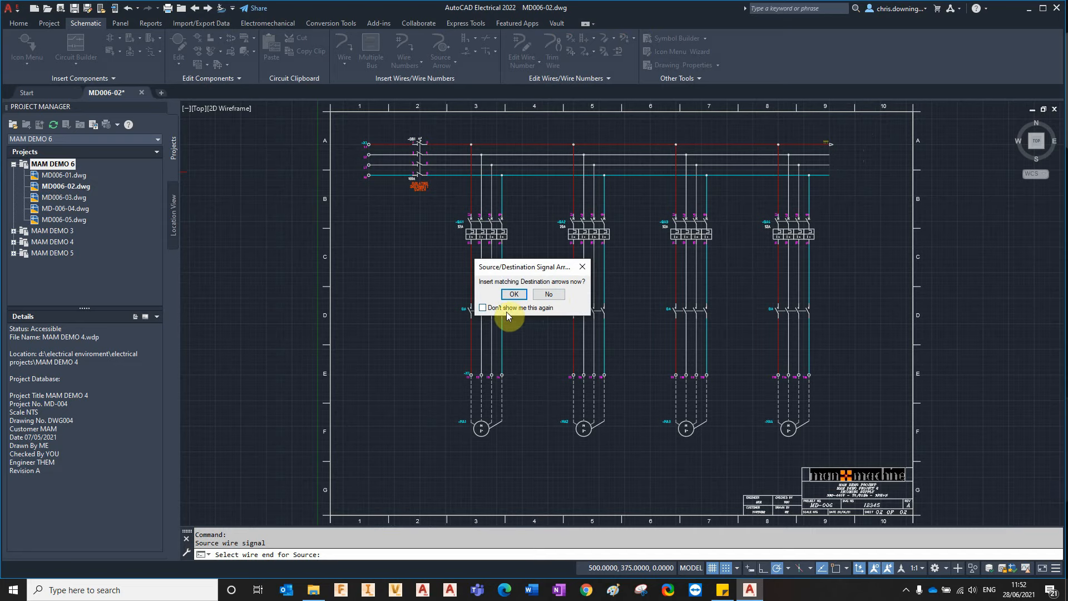
{"action": "left_click", "coordinate": [547, 295]}
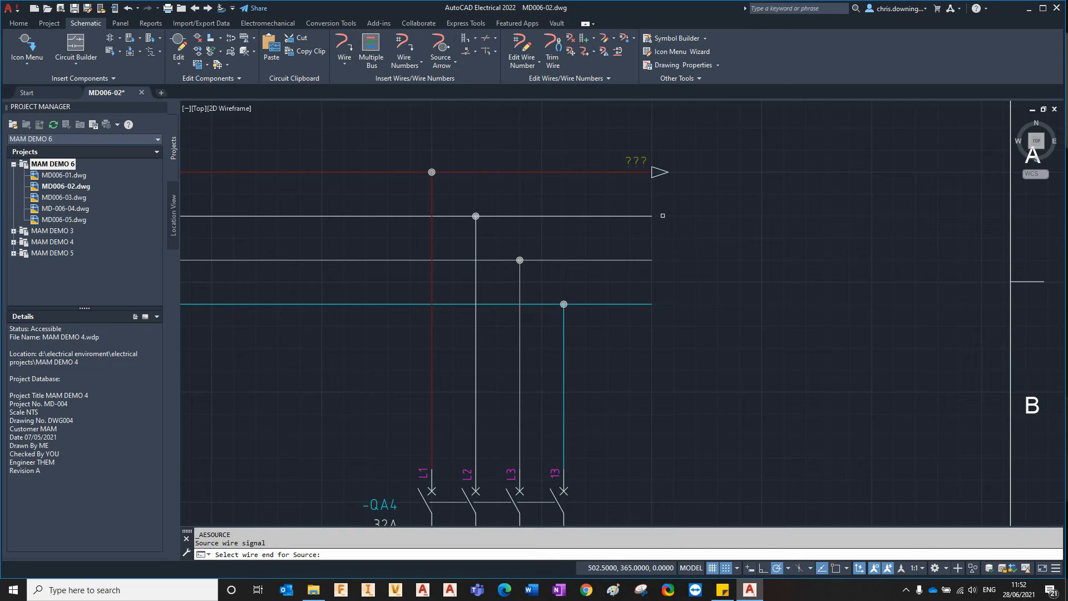
- Add source signal arrows to the free ends of the L2 and L3 supply wires, using the suggested codes SIG-L2 and SIG-L3
{"action": "left_click", "coordinate": [652, 216]}
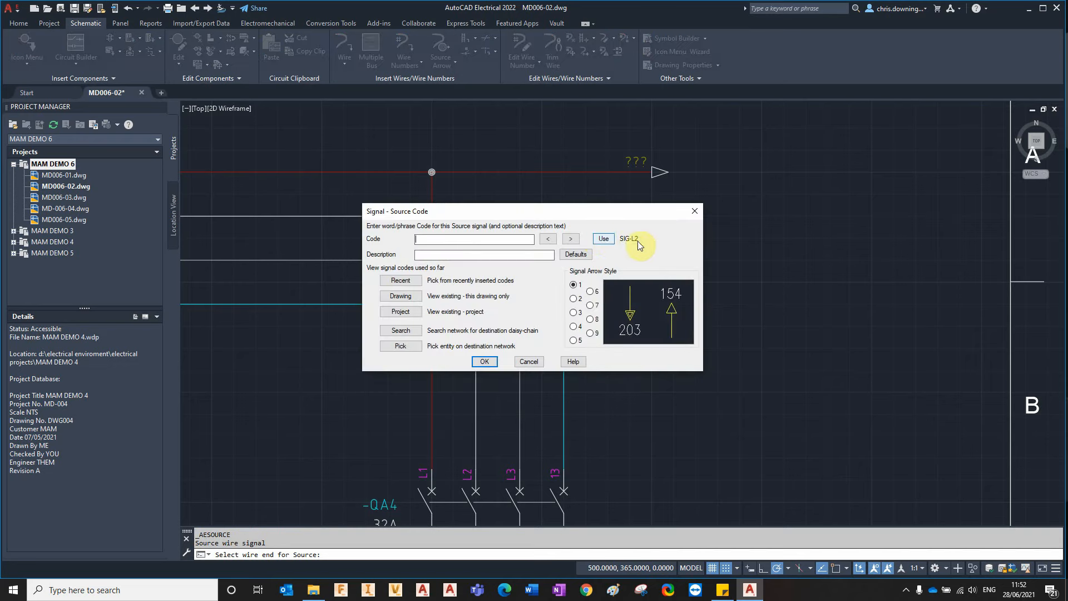
{"action": "left_click", "coordinate": [603, 239]}
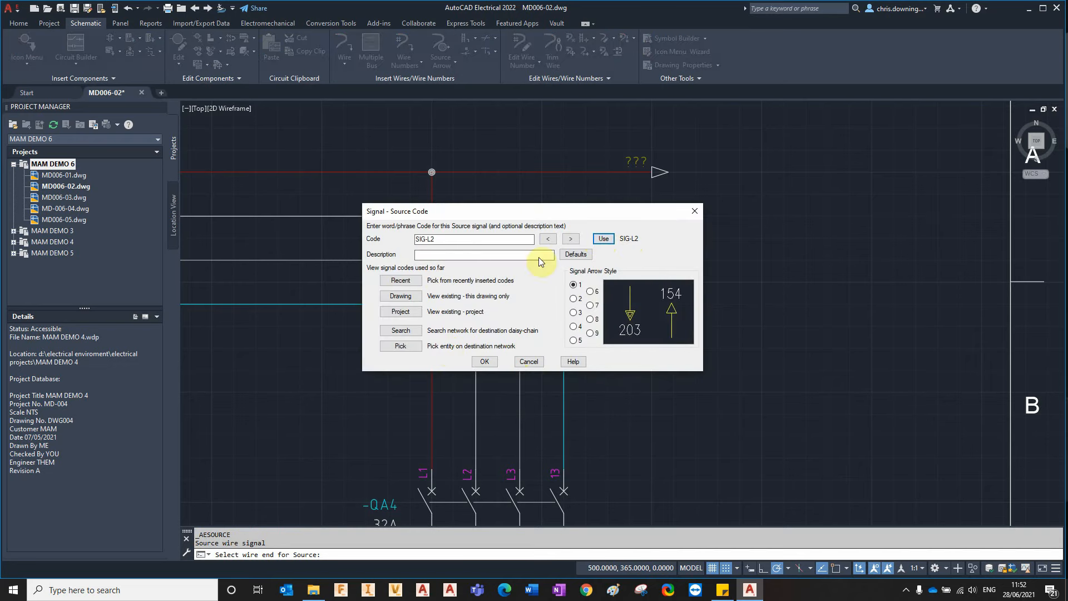
{"action": "left_click", "coordinate": [484, 361]}
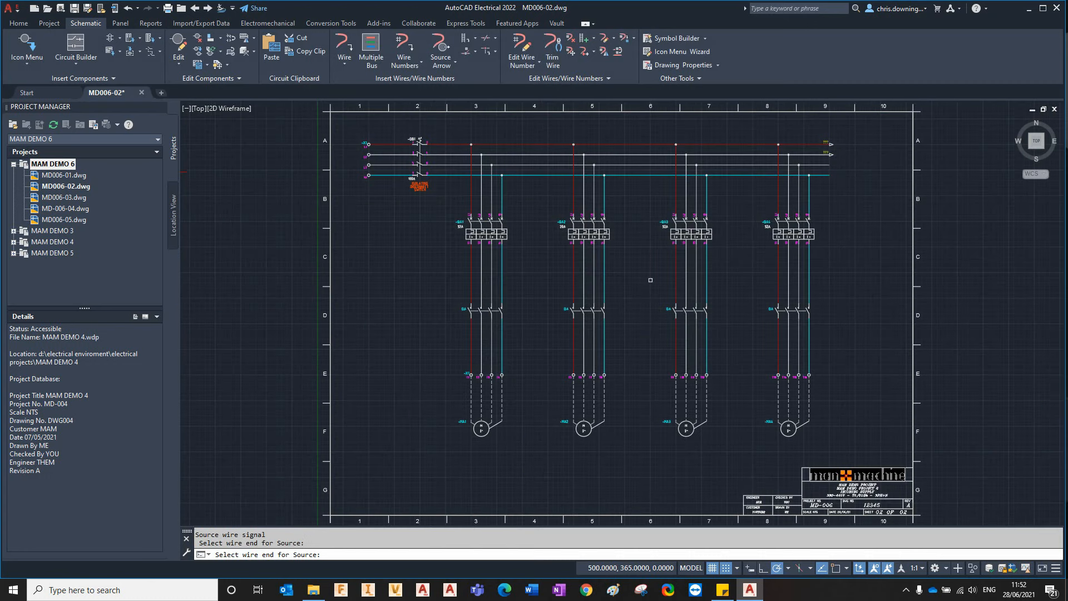
{"action": "left_click", "coordinate": [782, 197]}
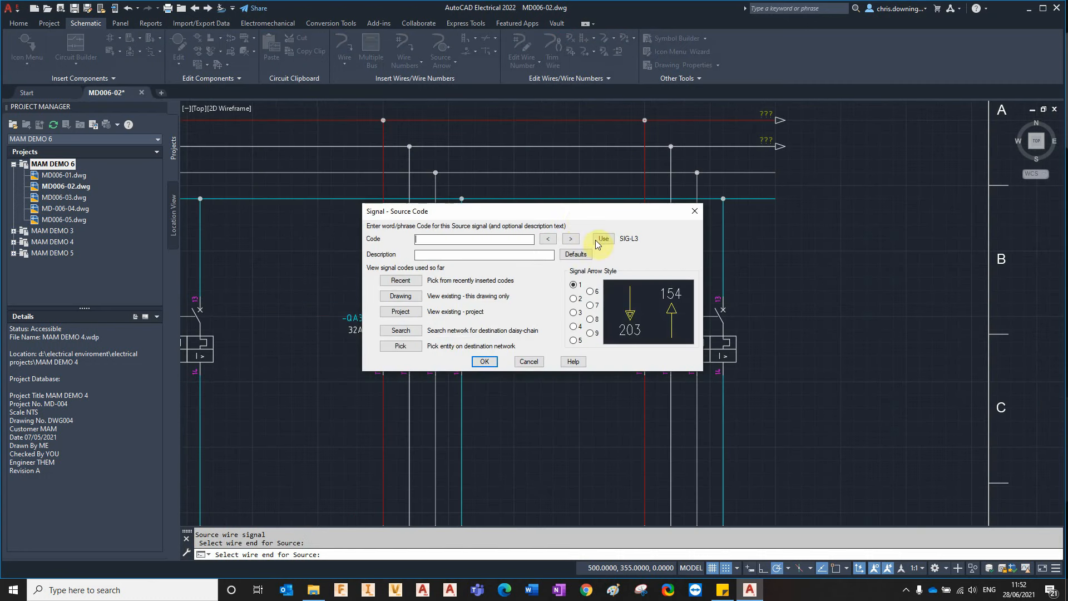
{"action": "left_click", "coordinate": [605, 240]}
{"action": "left_click", "coordinate": [484, 361]}
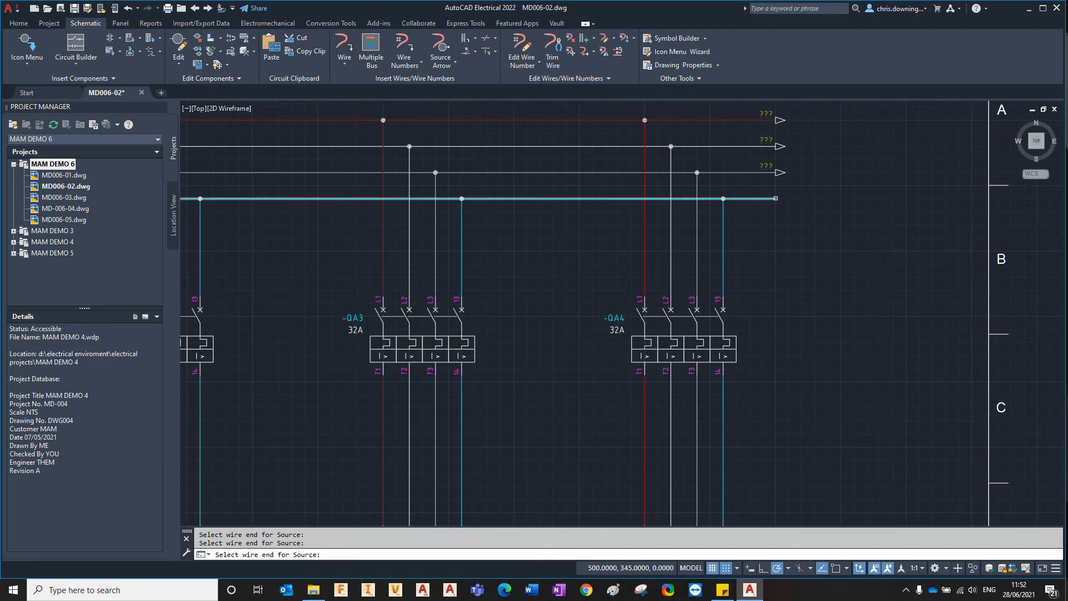
- Add a source signal arrow with code SIG-N1 to the free end of the neutral supply wire and finish placing source arrows
{"action": "left_click", "coordinate": [777, 198]}
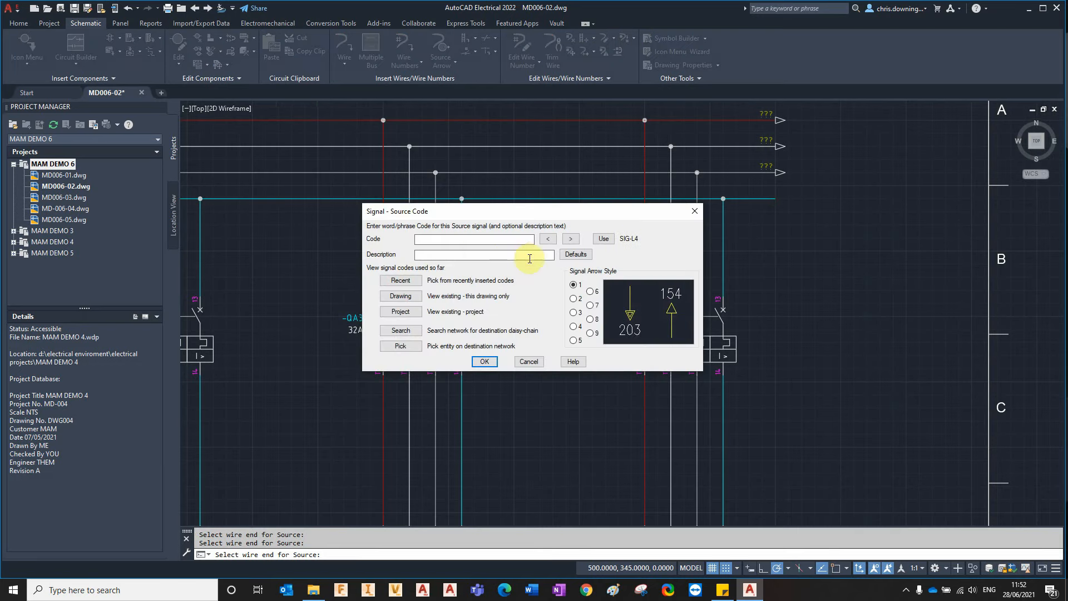
{"action": "left_click", "coordinate": [604, 239]}
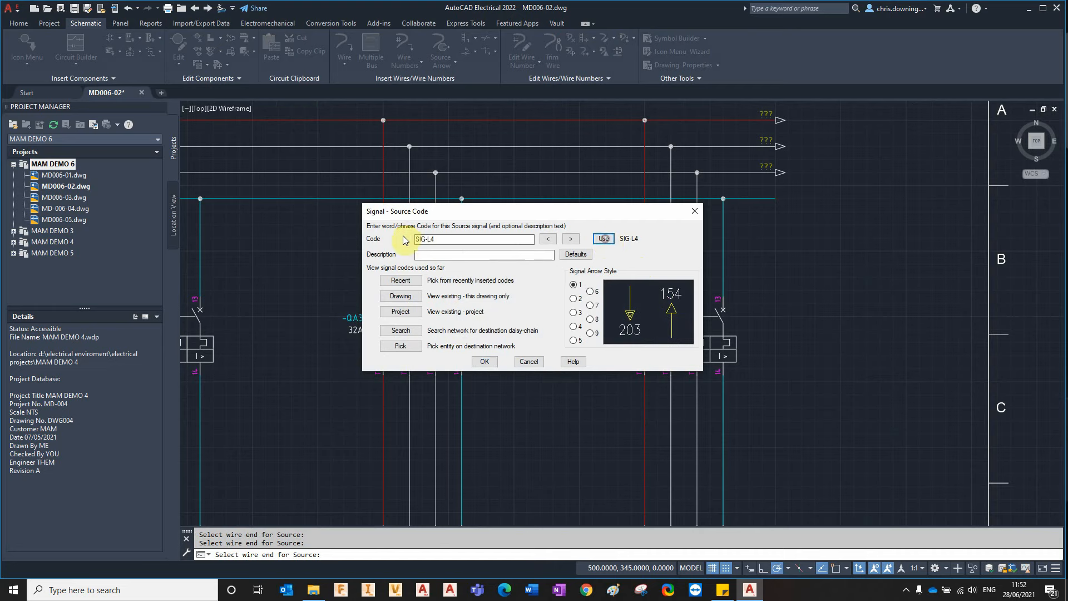
{"action": "left_click", "coordinate": [430, 244]}
{"action": "left_click_drag", "start_coordinate": [430, 243], "coordinate": [427, 240]}
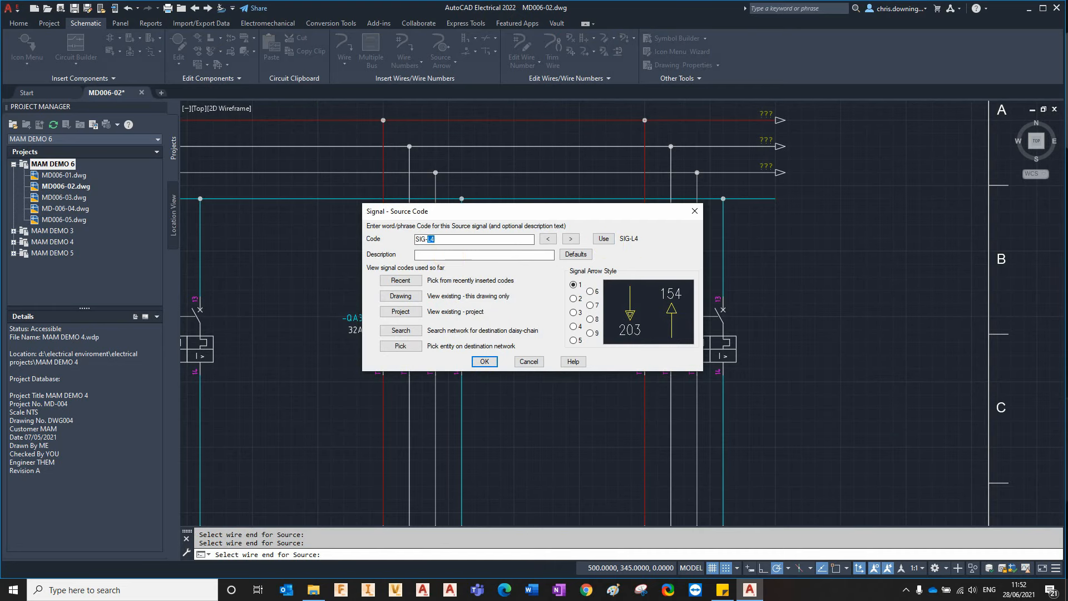
{"action": "left_click", "coordinate": [485, 361]}
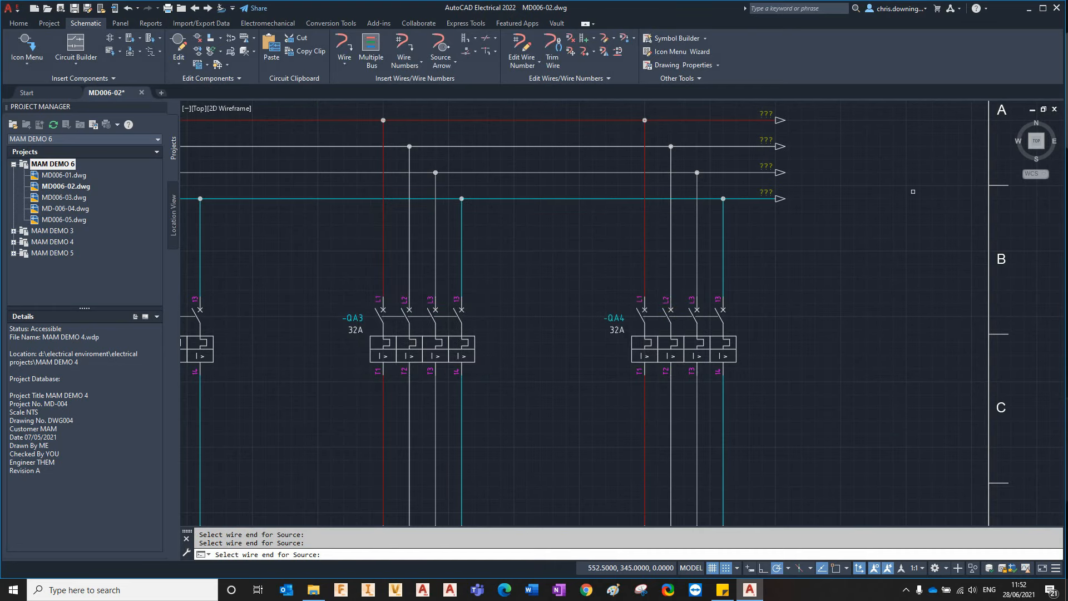
{"action": "key", "text": "Return"}
- Number all wires drawing-wide in sequential mode starting at 001, keeping signal cross-referencing and wire layer format overrides enabled
{"action": "scroll", "coordinate": [875, 172], "scroll_direction": "down", "scroll_amount": 5}
{"action": "scroll", "coordinate": [672, 212], "scroll_direction": "up", "scroll_amount": 2}
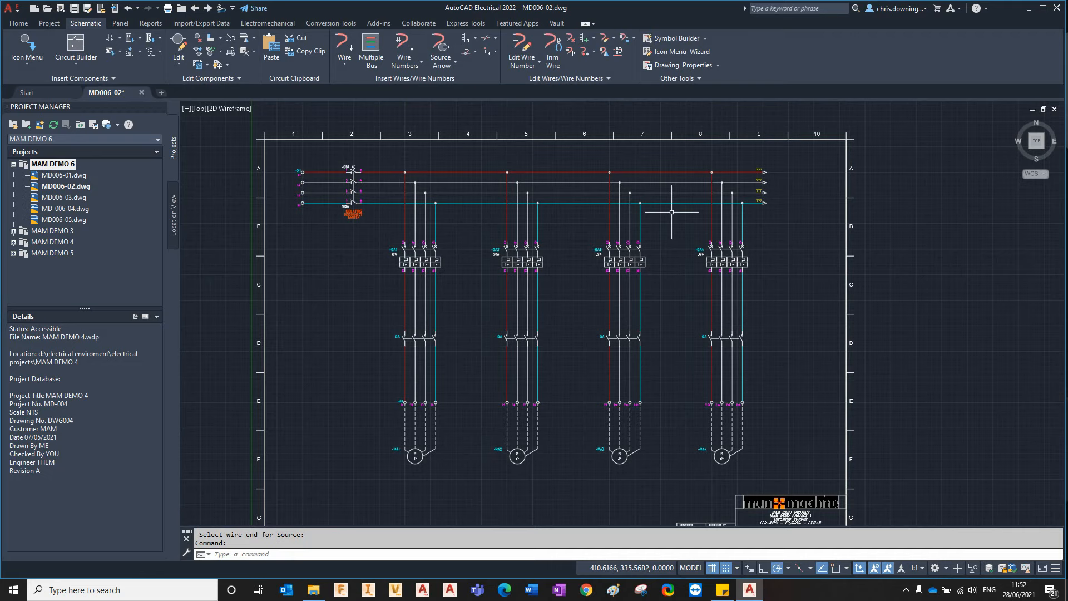
{"action": "middle_click_drag", "start_coordinate": [813, 198], "coordinate": [770, 186]}
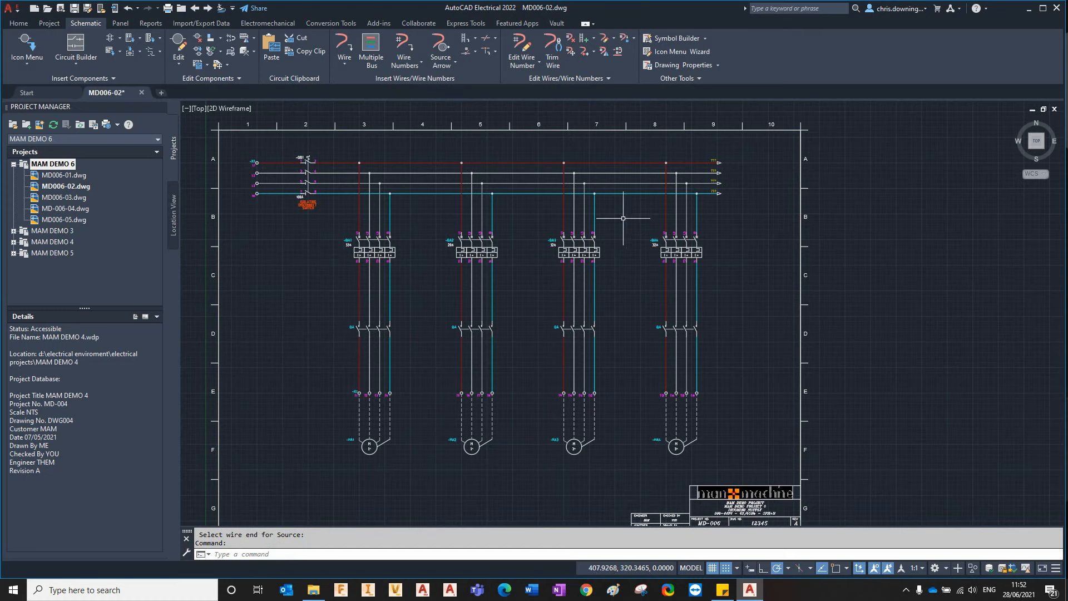
{"action": "left_click", "coordinate": [410, 38]}
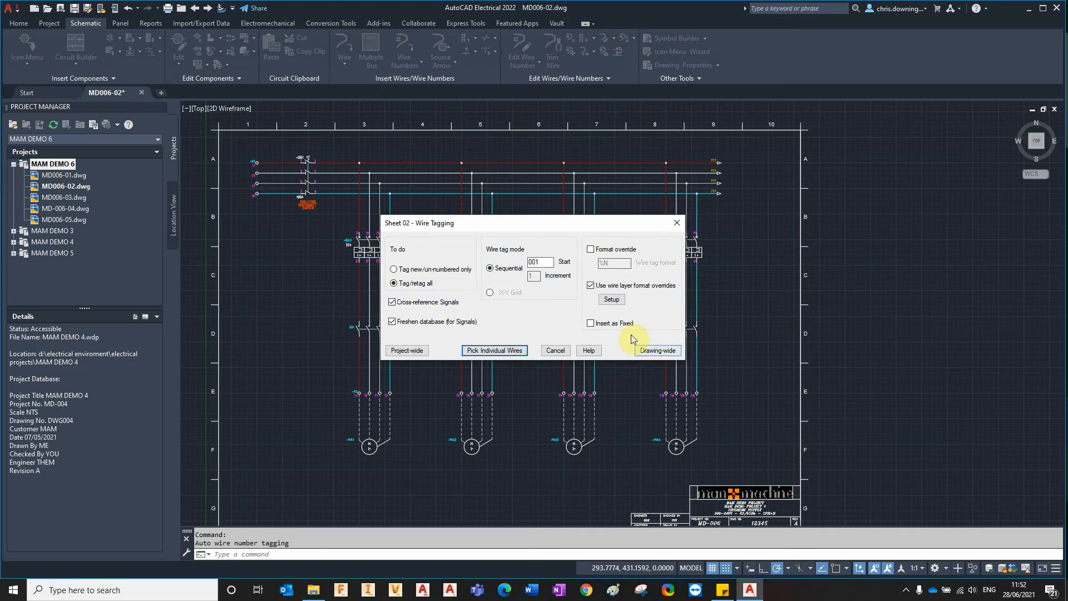
{"action": "left_click", "coordinate": [656, 350]}
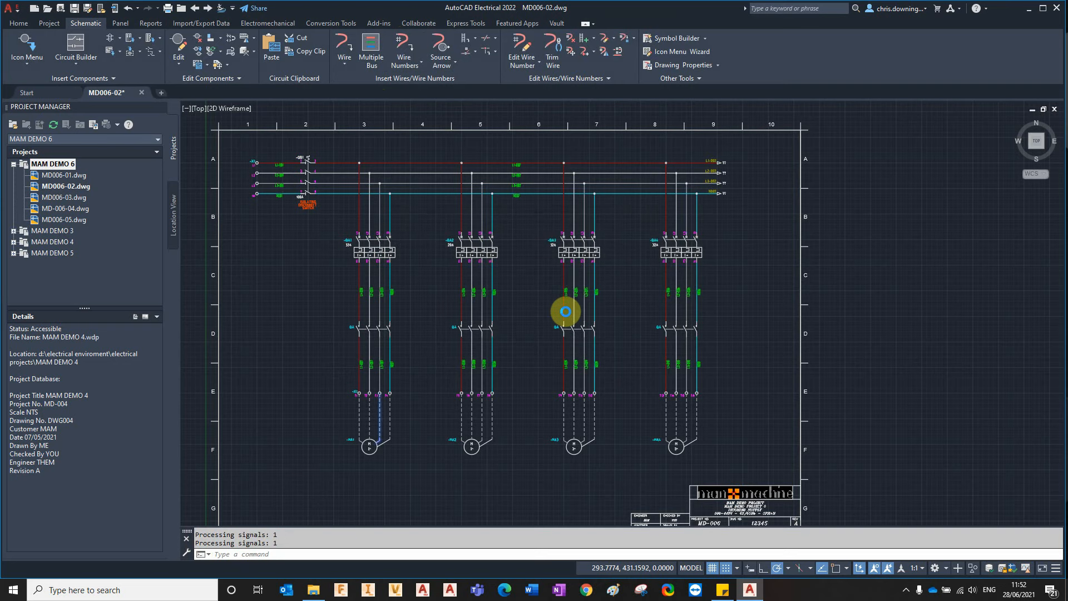
- Examine the new wire numbers on the incoming supply, the busbars and the four motor feeds
{"action": "scroll", "coordinate": [540, 263], "scroll_direction": "up", "scroll_amount": 2}
{"action": "scroll", "coordinate": [486, 124], "scroll_direction": "up", "scroll_amount": 2}
{"action": "middle_click_drag", "start_coordinate": [485, 123], "coordinate": [503, 196]}
{"action": "scroll", "coordinate": [503, 196], "scroll_direction": "down", "scroll_amount": 2}
{"action": "middle_click_drag", "start_coordinate": [418, 217], "coordinate": [609, 200]}
{"action": "scroll", "coordinate": [367, 161], "scroll_direction": "up", "scroll_amount": 3}
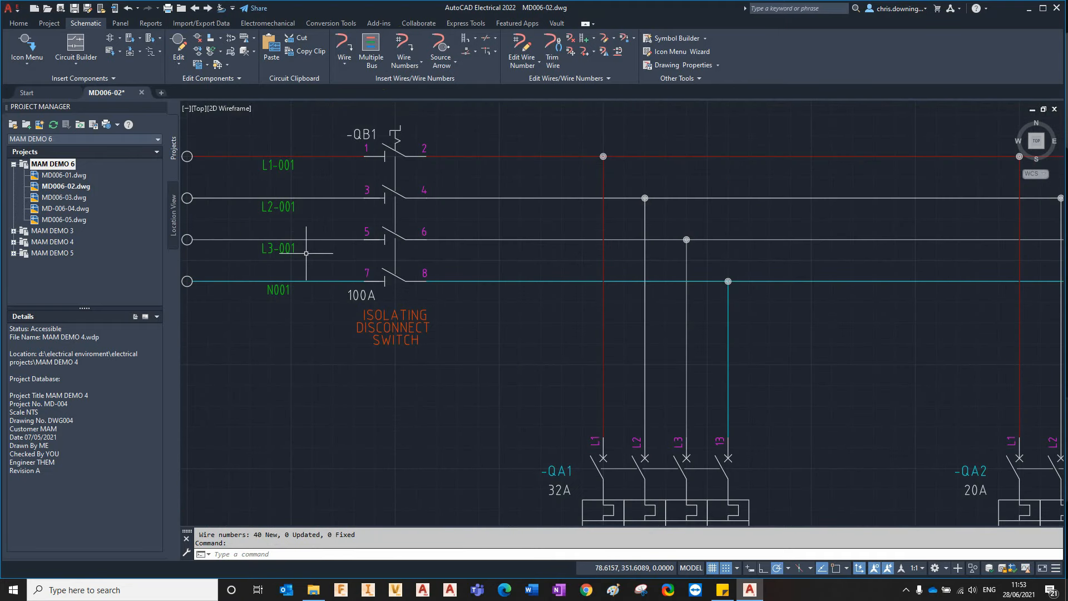
{"action": "scroll", "coordinate": [306, 240], "scroll_direction": "down", "scroll_amount": 3}
{"action": "middle_click_drag", "start_coordinate": [735, 260], "coordinate": [518, 232]}
{"action": "scroll", "coordinate": [462, 188], "scroll_direction": "up", "scroll_amount": 3}
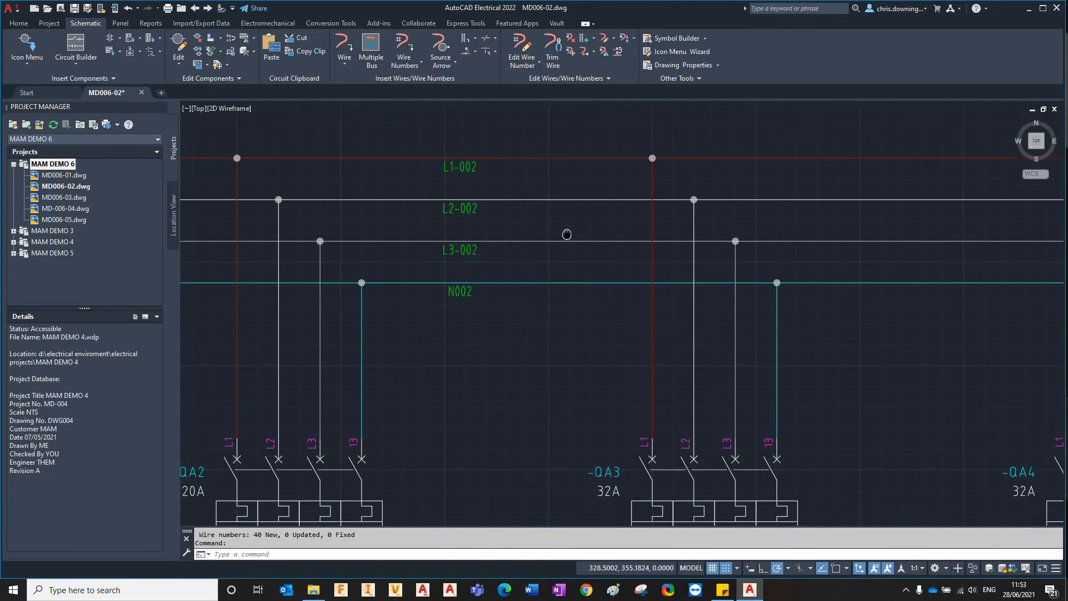
{"action": "scroll", "coordinate": [566, 234], "scroll_direction": "down", "scroll_amount": 5}
{"action": "scroll", "coordinate": [607, 357], "scroll_direction": "up", "scroll_amount": 4}
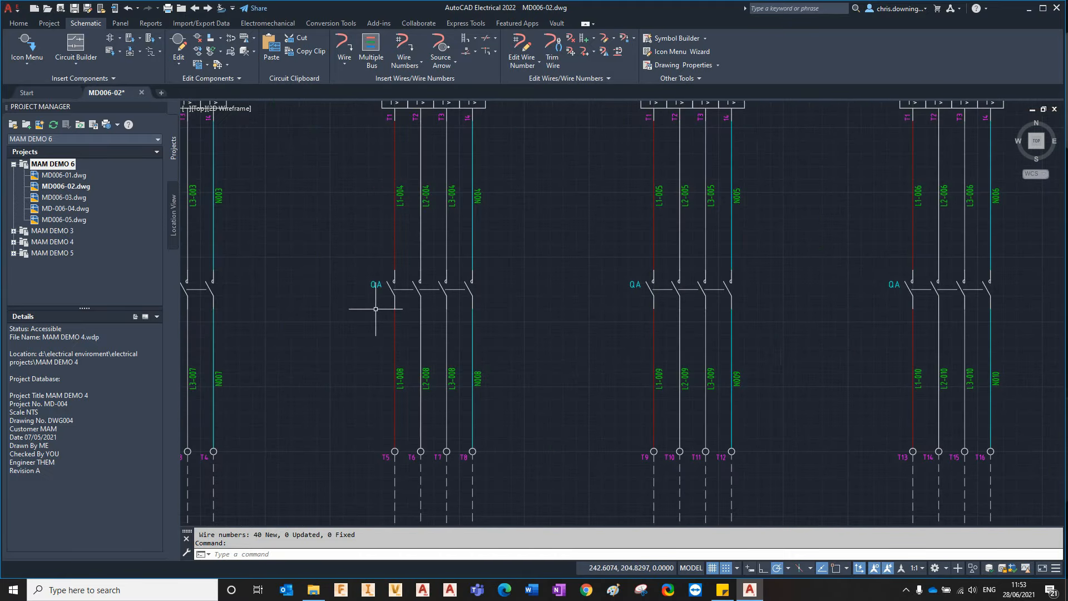
{"action": "scroll", "coordinate": [780, 300], "scroll_direction": "down", "scroll_amount": 4}
{"action": "scroll", "coordinate": [768, 358], "scroll_direction": "up", "scroll_amount": 2}
{"action": "scroll", "coordinate": [828, 329], "scroll_direction": "down", "scroll_amount": 1}
{"action": "middle_click_drag", "start_coordinate": [828, 329], "coordinate": [774, 392]}
{"action": "scroll", "coordinate": [762, 311], "scroll_direction": "down", "scroll_amount": 2}
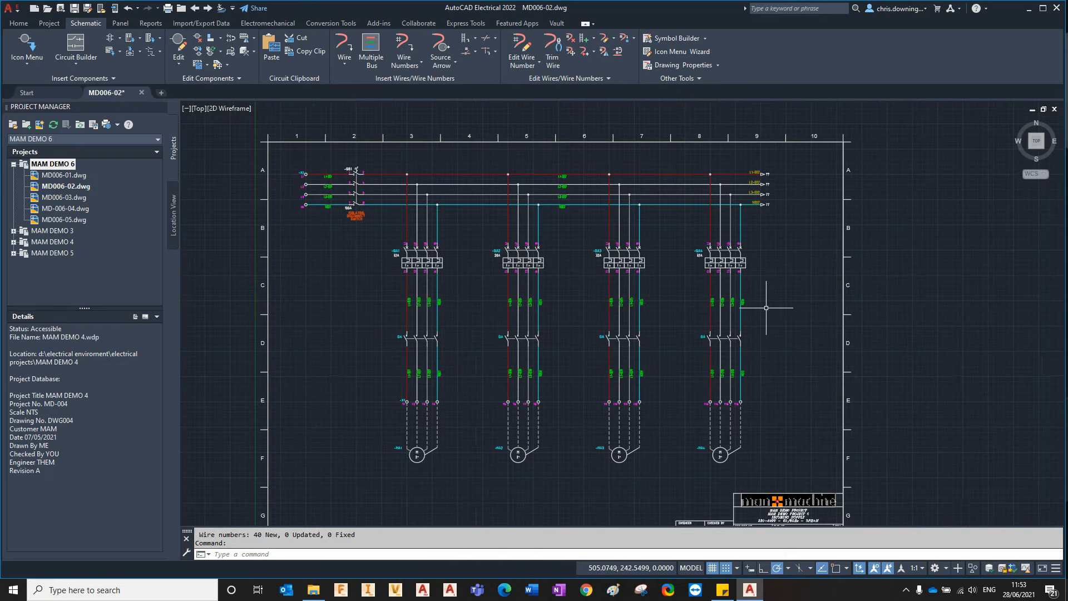
{"action": "middle_click_drag", "start_coordinate": [771, 313], "coordinate": [759, 284]}
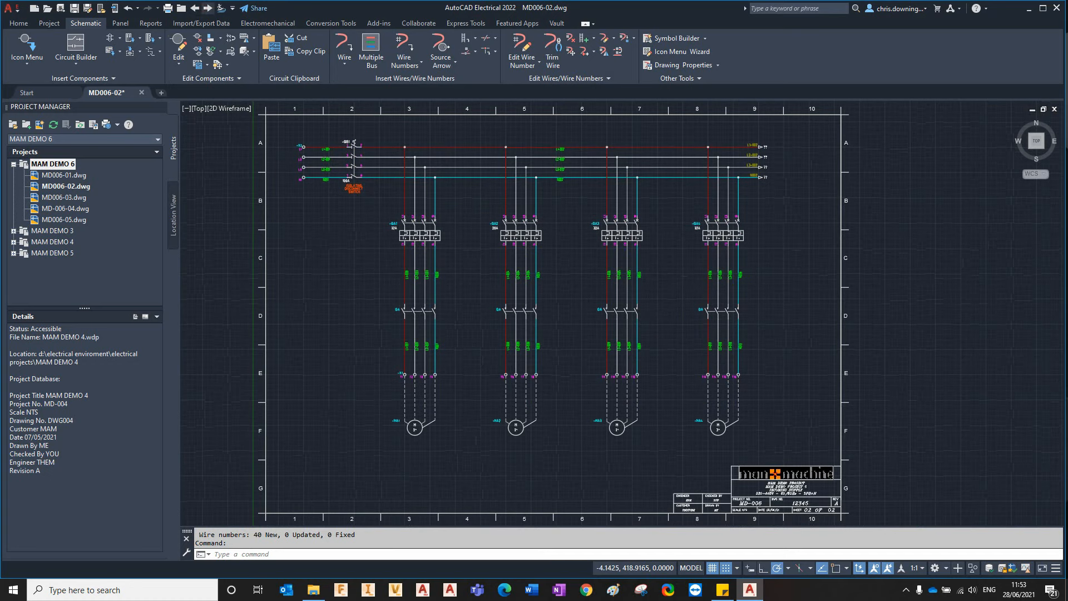
- Open drawing MD006-03 and insert the saved Busbar circuit at scale 1.000 with its insertion point at 0,0
{"action": "double_click", "coordinate": [64, 197]}
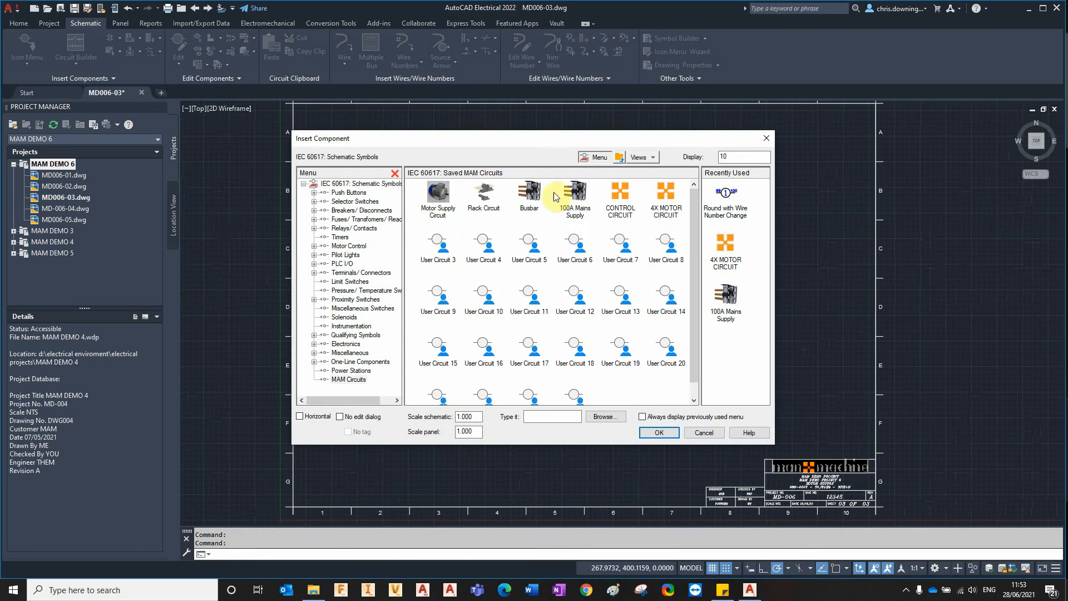
{"action": "double_click", "coordinate": [529, 194]}
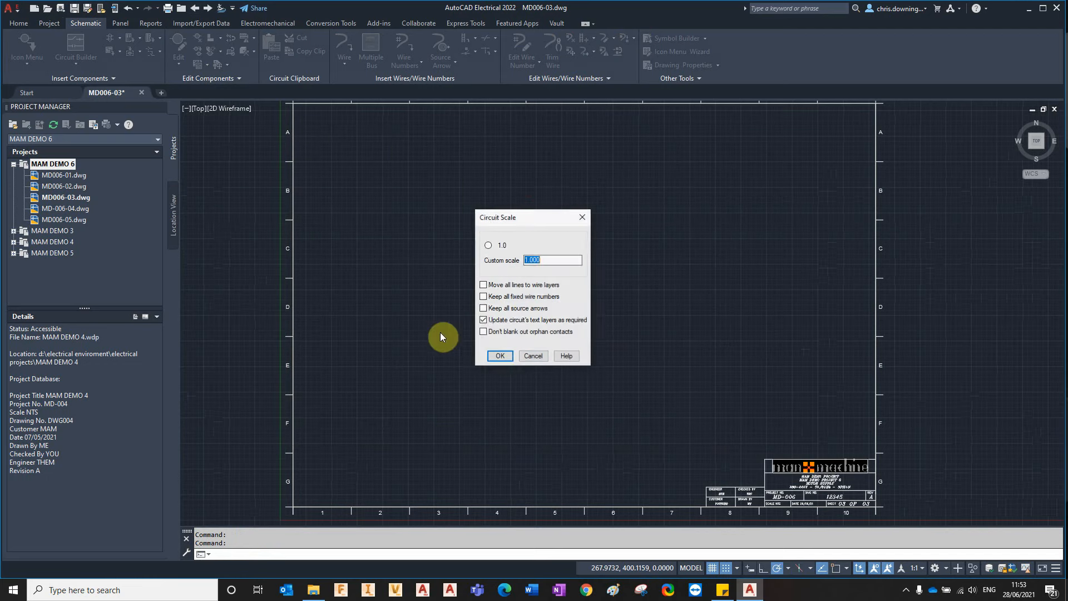
{"action": "left_click", "coordinate": [501, 357]}
{"action": "key", "text": "Return"}
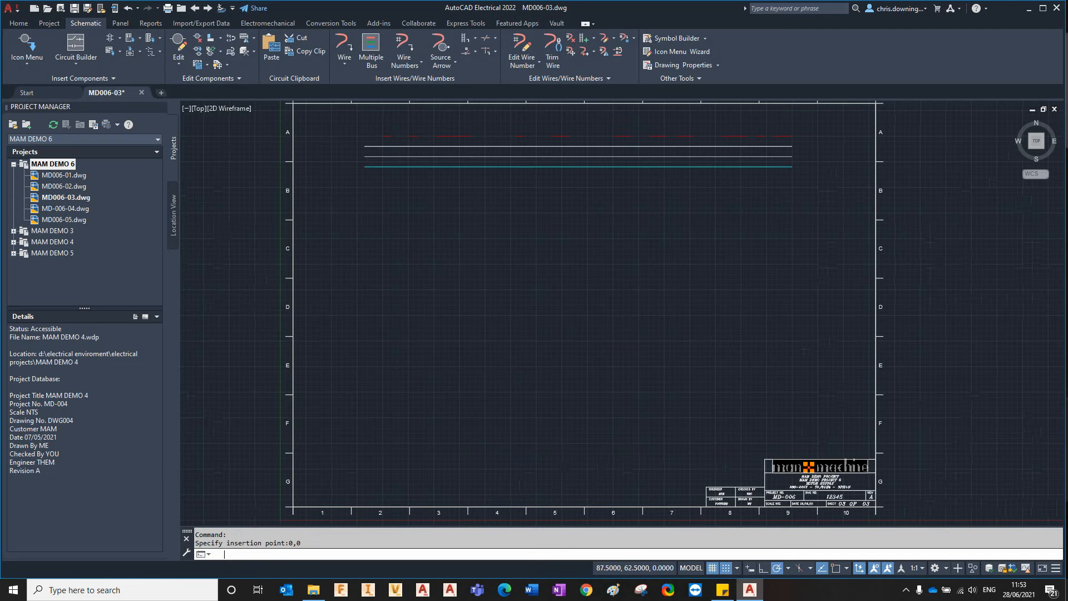
- Start a destination signal arrow at the incoming end of the L1 busbar wire and refresh the project-wide source signal list
{"action": "middle_click_drag", "start_coordinate": [692, 187], "coordinate": [689, 190]}
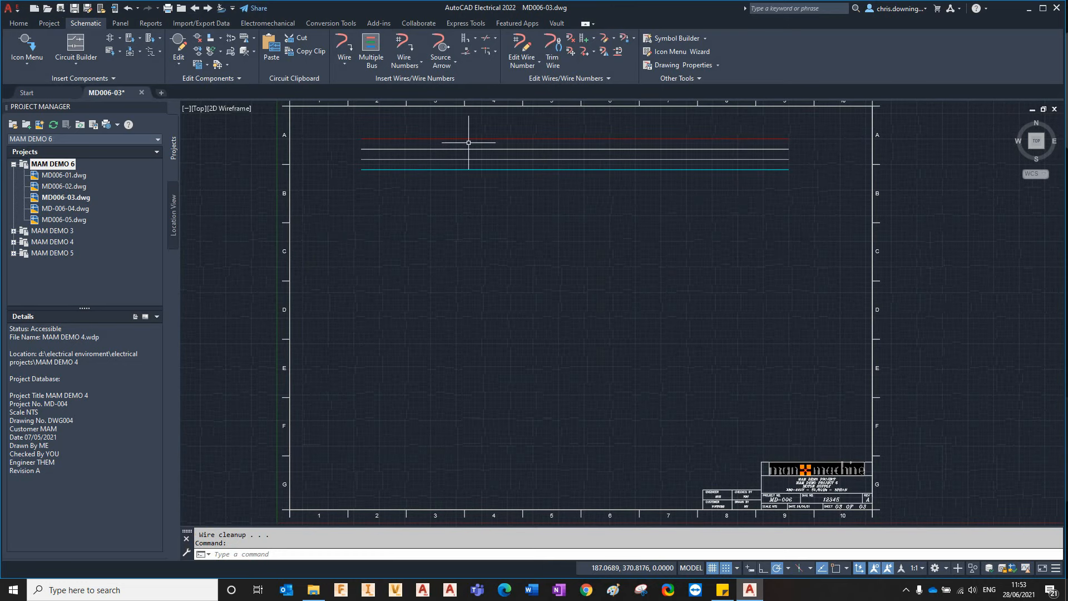
{"action": "left_click", "coordinate": [454, 62]}
{"action": "left_click", "coordinate": [462, 111]}
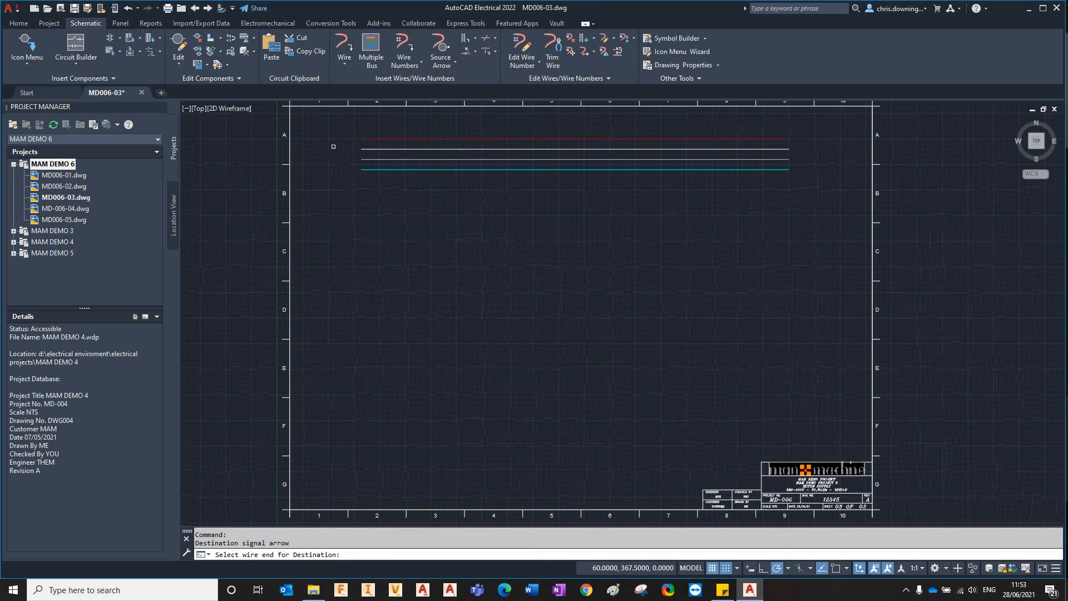
{"action": "scroll", "coordinate": [357, 142], "scroll_direction": "up", "scroll_amount": 4}
{"action": "left_click", "coordinate": [369, 129]}
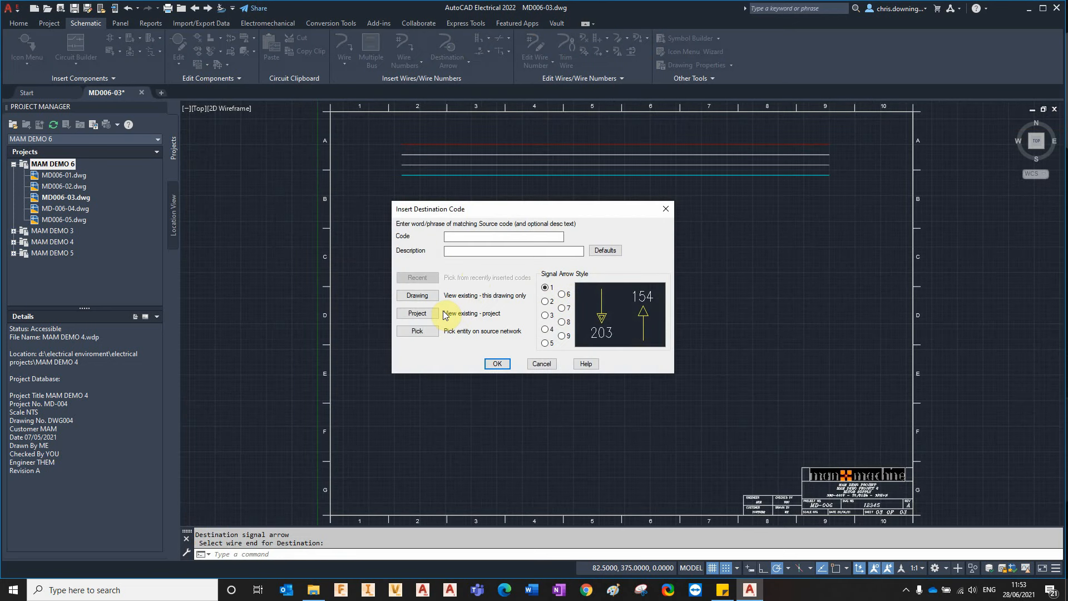
{"action": "left_click", "coordinate": [418, 313]}
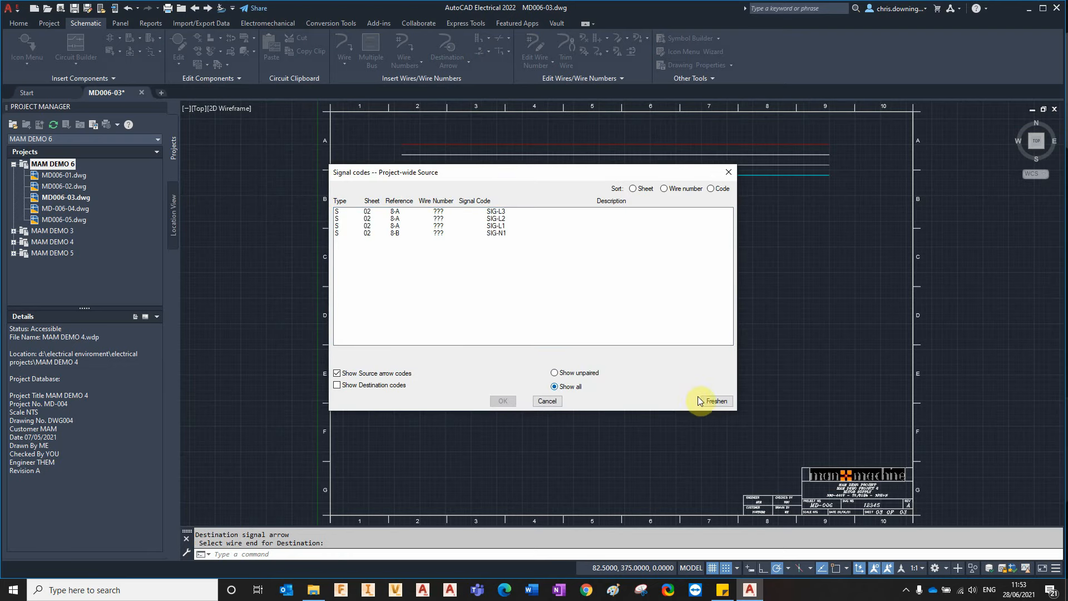
{"action": "left_click", "coordinate": [715, 401]}
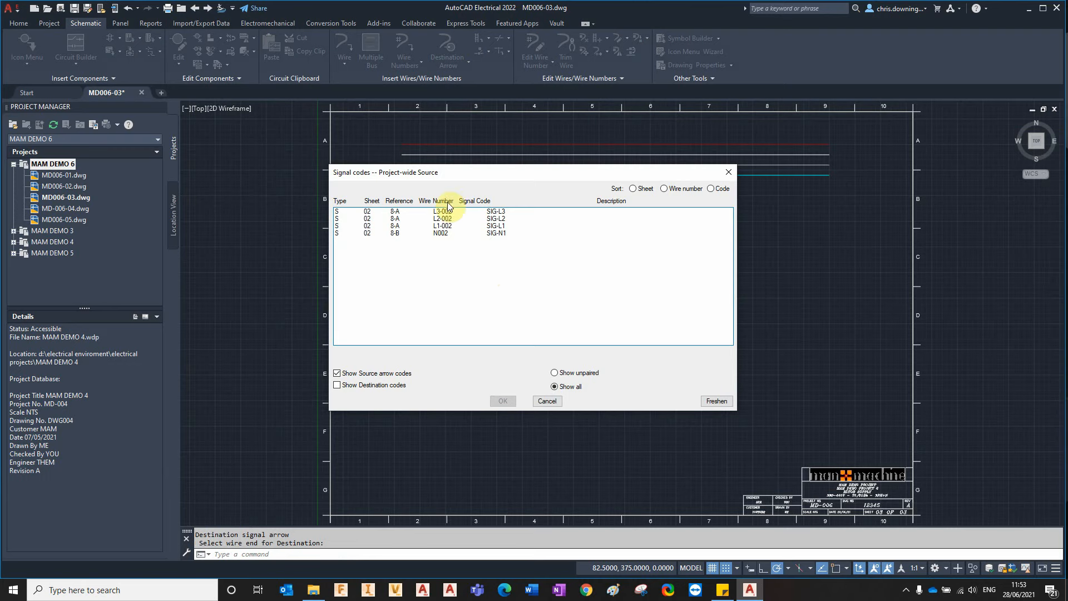
- Show only unpaired source signals, choose SIG-L1 from sheet 02 and insert the L1 destination arrow with that code
{"action": "left_click", "coordinate": [567, 372]}
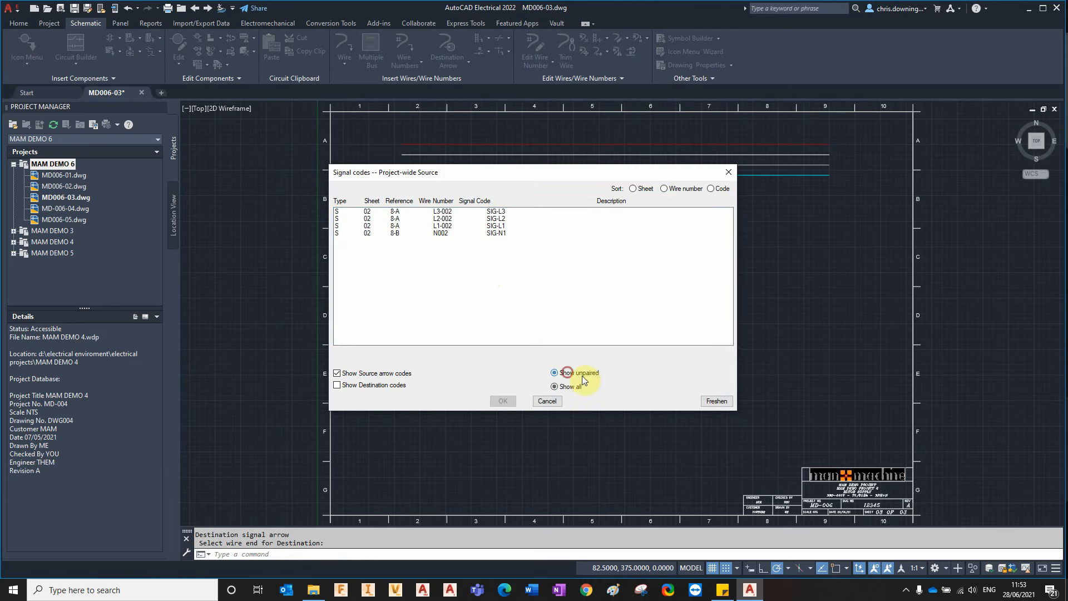
{"action": "left_click", "coordinate": [444, 225]}
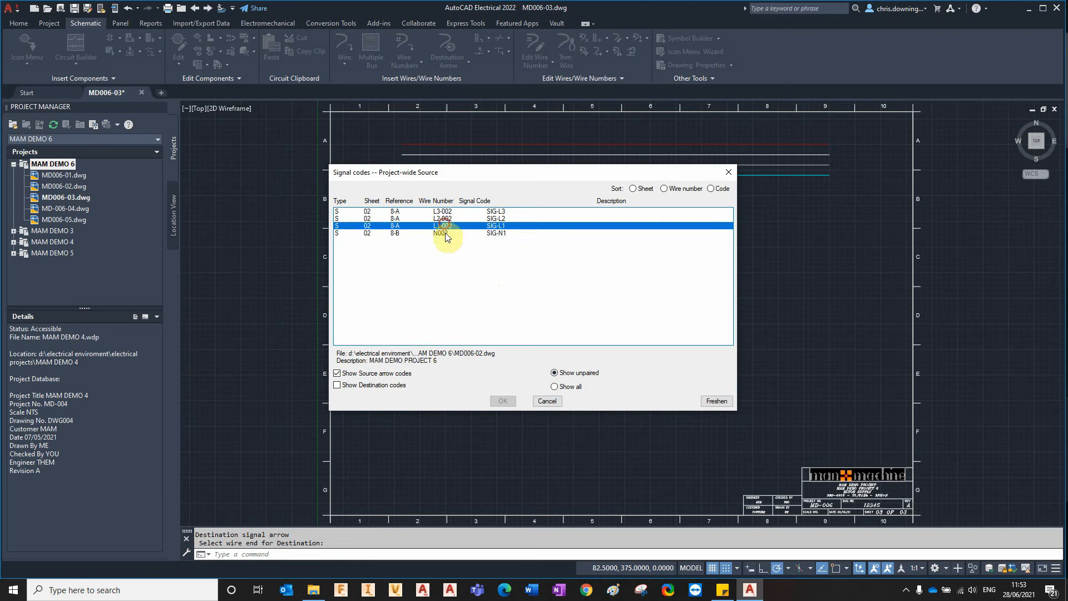
{"action": "left_click", "coordinate": [502, 401]}
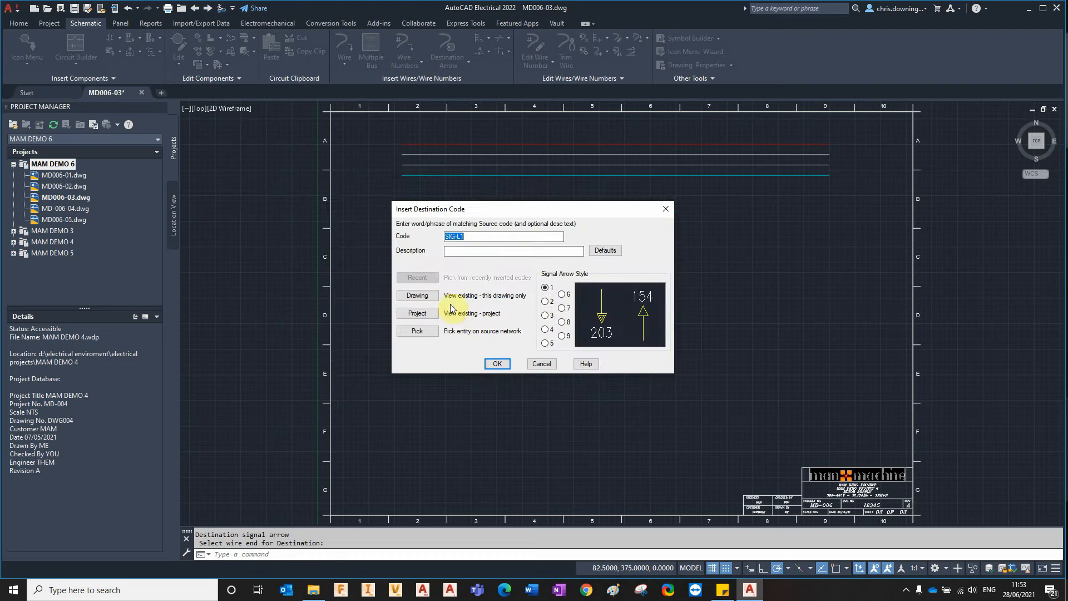
{"action": "left_click", "coordinate": [503, 366]}
{"action": "scroll", "coordinate": [397, 147], "scroll_direction": "up", "scroll_amount": 3}
{"action": "middle_click_drag", "start_coordinate": [375, 137], "coordinate": [400, 193]}
{"action": "scroll", "coordinate": [400, 193], "scroll_direction": "down", "scroll_amount": 2}
{"action": "middle_click_drag", "start_coordinate": [484, 224], "coordinate": [421, 223]}
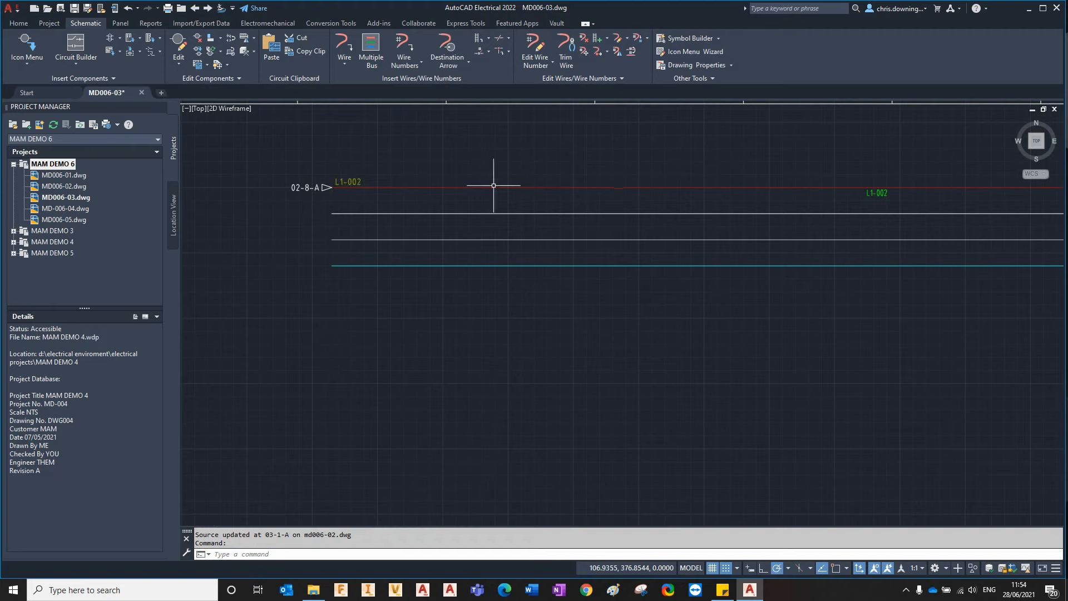
- Check the L1 source arrow's cross-reference on drawing MD006-02 and return to drawing MD006-03
{"action": "left_click", "coordinate": [193, 10]}
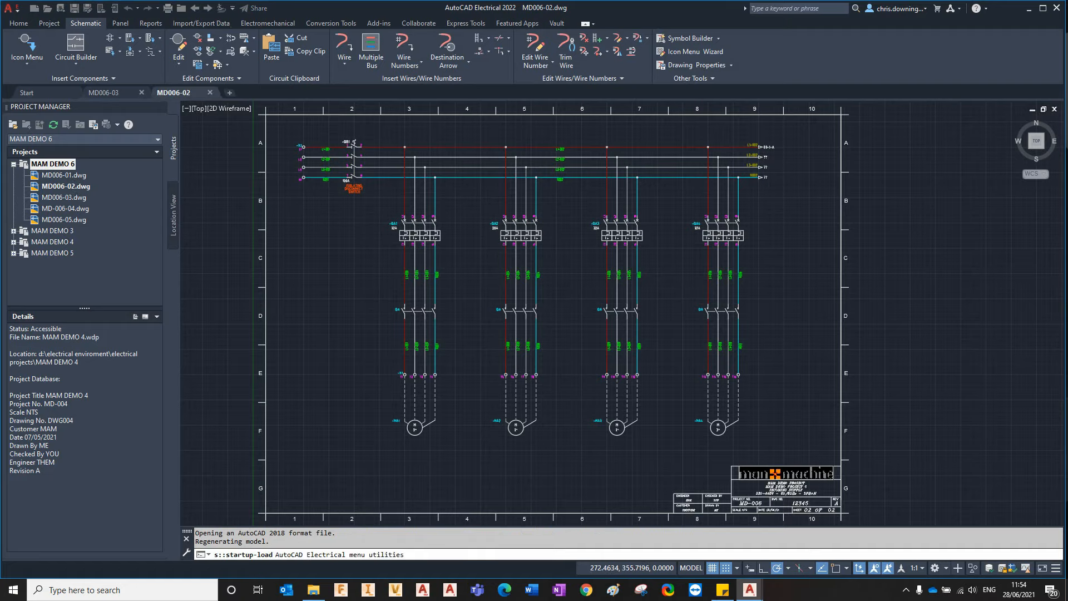
{"action": "scroll", "coordinate": [840, 189], "scroll_direction": "up", "scroll_amount": 6}
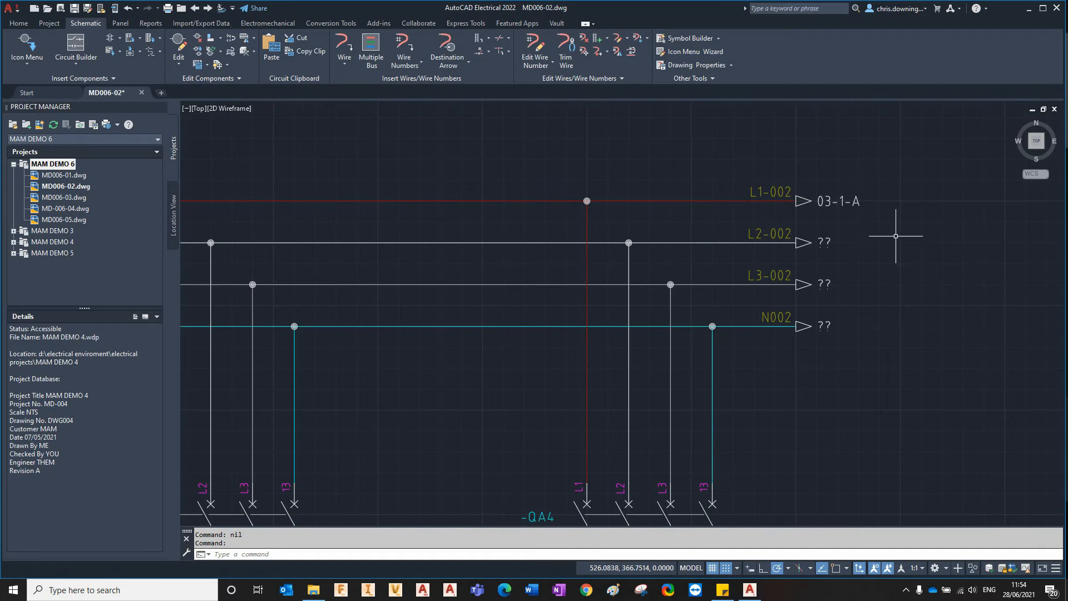
{"action": "scroll", "coordinate": [811, 219], "scroll_direction": "down", "scroll_amount": 5}
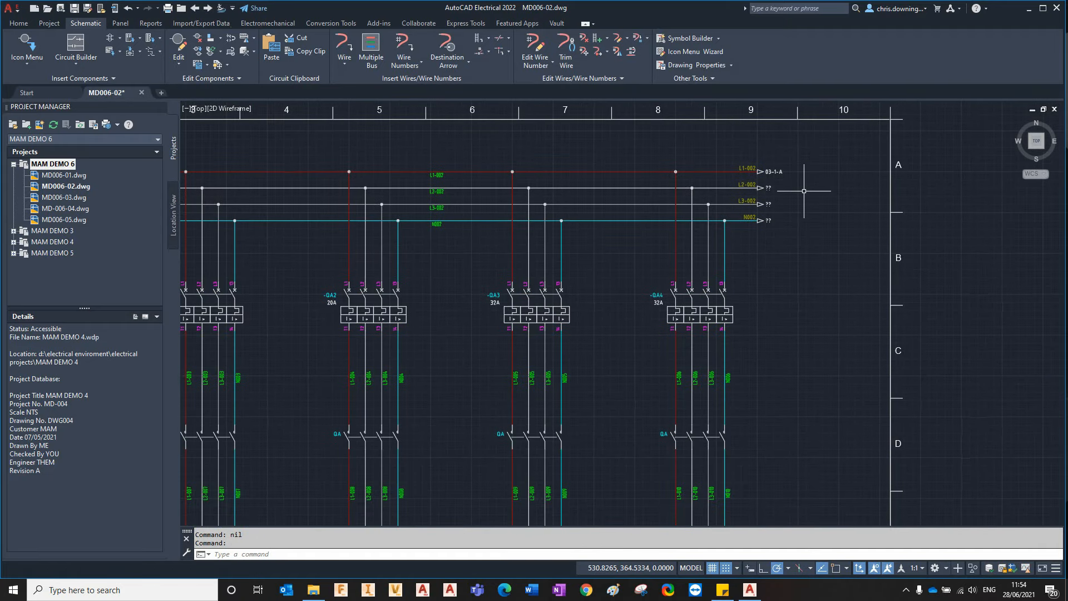
{"action": "left_click", "coordinate": [207, 8]}
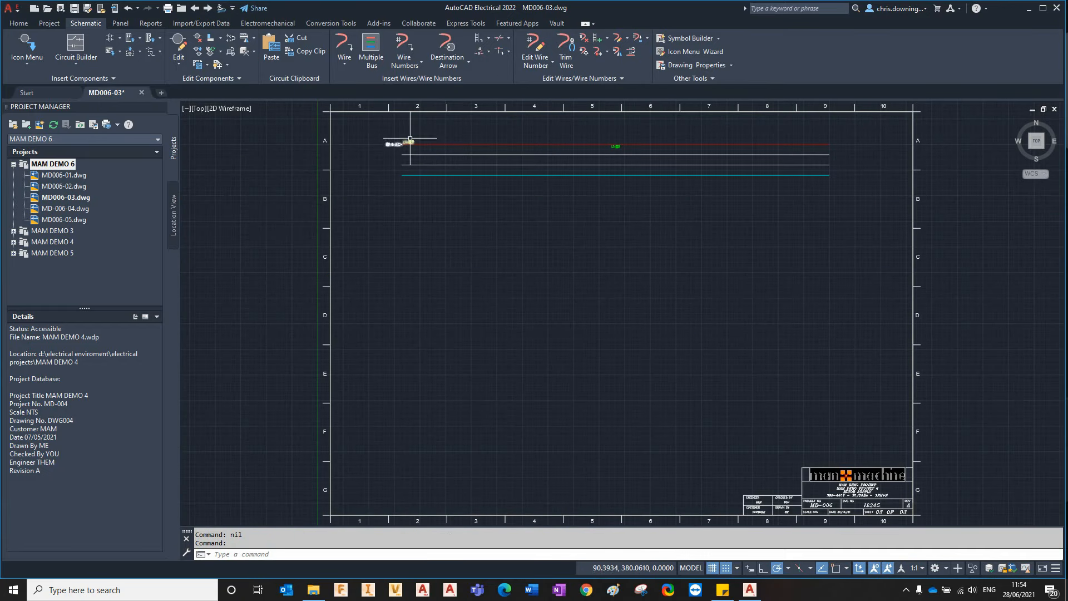
- Insert a destination signal arrow at the incoming end of the L2 busbar, linked to project source code SIG-L2
{"action": "scroll", "coordinate": [513, 156], "scroll_direction": "up", "scroll_amount": 3}
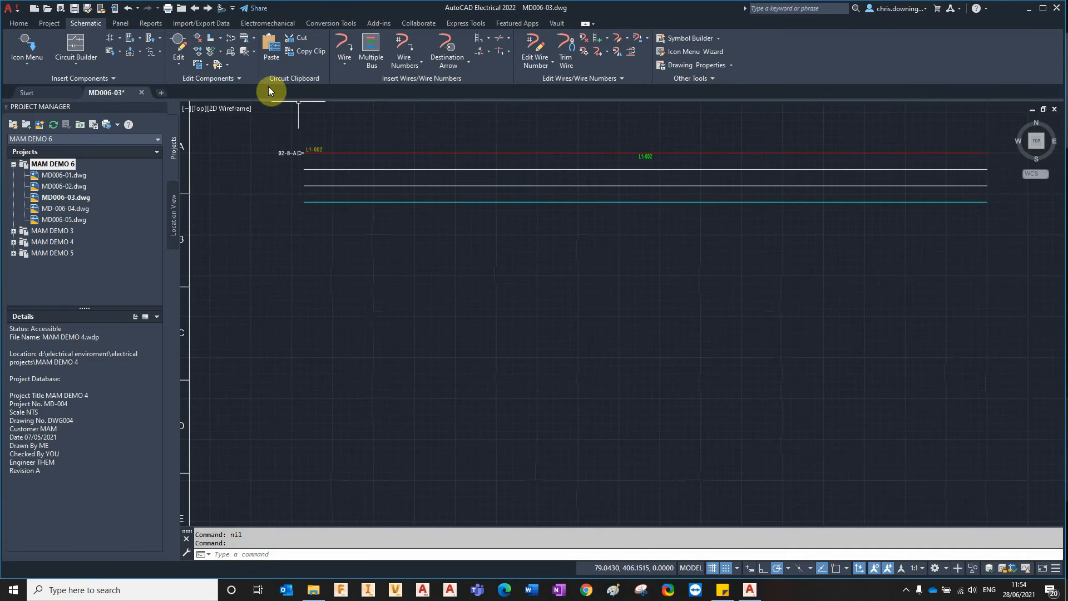
{"action": "left_click", "coordinate": [445, 45]}
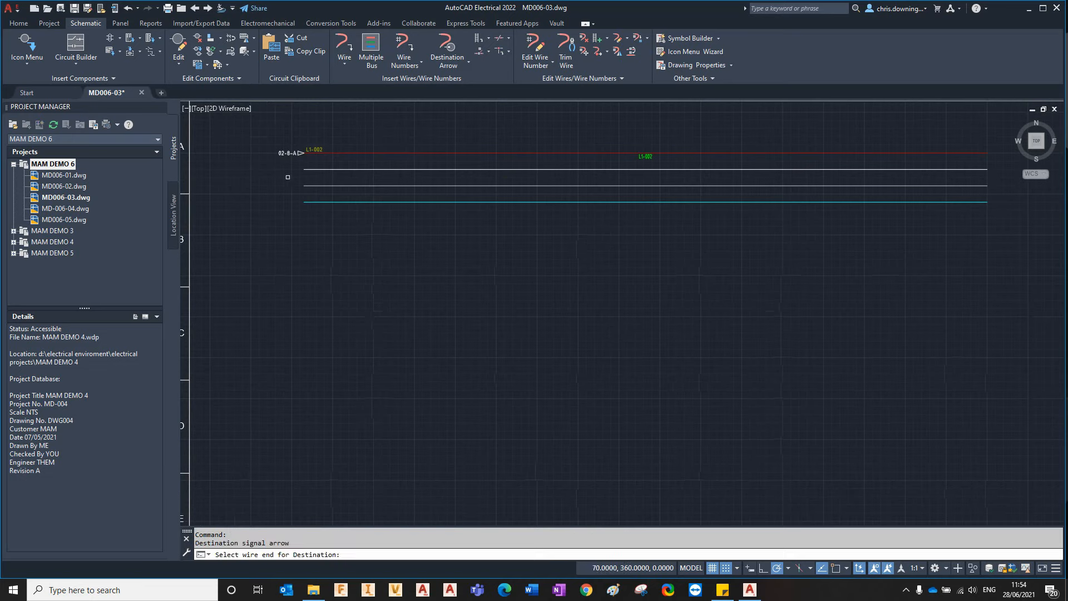
{"action": "left_click", "coordinate": [402, 169]}
{"action": "left_click", "coordinate": [438, 314]}
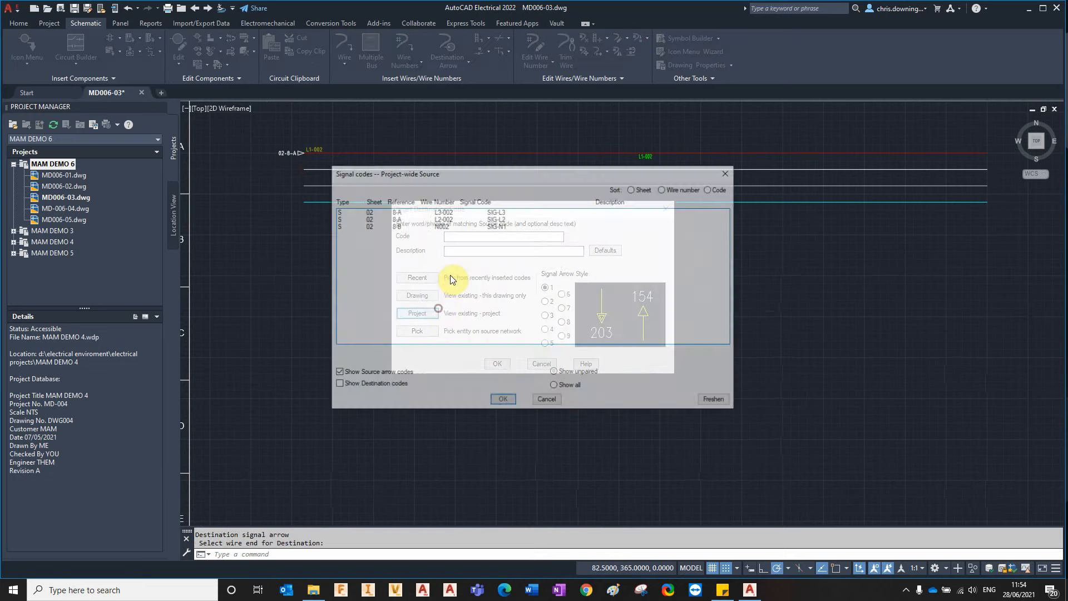
{"action": "left_click", "coordinate": [444, 219]}
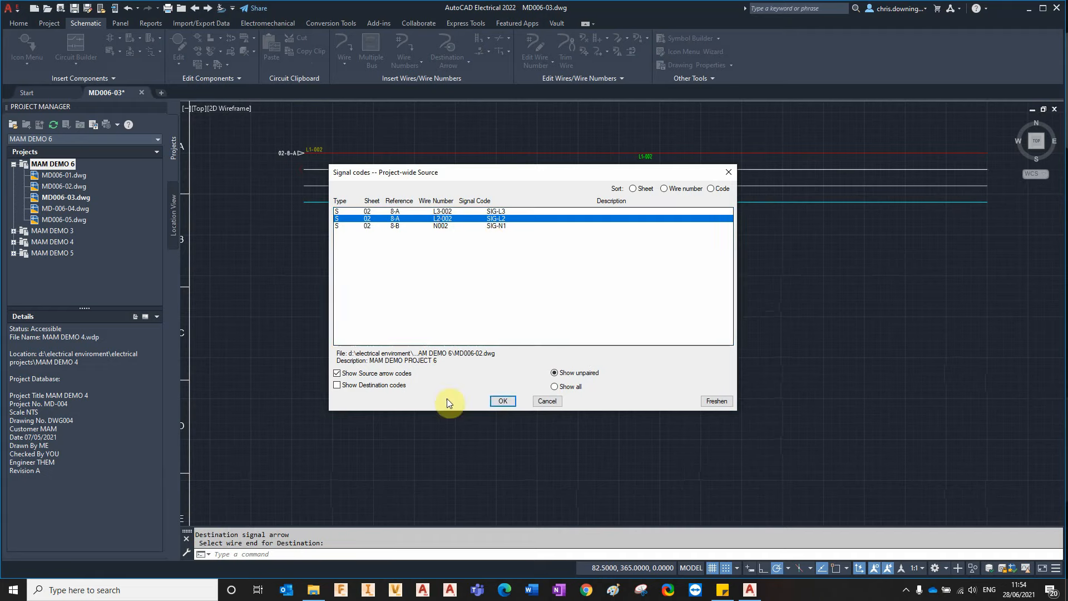
{"action": "left_click", "coordinate": [503, 400]}
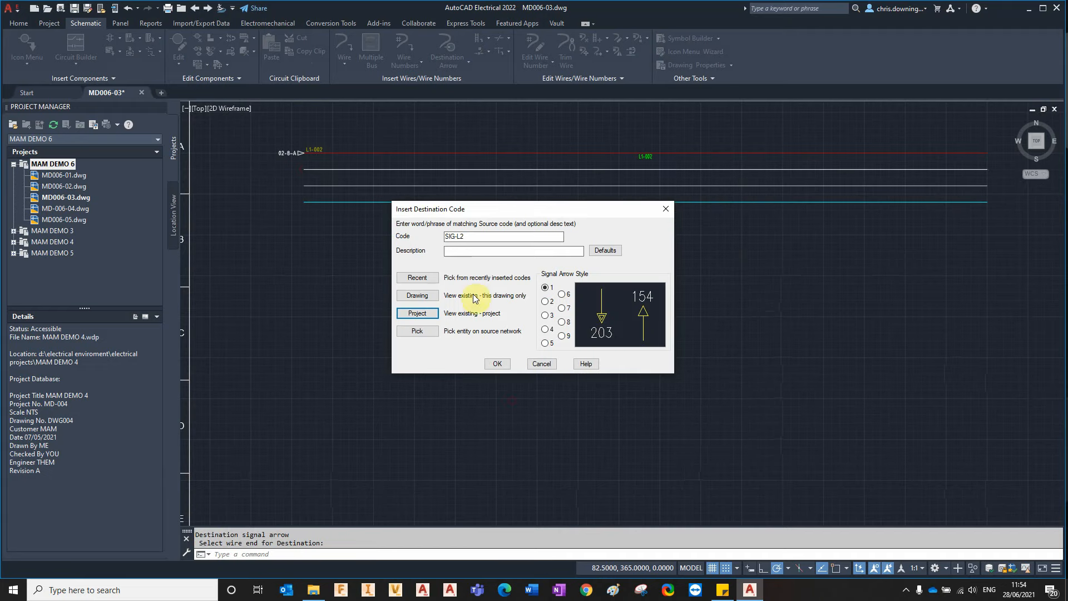
{"action": "left_click", "coordinate": [500, 365]}
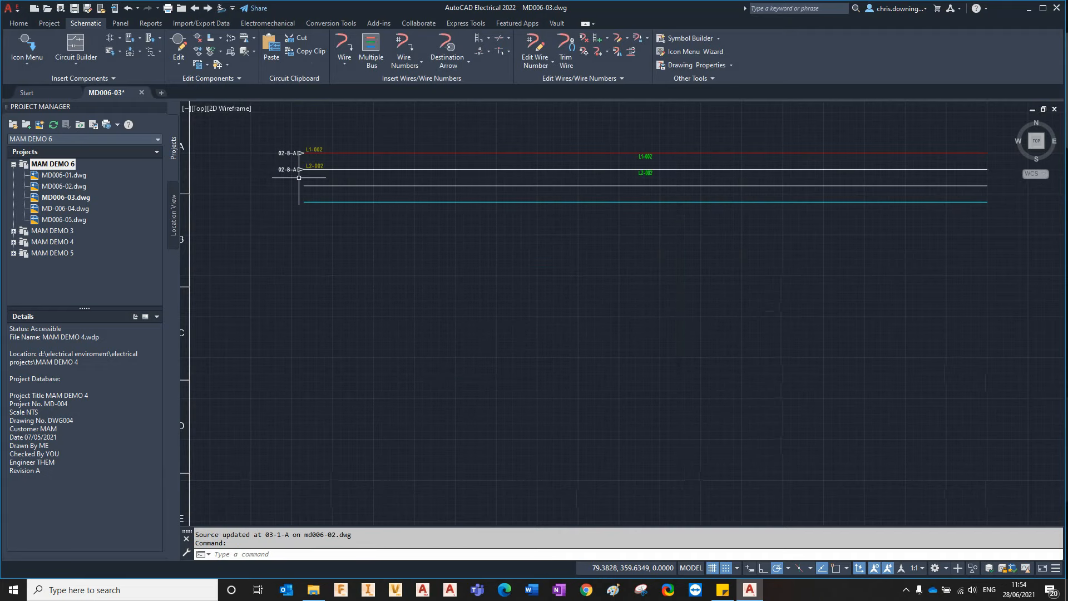
- Insert a destination signal arrow at the incoming end of the L3 busbar, linked to project source code SIG-L3
{"action": "key", "text": "Return"}
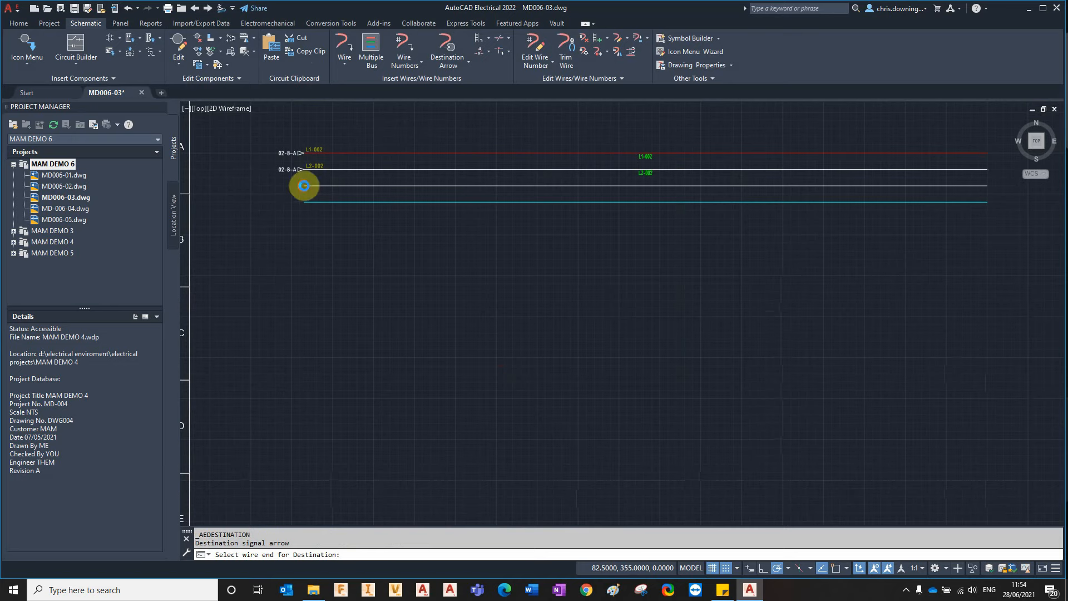
{"action": "left_click", "coordinate": [303, 185]}
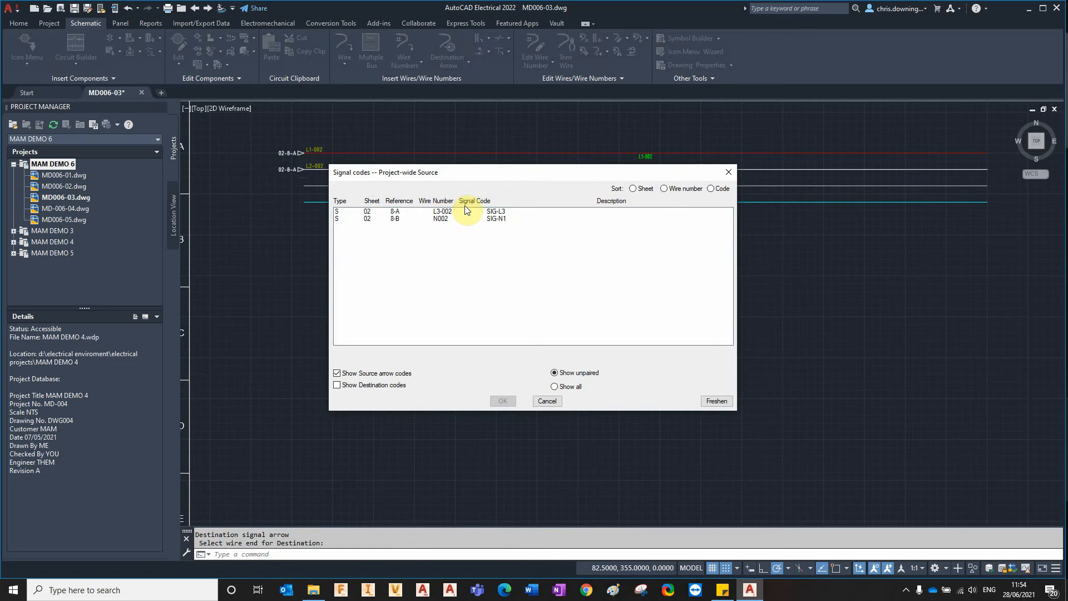
{"action": "left_click", "coordinate": [466, 211]}
{"action": "left_click", "coordinate": [503, 400]}
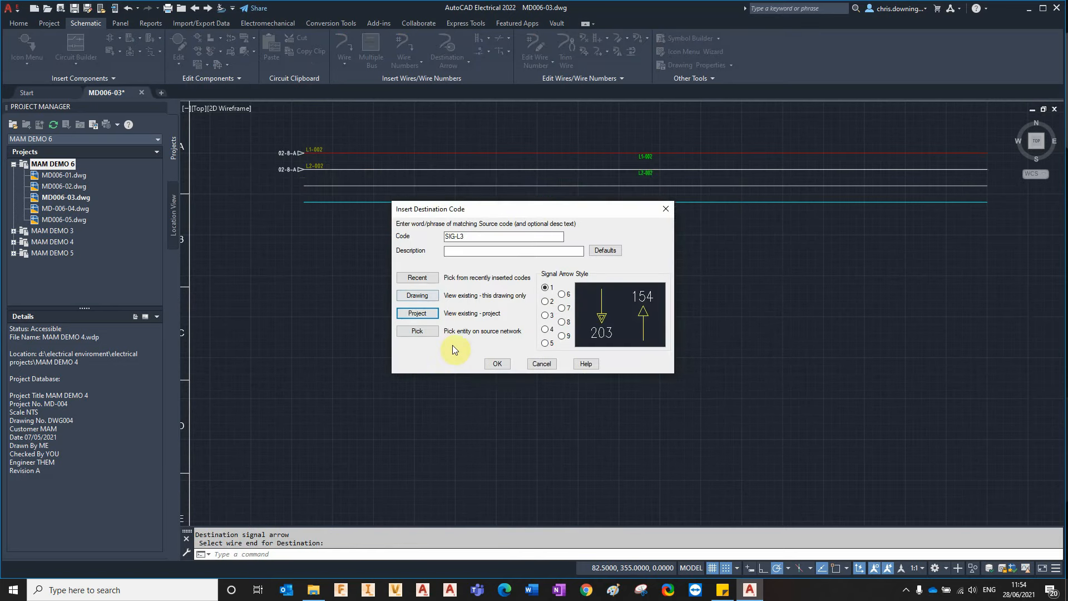
{"action": "left_click", "coordinate": [498, 365]}
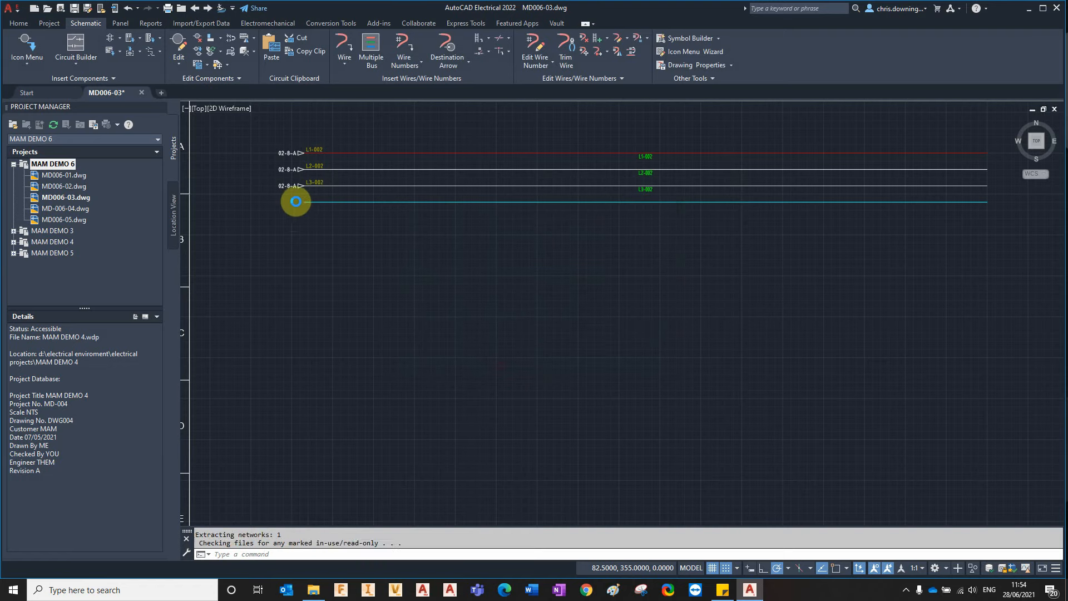
- Insert a destination signal arrow at the incoming end of the neutral busbar, linked to project source code SIG-N1
{"action": "left_click", "coordinate": [300, 201]}
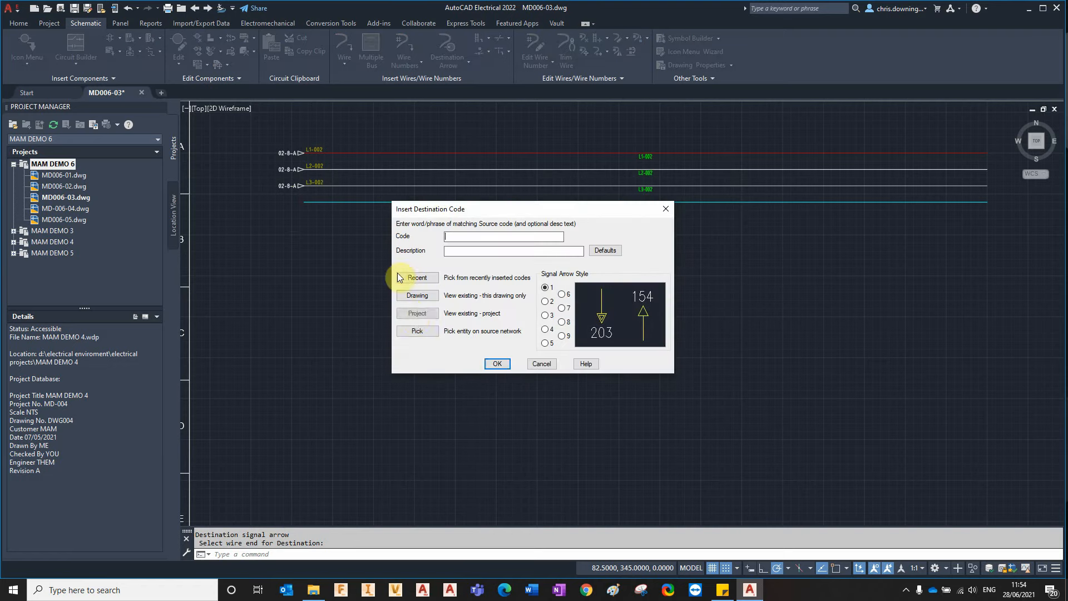
{"action": "left_click", "coordinate": [412, 315]}
{"action": "left_click", "coordinate": [506, 211]}
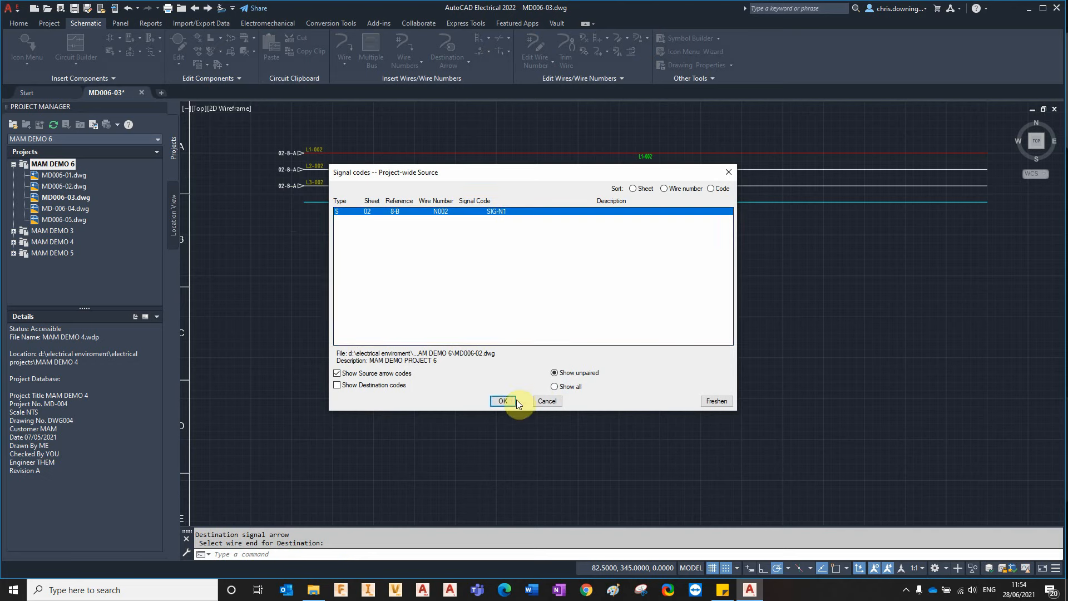
{"action": "left_click", "coordinate": [514, 400]}
{"action": "left_click", "coordinate": [498, 364]}
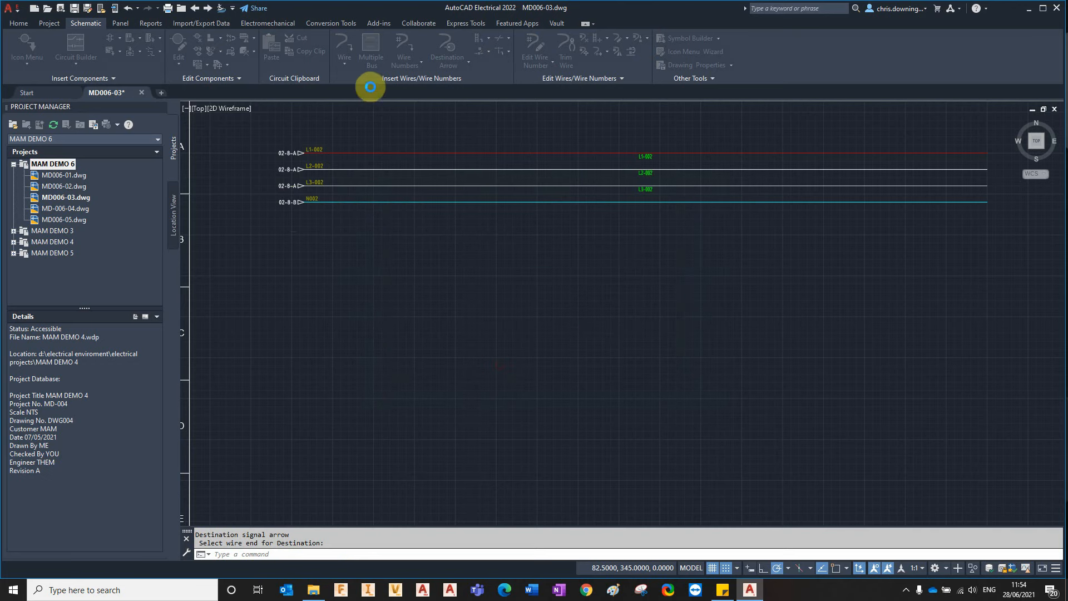
{"action": "scroll", "coordinate": [437, 124], "scroll_direction": "down", "scroll_amount": 2}
{"action": "middle_click_drag", "start_coordinate": [549, 212], "coordinate": [560, 197]}
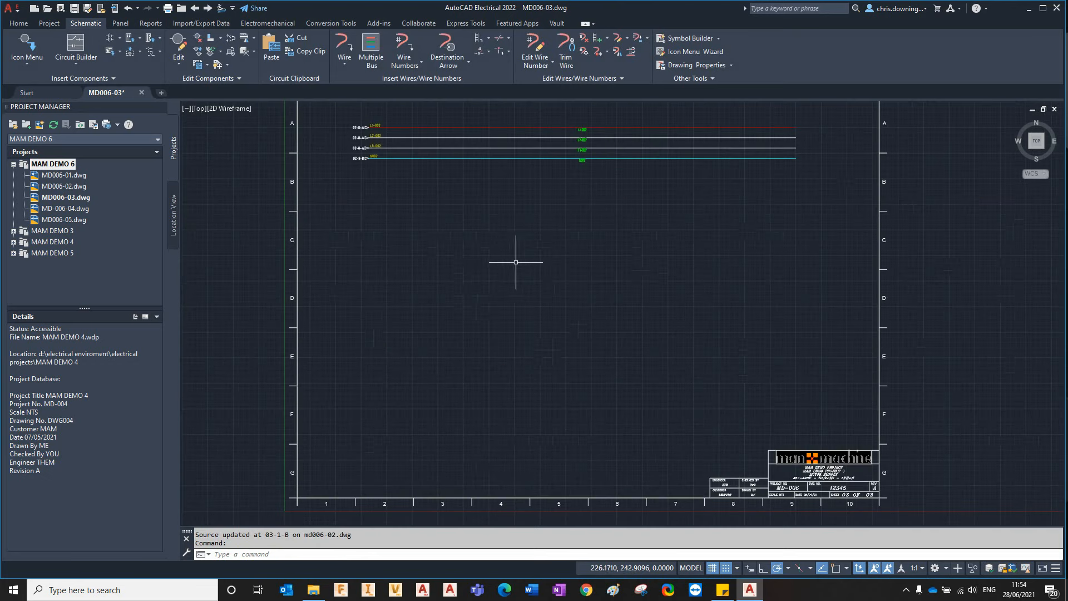
{"action": "middle_click_drag", "start_coordinate": [528, 243], "coordinate": [505, 256]}
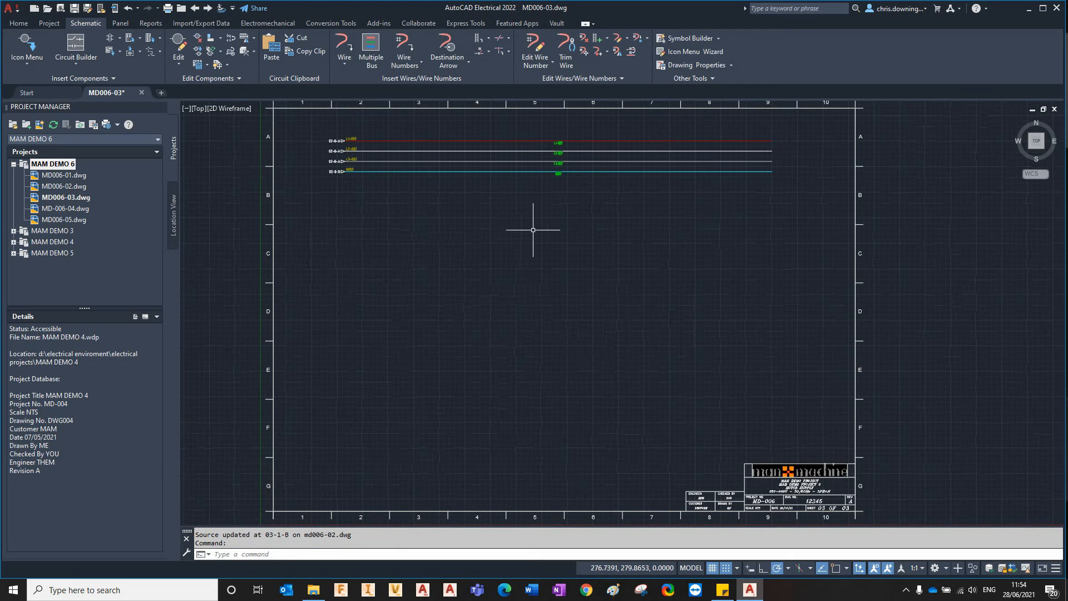
- On drawing MD006-02, copy the first three motor circuits to the circuit clipboard with a base point on the L1 busbar
{"action": "left_click", "coordinate": [195, 10]}
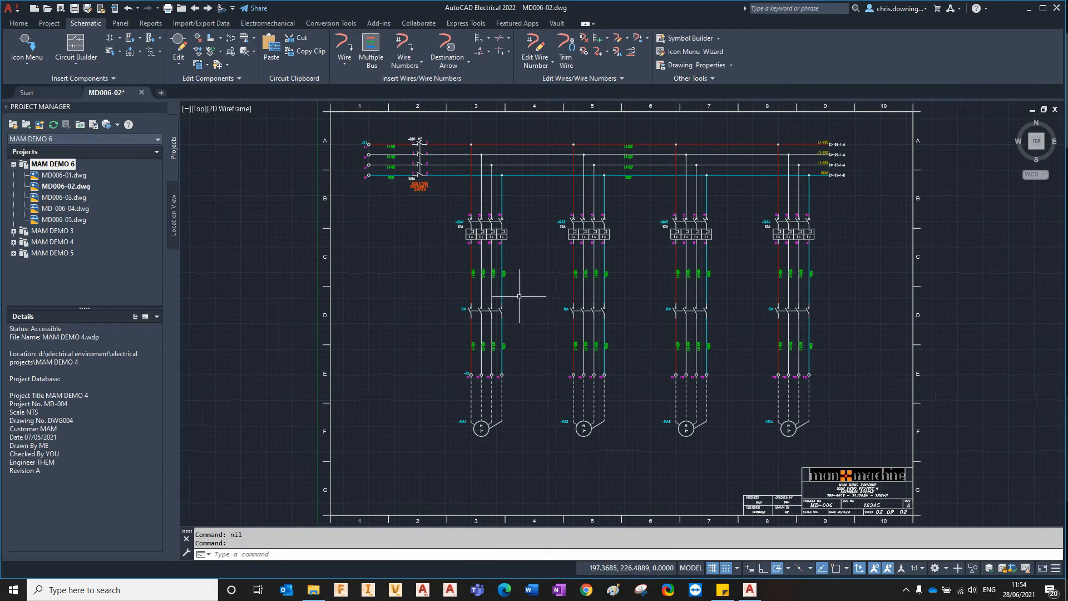
{"action": "left_click", "coordinate": [310, 51]}
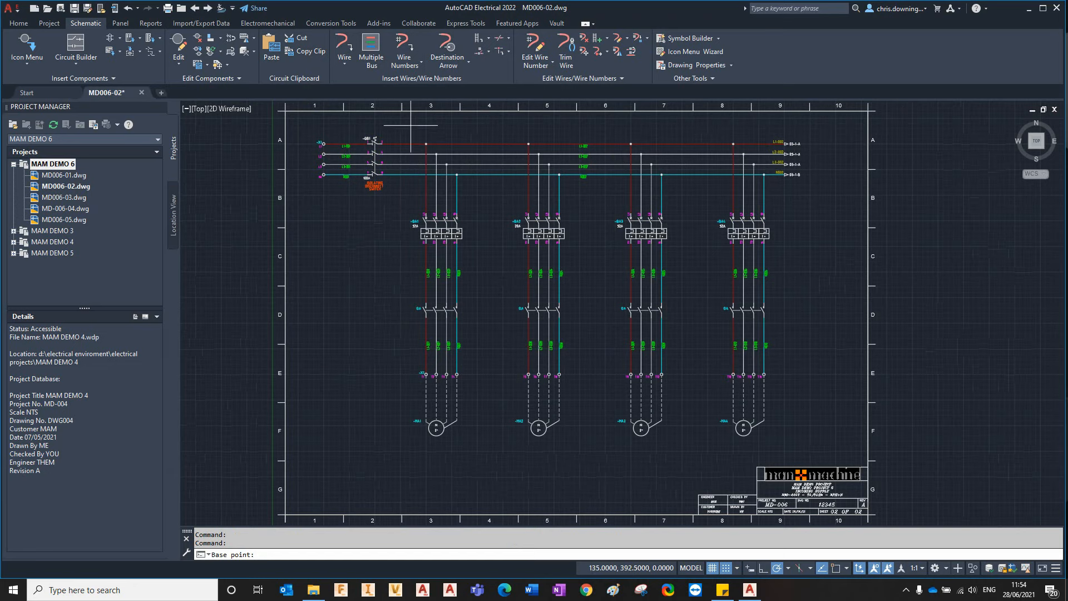
{"action": "left_click", "coordinate": [404, 133]}
{"action": "left_click", "coordinate": [510, 448]}
{"action": "left_click", "coordinate": [506, 127]}
{"action": "left_click", "coordinate": [581, 503]}
{"action": "left_click", "coordinate": [601, 123]}
{"action": "left_click", "coordinate": [708, 477]}
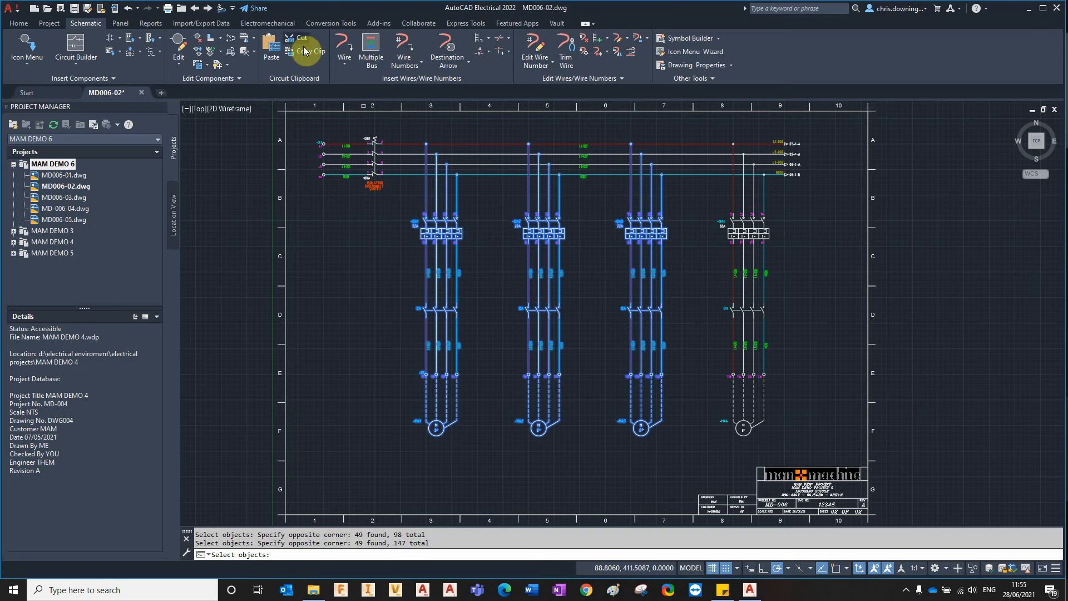
{"action": "key", "text": "Return"}
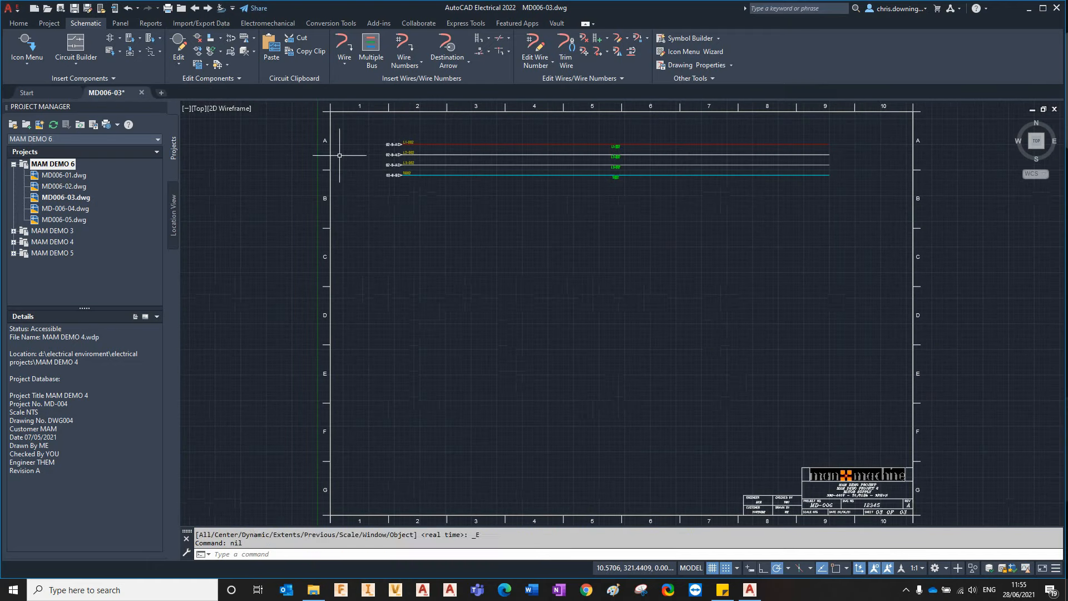
- Paste the three motor circuits onto the MD006-03 busbars, with the first circuit's L1 connection in column 2
{"action": "left_click", "coordinate": [273, 49]}
{"action": "left_click", "coordinate": [508, 353]}
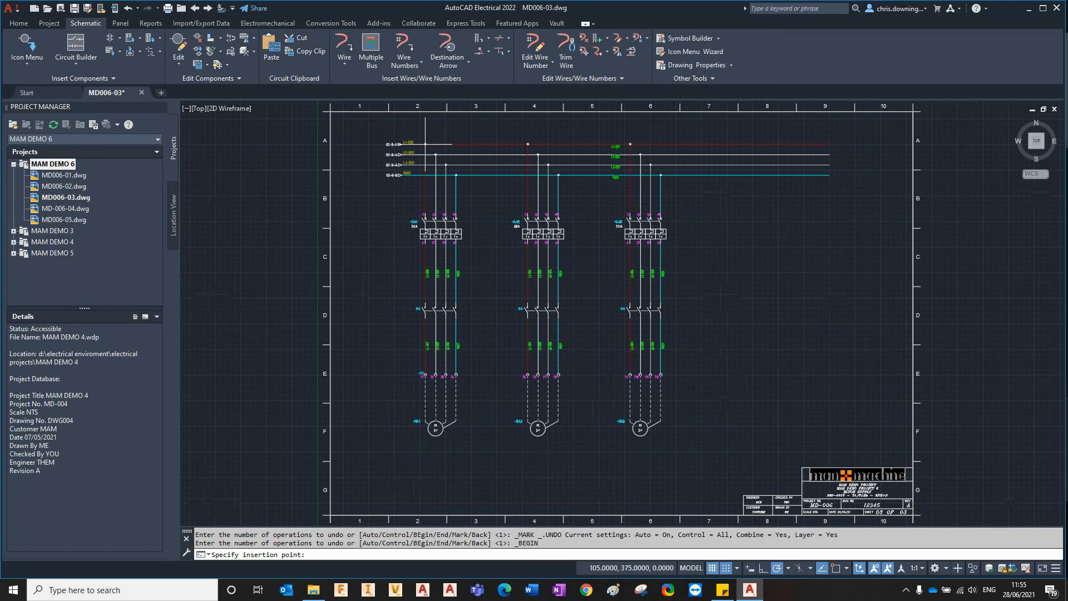
{"action": "left_click", "coordinate": [473, 206]}
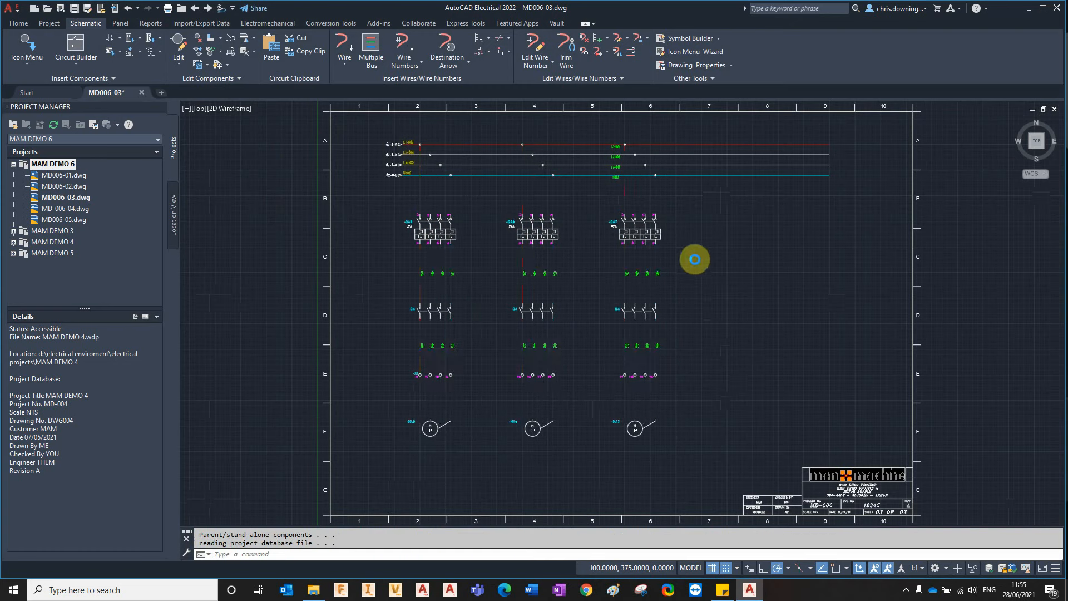
- Examine the breaker, wire number, terminal and motor tags on the three pasted motor circuits
{"action": "scroll", "coordinate": [439, 236], "scroll_direction": "up", "scroll_amount": 6}
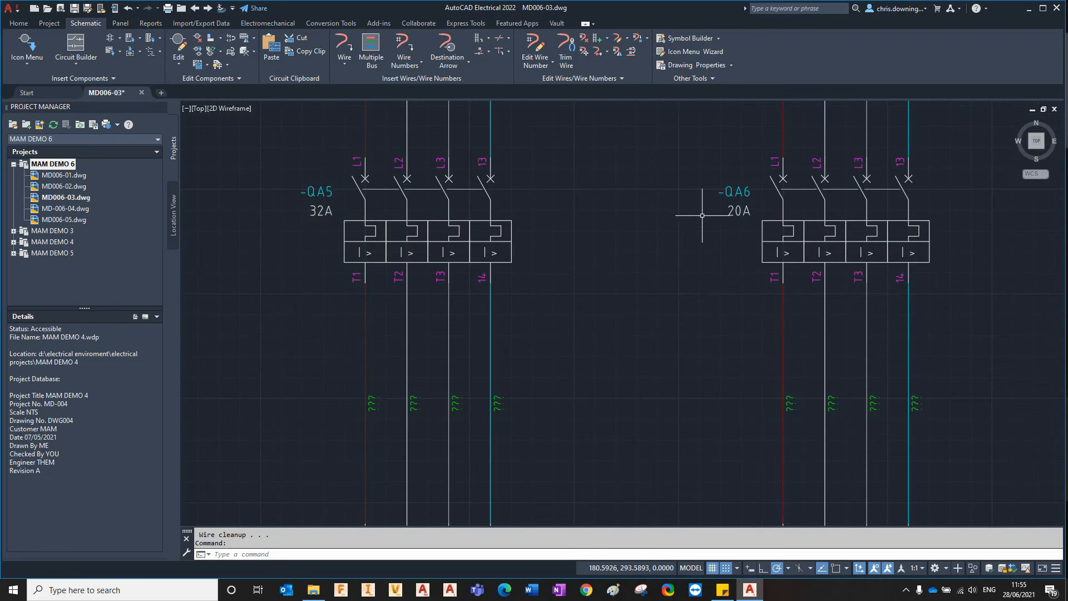
{"action": "scroll", "coordinate": [543, 299], "scroll_direction": "down", "scroll_amount": 2}
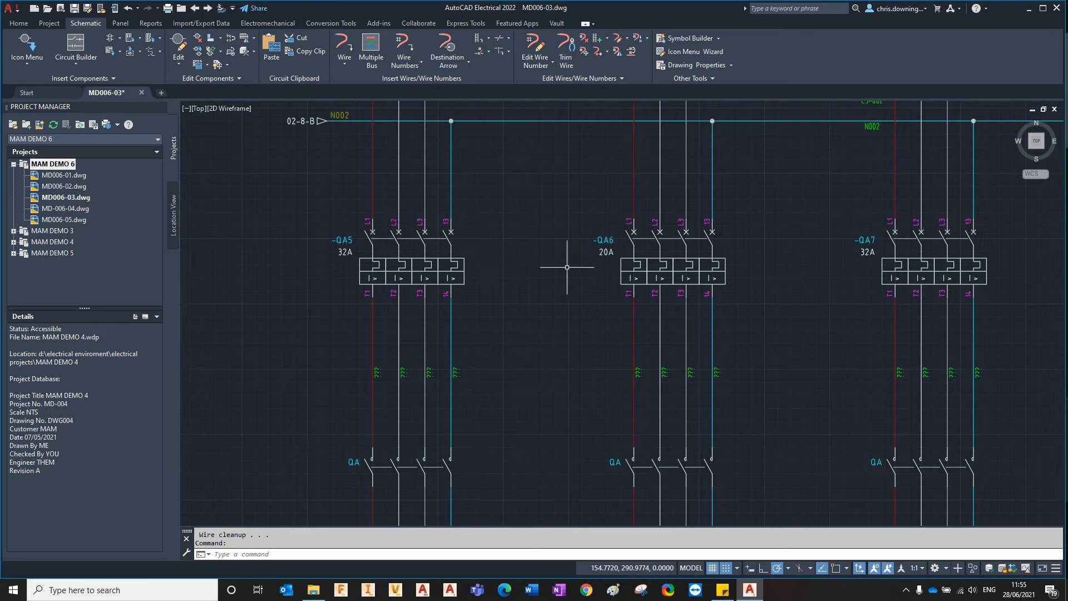
{"action": "middle_click_drag", "start_coordinate": [823, 279], "coordinate": [768, 136]}
{"action": "scroll", "coordinate": [779, 137], "scroll_direction": "down", "scroll_amount": 2}
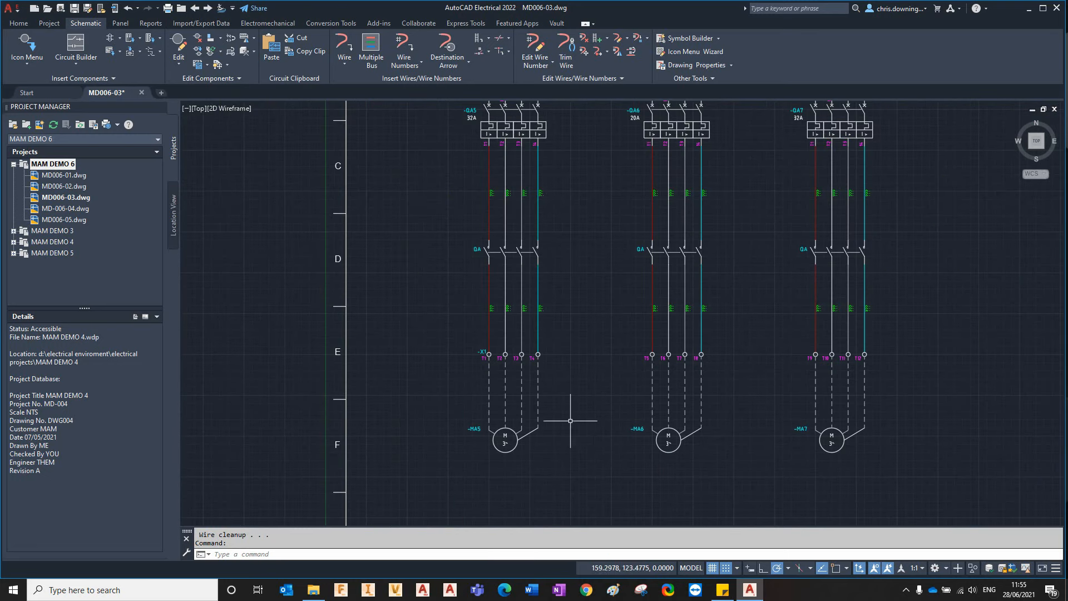
{"action": "scroll", "coordinate": [684, 445], "scroll_direction": "up", "scroll_amount": 2}
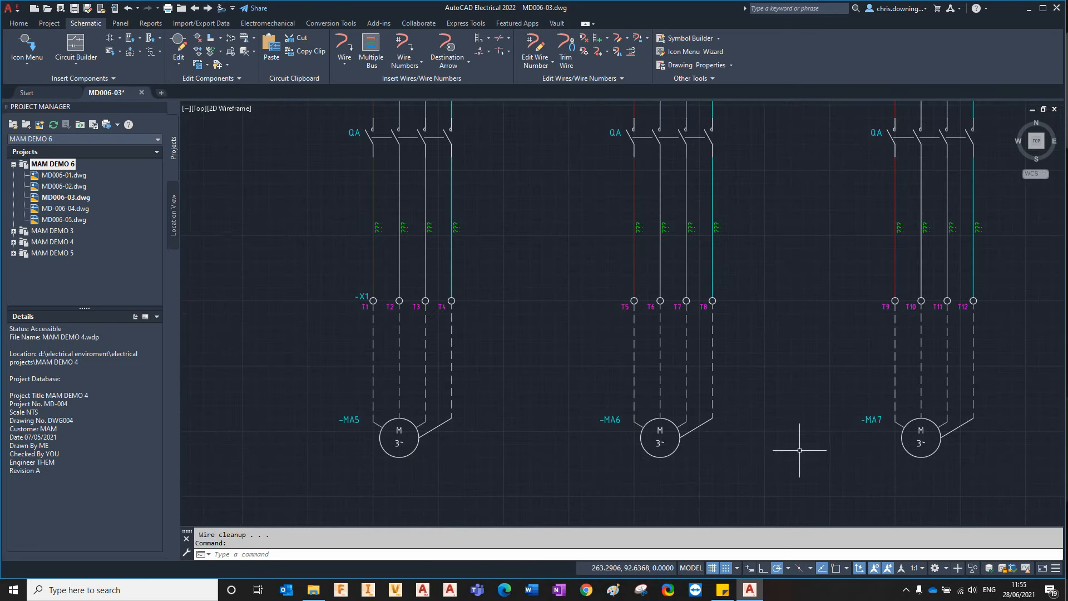
{"action": "middle_click_drag", "start_coordinate": [931, 353], "coordinate": [786, 405]}
{"action": "scroll", "coordinate": [869, 345], "scroll_direction": "down", "scroll_amount": 2}
{"action": "middle_click_drag", "start_coordinate": [869, 345], "coordinate": [745, 392]}
{"action": "scroll", "coordinate": [744, 388], "scroll_direction": "down", "scroll_amount": 4}
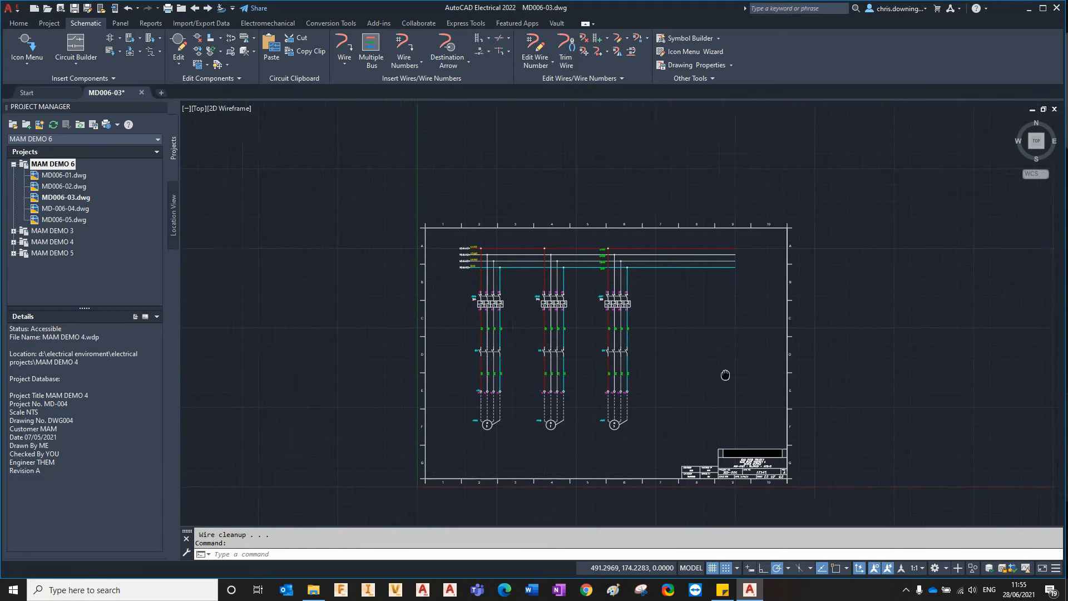
{"action": "middle_click", "coordinate": [643, 341]}
{"action": "middle_click", "coordinate": [644, 341]}
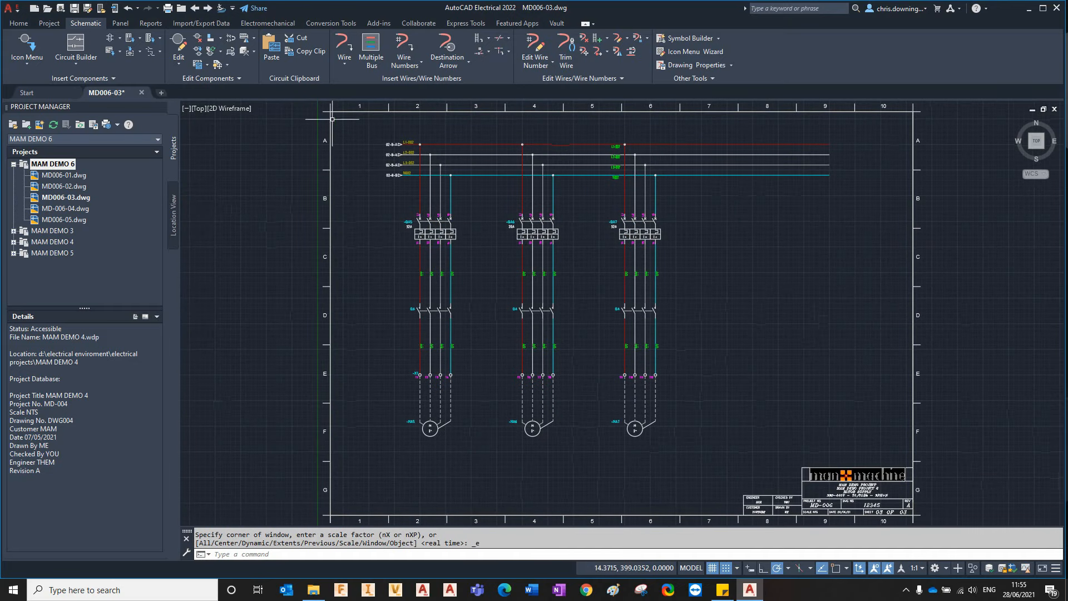
- Copy the second motor circuit along the busbars into columns 7 and 9 with Copy Circuit, increasing the terminal numbers
{"action": "left_click", "coordinate": [197, 67]}
{"action": "left_click", "coordinate": [475, 127]}
{"action": "left_click", "coordinate": [600, 478]}
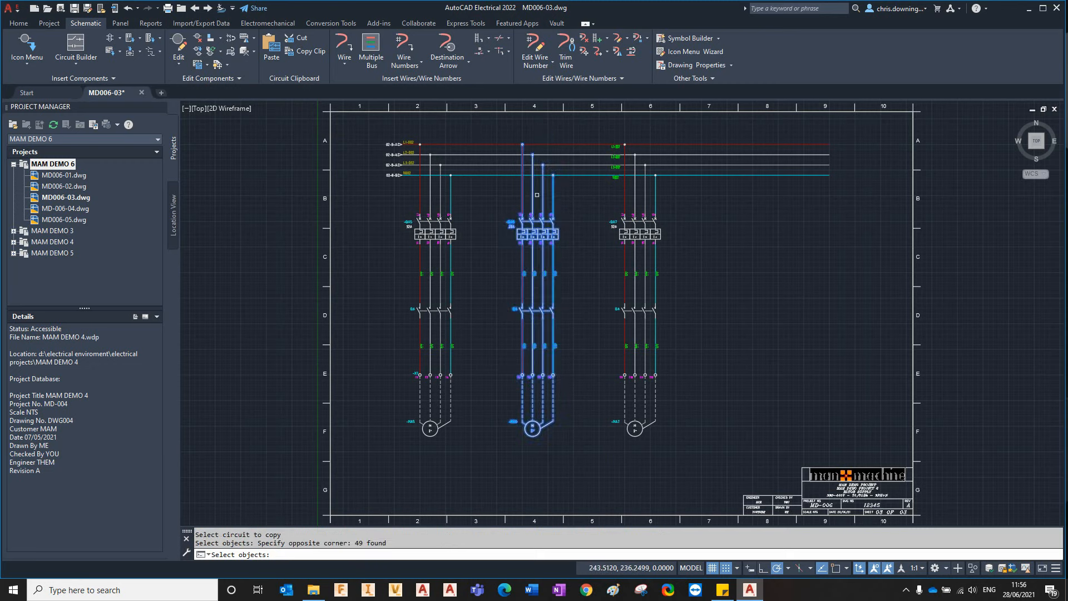
{"action": "key", "text": "Return"}
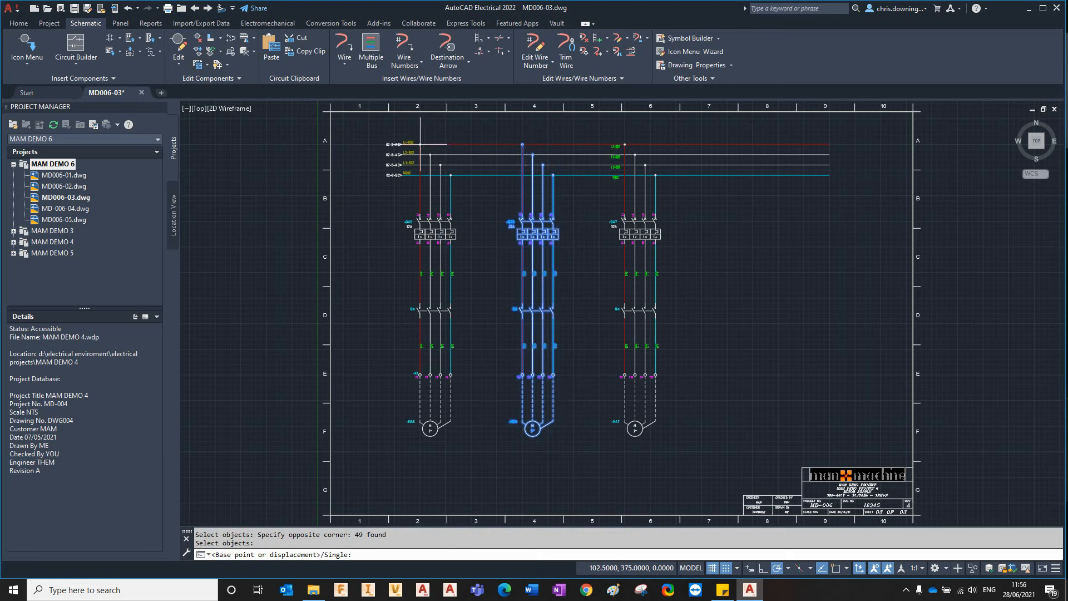
{"action": "left_click", "coordinate": [420, 145]}
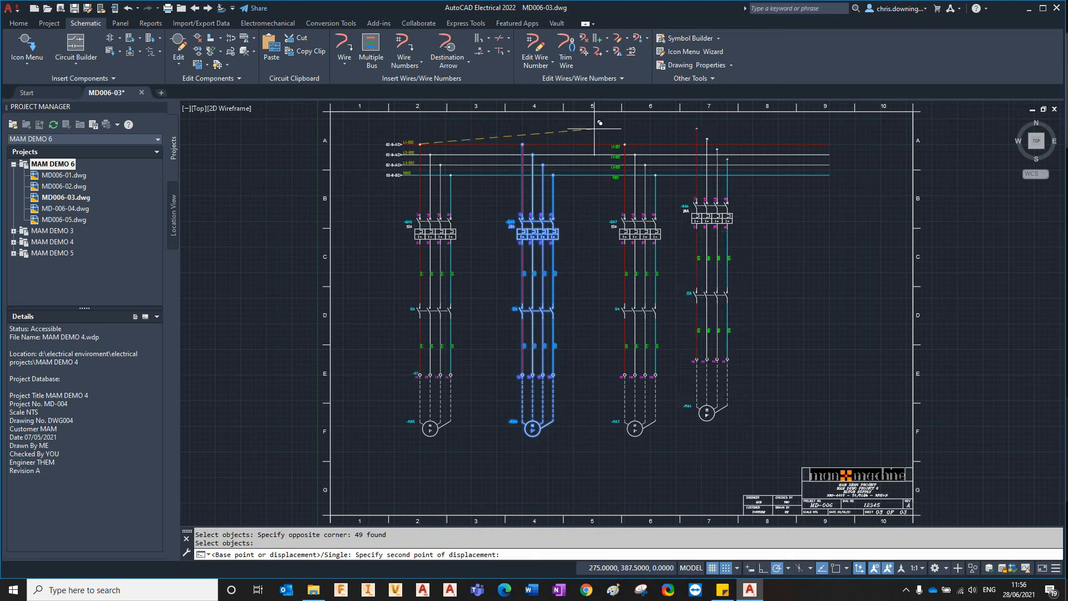
{"action": "left_click", "coordinate": [625, 144]}
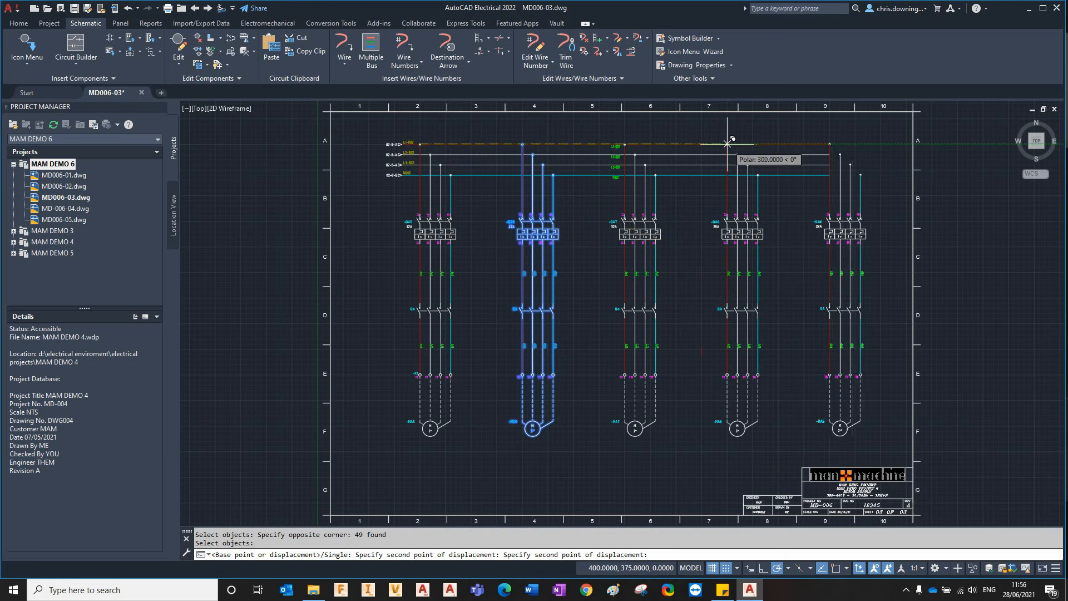
{"action": "left_click", "coordinate": [702, 207]}
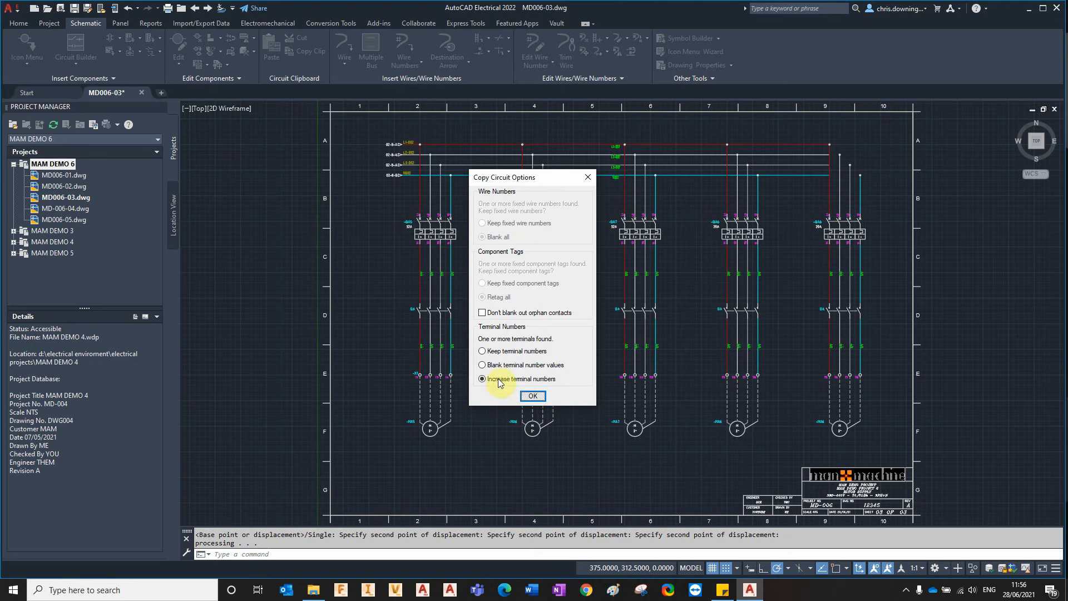
{"action": "left_click", "coordinate": [533, 396]}
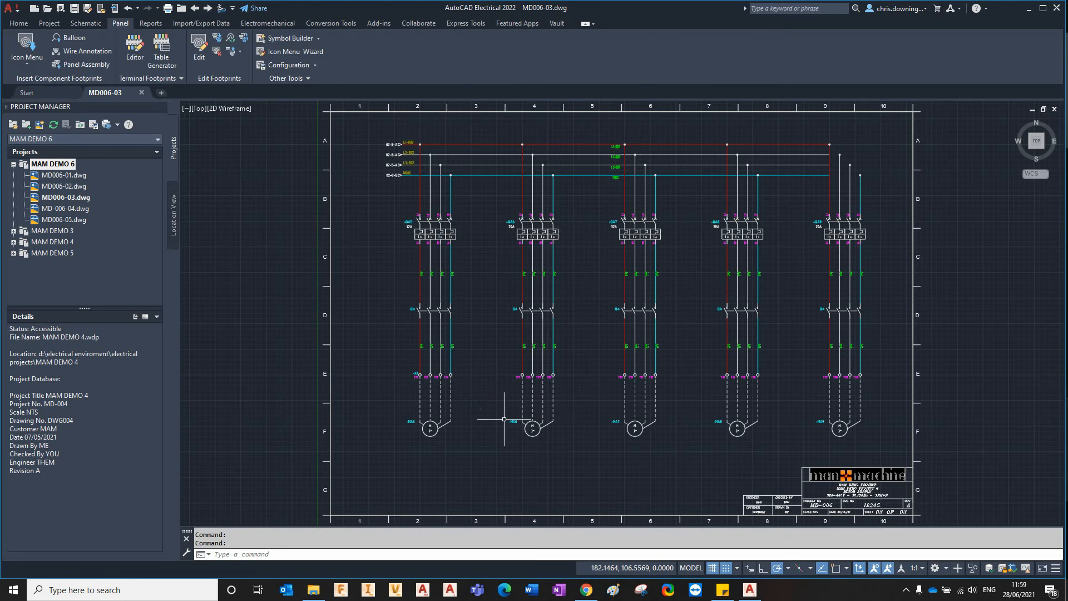
- Stretch the outgoing end of the L1 busbar about 50 units past the last motor circuit's L1 connection
{"action": "scroll", "coordinate": [478, 360], "scroll_direction": "up", "scroll_amount": 2}
{"action": "middle_click_drag", "start_coordinate": [515, 411], "coordinate": [476, 406]}
{"action": "scroll", "coordinate": [332, 376], "scroll_direction": "up", "scroll_amount": 2}
{"action": "scroll", "coordinate": [395, 380], "scroll_direction": "down", "scroll_amount": 2}
{"action": "scroll", "coordinate": [517, 383], "scroll_direction": "down", "scroll_amount": 2}
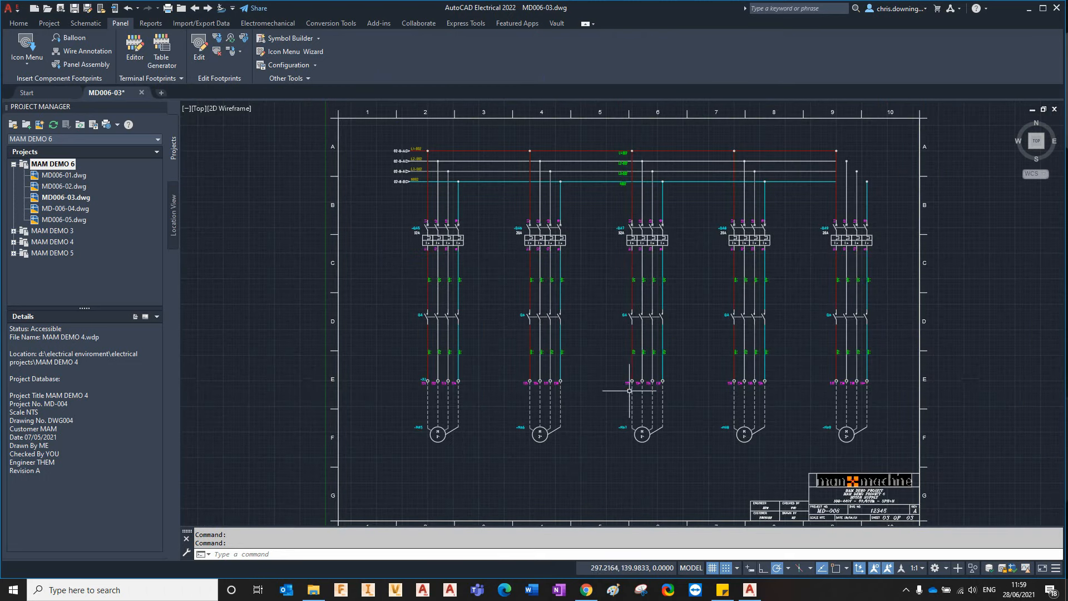
{"action": "middle_click_drag", "start_coordinate": [629, 391], "coordinate": [607, 391]}
{"action": "scroll", "coordinate": [834, 157], "scroll_direction": "up", "scroll_amount": 4}
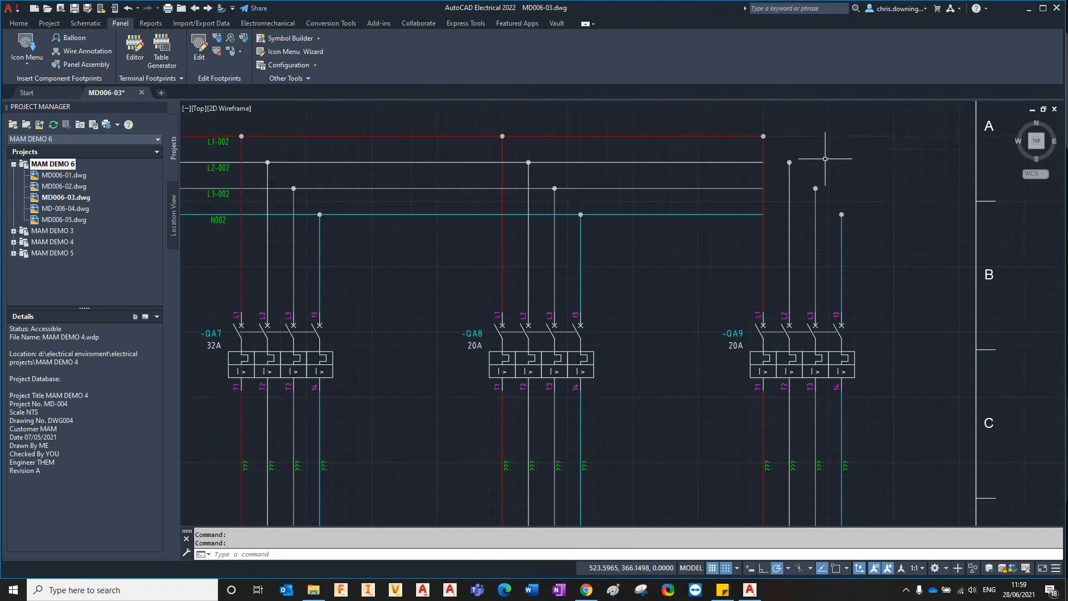
{"action": "left_click", "coordinate": [640, 176]}
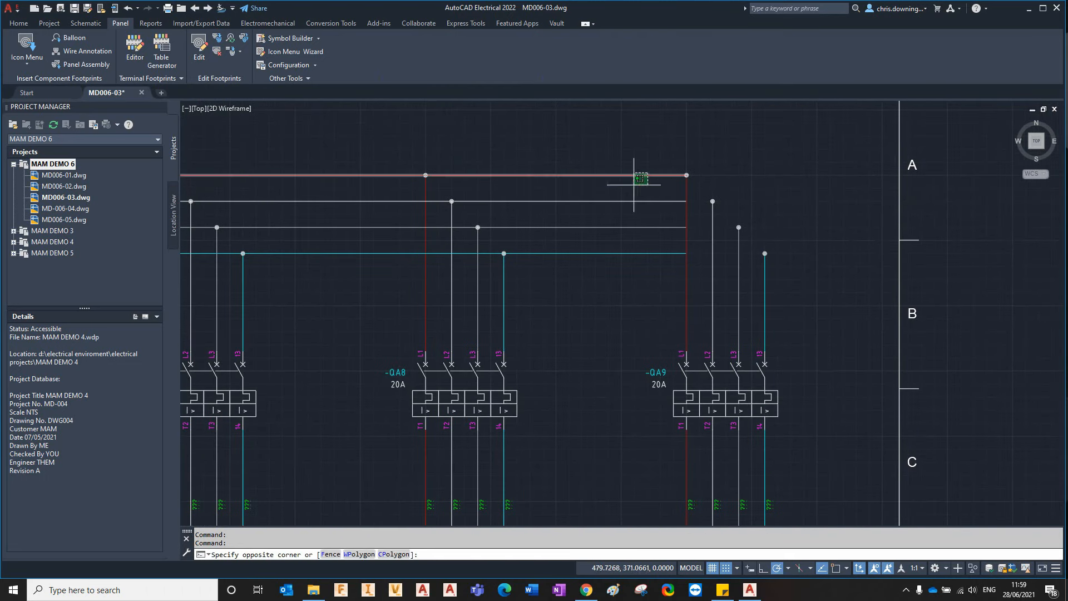
{"action": "left_click", "coordinate": [686, 175]}
{"action": "left_click", "coordinate": [818, 175]}
{"action": "key", "text": "Escape"}
- Stretch the outgoing ends of the L2 and L3 busbars level with the end of the L1 busbar
{"action": "left_click", "coordinate": [673, 197]}
{"action": "left_click", "coordinate": [668, 210]}
{"action": "left_click", "coordinate": [687, 201]}
{"action": "left_click", "coordinate": [818, 201]}
{"action": "key", "text": "Escape"}
{"action": "left_click", "coordinate": [655, 221]}
{"action": "left_click", "coordinate": [650, 236]}
{"action": "left_click", "coordinate": [686, 227]}
{"action": "left_click", "coordinate": [817, 227]}
{"action": "key", "text": "Escape"}
- Stretch the outgoing end of the neutral busbar level with the ends of the three phase busbars
{"action": "left_click", "coordinate": [660, 242]}
{"action": "left_click", "coordinate": [646, 264]}
{"action": "left_click", "coordinate": [687, 253]}
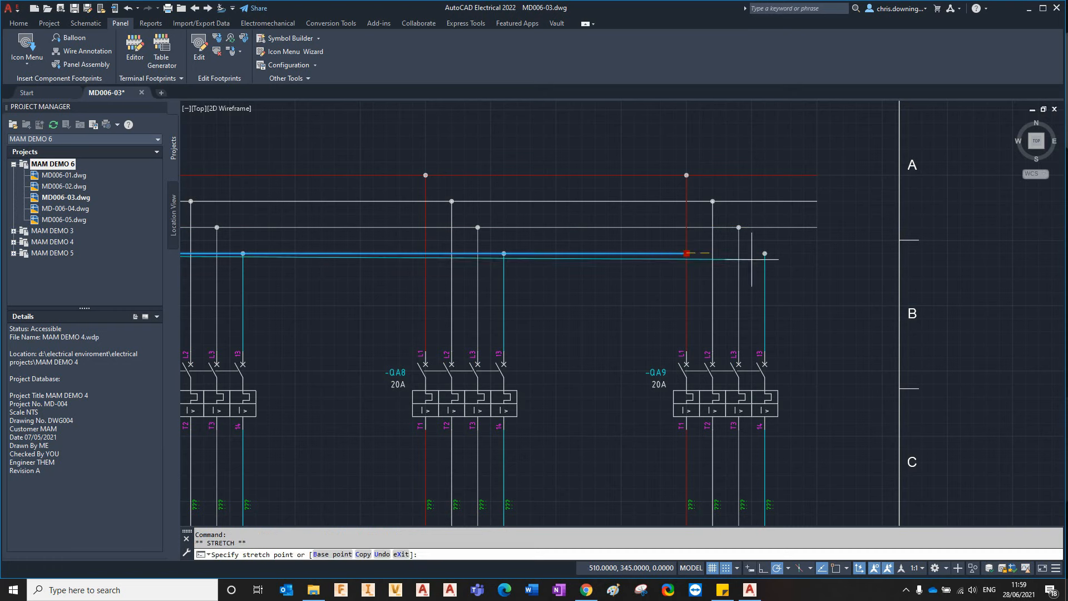
{"action": "left_click", "coordinate": [817, 254]}
{"action": "key", "text": "Escape"}
{"action": "scroll", "coordinate": [827, 271], "scroll_direction": "down", "scroll_amount": 4}
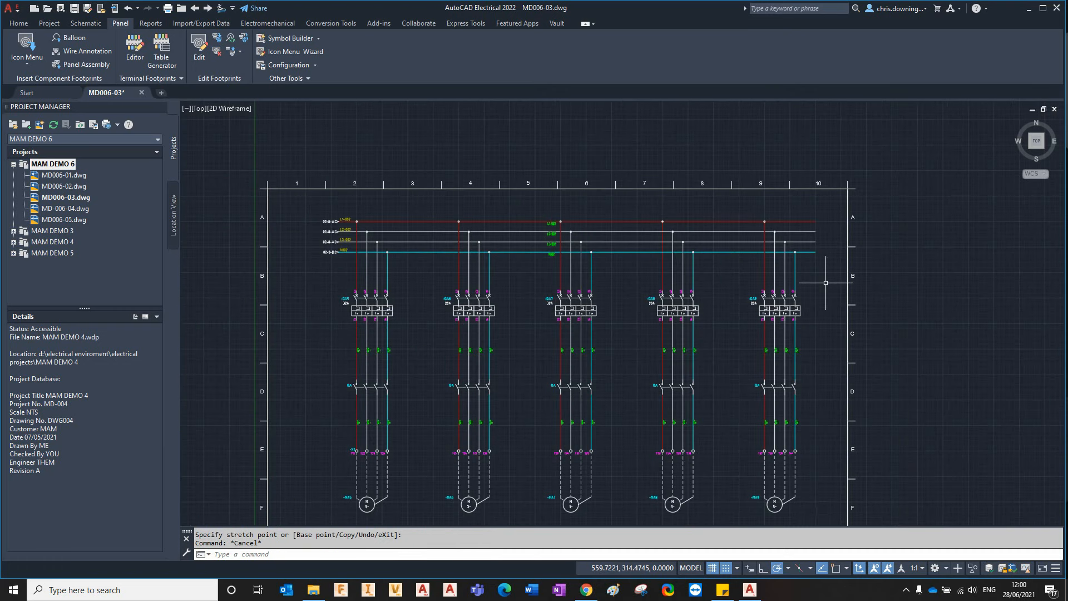
{"action": "middle_click", "coordinate": [826, 282]}
{"action": "middle_click", "coordinate": [826, 282]}
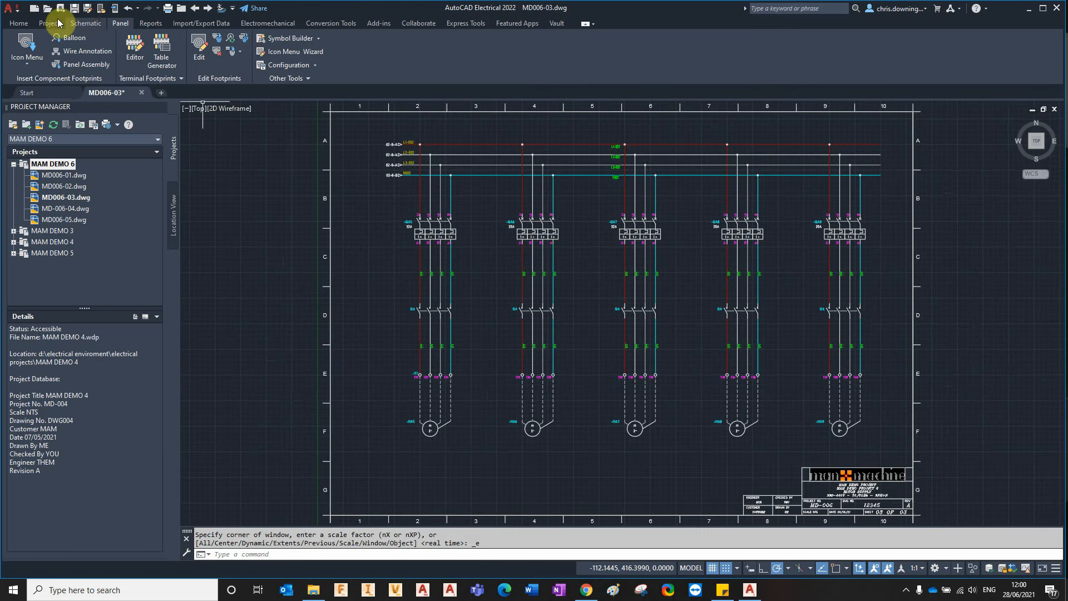
- Insert a source signal arrow with code SIG-L22 at the outgoing end of the L1 busbar
{"action": "left_click", "coordinate": [86, 23]}
{"action": "left_click", "coordinate": [444, 61]}
{"action": "left_click", "coordinate": [443, 86]}
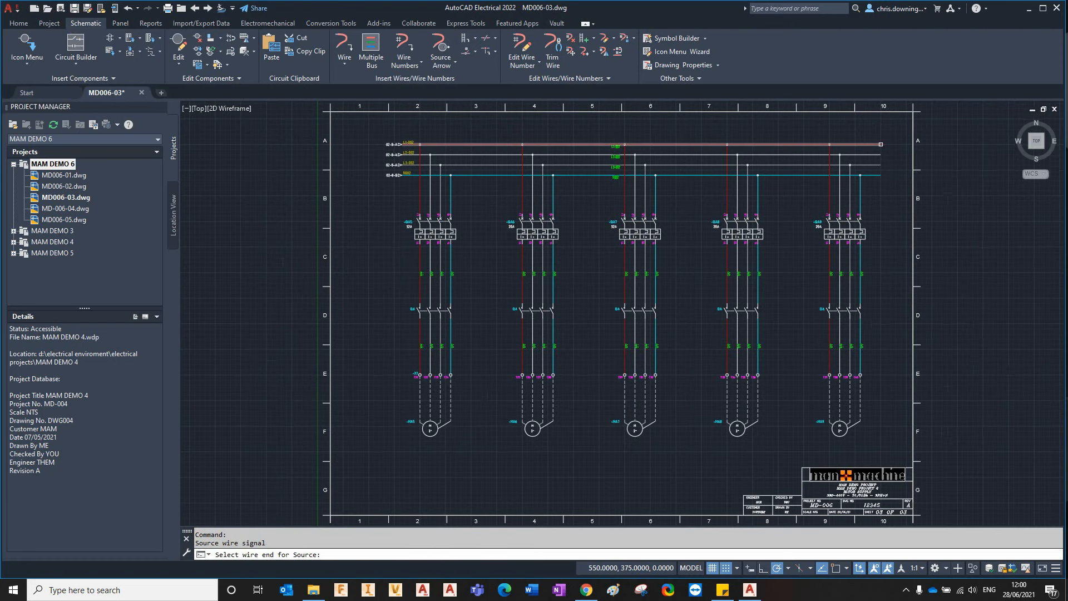
{"action": "left_click", "coordinate": [881, 144]}
{"action": "left_click", "coordinate": [604, 238]}
{"action": "left_click", "coordinate": [455, 238]}
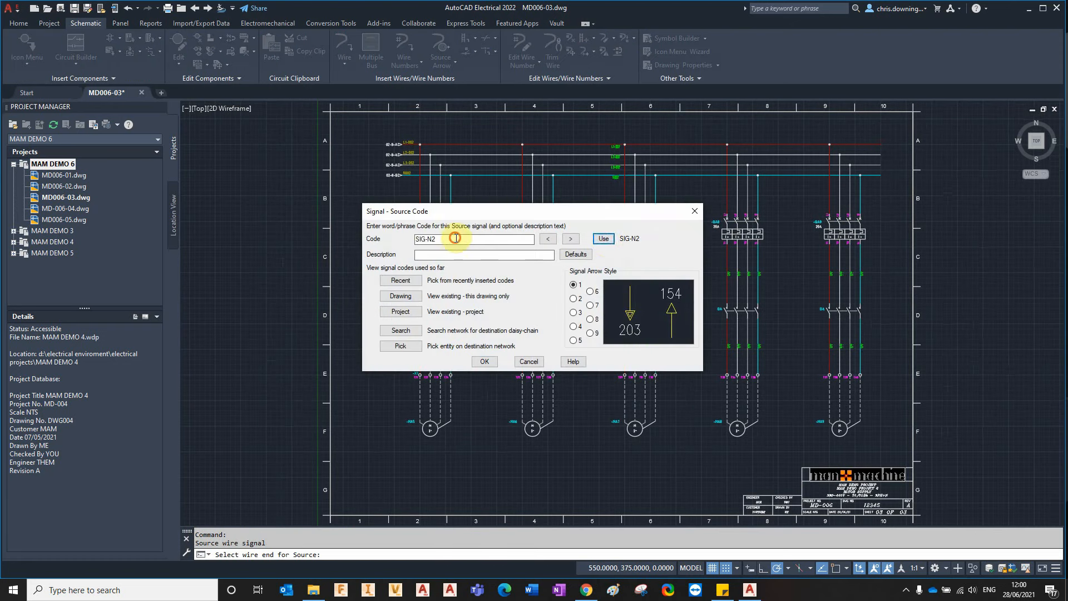
{"action": "left_click", "coordinate": [484, 361]}
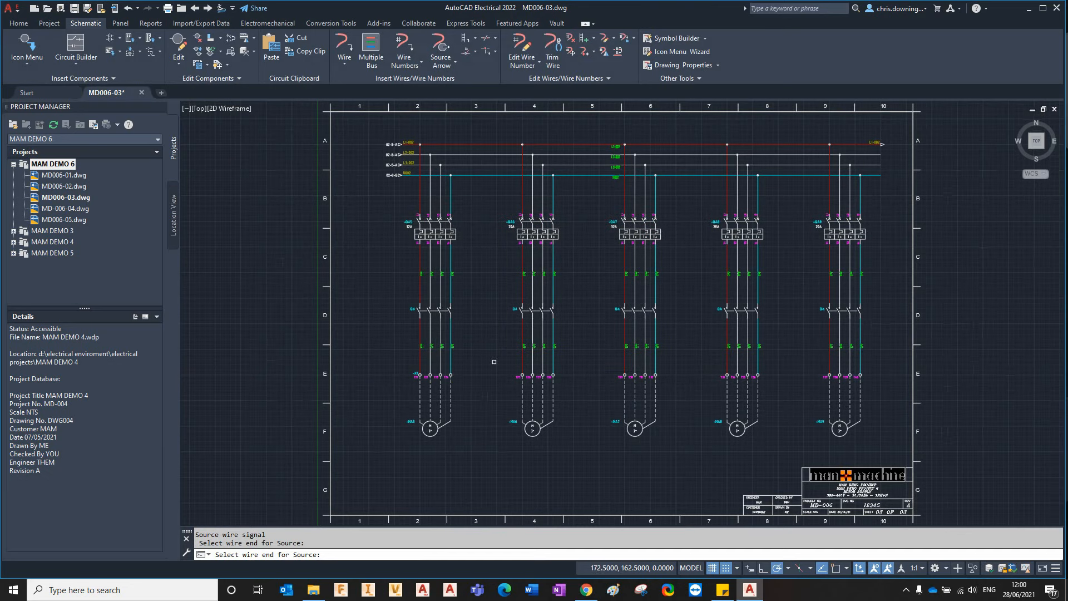
- Insert source signal arrows with codes SIG-L23, SIG-L24 and SIG-L25 at the outgoing ends of the L2, L3 and neutral busbars
{"action": "left_click", "coordinate": [881, 155]}
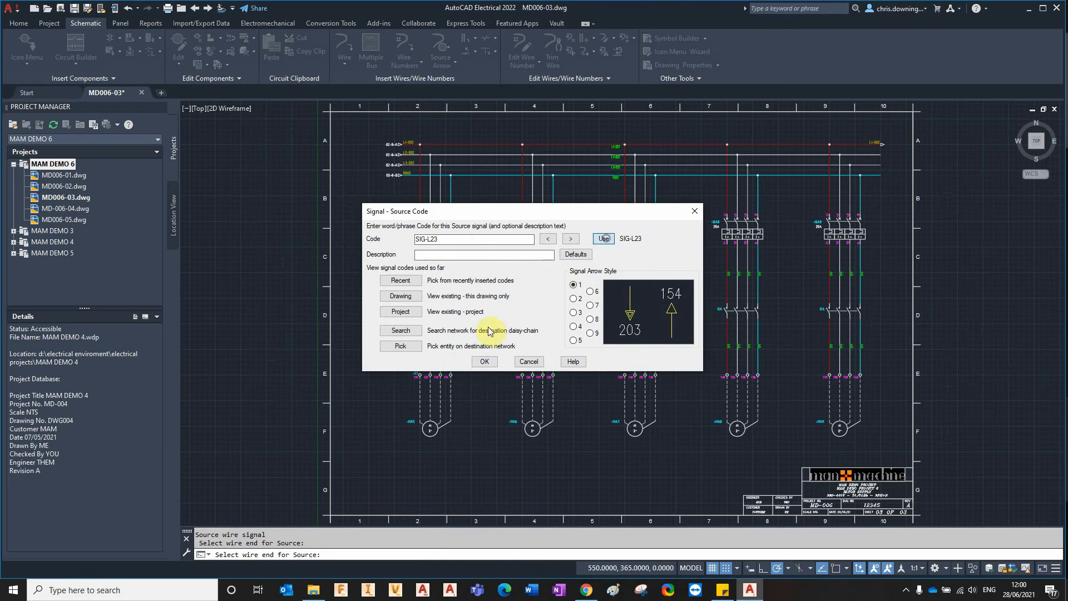
{"action": "left_click", "coordinate": [483, 362]}
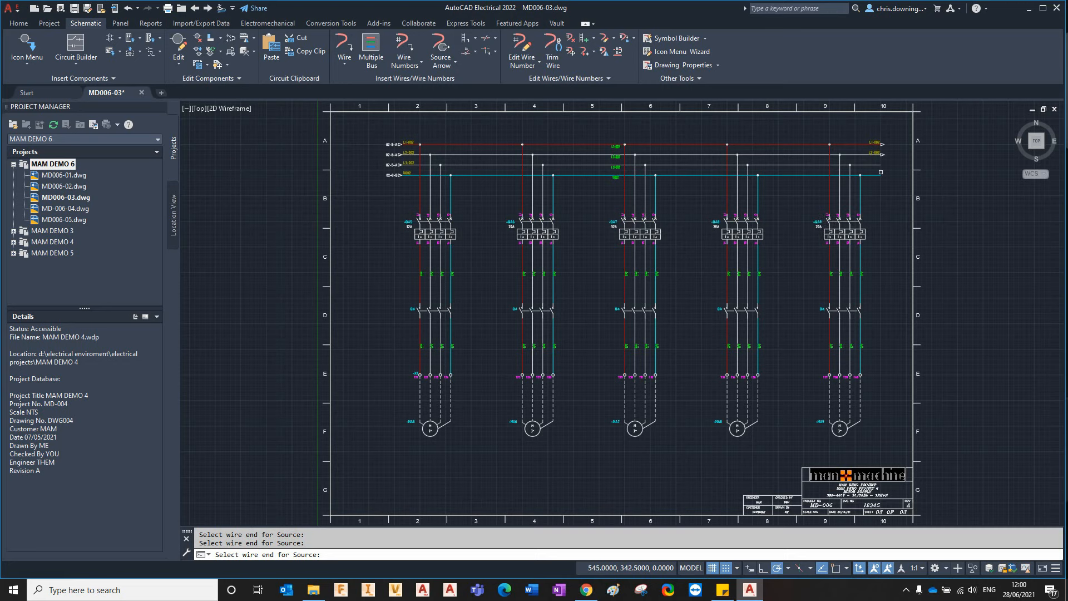
{"action": "left_click", "coordinate": [881, 165]}
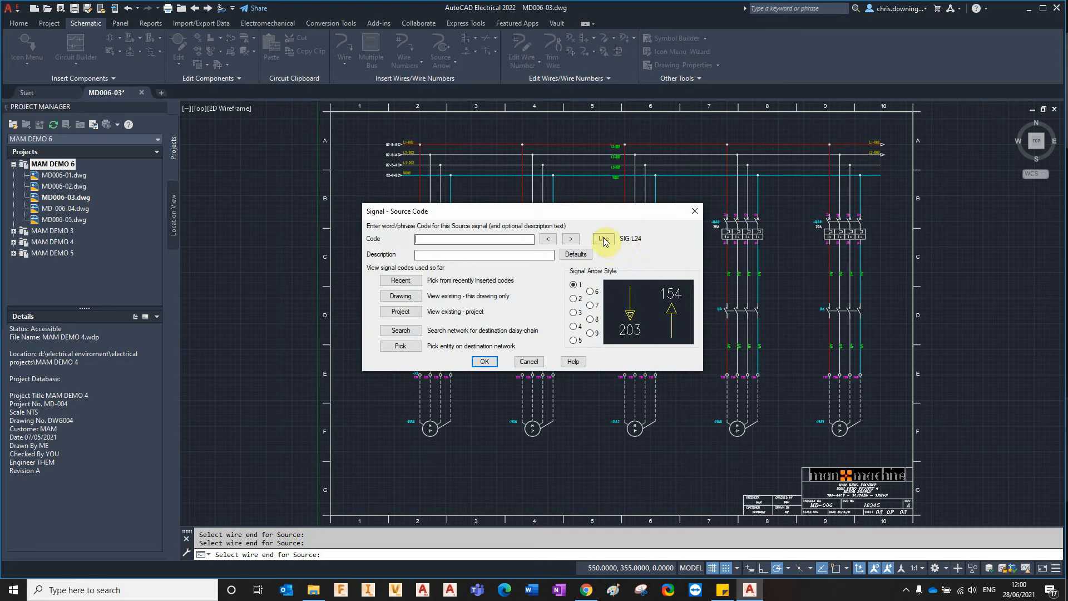
{"action": "left_click", "coordinate": [605, 240]}
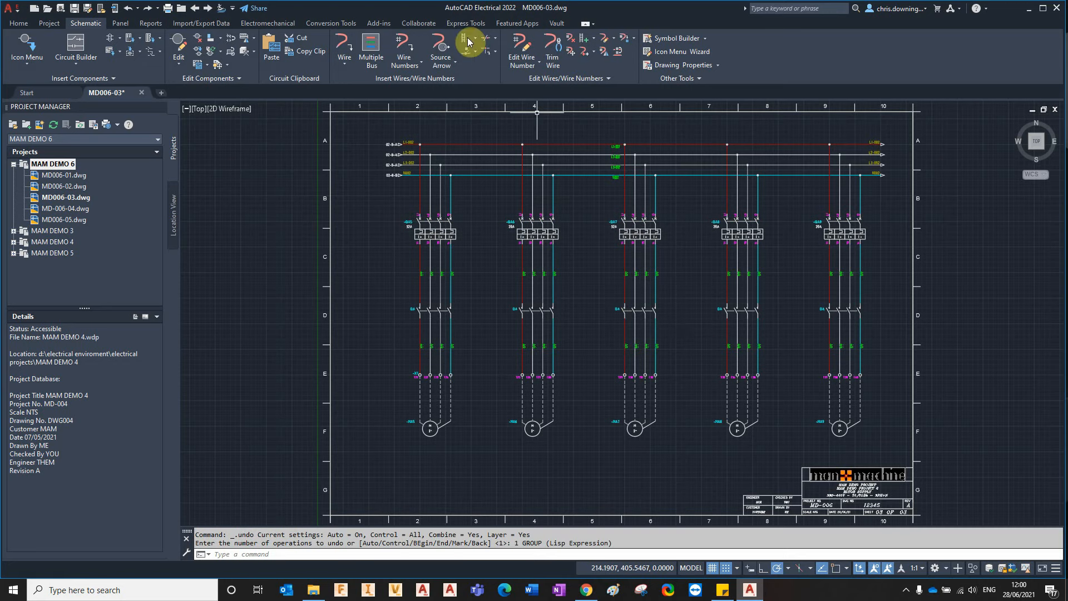
- Retag all wires drawing-wide on MD006-03, numbering sequentially from 001 with signal cross-referencing, and review the wire numbers
{"action": "left_click", "coordinate": [404, 47]}
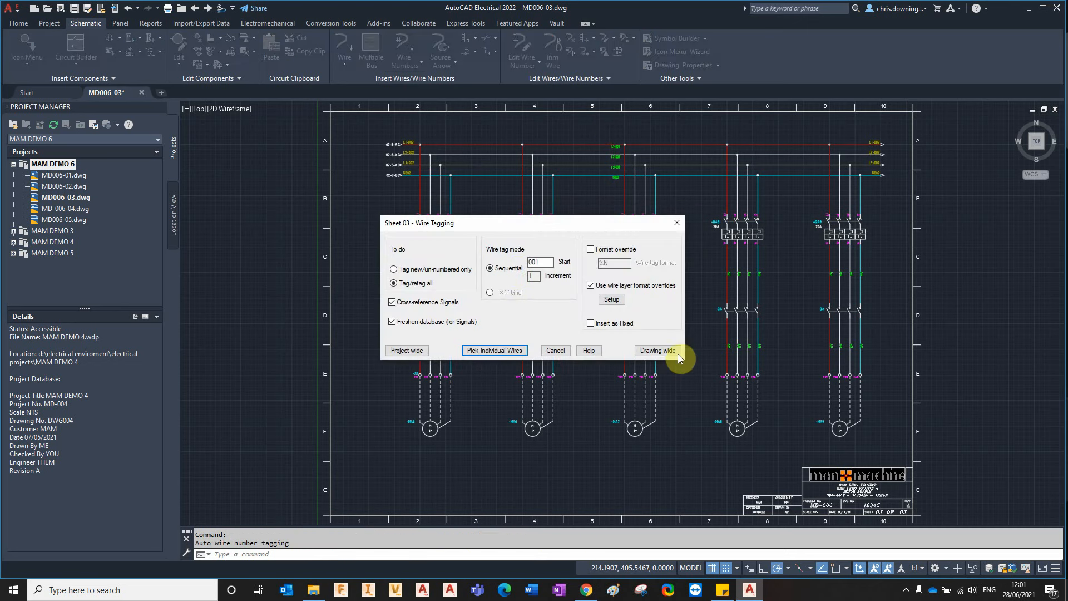
{"action": "left_click", "coordinate": [658, 352]}
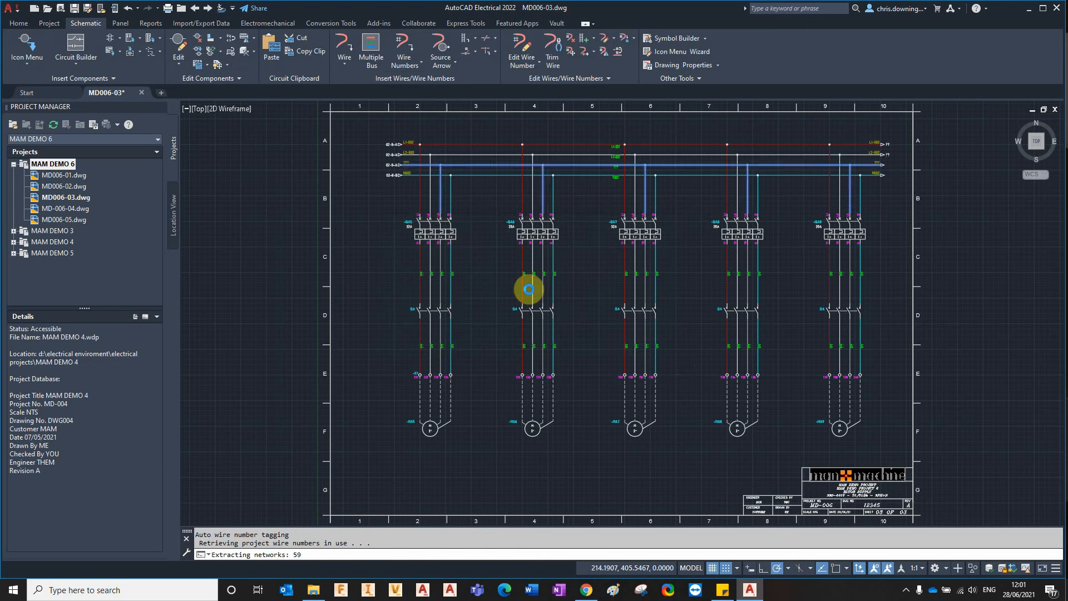
{"action": "scroll", "coordinate": [559, 278], "scroll_direction": "up", "scroll_amount": 4}
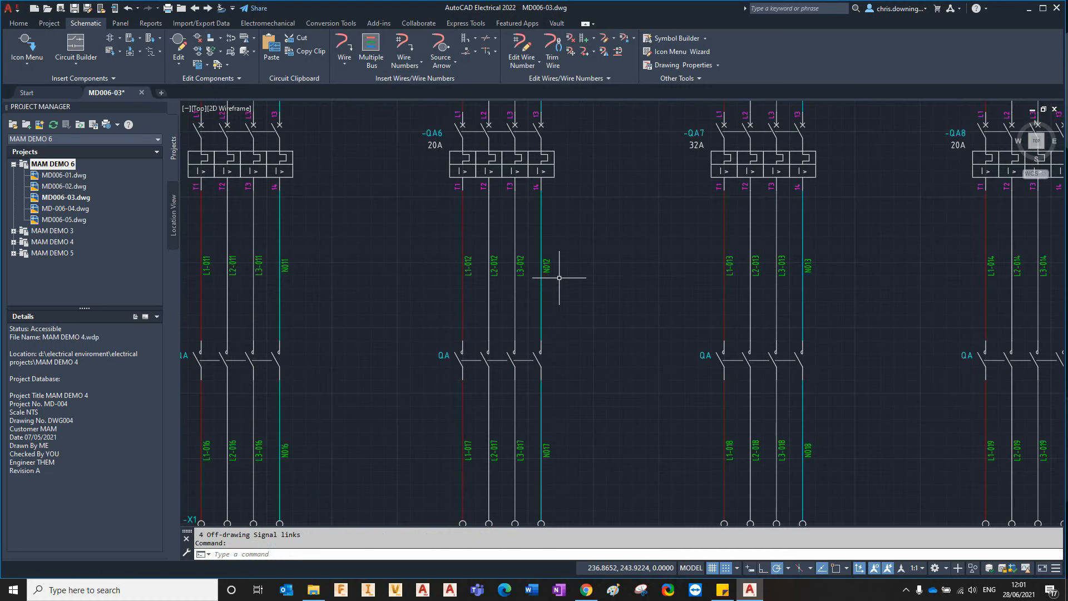
{"action": "scroll", "coordinate": [559, 278], "scroll_direction": "down", "scroll_amount": 2}
{"action": "middle_click_drag", "start_coordinate": [583, 257], "coordinate": [520, 351]}
{"action": "middle_click_drag", "start_coordinate": [645, 387], "coordinate": [561, 248]}
{"action": "middle_click_drag", "start_coordinate": [709, 415], "coordinate": [732, 399]}
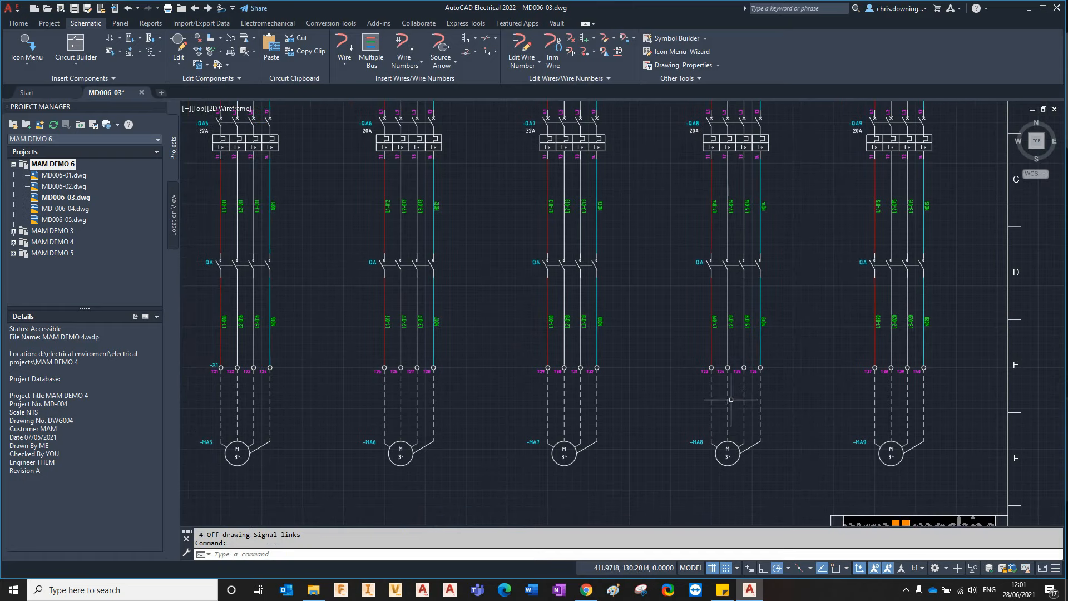
{"action": "scroll", "coordinate": [897, 371], "scroll_direction": "down", "scroll_amount": 2}
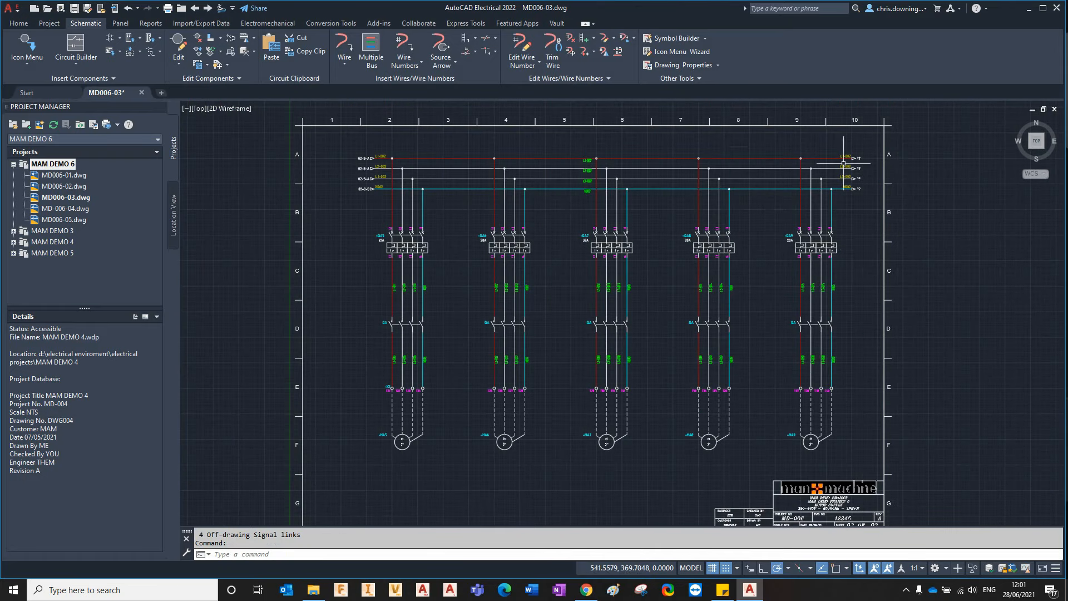
{"action": "middle_click_drag", "start_coordinate": [669, 292], "coordinate": [655, 283]}
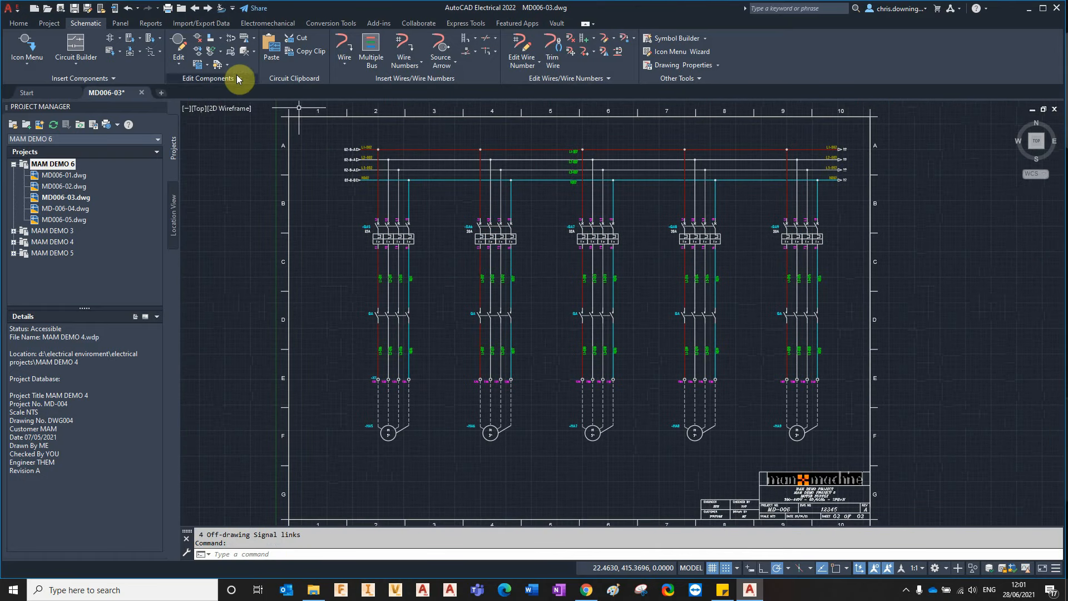
- Move the entire circuit, including the busbars and signal arrows, about 25 units to the left with Move Circuit
{"action": "left_click", "coordinate": [207, 65]}
{"action": "left_click", "coordinate": [220, 100]}
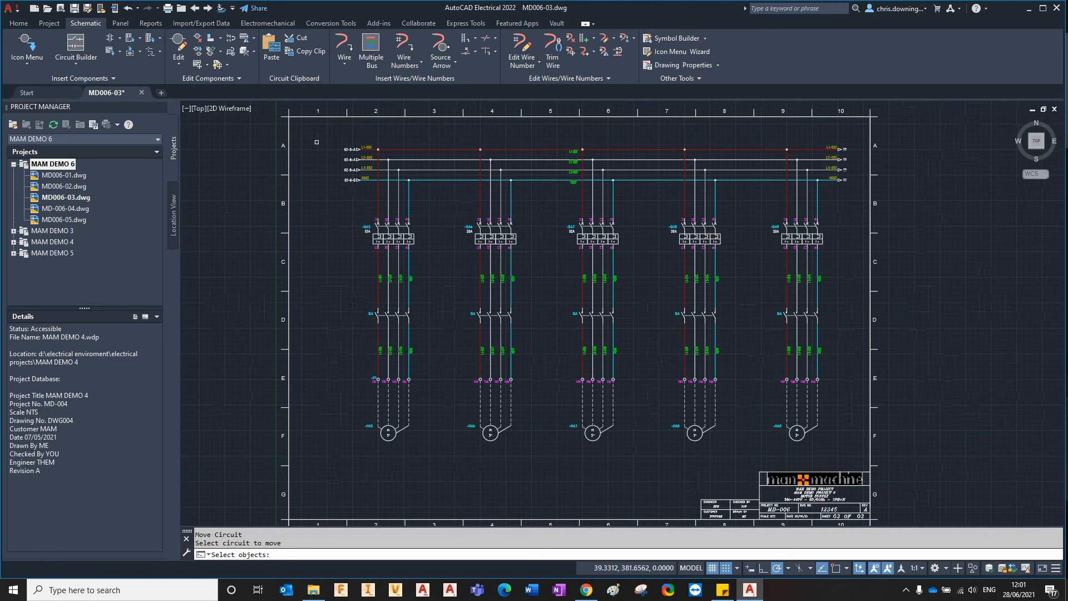
{"action": "left_click", "coordinate": [324, 135]}
{"action": "left_click", "coordinate": [888, 466]}
{"action": "key", "text": "Return"}
{"action": "scroll", "coordinate": [384, 136], "scroll_direction": "up", "scroll_amount": 4}
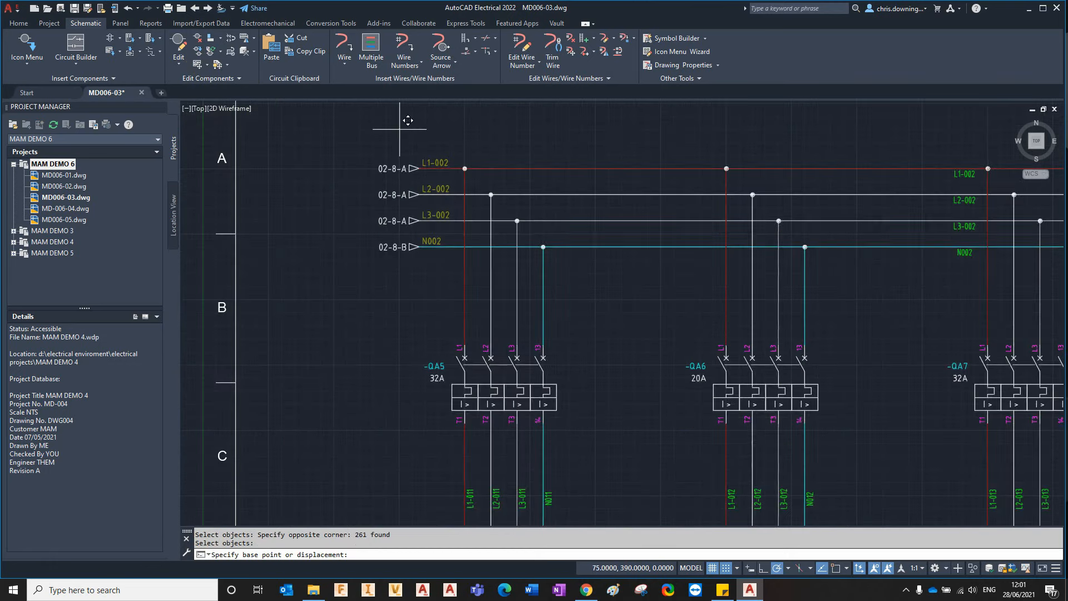
{"action": "left_click", "coordinate": [406, 118]}
{"action": "left_click", "coordinate": [341, 115]}
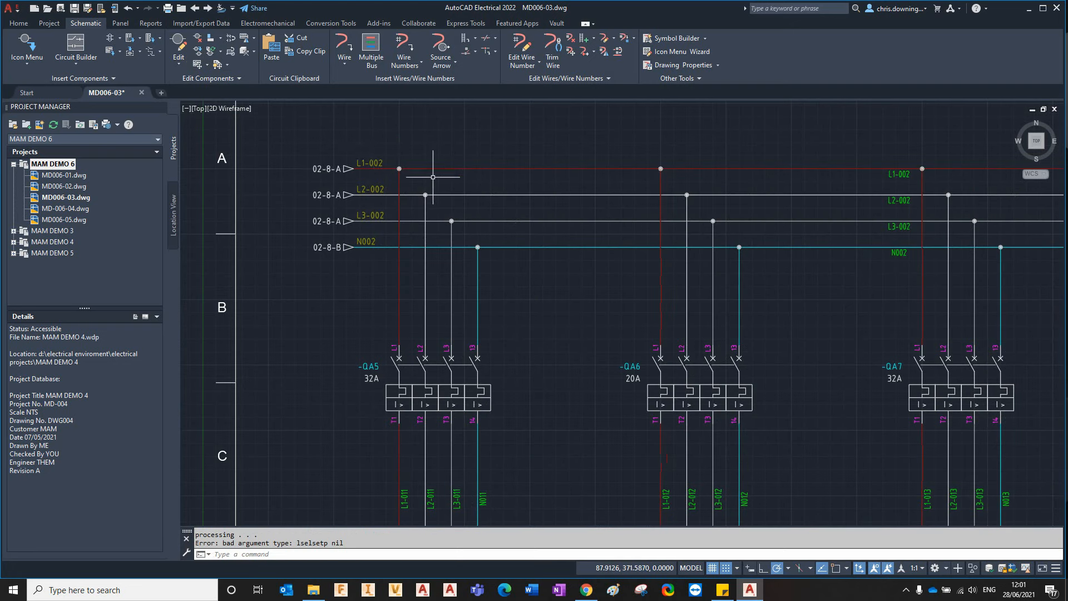
{"action": "scroll", "coordinate": [433, 177], "scroll_direction": "down", "scroll_amount": 4}
{"action": "middle_click_drag", "start_coordinate": [853, 278], "coordinate": [802, 267]}
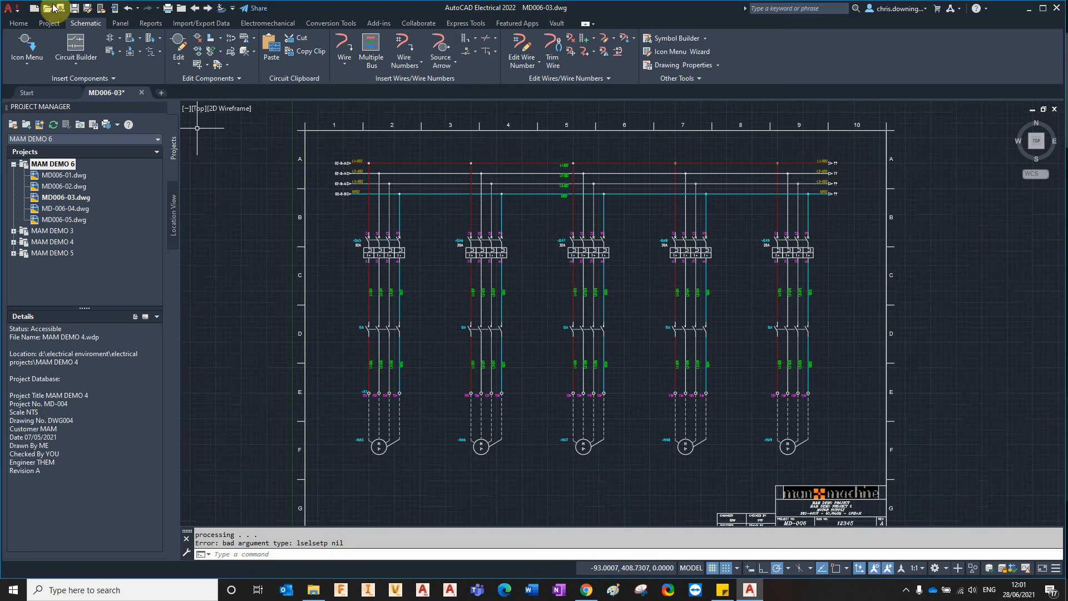
- Go to drawing MD-006-04 and draw a four-wire horizontal bus about 65 units long with 10-unit spacing, starting in column 1 of row A
{"action": "left_click", "coordinate": [208, 8]}
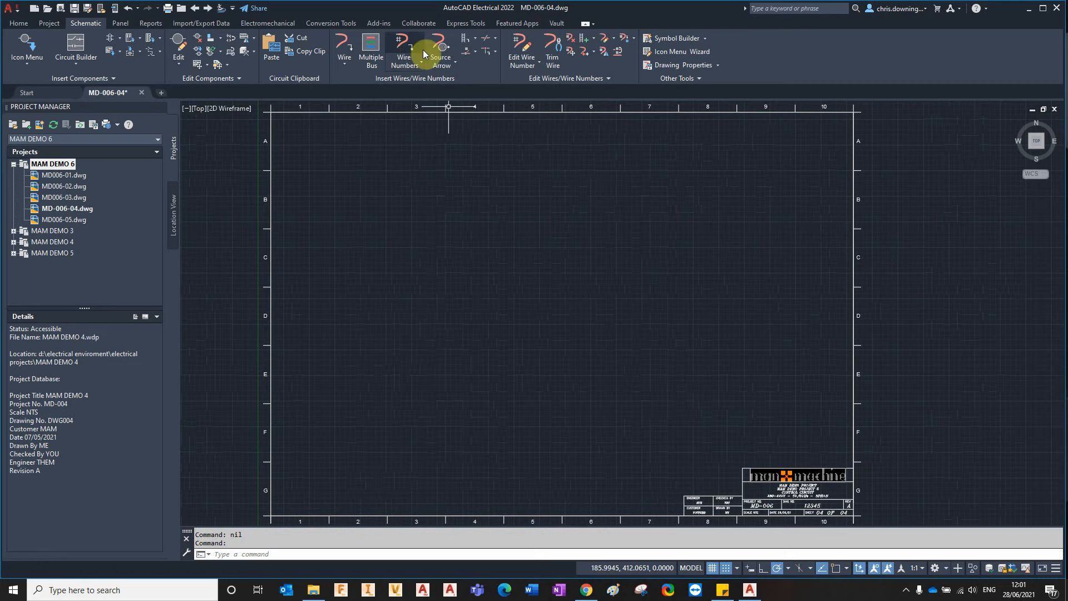
{"action": "left_click", "coordinate": [372, 53]}
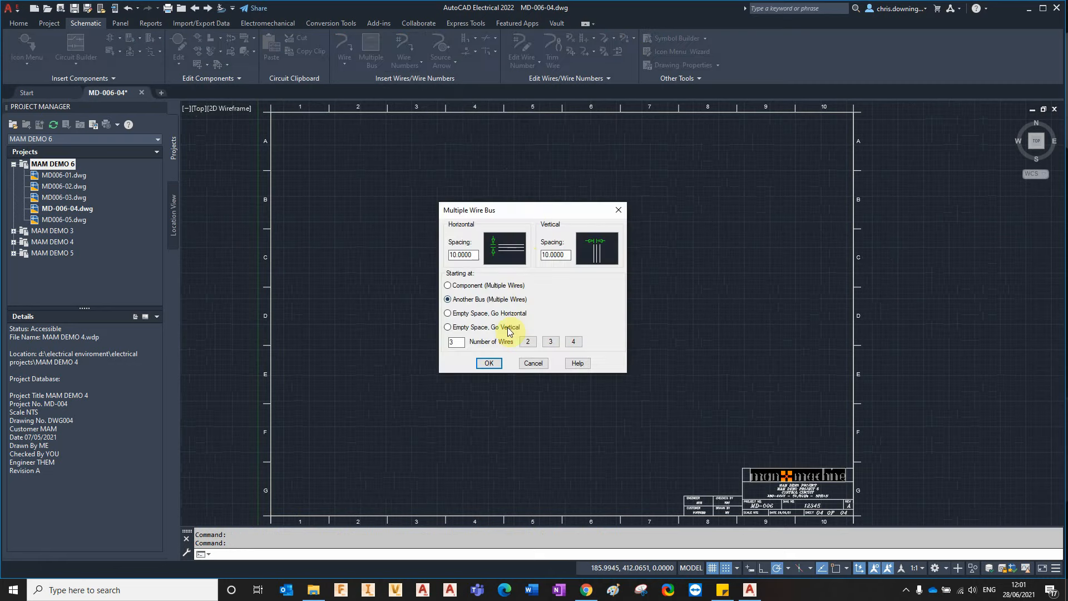
{"action": "left_click", "coordinate": [576, 344]}
{"action": "left_click", "coordinate": [490, 363]}
{"action": "left_click", "coordinate": [310, 145]}
{"action": "left_click", "coordinate": [376, 154]}
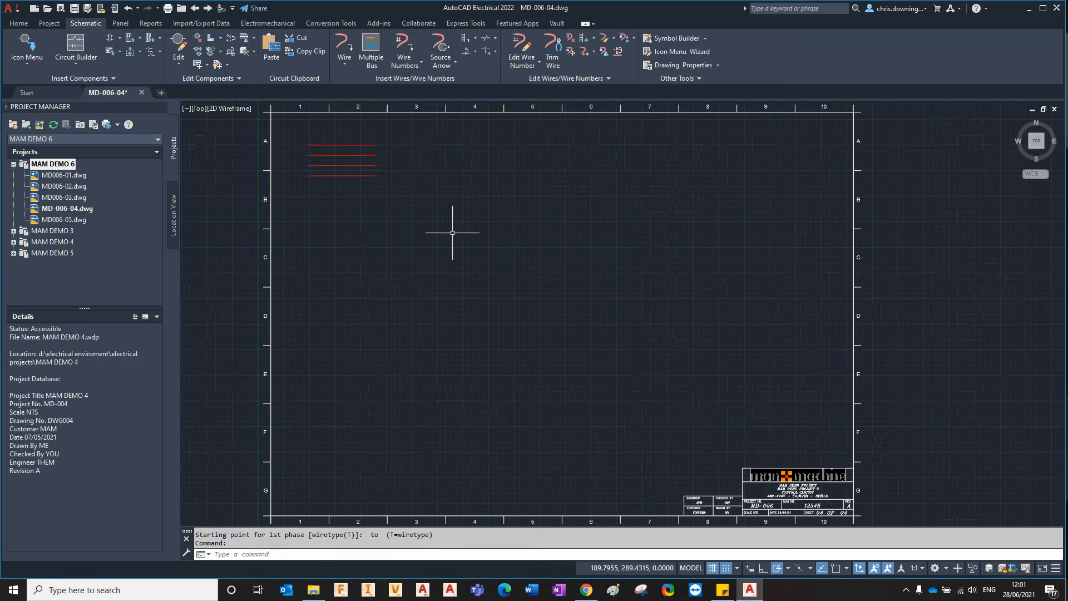
- Insert a destination signal arrow at the incoming end of the uppermost bus wire, linked to project source code SIG-L22
{"action": "left_click", "coordinate": [450, 104]}
{"action": "scroll", "coordinate": [298, 133], "scroll_direction": "up", "scroll_amount": 2}
{"action": "left_click", "coordinate": [327, 163]}
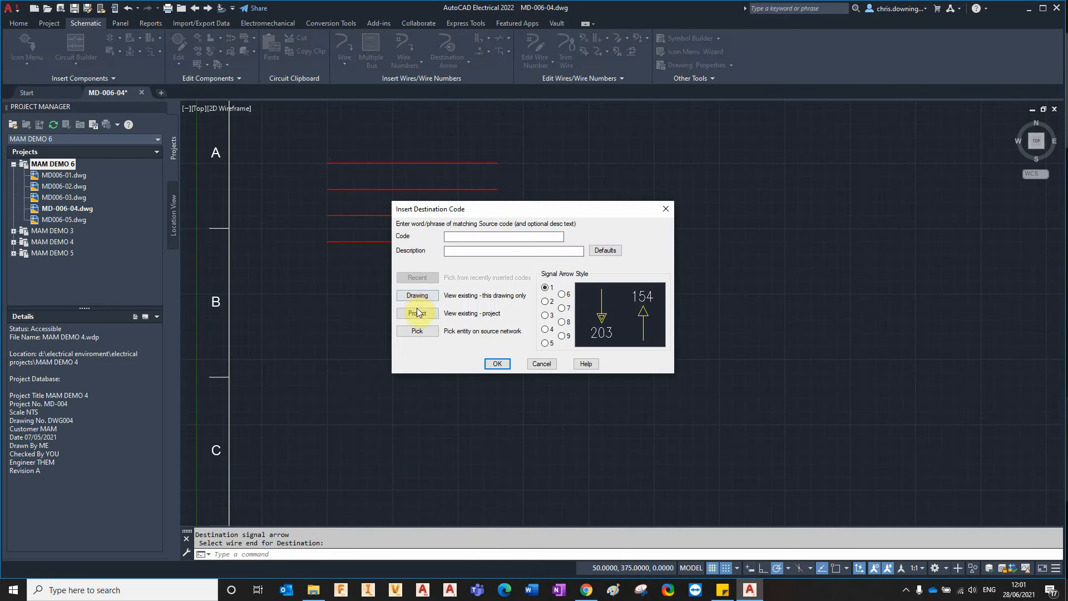
{"action": "left_click", "coordinate": [416, 309]}
{"action": "left_click", "coordinate": [473, 234]}
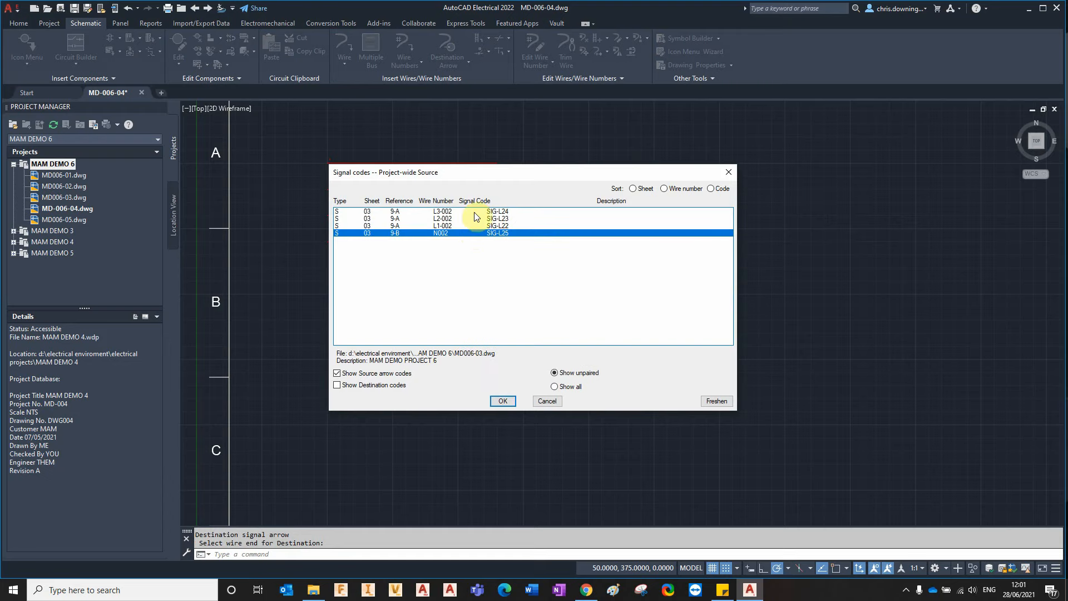
{"action": "left_click", "coordinate": [462, 226]}
{"action": "left_click", "coordinate": [511, 402]}
{"action": "left_click", "coordinate": [498, 364]}
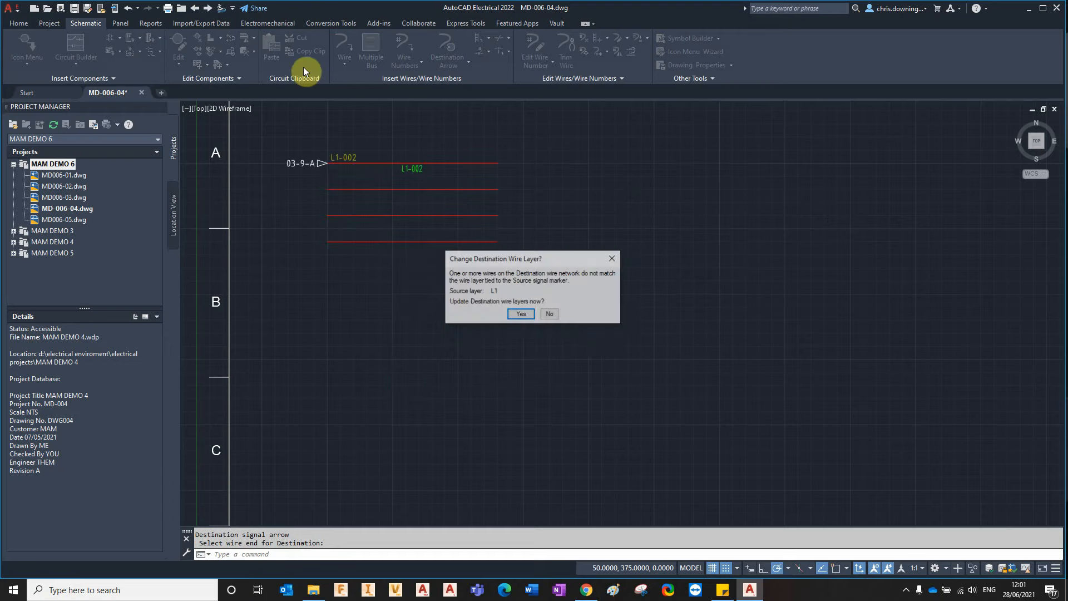
- Accept the L1 layer update, and insert a destination arrow on the second bus wire linked to SIG-L23, updating its layer to L2
{"action": "left_click", "coordinate": [521, 316]}
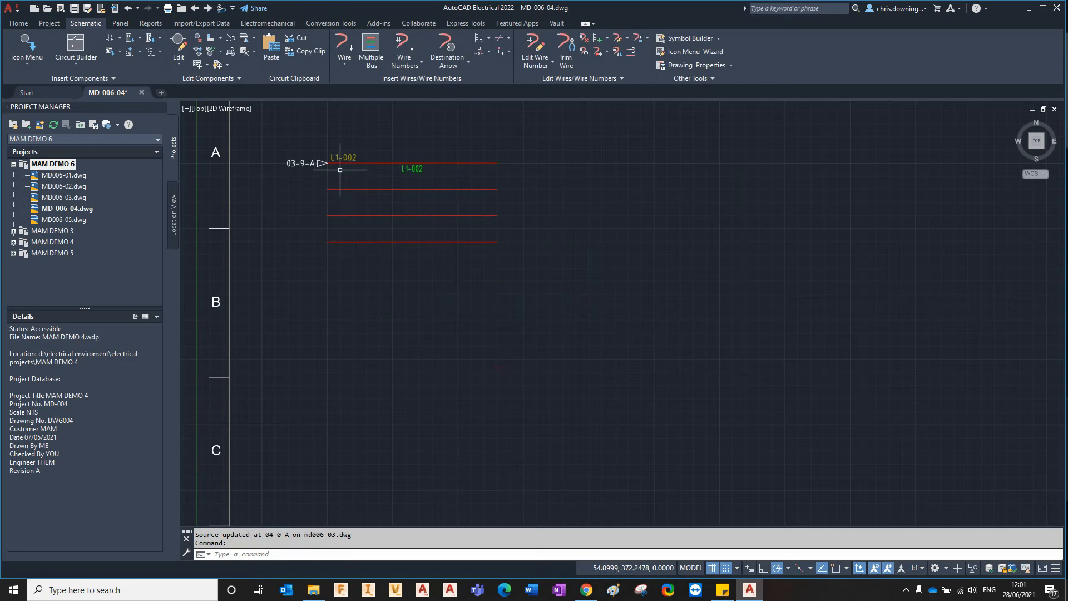
{"action": "key", "text": "Return"}
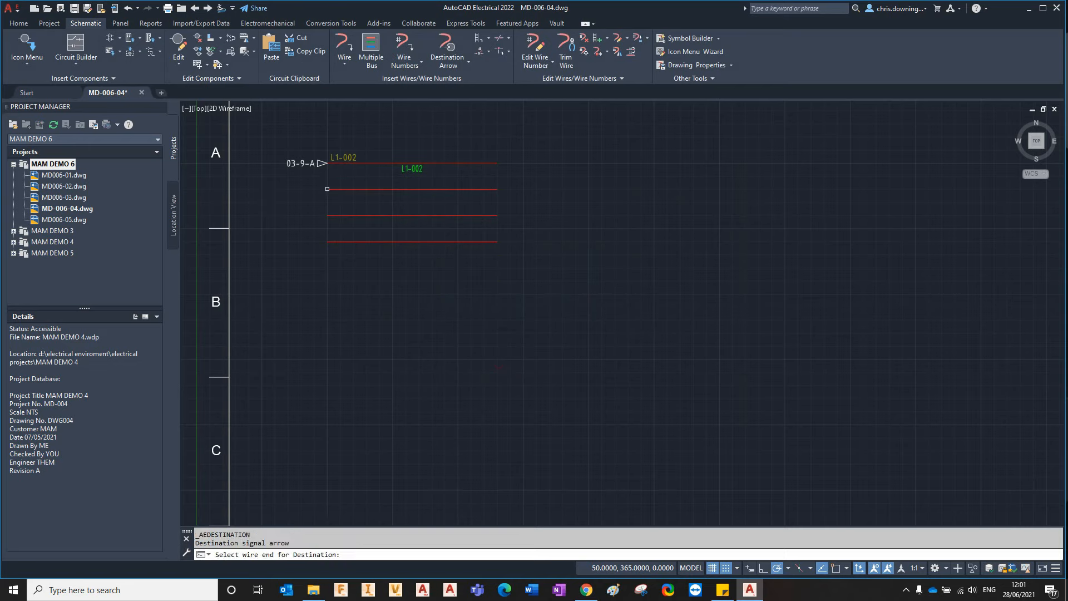
{"action": "left_click", "coordinate": [327, 188]}
{"action": "left_click", "coordinate": [420, 311]}
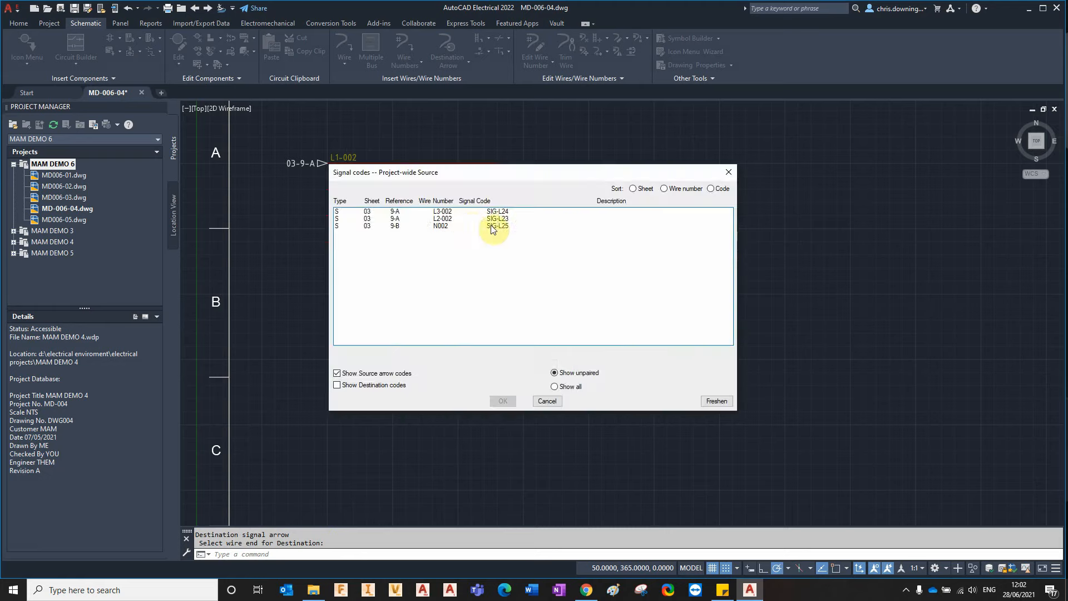
{"action": "left_click", "coordinate": [471, 218]}
{"action": "left_click", "coordinate": [501, 402]}
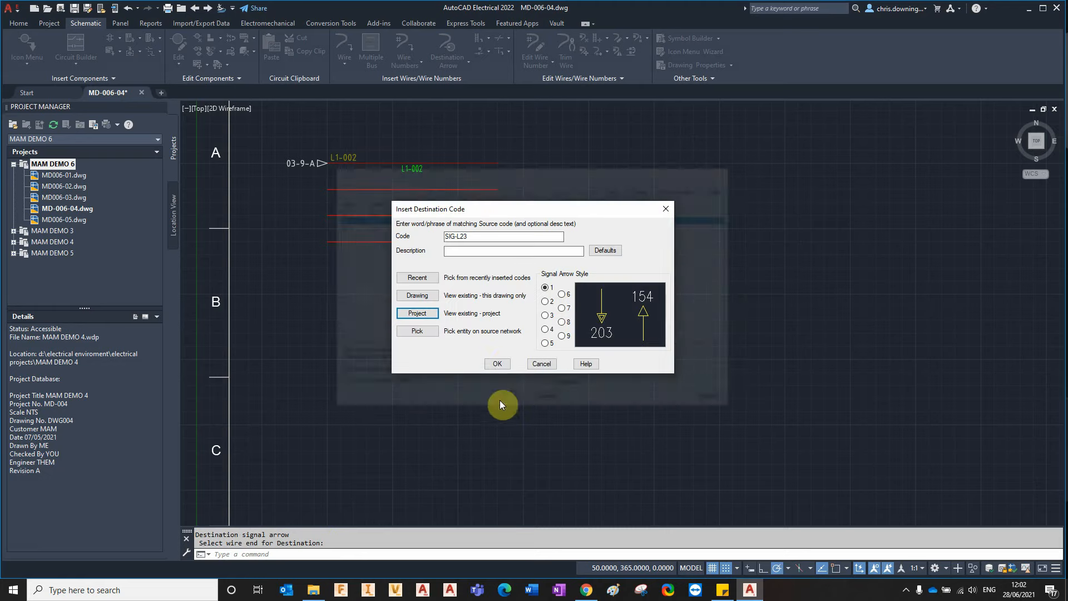
{"action": "left_click", "coordinate": [498, 362]}
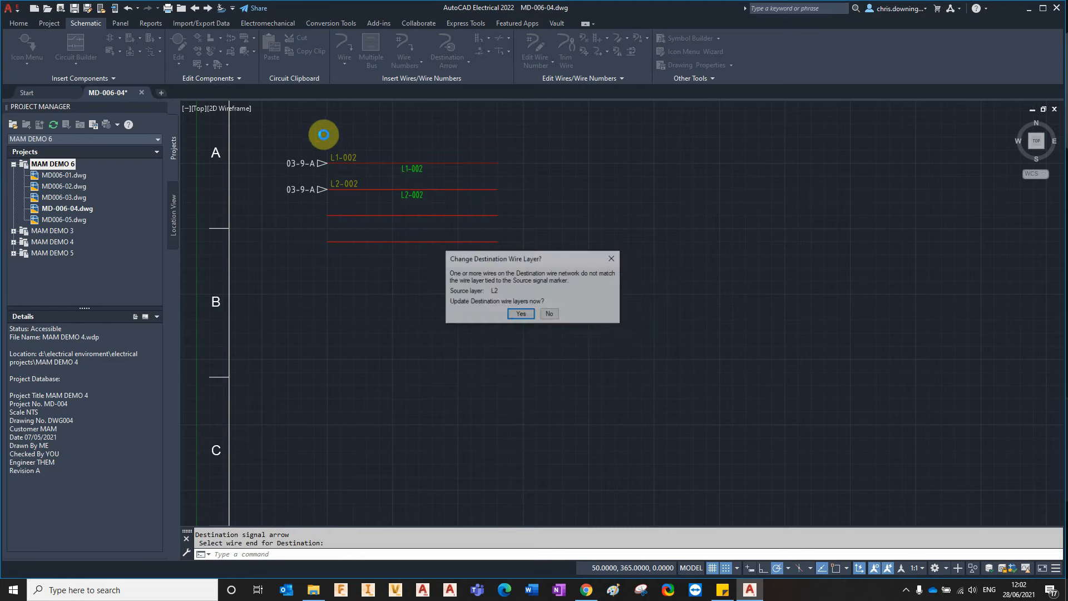
{"action": "left_click", "coordinate": [522, 314]}
- Insert a destination signal arrow at the incoming end of the third bus wire, linked to SIG-L24, and update the wire layer to match
{"action": "key", "text": "Return"}
{"action": "left_click", "coordinate": [328, 216]}
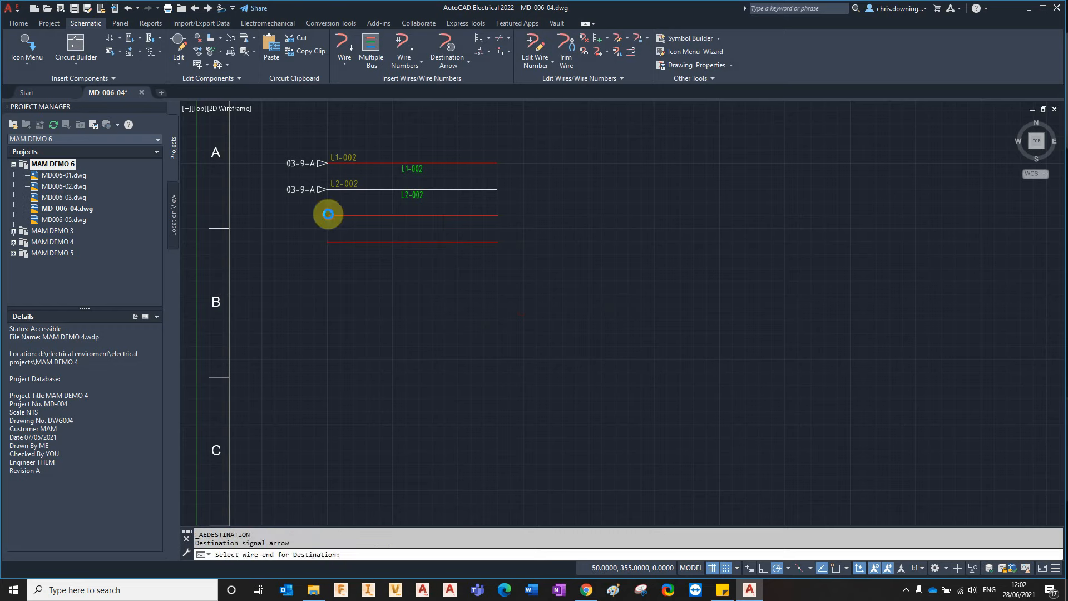
{"action": "left_click", "coordinate": [413, 313]}
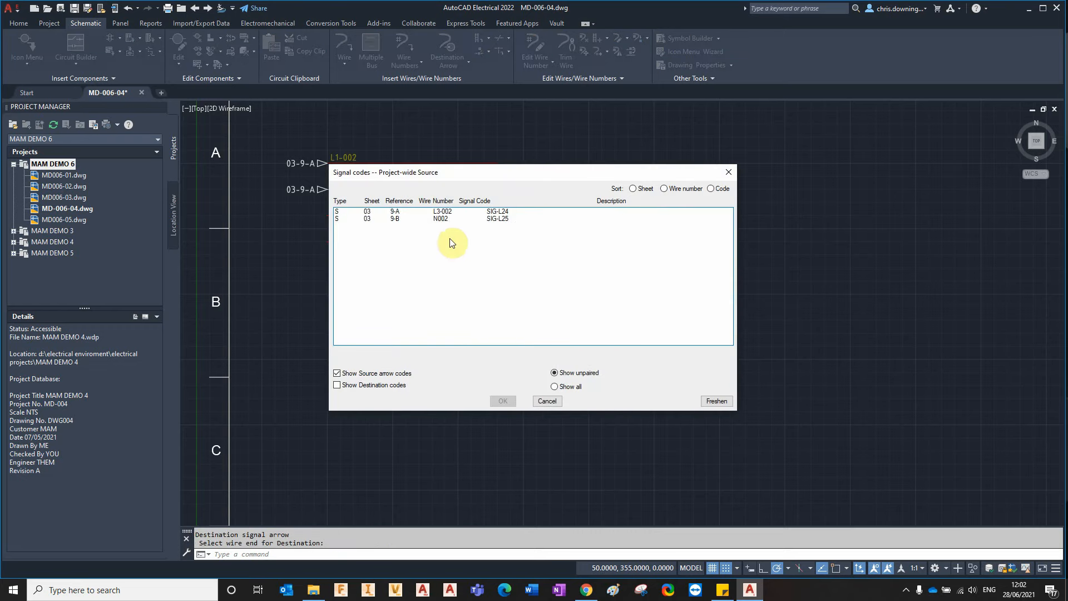
{"action": "left_click", "coordinate": [465, 212]}
{"action": "left_click", "coordinate": [503, 401]}
{"action": "left_click", "coordinate": [500, 363]}
{"action": "left_click", "coordinate": [521, 314]}
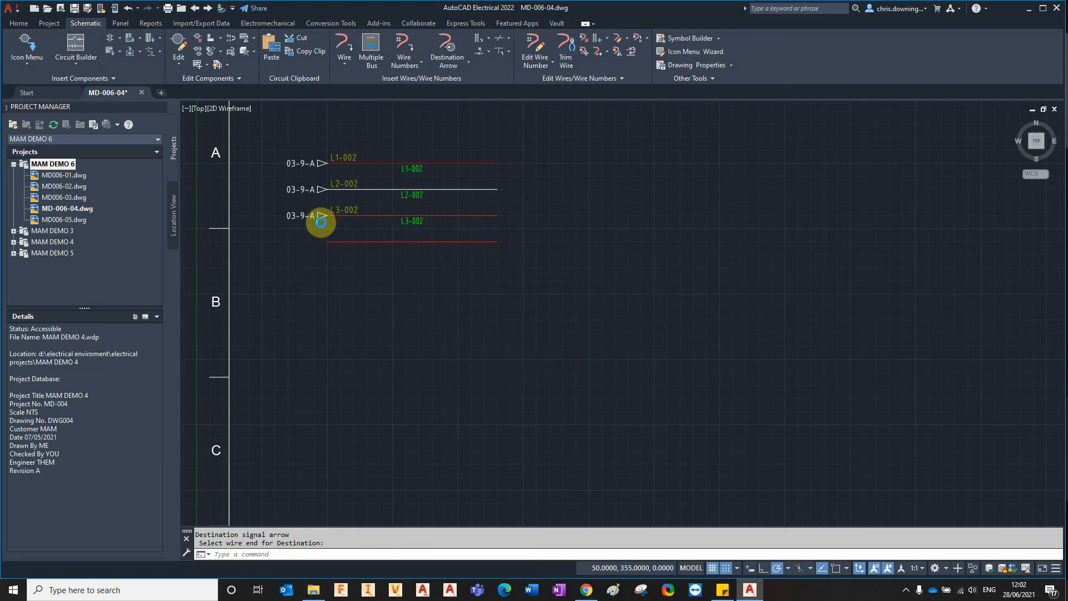
- Insert a destination signal arrow on the lowest bus wire, linked to project source code SIG-L25, and update its wire layer to N
{"action": "left_click", "coordinate": [319, 241]}
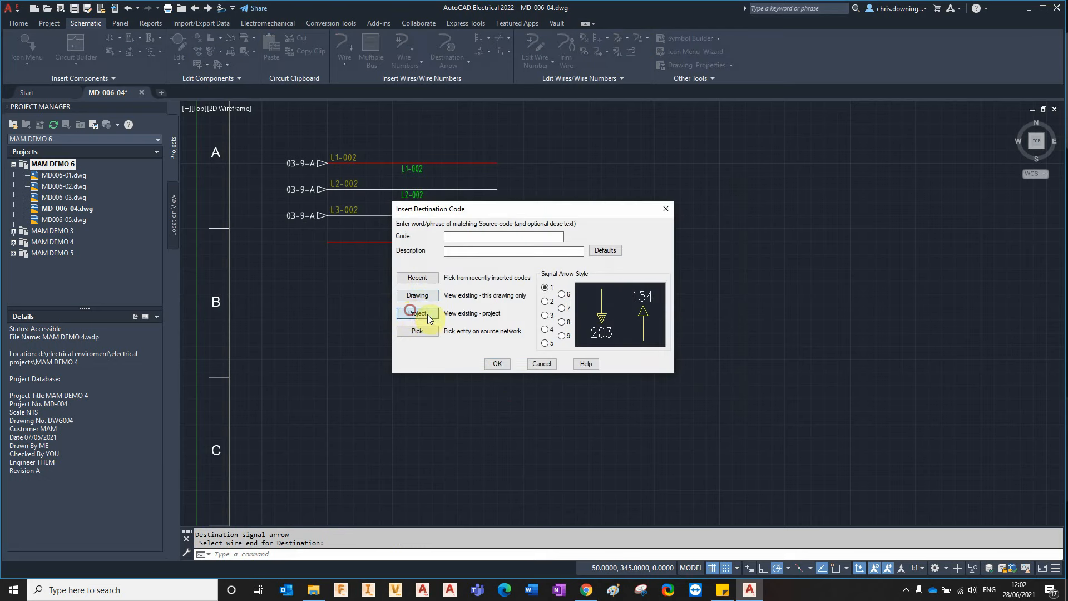
{"action": "left_click", "coordinate": [418, 313]}
{"action": "left_click", "coordinate": [501, 211]}
{"action": "left_click", "coordinate": [507, 402]}
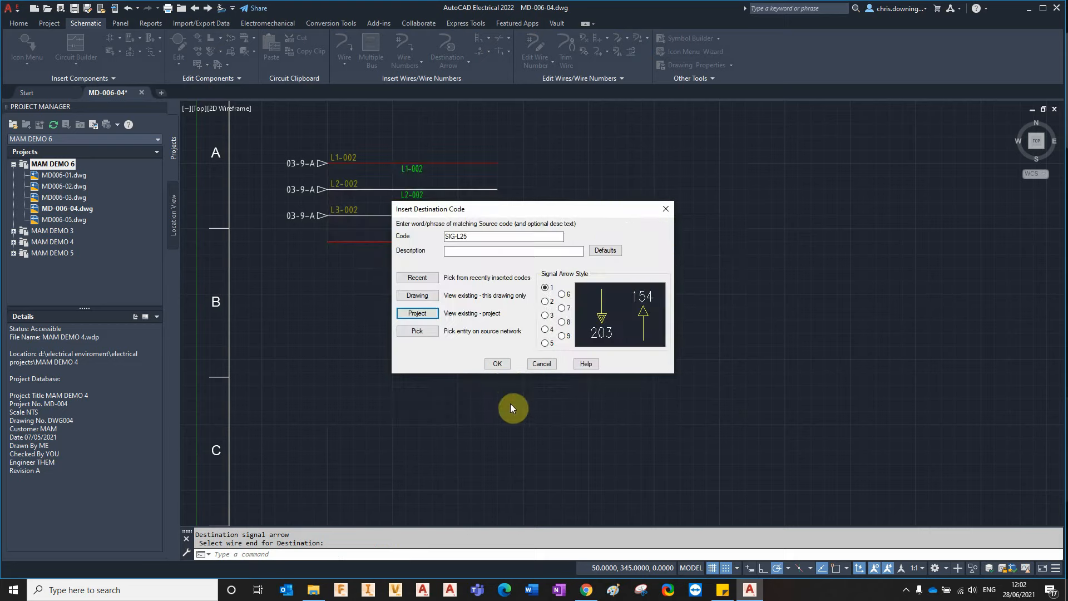
{"action": "left_click", "coordinate": [496, 364]}
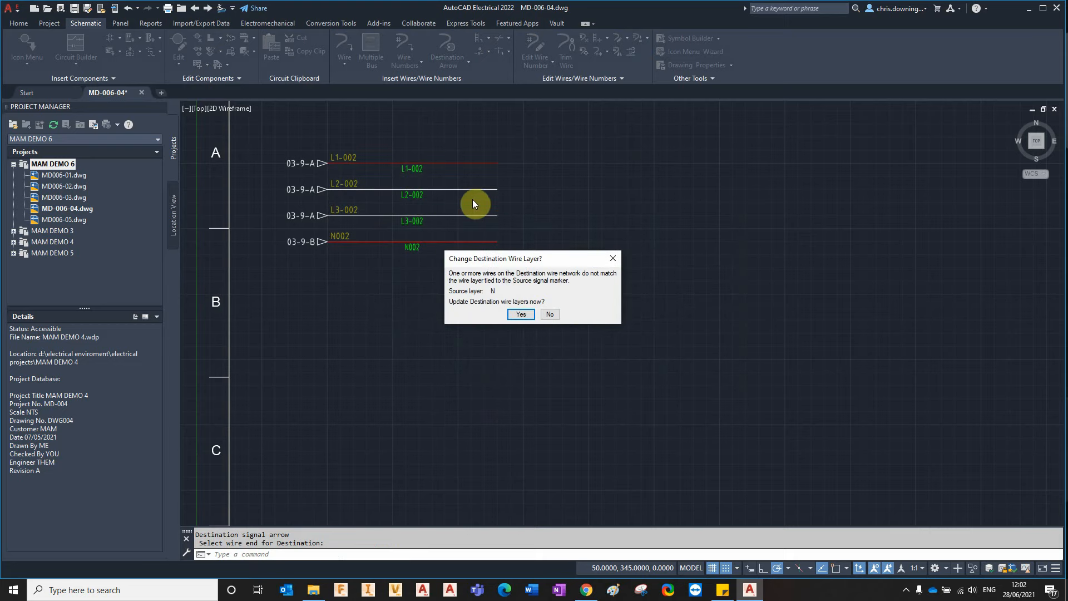
{"action": "left_click", "coordinate": [521, 314]}
- Open the recent drawing MAMD001-04, which contains the control circuit
{"action": "middle_click_drag", "start_coordinate": [783, 273], "coordinate": [635, 201]}
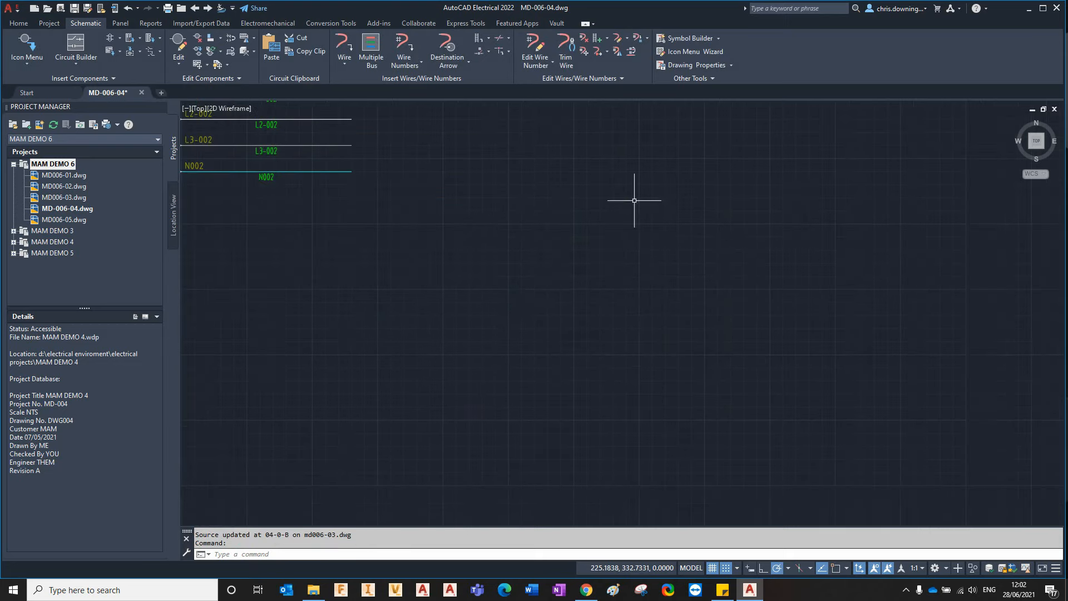
{"action": "middle_click", "coordinate": [632, 197]}
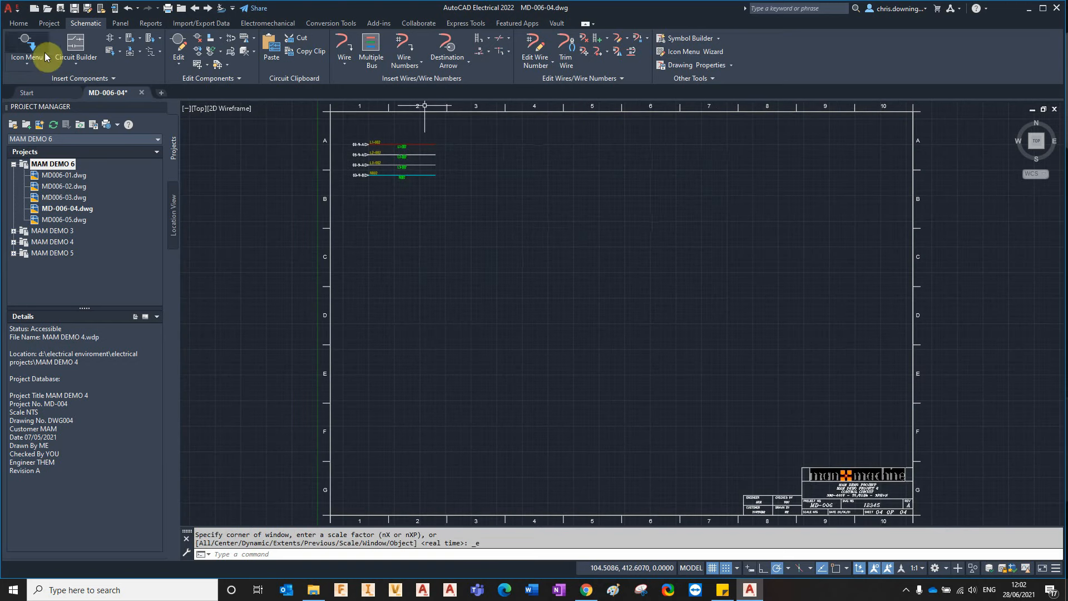
{"action": "left_click", "coordinate": [64, 94]}
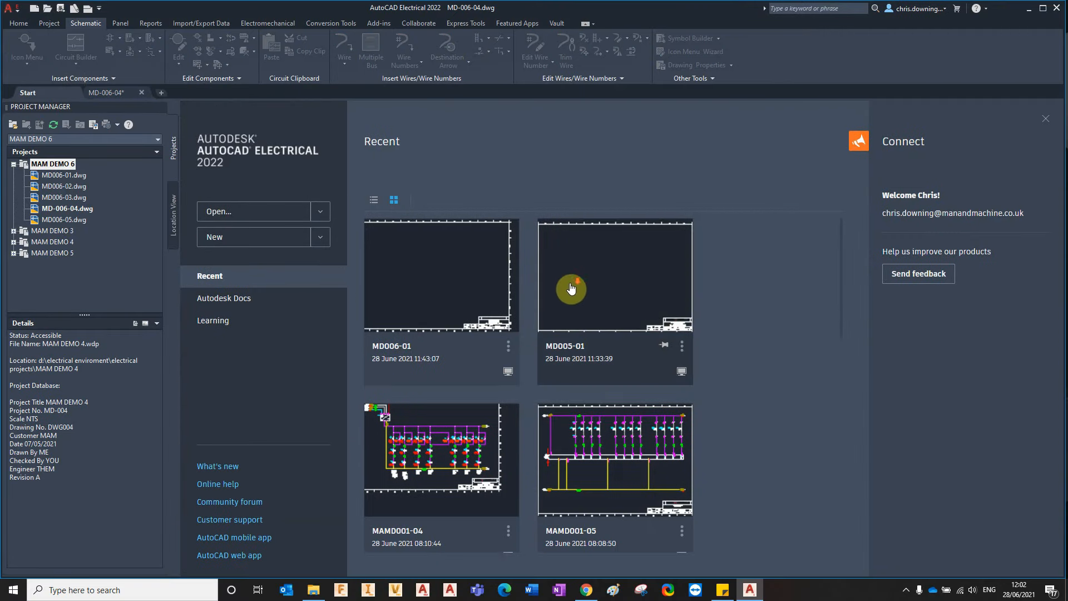
{"action": "scroll", "coordinate": [640, 286], "scroll_direction": "down", "scroll_amount": 4}
{"action": "scroll", "coordinate": [720, 318], "scroll_direction": "down", "scroll_amount": 5}
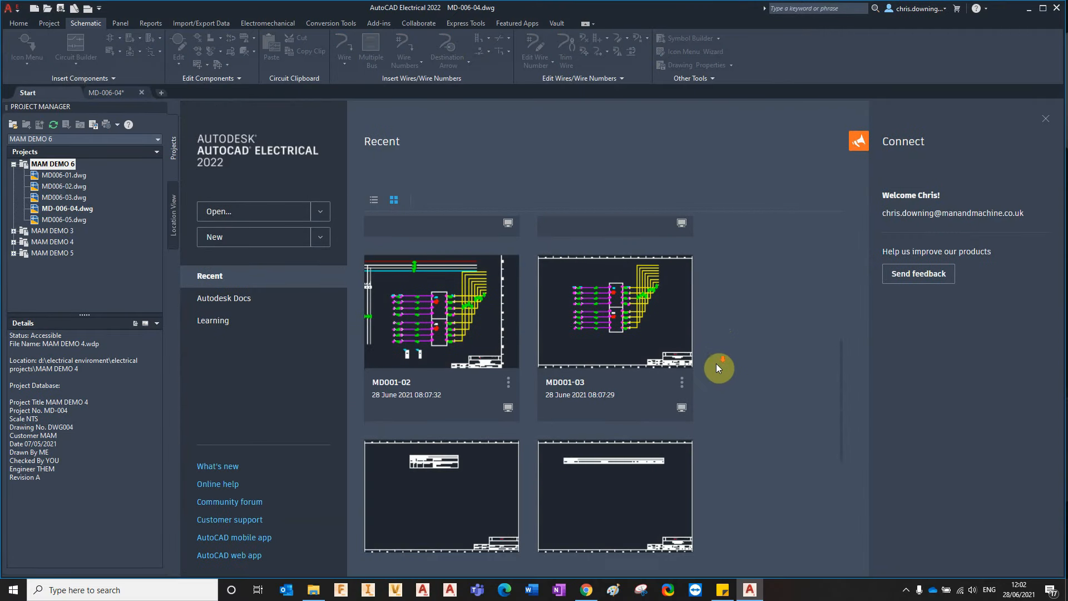
{"action": "scroll", "coordinate": [717, 361], "scroll_direction": "up", "scroll_amount": 8}
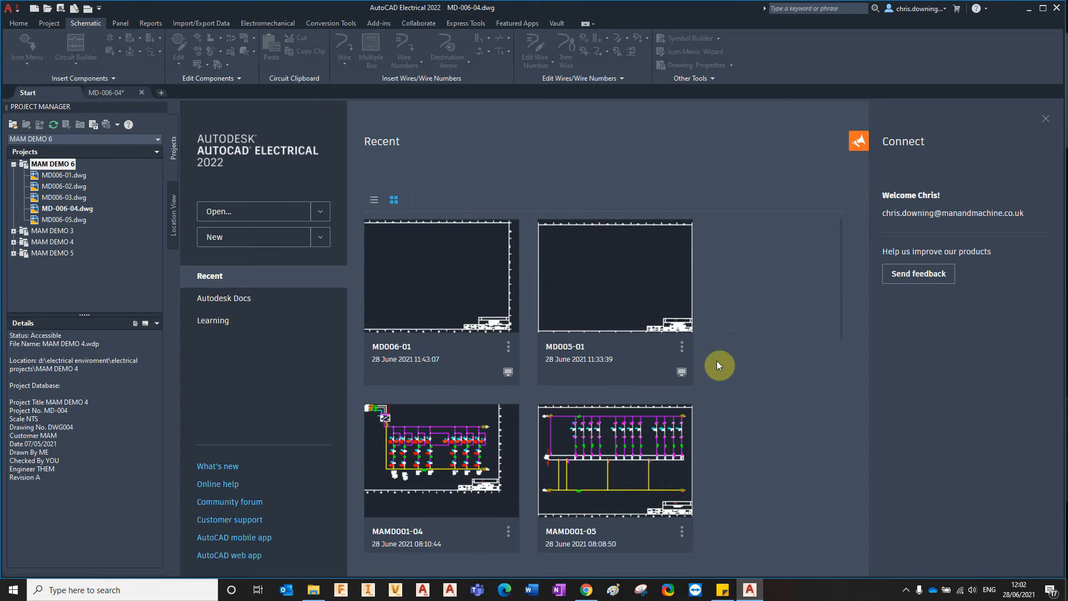
{"action": "left_click", "coordinate": [431, 445]}
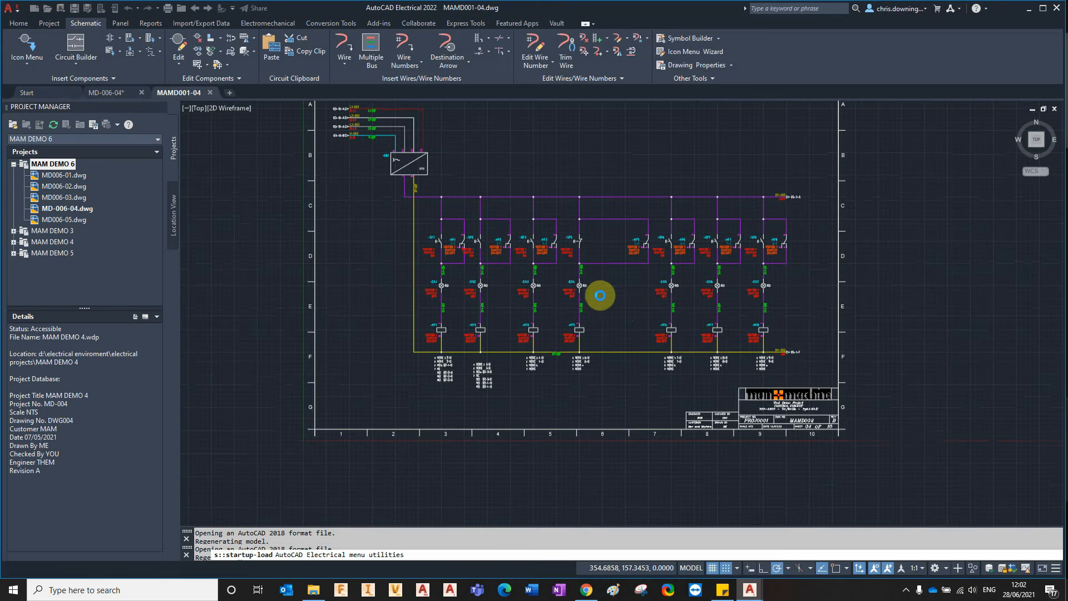
- Start Copy Clip with the base point on the N wire's corner above power supply -GB1, switching grid and snap off only for the pick
{"action": "middle_click_drag", "start_coordinate": [523, 233], "coordinate": [474, 271]}
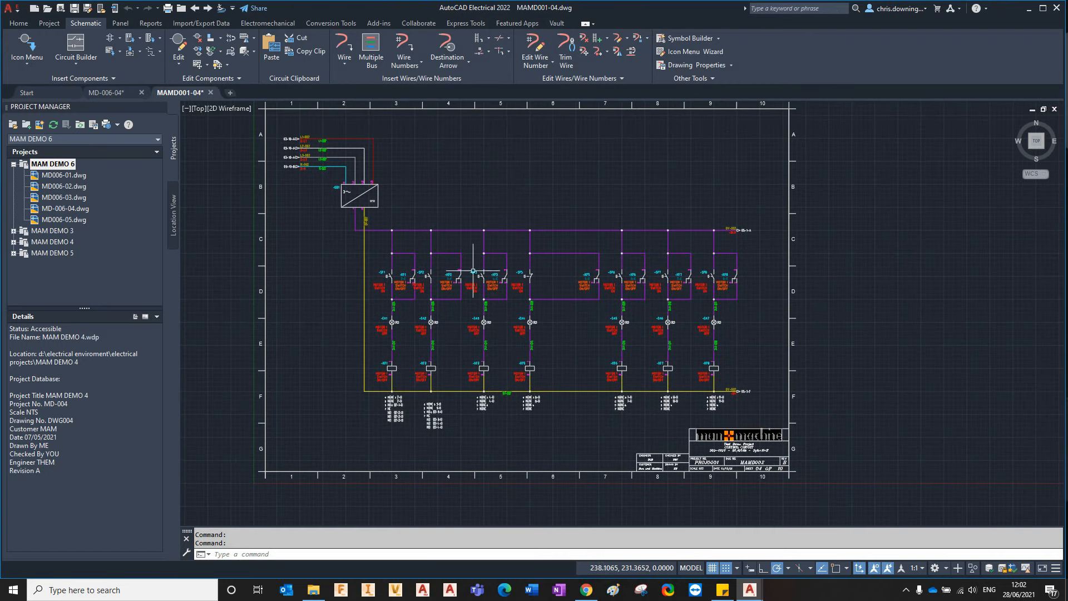
{"action": "left_click", "coordinate": [323, 55]}
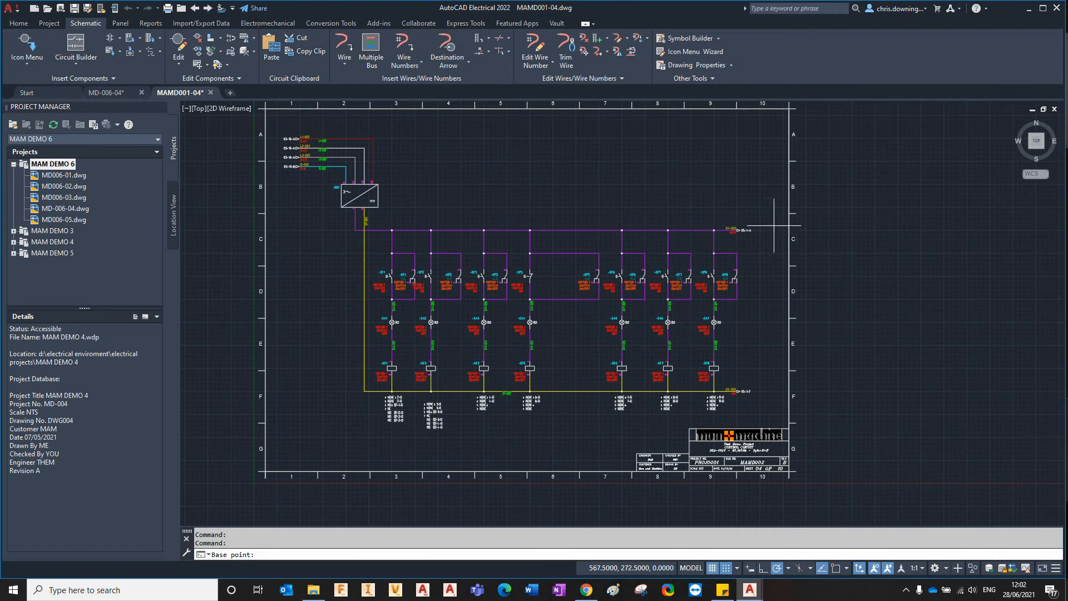
{"action": "scroll", "coordinate": [323, 133], "scroll_direction": "up", "scroll_amount": 4}
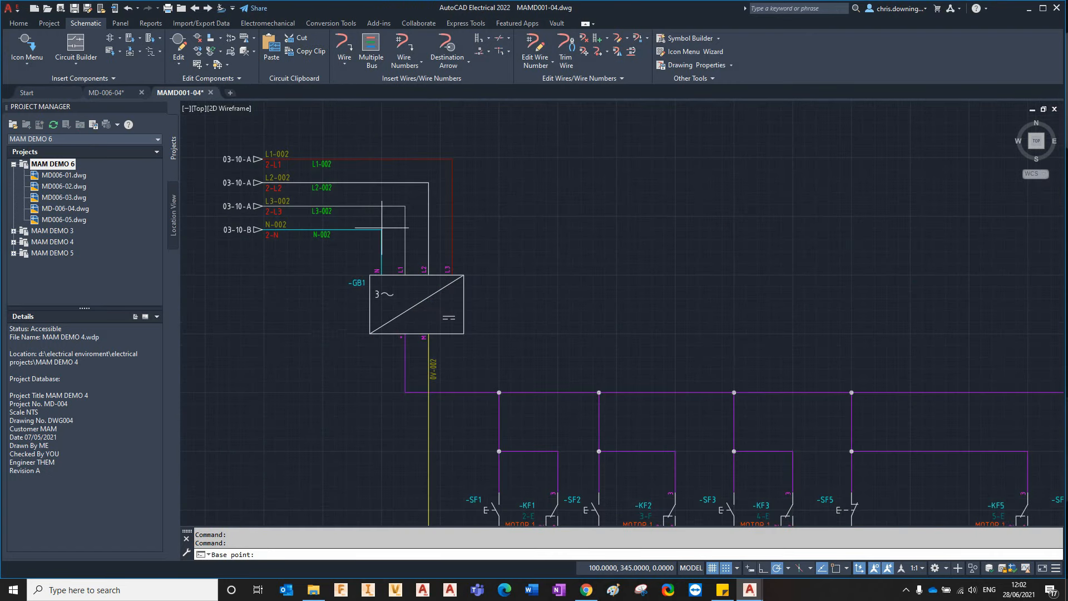
{"action": "scroll", "coordinate": [425, 192], "scroll_direction": "up", "scroll_amount": 4}
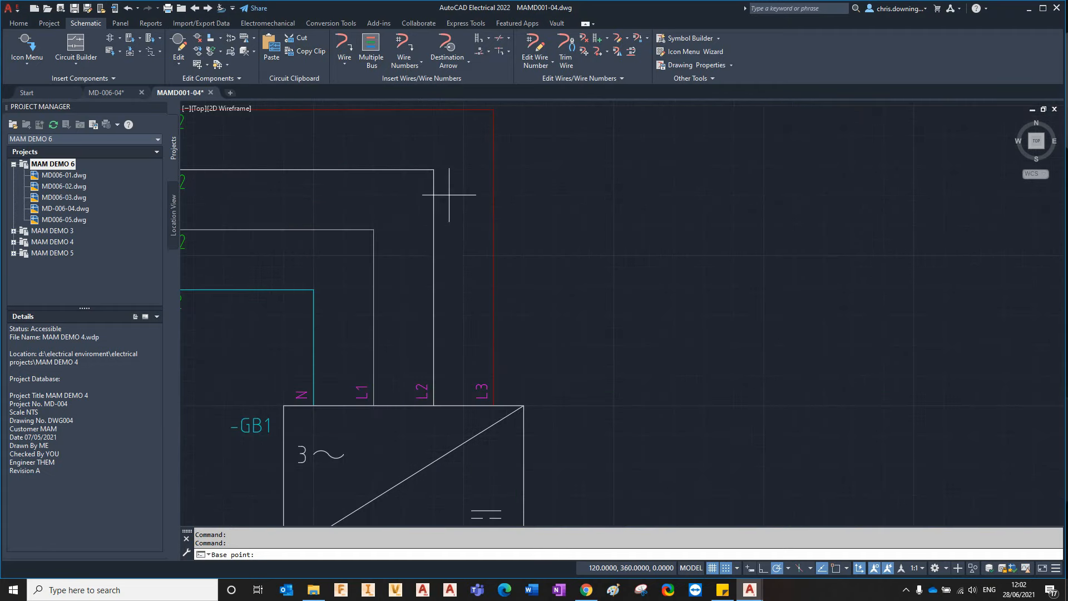
{"action": "right_click", "coordinate": [329, 299], "text": "shift"}
{"action": "left_click", "coordinate": [389, 363]}
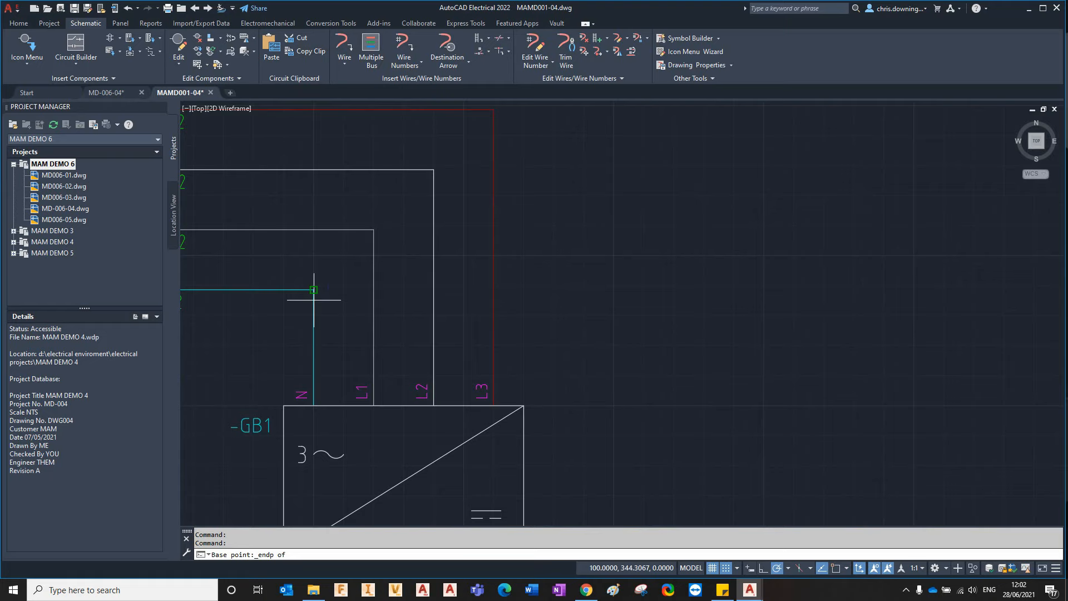
{"action": "left_click", "coordinate": [712, 568]}
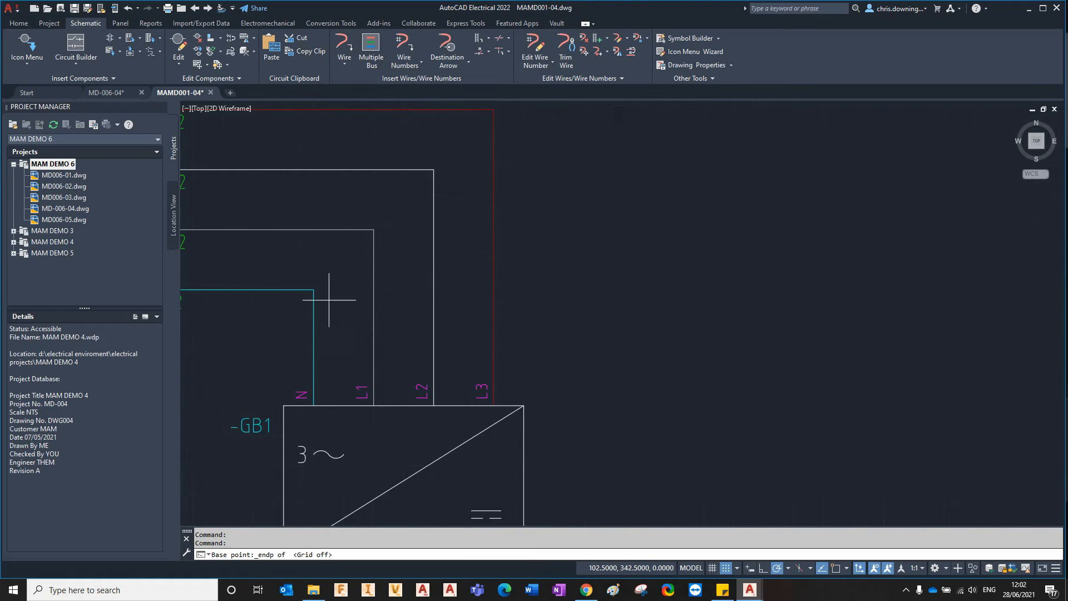
{"action": "left_click", "coordinate": [726, 567]}
{"action": "left_click", "coordinate": [314, 294]}
{"action": "left_click", "coordinate": [724, 568]}
- Copy the whole control circuit with power supply -GB1 and its vertical incoming wires, leaving out the horizontal feed wires and their signal arrows
{"action": "scroll", "coordinate": [565, 358], "scroll_direction": "down", "scroll_amount": 8}
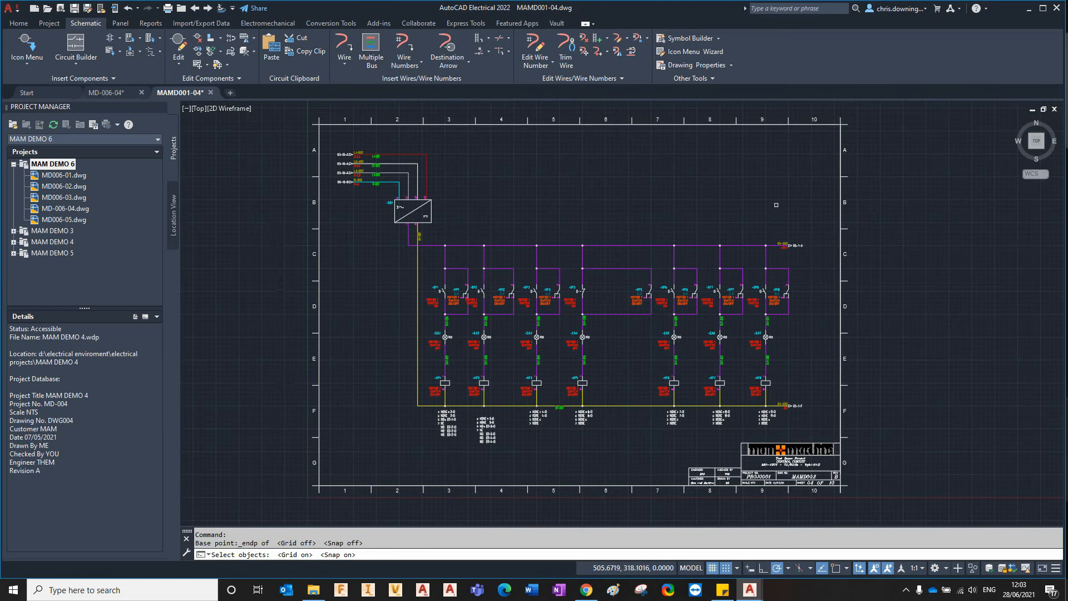
{"action": "left_click", "coordinate": [347, 449]}
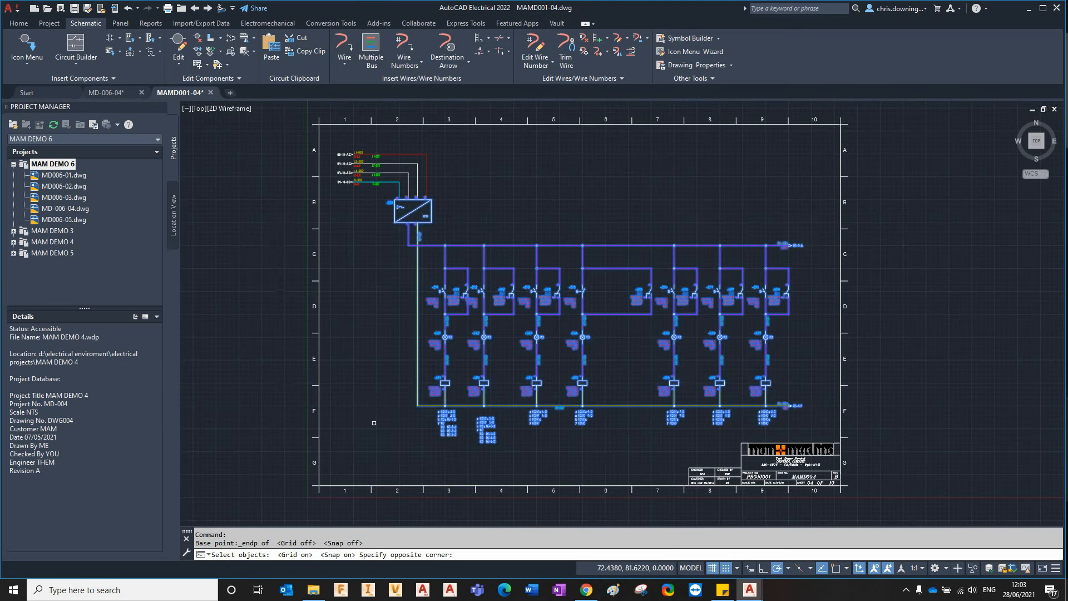
{"action": "scroll", "coordinate": [379, 173], "scroll_direction": "up", "scroll_amount": 5}
{"action": "left_click", "coordinate": [523, 210]}
{"action": "left_click", "coordinate": [428, 224]}
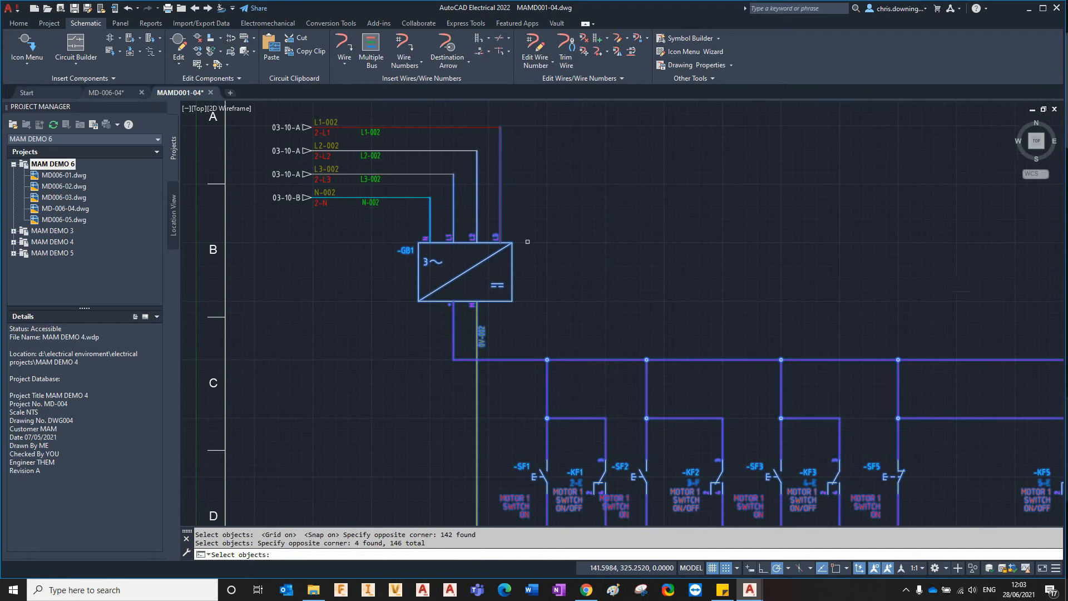
{"action": "scroll", "coordinate": [458, 175], "scroll_direction": "down", "scroll_amount": 5}
{"action": "key", "text": "Return"}
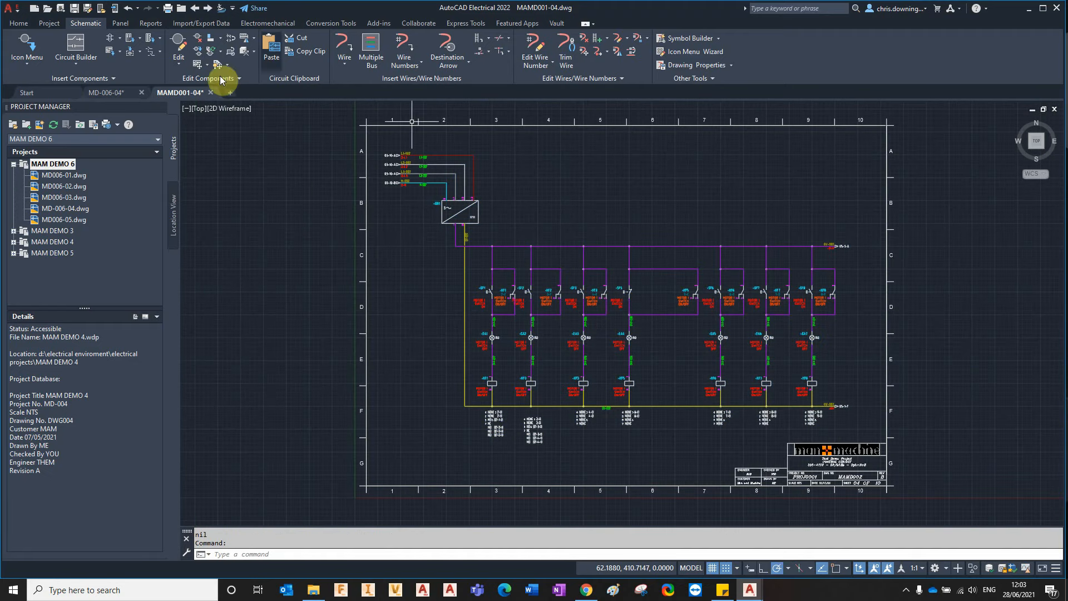
- Close MAMD001-04 without saving and paste the circuit into MD-006-04 at scale 1.000, inserting it on the N bus wire at 100, 345
{"action": "left_click", "coordinate": [211, 92]}
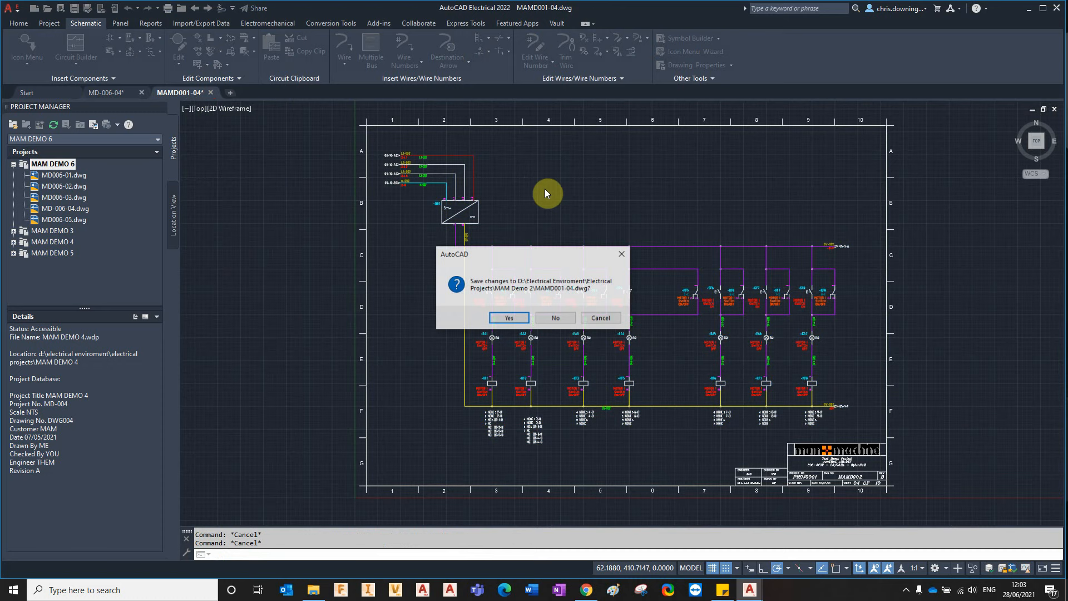
{"action": "left_click", "coordinate": [564, 313]}
{"action": "left_click", "coordinate": [271, 49]}
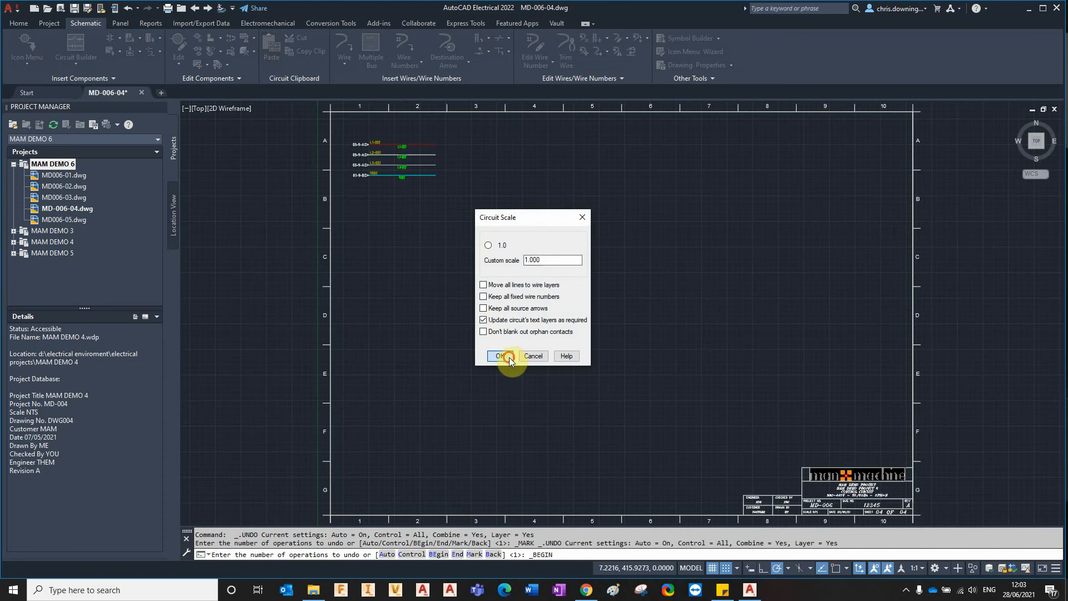
{"action": "left_click", "coordinate": [500, 356]}
{"action": "scroll", "coordinate": [440, 182], "scroll_direction": "up", "scroll_amount": 5}
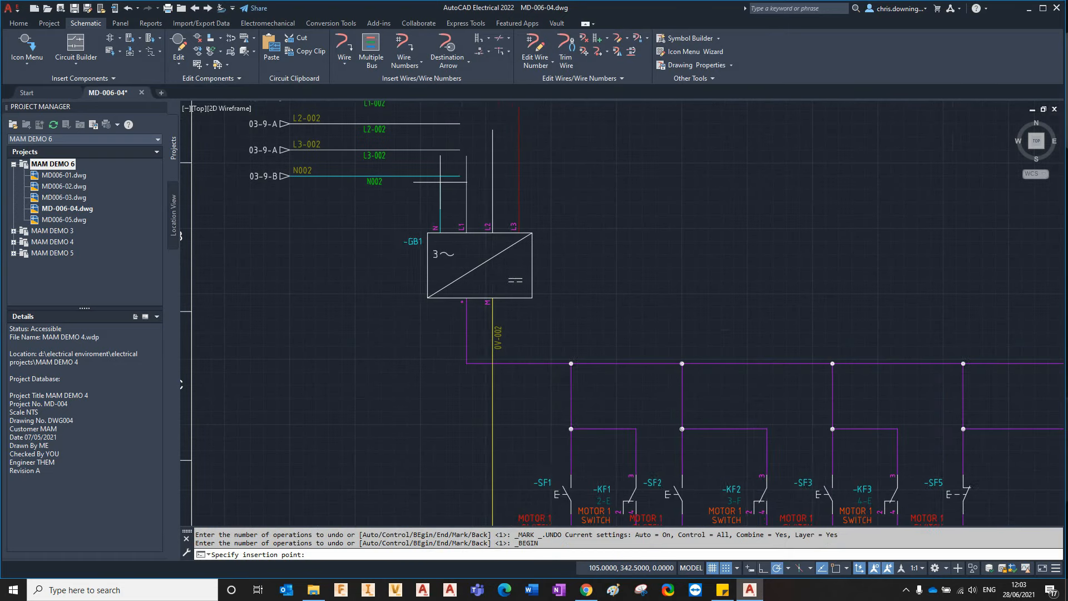
{"action": "scroll", "coordinate": [422, 176], "scroll_direction": "down", "scroll_amount": 4}
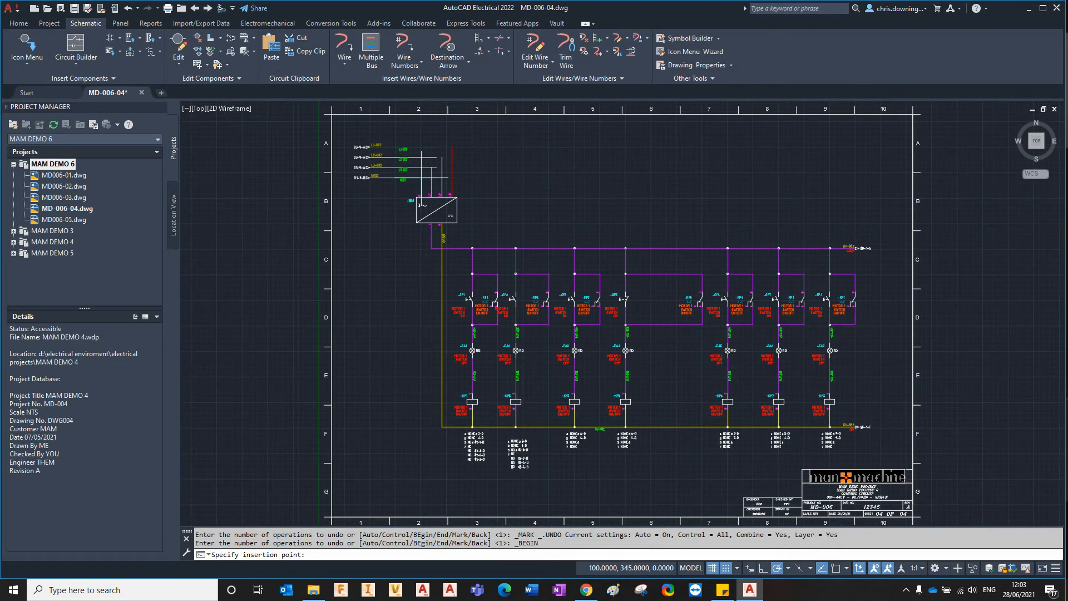
{"action": "scroll", "coordinate": [422, 177], "scroll_direction": "up", "scroll_amount": 4}
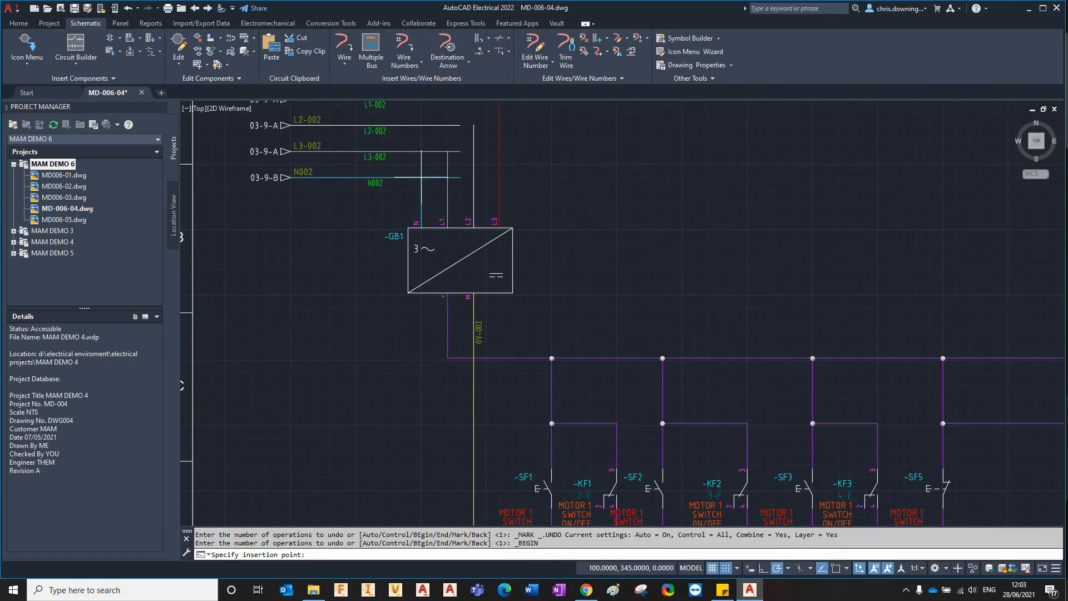
{"action": "left_click", "coordinate": [421, 178]}
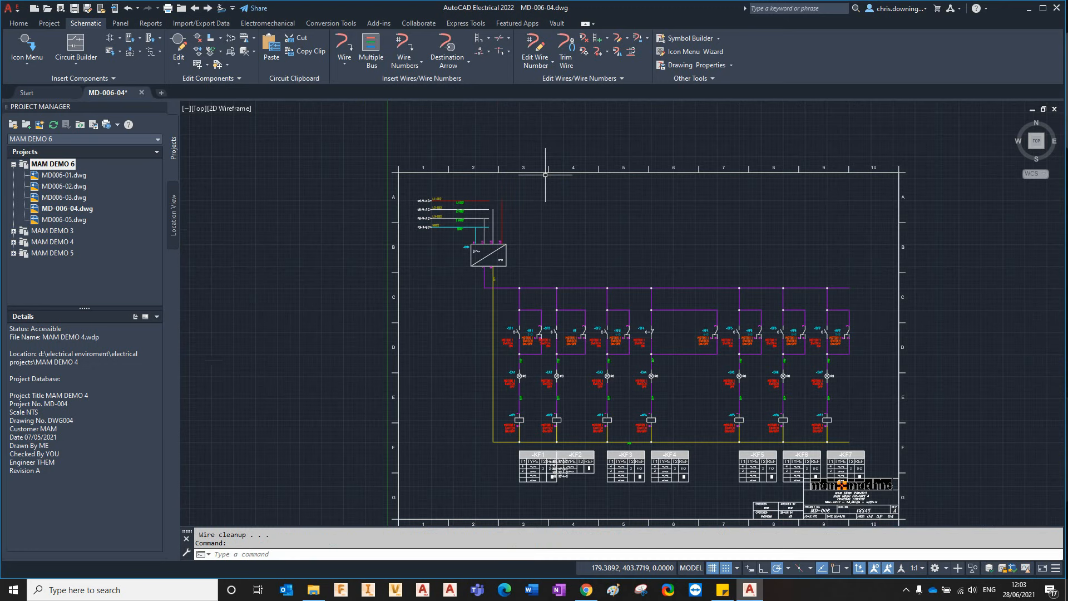
{"action": "middle_click_drag", "start_coordinate": [661, 294], "coordinate": [599, 243]}
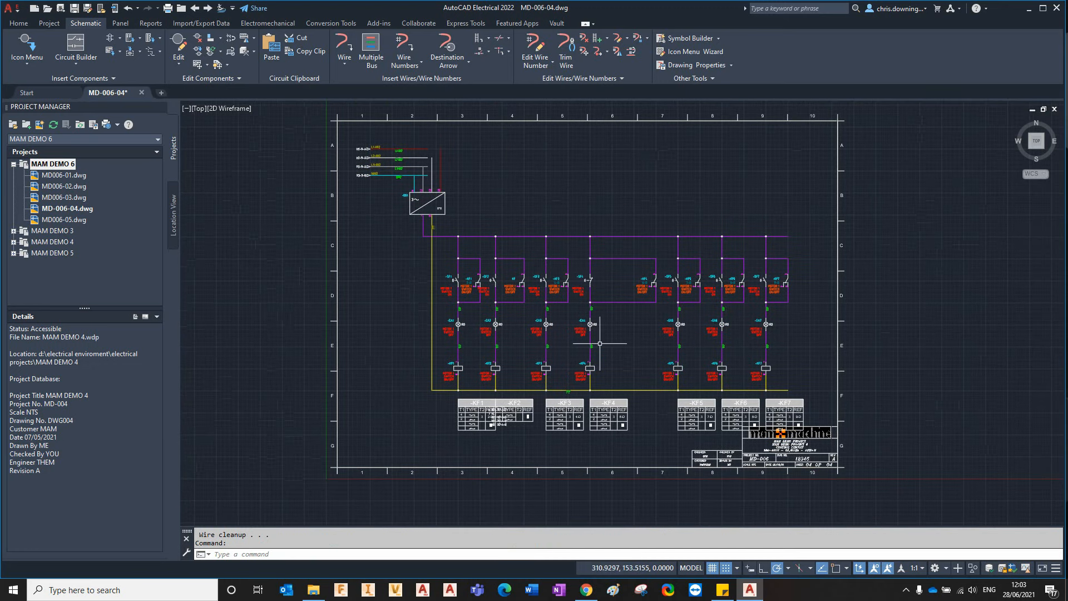
{"action": "scroll", "coordinate": [569, 433], "scroll_direction": "up", "scroll_amount": 2}
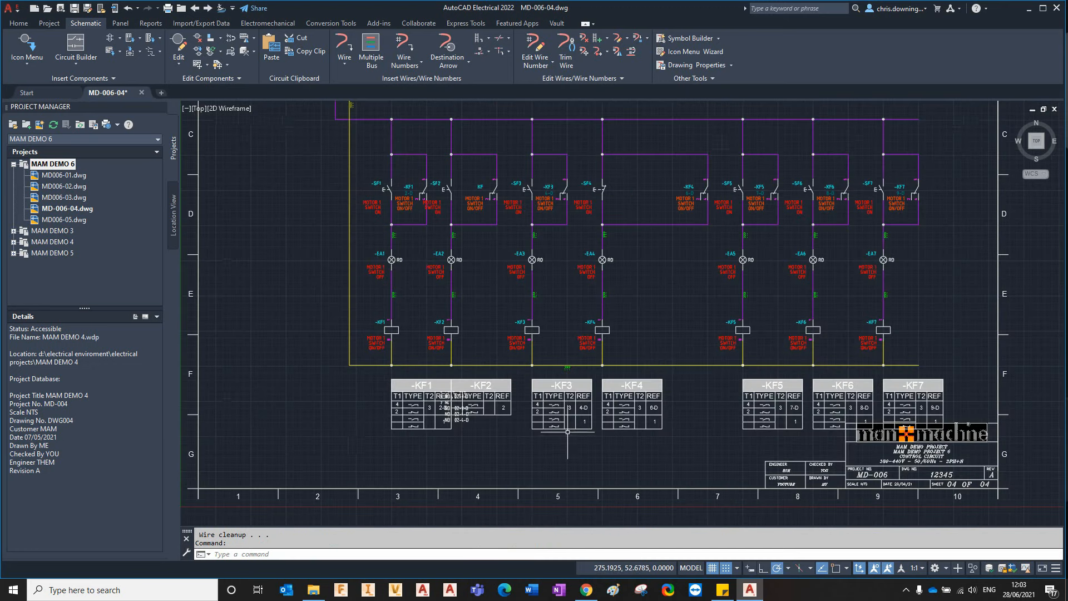
- Trim the overhanging ends of the N002 and L3-002 feed wires beyond their vertical wires into -GB1
{"action": "scroll", "coordinate": [568, 433], "scroll_direction": "down", "scroll_amount": 3}
{"action": "scroll", "coordinate": [435, 117], "scroll_direction": "up", "scroll_amount": 6}
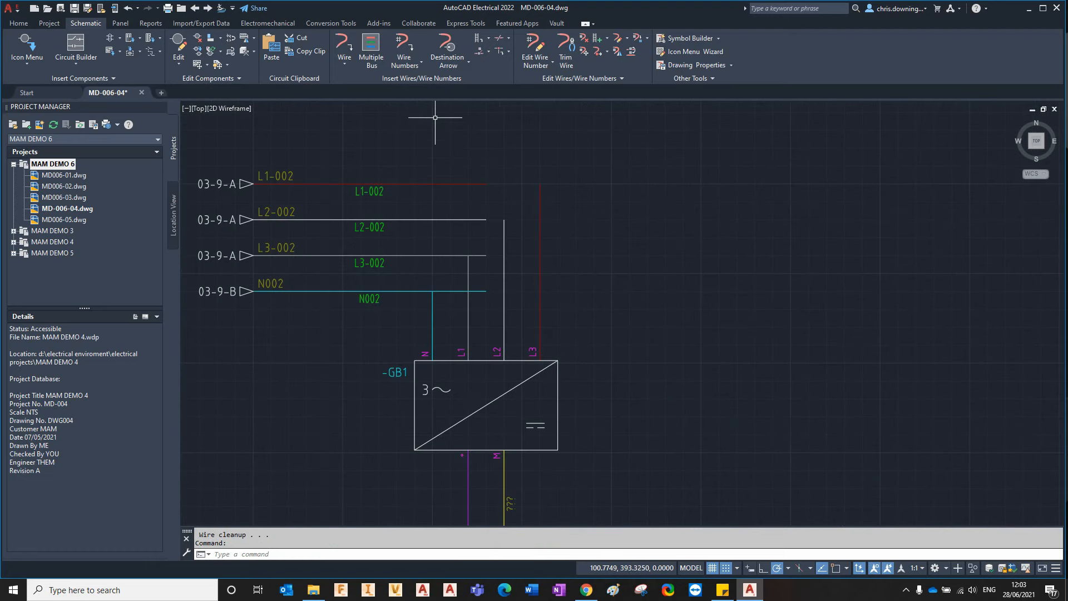
{"action": "left_click", "coordinate": [566, 49]}
{"action": "left_click", "coordinate": [473, 291]}
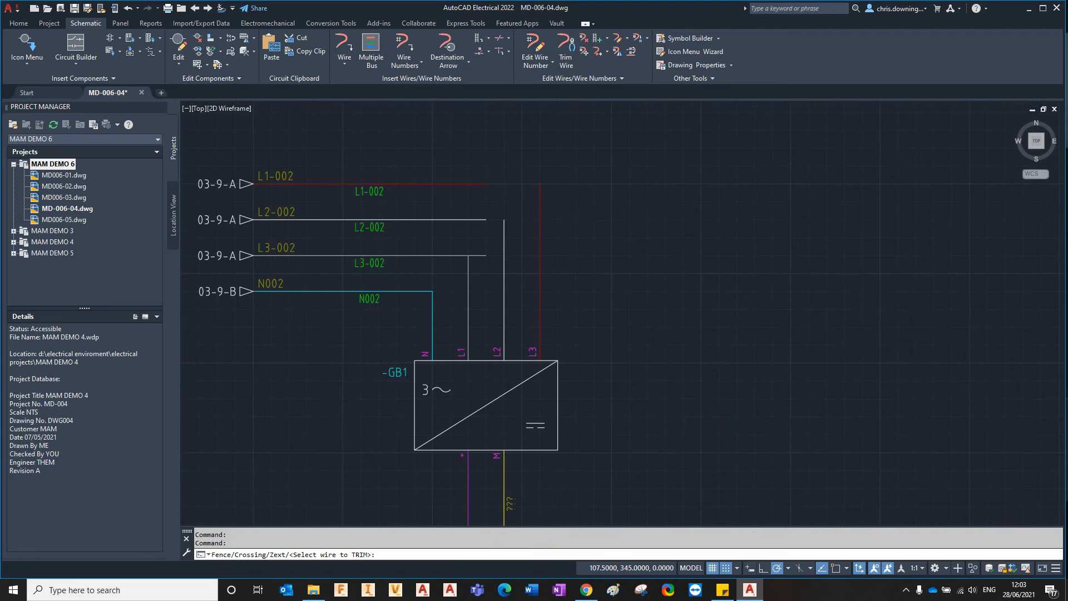
{"action": "left_click", "coordinate": [477, 255]}
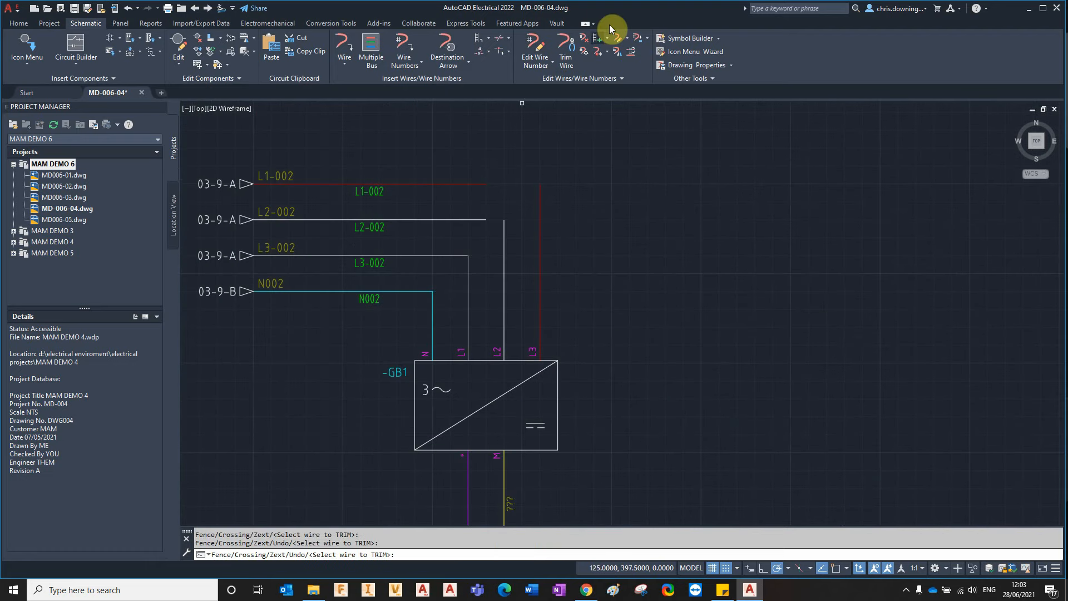
- Stretch the L1-002 and L2-002 feed wire ends to meet their vertical wires into power supply -GB1
{"action": "left_click", "coordinate": [608, 57]}
{"action": "left_click", "coordinate": [484, 220]}
{"action": "scroll", "coordinate": [517, 155], "scroll_direction": "down", "scroll_amount": 5}
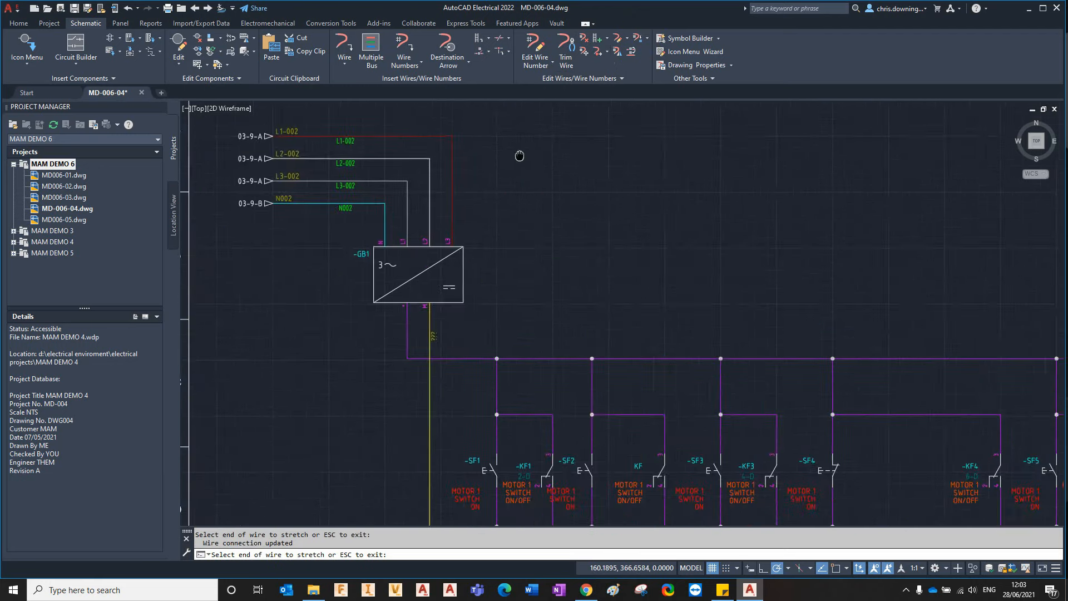
{"action": "key", "text": "Escape"}
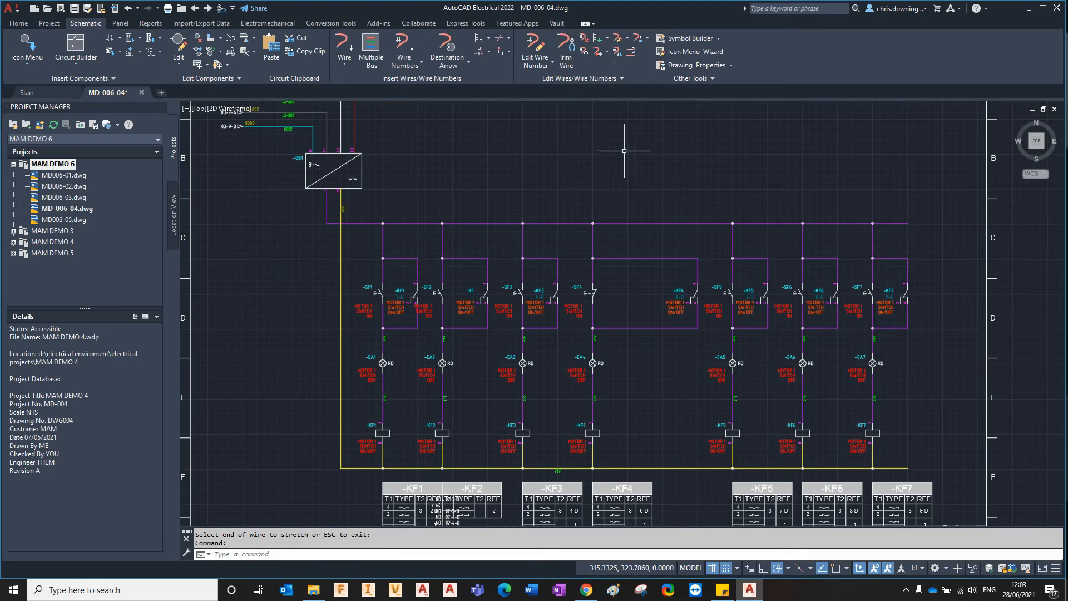
- Scoot the -KF4 contact branch leftward towards -SF4 so its loop is as narrow as the neighbouring ones
{"action": "left_click", "coordinate": [220, 38]}
{"action": "left_click", "coordinate": [221, 55]}
{"action": "scroll", "coordinate": [656, 228], "scroll_direction": "up", "scroll_amount": 2}
{"action": "left_click", "coordinate": [672, 299]}
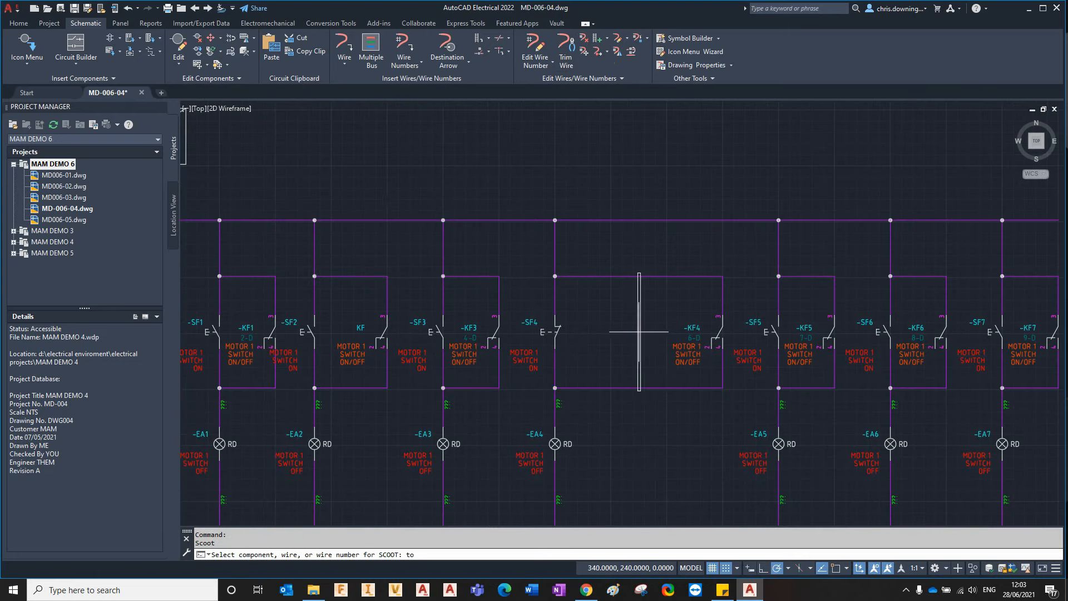
{"action": "left_click", "coordinate": [621, 281]}
{"action": "scroll", "coordinate": [653, 290], "scroll_direction": "down", "scroll_amount": 2}
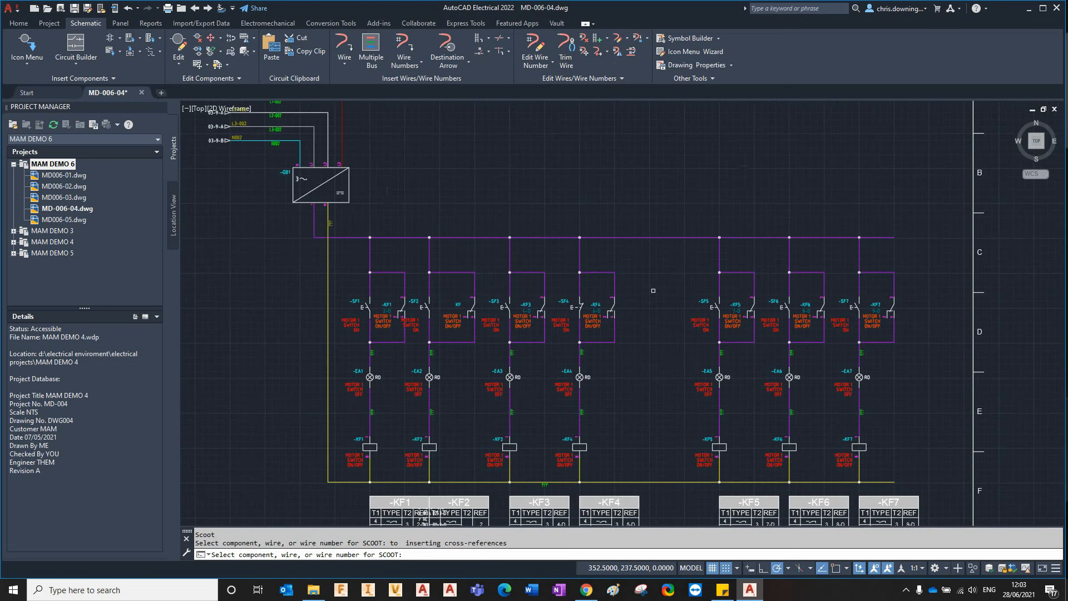
{"action": "middle_click_drag", "start_coordinate": [689, 344], "coordinate": [645, 278]}
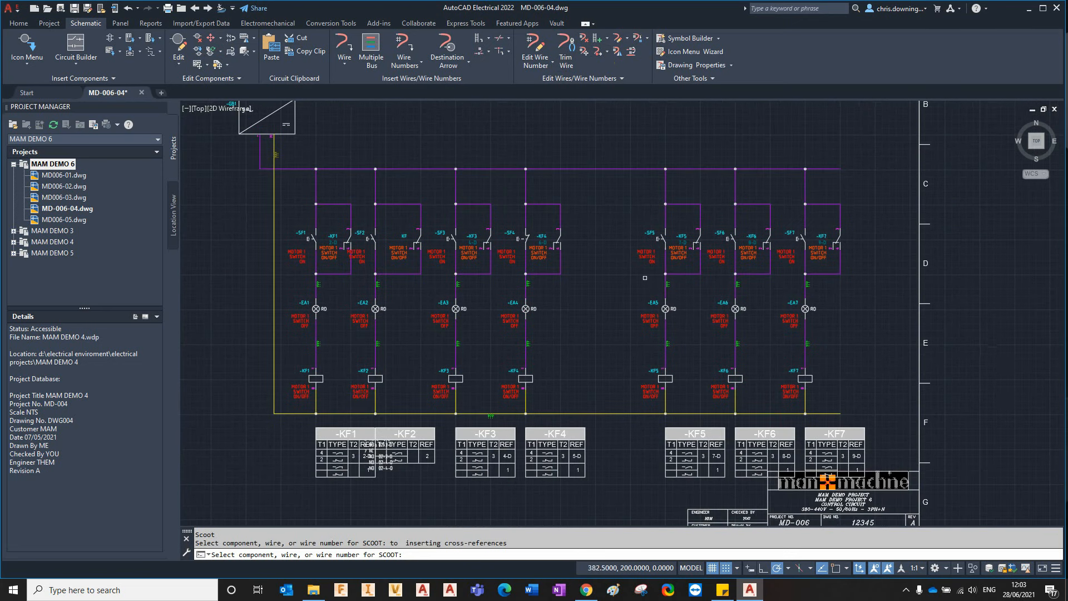
- Scoot the KF contact branch beside -SF2 closer to its switch to narrow the loop
{"action": "scroll", "coordinate": [376, 222], "scroll_direction": "up", "scroll_amount": 4}
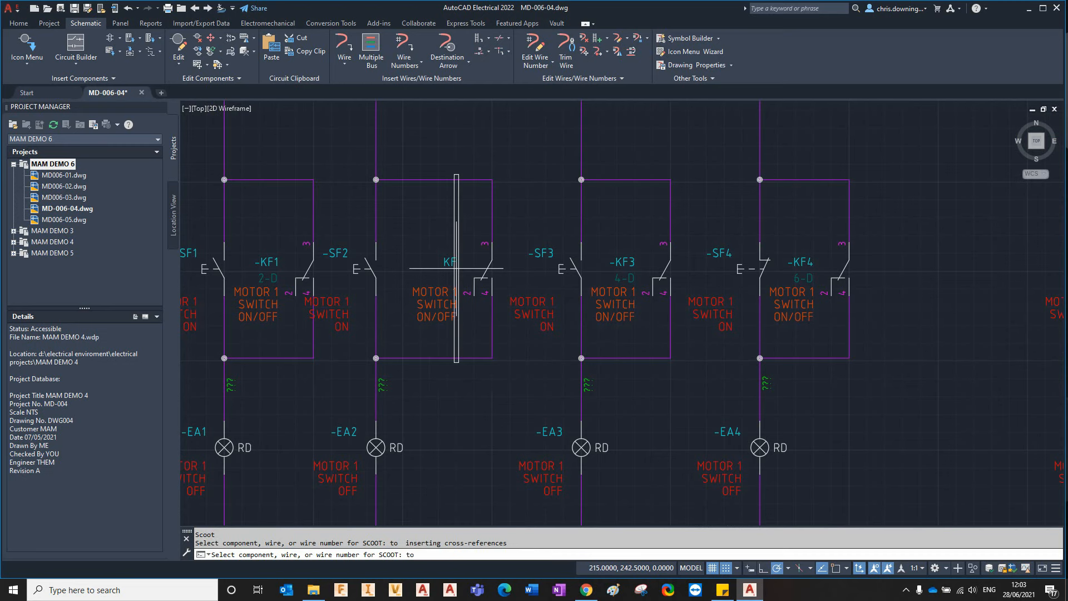
{"action": "scroll", "coordinate": [466, 216], "scroll_direction": "down", "scroll_amount": 2}
{"action": "scroll", "coordinate": [479, 216], "scroll_direction": "down", "scroll_amount": 2}
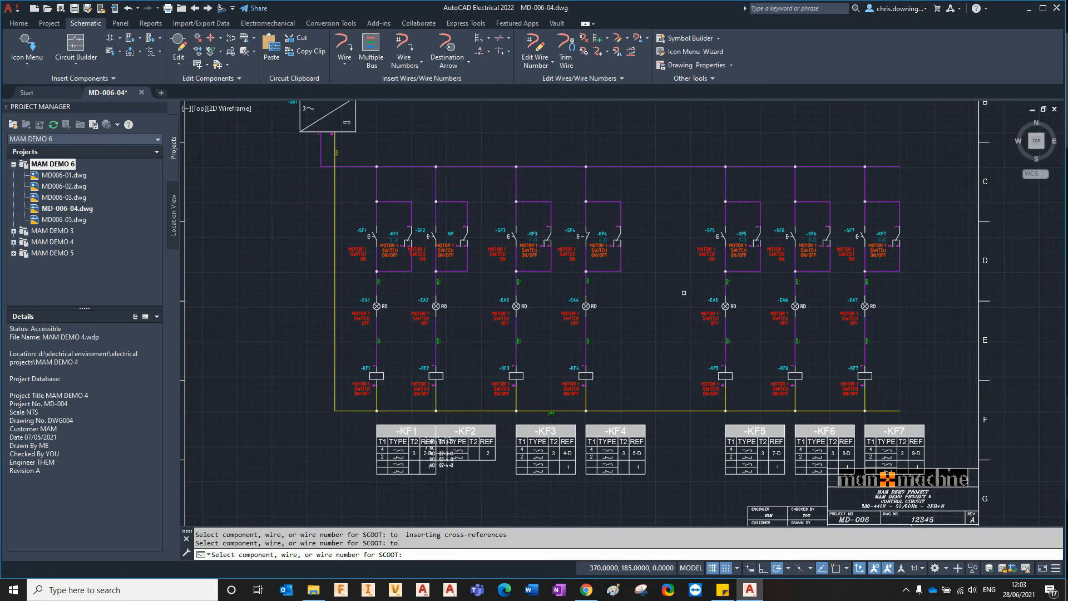
{"action": "scroll", "coordinate": [387, 188], "scroll_direction": "up", "scroll_amount": 2}
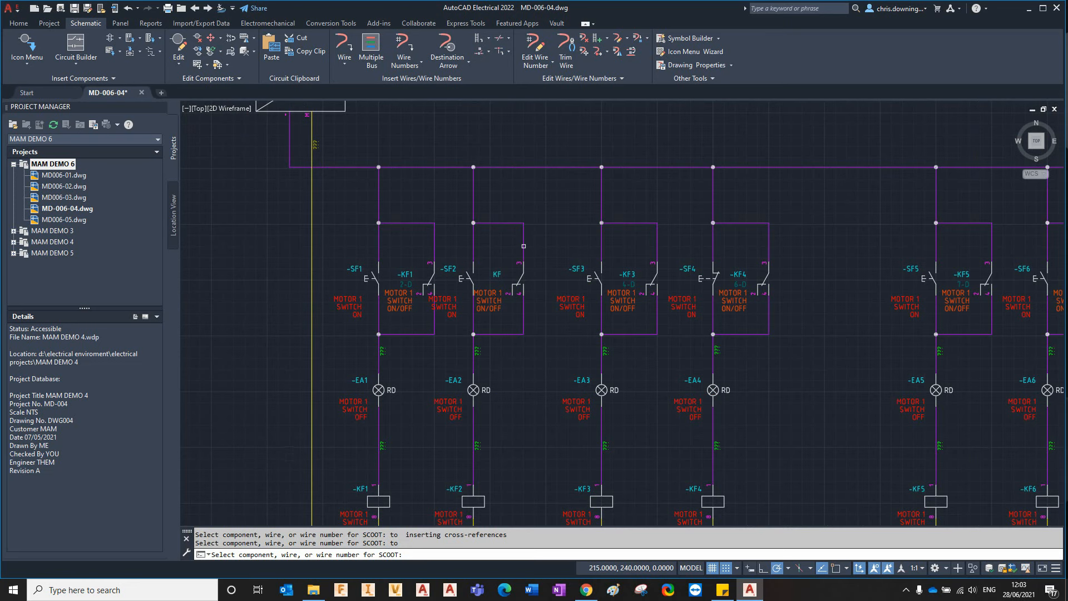
{"action": "scroll", "coordinate": [630, 264], "scroll_direction": "down", "scroll_amount": 2}
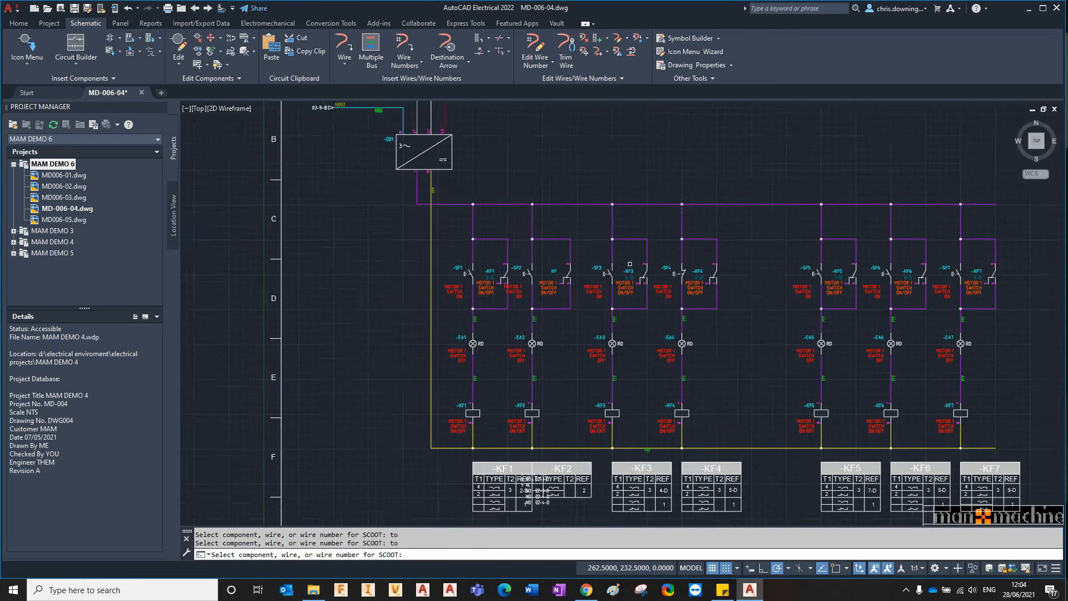
{"action": "middle_click_drag", "start_coordinate": [769, 289], "coordinate": [673, 261]}
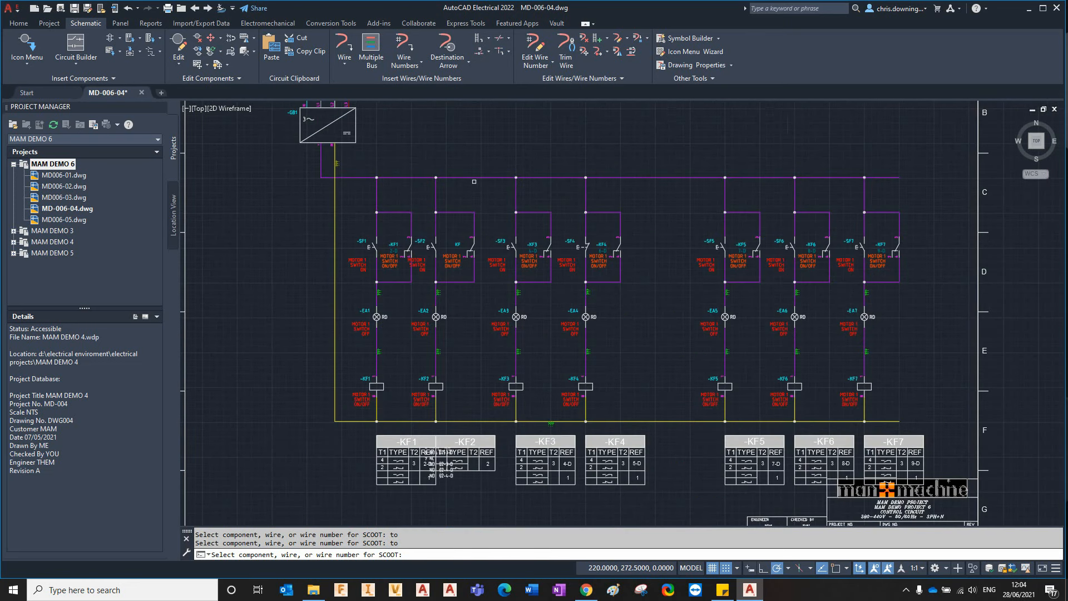
- Move the -KF5, -KF6 and -KF7 circuits with their contact tables 50 units left along the bus using Move Circuit
{"action": "left_click", "coordinate": [208, 65]}
{"action": "left_click", "coordinate": [220, 103]}
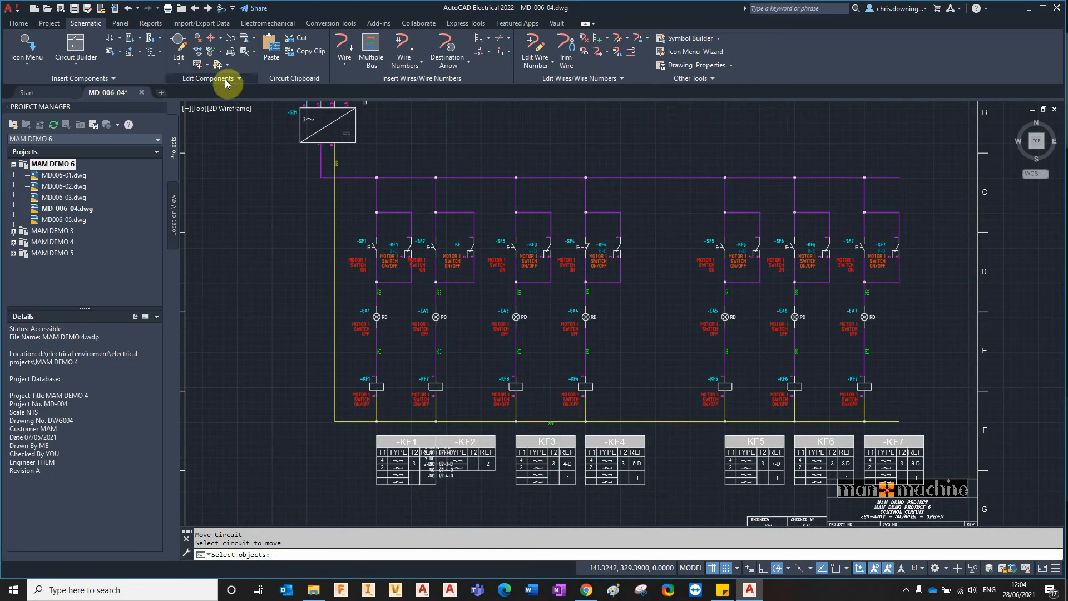
{"action": "left_click", "coordinate": [918, 206]}
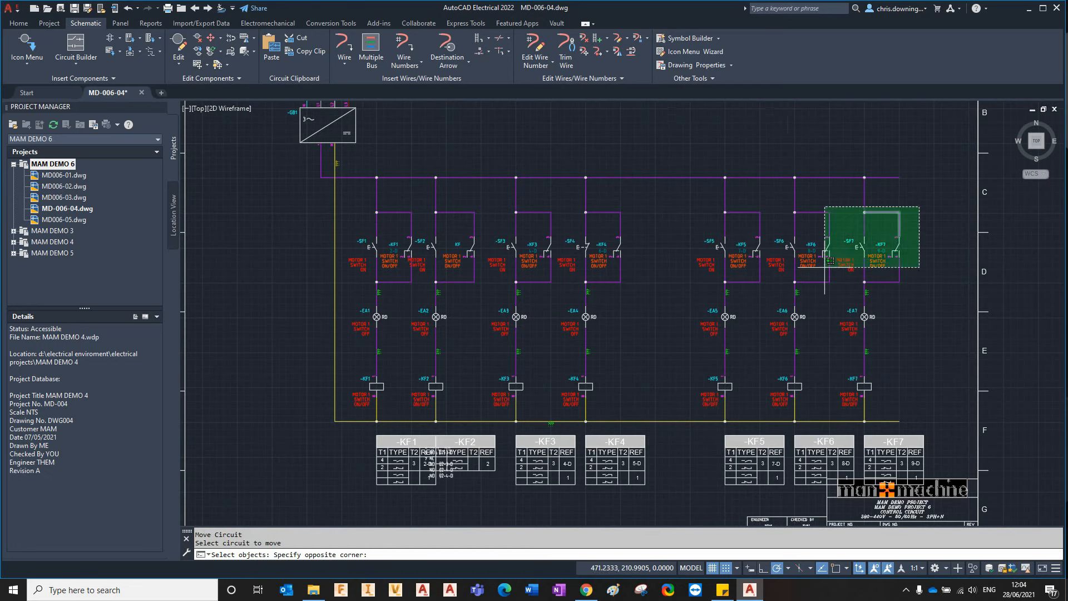
{"action": "left_click", "coordinate": [692, 414]}
{"action": "left_click", "coordinate": [699, 164]}
{"action": "left_click", "coordinate": [903, 449]}
{"action": "key", "text": "Return"}
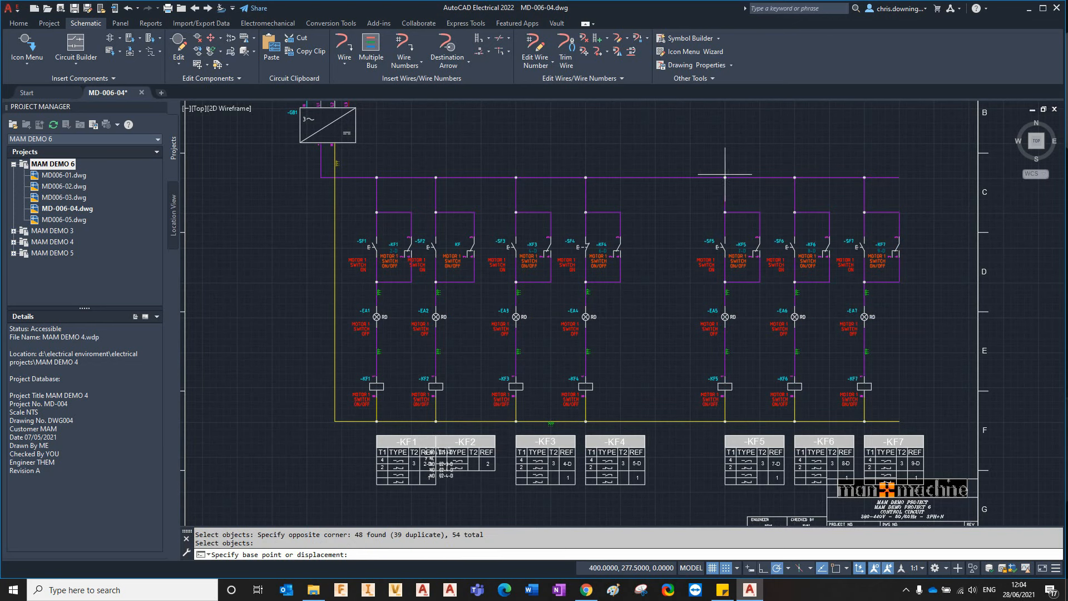
{"action": "left_click", "coordinate": [726, 178]}
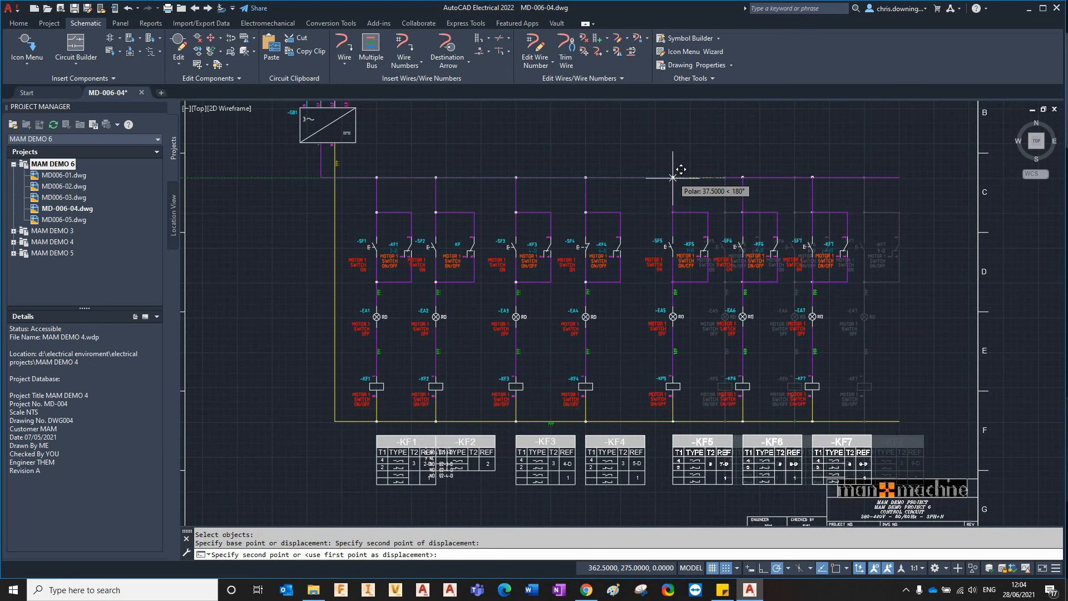
{"action": "left_click", "coordinate": [662, 178]}
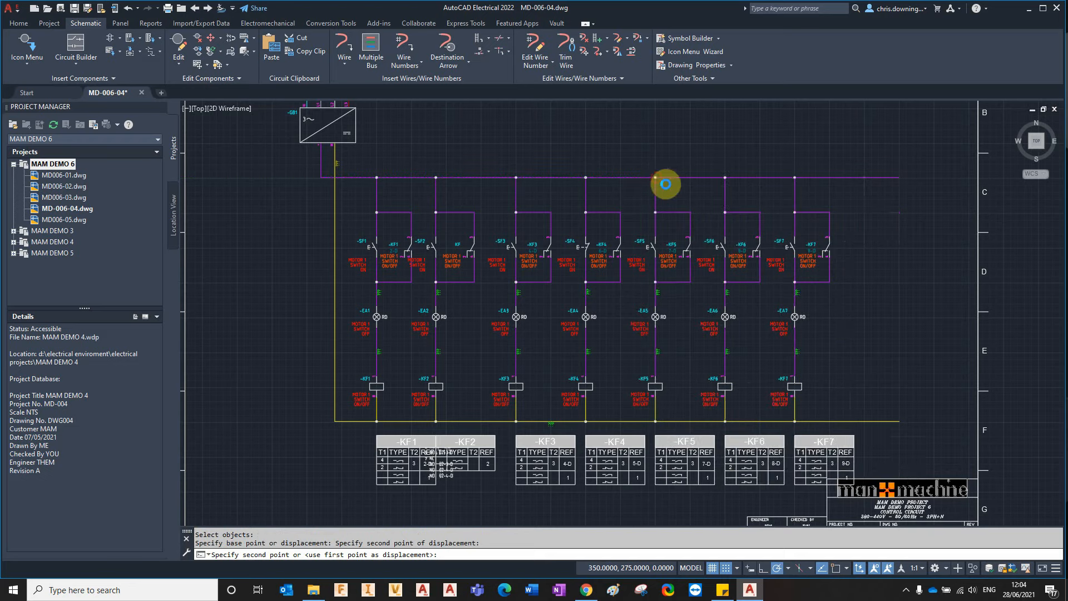
- Shift the -KF1 contact table about 10 units left so it clears the -KF2 table
{"action": "scroll", "coordinate": [442, 429], "scroll_direction": "up", "scroll_amount": 4}
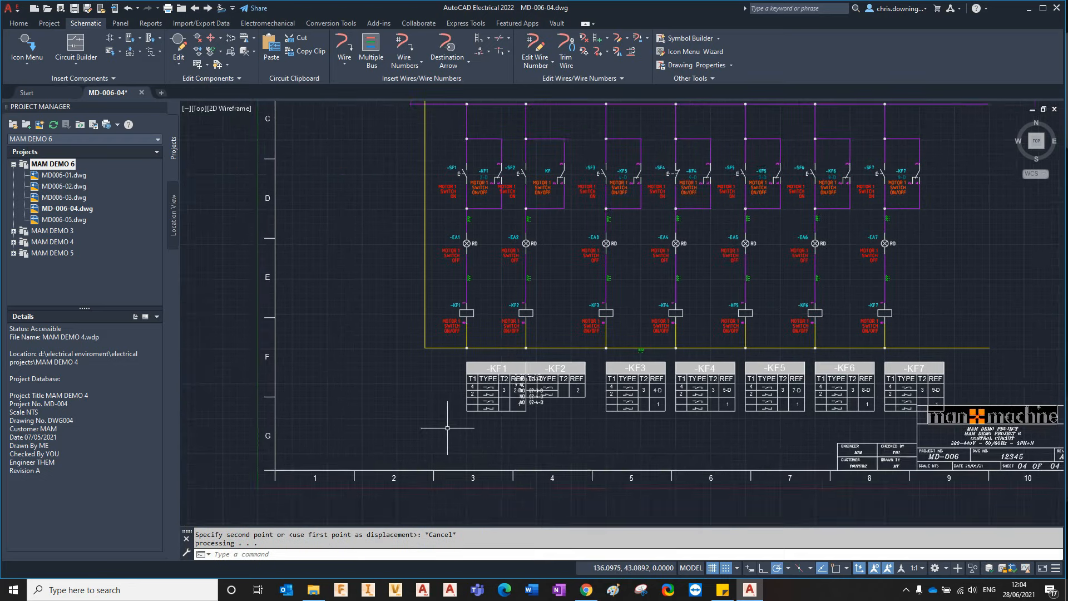
{"action": "left_click", "coordinate": [503, 326]}
{"action": "left_click", "coordinate": [503, 313]}
{"action": "left_click", "coordinate": [497, 335]}
{"action": "left_click", "coordinate": [478, 322]}
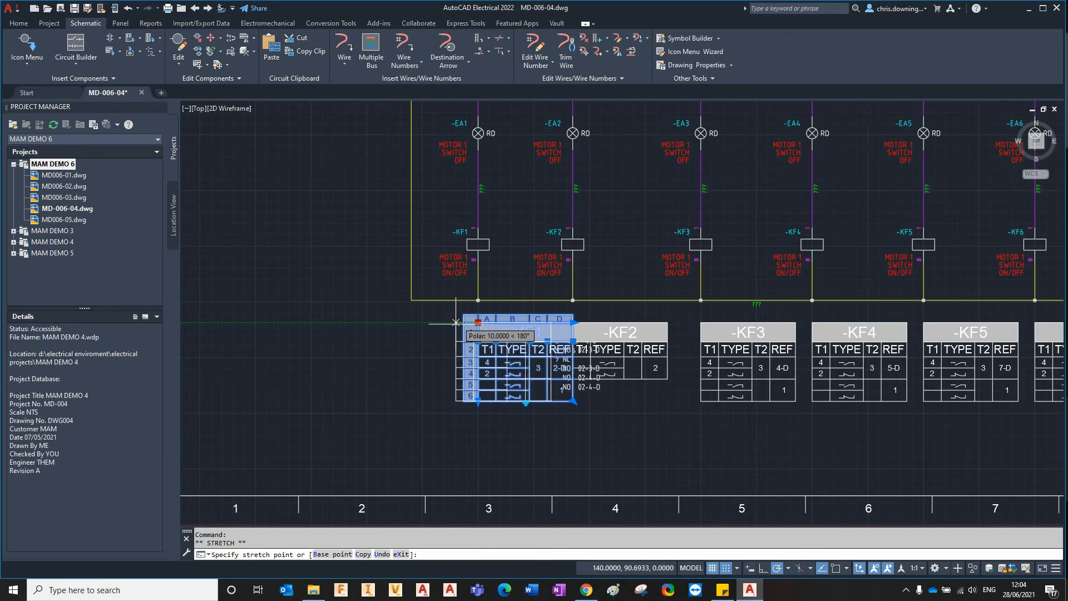
{"action": "left_click", "coordinate": [456, 323]}
{"action": "key", "text": "Escape"}
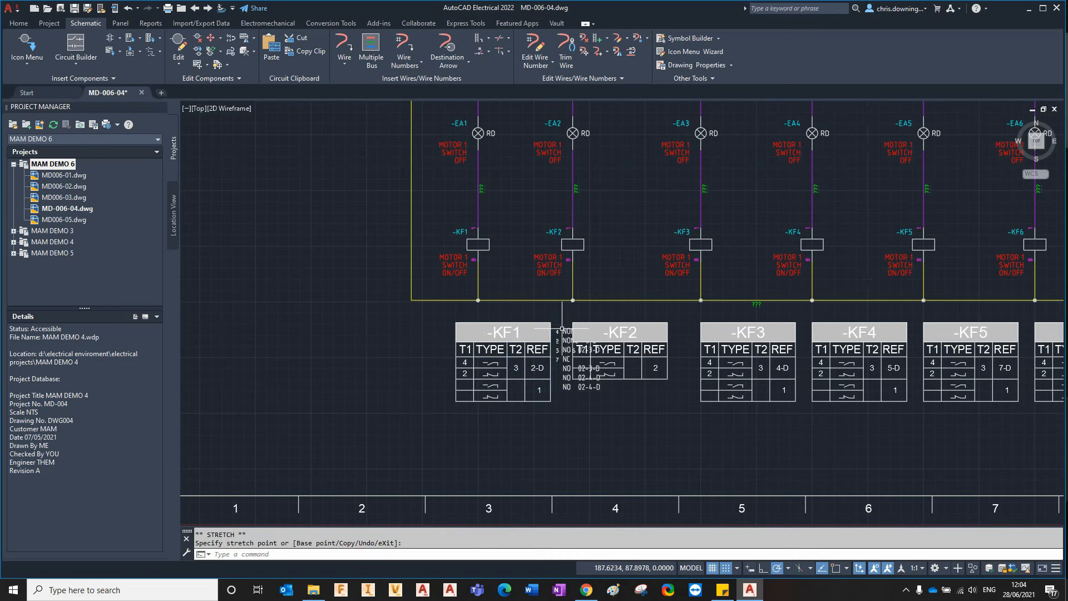
- Erase the leftover NO/NC contact cross-reference text overlapping the -KF2 table
{"action": "left_click", "coordinate": [564, 331]}
{"action": "key", "text": "Delete"}
{"action": "scroll", "coordinate": [611, 337], "scroll_direction": "down", "scroll_amount": 2}
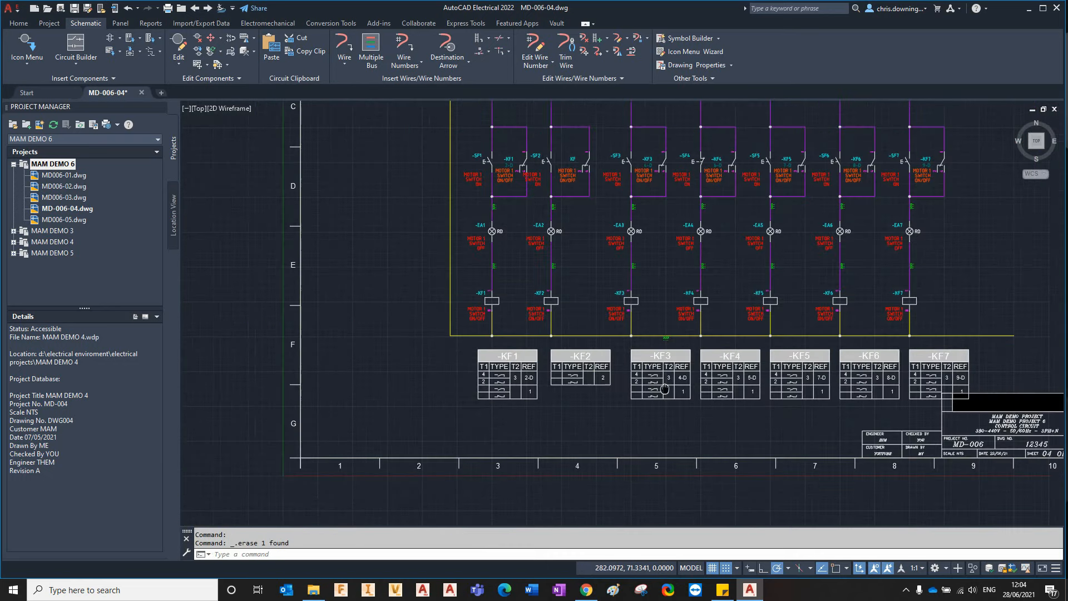
- Insert a style 1 source signal arrow with code SIG-L26 at the open right end of the purple upper bus wire
{"action": "scroll", "coordinate": [802, 440], "scroll_direction": "down", "scroll_amount": 3}
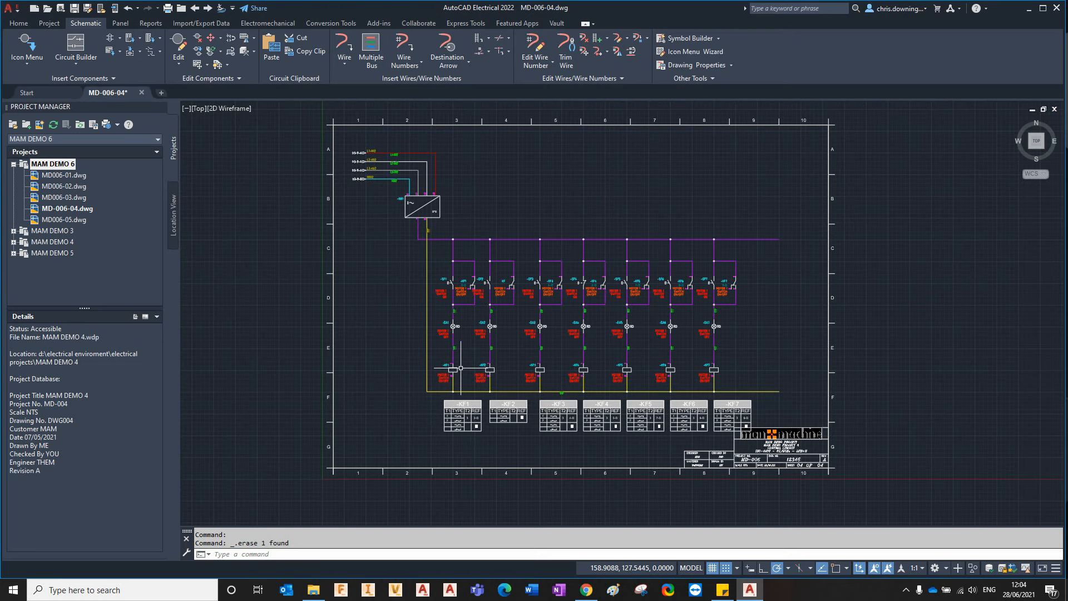
{"action": "scroll", "coordinate": [559, 328], "scroll_direction": "up", "scroll_amount": 2}
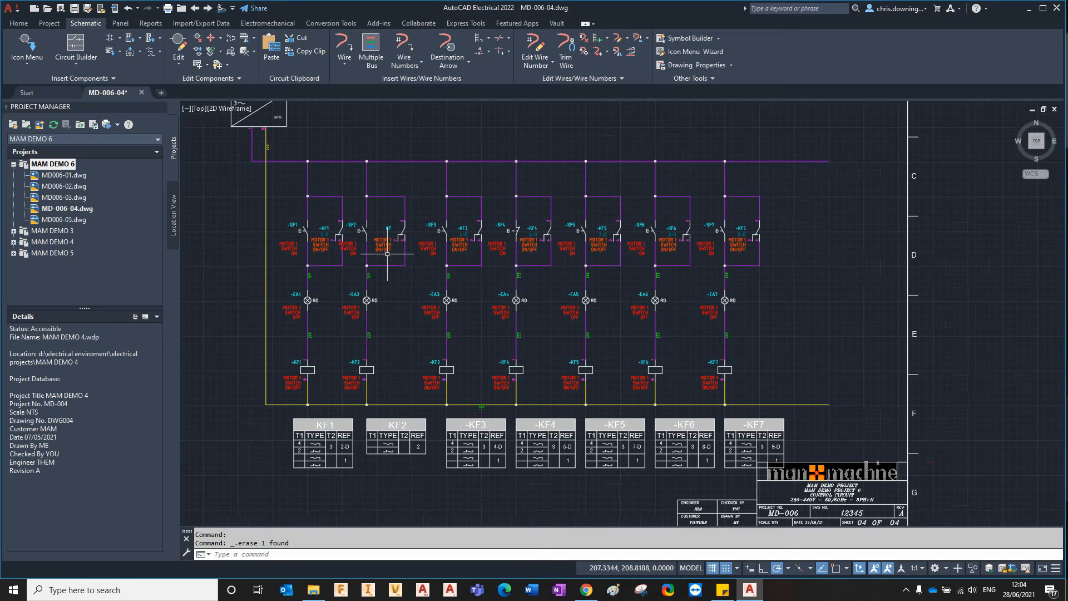
{"action": "middle_click_drag", "start_coordinate": [744, 306], "coordinate": [725, 298]}
{"action": "scroll", "coordinate": [704, 301], "scroll_direction": "down", "scroll_amount": 2}
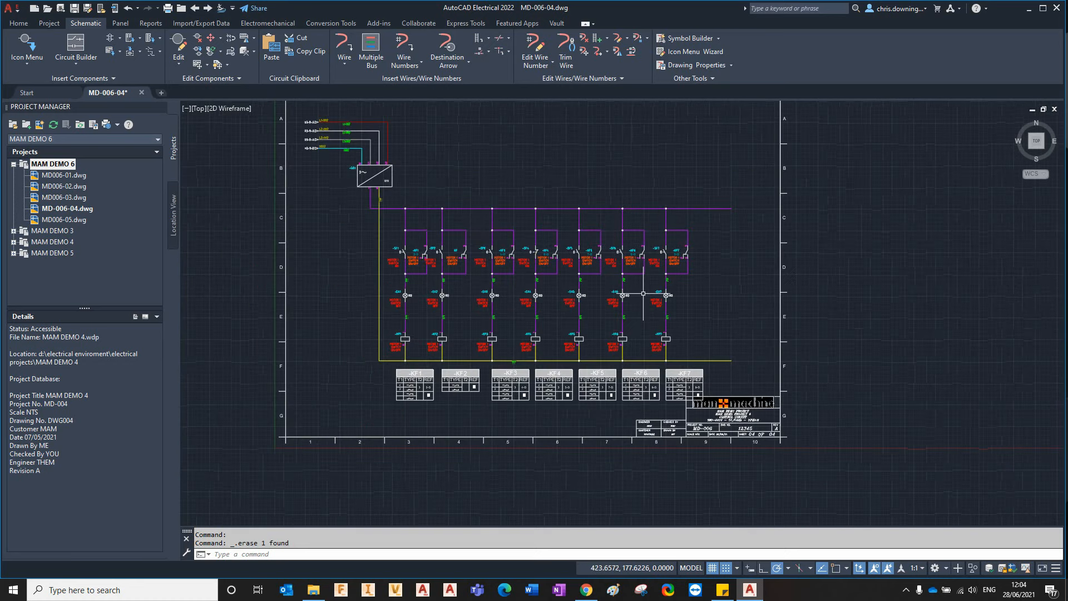
{"action": "left_click", "coordinate": [460, 67]}
{"action": "left_click", "coordinate": [469, 97]}
{"action": "scroll", "coordinate": [715, 212], "scroll_direction": "up", "scroll_amount": 4}
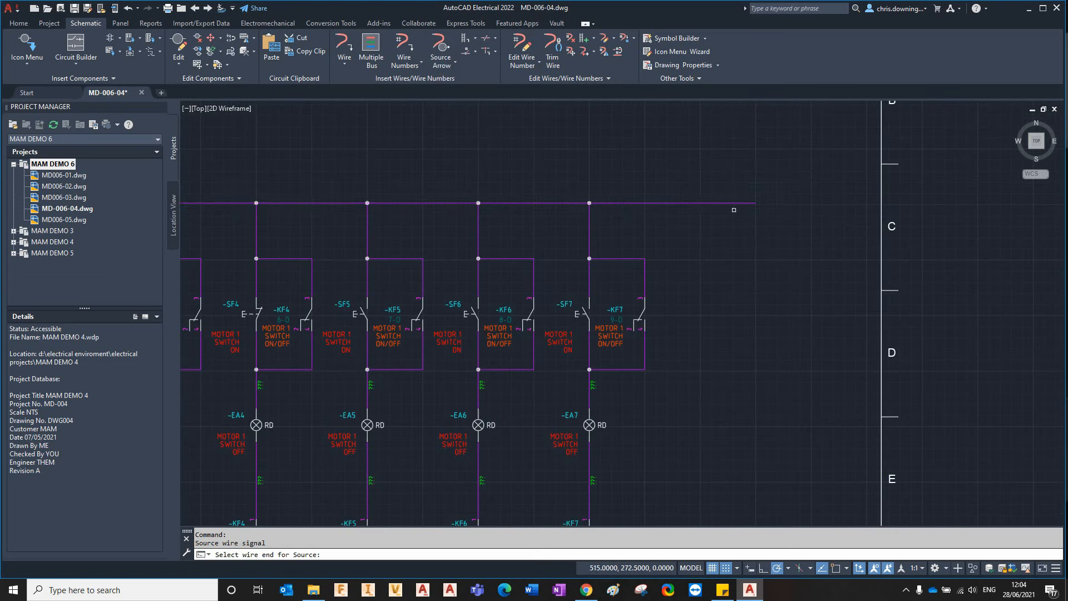
{"action": "left_click", "coordinate": [756, 203]}
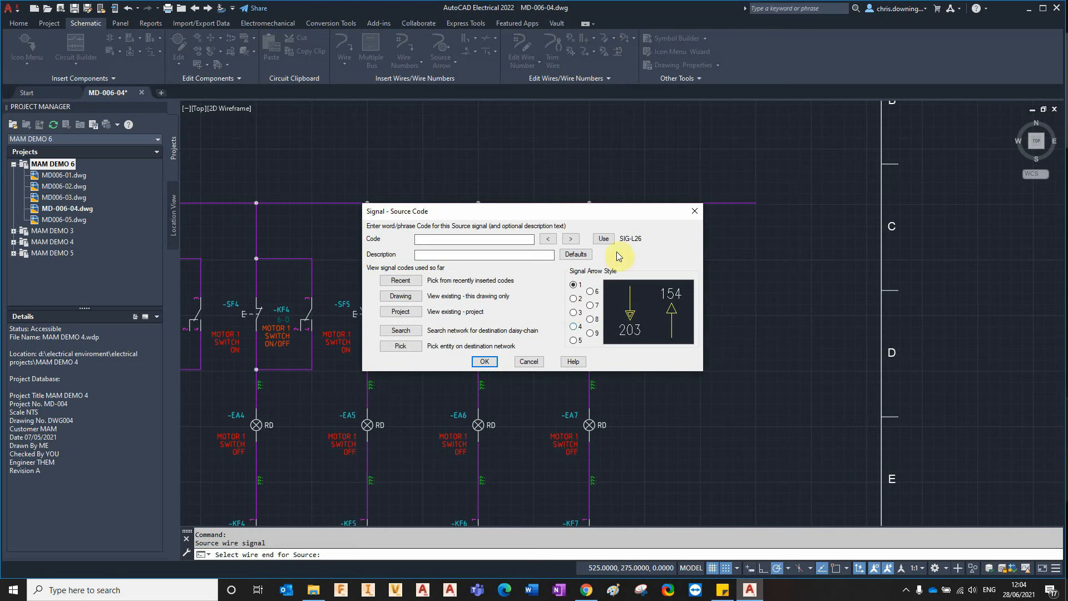
{"action": "left_click", "coordinate": [485, 363]}
{"action": "key", "text": "Escape"}
- Insert a style 1 source signal arrow with code SIG-L27 at the open right end of the yellow lower bus wire
{"action": "key", "text": "Return"}
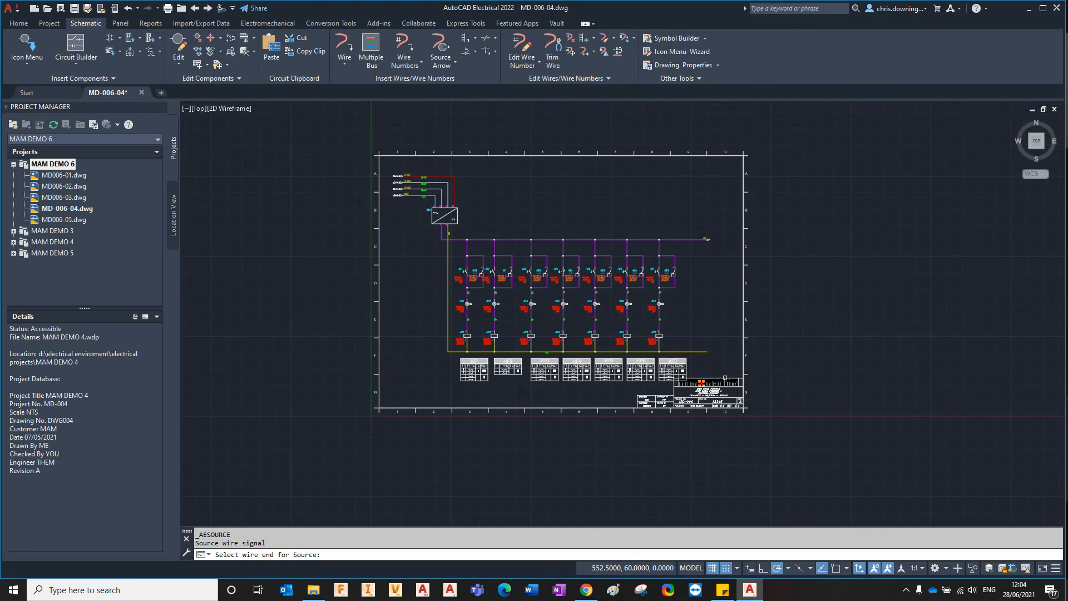
{"action": "left_click", "coordinate": [709, 349]}
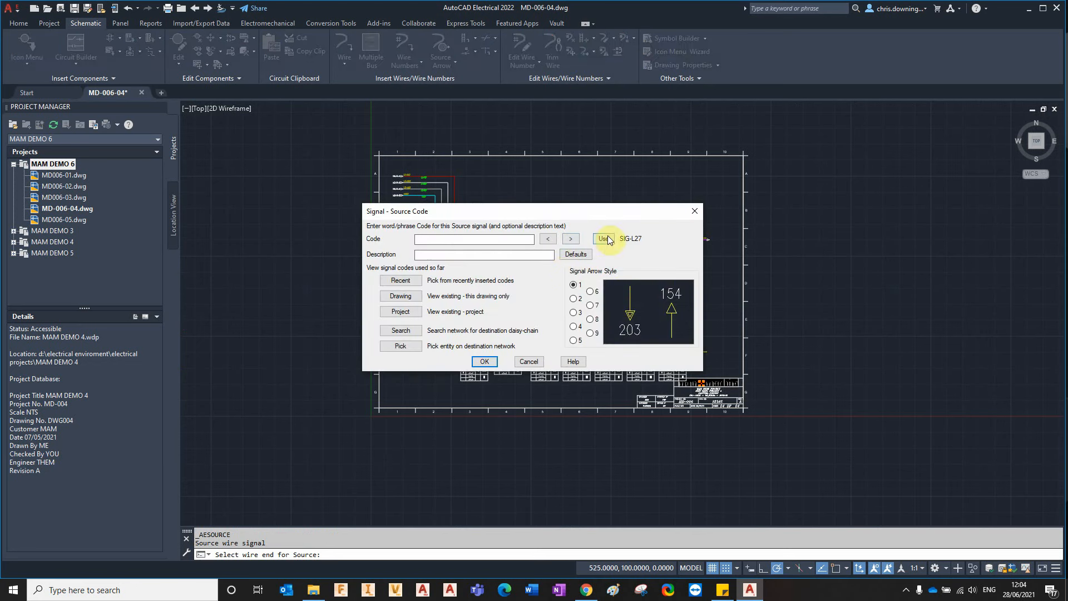
{"action": "left_click", "coordinate": [484, 362]}
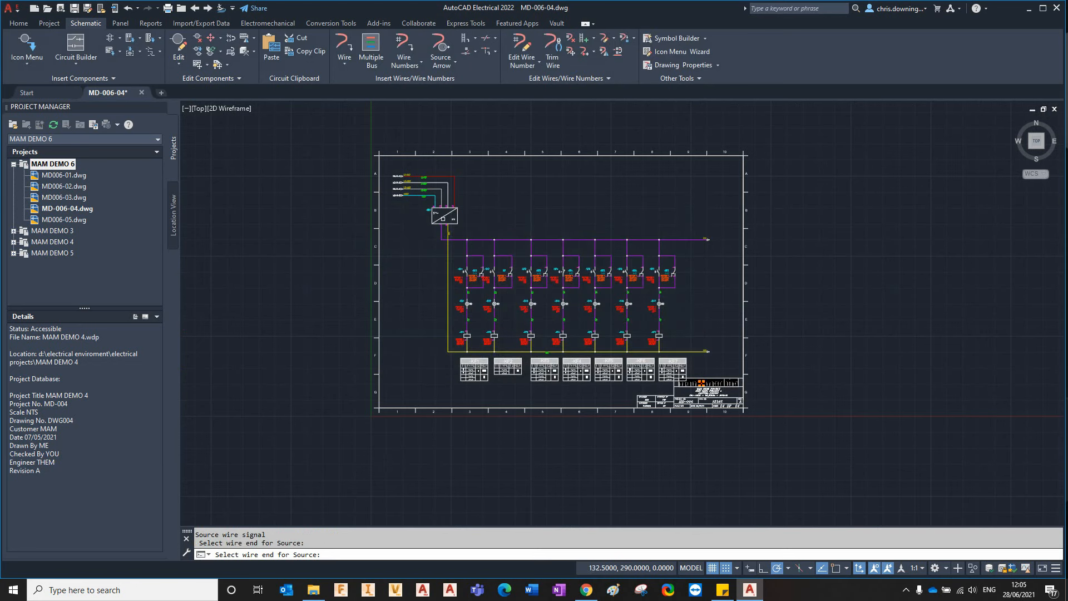
{"action": "type", "text": "7"}
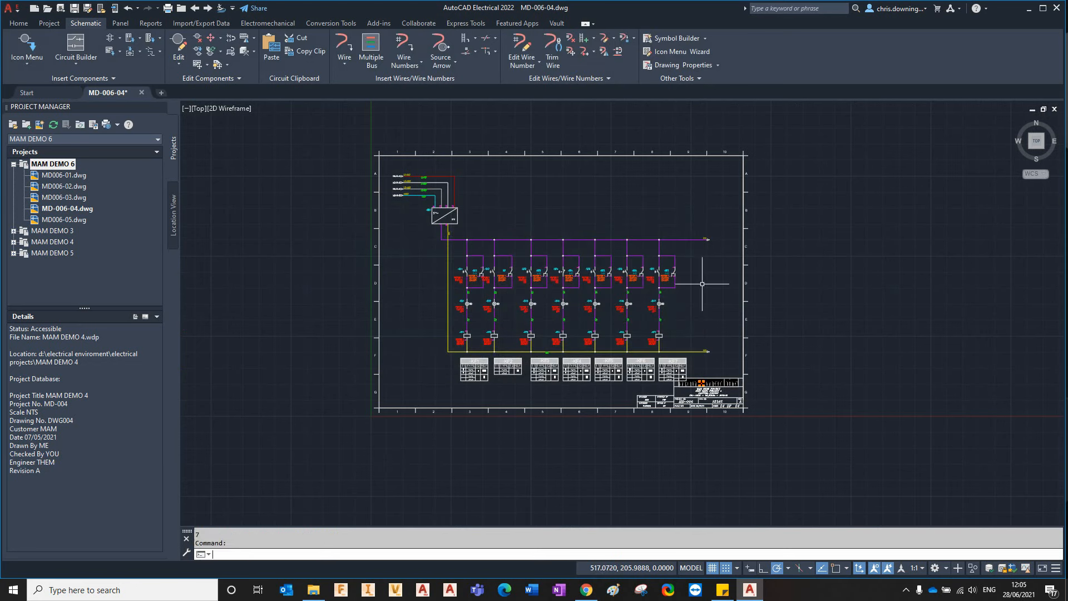
{"action": "key", "text": "Return"}
- Insert wire numbers throughout drawing MD-006-04
{"action": "scroll", "coordinate": [695, 295], "scroll_direction": "up", "scroll_amount": 3}
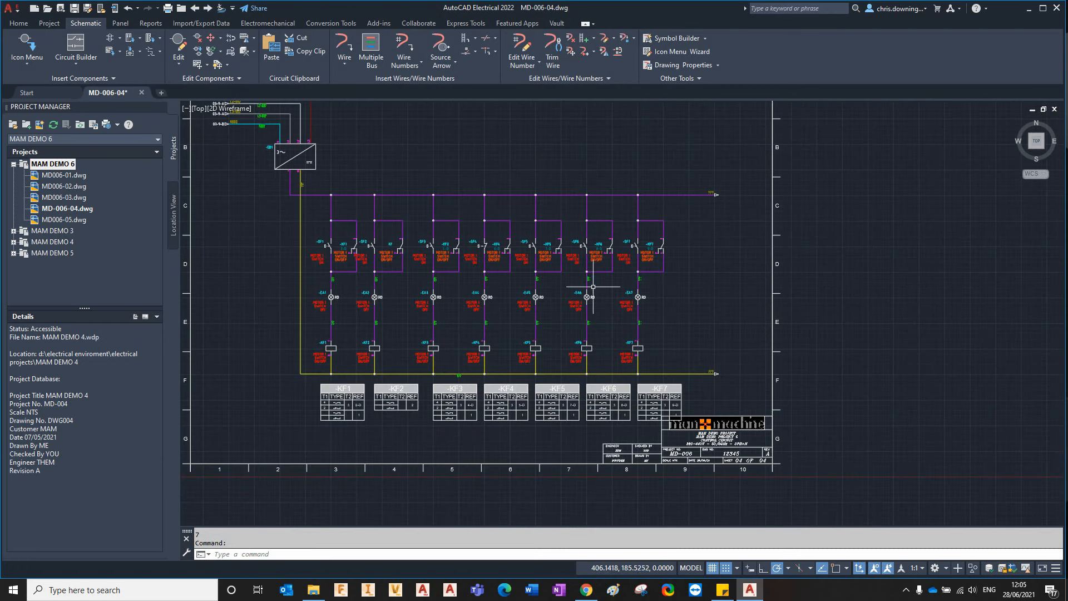
{"action": "left_click", "coordinate": [406, 40]}
{"action": "left_click", "coordinate": [658, 350]}
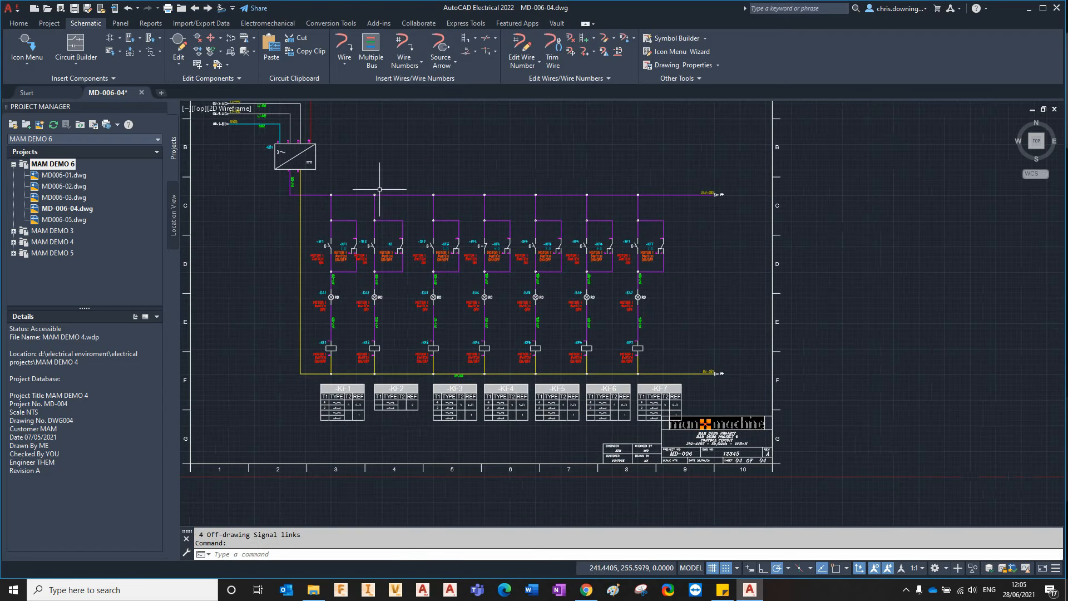
- Examine the wire numbers on the control branches between the switches, lamps and relay coils and on the lower bus
{"action": "scroll", "coordinate": [379, 189], "scroll_direction": "up", "scroll_amount": 6}
{"action": "mouse_move", "coordinate": [577, 349]}
{"action": "middle_mouse_down"}
{"action": "mouse_move", "coordinate": [387, 131]}
{"action": "mouse_move", "coordinate": [482, 228]}
{"action": "middle_mouse_up"}
{"action": "scroll", "coordinate": [553, 293], "scroll_direction": "down", "scroll_amount": 2}
{"action": "mouse_move", "coordinate": [406, 446]}
{"action": "middle_mouse_down"}
{"action": "mouse_move", "coordinate": [406, 410]}
{"action": "mouse_move", "coordinate": [450, 301]}
{"action": "middle_mouse_up"}
{"action": "mouse_move", "coordinate": [726, 389]}
{"action": "middle_mouse_down"}
{"action": "mouse_move", "coordinate": [589, 372]}
{"action": "mouse_move", "coordinate": [487, 388]}
{"action": "mouse_move", "coordinate": [486, 421]}
{"action": "middle_mouse_up"}
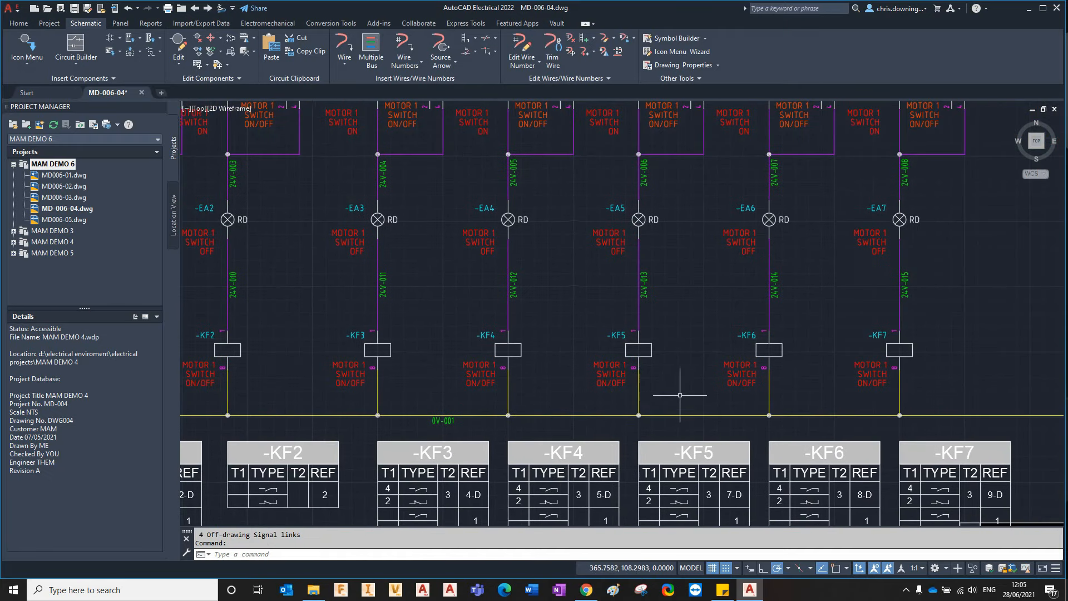
{"action": "middle_click_drag", "start_coordinate": [646, 395], "coordinate": [684, 405]}
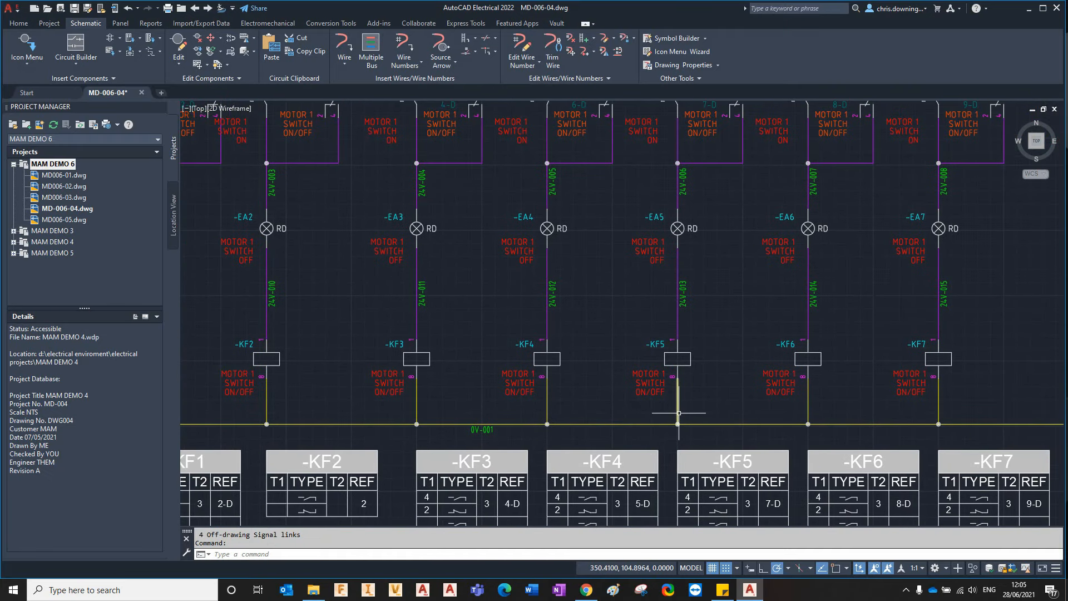
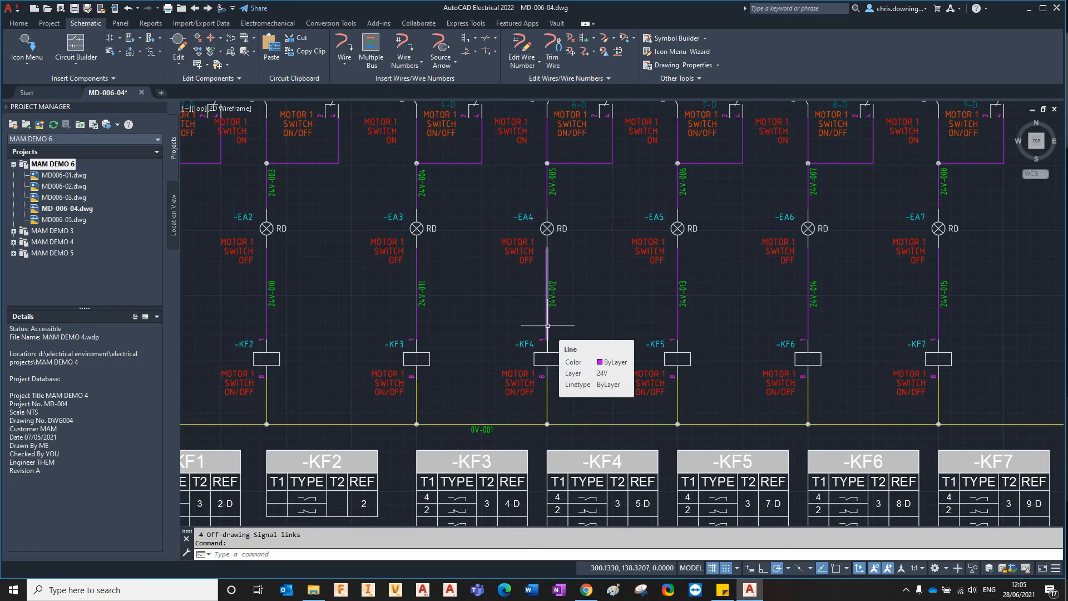
- Examine the wire numbers on the incoming L1, L2, L3 and neutral supply lines and across the whole control circuit
{"action": "scroll", "coordinate": [548, 325], "scroll_direction": "down", "scroll_amount": 2}
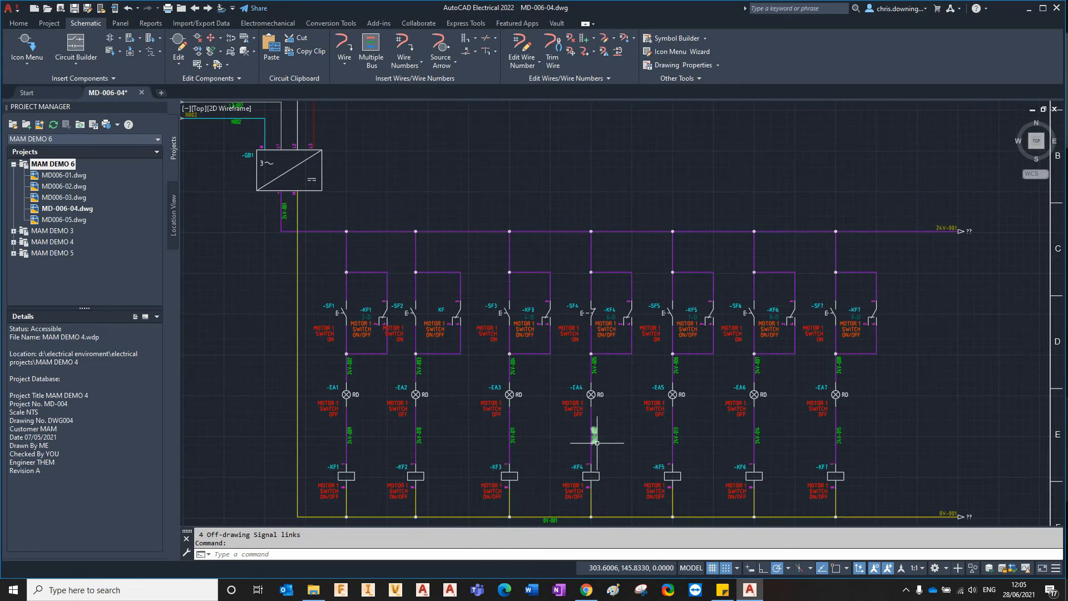
{"action": "middle_click_drag", "start_coordinate": [475, 352], "coordinate": [649, 432]}
{"action": "scroll", "coordinate": [652, 434], "scroll_direction": "down", "scroll_amount": 2}
{"action": "scroll", "coordinate": [478, 189], "scroll_direction": "up", "scroll_amount": 7}
{"action": "scroll", "coordinate": [515, 365], "scroll_direction": "up", "scroll_amount": 2}
{"action": "middle_click_drag", "start_coordinate": [516, 364], "coordinate": [511, 105]}
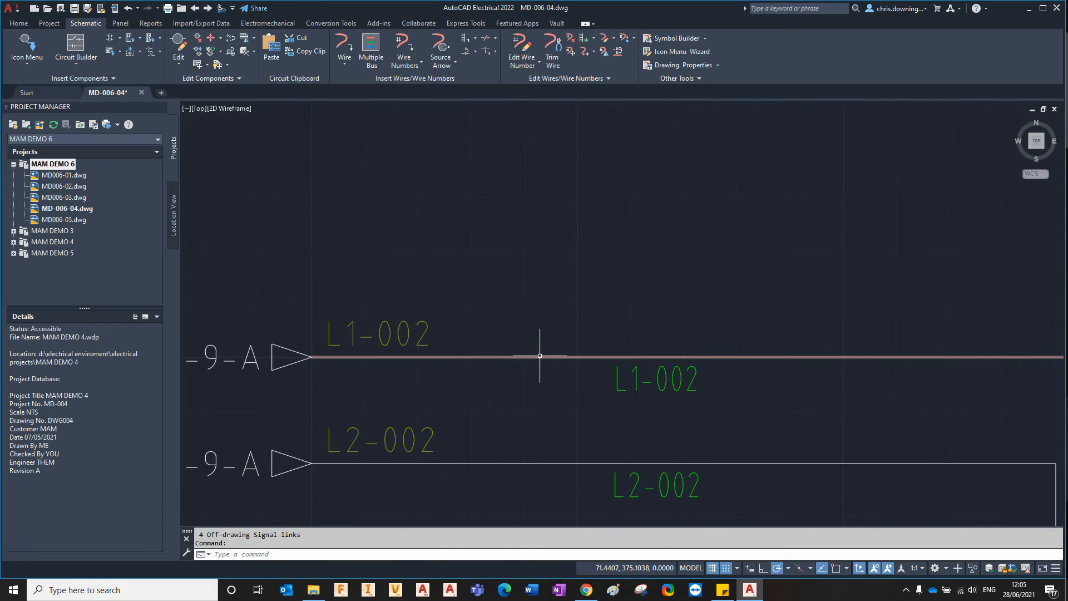
{"action": "scroll", "coordinate": [538, 345], "scroll_direction": "down", "scroll_amount": 4}
{"action": "middle_click_drag", "start_coordinate": [594, 300], "coordinate": [493, 217]}
{"action": "scroll", "coordinate": [492, 218], "scroll_direction": "down", "scroll_amount": 4}
{"action": "middle_click_drag", "start_coordinate": [704, 298], "coordinate": [501, 202]}
{"action": "middle_click_drag", "start_coordinate": [755, 316], "coordinate": [599, 161]}
{"action": "scroll", "coordinate": [615, 205], "scroll_direction": "down", "scroll_amount": 2}
{"action": "middle_click_drag", "start_coordinate": [615, 205], "coordinate": [702, 280]}
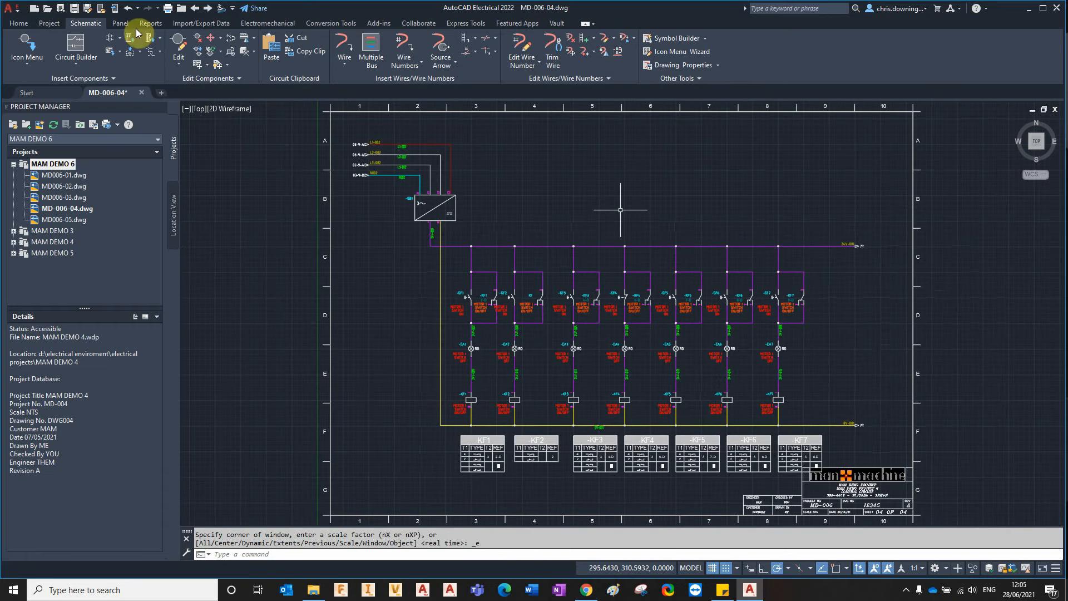
- Go to the next project drawing, MD006-05, and draw a horizontal wire across row A from column 1 to column 9, at about Y 375
{"action": "left_click", "coordinate": [208, 8]}
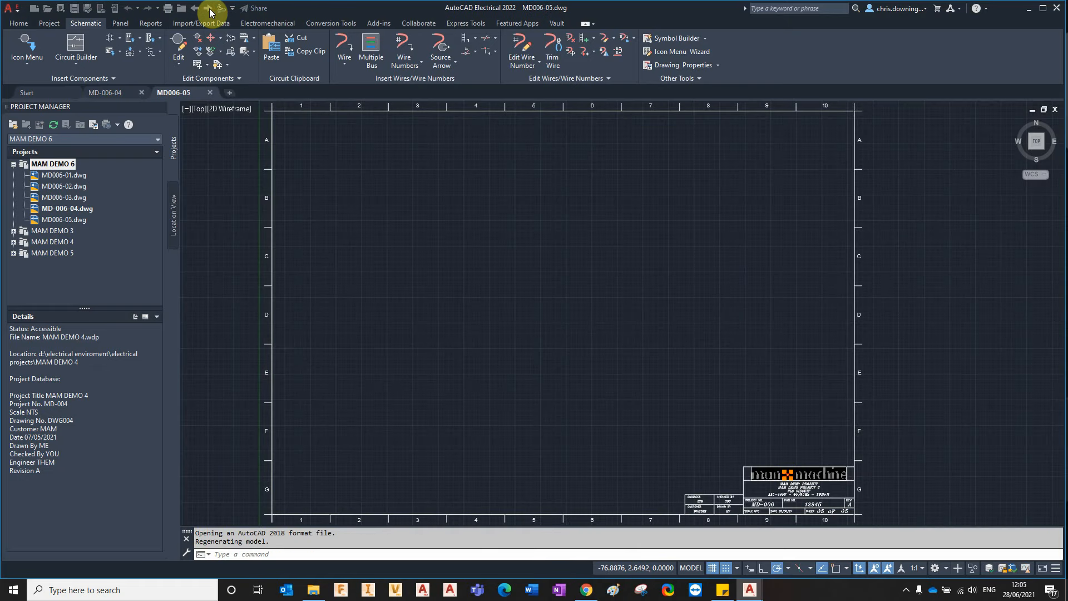
{"action": "left_click", "coordinate": [343, 45]}
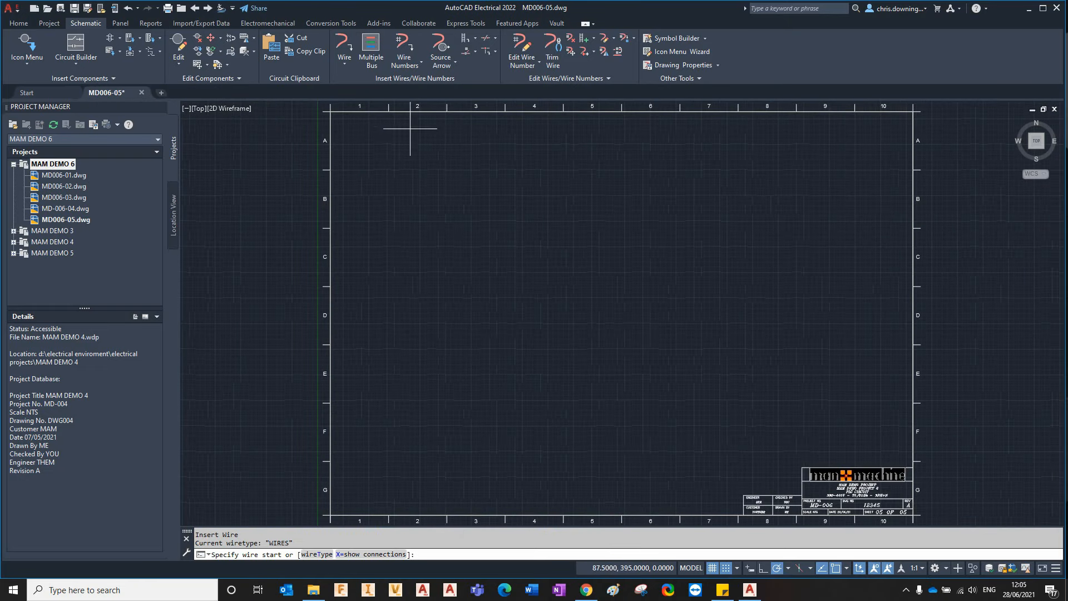
{"action": "left_click", "coordinate": [366, 144]}
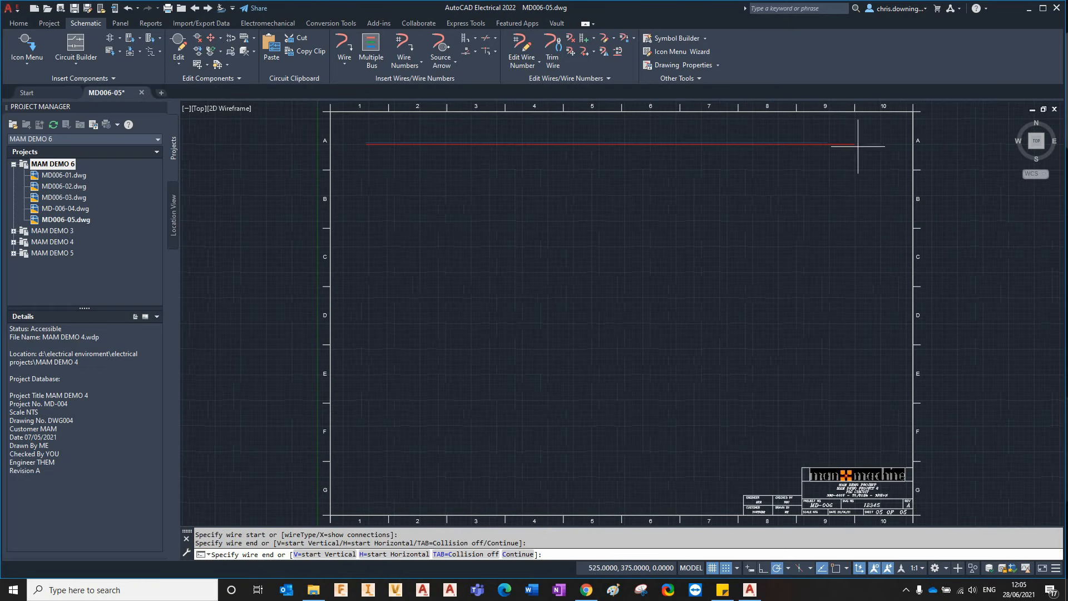
{"action": "right_click", "coordinate": [871, 231]}
- Draw a second horizontal wire across row F from column 1 to column 9, at about Y 100
{"action": "left_click", "coordinate": [343, 40]}
{"action": "left_click", "coordinate": [366, 426]}
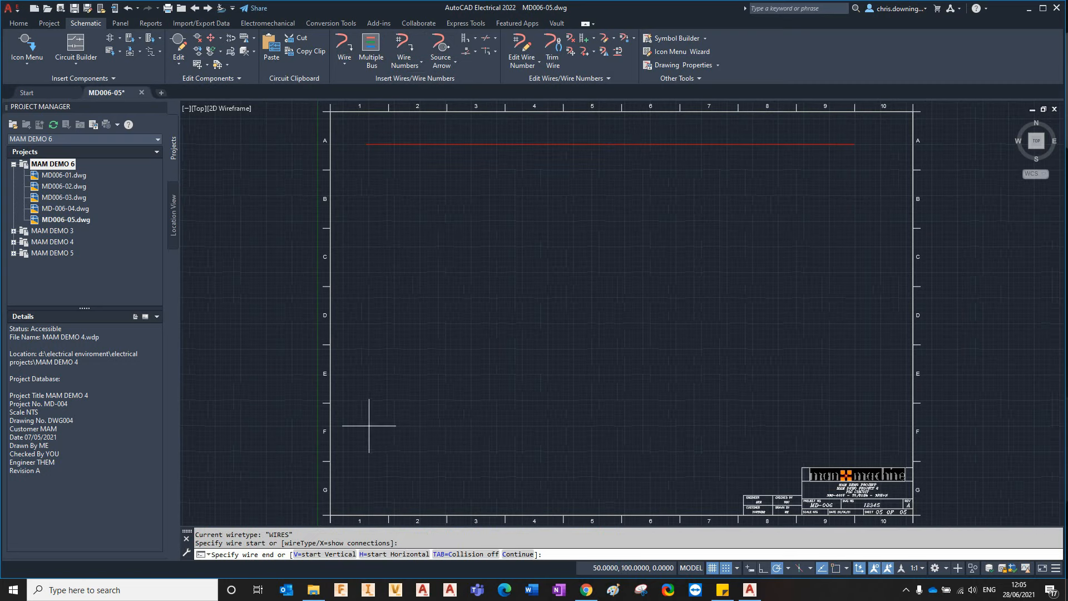
{"action": "left_click", "coordinate": [858, 426]}
{"action": "key", "text": "Escape"}
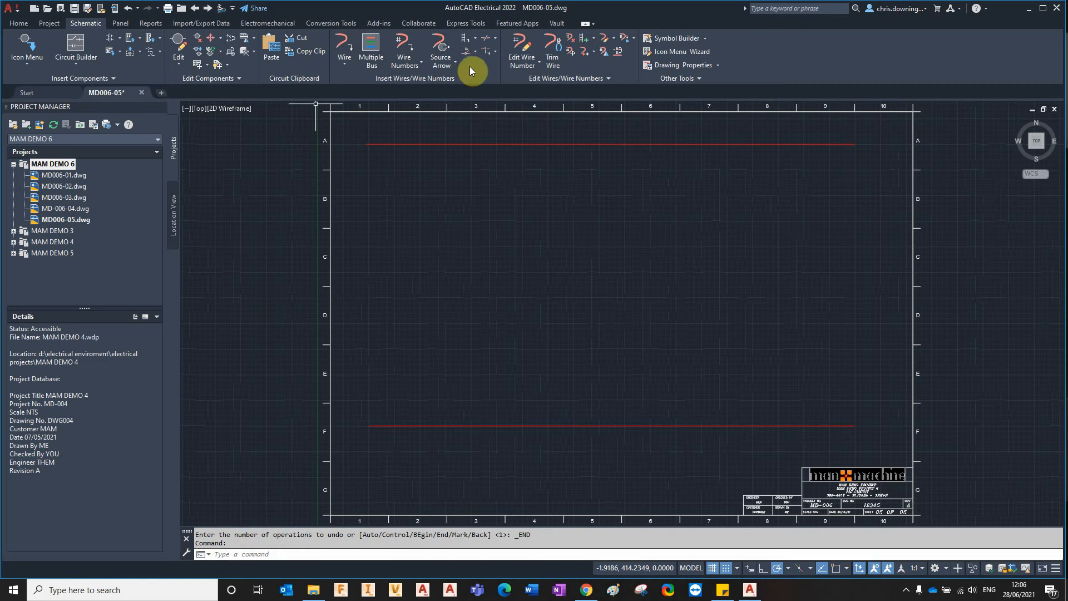
- Begin inserting a destination signal arrow for the left end of the row A wire
{"action": "left_click", "coordinate": [451, 66]}
{"action": "left_click", "coordinate": [453, 103]}
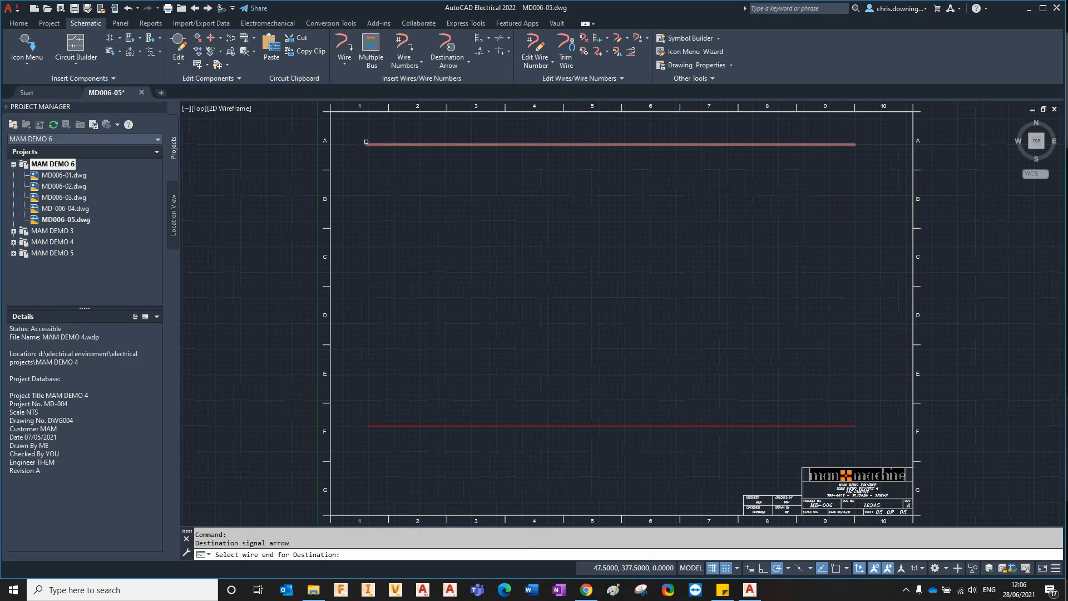
- Insert a destination arrow at the start of the upper wire, linked to project source SIG-L26, and update its wire layer to match
{"action": "left_click", "coordinate": [366, 144]}
{"action": "left_click", "coordinate": [423, 315]}
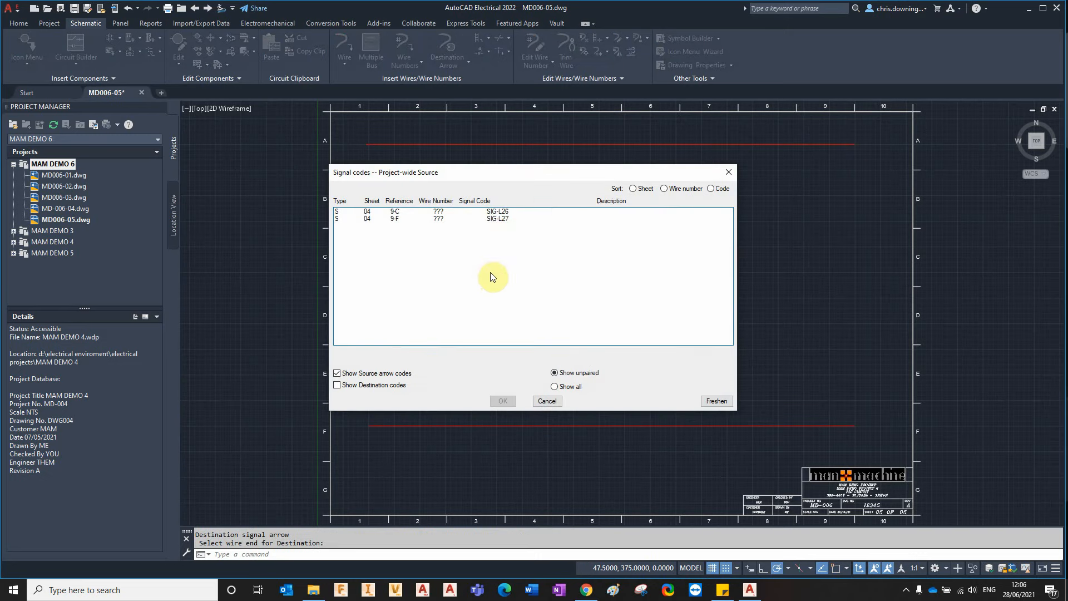
{"action": "left_click", "coordinate": [717, 400]}
{"action": "left_click", "coordinate": [452, 212]}
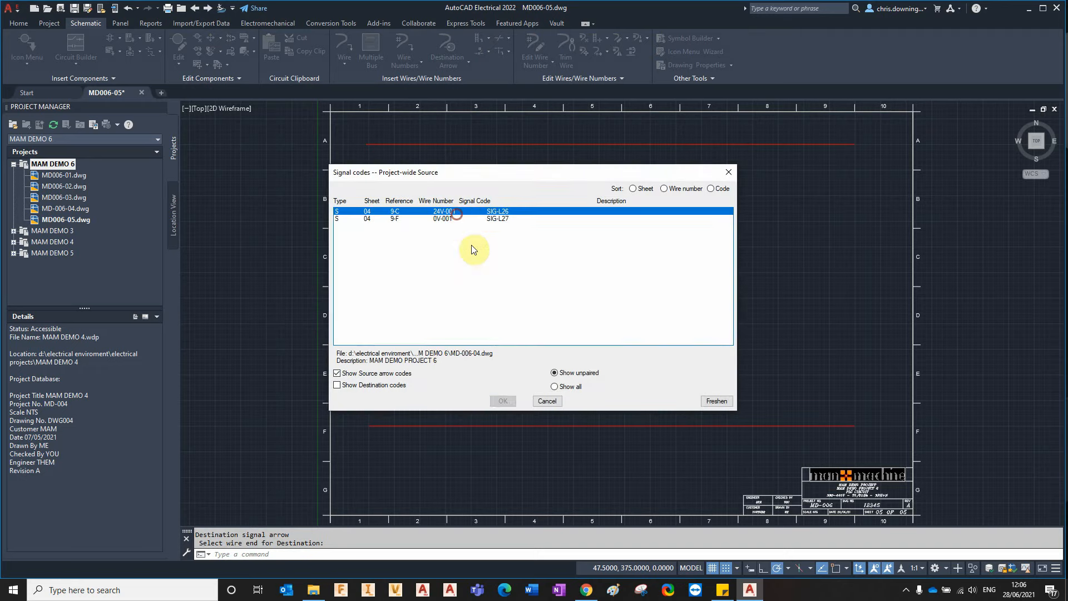
{"action": "left_click", "coordinate": [501, 401]}
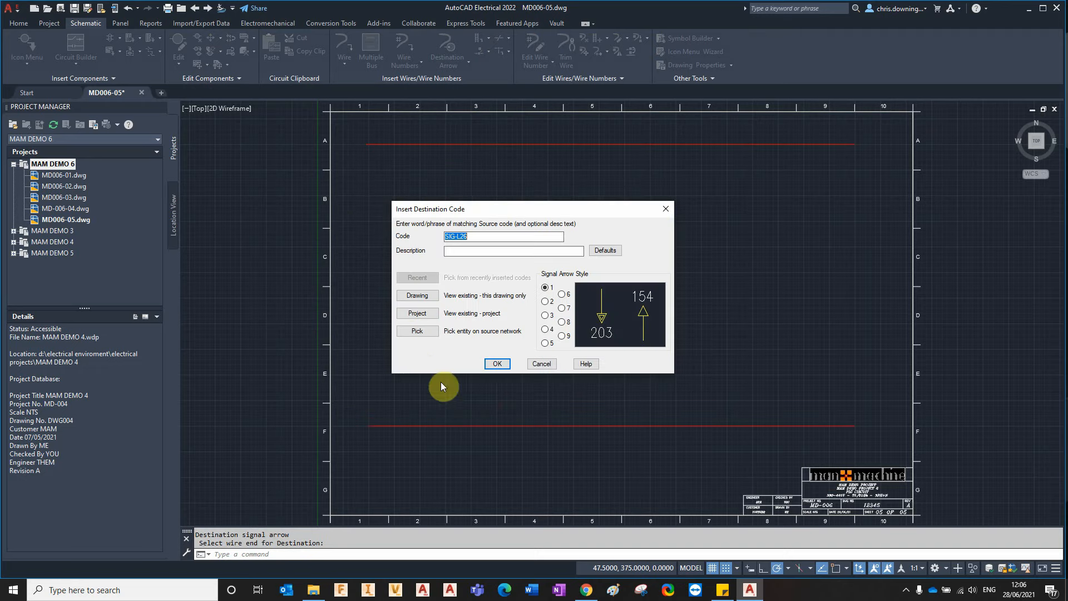
{"action": "left_click", "coordinate": [499, 363]}
{"action": "left_click", "coordinate": [521, 323]}
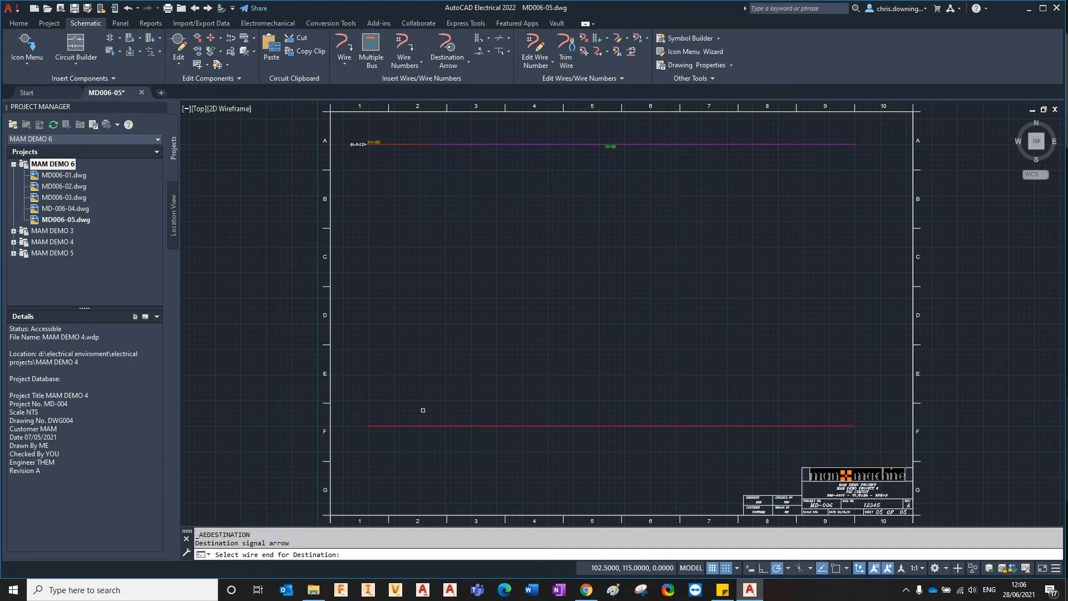
- Insert a destination arrow at the start of the lower wire, linked to project source SIG-L27, and update its wire layer to 0V
{"action": "left_click", "coordinate": [436, 424]}
{"action": "left_click", "coordinate": [418, 312]}
{"action": "left_click", "coordinate": [479, 212]}
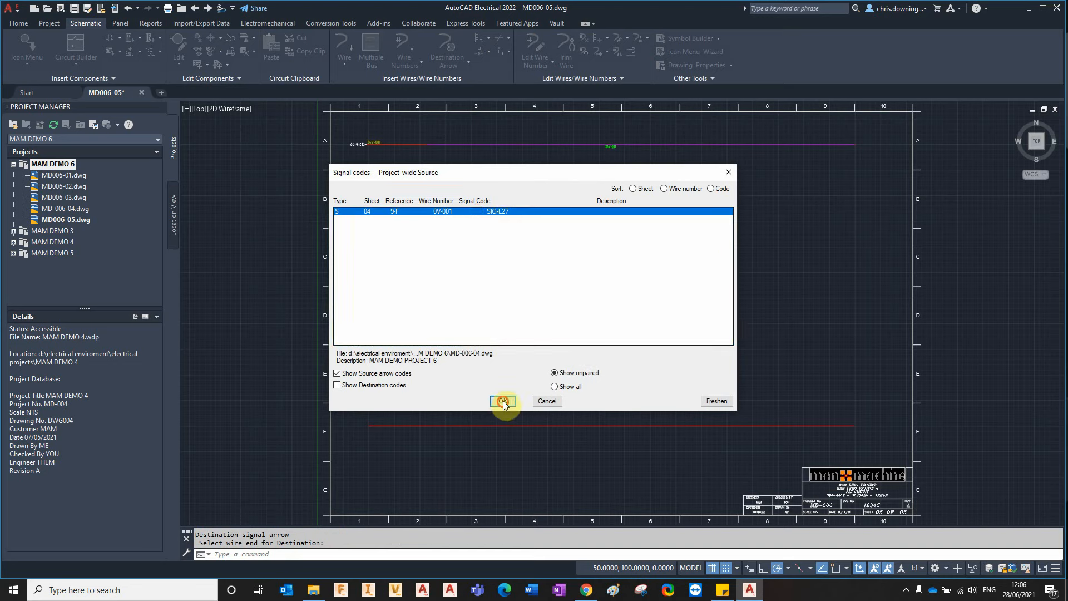
{"action": "left_click", "coordinate": [503, 401]}
{"action": "left_click", "coordinate": [498, 364]}
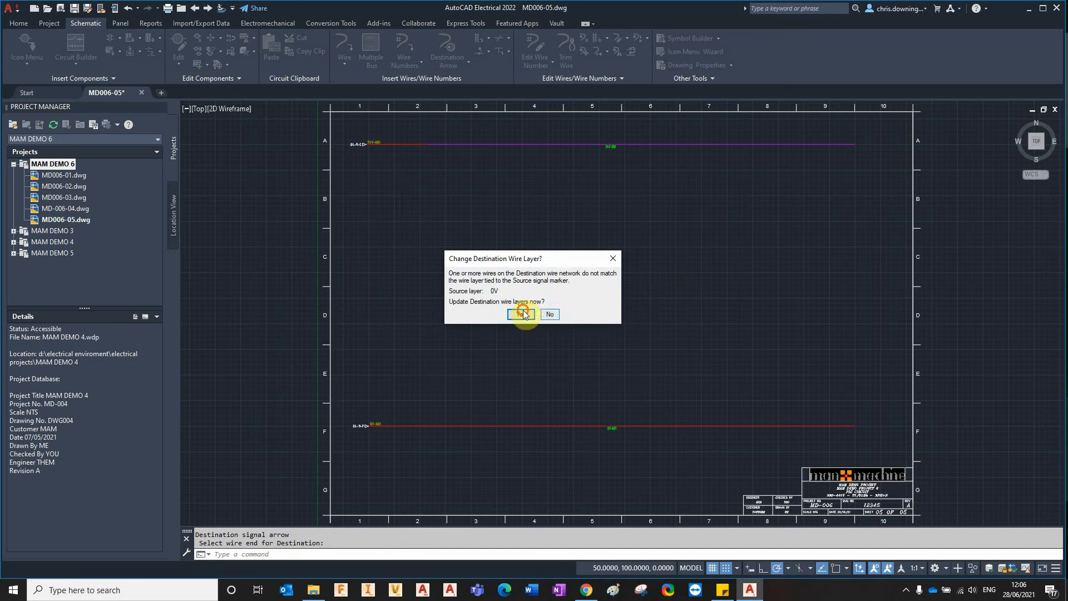
{"action": "left_click", "coordinate": [542, 319]}
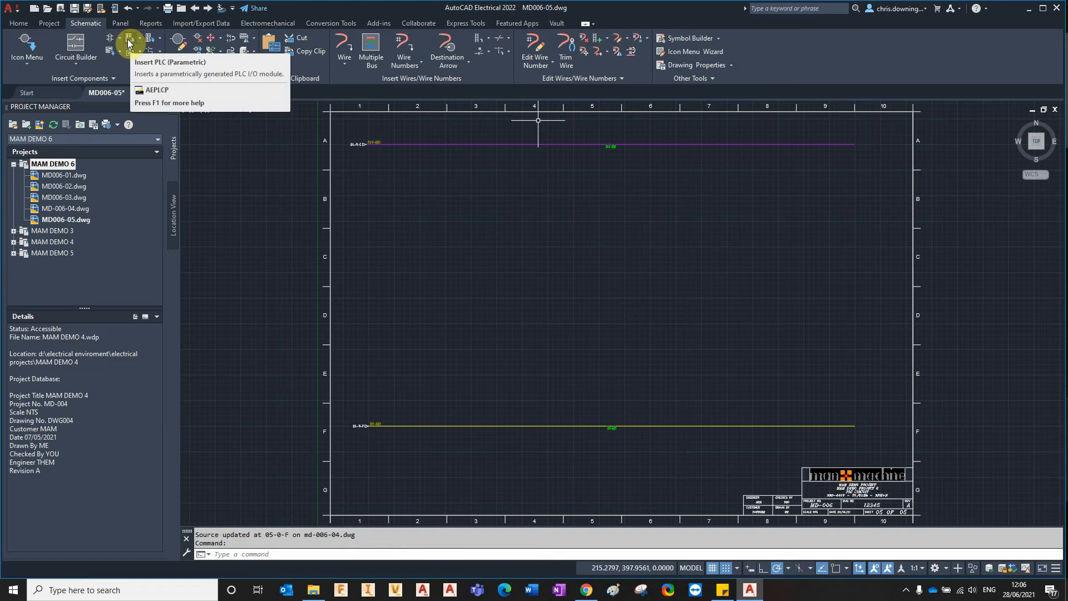
- Place a horizontal parametric Allen-Bradley 1756-IB16 PLC module with graphics style 1 in row C, between the two wires
{"action": "left_click", "coordinate": [197, 61]}
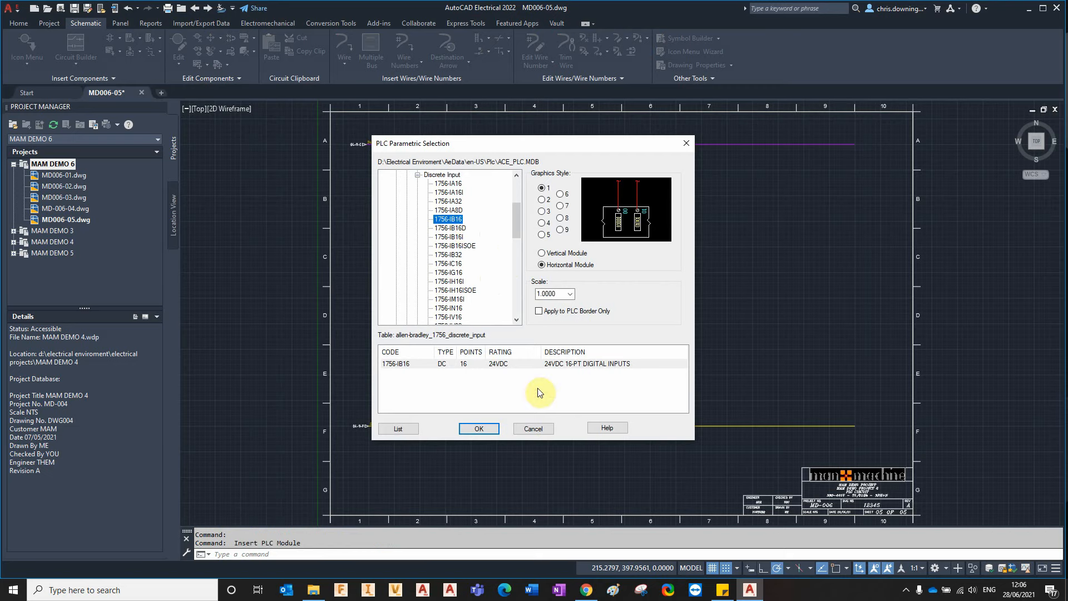
{"action": "left_click", "coordinate": [480, 429]}
{"action": "scroll", "coordinate": [379, 270], "scroll_direction": "down", "scroll_amount": 2}
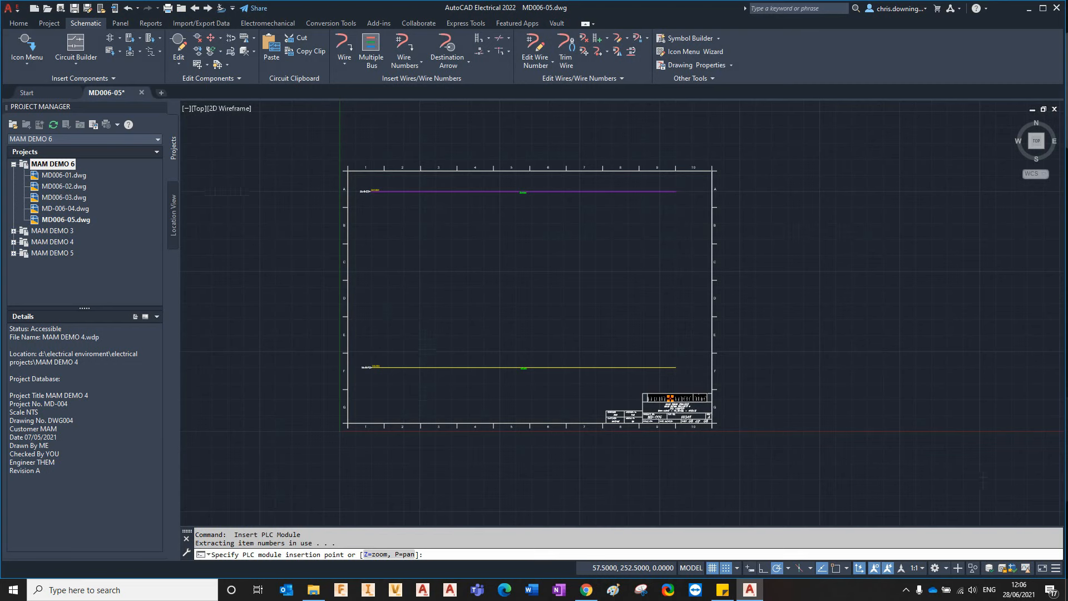
{"action": "scroll", "coordinate": [378, 273], "scroll_direction": "up", "scroll_amount": 2}
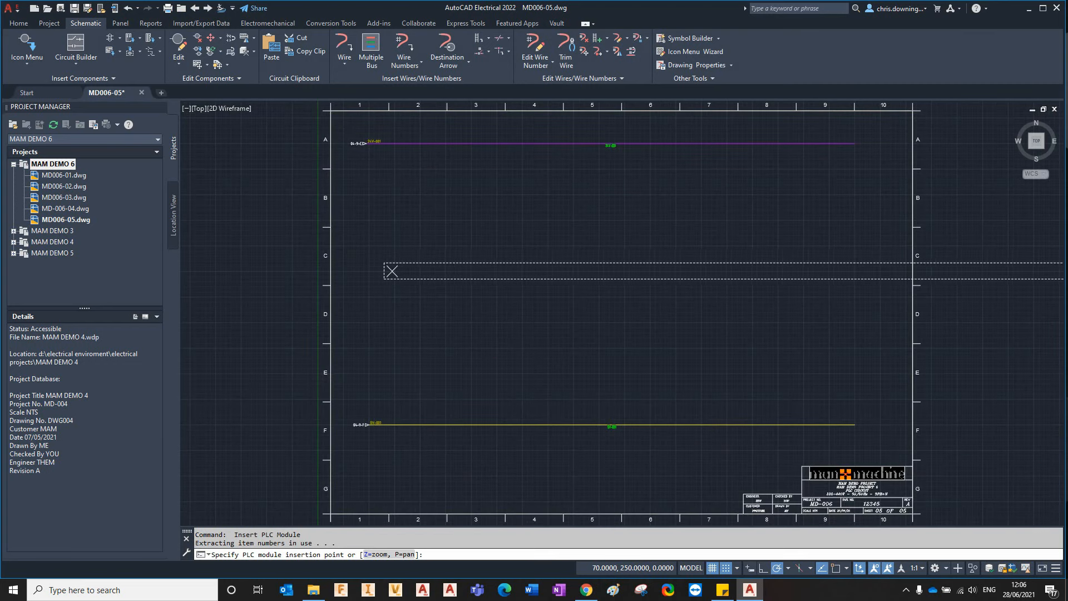
{"action": "left_click", "coordinate": [394, 271]}
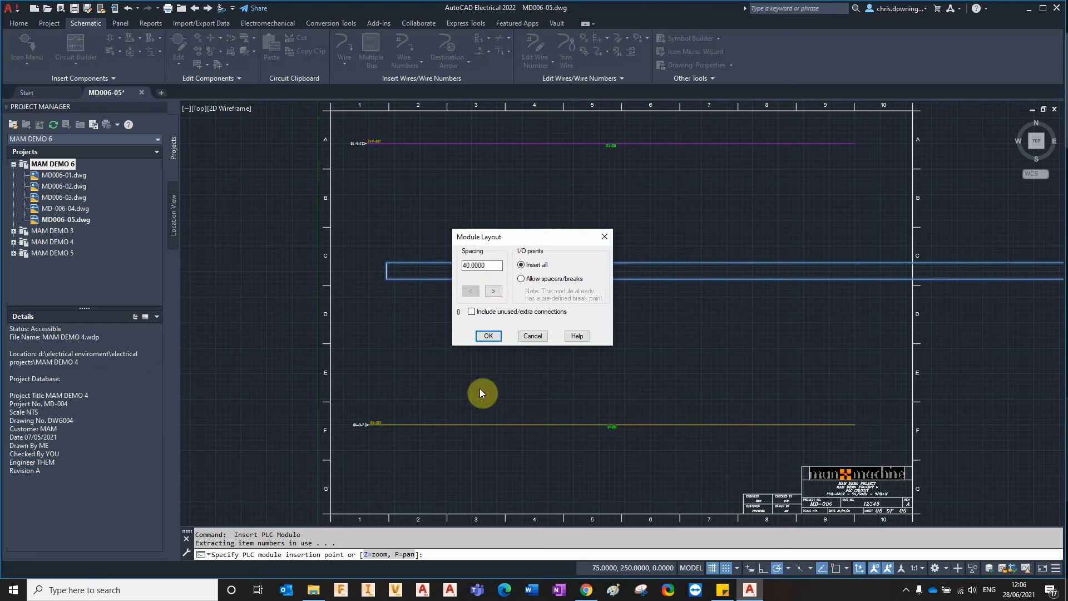
- Lay out the PLC module with 25 spacing and all I/O points inserted, assigning it to rack 1, slot 0
{"action": "type", "text": "20"}
{"action": "left_click", "coordinate": [489, 337]}
{"action": "left_click_drag", "start_coordinate": [500, 266], "coordinate": [436, 249]}
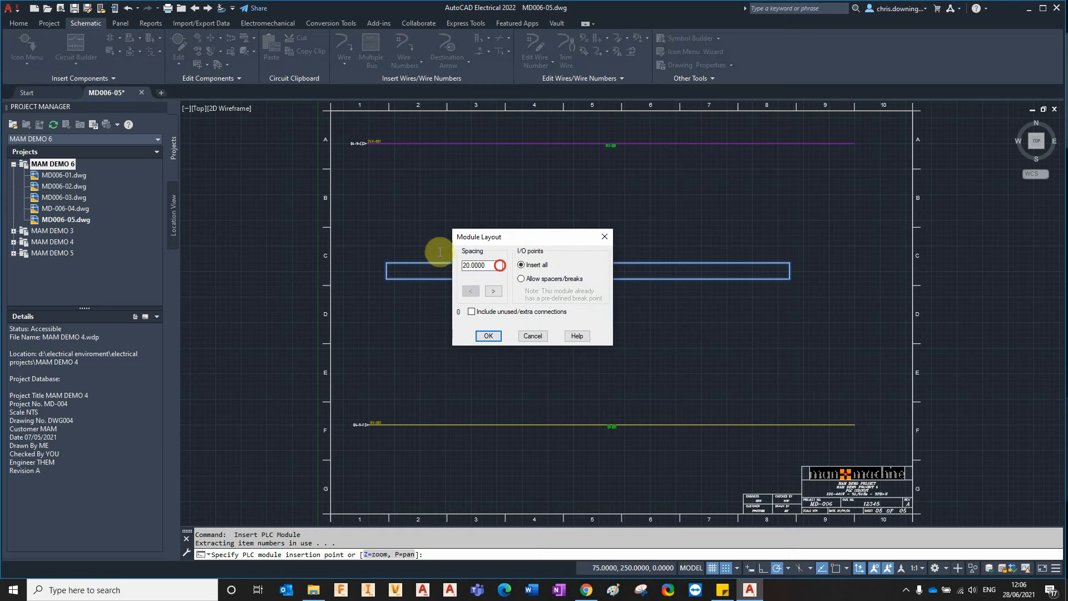
{"action": "type", "text": "25"}
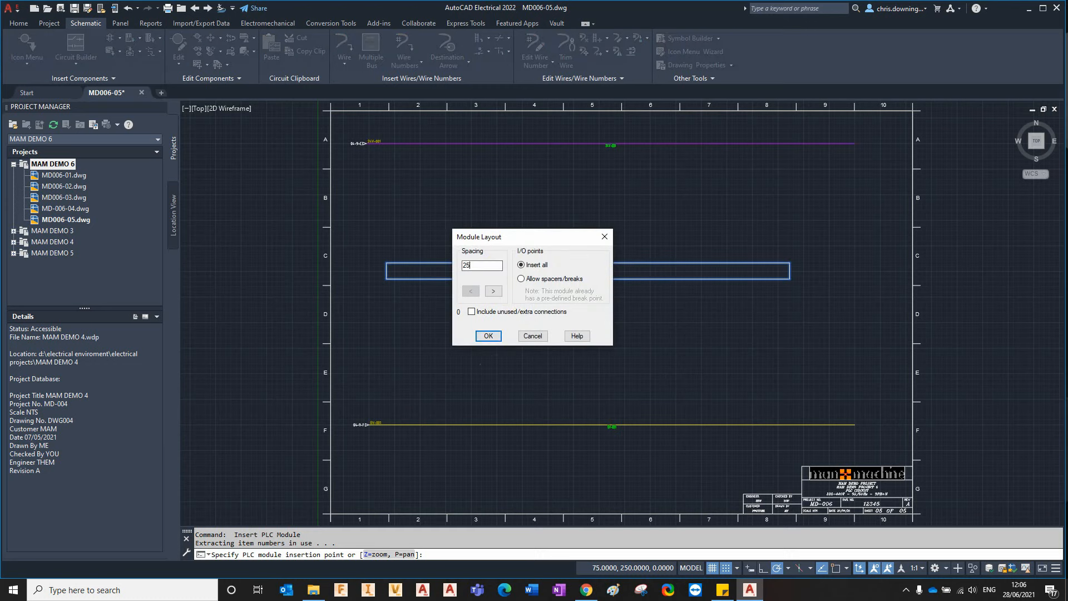
{"action": "key", "text": "Return"}
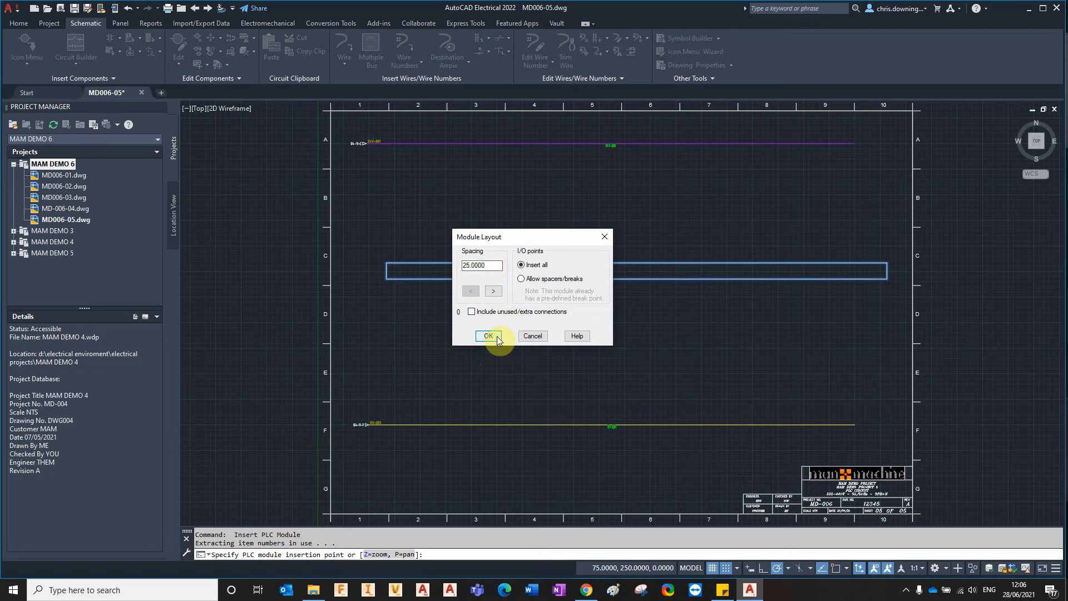
{"action": "left_click", "coordinate": [488, 335]}
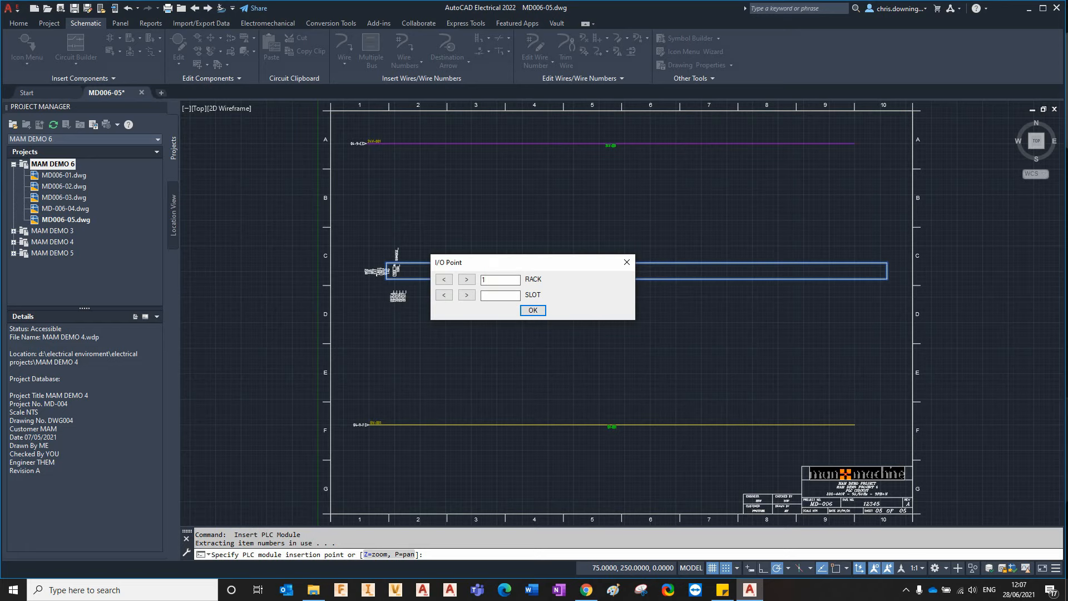
{"action": "key", "text": "Return"}
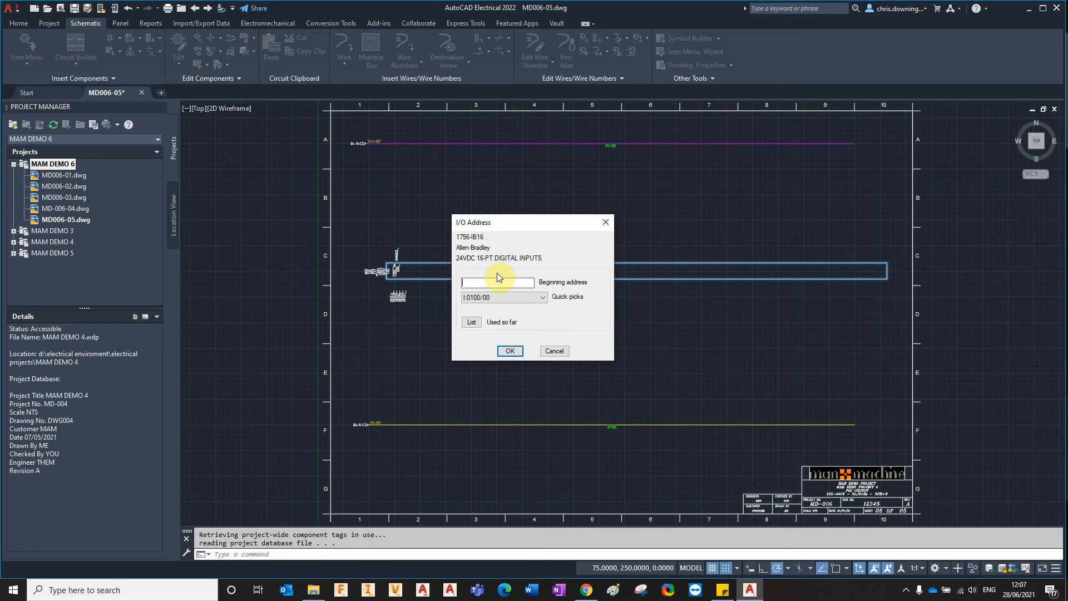
{"action": "left_click", "coordinate": [509, 351]}
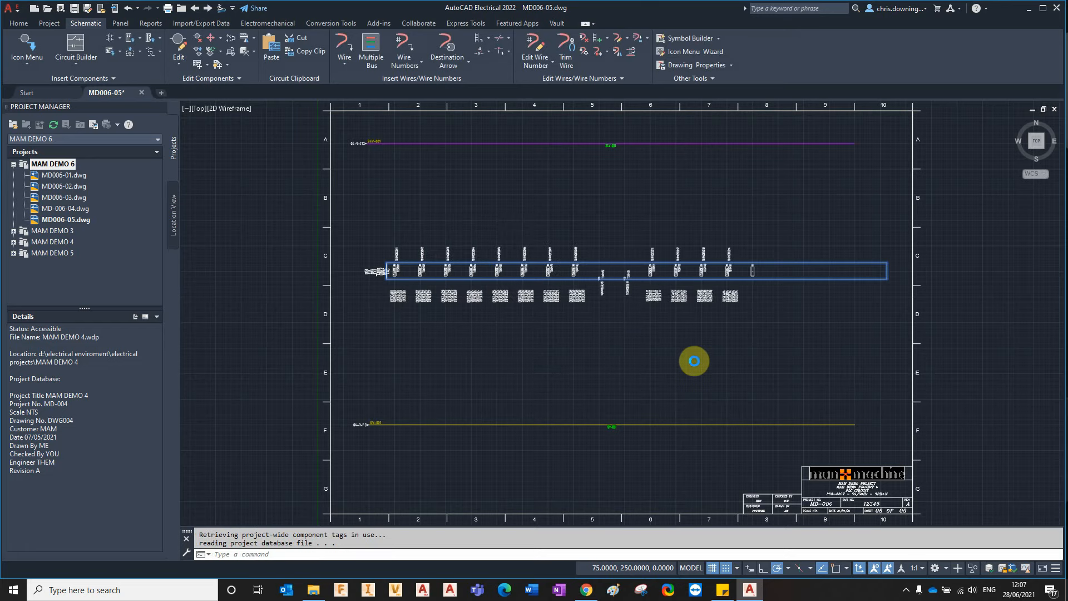
- Move the PLC module 20 units towards the start of the two wires
{"action": "mouse_move", "coordinate": [578, 300]}
{"action": "middle_mouse_down"}
{"action": "mouse_move", "coordinate": [425, 281]}
{"action": "mouse_move", "coordinate": [310, 226]}
{"action": "mouse_move", "coordinate": [277, 250]}
{"action": "mouse_move", "coordinate": [287, 277]}
{"action": "middle_mouse_up"}
{"action": "left_click", "coordinate": [198, 66]}
{"action": "left_click", "coordinate": [379, 292]}
{"action": "right_click", "coordinate": [395, 312]}
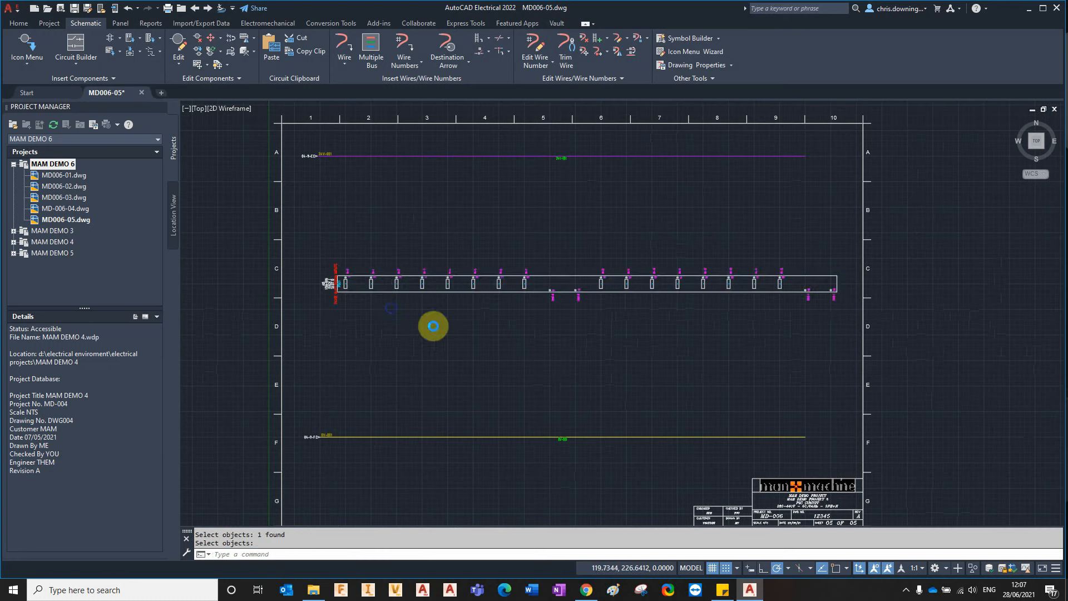
{"action": "left_click", "coordinate": [445, 327]}
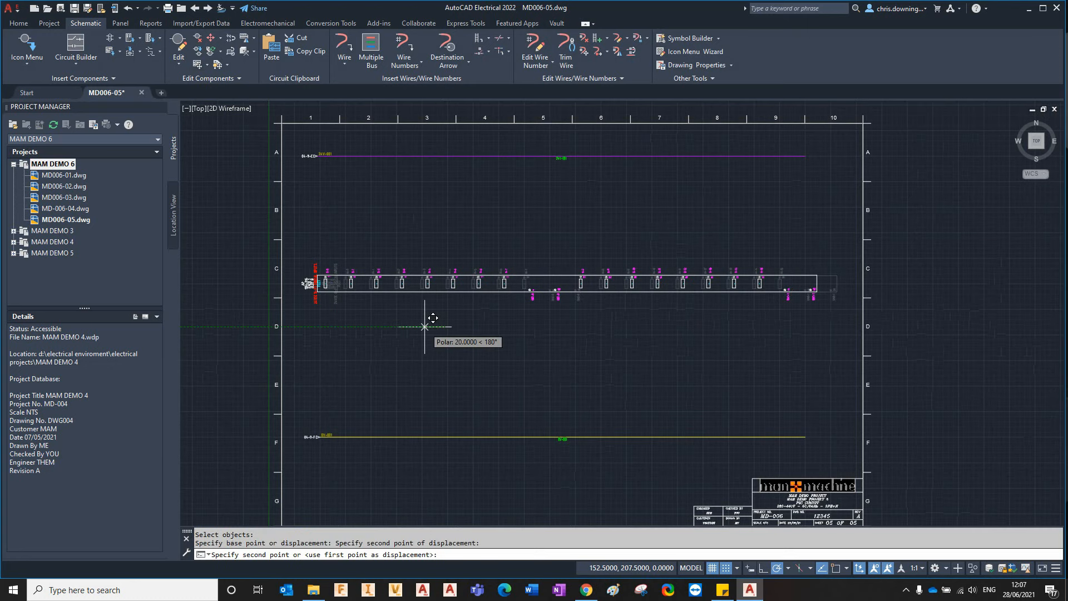
{"action": "key", "text": "Escape"}
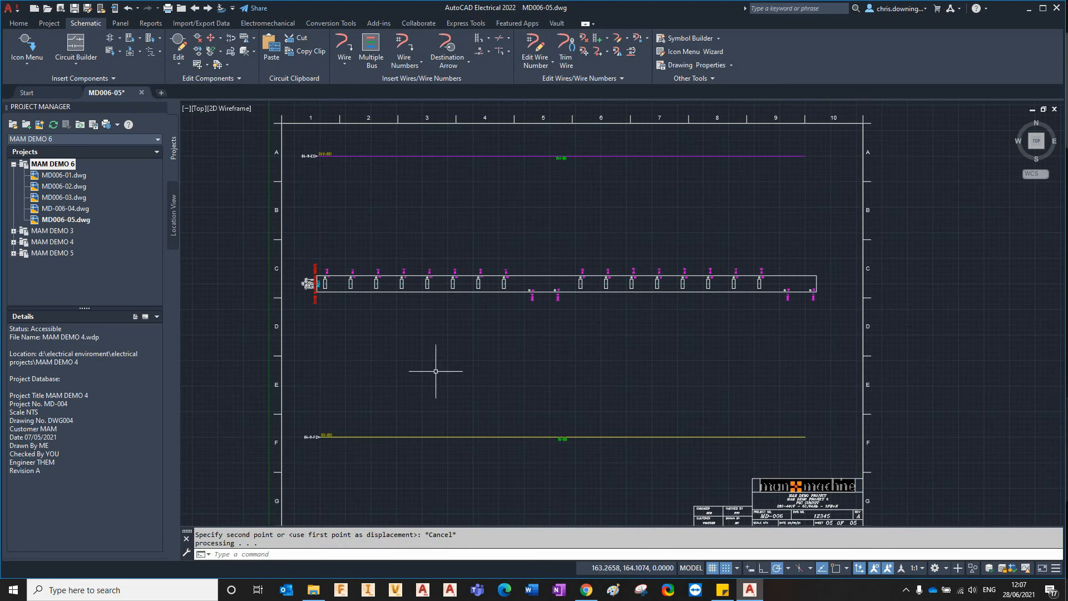
- Stretch the free ends of the upper and lower wires outward by 25 units so they extend past the PLC module
{"action": "scroll", "coordinate": [308, 284], "scroll_direction": "up", "scroll_amount": 6}
{"action": "scroll", "coordinate": [322, 304], "scroll_direction": "down", "scroll_amount": 6}
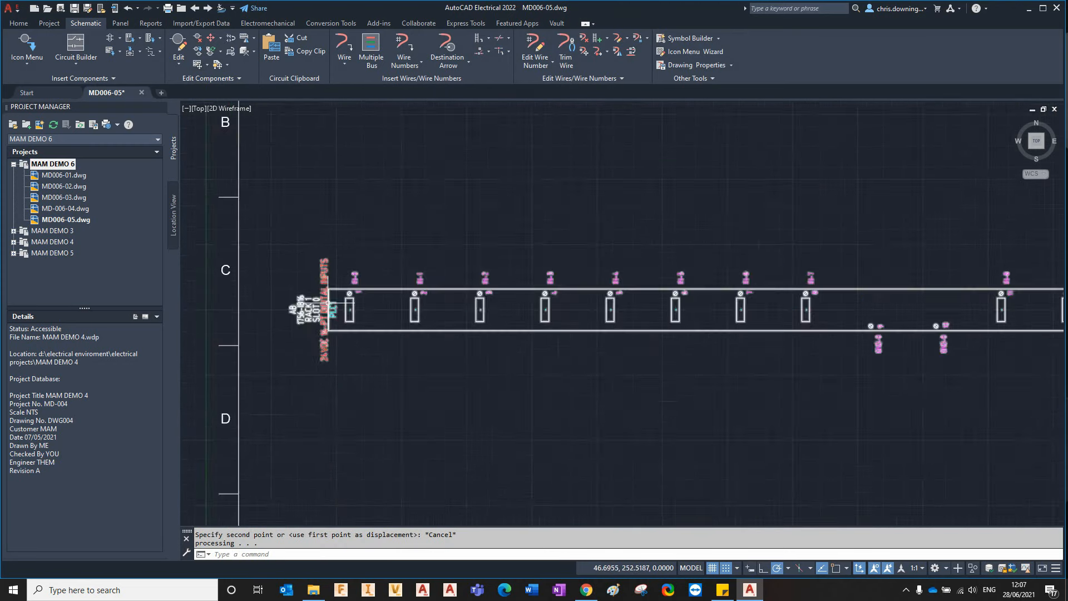
{"action": "left_click", "coordinate": [823, 168]}
{"action": "left_click", "coordinate": [803, 183]}
{"action": "left_click", "coordinate": [816, 179]}
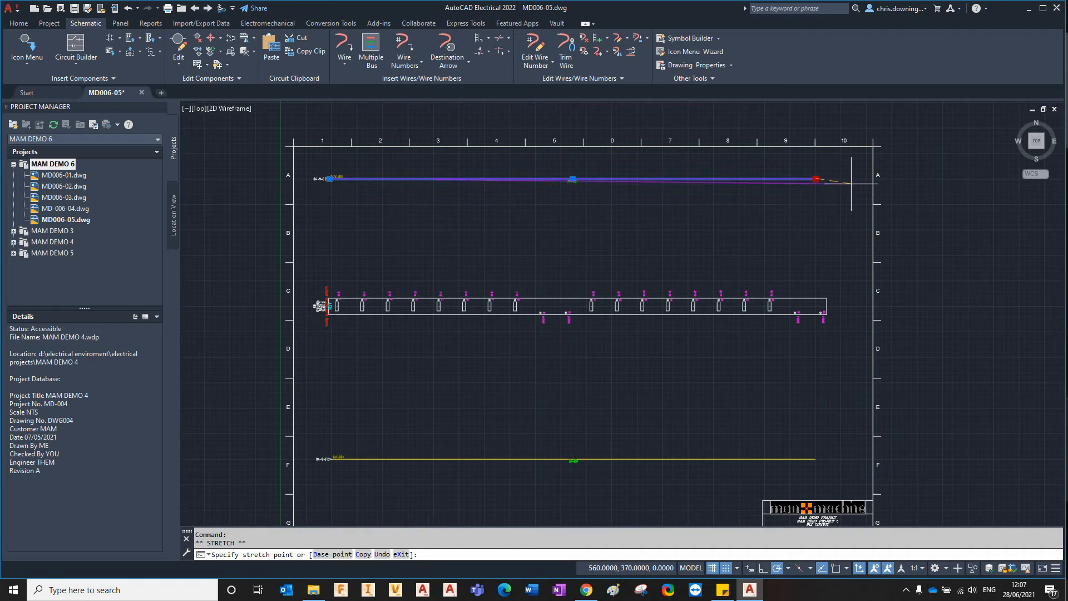
{"action": "left_click", "coordinate": [841, 179]}
{"action": "left_click", "coordinate": [816, 452]}
{"action": "left_click", "coordinate": [815, 458]}
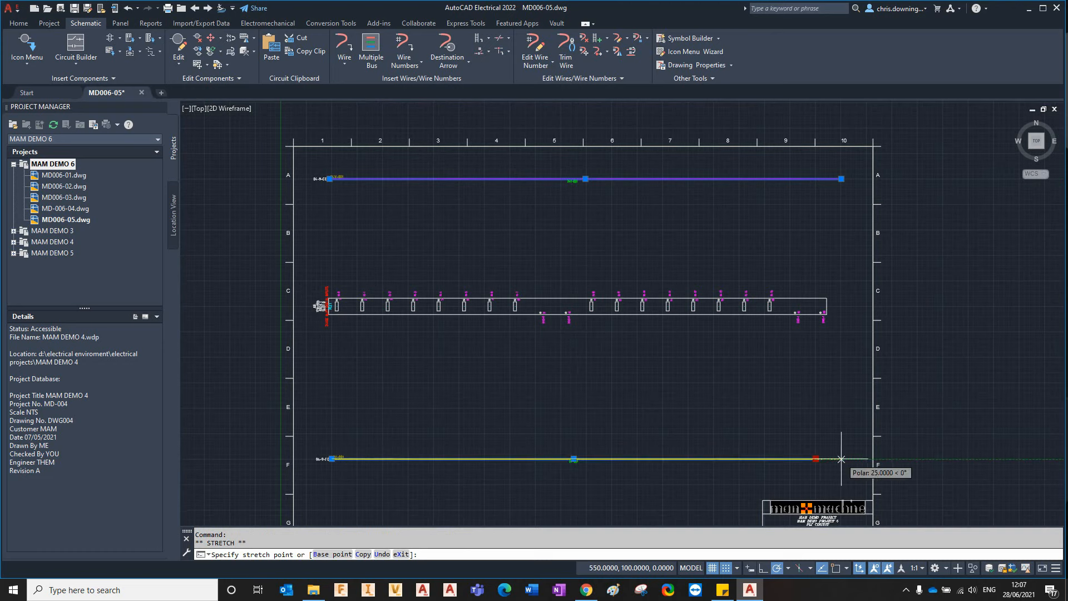
{"action": "left_click", "coordinate": [842, 458]}
{"action": "key", "text": "Escape"}
- Draw a multiple wire bus from all the module's upper input terminals to the upper 24V wire, starting at the component
{"action": "middle_click_drag", "start_coordinate": [711, 339], "coordinate": [647, 304]}
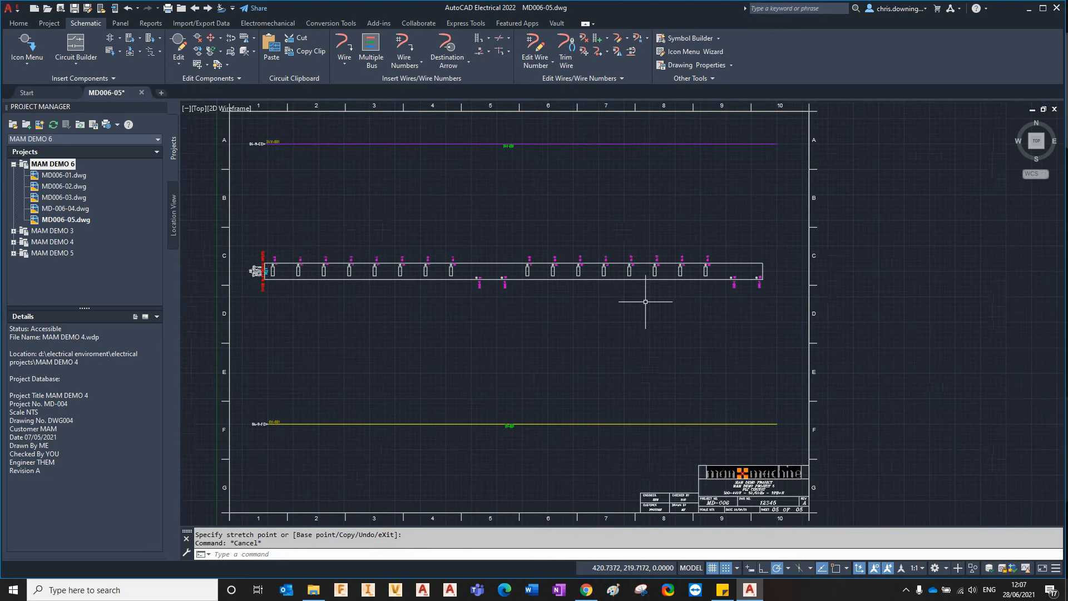
{"action": "left_click", "coordinate": [371, 49]}
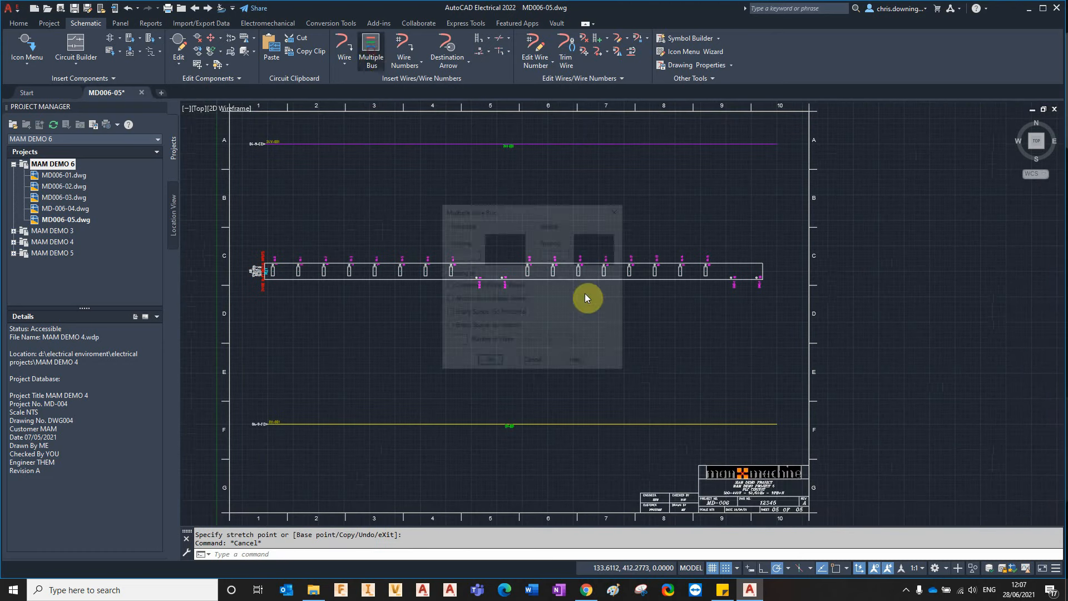
{"action": "left_click", "coordinate": [481, 286]}
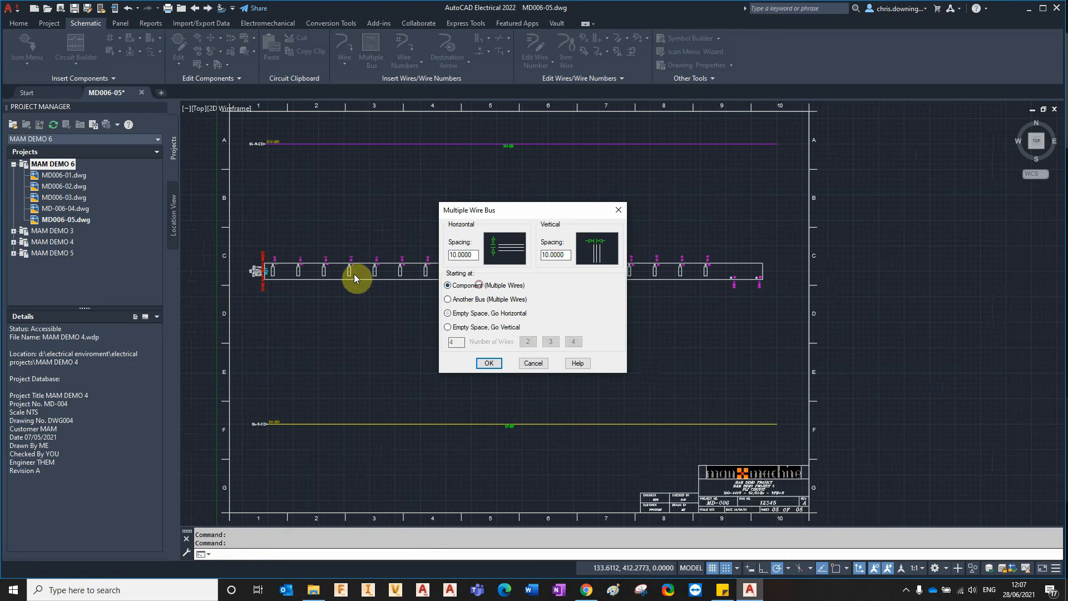
{"action": "left_click", "coordinate": [488, 363]}
{"action": "left_click", "coordinate": [267, 232]}
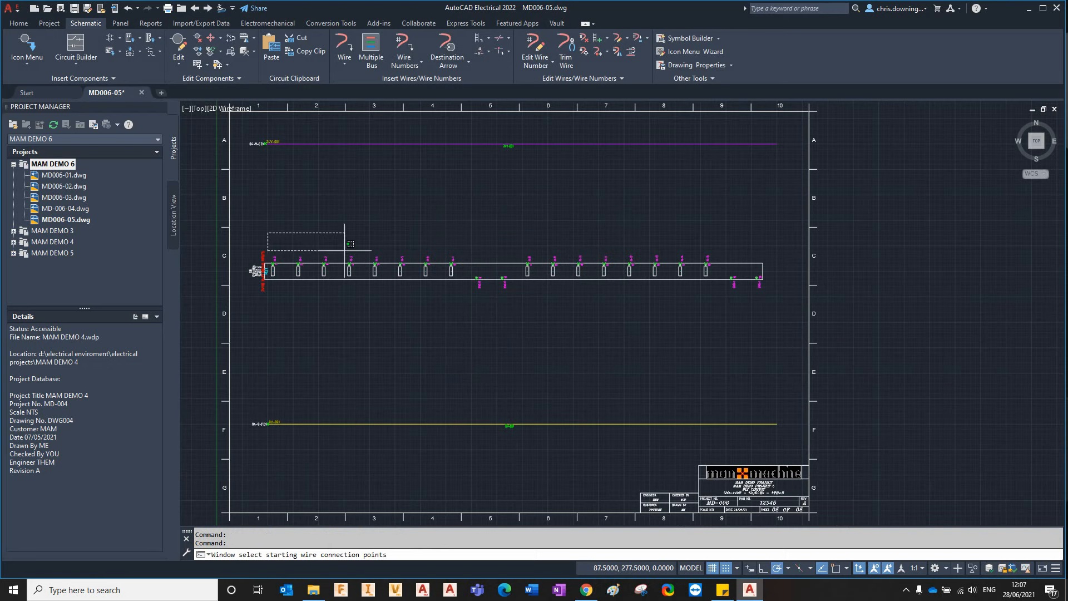
{"action": "left_click", "coordinate": [749, 269]}
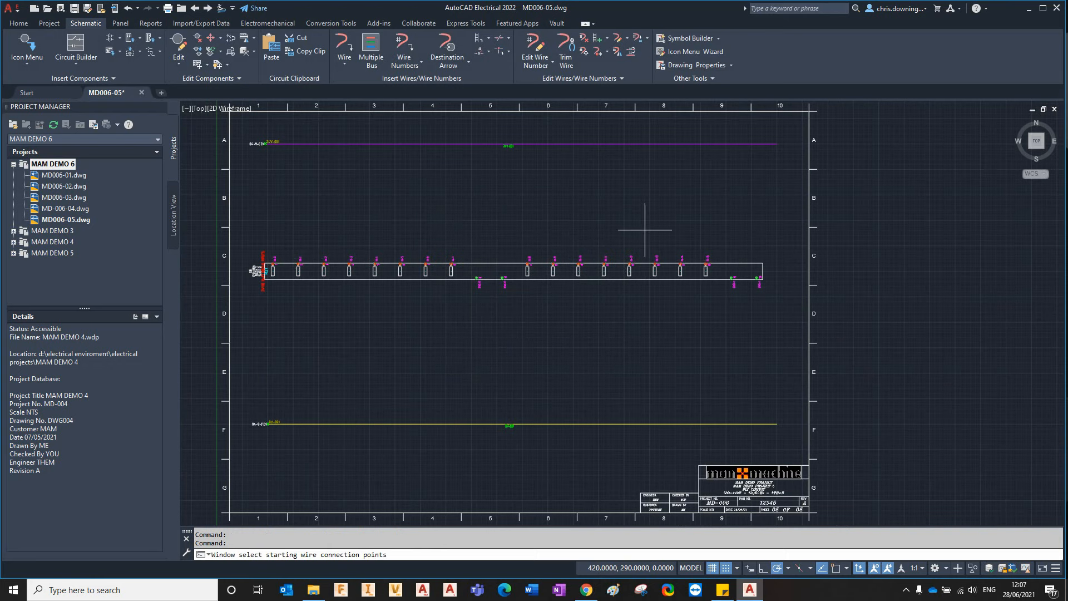
{"action": "left_click", "coordinate": [536, 145]}
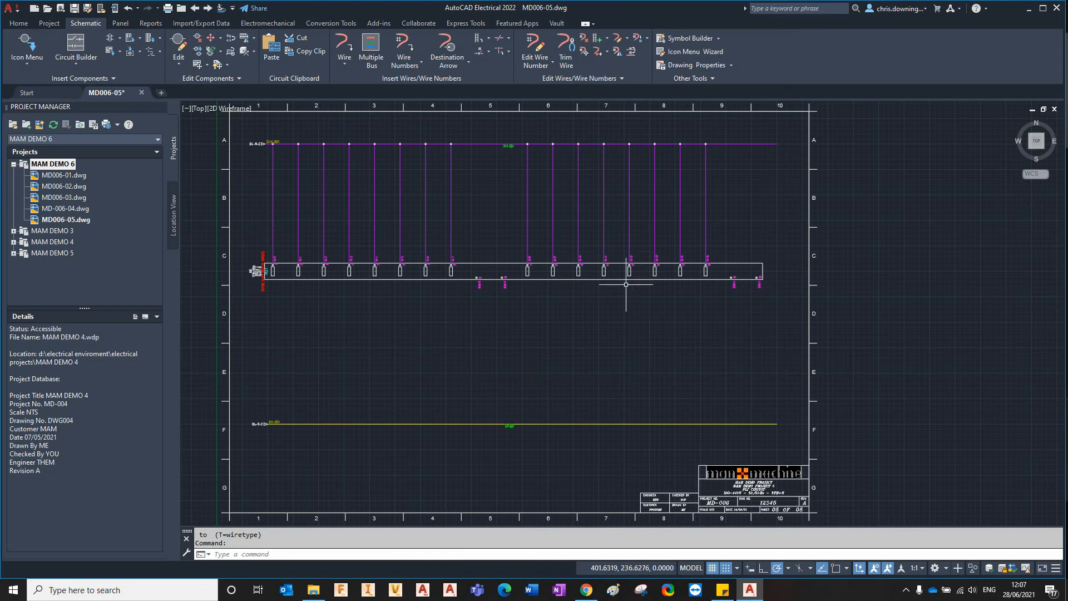
- Draw a multiple wire bus from the module's four lower terminals to the lower 0V wire
{"action": "right_click", "coordinate": [377, 314]}
{"action": "left_click", "coordinate": [485, 364]}
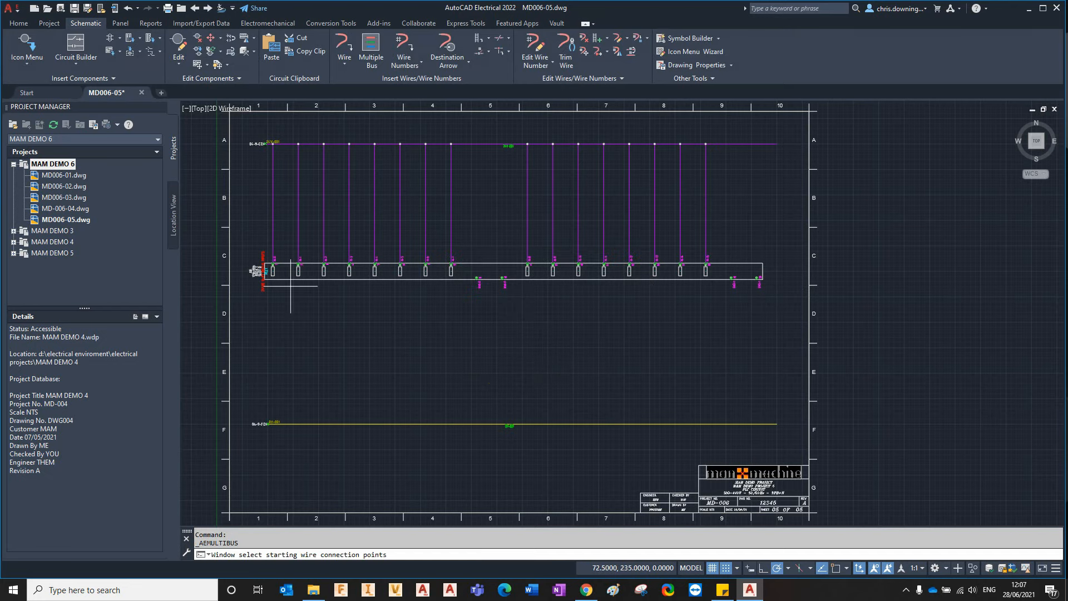
{"action": "left_click", "coordinate": [289, 276]}
{"action": "left_click", "coordinate": [785, 345]}
{"action": "left_click", "coordinate": [636, 424]}
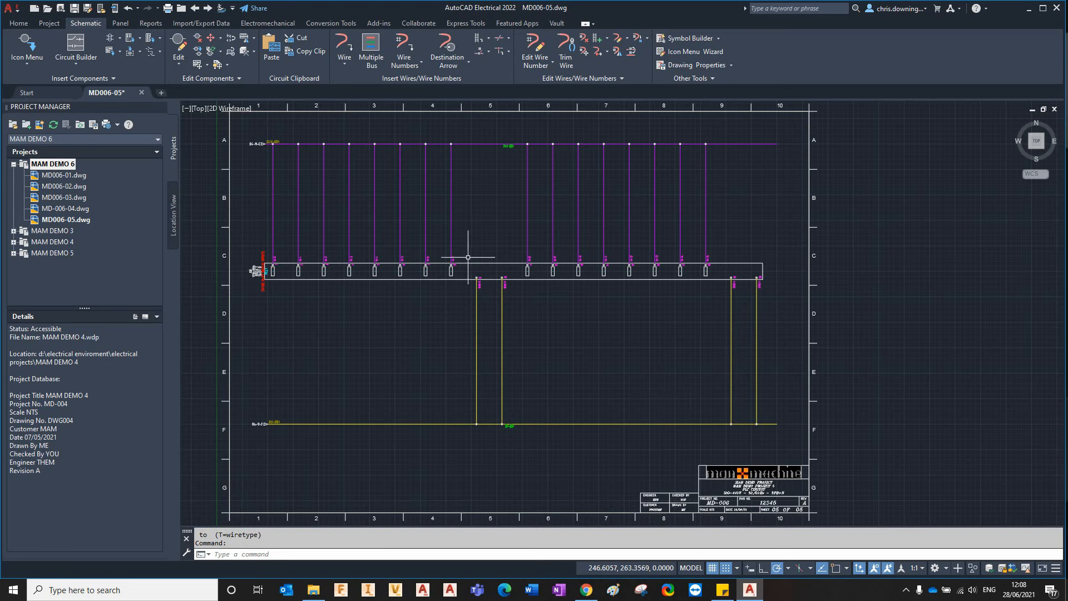
- Insert a normally open momentary push button on the first input wire, IN-0, between the 24V wire and the PLC module
{"action": "left_click", "coordinate": [30, 44]}
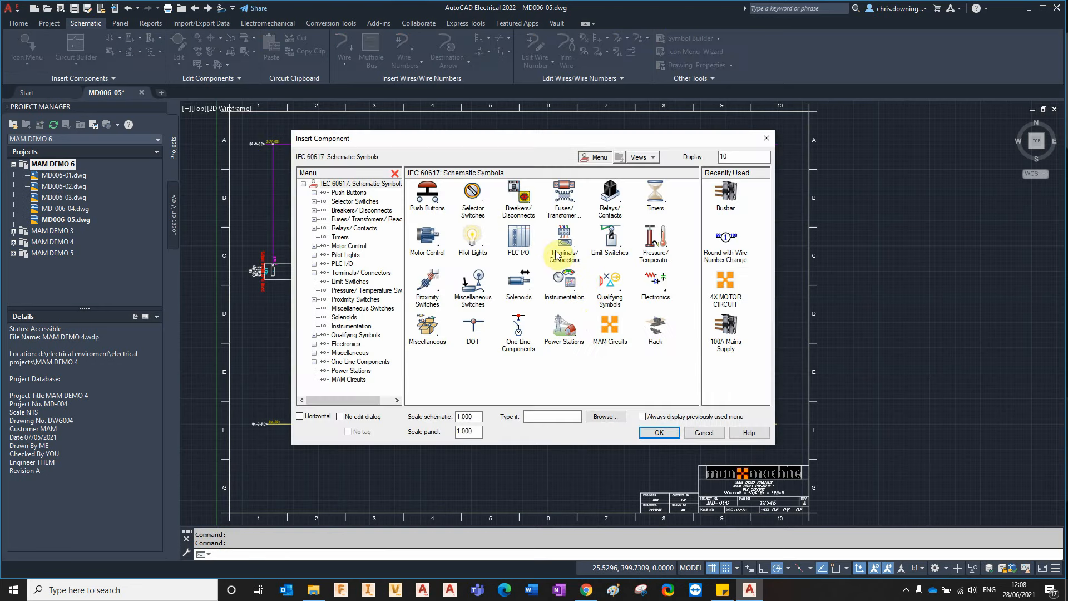
{"action": "left_click", "coordinate": [427, 197]}
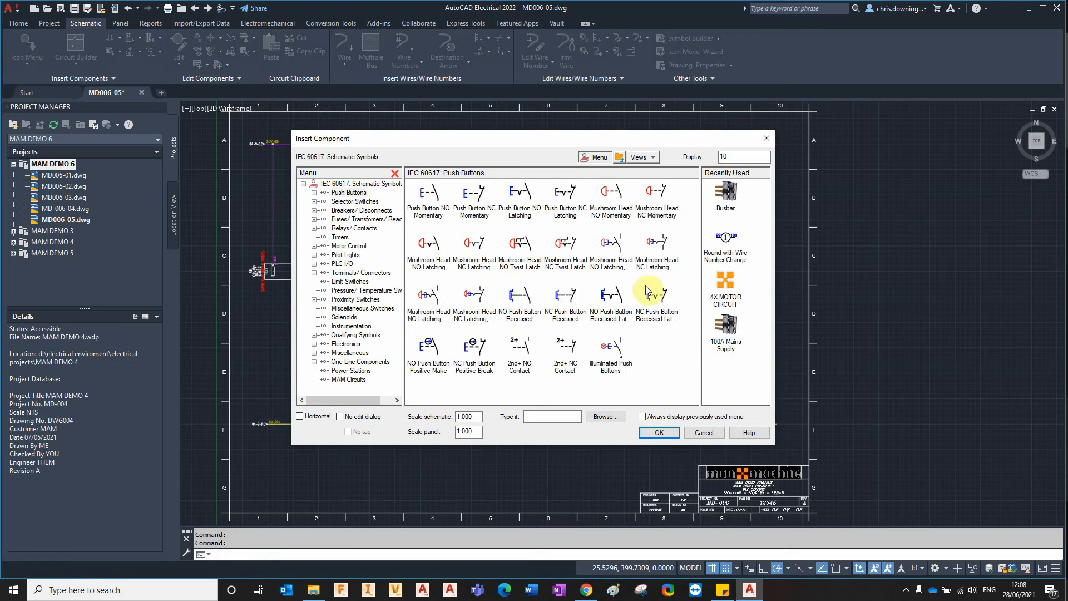
{"action": "left_click", "coordinate": [436, 207]}
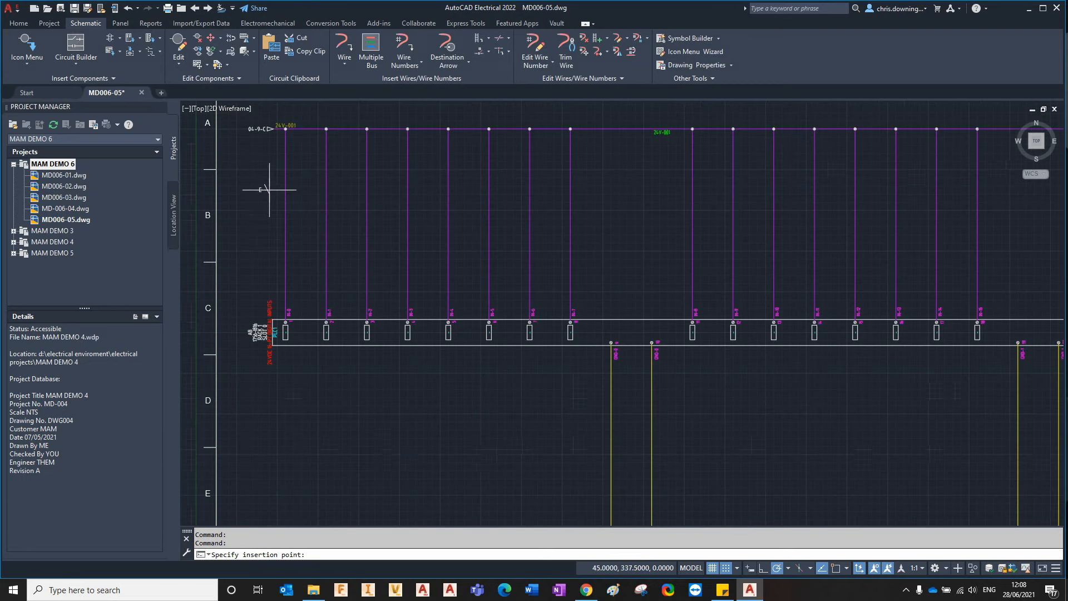
{"action": "left_click", "coordinate": [309, 226]}
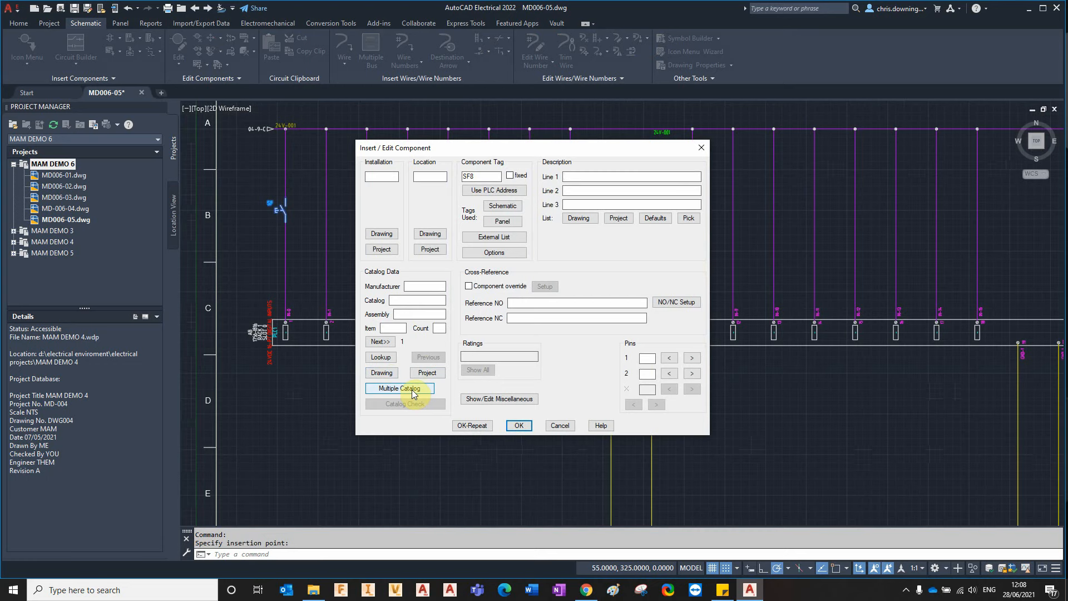
- Assign the AB catalogue part 800H-BR6A to the push button and set its first description line to START MOTOR 1
{"action": "left_click", "coordinate": [380, 357]}
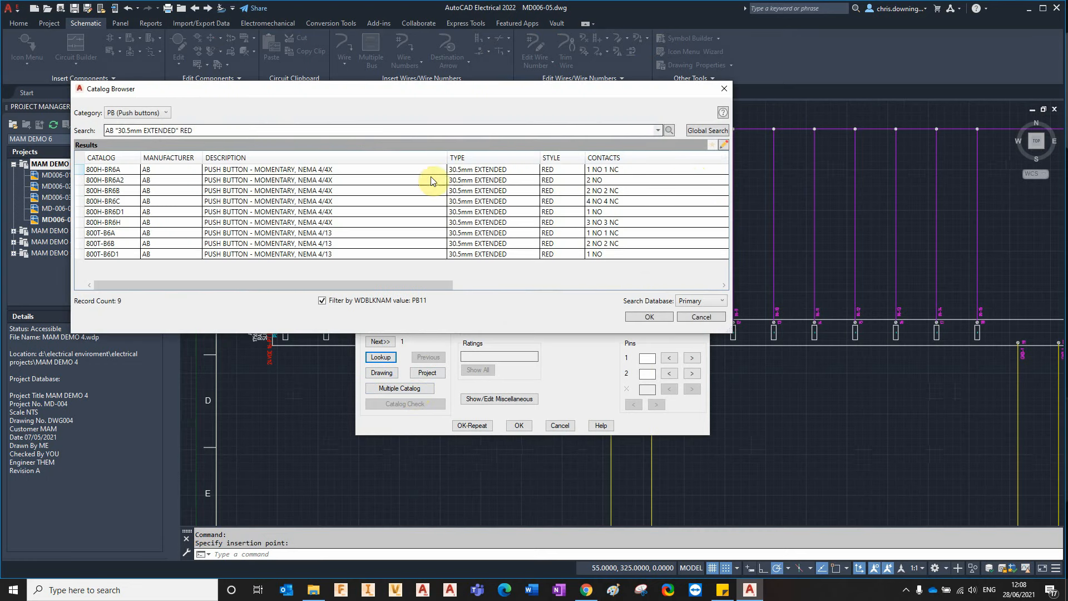
{"action": "left_click", "coordinate": [649, 317]}
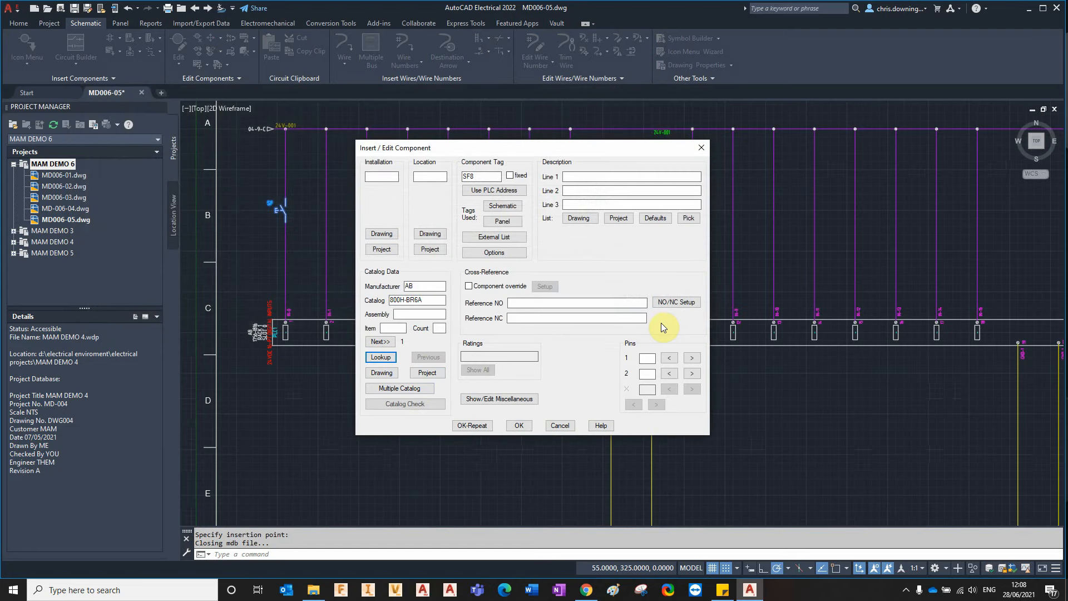
{"action": "left_click", "coordinate": [584, 178]}
{"action": "type", "text": "START MOTOR 1"}
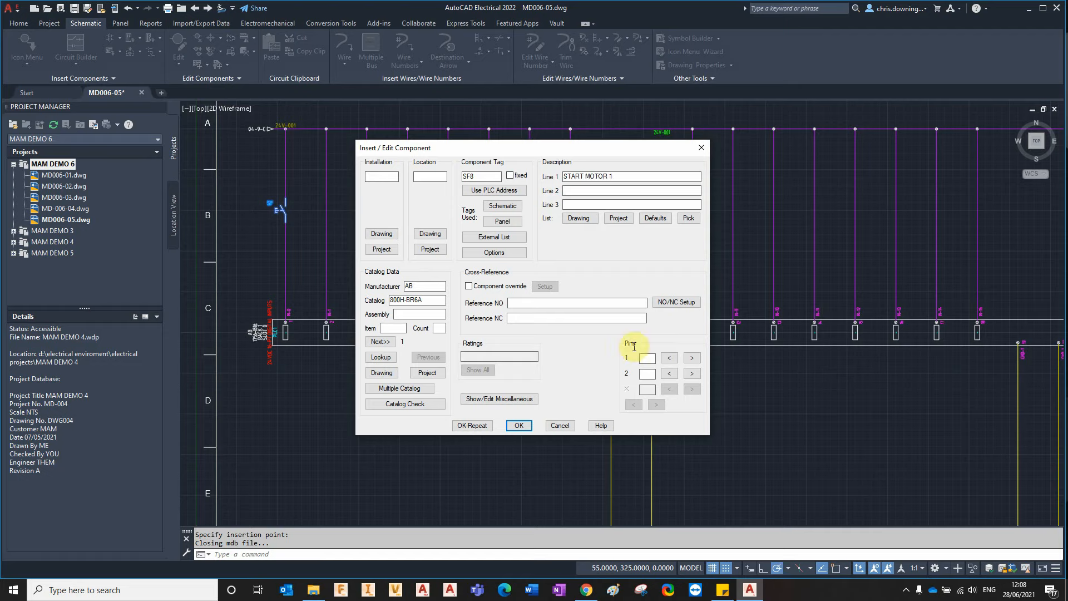
{"action": "left_click", "coordinate": [524, 426]}
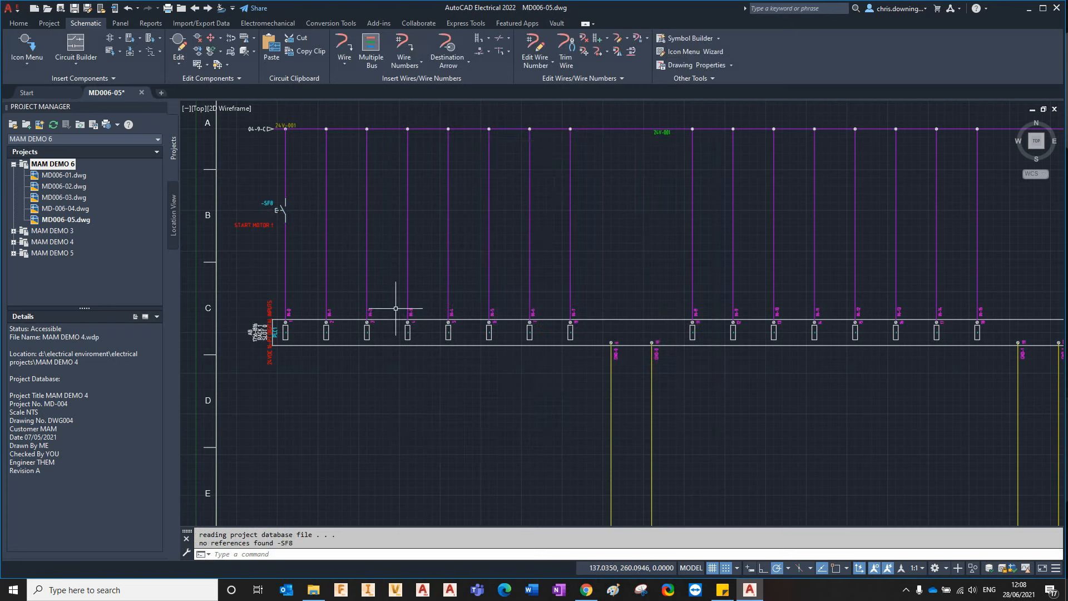
{"action": "scroll", "coordinate": [214, 224], "scroll_direction": "up", "scroll_amount": 2}
{"action": "left_click", "coordinate": [262, 226]}
{"action": "key", "text": "Escape"}
{"action": "scroll", "coordinate": [440, 317], "scroll_direction": "down", "scroll_amount": 2}
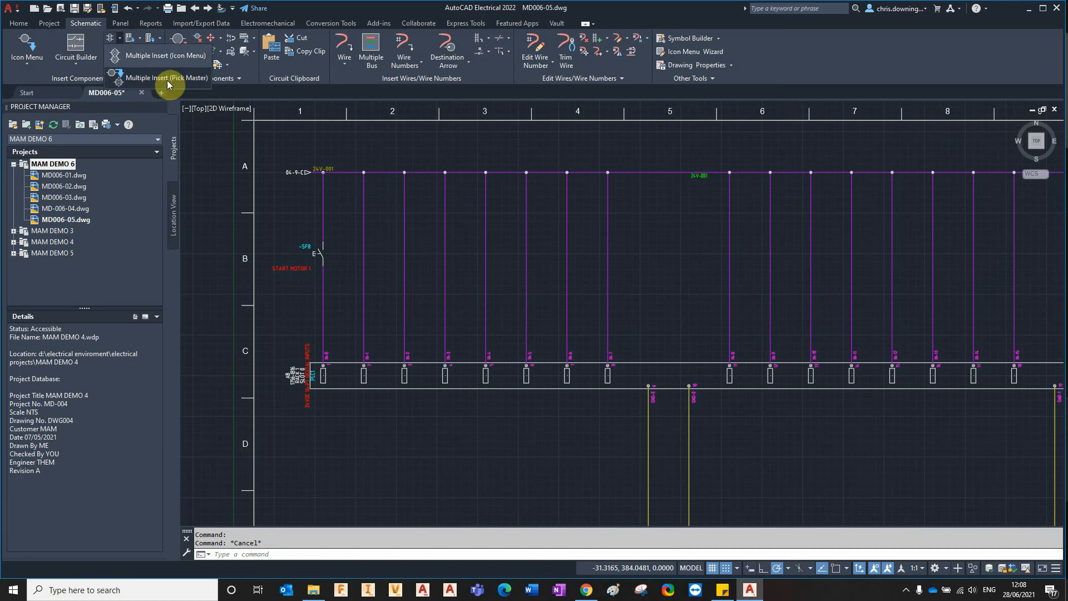
- Multiple-insert the SF8 push button as master across wires IN-1 to IN-7, keeping all copies without showing the edit dialog
{"action": "left_click", "coordinate": [167, 82]}
{"action": "left_click", "coordinate": [323, 262]}
{"action": "left_click", "coordinate": [617, 252]}
{"action": "key", "text": "Return"}
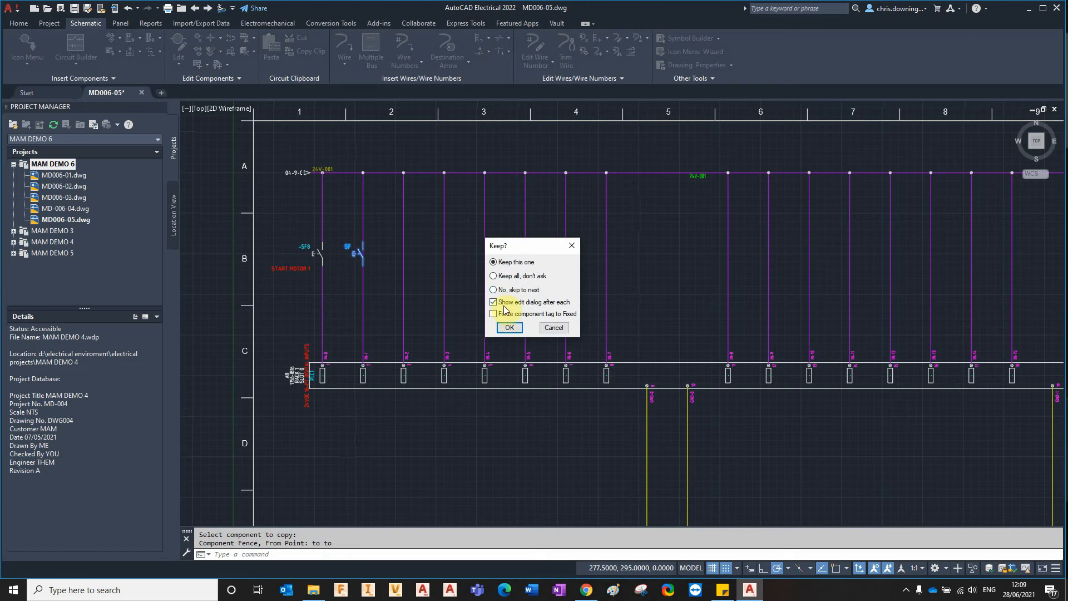
{"action": "left_click", "coordinate": [523, 305]}
{"action": "left_click", "coordinate": [509, 328]}
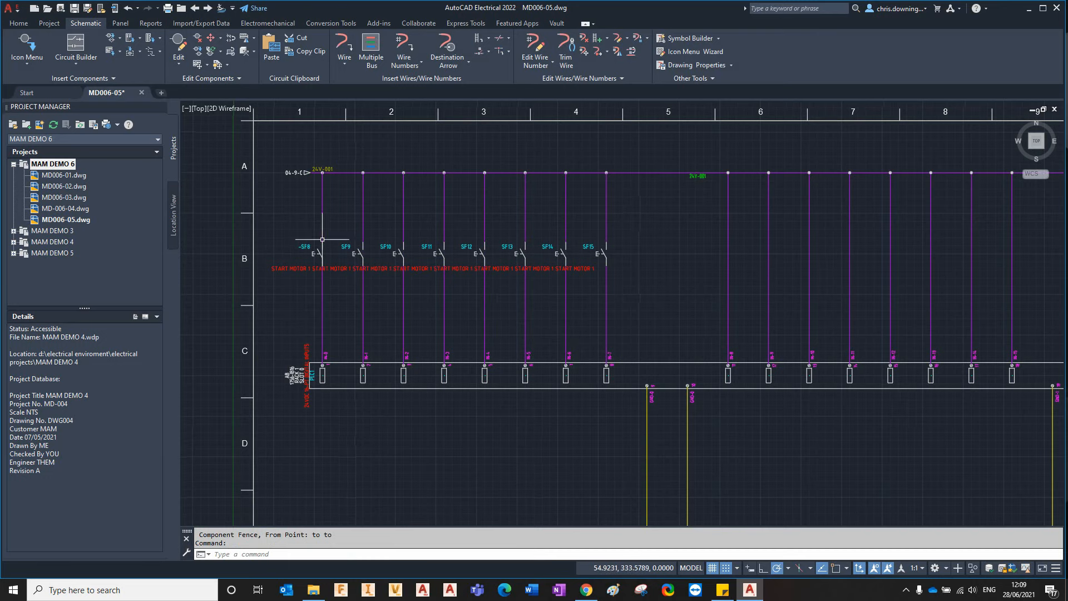
- Rotate the START MOTOR 1 description attributes of all eight push buttons by 90 degrees
{"action": "scroll", "coordinate": [378, 315], "scroll_direction": "up", "scroll_amount": 2}
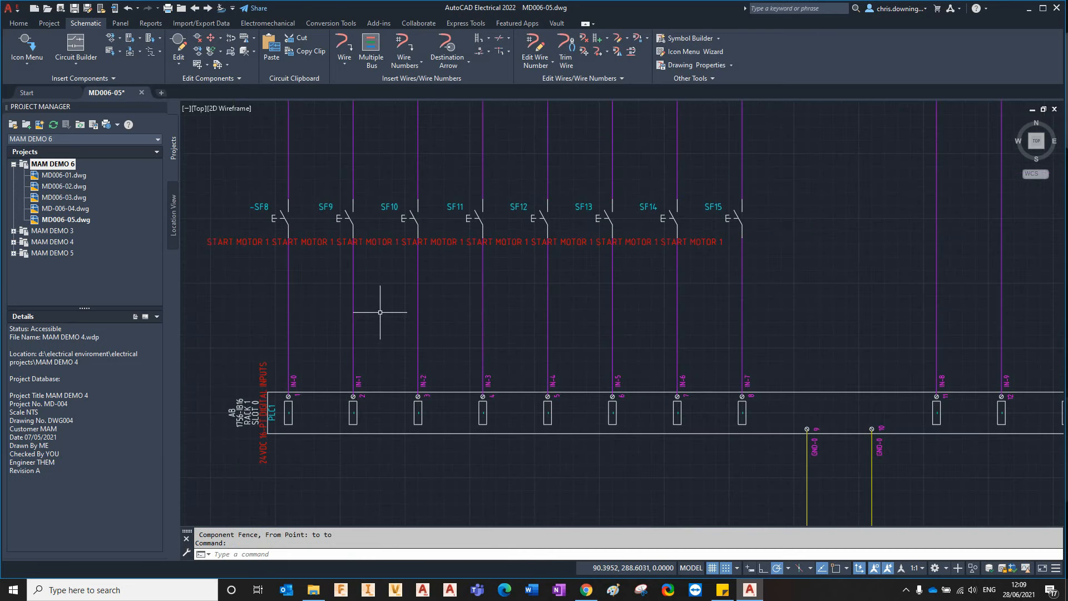
{"action": "left_click", "coordinate": [240, 81]}
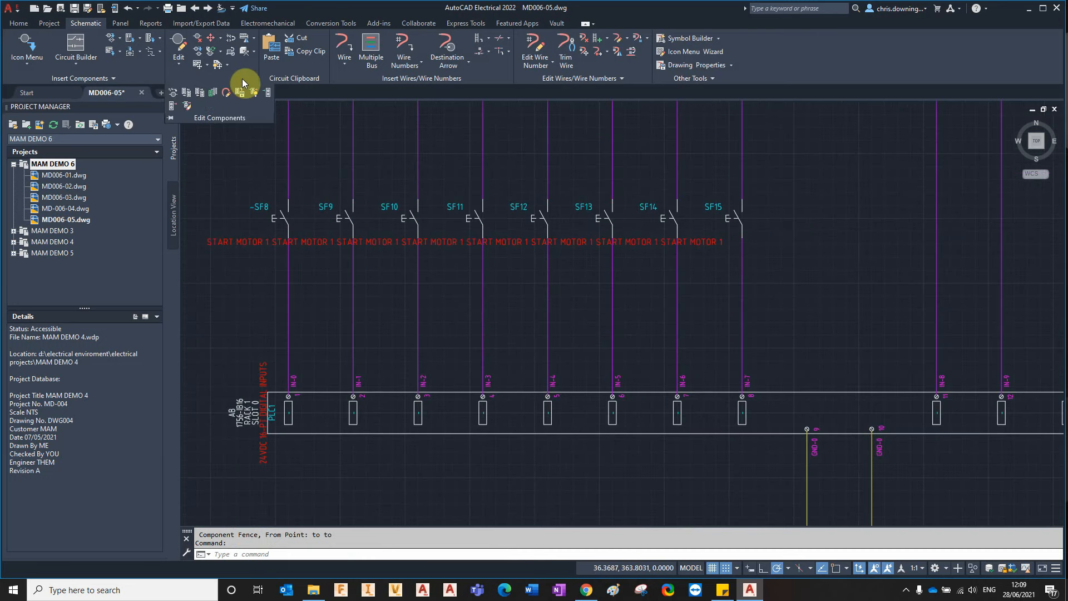
{"action": "left_click", "coordinate": [227, 66]}
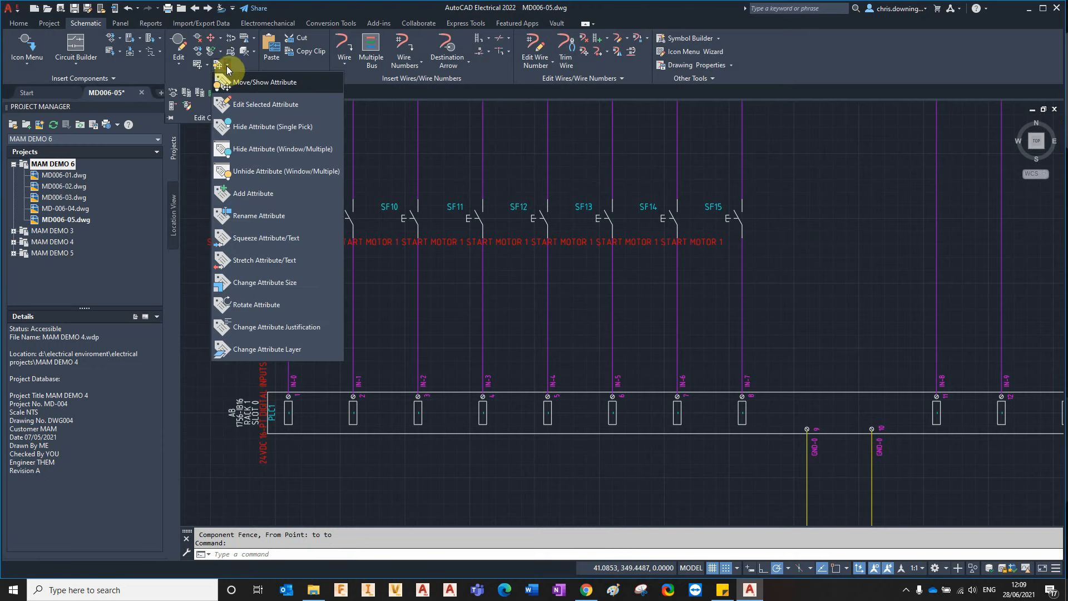
{"action": "left_click", "coordinate": [234, 303]}
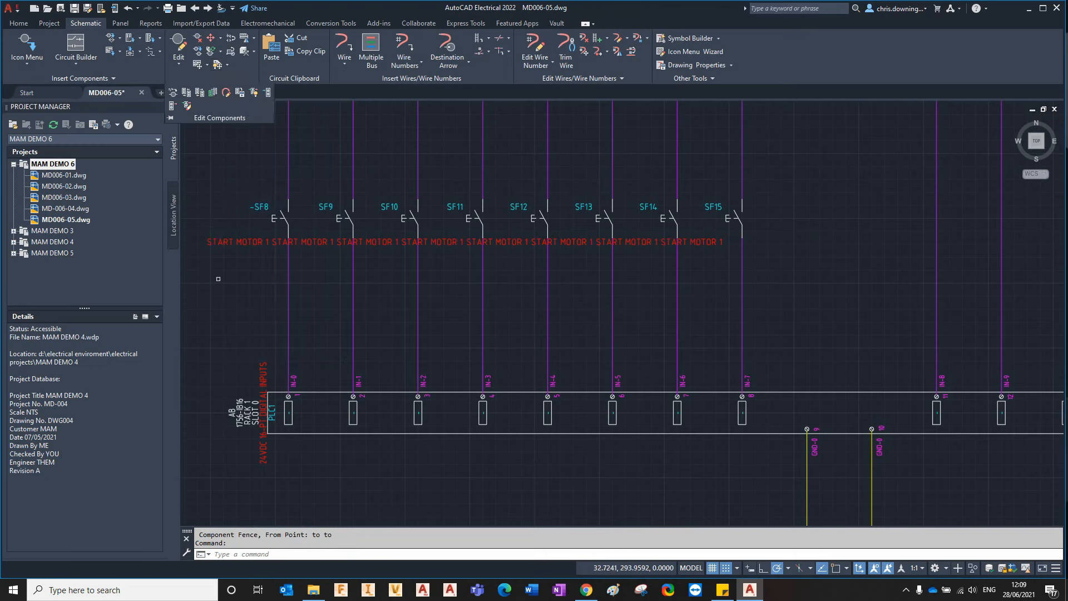
{"action": "left_click", "coordinate": [225, 241]}
{"action": "left_click", "coordinate": [314, 242]}
{"action": "left_click", "coordinate": [378, 243]}
{"action": "left_click", "coordinate": [442, 242]}
{"action": "left_click", "coordinate": [508, 243]}
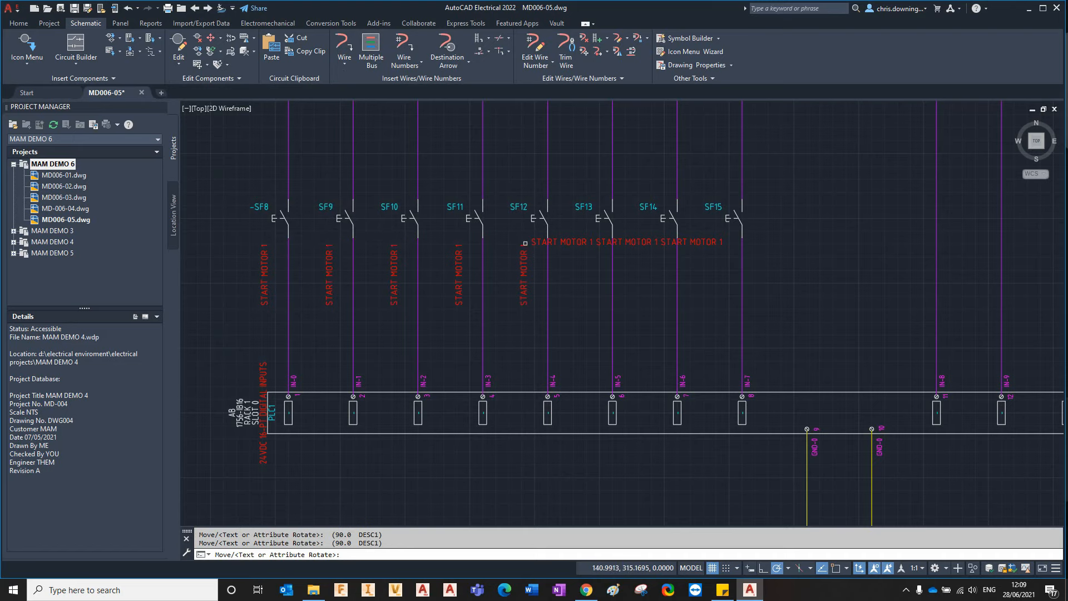
{"action": "left_click", "coordinate": [535, 242]}
{"action": "left_click", "coordinate": [621, 242]}
{"action": "left_click", "coordinate": [690, 242]}
{"action": "middle_click_drag", "start_coordinate": [782, 294], "coordinate": [773, 300]}
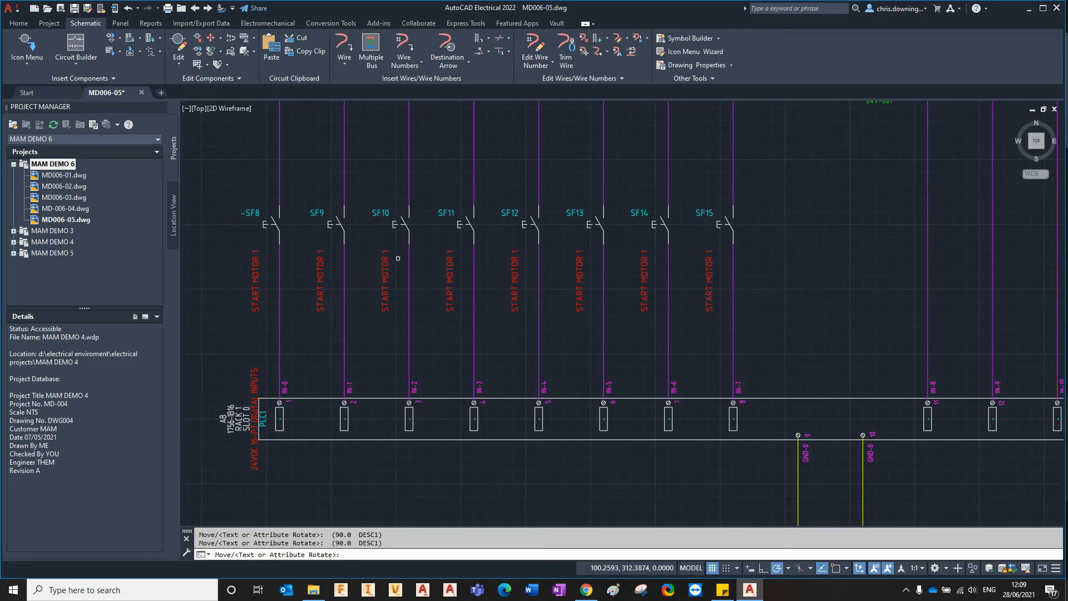
{"action": "key", "text": "Escape"}
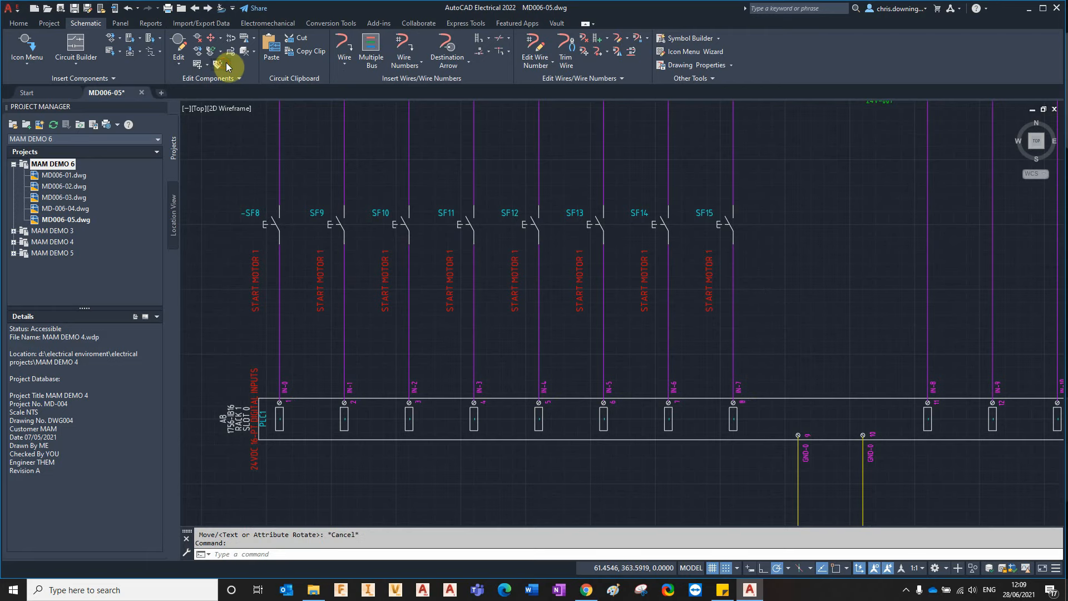
- Move all eight rotated descriptions together about 5 units towards their wires and slightly up, close beneath the push button symbols
{"action": "left_click", "coordinate": [227, 65]}
{"action": "left_click", "coordinate": [230, 83]}
{"action": "left_click", "coordinate": [255, 281]}
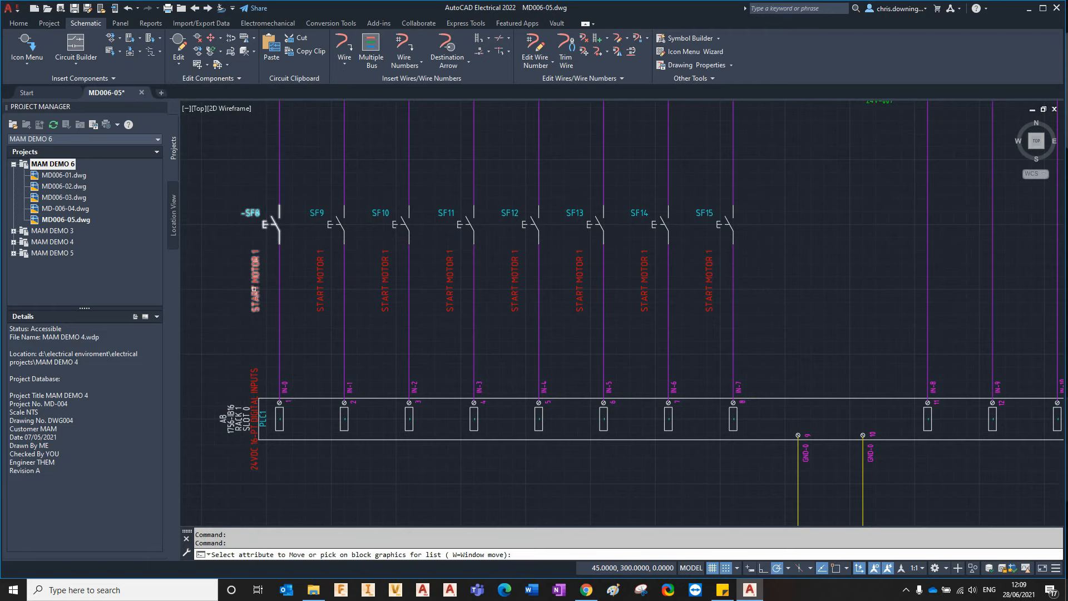
{"action": "left_click", "coordinate": [320, 282]}
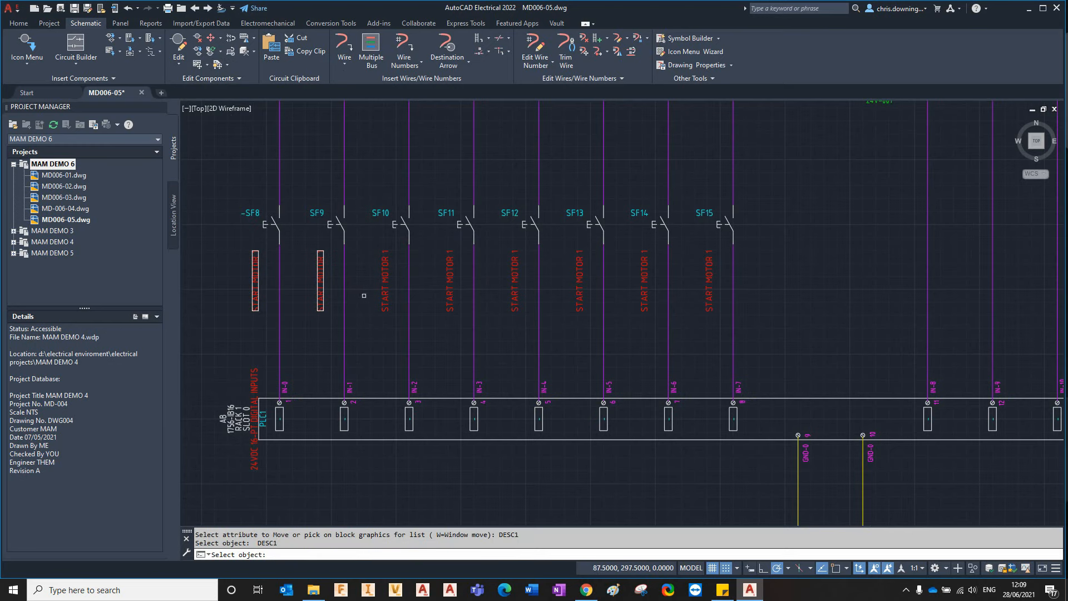
{"action": "left_click", "coordinate": [384, 296]}
{"action": "left_click", "coordinate": [449, 295]}
{"action": "left_click", "coordinate": [515, 289]}
{"action": "left_click", "coordinate": [578, 296]}
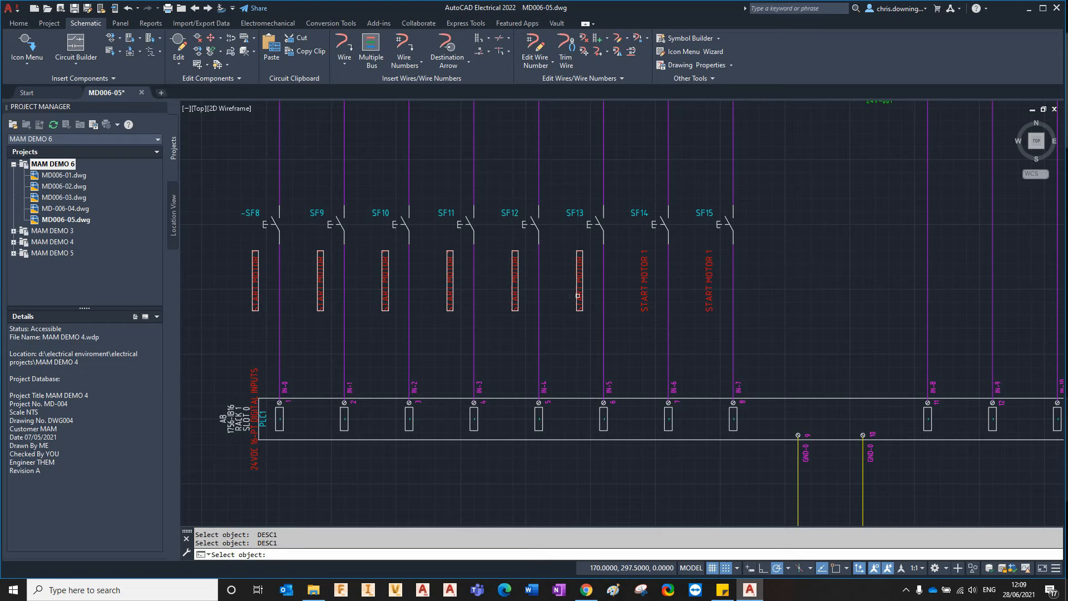
{"action": "left_click", "coordinate": [644, 289]}
{"action": "left_click", "coordinate": [708, 289]}
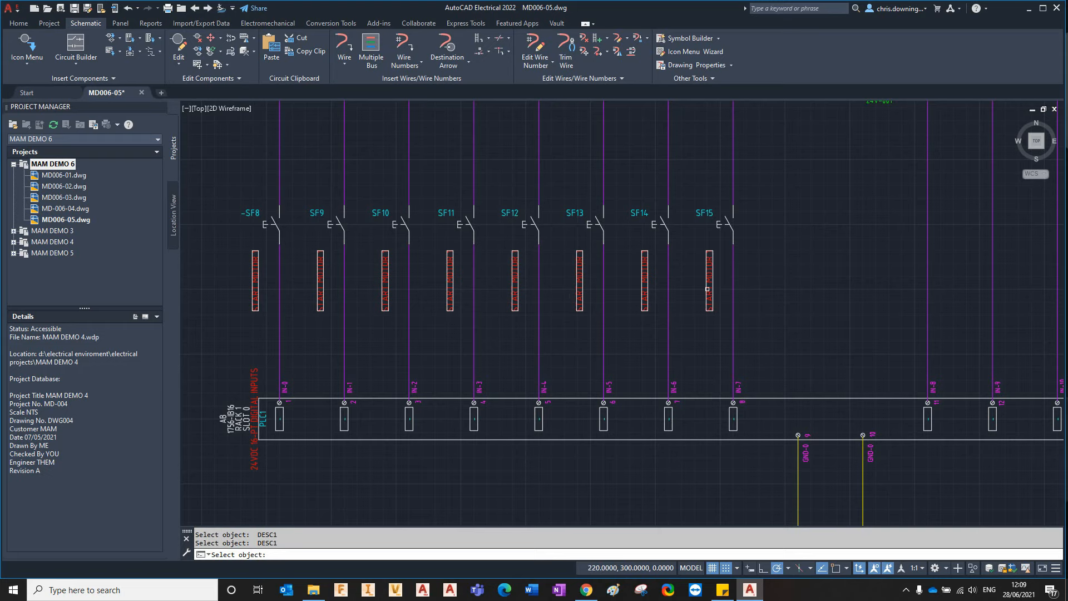
{"action": "left_click", "coordinate": [811, 263]}
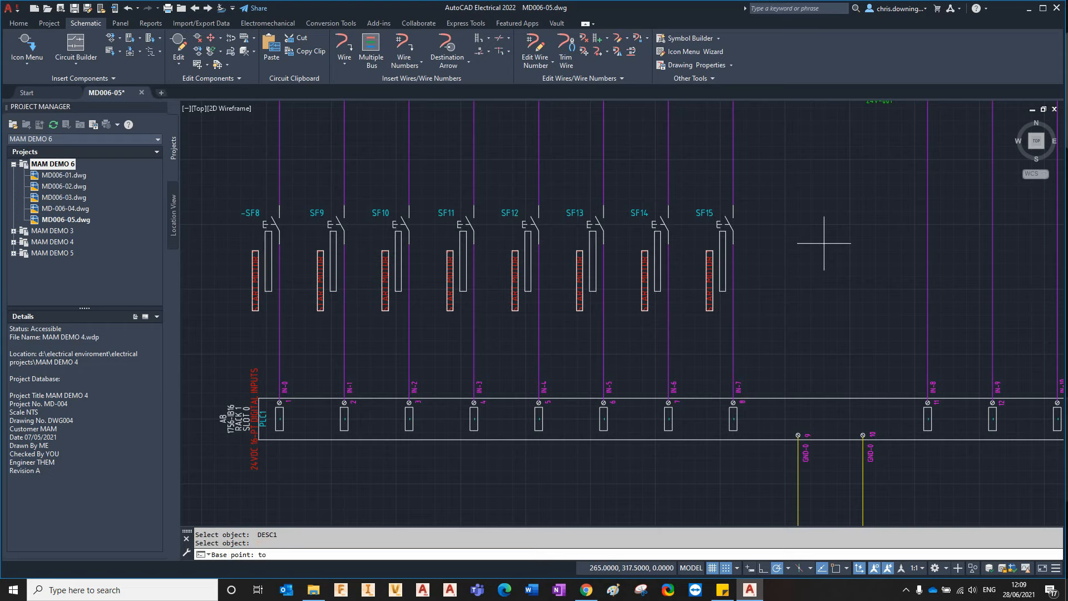
{"action": "left_click", "coordinate": [824, 250]}
{"action": "scroll", "coordinate": [811, 282], "scroll_direction": "down", "scroll_amount": 2}
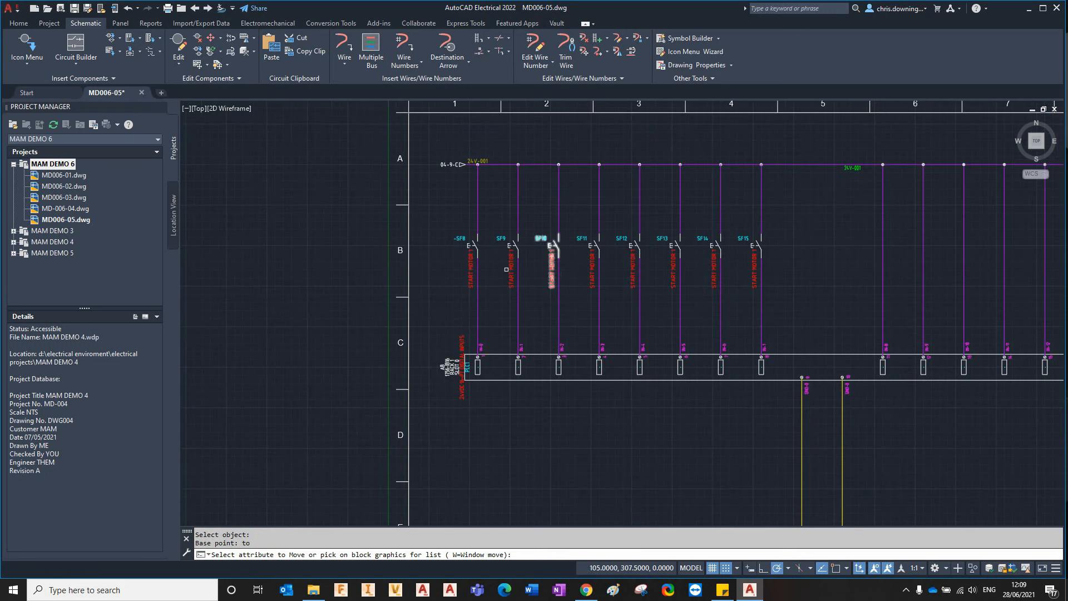
{"action": "key", "text": "Escape"}
- Copy the SF8 push button onto wire IN-8, level with the others, accepting the tag SF16 and the START MOTOR 1 description
{"action": "middle_click_drag", "start_coordinate": [841, 275], "coordinate": [646, 239]}
{"action": "middle_click_drag", "start_coordinate": [863, 258], "coordinate": [735, 219]}
{"action": "middle_click_drag", "start_coordinate": [387, 197], "coordinate": [484, 193]}
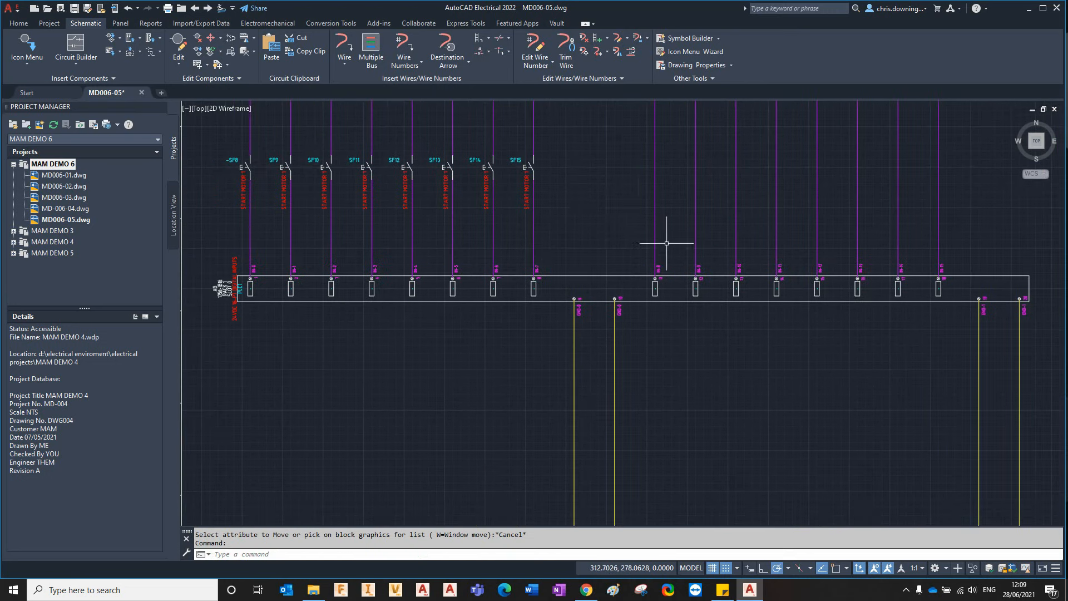
{"action": "scroll", "coordinate": [662, 244], "scroll_direction": "down", "scroll_amount": 4}
{"action": "scroll", "coordinate": [659, 236], "scroll_direction": "up", "scroll_amount": 2}
{"action": "scroll", "coordinate": [335, 201], "scroll_direction": "up", "scroll_amount": 2}
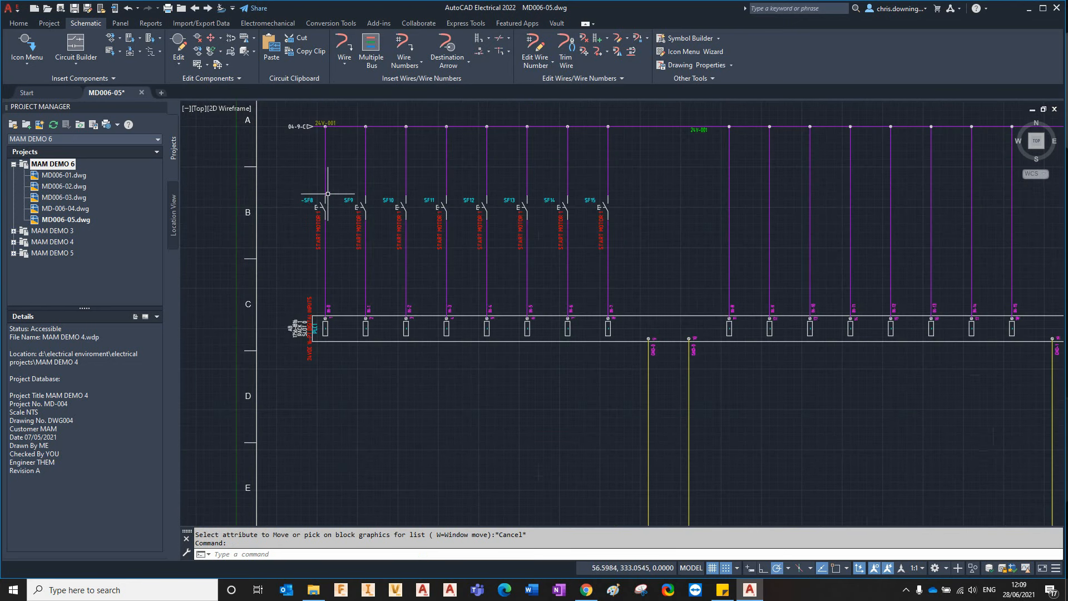
{"action": "right_click", "coordinate": [316, 212]}
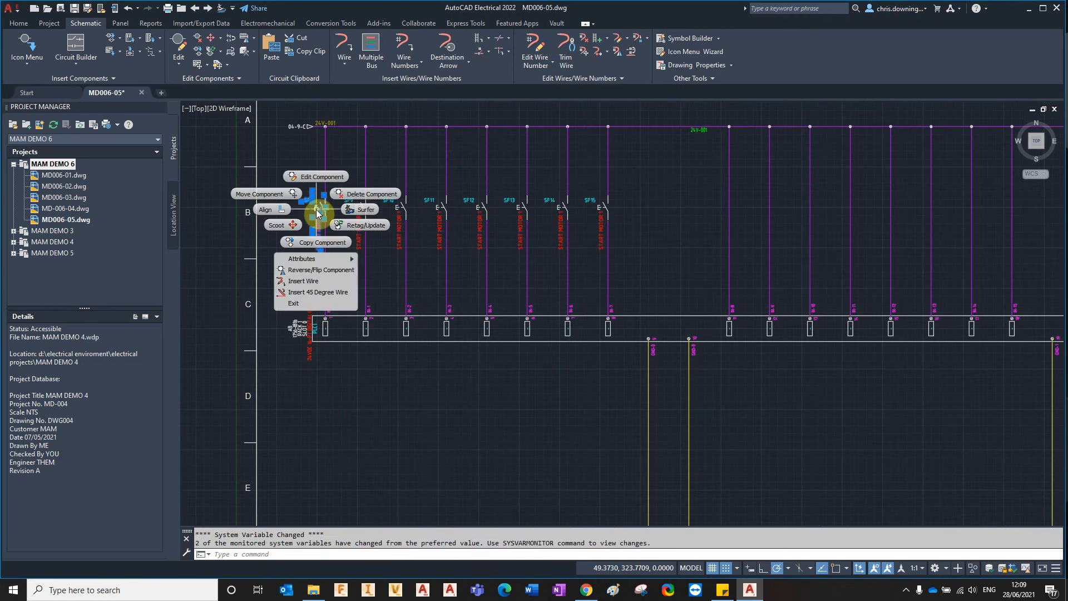
{"action": "left_click", "coordinate": [318, 242]}
{"action": "scroll", "coordinate": [679, 217], "scroll_direction": "up", "scroll_amount": 2}
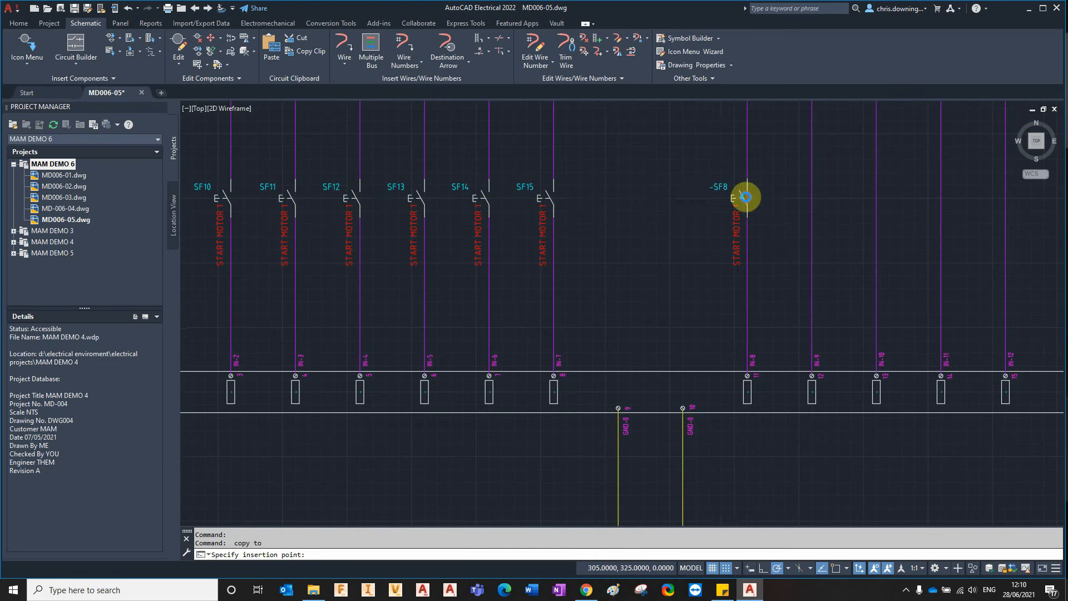
{"action": "left_click", "coordinate": [748, 198]}
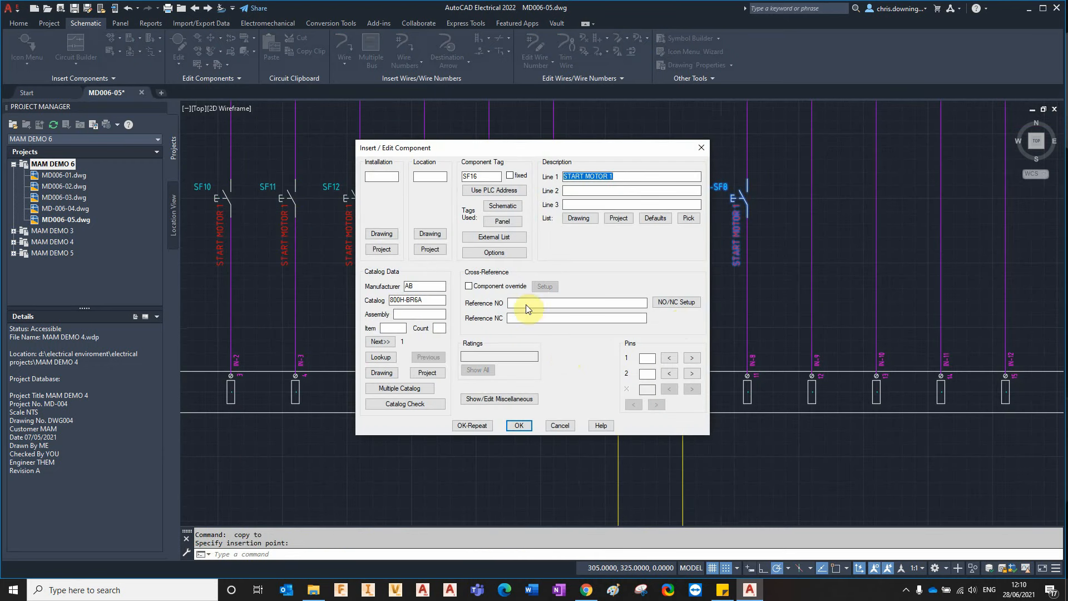
{"action": "left_click", "coordinate": [519, 425]}
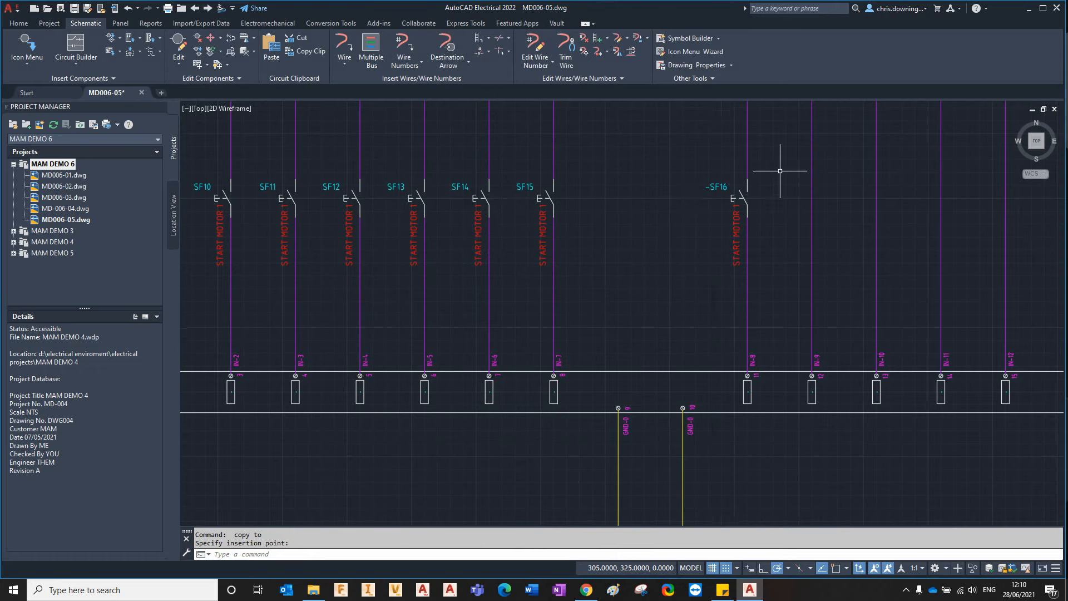
- Toggle the SF16 push button from normally open to normally closed
{"action": "scroll", "coordinate": [777, 215], "scroll_direction": "up", "scroll_amount": 2}
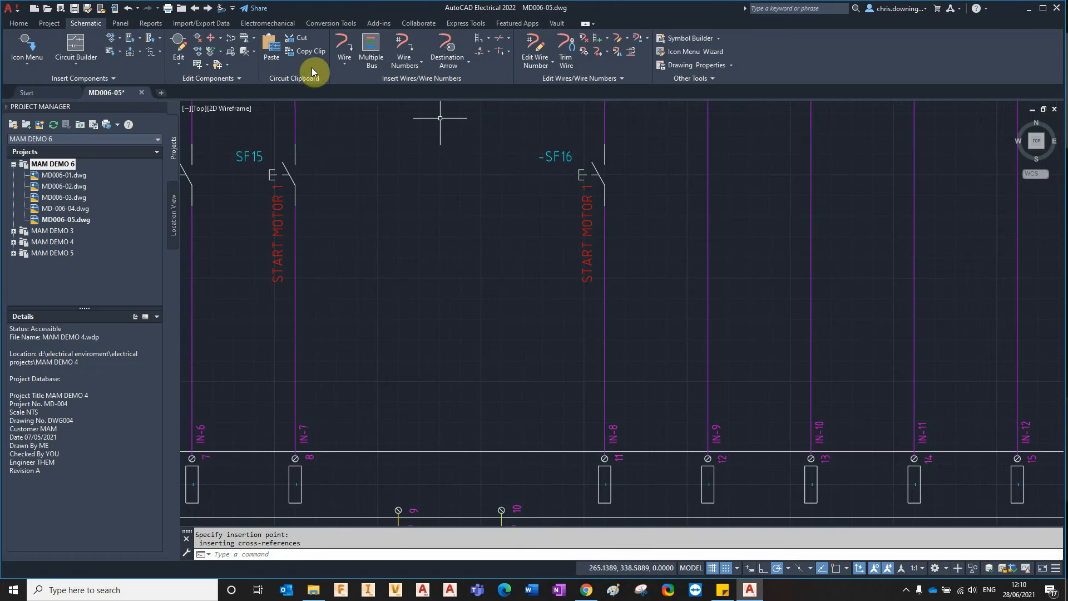
{"action": "left_click", "coordinate": [228, 41]}
{"action": "left_click", "coordinate": [631, 216]}
{"action": "scroll", "coordinate": [613, 209], "scroll_direction": "down", "scroll_amount": 2}
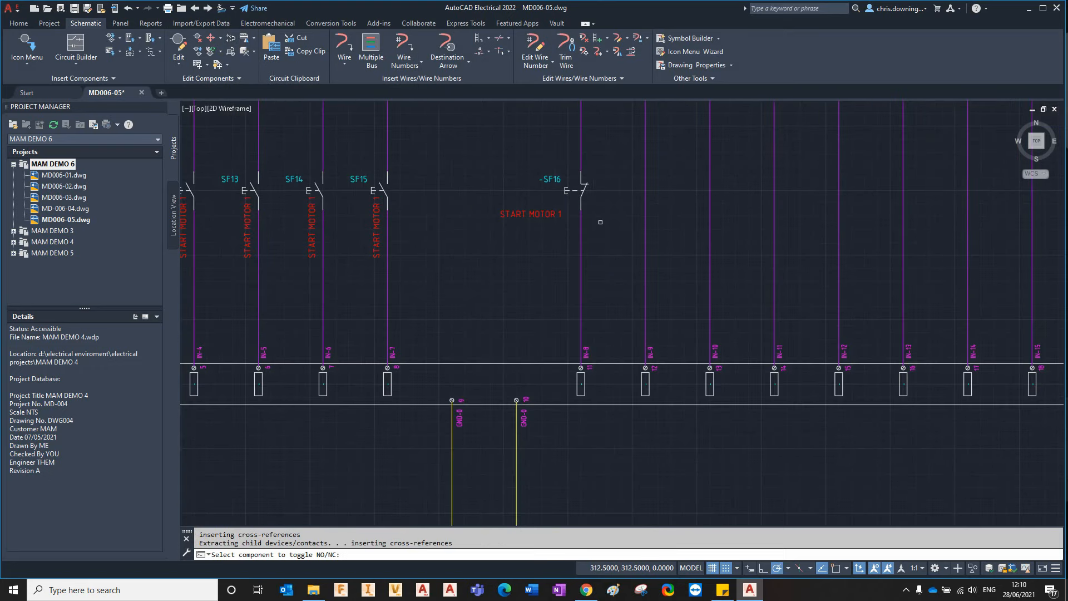
{"action": "middle_click_drag", "start_coordinate": [581, 236], "coordinate": [524, 247]}
{"action": "key", "text": "Escape"}
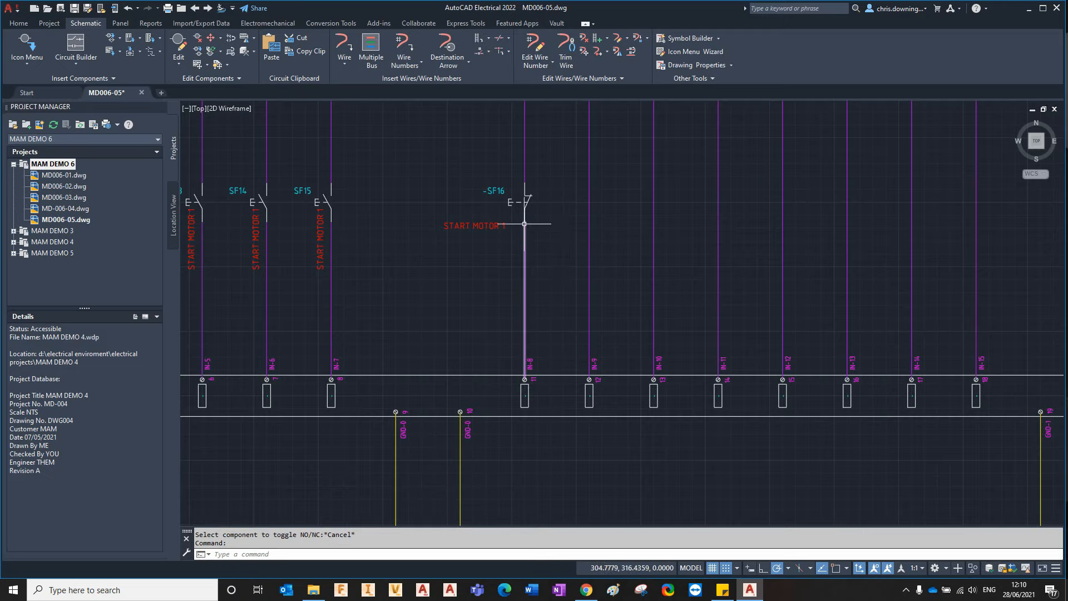
- Copy the normally closed SF16 push button onto wires IN-9 to IN-15 with one component fence, level with the original
{"action": "scroll", "coordinate": [556, 229], "scroll_direction": "down", "scroll_amount": 1}
{"action": "scroll", "coordinate": [346, 129], "scroll_direction": "up", "scroll_amount": 2}
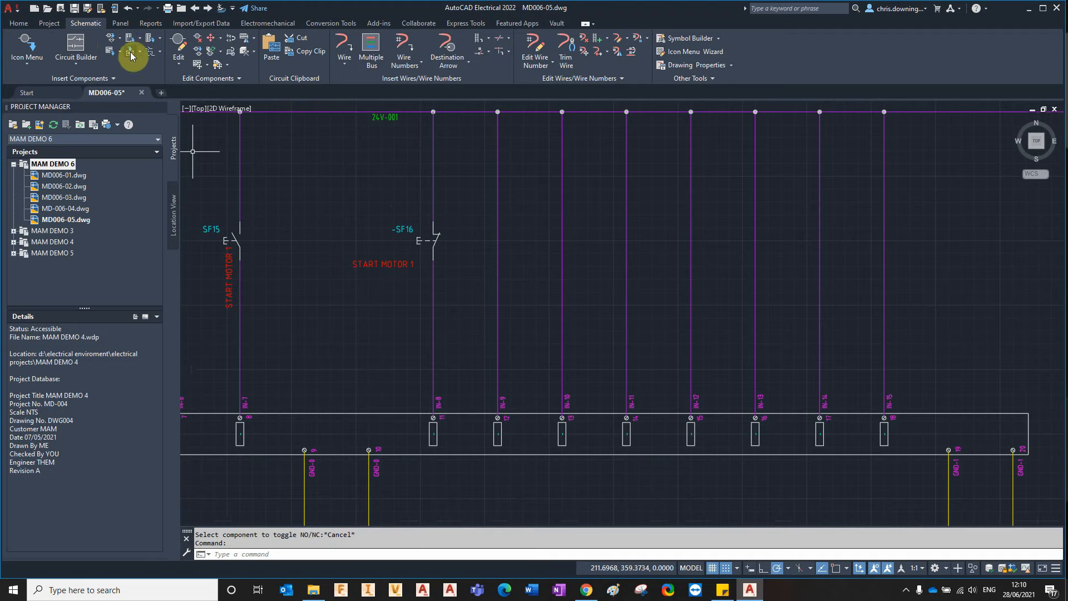
{"action": "left_click", "coordinate": [115, 41]}
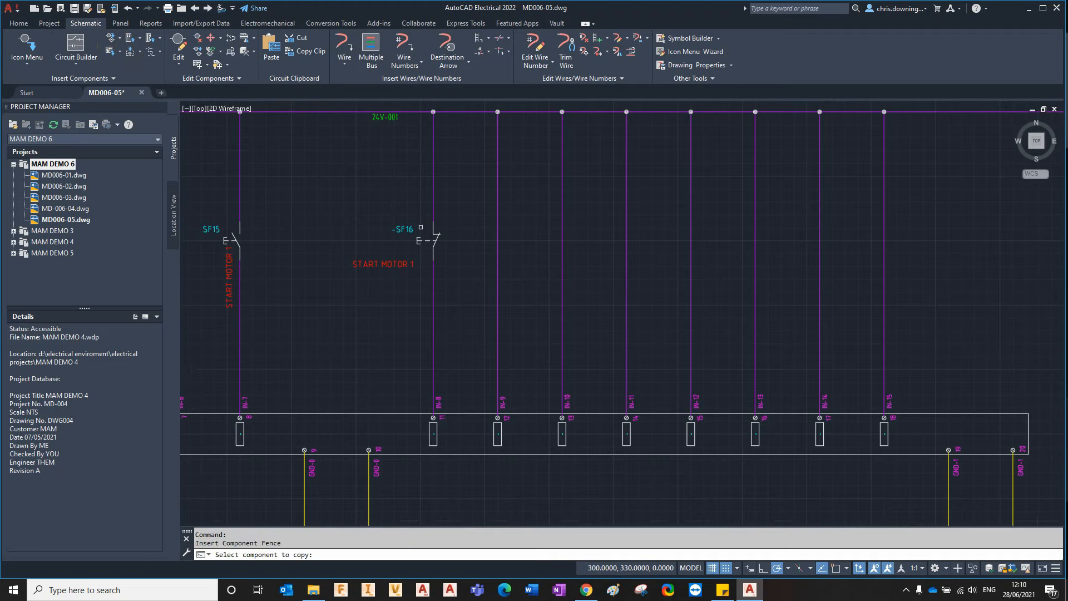
{"action": "left_click", "coordinate": [434, 234]}
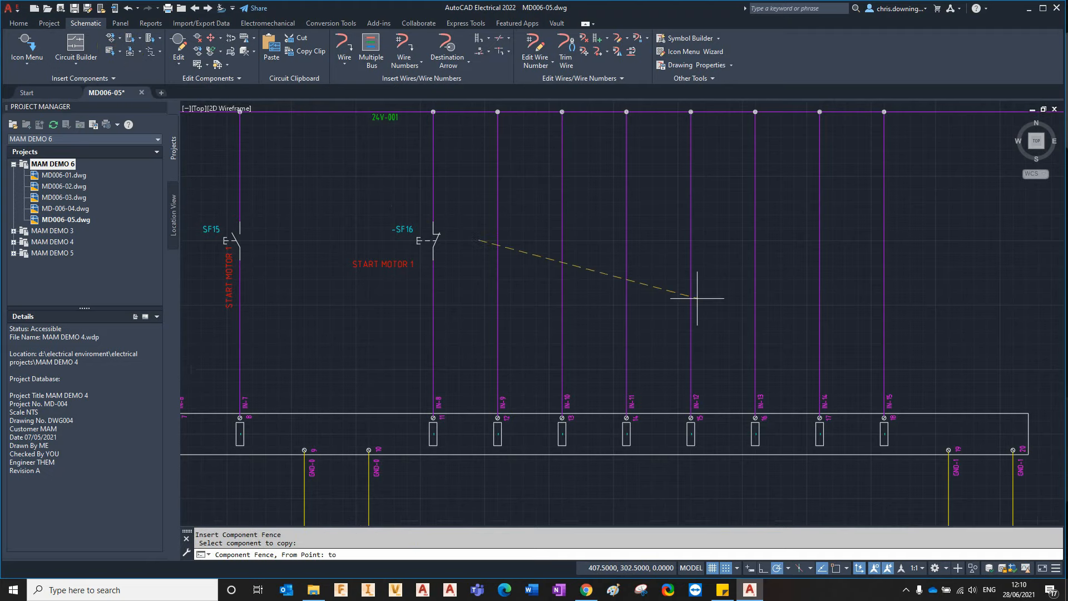
{"action": "left_click", "coordinate": [916, 240]}
{"action": "right_click", "coordinate": [929, 295]}
{"action": "left_click", "coordinate": [522, 276]}
{"action": "left_click", "coordinate": [520, 300]}
{"action": "left_click", "coordinate": [515, 328]}
{"action": "scroll", "coordinate": [732, 229], "scroll_direction": "down", "scroll_amount": 2}
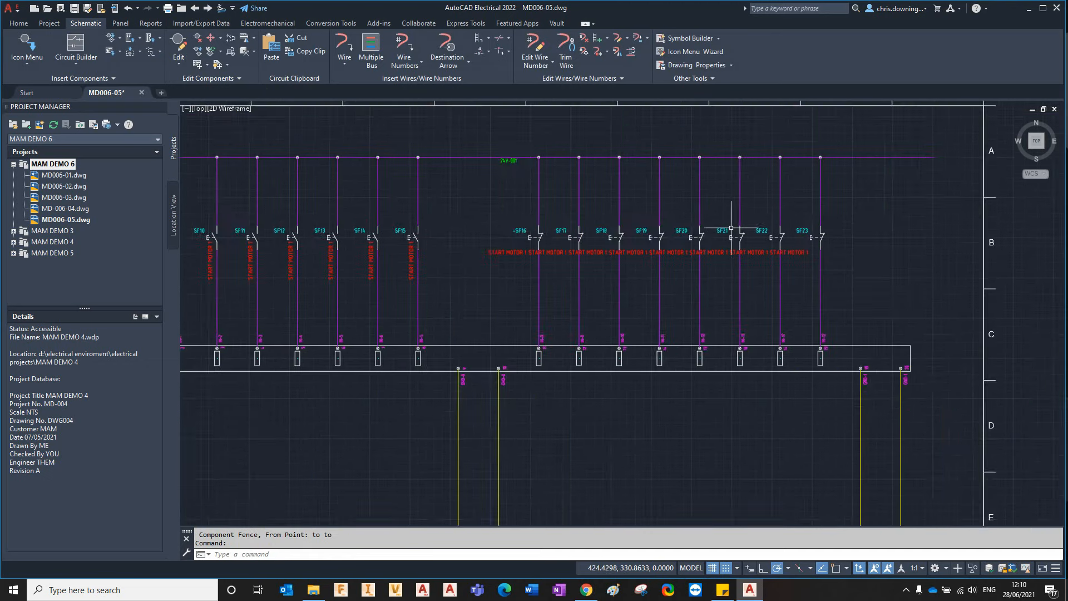
- Rotate the START MOTOR 1 descriptions of normally closed push buttons SF16 to SF23 by 90 degrees
{"action": "middle_click_drag", "start_coordinate": [732, 228], "coordinate": [828, 211]}
{"action": "scroll", "coordinate": [727, 242], "scroll_direction": "up", "scroll_amount": 3}
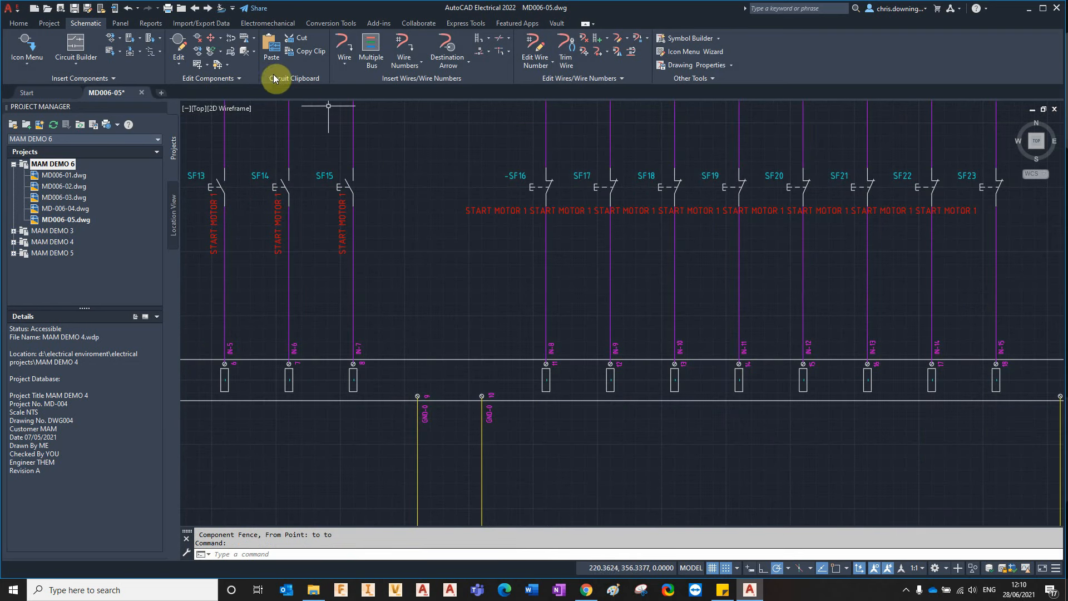
{"action": "left_click", "coordinate": [224, 65]}
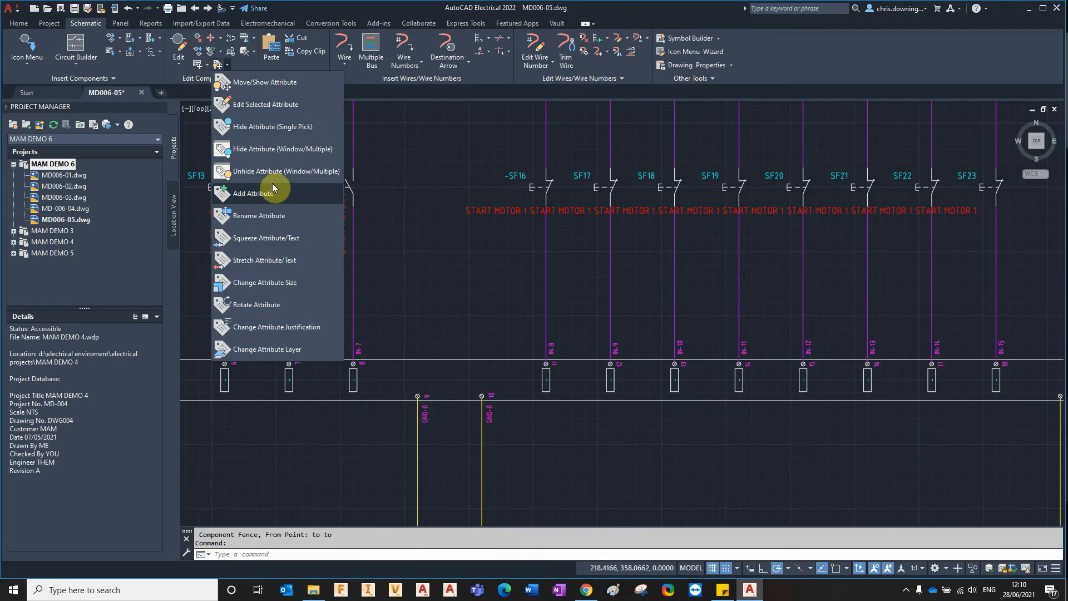
{"action": "left_click", "coordinate": [267, 305]}
{"action": "left_click", "coordinate": [509, 210]}
{"action": "left_click", "coordinate": [555, 212]}
{"action": "left_click", "coordinate": [628, 212]}
{"action": "left_click", "coordinate": [703, 212]}
{"action": "left_click", "coordinate": [750, 213]}
{"action": "left_click", "coordinate": [815, 212]}
{"action": "left_click", "coordinate": [881, 212]}
{"action": "left_click", "coordinate": [949, 213]}
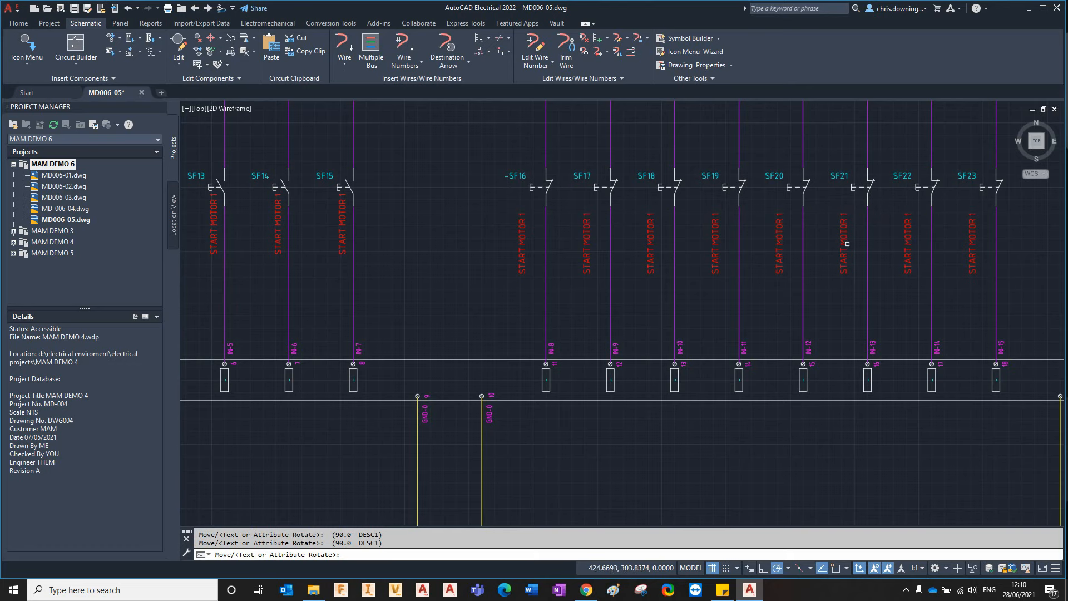
{"action": "middle_click_drag", "start_coordinate": [848, 244], "coordinate": [804, 245]}
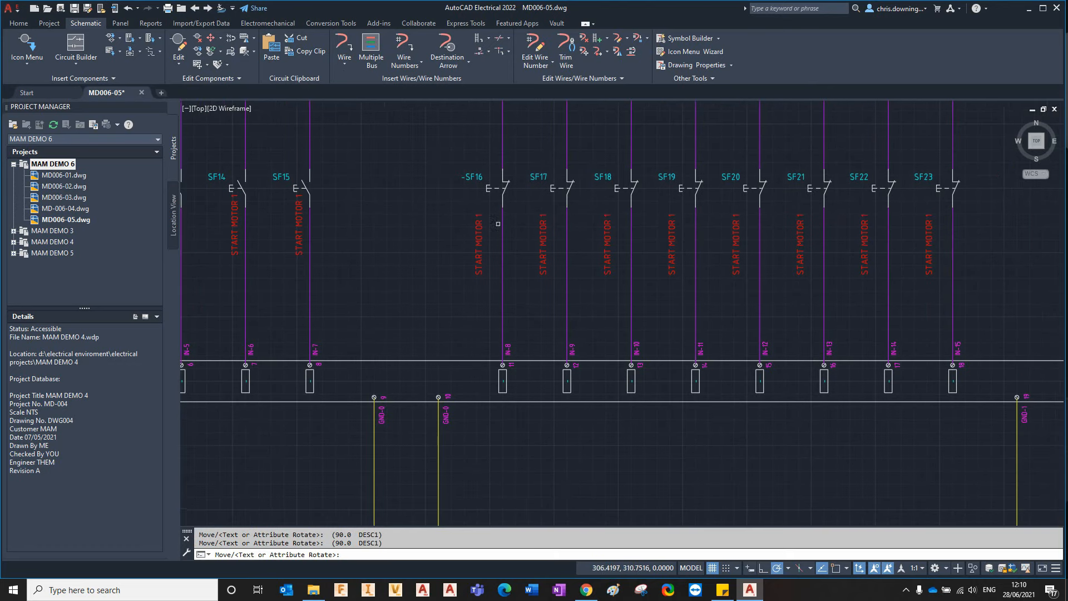
{"action": "key", "text": "Escape"}
- Move the rotated descriptions of SF16 to SF23 together about 5 units towards their wires and slightly up
{"action": "scroll", "coordinate": [490, 225], "scroll_direction": "down", "scroll_amount": 2}
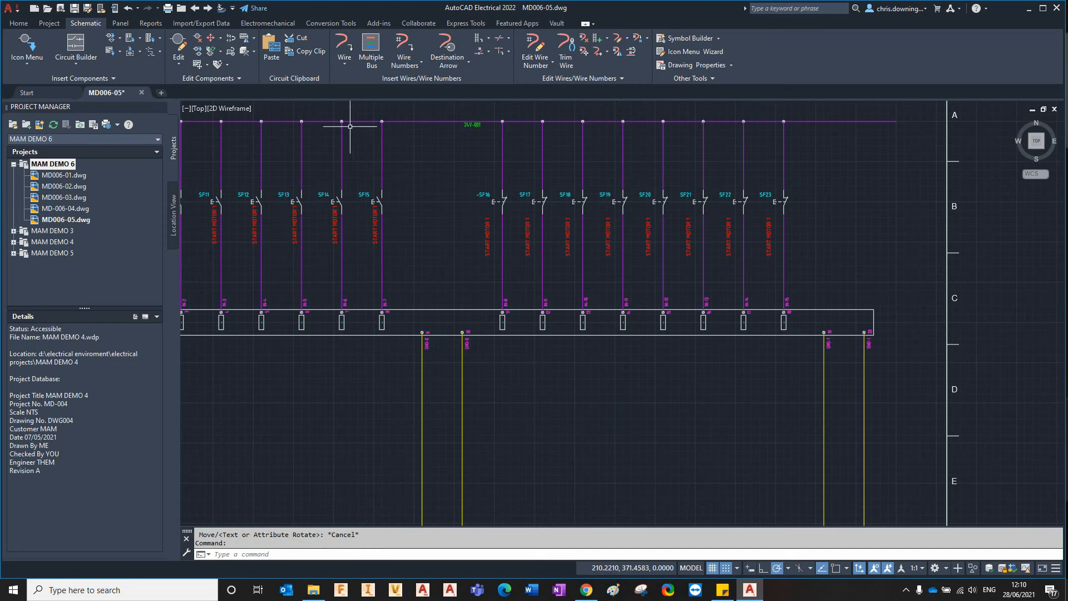
{"action": "left_click", "coordinate": [227, 64]}
{"action": "left_click", "coordinate": [253, 84]}
{"action": "left_click", "coordinate": [490, 229]}
{"action": "left_click", "coordinate": [528, 237]}
{"action": "left_click", "coordinate": [568, 237]}
{"action": "left_click", "coordinate": [609, 237]}
{"action": "left_click", "coordinate": [649, 237]}
{"action": "left_click", "coordinate": [689, 237]}
{"action": "left_click", "coordinate": [729, 237]}
{"action": "left_click", "coordinate": [772, 237]}
{"action": "left_click", "coordinate": [788, 234]}
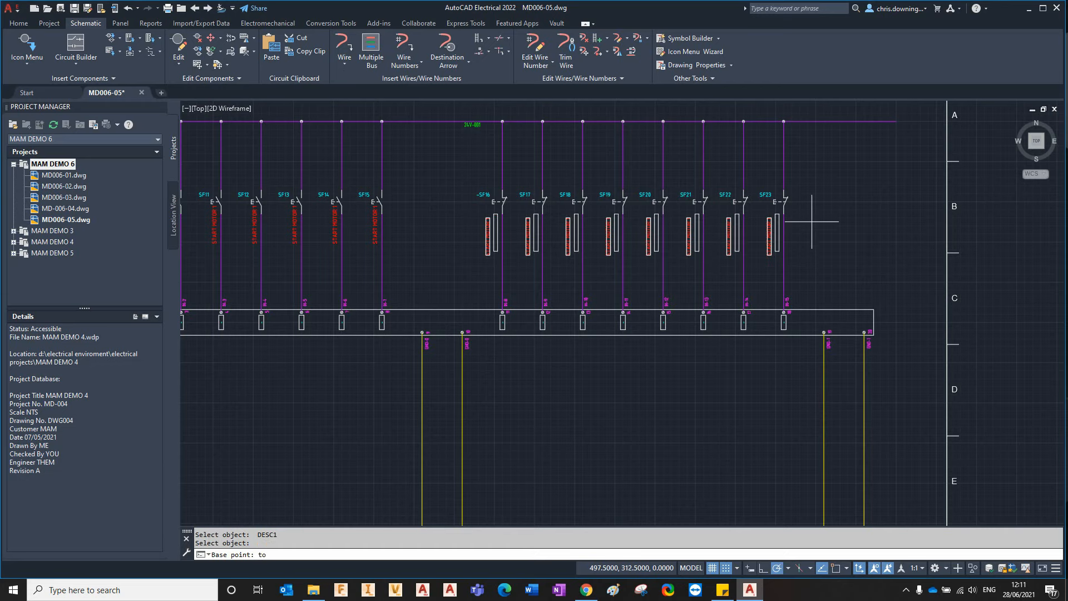
{"action": "left_click", "coordinate": [812, 218]}
{"action": "scroll", "coordinate": [832, 260], "scroll_direction": "down", "scroll_amount": 2}
{"action": "middle_click_drag", "start_coordinate": [835, 258], "coordinate": [766, 225]}
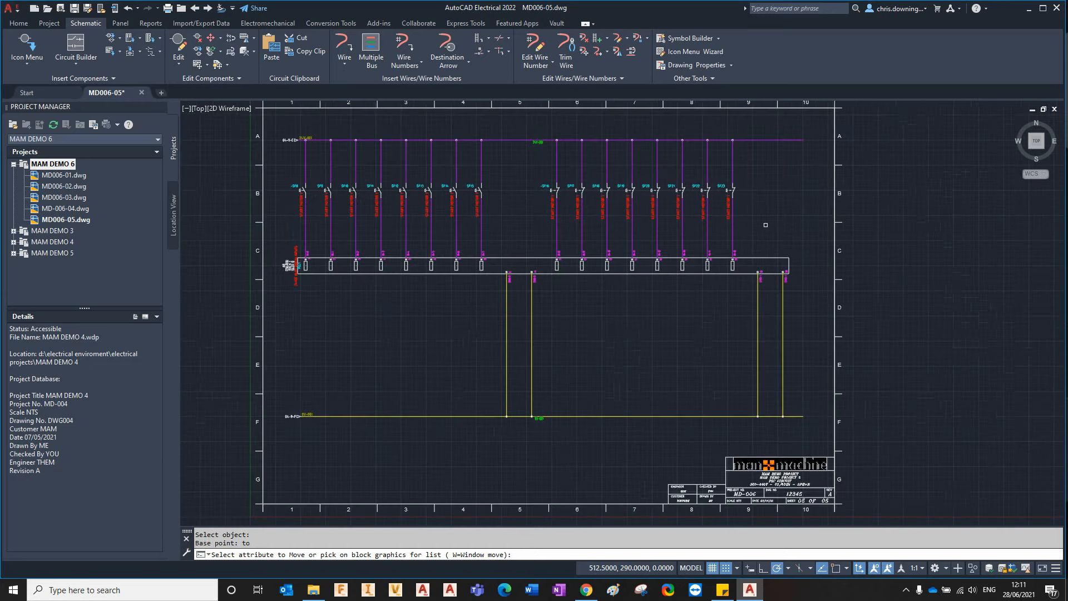
{"action": "middle_click_drag", "start_coordinate": [713, 282], "coordinate": [688, 271]}
{"action": "scroll", "coordinate": [688, 271], "scroll_direction": "down", "scroll_amount": 2}
{"action": "scroll", "coordinate": [656, 302], "scroll_direction": "up", "scroll_amount": 2}
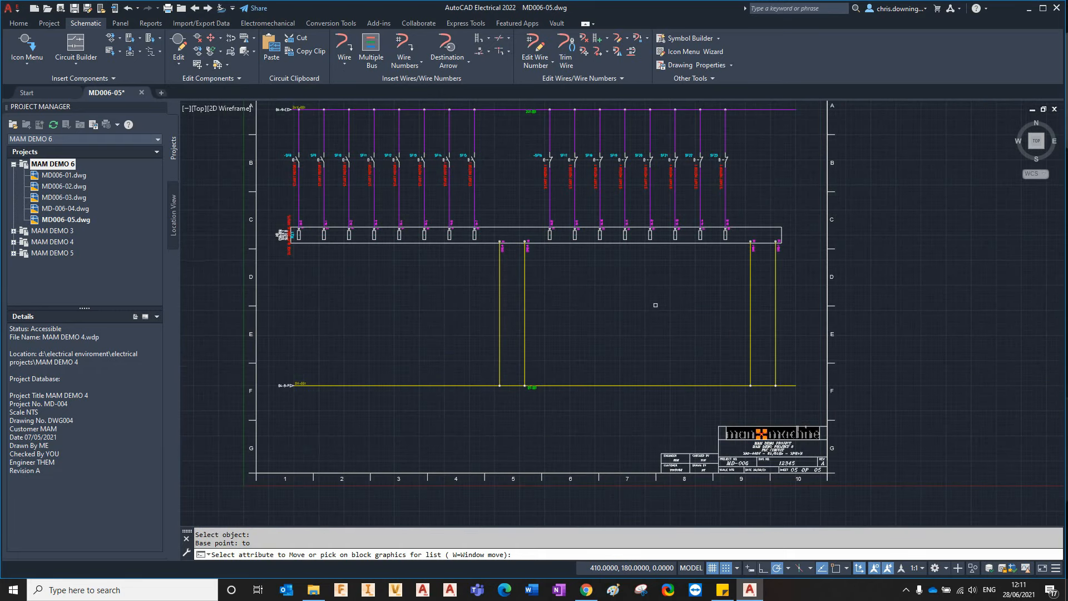
{"action": "key", "text": "Return"}
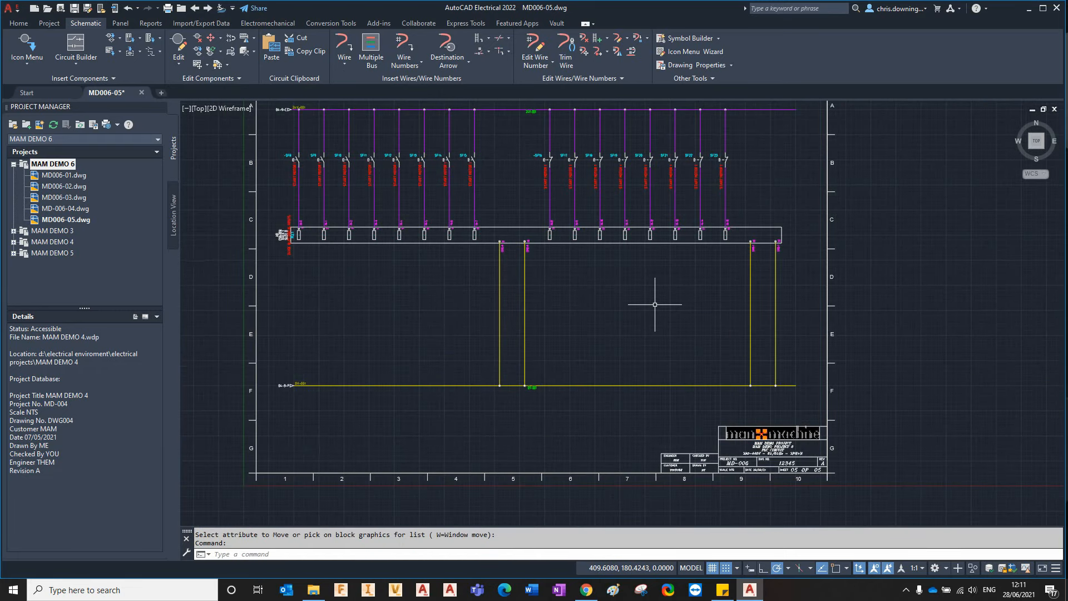
- Trim the overhanging ends of the upper 24V wire beyond IN-15 and the lower supply wire beyond the last ground connection
{"action": "mouse_move", "coordinate": [670, 293]}
{"action": "middle_mouse_down"}
{"action": "mouse_move", "coordinate": [631, 333]}
{"action": "mouse_move", "coordinate": [591, 343]}
{"action": "middle_mouse_up"}
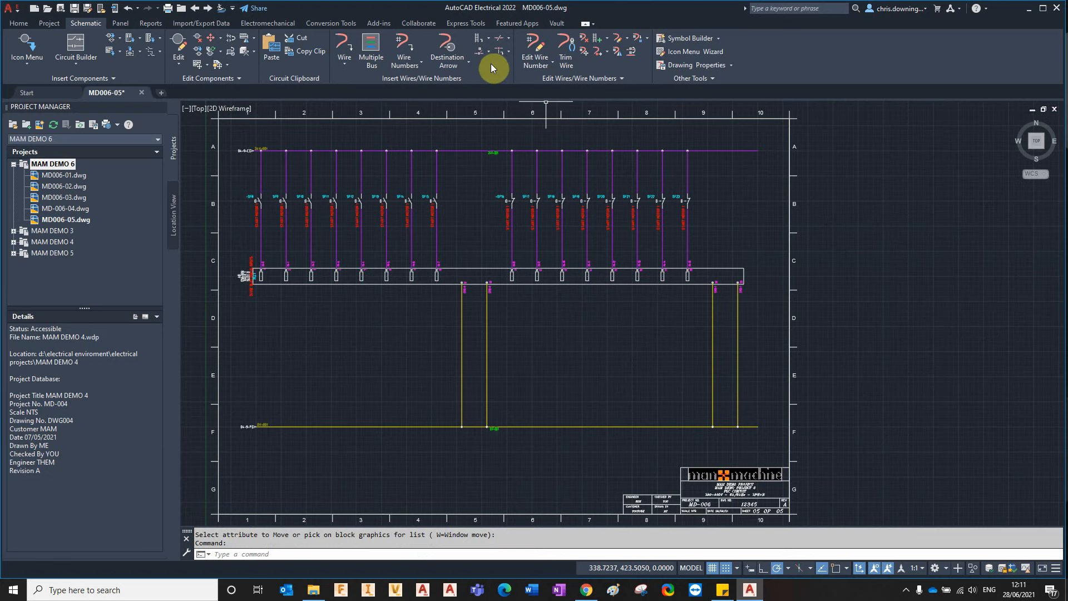
{"action": "left_click", "coordinate": [567, 60]}
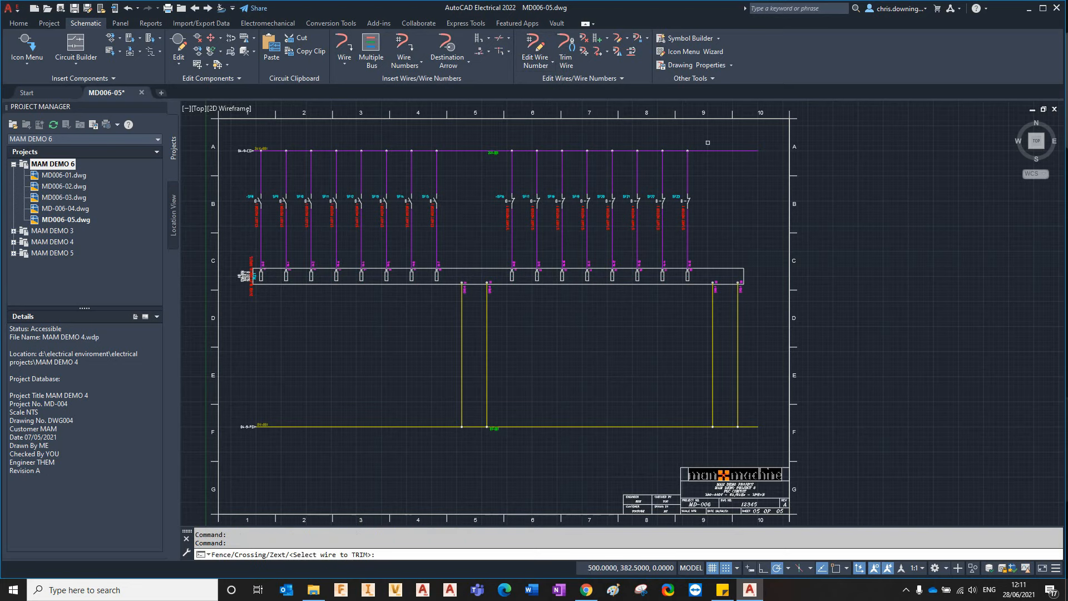
{"action": "left_click", "coordinate": [726, 150]}
{"action": "left_click", "coordinate": [756, 426]}
{"action": "right_click", "coordinate": [781, 449]}
{"action": "middle_click_drag", "start_coordinate": [635, 288], "coordinate": [649, 279]}
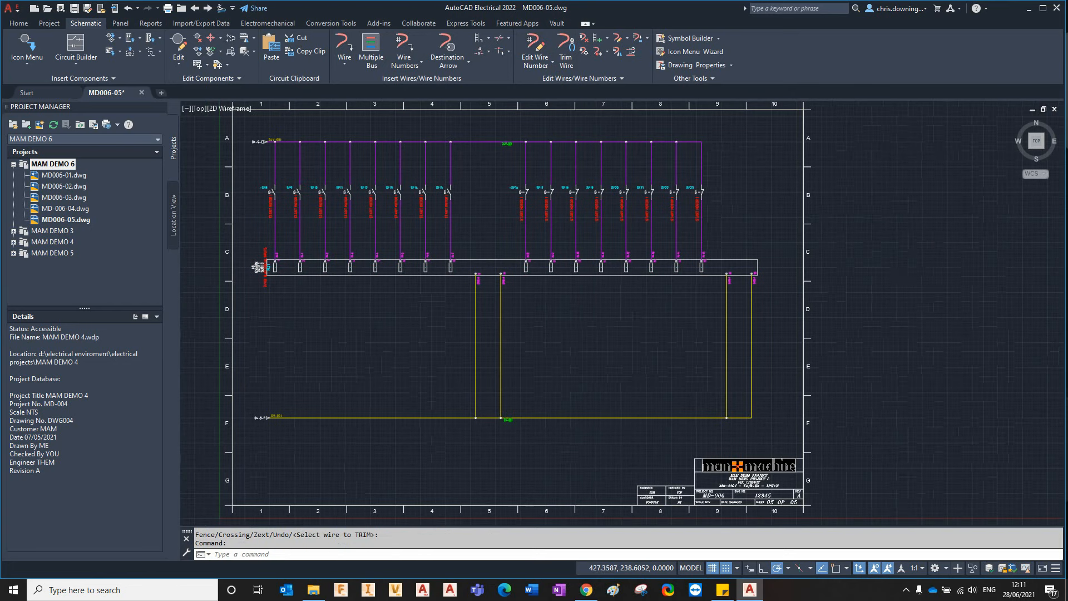
{"action": "middle_click", "coordinate": [666, 298]}
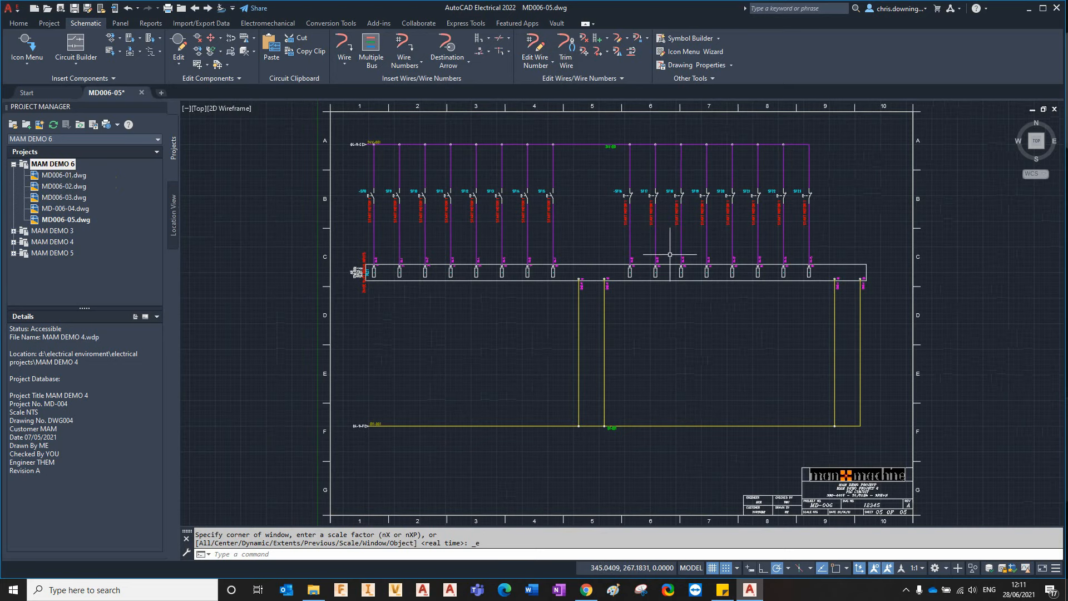
- Create drawing MD006-06 in project MAM DEMO 6, described as MAM DEMO PROJECT 6, PANEL LAYOUT and 380-440V - 50/60Hz - 3PH+N, sheet 06
{"action": "right_click", "coordinate": [29, 164]}
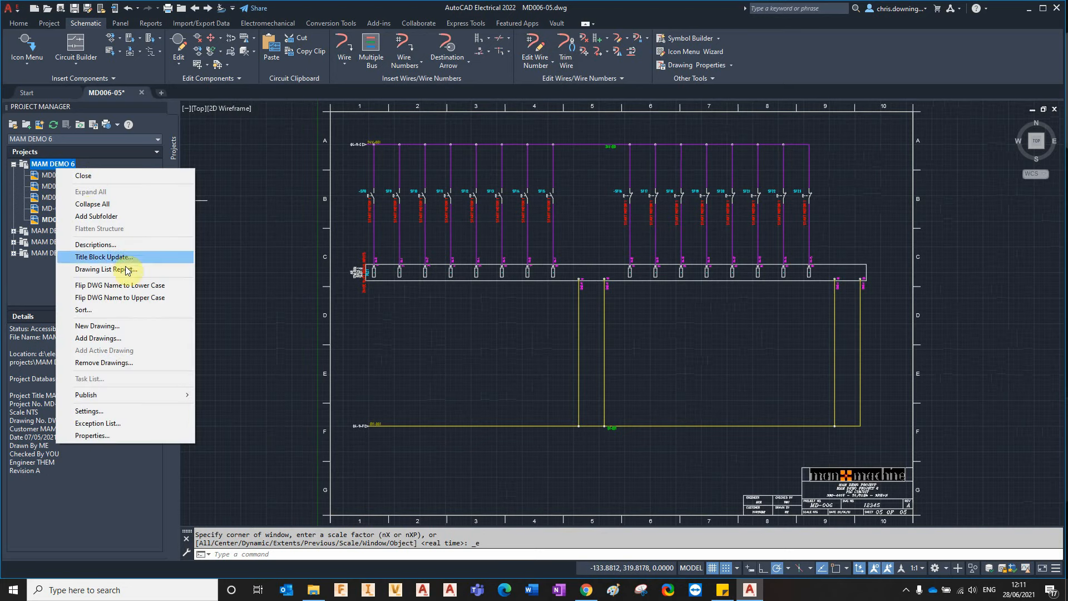
{"action": "left_click", "coordinate": [101, 327]}
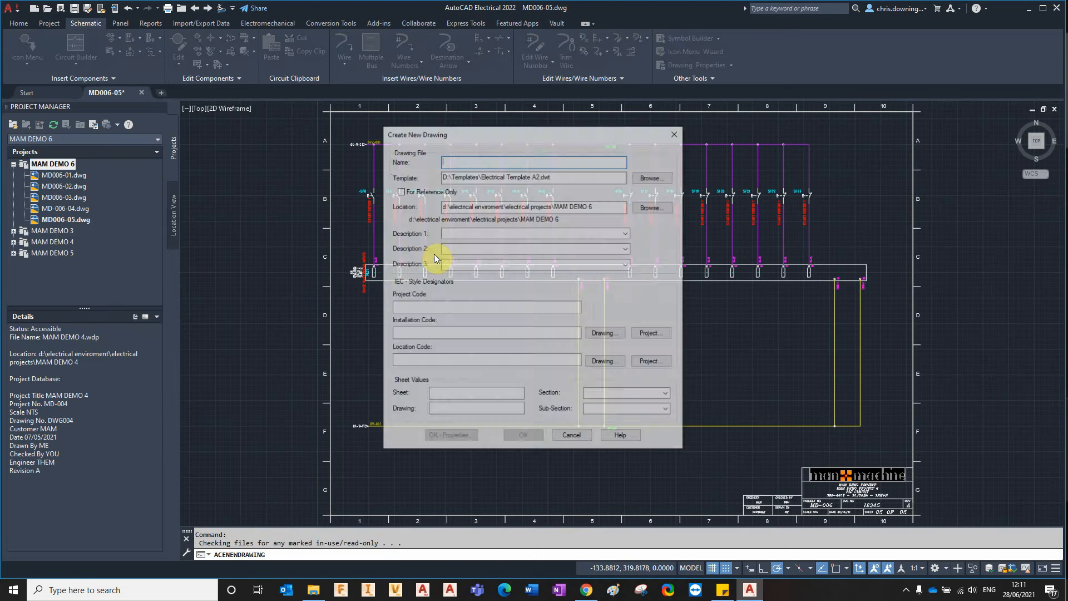
{"action": "type", "text": "MD006-07"}
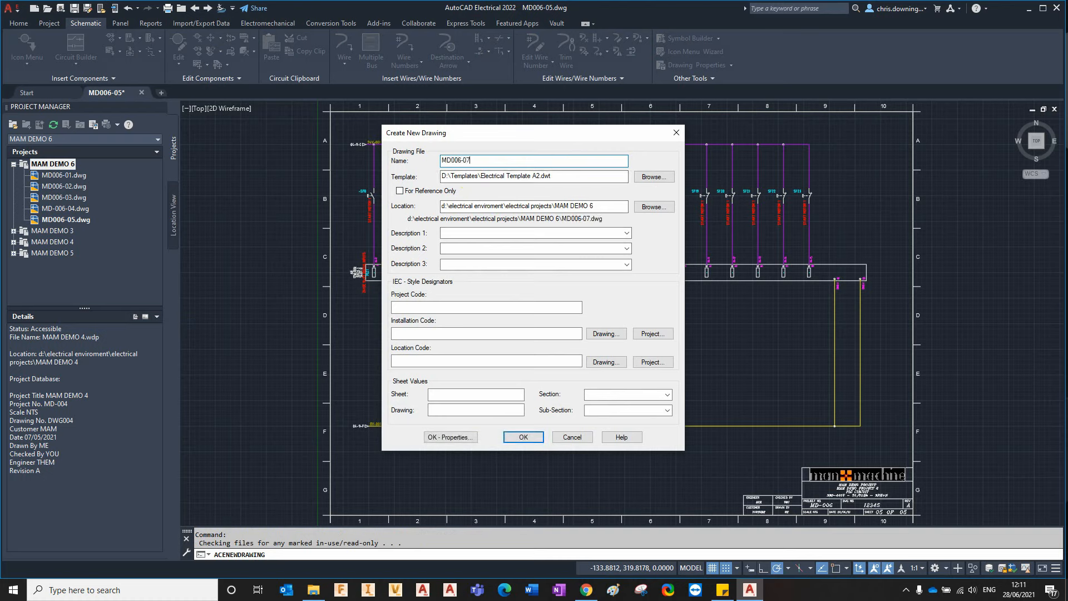
{"action": "left_click", "coordinate": [626, 232]}
{"action": "left_click", "coordinate": [580, 273]}
{"action": "left_click", "coordinate": [495, 245]}
{"action": "type", "text": "PANEL LAYOUT"}
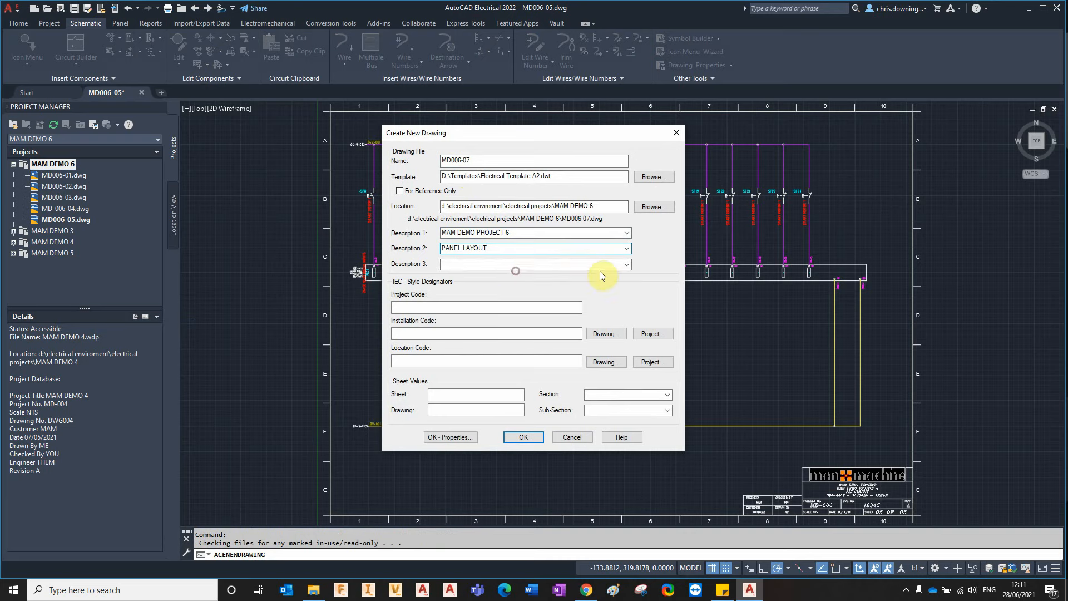
{"action": "left_click", "coordinate": [626, 265]}
{"action": "left_click", "coordinate": [490, 273]}
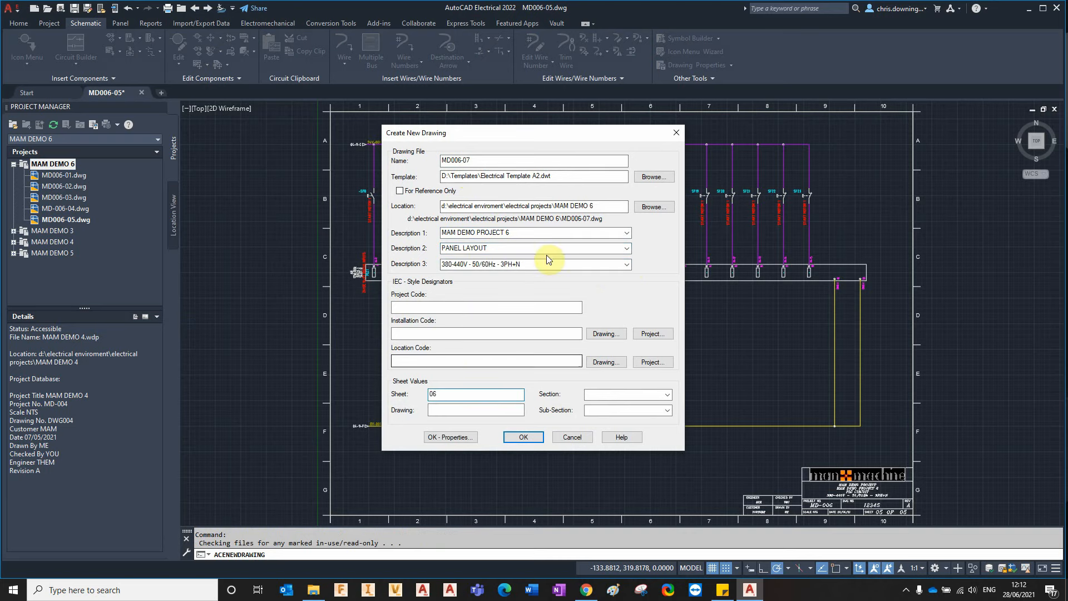
{"action": "left_click", "coordinate": [526, 437]}
{"action": "left_click", "coordinate": [572, 313]}
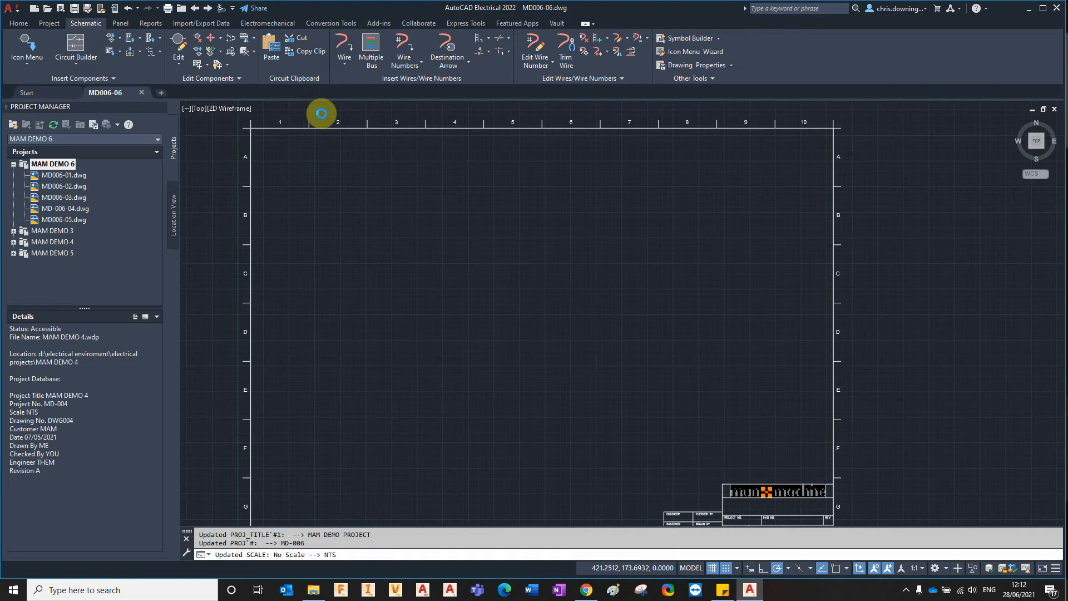
- Examine the title block of the new drawing, checking its descriptions, project details, revision and sheet numbering
{"action": "scroll", "coordinate": [753, 494], "scroll_direction": "up", "scroll_amount": 1}
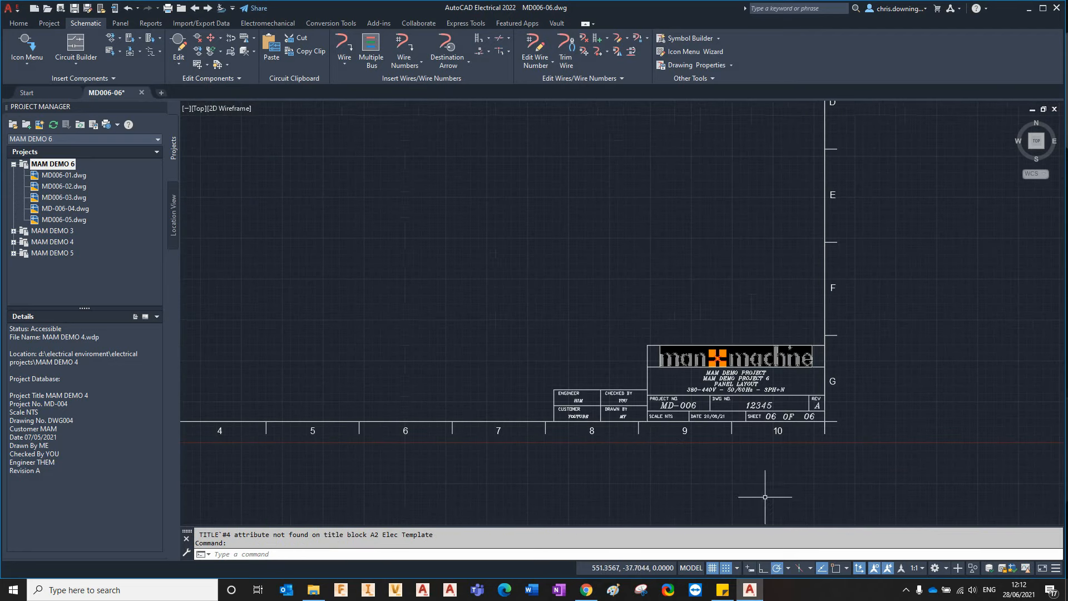
{"action": "scroll", "coordinate": [651, 438], "scroll_direction": "up", "scroll_amount": 3}
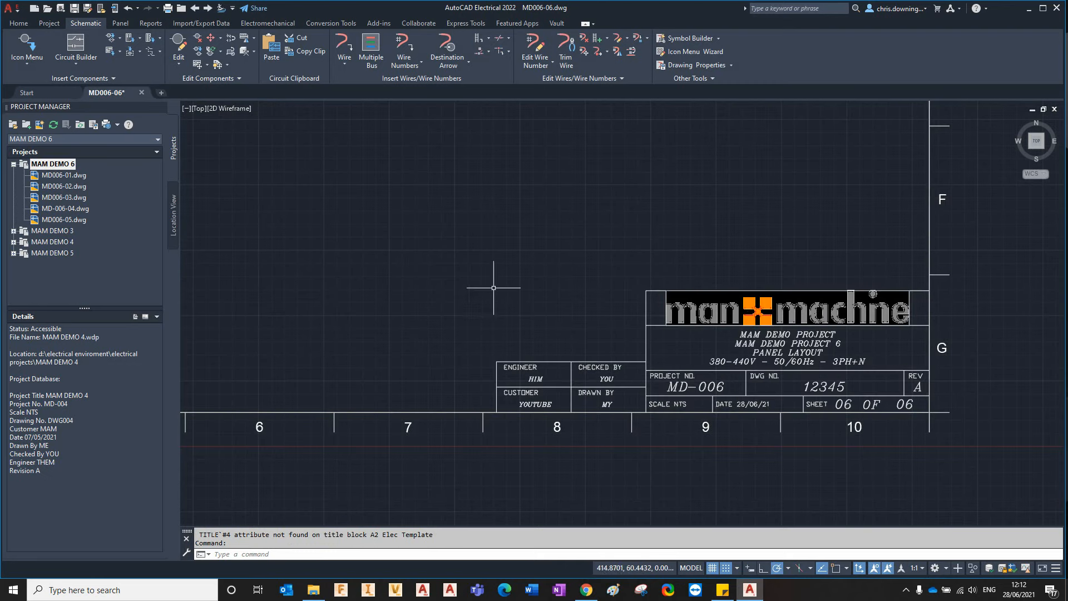
{"action": "middle_click", "coordinate": [544, 246]}
{"action": "middle_click", "coordinate": [544, 246]}
{"action": "scroll", "coordinate": [819, 356], "scroll_direction": "up", "scroll_amount": 6}
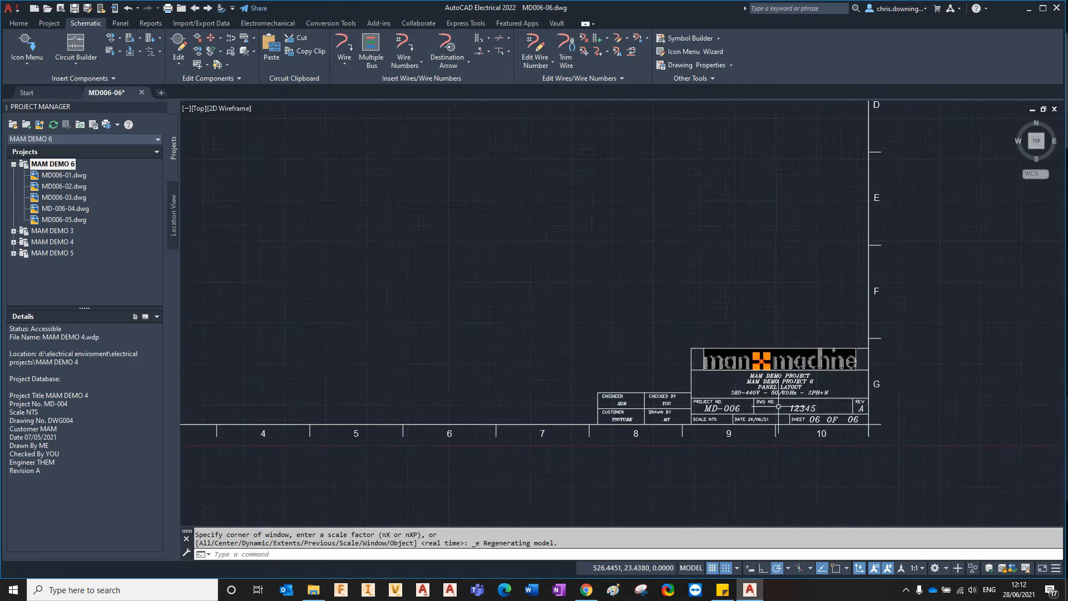
{"action": "scroll", "coordinate": [778, 410], "scroll_direction": "up", "scroll_amount": 2}
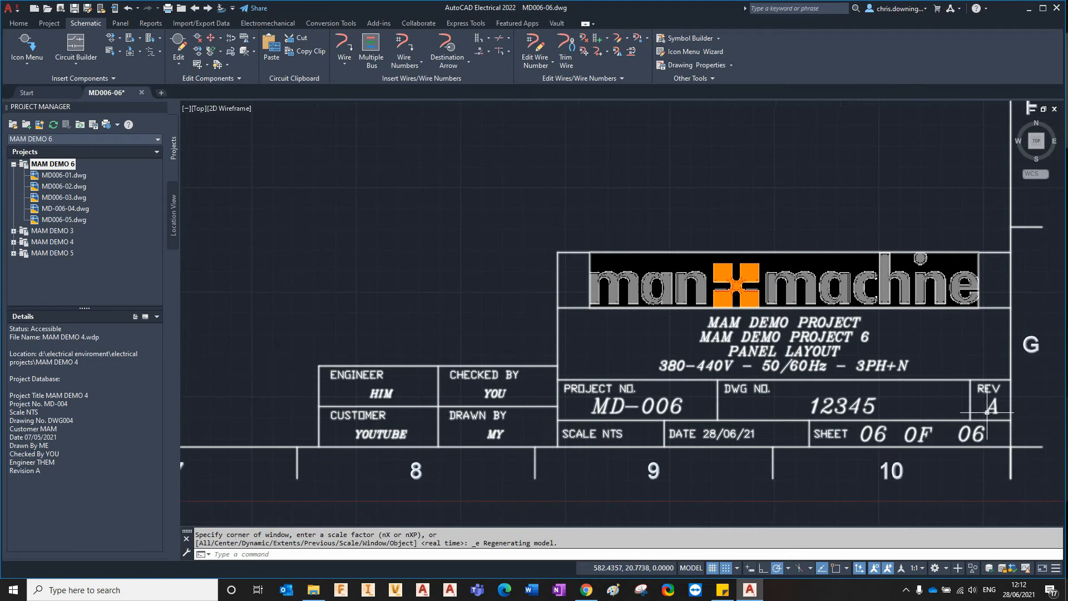
{"action": "middle_click", "coordinate": [731, 420]}
{"action": "middle_click", "coordinate": [731, 419]}
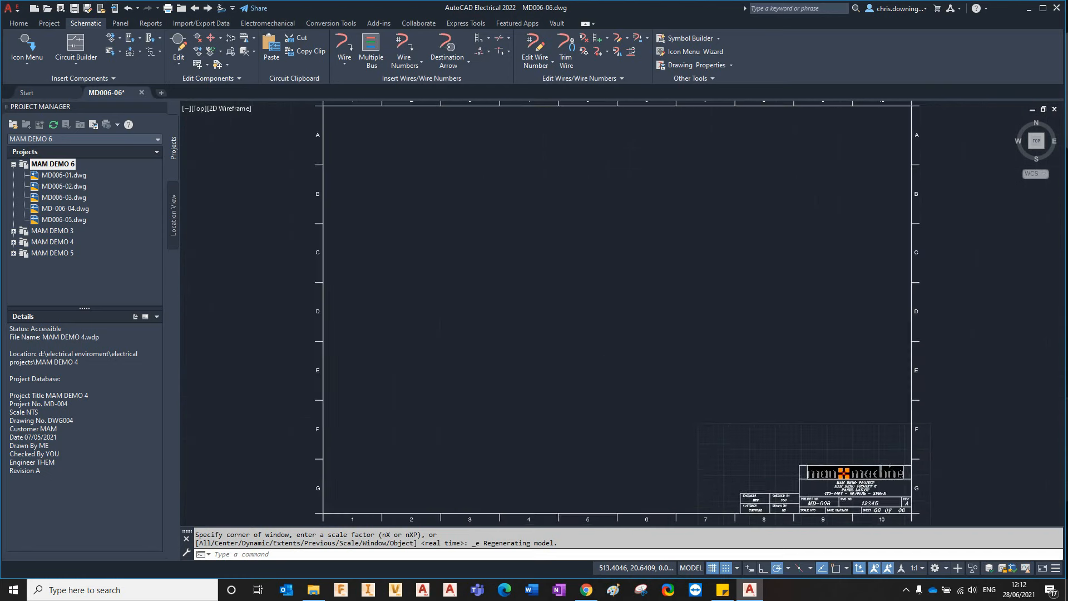
- Set the MAM DEMO 6 project description's revision to B and its customer to MAM
{"action": "right_click", "coordinate": [75, 167]}
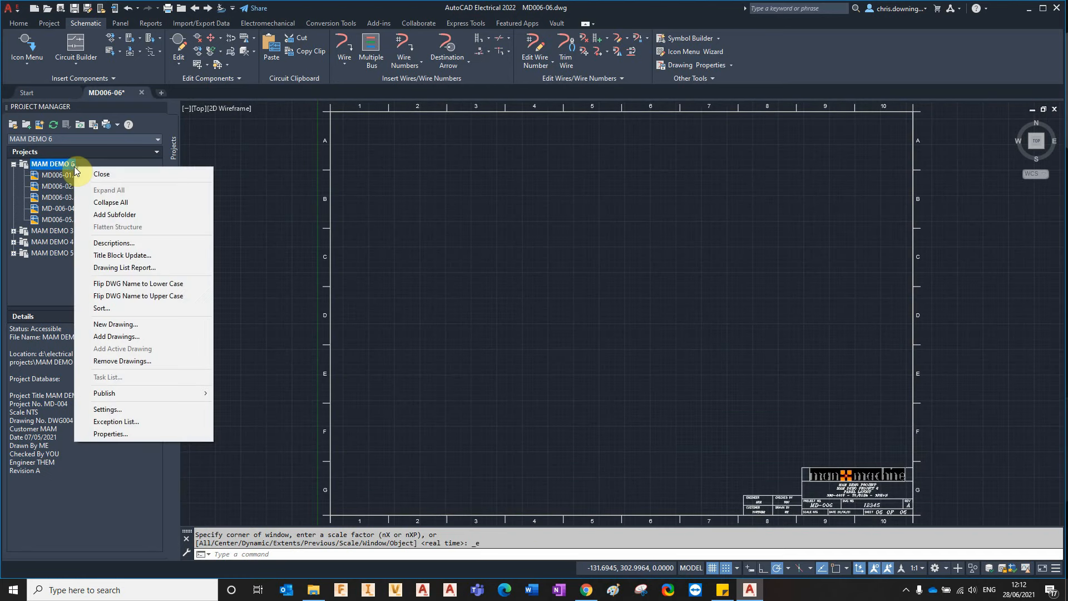
{"action": "left_click", "coordinate": [109, 243]}
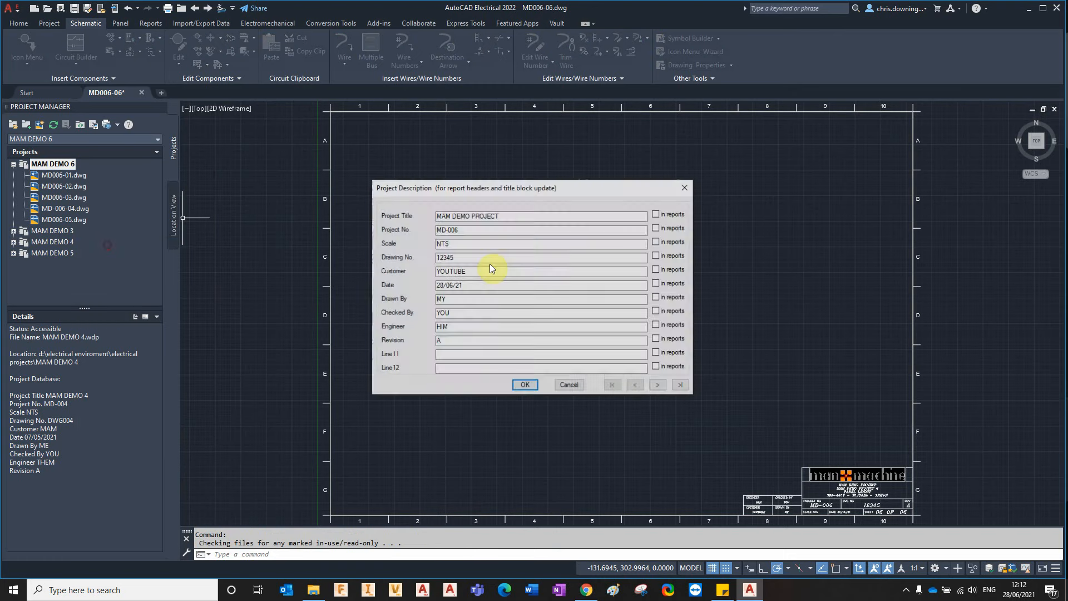
{"action": "double_click", "coordinate": [449, 341]}
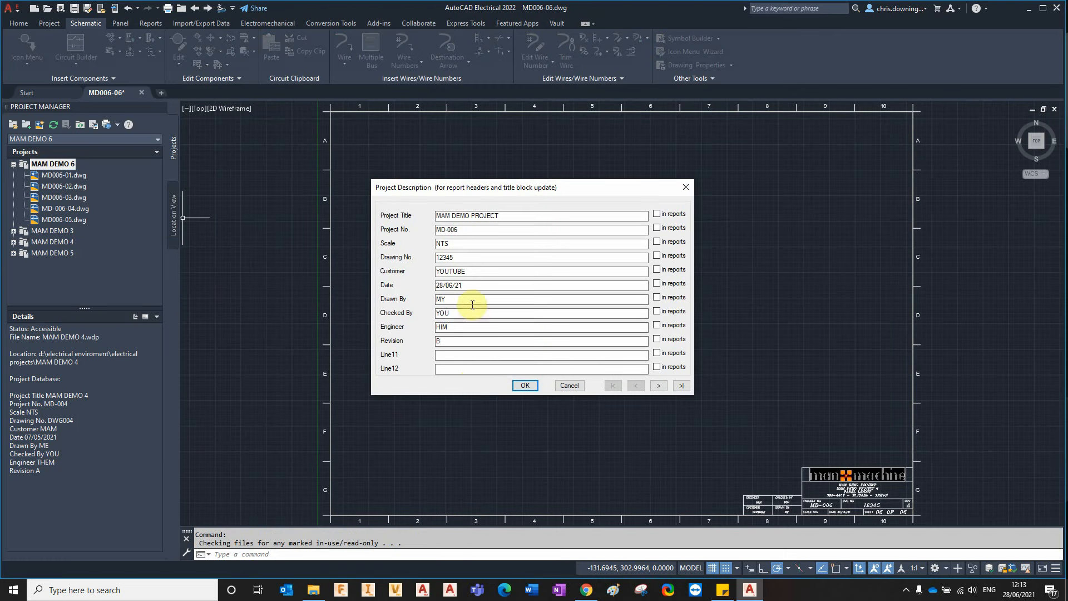
{"action": "double_click", "coordinate": [482, 270]}
{"action": "type", "text": "MAM"}
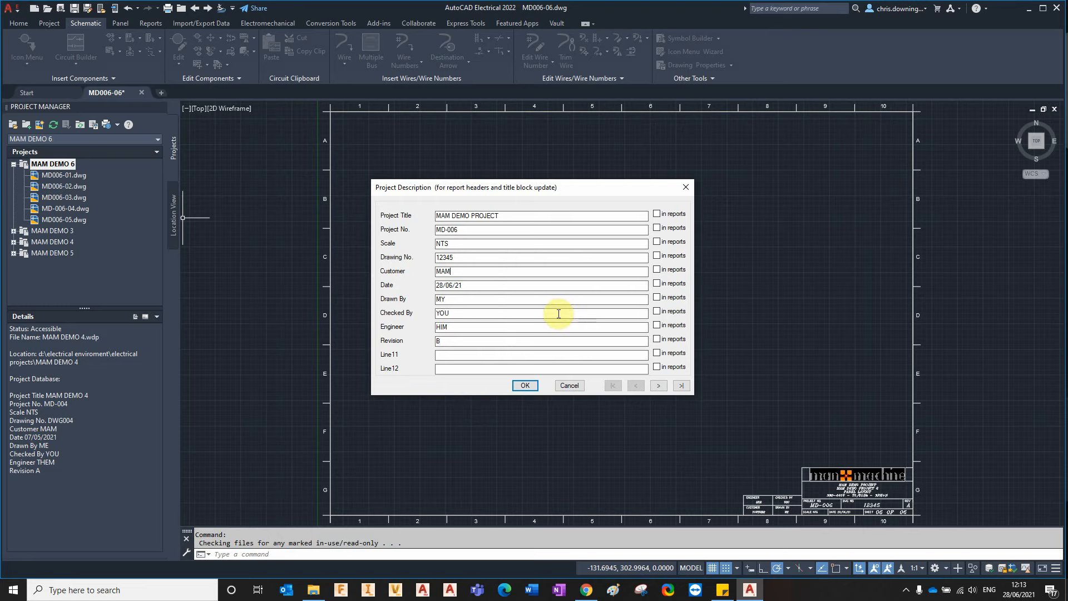
{"action": "left_click", "coordinate": [525, 386]}
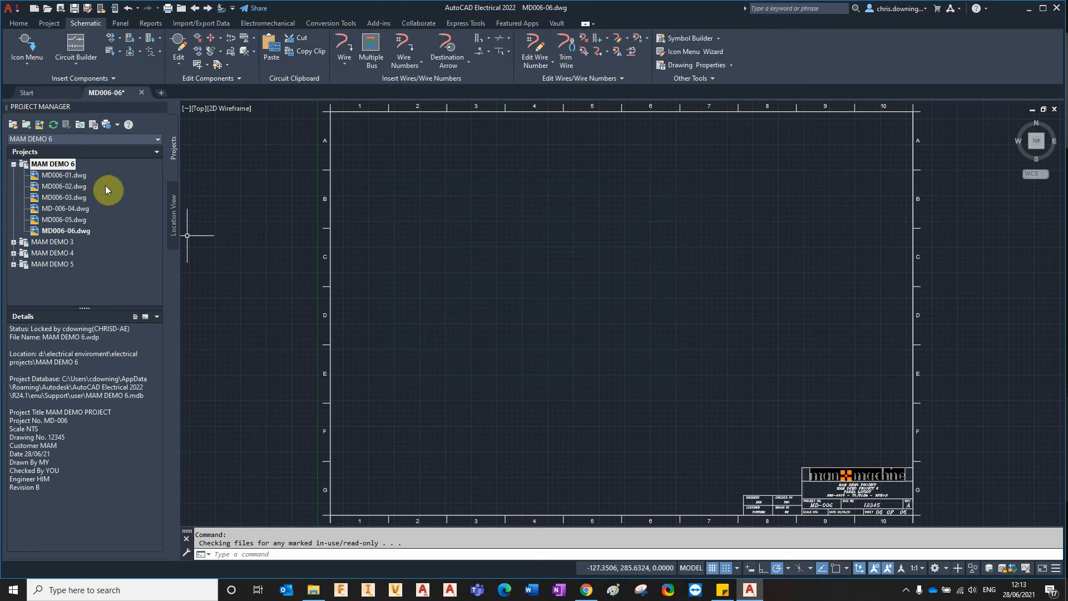
- Update the title blocks project-wide on all MAM DEMO 6 drawings, including sheet maximum and sheet values resequenced from 01
{"action": "right_click", "coordinate": [50, 164]}
{"action": "left_click", "coordinate": [92, 253]}
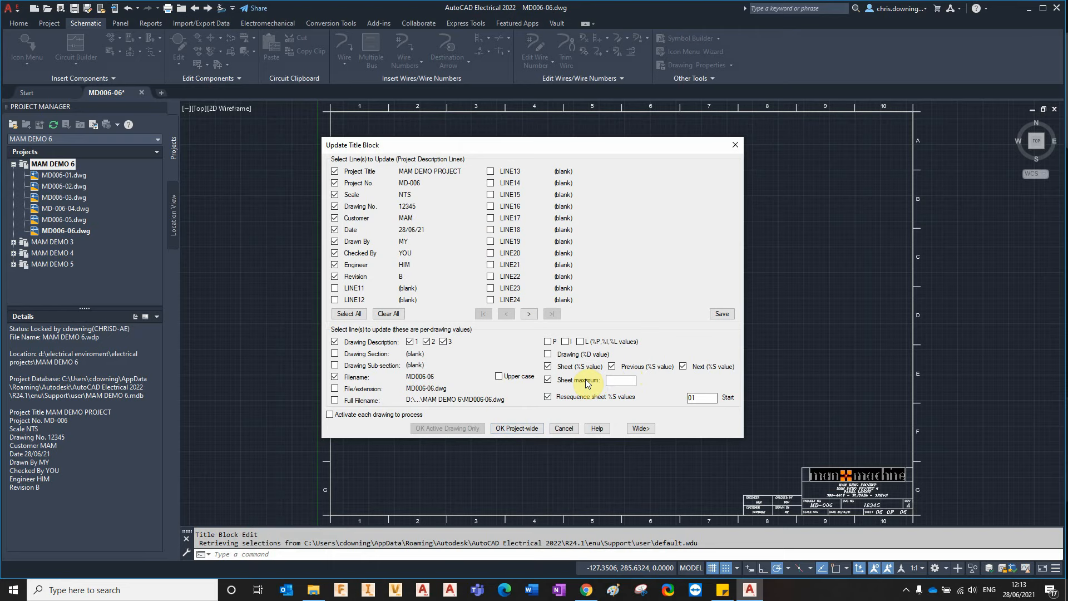
{"action": "left_click", "coordinate": [529, 429]}
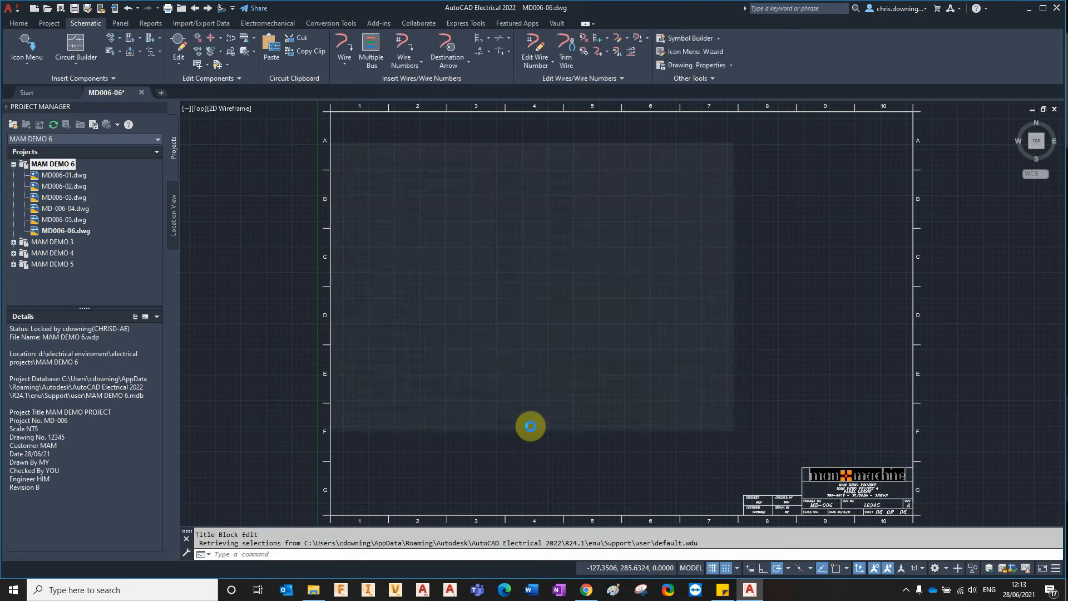
{"action": "left_click", "coordinate": [389, 295]}
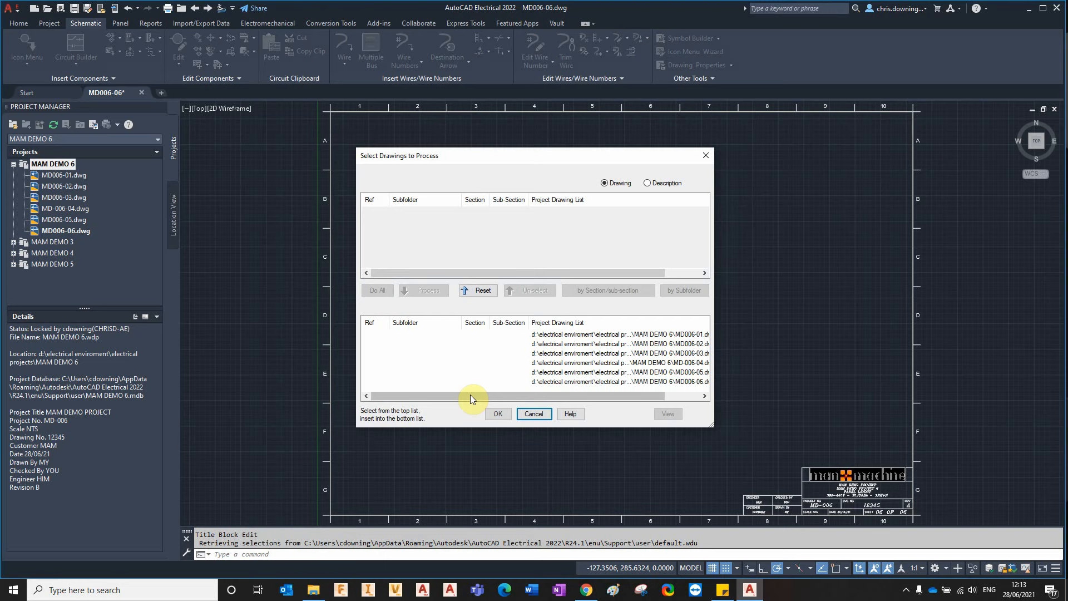
{"action": "left_click", "coordinate": [497, 414]}
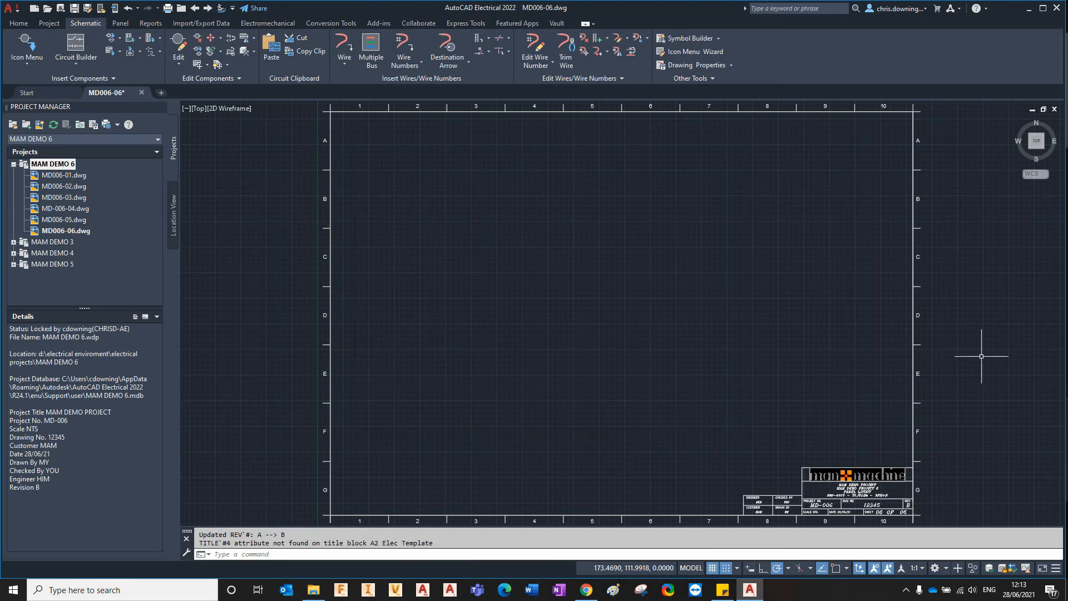
- Examine the title blocks of MD006-06, MD006-05 and MD-006-04, checking their revision, customer and sheet numbering
{"action": "scroll", "coordinate": [906, 394], "scroll_direction": "up", "scroll_amount": 5}
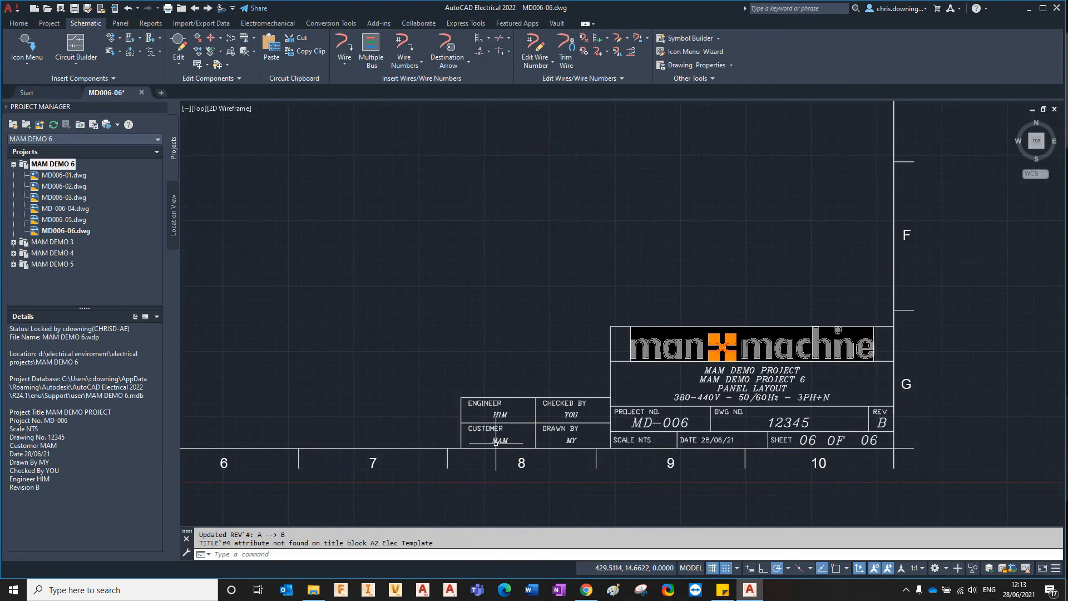
{"action": "scroll", "coordinate": [495, 443], "scroll_direction": "up", "scroll_amount": 2}
{"action": "scroll", "coordinate": [499, 408], "scroll_direction": "down", "scroll_amount": 2}
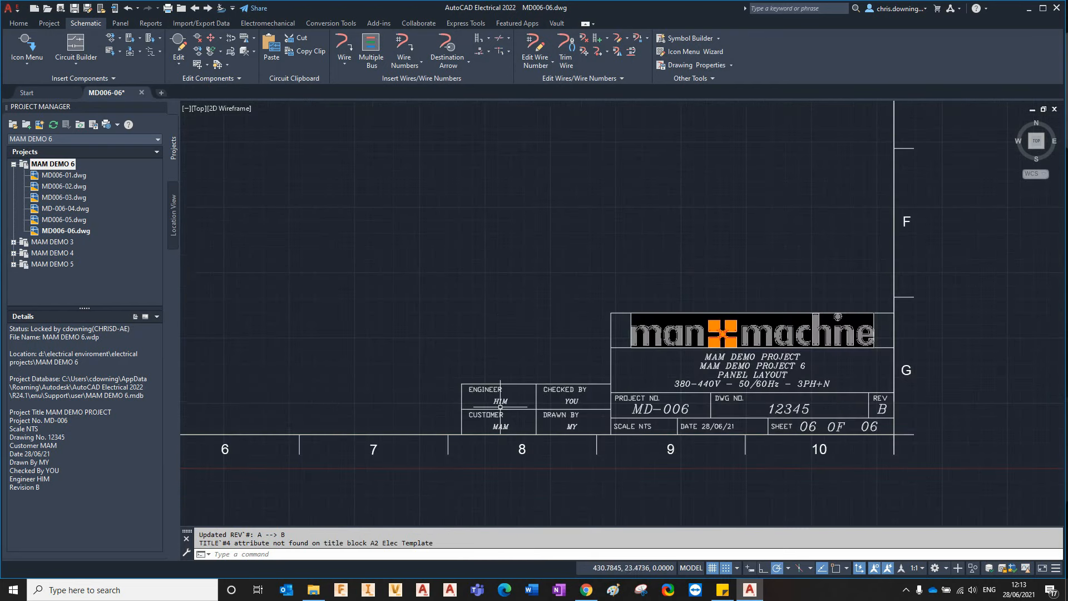
{"action": "middle_click", "coordinate": [522, 312]}
{"action": "middle_click", "coordinate": [523, 312]}
{"action": "left_click", "coordinate": [195, 11]}
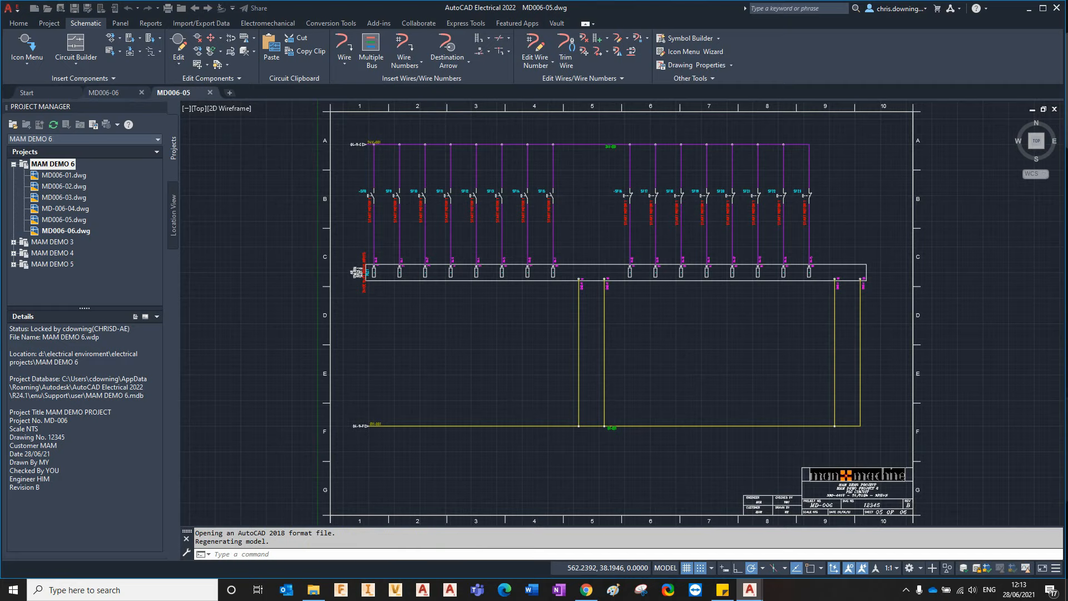
{"action": "middle_click_drag", "start_coordinate": [922, 503], "coordinate": [905, 488]}
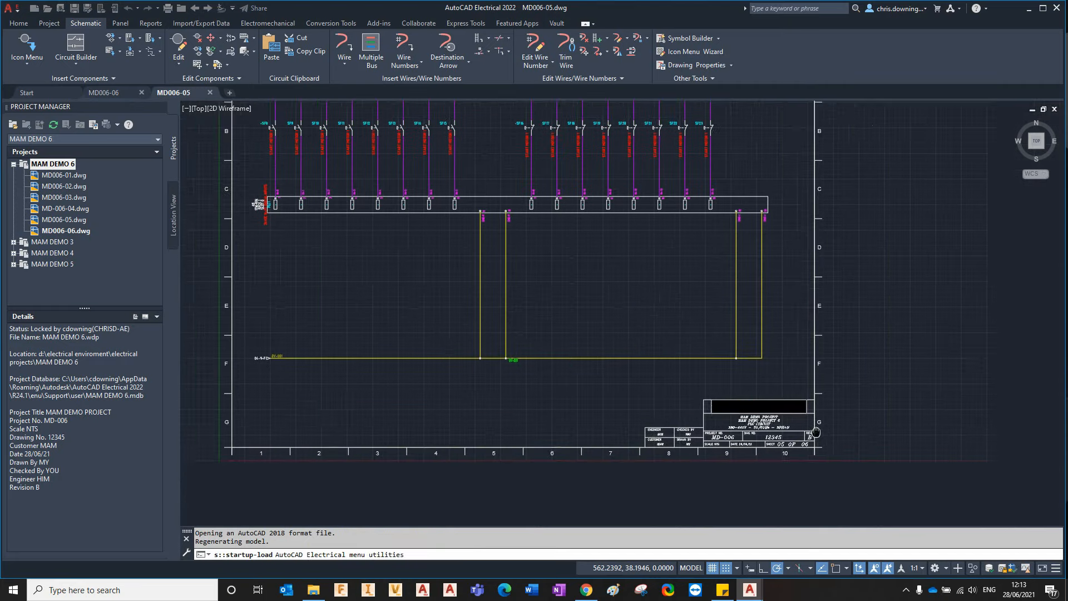
{"action": "scroll", "coordinate": [806, 417], "scroll_direction": "up", "scroll_amount": 4}
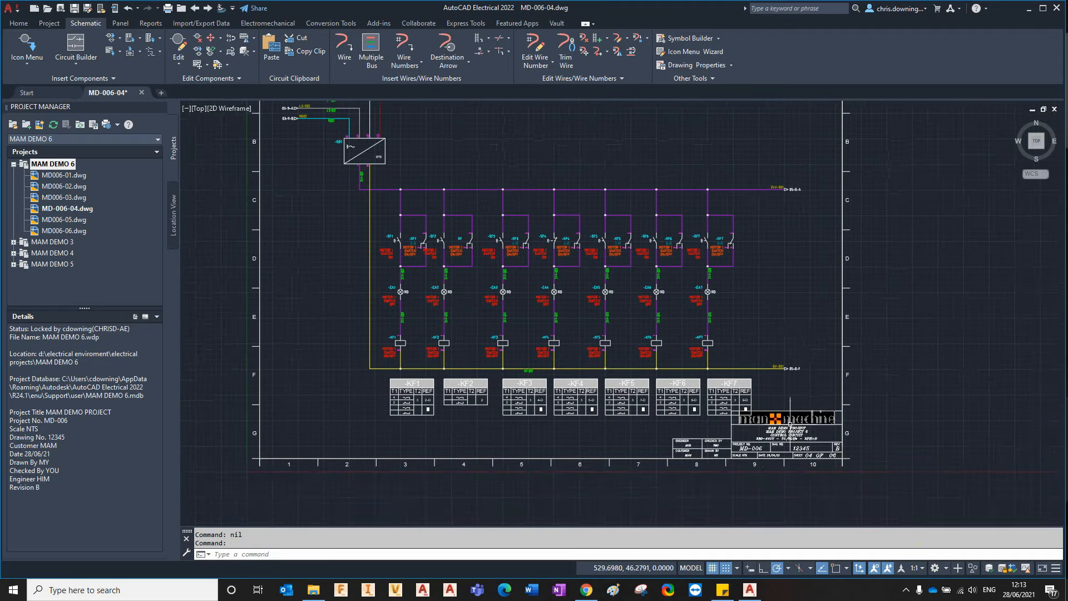
{"action": "scroll", "coordinate": [897, 515], "scroll_direction": "up", "scroll_amount": 2}
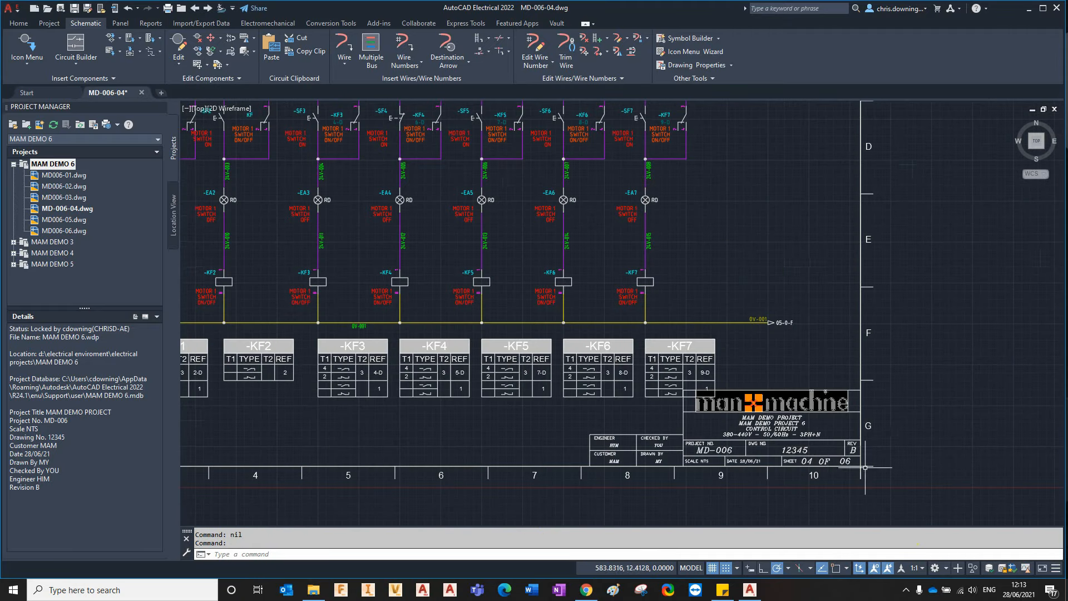
{"action": "middle_click", "coordinate": [813, 299]}
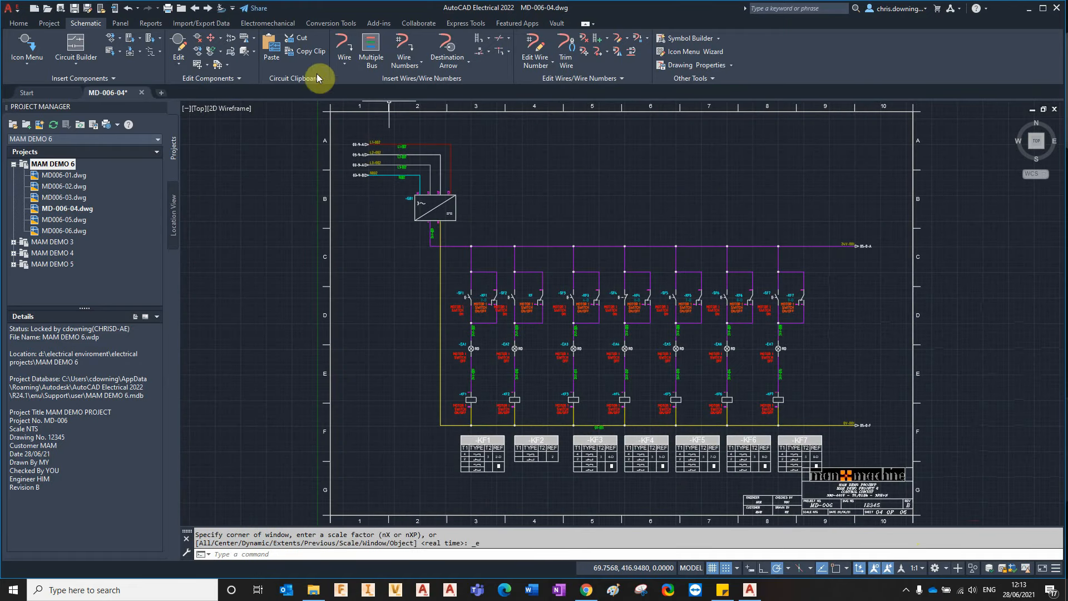
- Insert wire numbers on the PLC input circuit in drawing MD006-05
{"action": "left_click", "coordinate": [209, 8]}
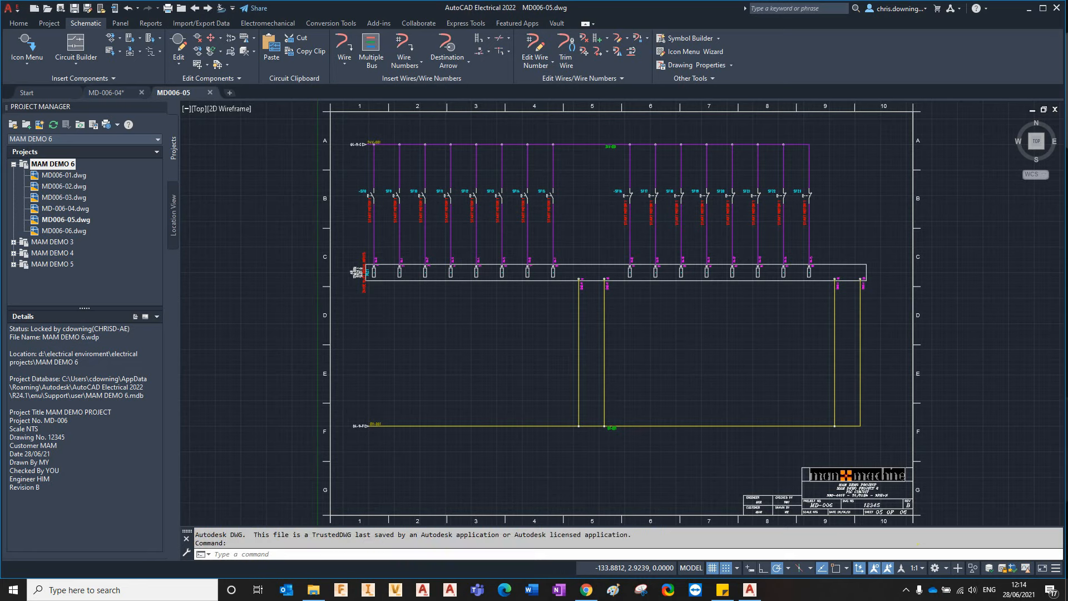
{"action": "left_click", "coordinate": [399, 48]}
{"action": "left_click", "coordinate": [660, 351]}
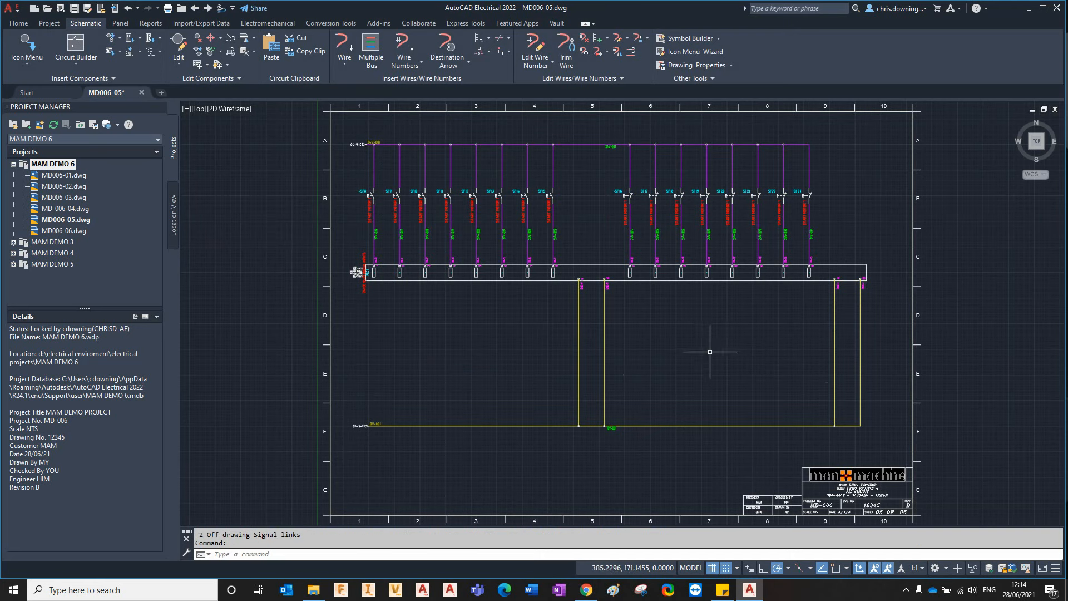
{"action": "scroll", "coordinate": [557, 169], "scroll_direction": "up", "scroll_amount": 2}
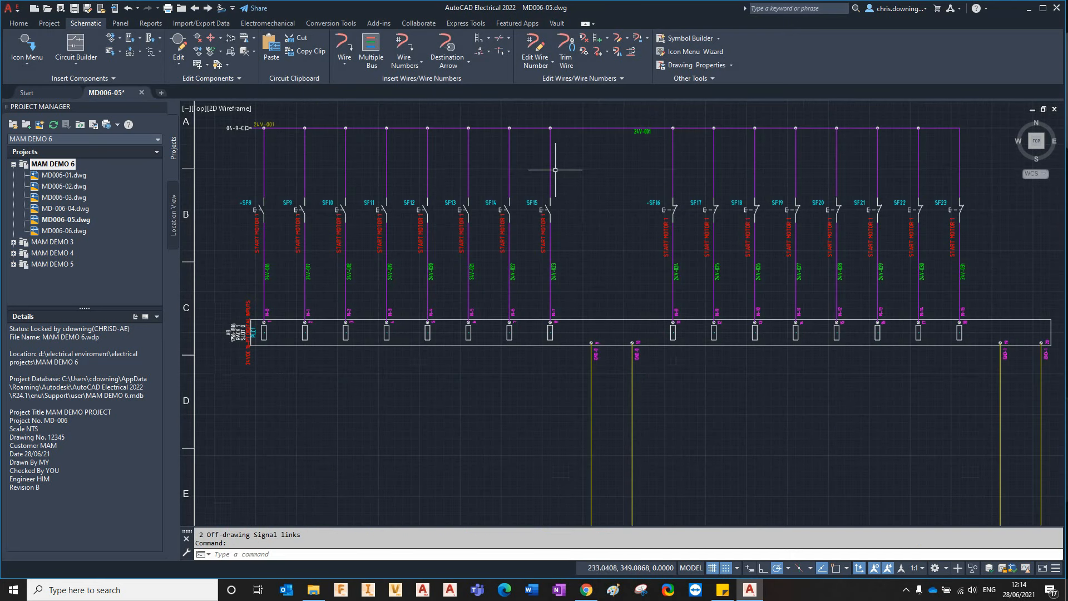
{"action": "scroll", "coordinate": [556, 170], "scroll_direction": "down", "scroll_amount": 3}
- Open drawing MD006-06 and compare its model space with its A2 paper space layout
{"action": "left_click", "coordinate": [208, 8]}
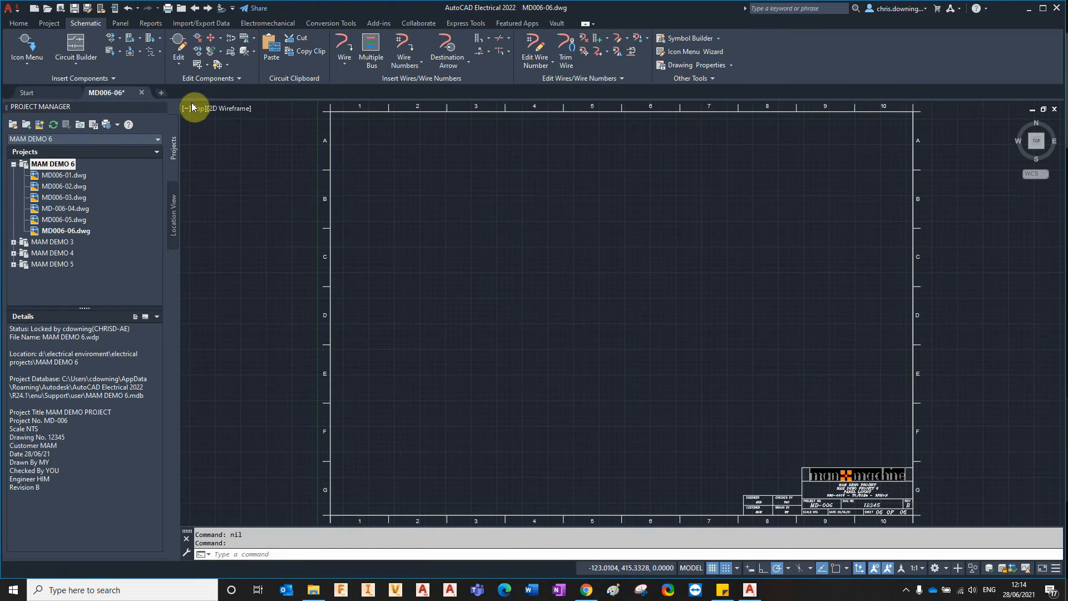
{"action": "mouse_move", "coordinate": [124, 95]}
{"action": "left_click", "coordinate": [165, 149]}
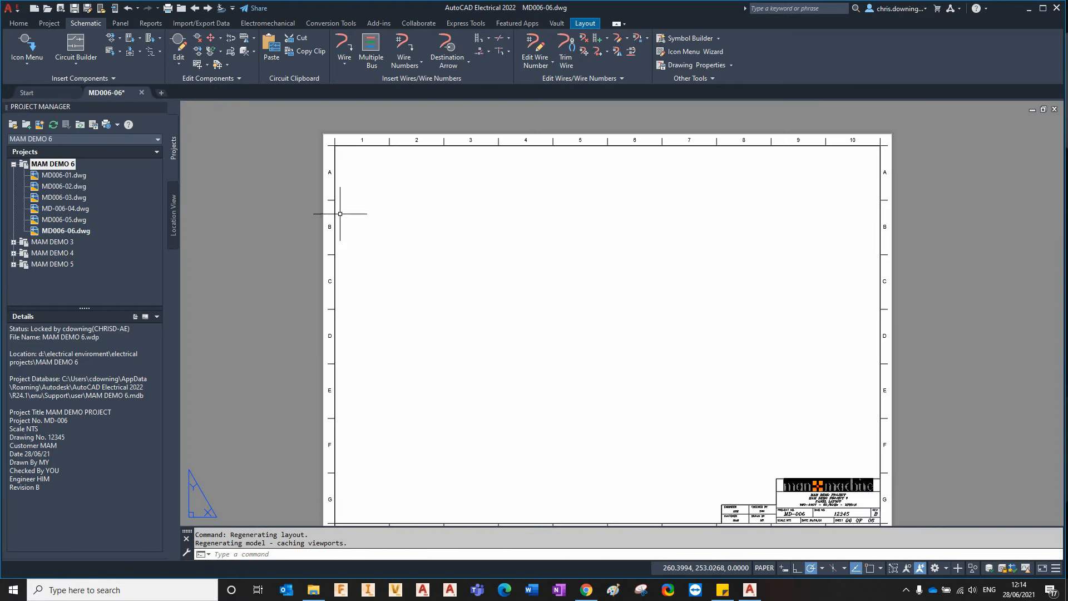
{"action": "mouse_move", "coordinate": [104, 95]}
{"action": "left_click", "coordinate": [59, 146]}
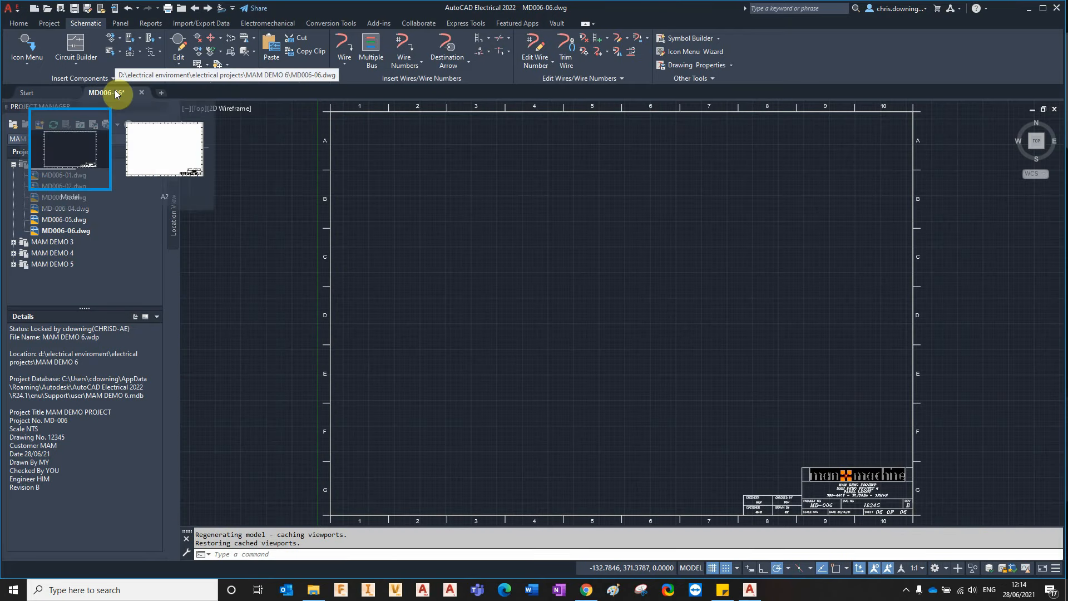
{"action": "middle_click_drag", "start_coordinate": [712, 343], "coordinate": [655, 341]}
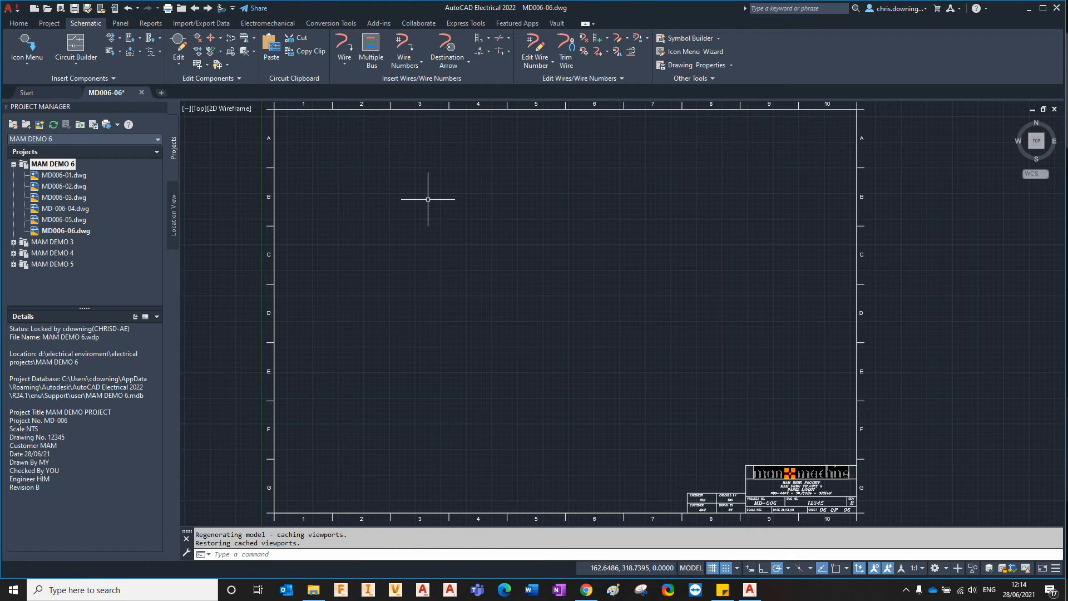
{"action": "mouse_move", "coordinate": [111, 95]}
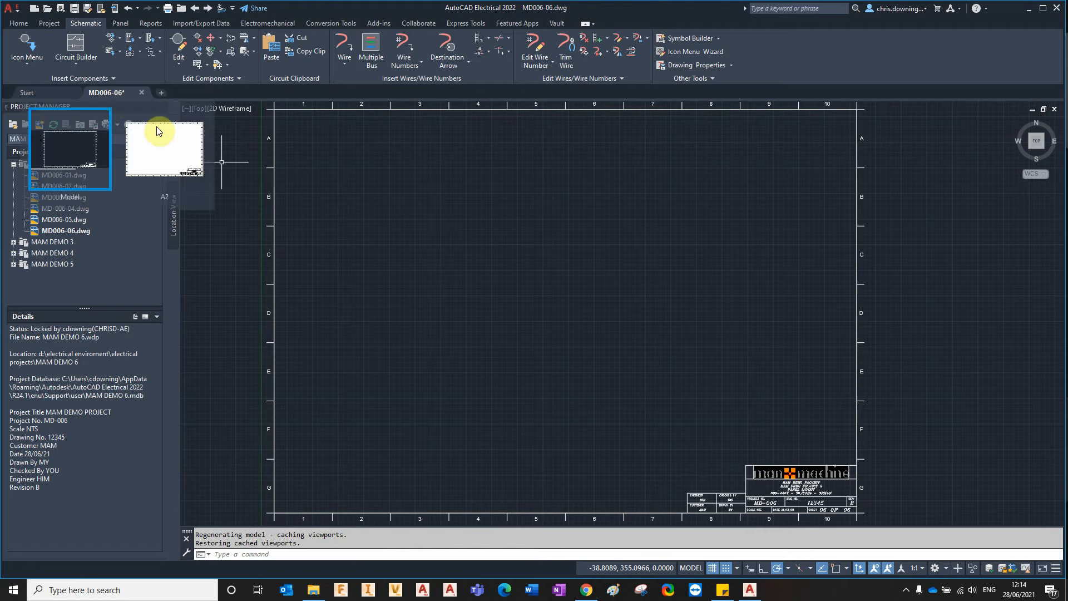
{"action": "left_click", "coordinate": [161, 146]}
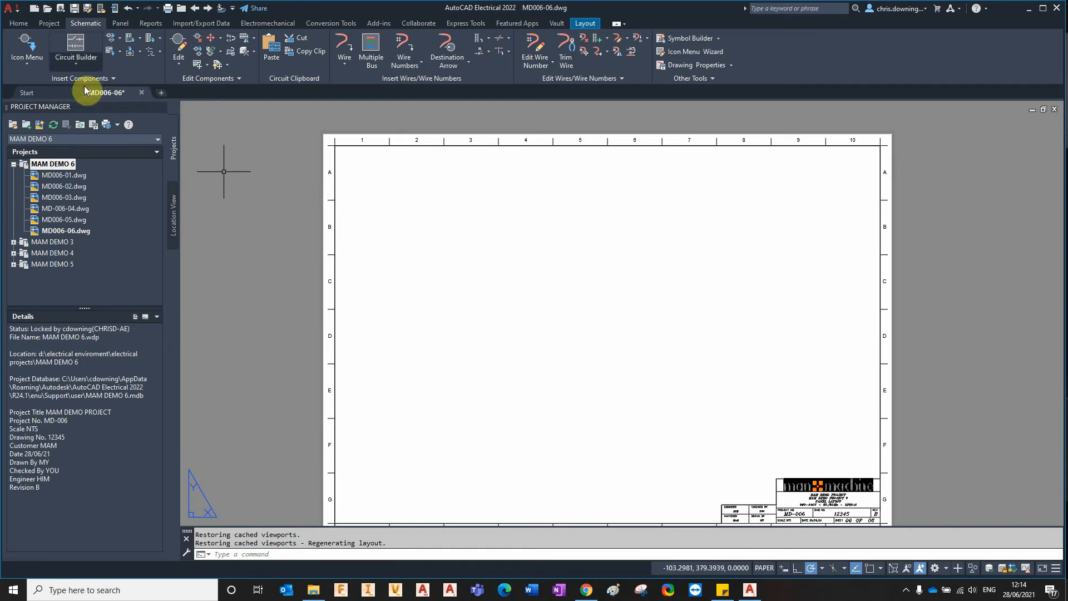
- Erase the border and title block from the model space of MD006-06
{"action": "mouse_move", "coordinate": [108, 92]}
{"action": "left_click", "coordinate": [64, 158]}
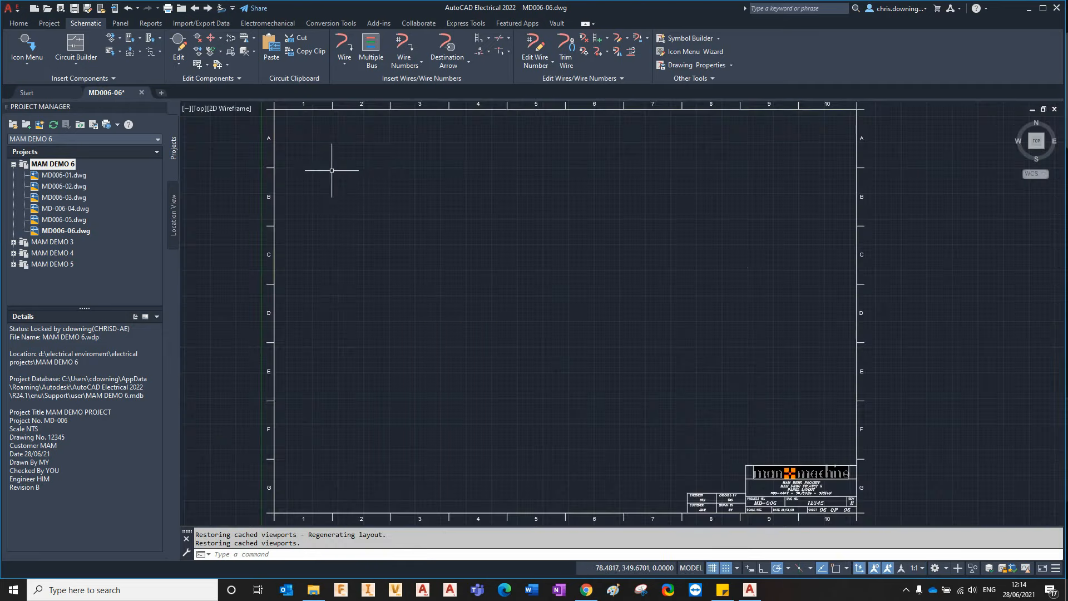
{"action": "left_click", "coordinate": [277, 233]}
{"action": "left_click", "coordinate": [273, 232]}
{"action": "key", "text": "Delete"}
{"action": "scroll", "coordinate": [360, 208], "scroll_direction": "up", "scroll_amount": 2}
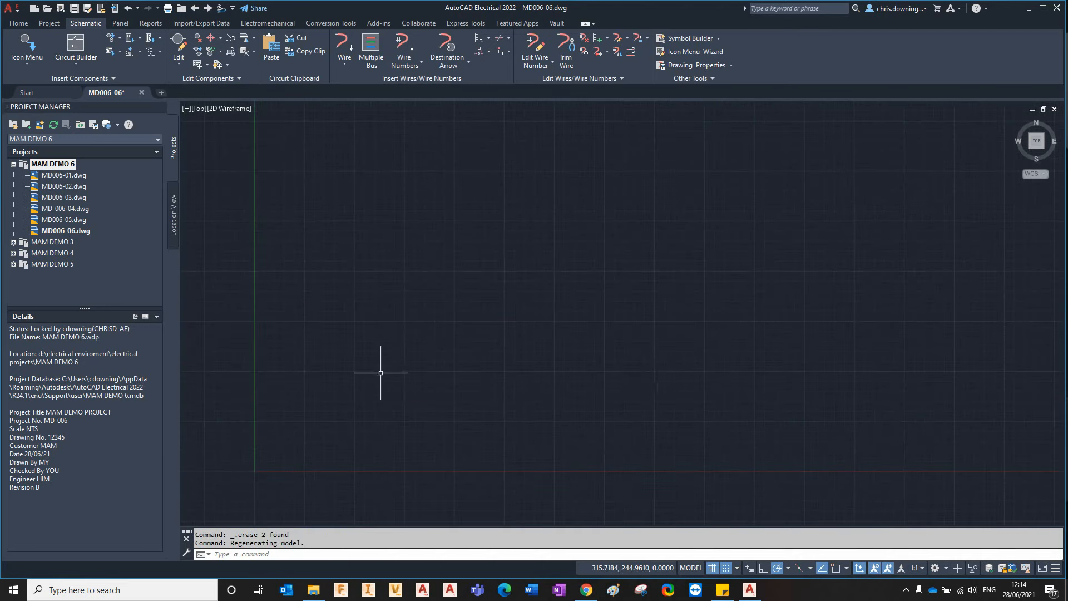
- Start an enclosure panel footprint and clear the SQD WIREWAY search from its catalog lookup to list all enclosures
{"action": "left_click", "coordinate": [119, 22]}
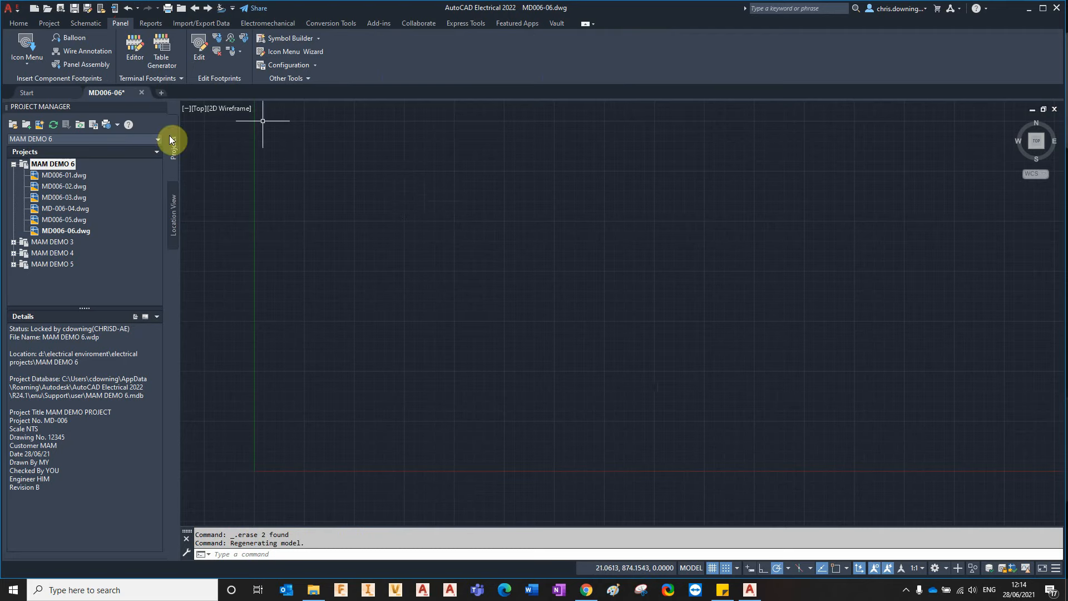
{"action": "left_click", "coordinate": [23, 35]}
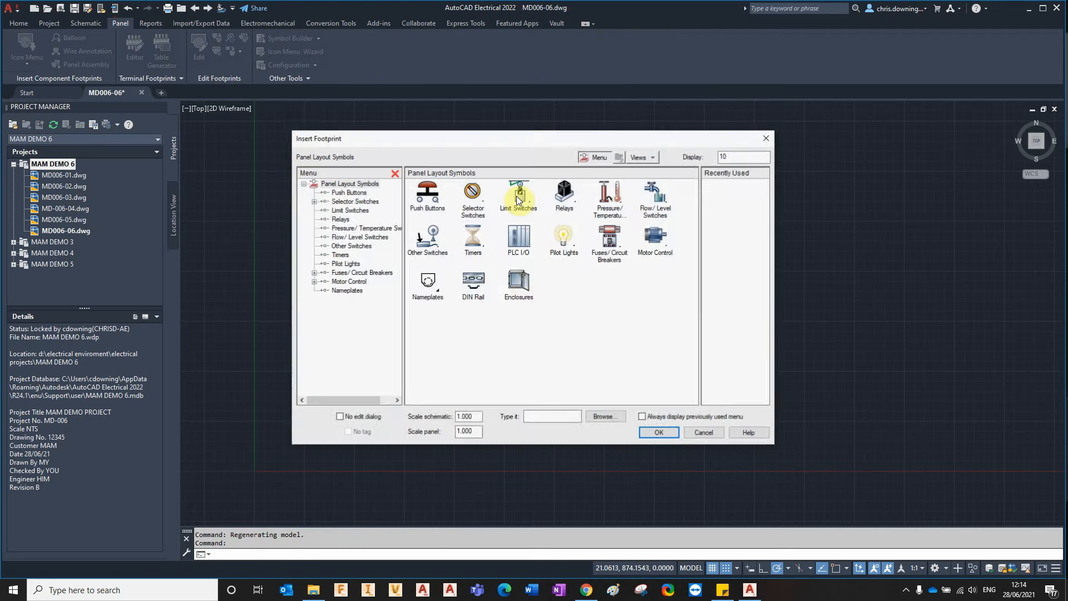
{"action": "left_click", "coordinate": [523, 287]}
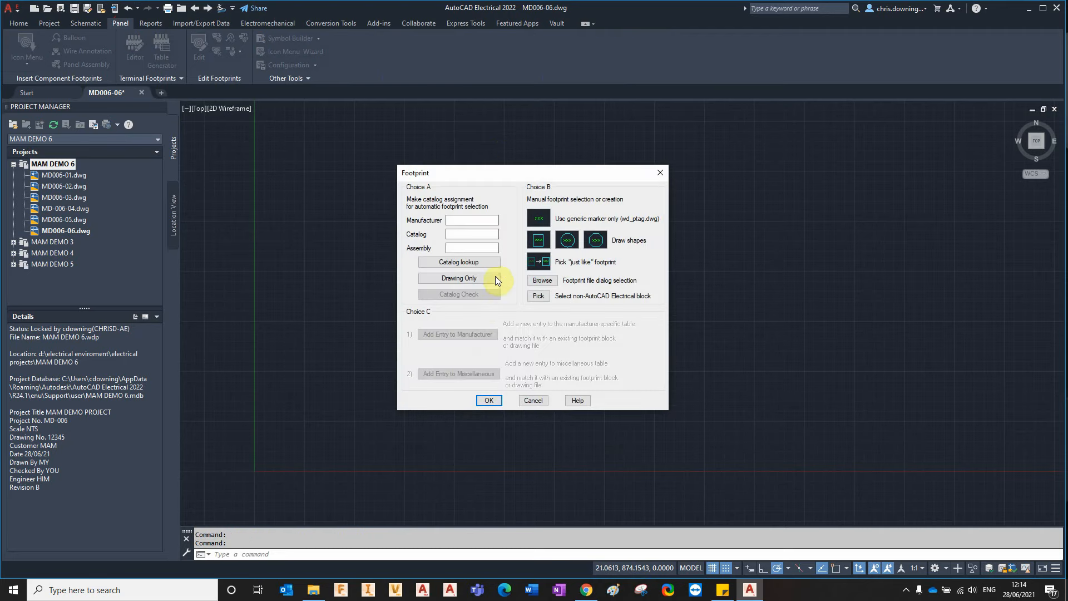
{"action": "left_click", "coordinate": [478, 265]}
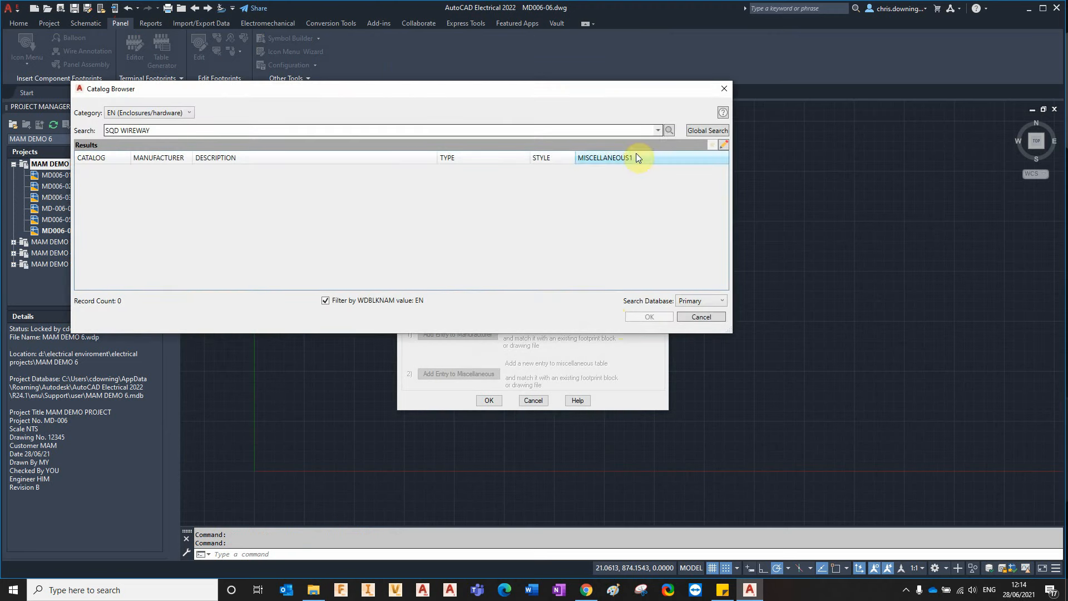
{"action": "left_click_drag", "start_coordinate": [164, 130], "coordinate": [46, 128]}
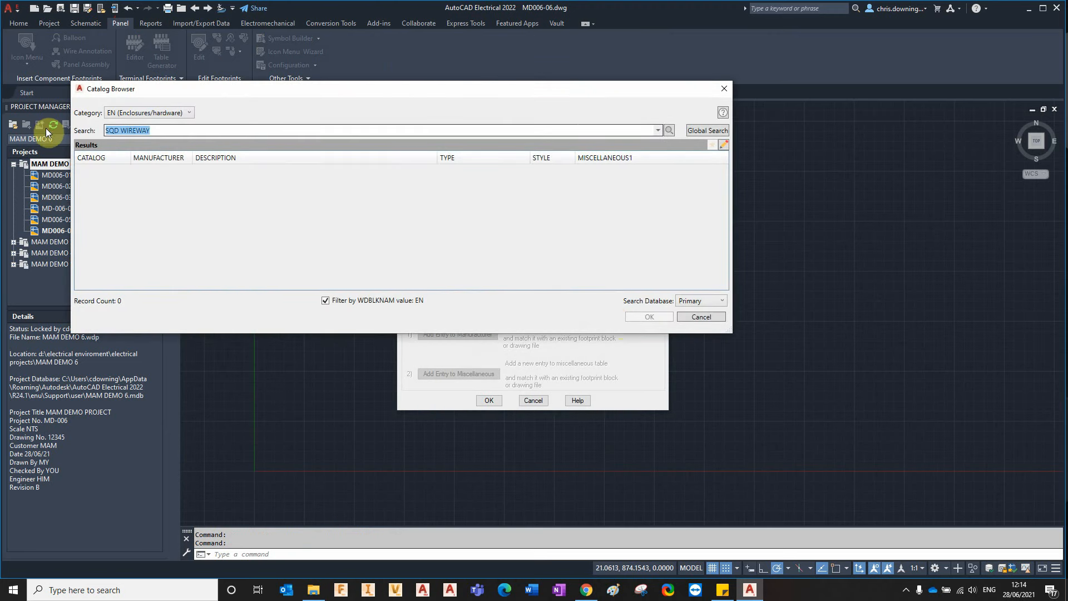
{"action": "key", "text": "BackSpace"}
{"action": "key", "text": "Return"}
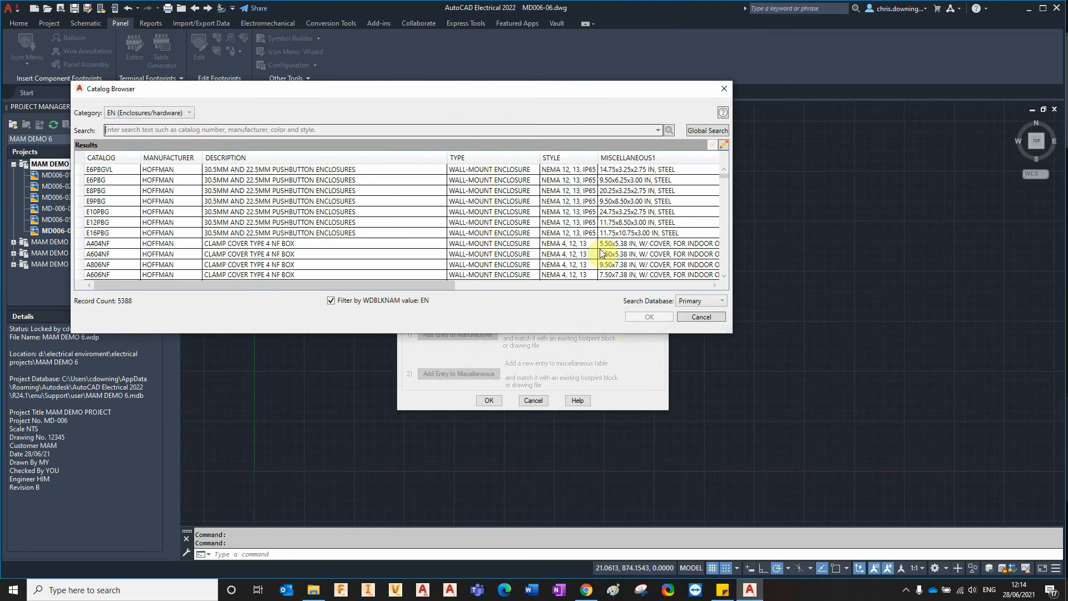
- Assign the Hoffman wall-mount enclosure A60HS3712LP from the catalog to the panel footprint
{"action": "left_click_drag", "start_coordinate": [732, 334], "coordinate": [896, 442]}
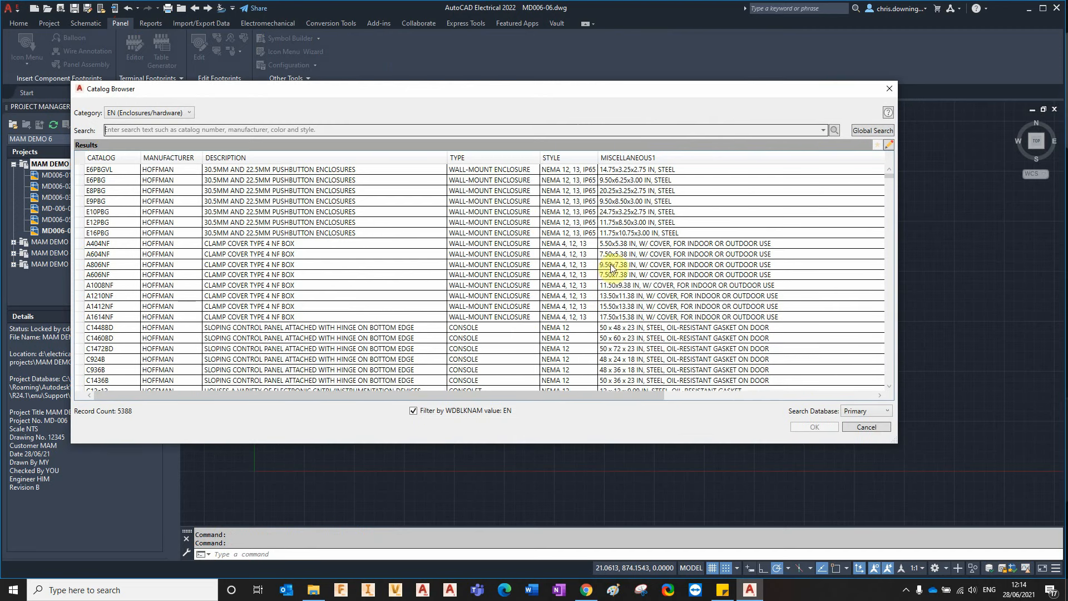
{"action": "scroll", "coordinate": [612, 265], "scroll_direction": "down", "scroll_amount": 2}
{"action": "scroll", "coordinate": [640, 255], "scroll_direction": "down", "scroll_amount": 10}
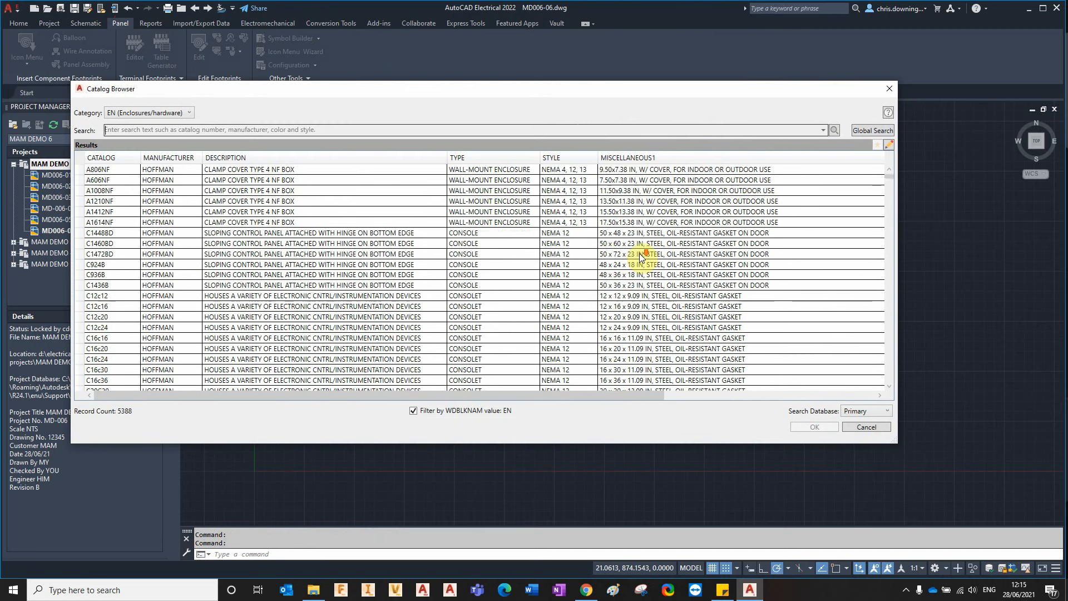
{"action": "scroll", "coordinate": [641, 255], "scroll_direction": "down", "scroll_amount": 15}
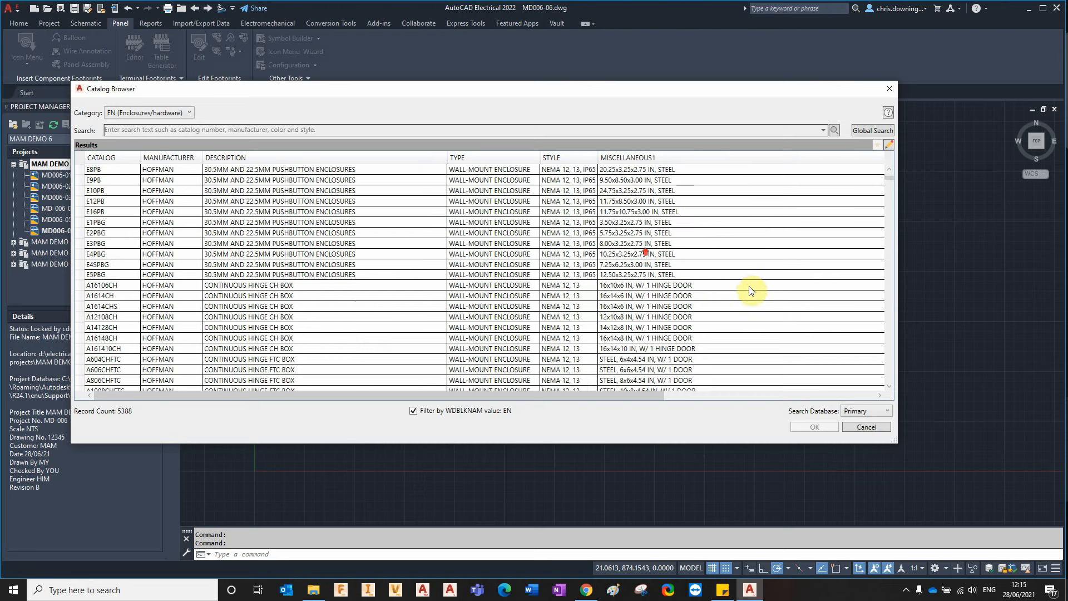
{"action": "scroll", "coordinate": [688, 273], "scroll_direction": "down", "scroll_amount": 15}
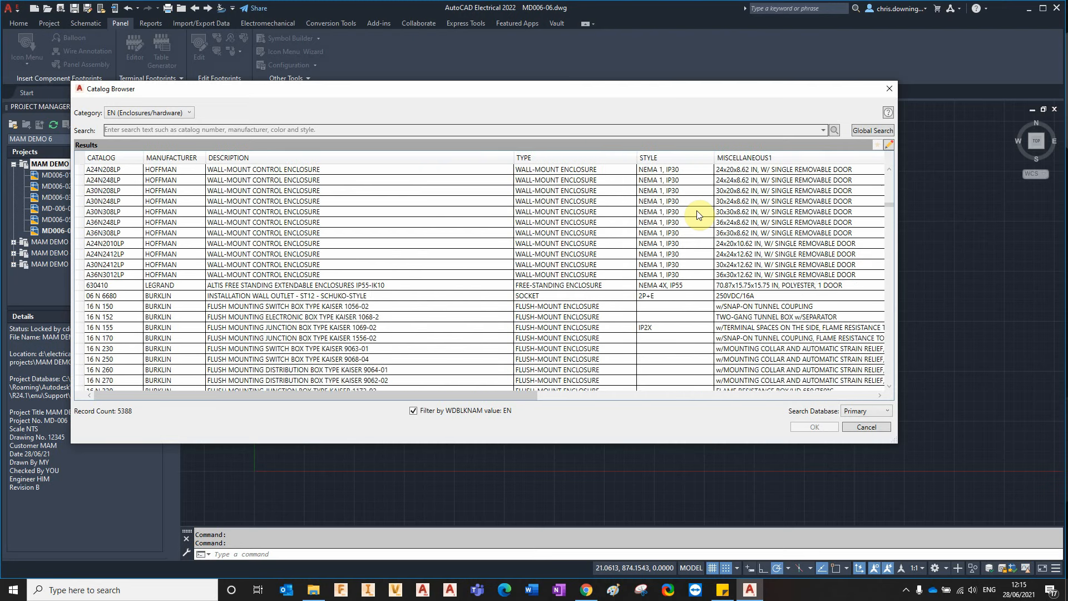
{"action": "scroll", "coordinate": [699, 215], "scroll_direction": "up", "scroll_amount": 5}
{"action": "left_click", "coordinate": [482, 326]}
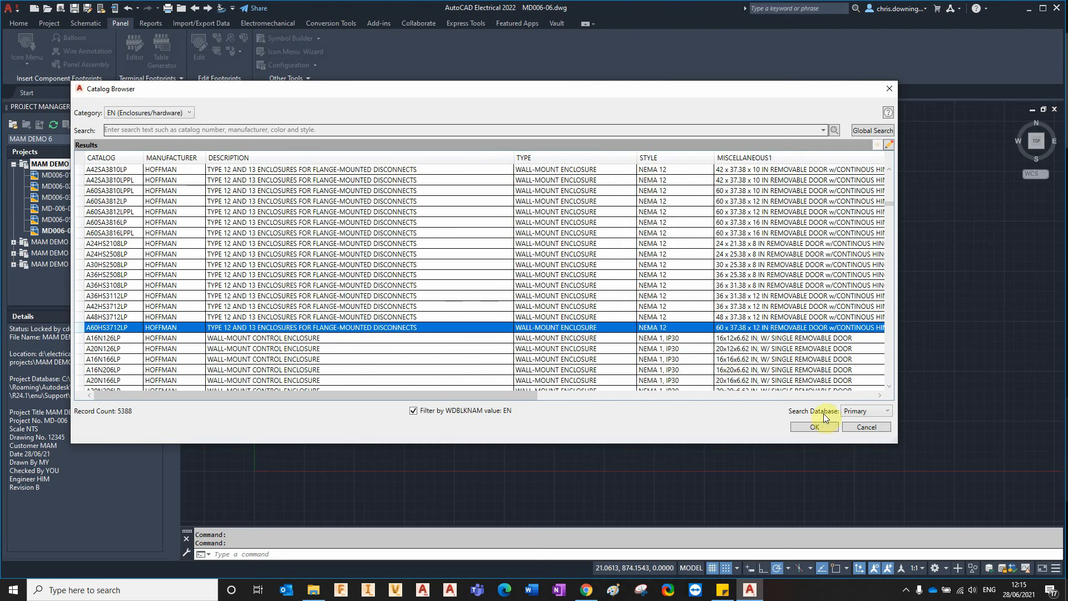
{"action": "left_click", "coordinate": [814, 427]}
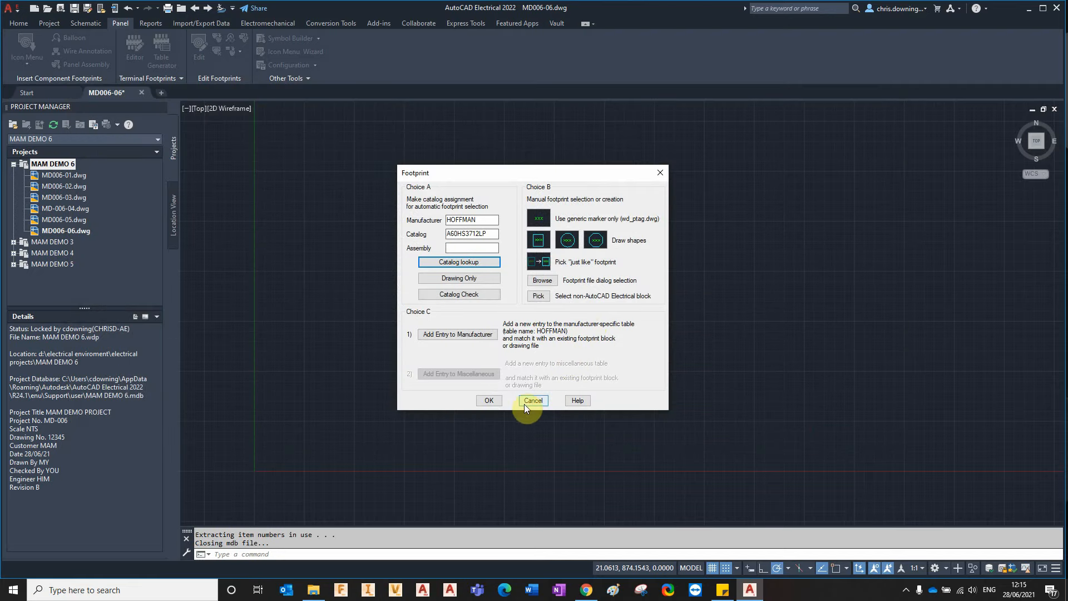
{"action": "left_click", "coordinate": [490, 400]}
- Place the enclosure footprint at 0,0 without rotation and accept its component data without adding tags or descriptions
{"action": "middle_click_drag", "start_coordinate": [306, 453], "coordinate": [393, 403]}
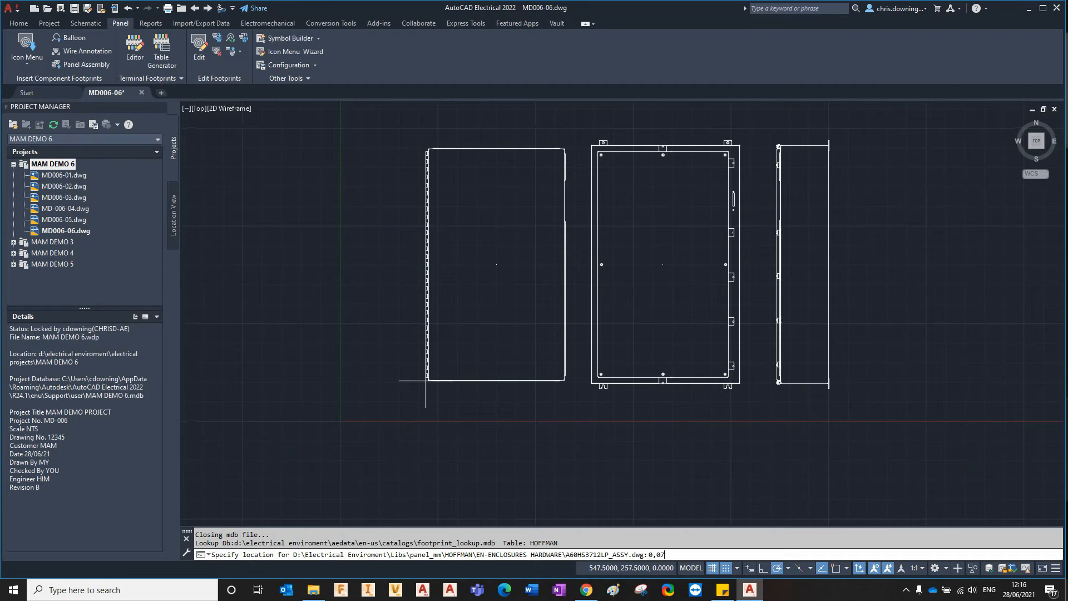
{"action": "type", "text": "0,0"}
{"action": "key", "text": "Return"}
{"action": "key", "text": "F8"}
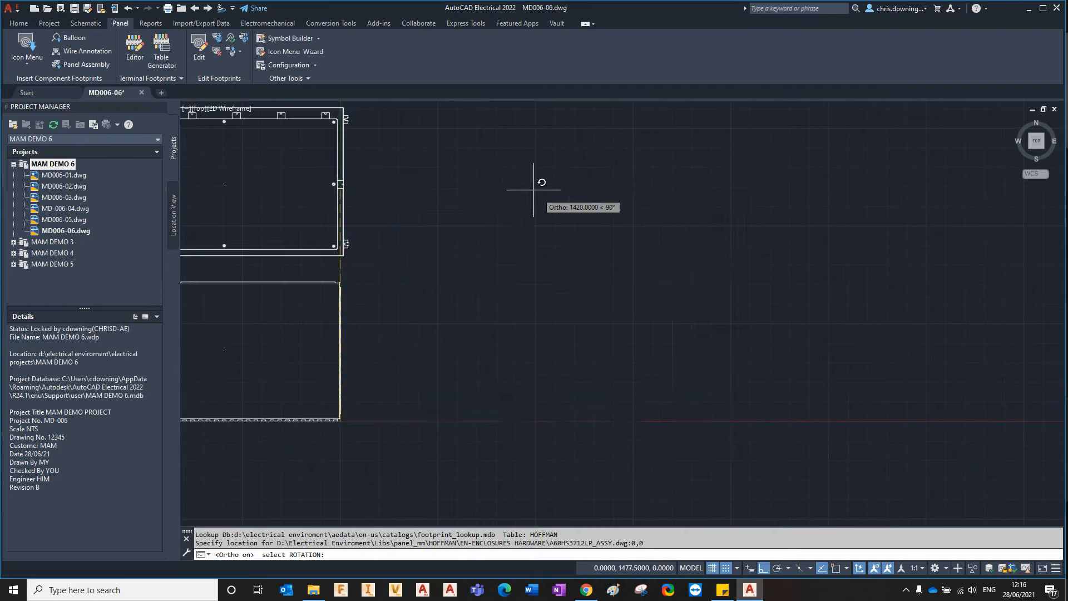
{"action": "key", "text": "F8"}
{"action": "left_click", "coordinate": [771, 306]}
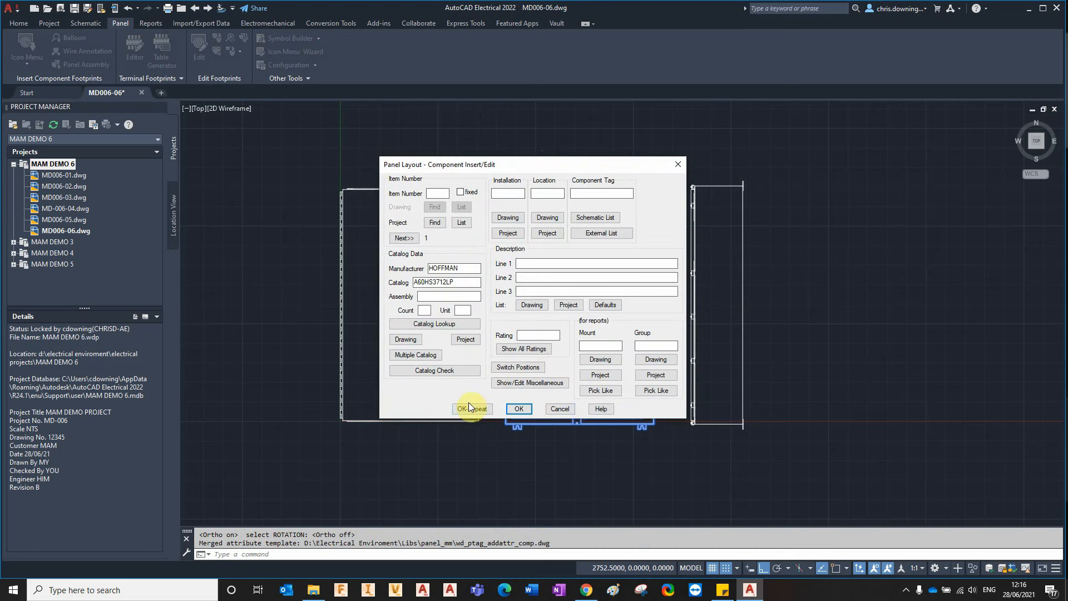
{"action": "left_click", "coordinate": [514, 412]}
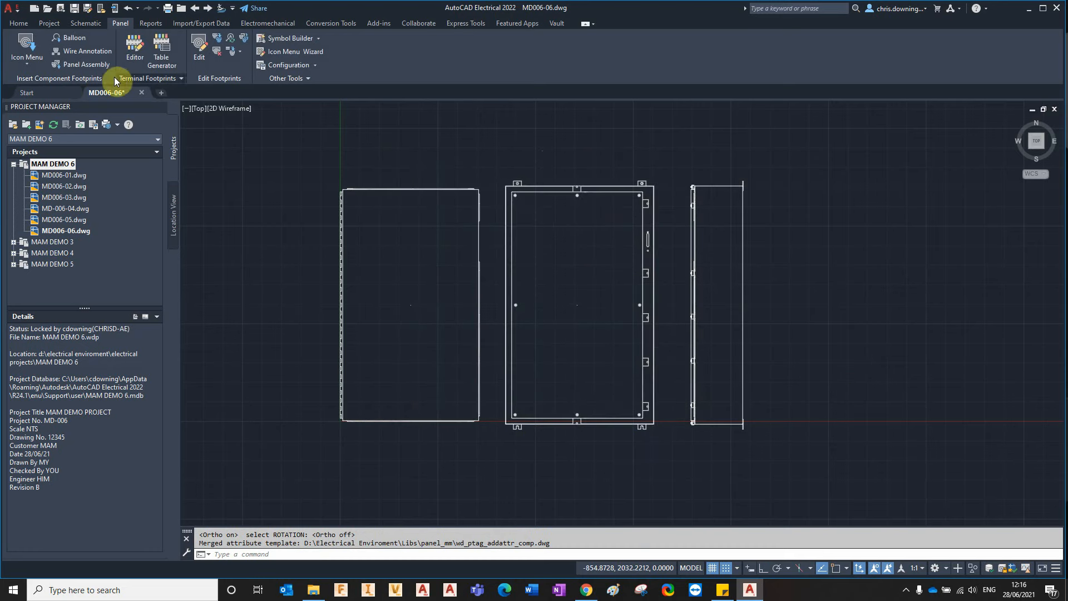
- Open the paper space layout of MD006-06 and fit the whole enclosure inside its viewport
{"action": "mouse_move", "coordinate": [106, 92]}
{"action": "left_click", "coordinate": [156, 163]}
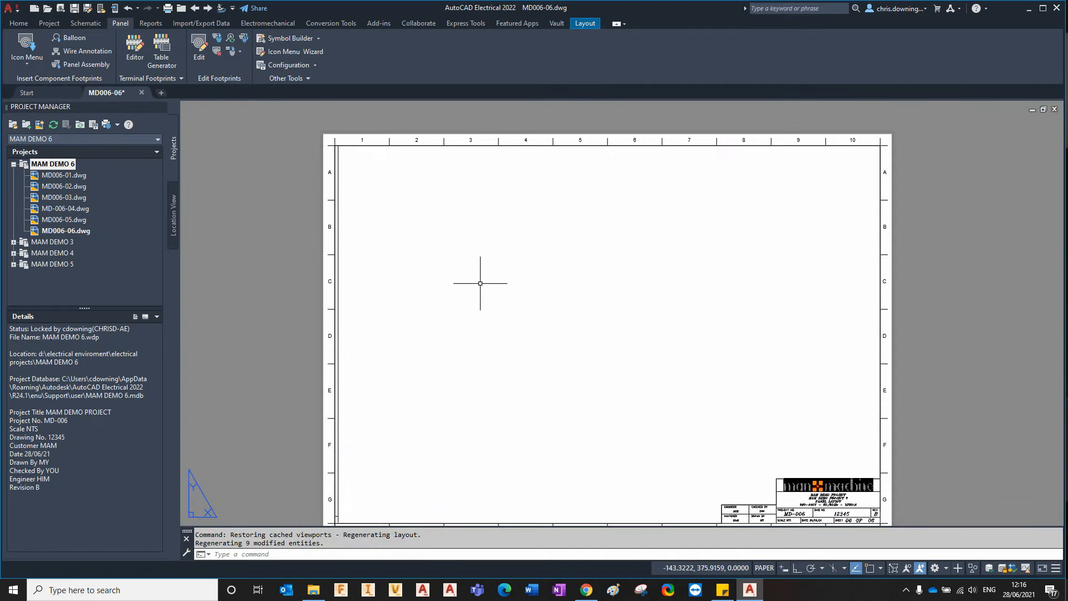
{"action": "double_click", "coordinate": [523, 273]}
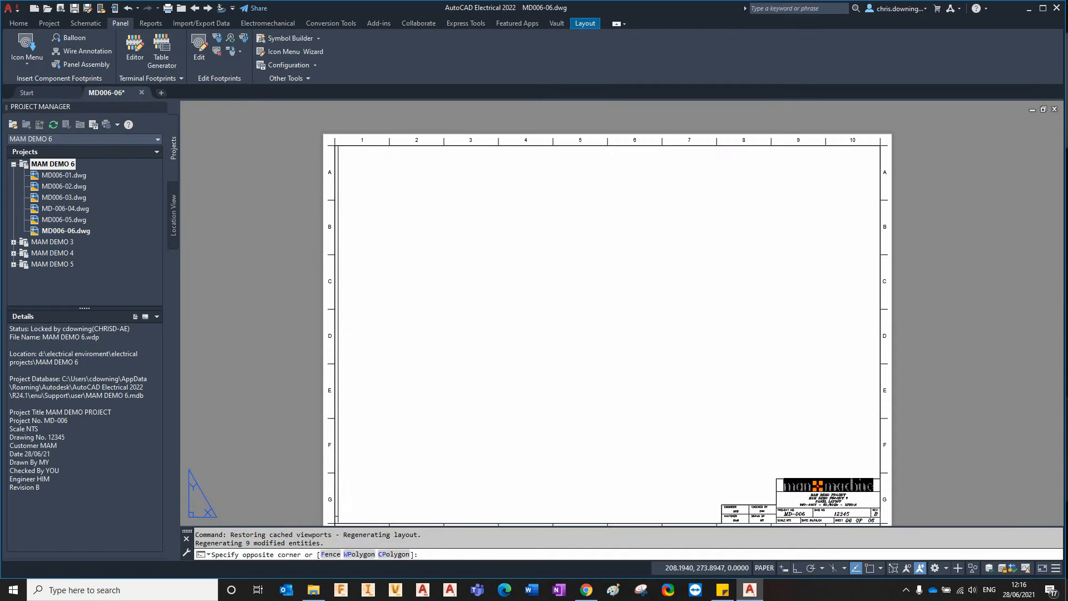
{"action": "middle_click", "coordinate": [523, 273]}
{"action": "middle_click", "coordinate": [523, 273]}
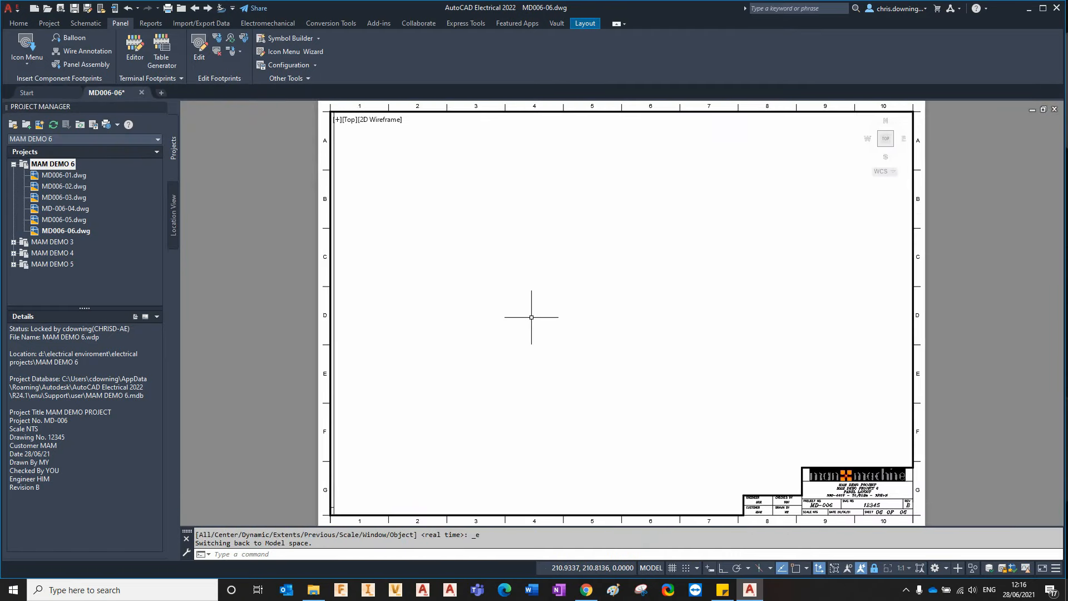
{"action": "middle_click", "coordinate": [732, 336]}
{"action": "middle_click", "coordinate": [732, 336]}
{"action": "scroll", "coordinate": [724, 362], "scroll_direction": "down", "scroll_amount": 2}
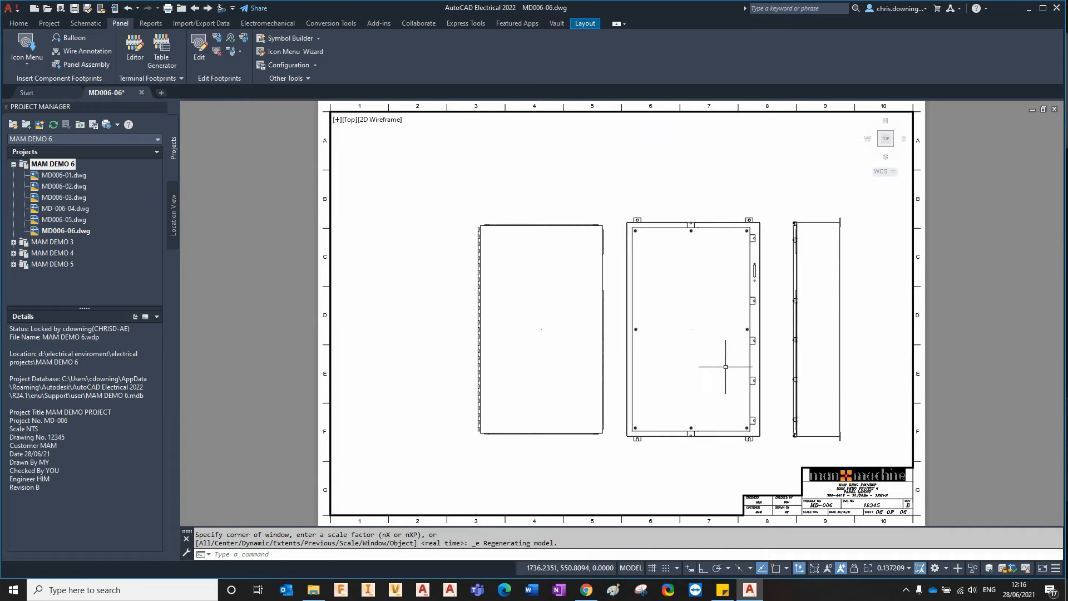
- Set the viewport scale to 1:5, centre the enclosure views in the border and return to paper space
{"action": "left_click", "coordinate": [890, 568]}
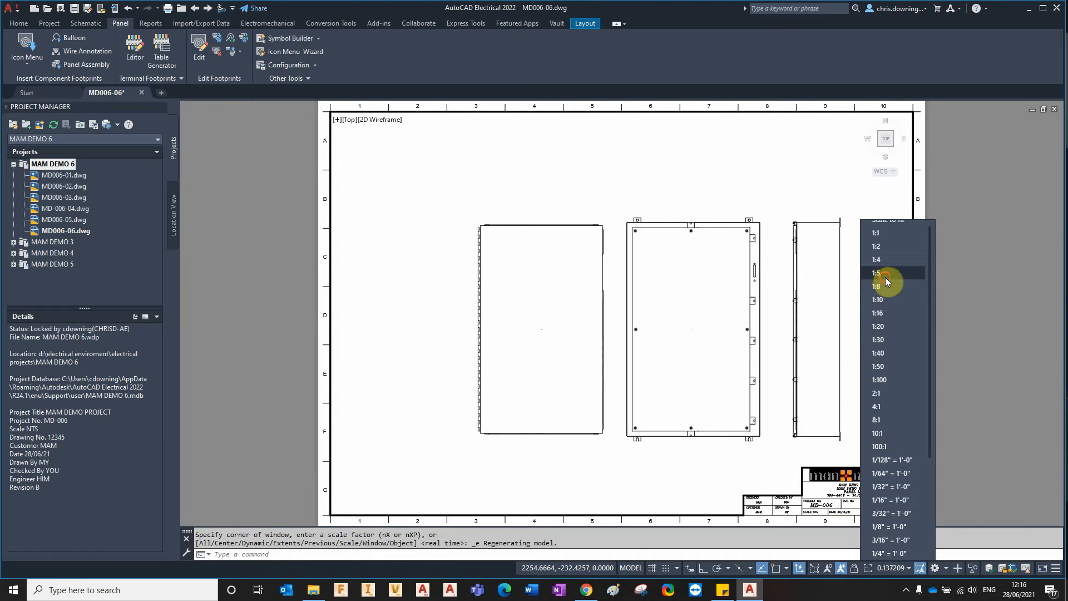
{"action": "left_click", "coordinate": [886, 276]}
{"action": "mouse_move", "coordinate": [824, 372]}
{"action": "middle_mouse_down"}
{"action": "mouse_move", "coordinate": [750, 333]}
{"action": "mouse_move", "coordinate": [764, 326]}
{"action": "middle_mouse_up"}
{"action": "double_click", "coordinate": [941, 327]}
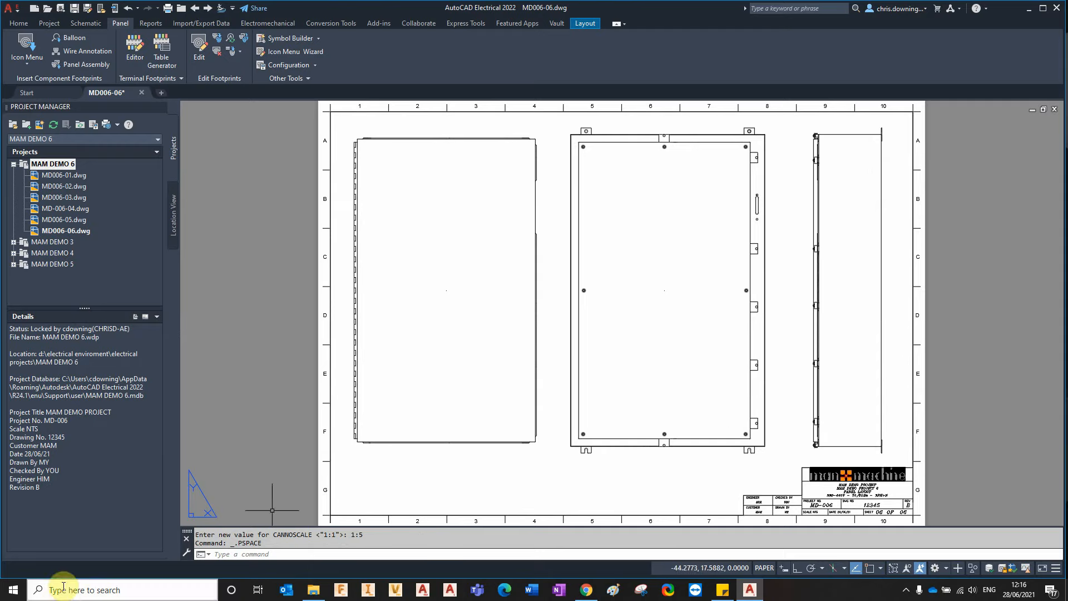
- Return to model space and open terminal strip -X1 in the Terminal Strip Editor
{"action": "mouse_move", "coordinate": [99, 96]}
{"action": "left_click", "coordinate": [83, 141]}
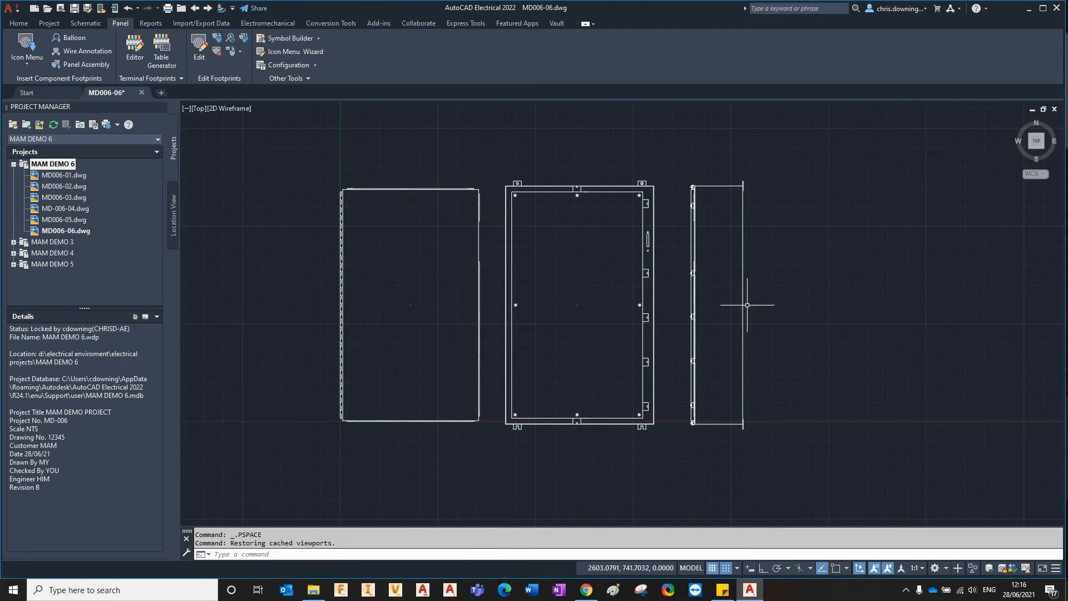
{"action": "left_click", "coordinate": [141, 52]}
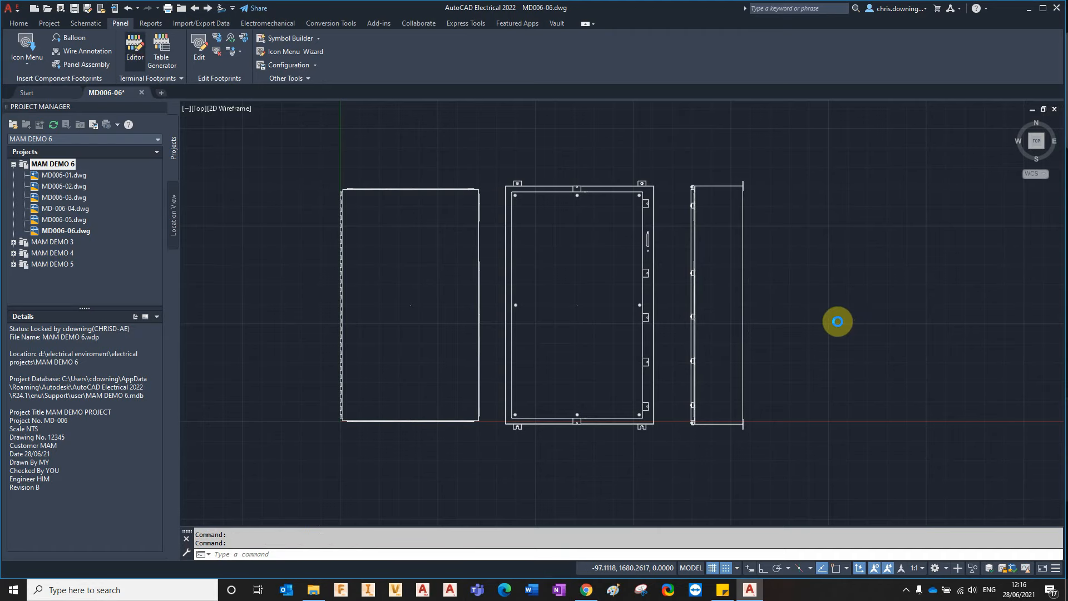
{"action": "left_click", "coordinate": [592, 260]}
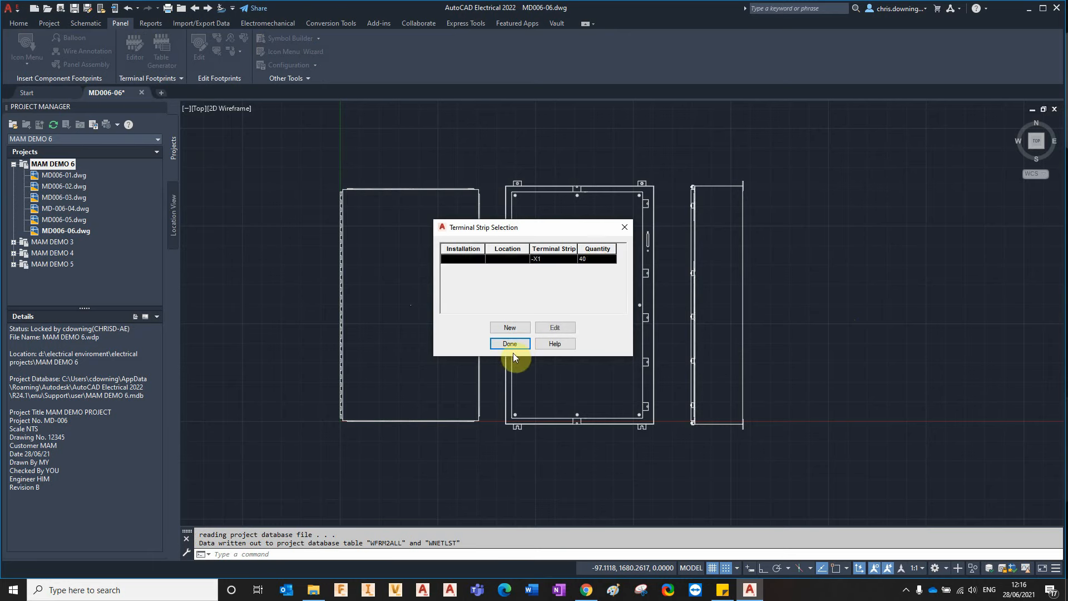
{"action": "left_click", "coordinate": [543, 329]}
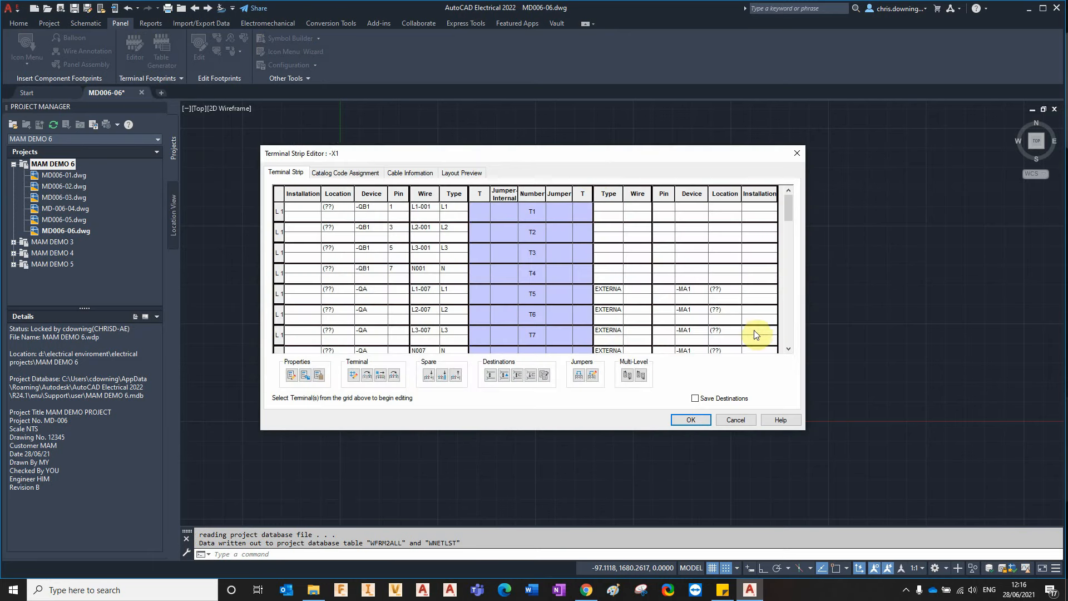
- Set the insertion angle of the graphical -X1 terminal strip layout to 90 and accept the strip edits
{"action": "left_click", "coordinate": [443, 168]}
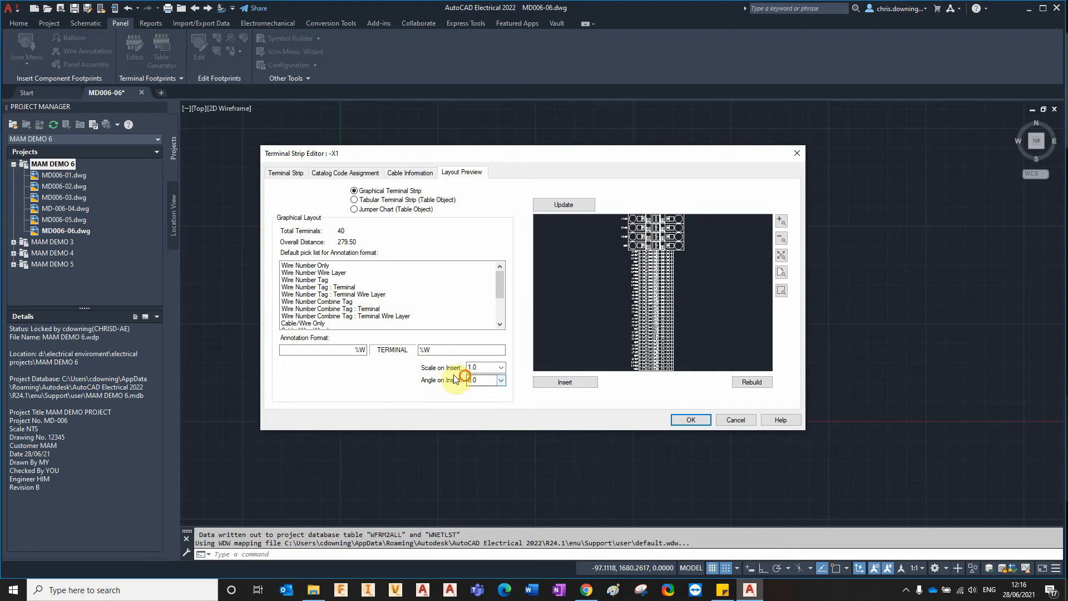
{"action": "left_click", "coordinate": [475, 379]}
{"action": "type", "text": "90"}
{"action": "key", "text": "Tab"}
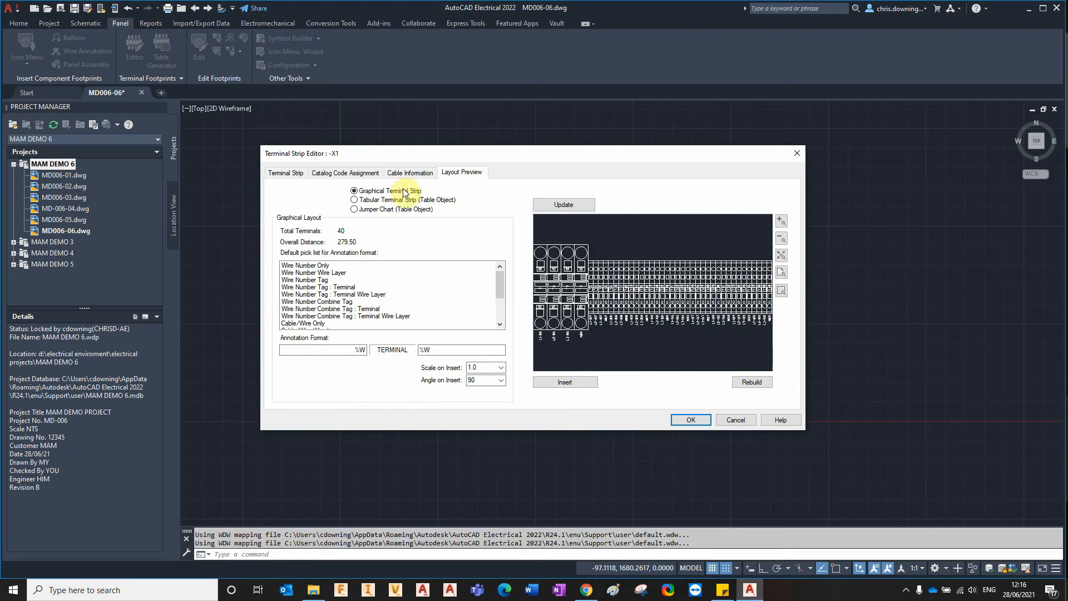
{"action": "left_click", "coordinate": [691, 416]}
- Insert the graphical -X1 terminal strip near the upper edge of the enclosure's back panel and finish strip editing
{"action": "left_click", "coordinate": [549, 331]}
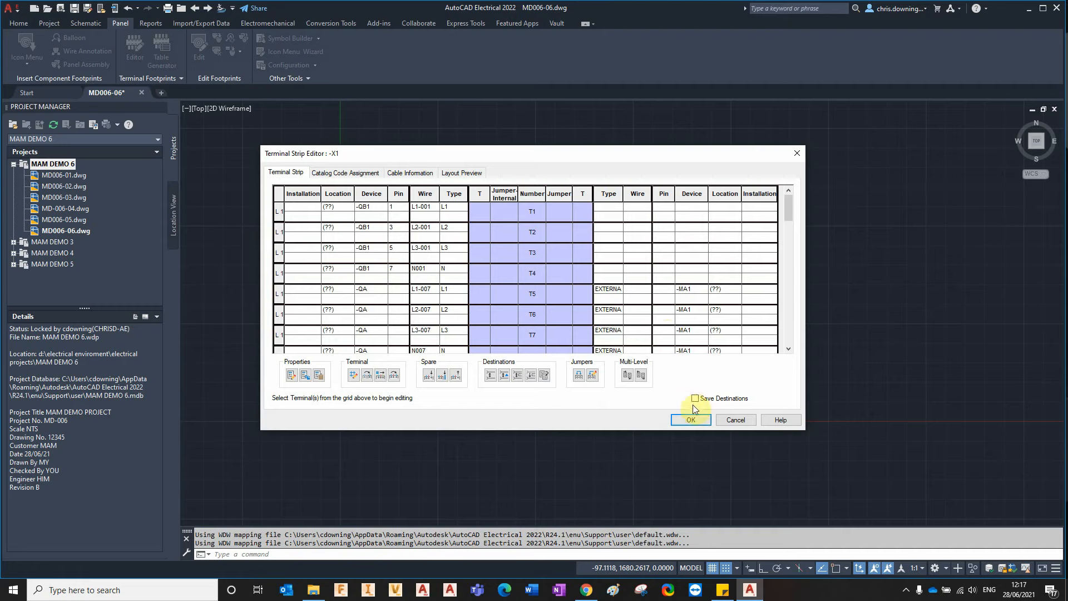
{"action": "left_click", "coordinate": [452, 173]}
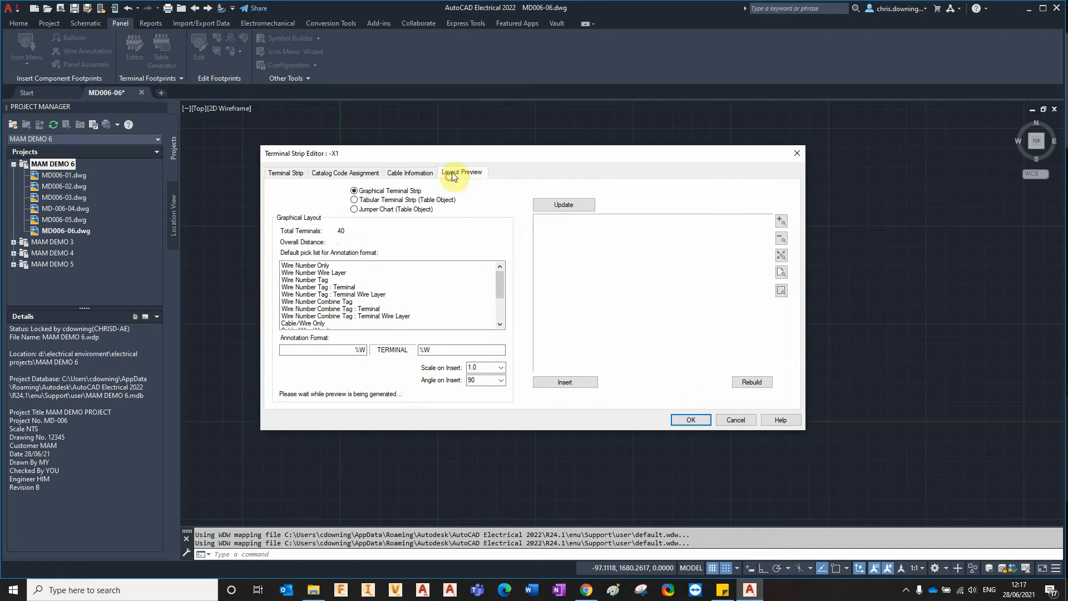
{"action": "left_click", "coordinate": [581, 384]}
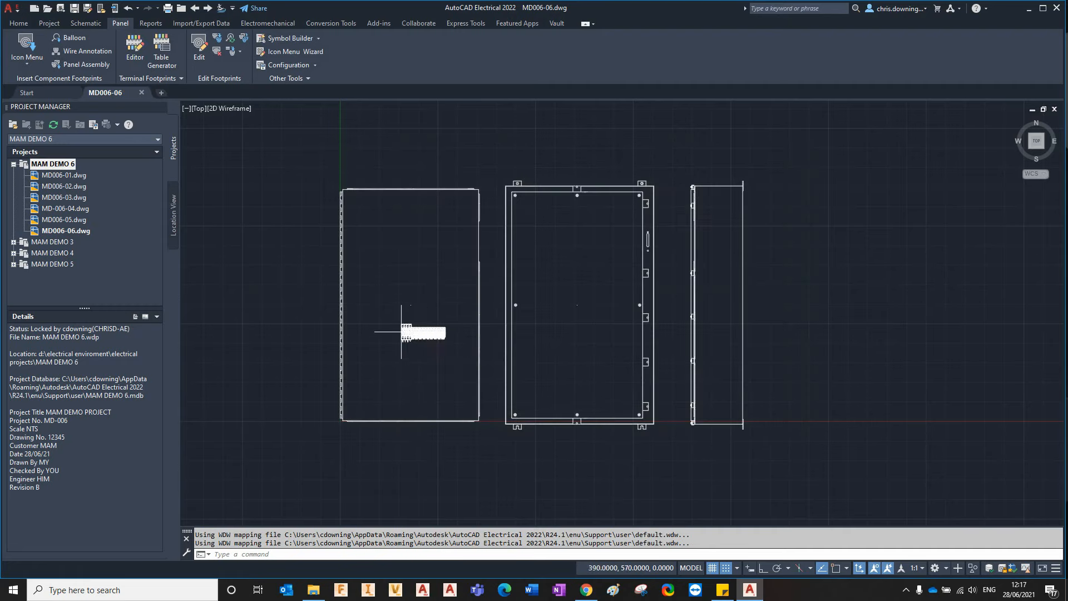
{"action": "scroll", "coordinate": [558, 198], "scroll_direction": "up", "scroll_amount": 6}
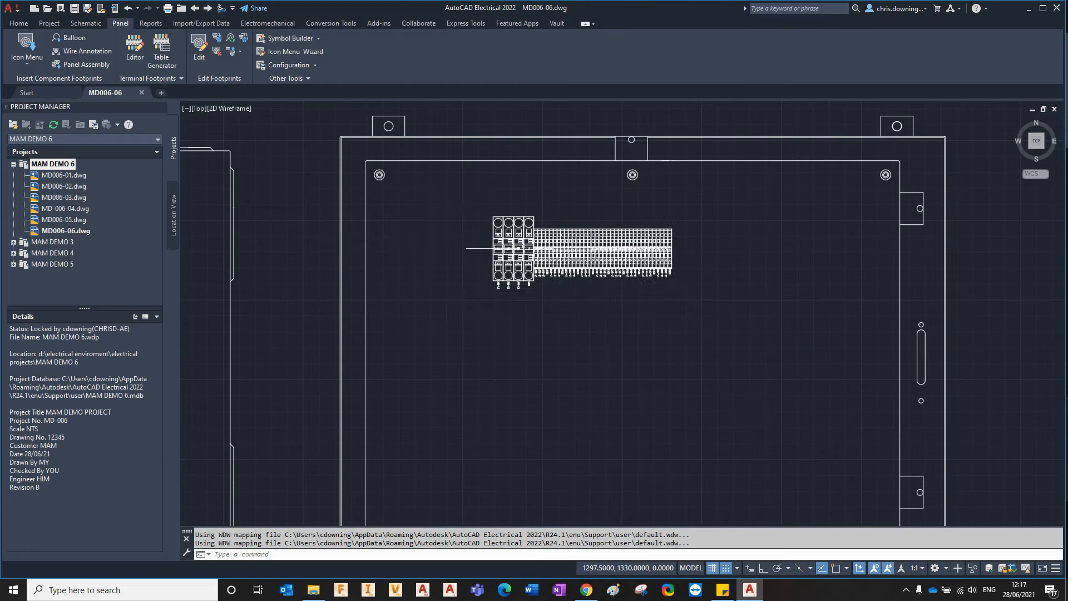
{"action": "left_click", "coordinate": [632, 312]}
{"action": "left_click", "coordinate": [693, 435]}
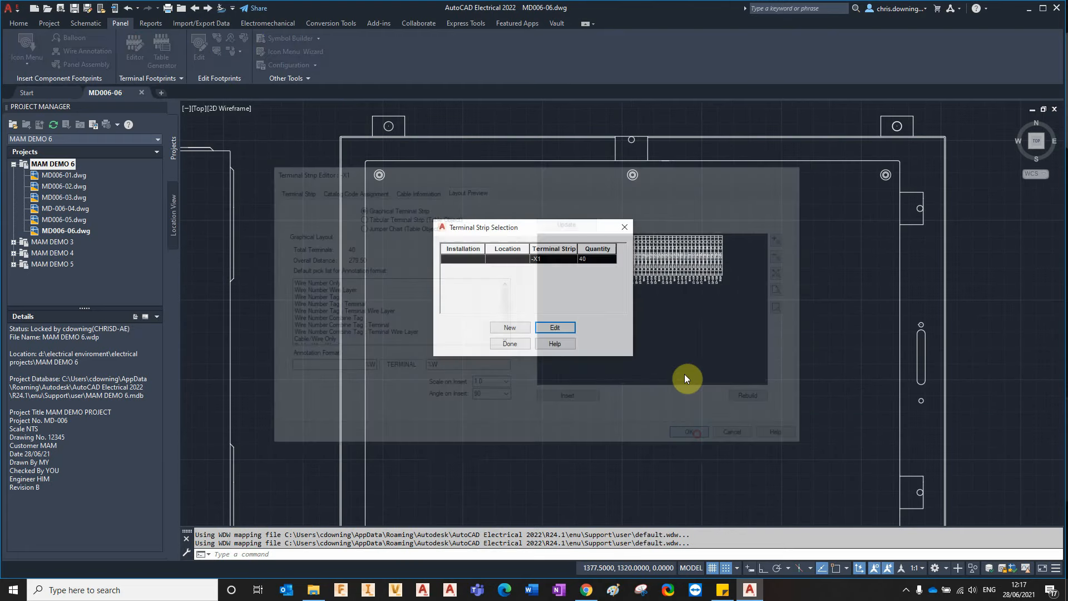
{"action": "left_click", "coordinate": [516, 341]}
- Start a DIN rail footprint using the AD DN-R35S1 symmetrical 35mm x 7.5mm rail at scale 25.4
{"action": "middle_click_drag", "start_coordinate": [586, 335], "coordinate": [570, 260]}
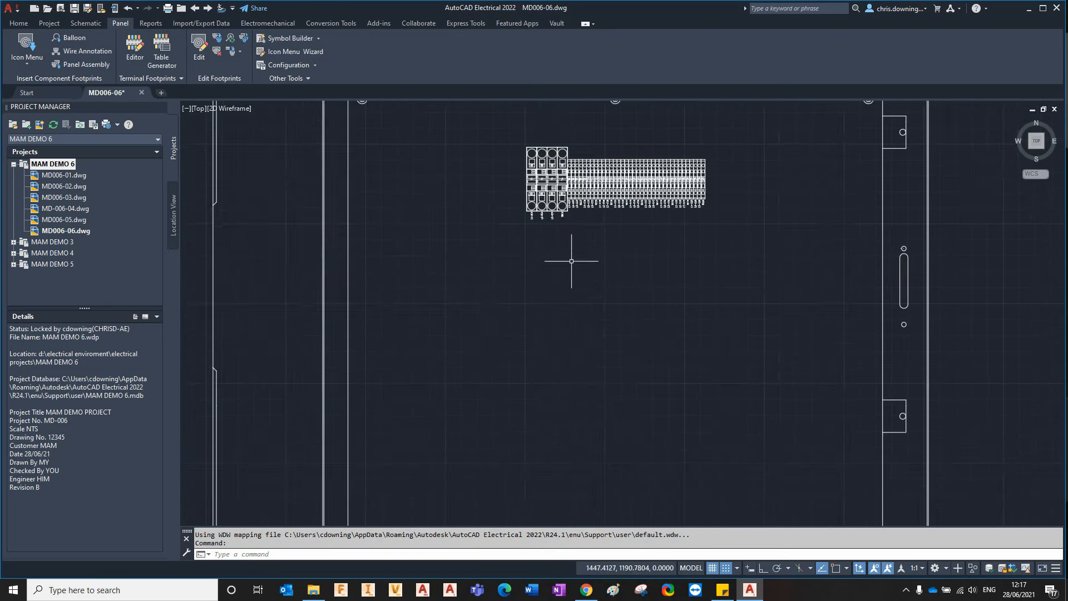
{"action": "scroll", "coordinate": [570, 261], "scroll_direction": "down", "scroll_amount": 2}
{"action": "left_click", "coordinate": [27, 44]}
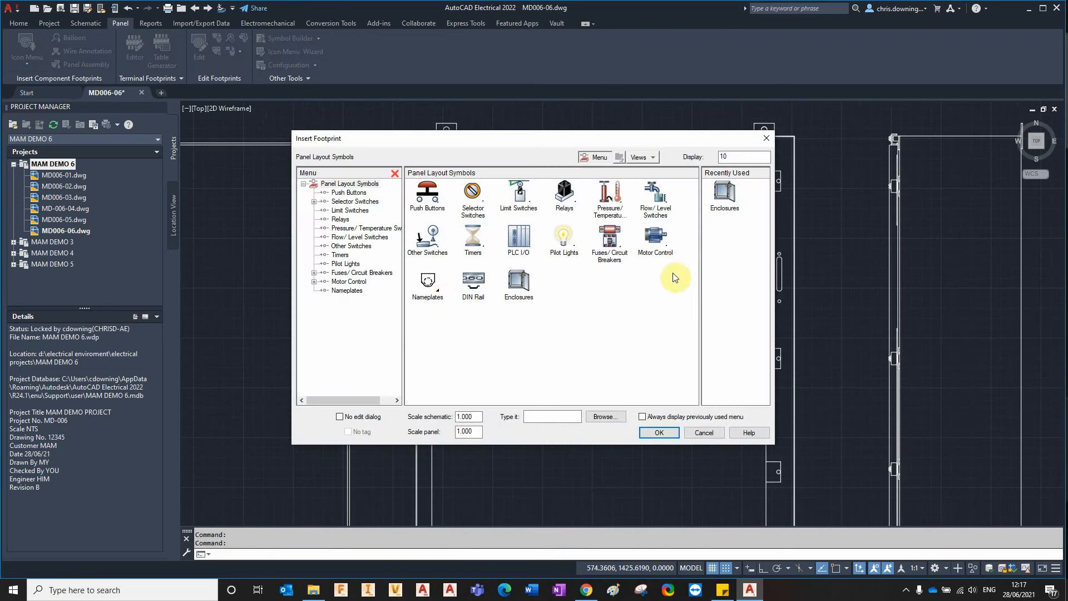
{"action": "left_click", "coordinate": [473, 282]}
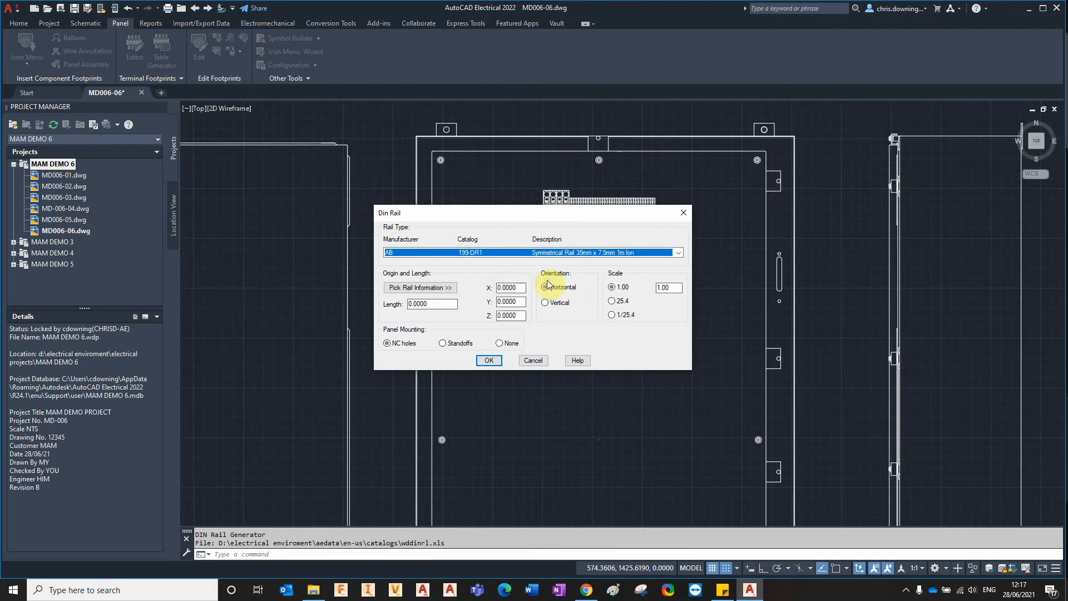
{"action": "left_click", "coordinate": [620, 301]}
{"action": "left_click", "coordinate": [614, 252]}
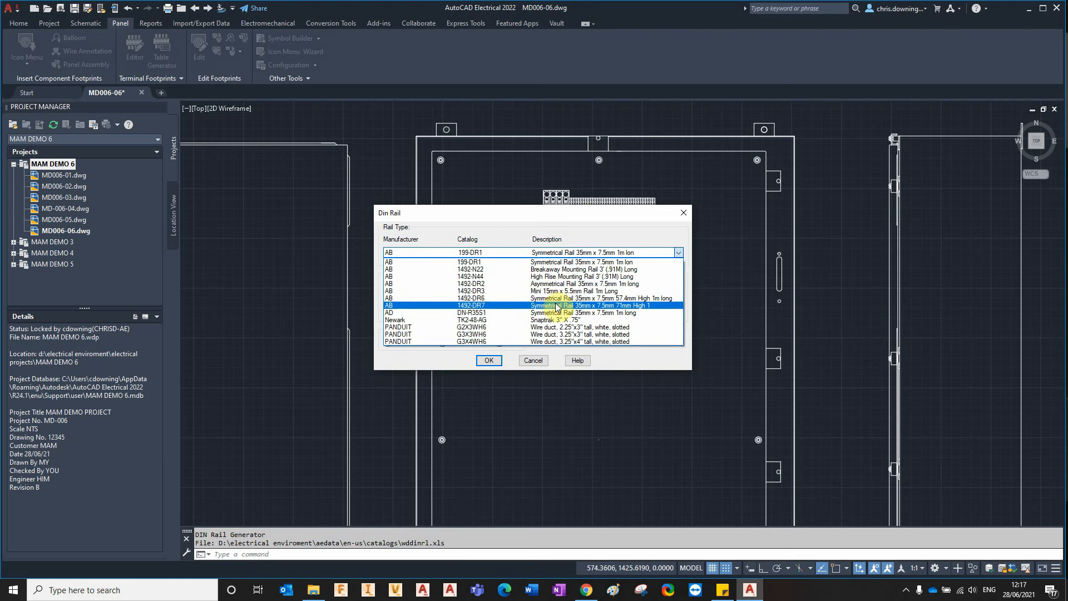
{"action": "left_click", "coordinate": [556, 313]}
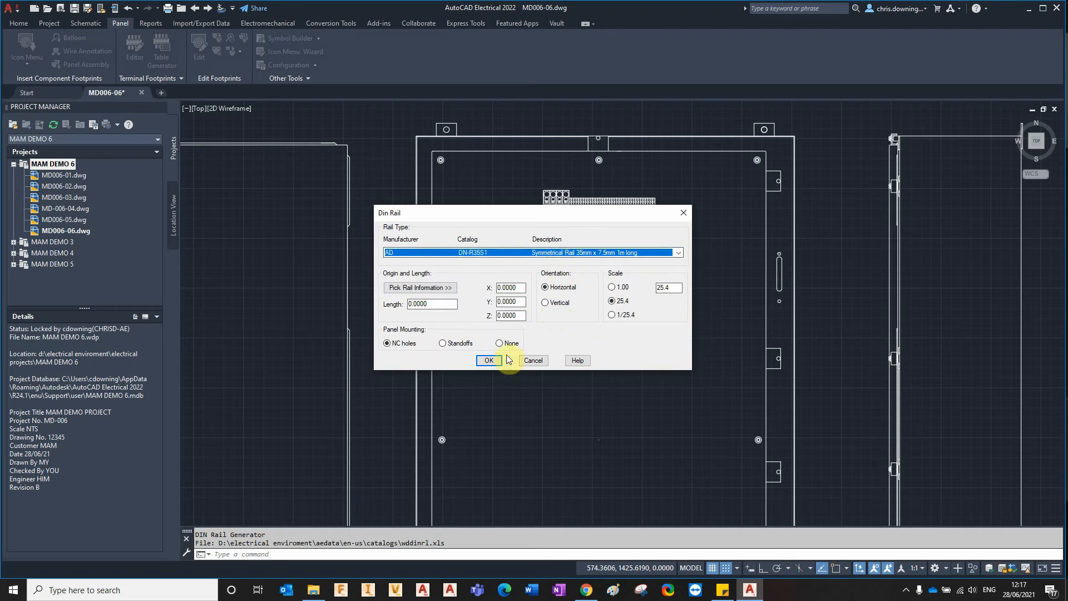
{"action": "left_click", "coordinate": [489, 360]}
{"action": "left_click", "coordinate": [553, 315]}
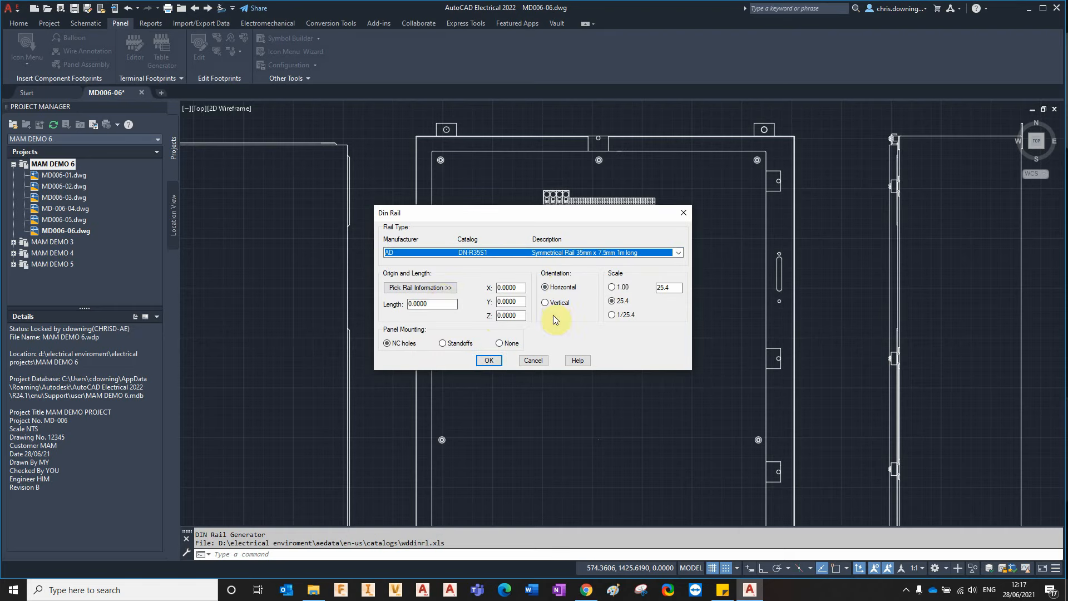
- Lay out the horizontal DIN rail about 600 mm long below the terminal strip and generate it with NC holes
{"action": "left_click", "coordinate": [442, 290]}
{"action": "left_click", "coordinate": [479, 267]}
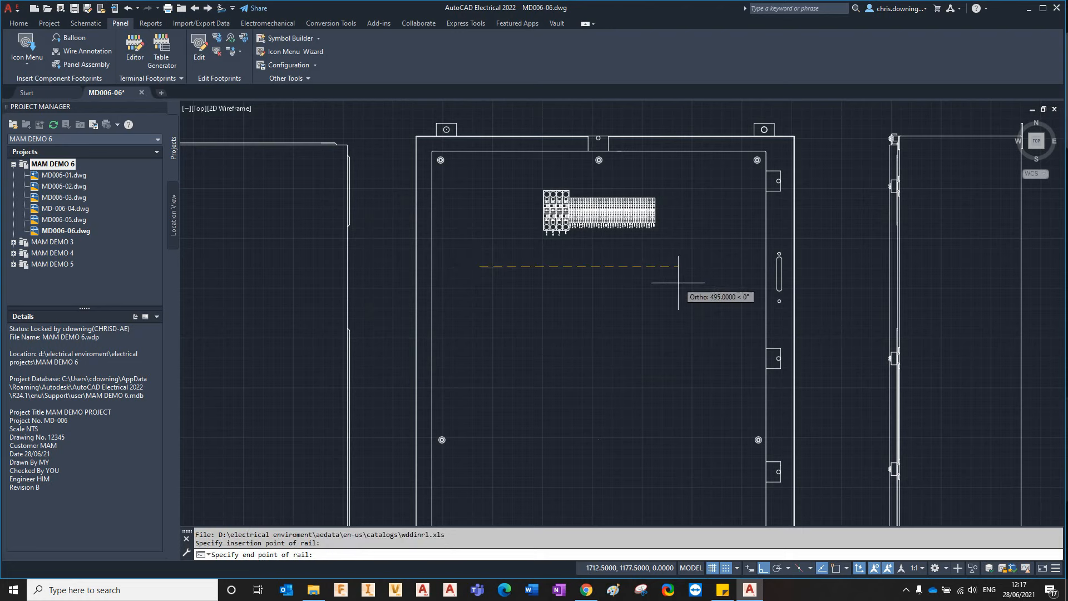
{"action": "left_click", "coordinate": [723, 349]}
{"action": "left_click", "coordinate": [489, 360]}
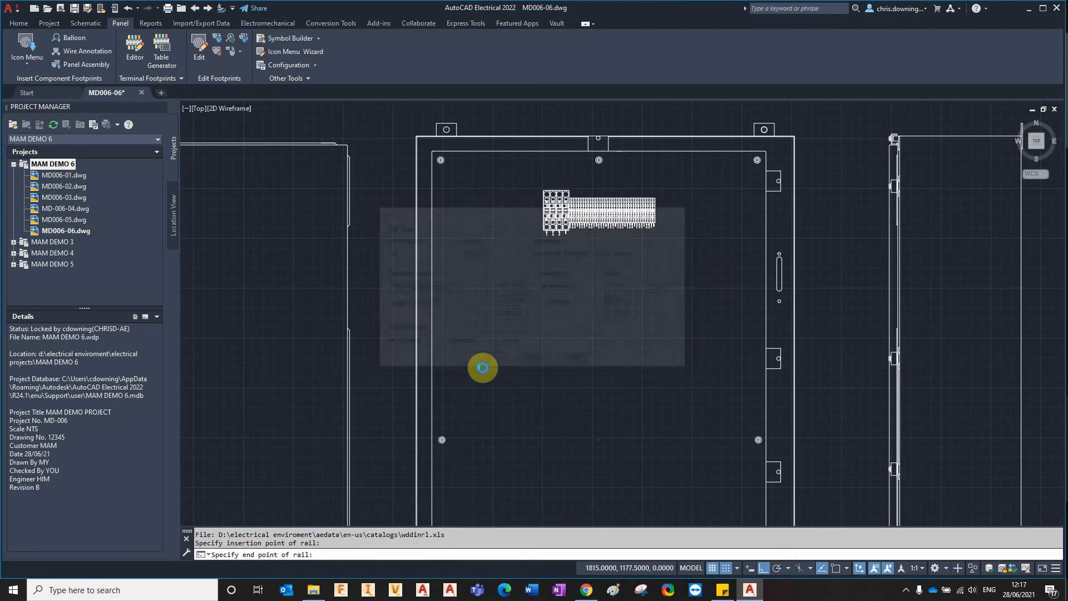
- Accept the DIN rail and start a rail footprint using the PANDUIT G3X4WH6 3.25"x4" slotted wire duct at scale 25.4
{"action": "left_click", "coordinate": [517, 409]}
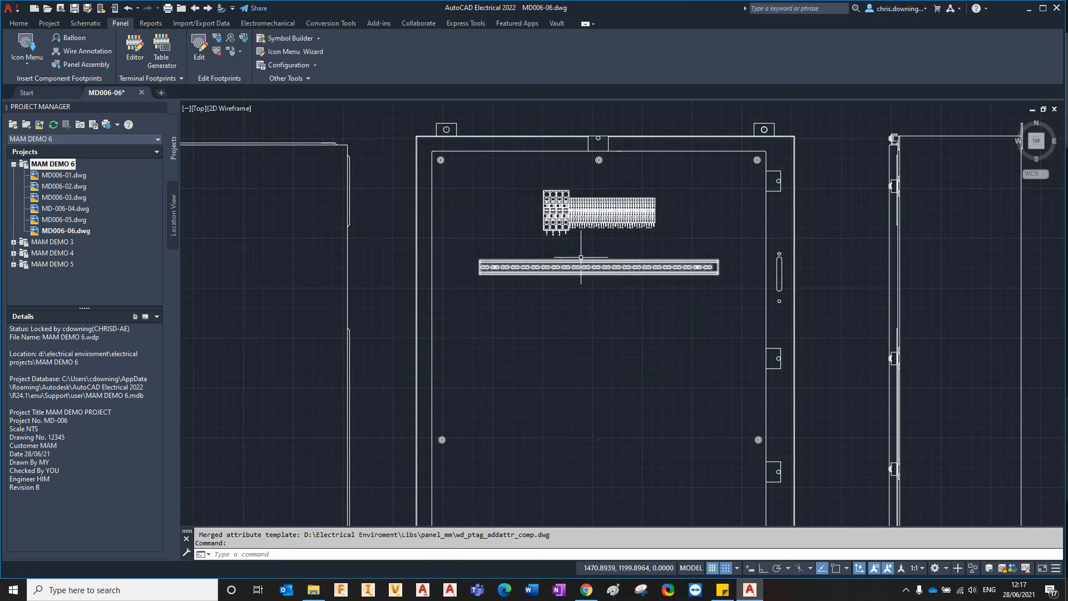
{"action": "left_click", "coordinate": [20, 48]}
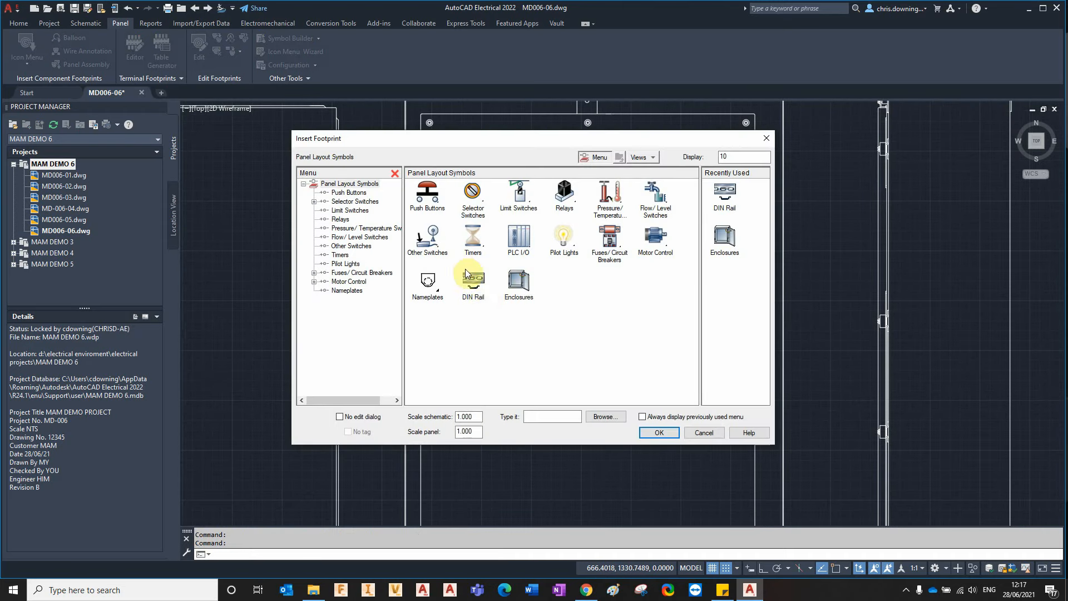
{"action": "left_click", "coordinate": [474, 285]}
{"action": "left_click", "coordinate": [488, 252]}
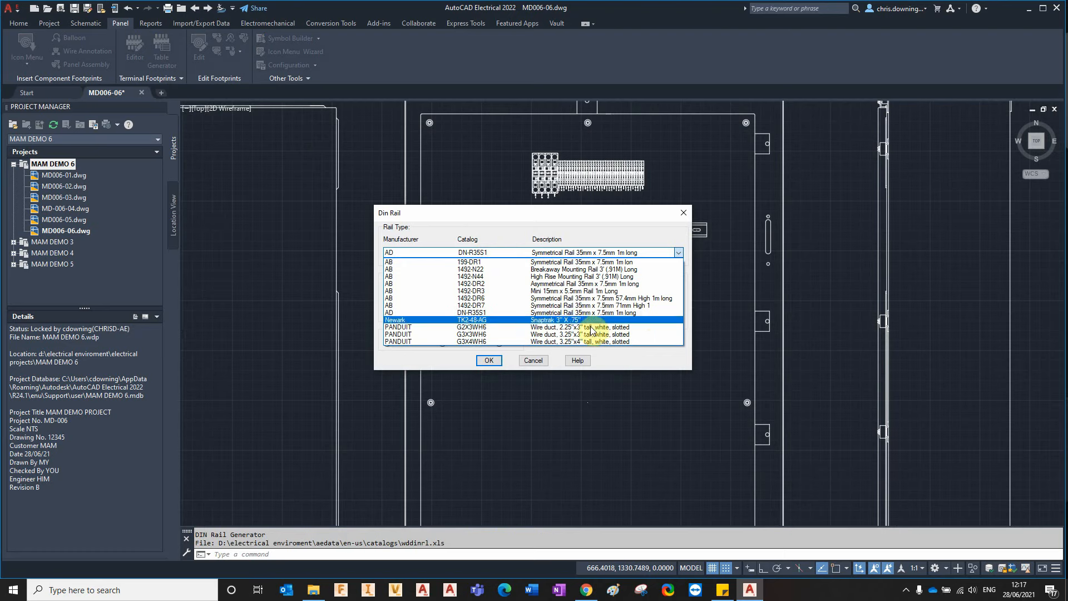
{"action": "left_click", "coordinate": [572, 341]}
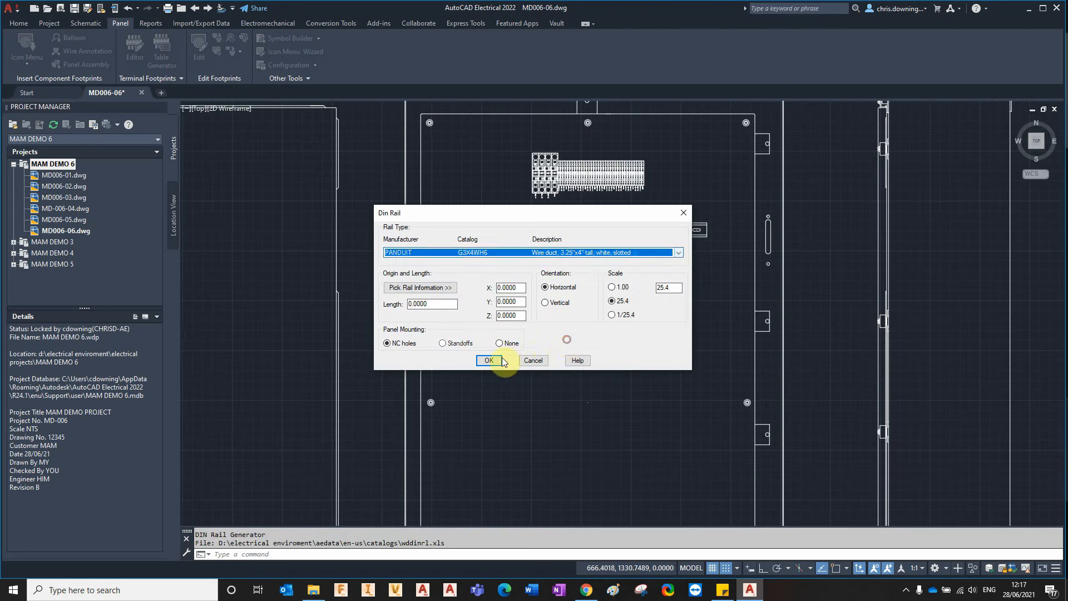
{"action": "left_click", "coordinate": [489, 361]}
{"action": "left_click", "coordinate": [567, 317]}
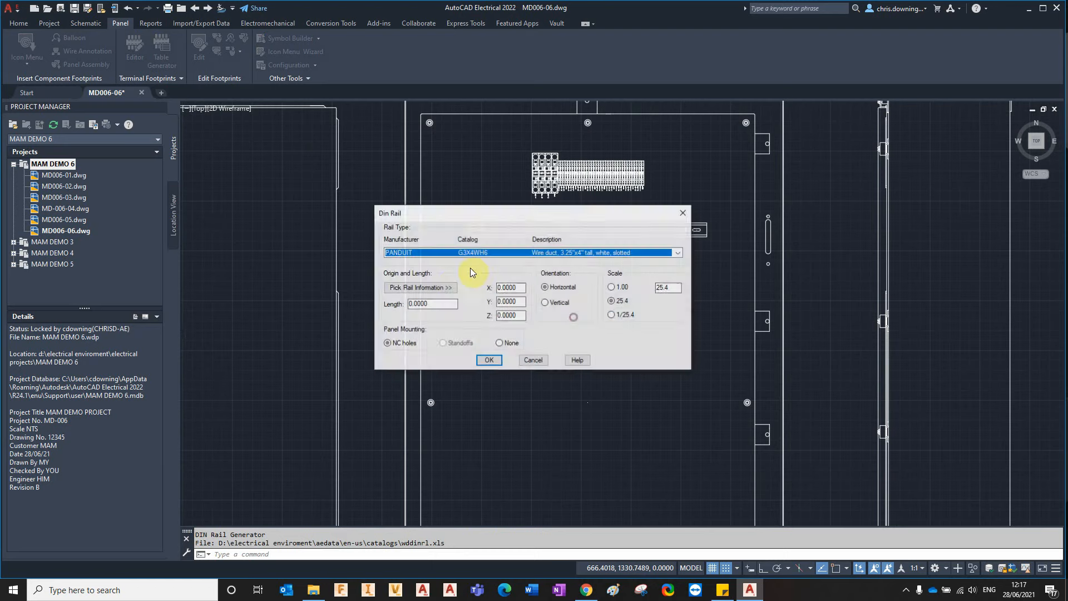
- Lay out a vertical wire duct about 1200 mm long along the left side of the enclosure's back panel and generate it
{"action": "left_click", "coordinate": [432, 290]}
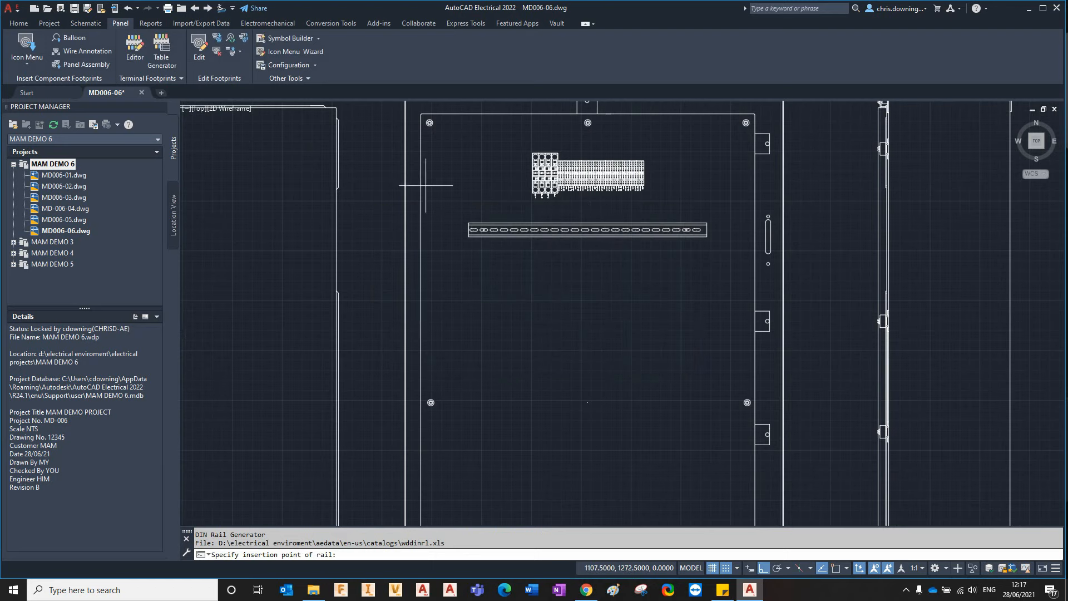
{"action": "left_click", "coordinate": [443, 149]}
{"action": "scroll", "coordinate": [445, 347], "scroll_direction": "down", "scroll_amount": 4}
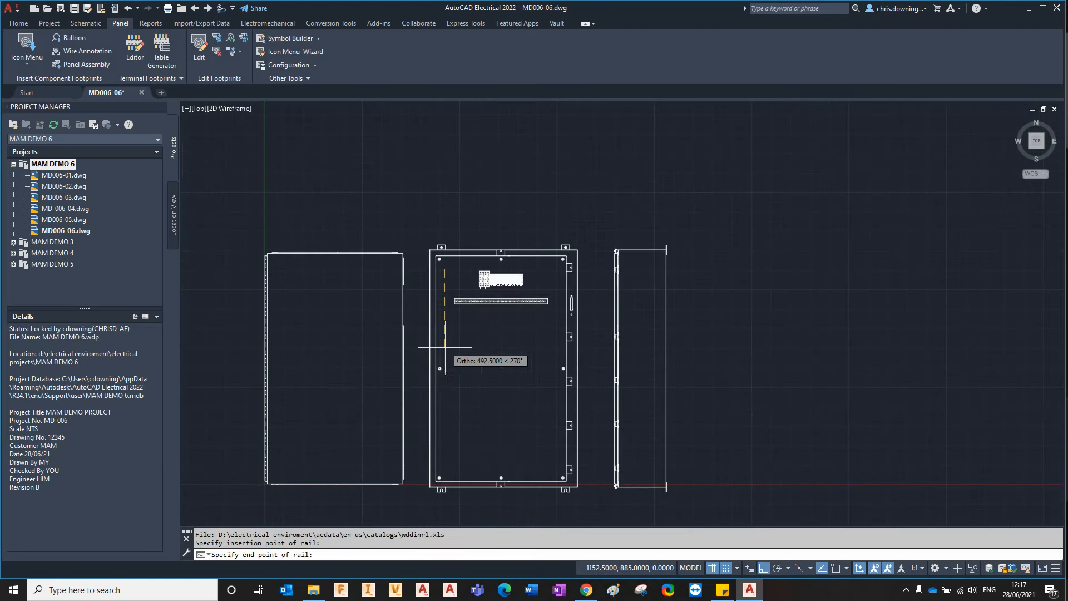
{"action": "left_click", "coordinate": [445, 458]}
{"action": "left_click", "coordinate": [487, 360]}
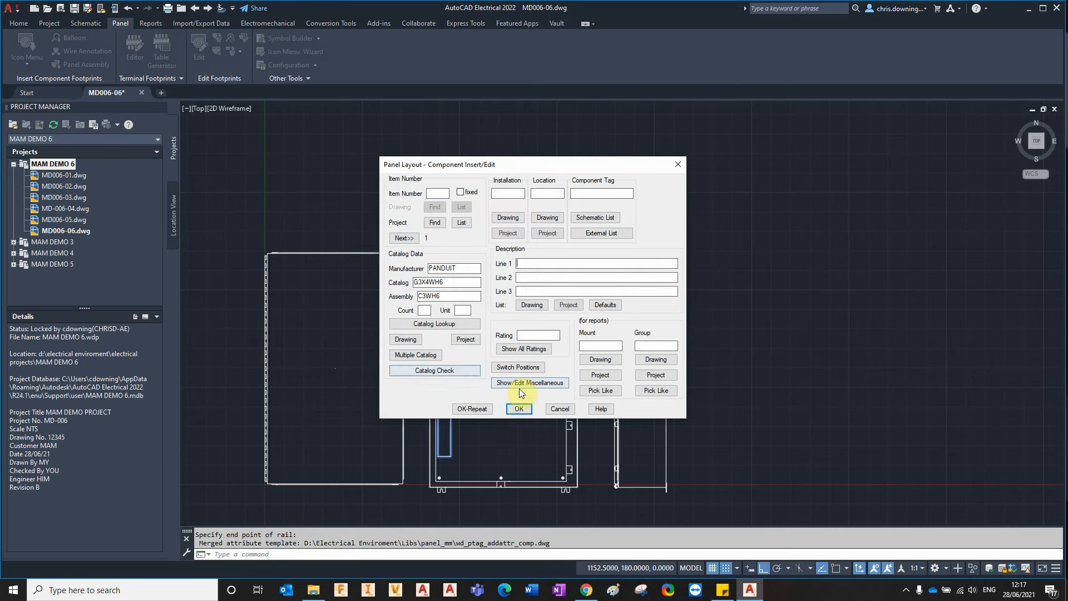
{"action": "left_click", "coordinate": [523, 411]}
- Lay out a second vertical PANDUIT G3X4WH6 wire duct 1175 mm long along the back panel's right side, with NC holes
{"action": "scroll", "coordinate": [536, 292], "scroll_direction": "up", "scroll_amount": 4}
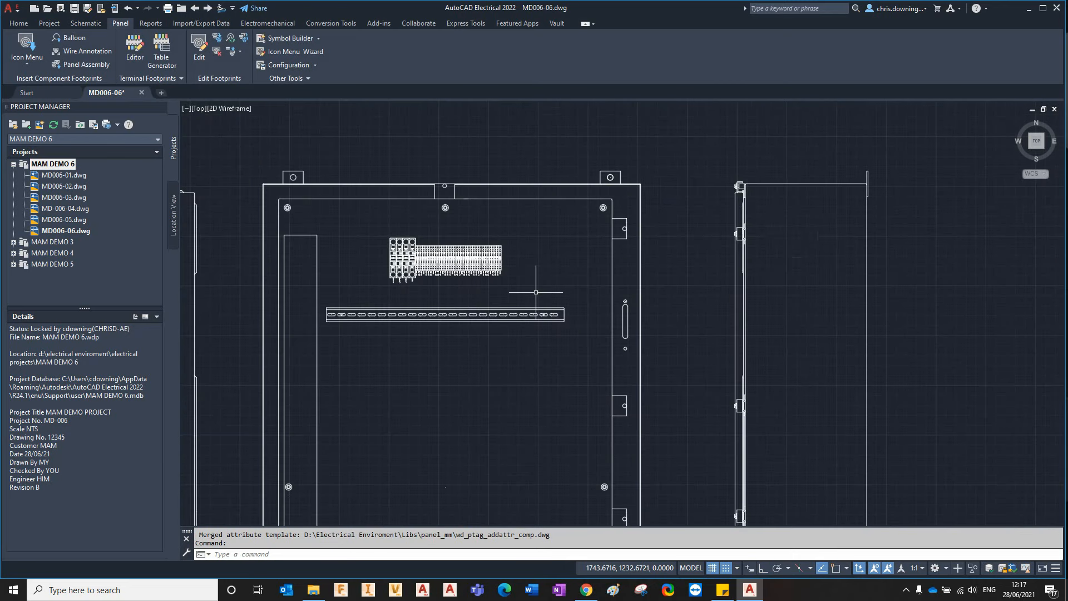
{"action": "key", "text": "Return"}
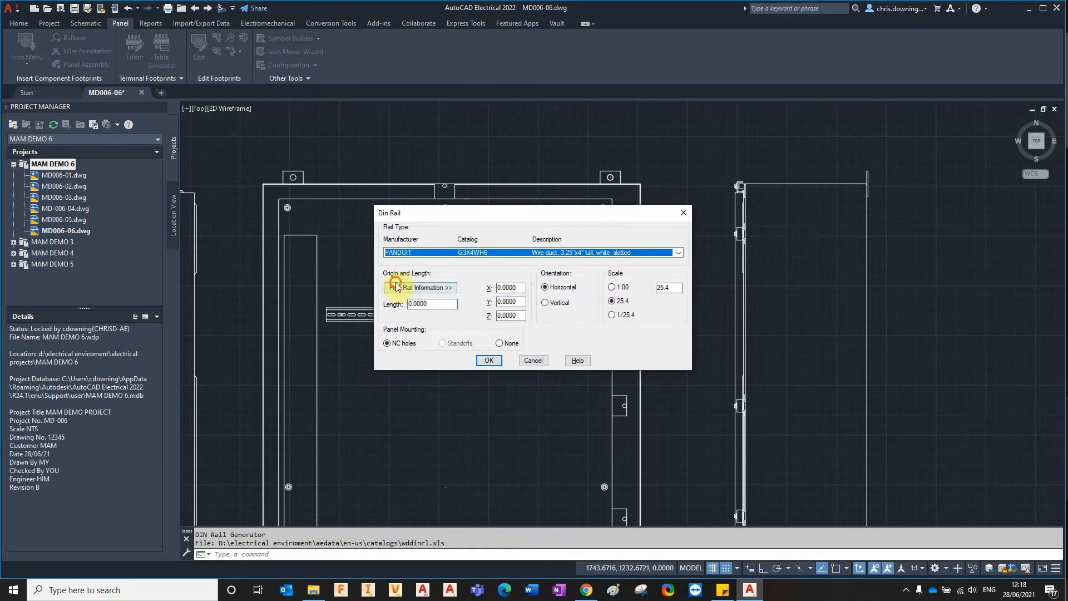
{"action": "left_click", "coordinate": [396, 286]}
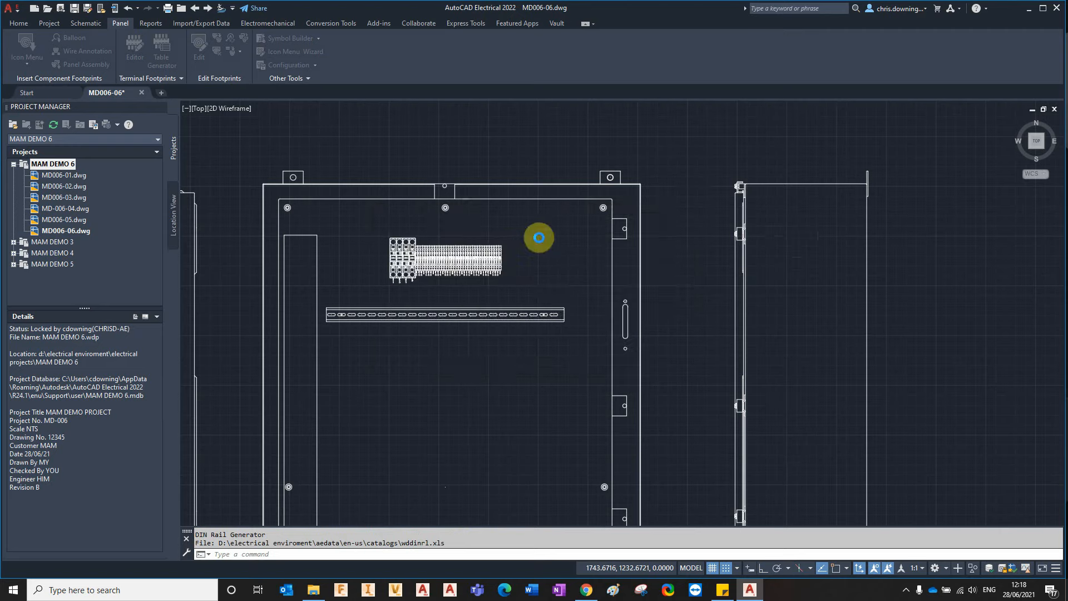
{"action": "left_click", "coordinate": [587, 234]}
{"action": "scroll", "coordinate": [582, 255], "scroll_direction": "down", "scroll_amount": 4}
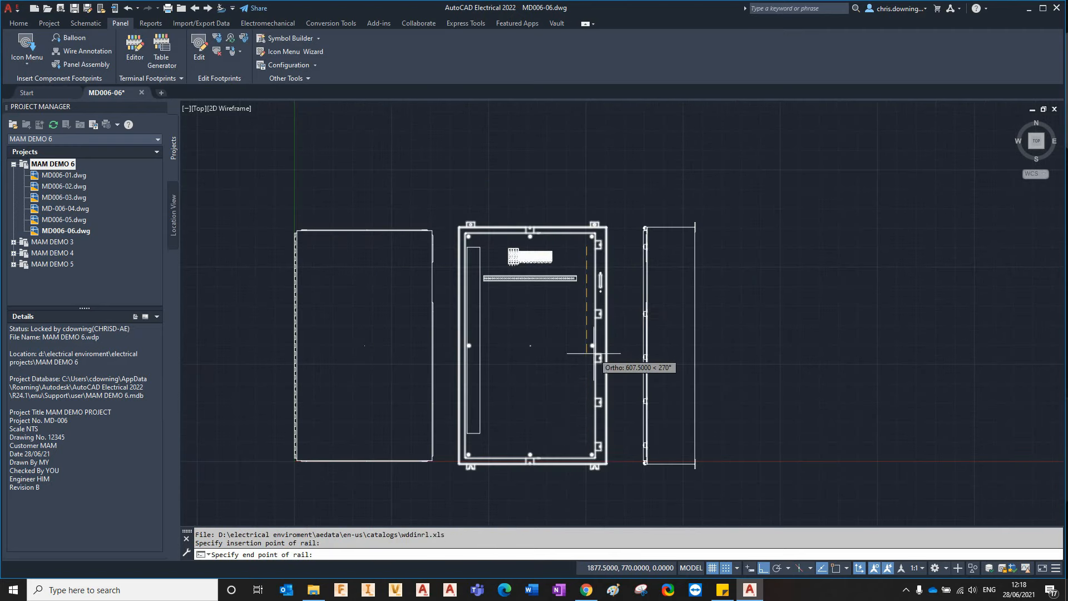
{"action": "left_click", "coordinate": [589, 429]}
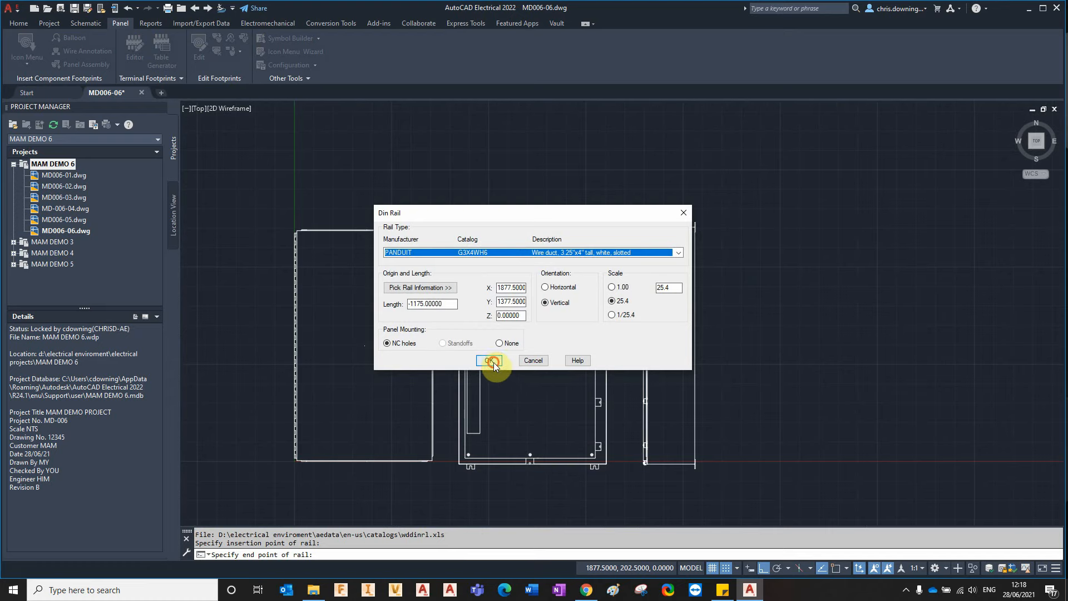
{"action": "left_click", "coordinate": [490, 361]}
{"action": "left_click", "coordinate": [519, 408]}
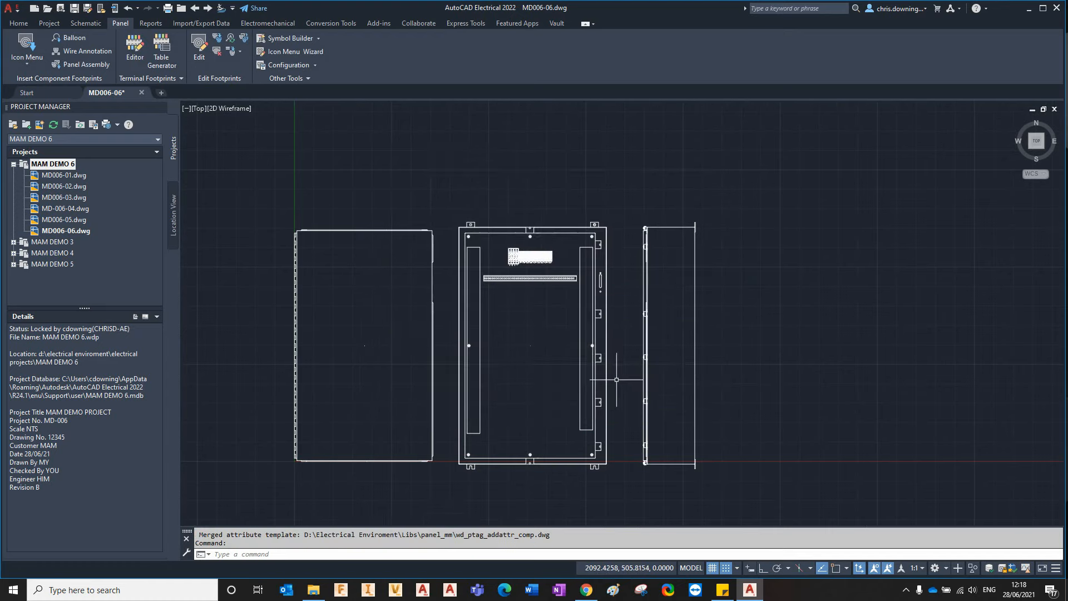
- Open the schematic component list for footprint insertion, extracted from all drawings of the active project
{"action": "left_click", "coordinate": [27, 64]}
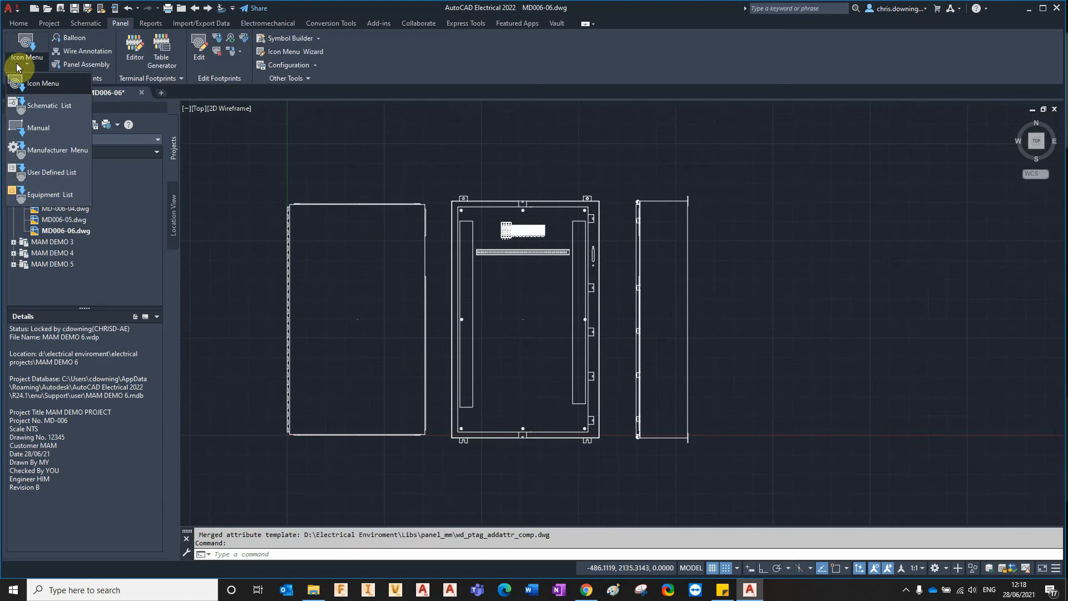
{"action": "left_click", "coordinate": [42, 106]}
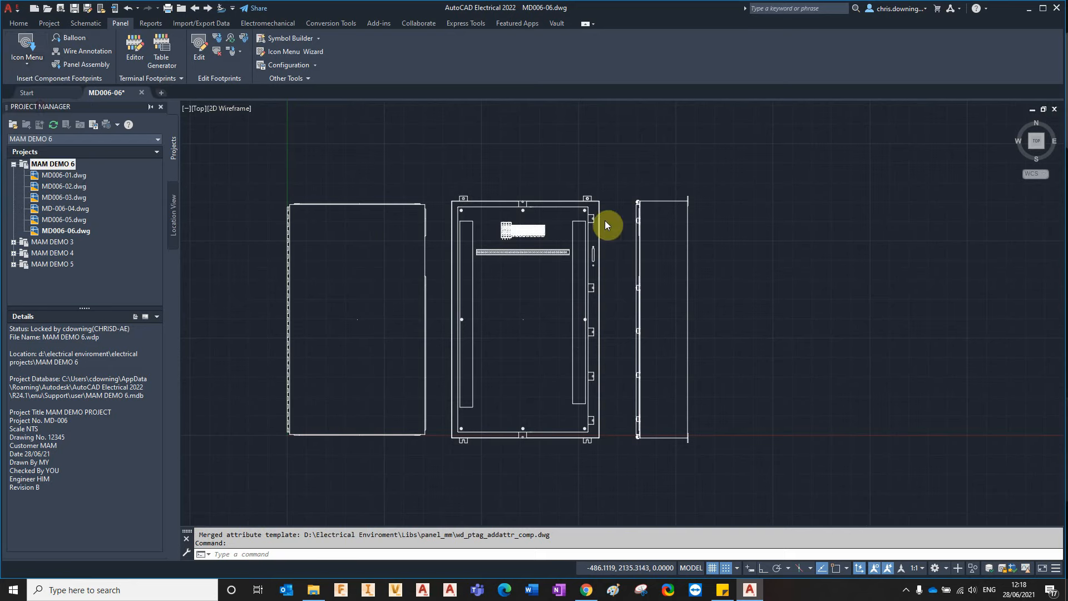
{"action": "left_click", "coordinate": [489, 345]}
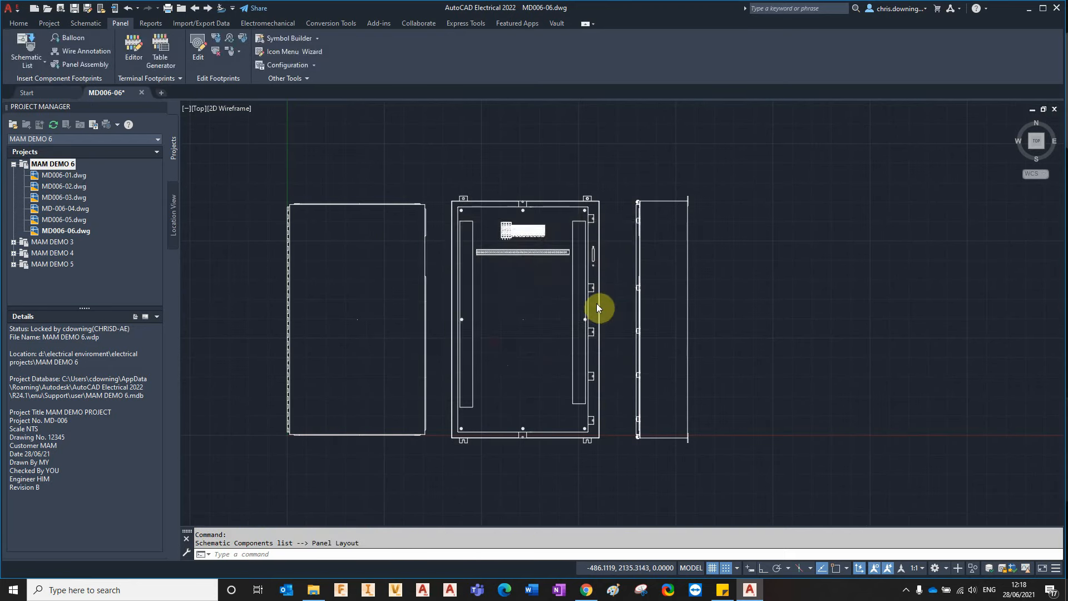
{"action": "left_click", "coordinate": [384, 290]}
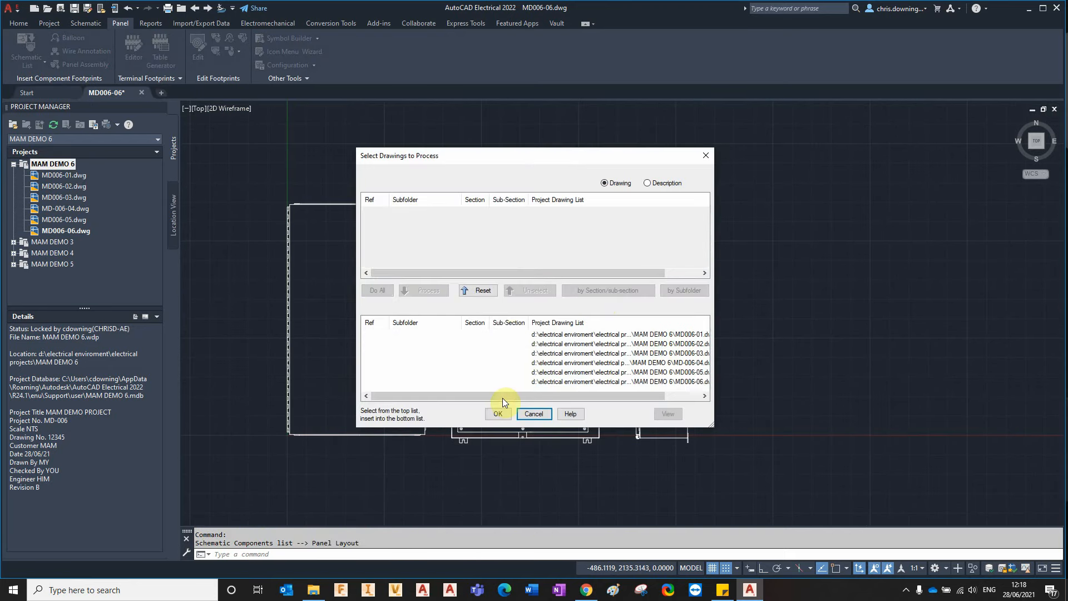
{"action": "left_click", "coordinate": [498, 414]}
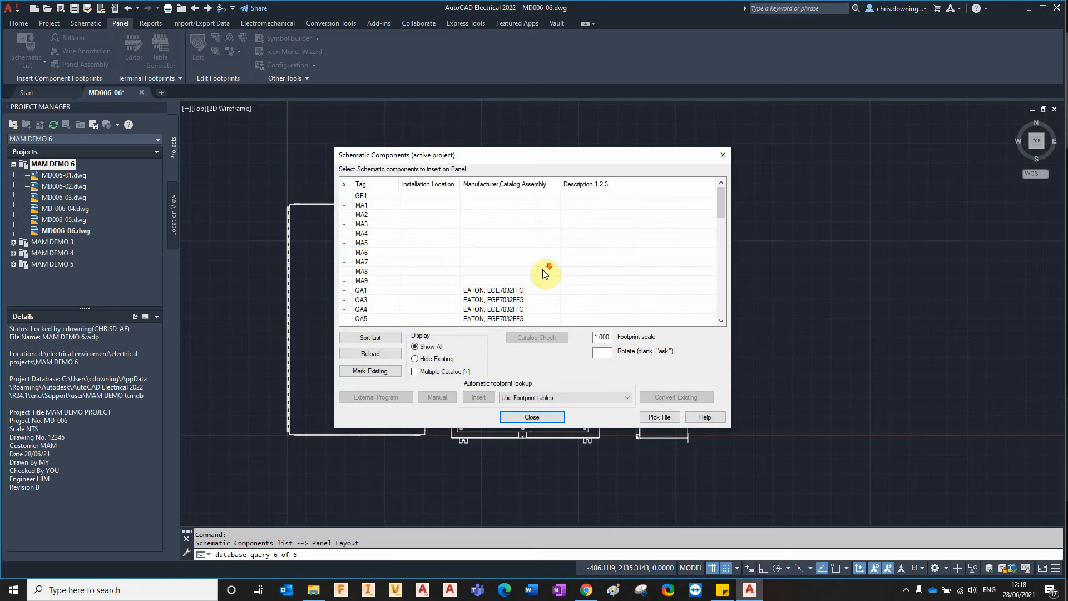
- Select components QA1 to QA9 for insertion with a uniform X-distance of 75 and edit dialogs and prompts suppressed
{"action": "scroll", "coordinate": [545, 274], "scroll_direction": "down", "scroll_amount": 3}
{"action": "left_click", "coordinate": [516, 206]}
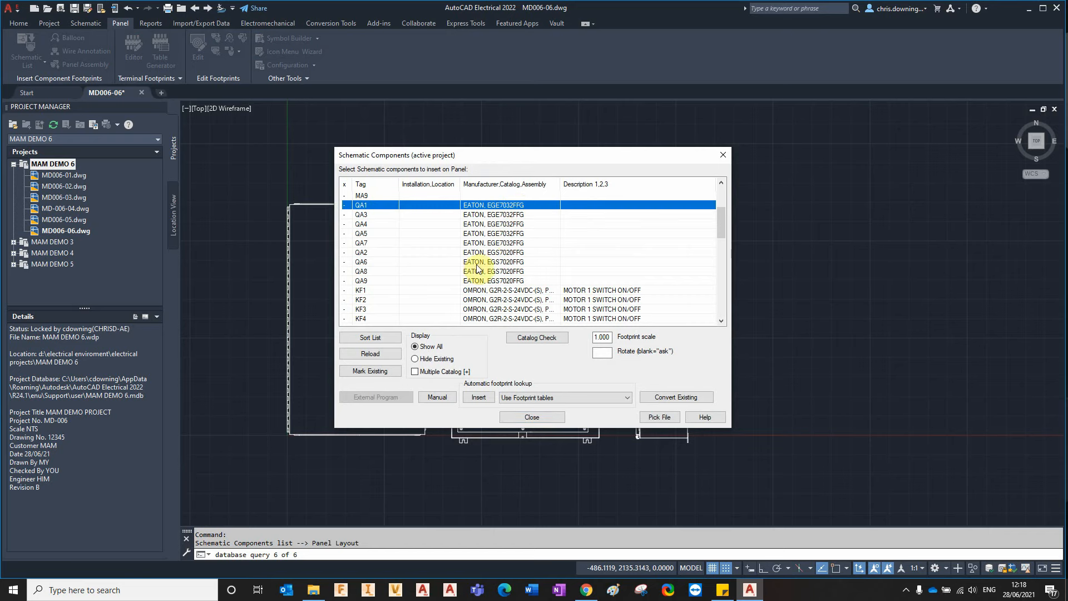
{"action": "left_click", "coordinate": [474, 281], "text": "shift"}
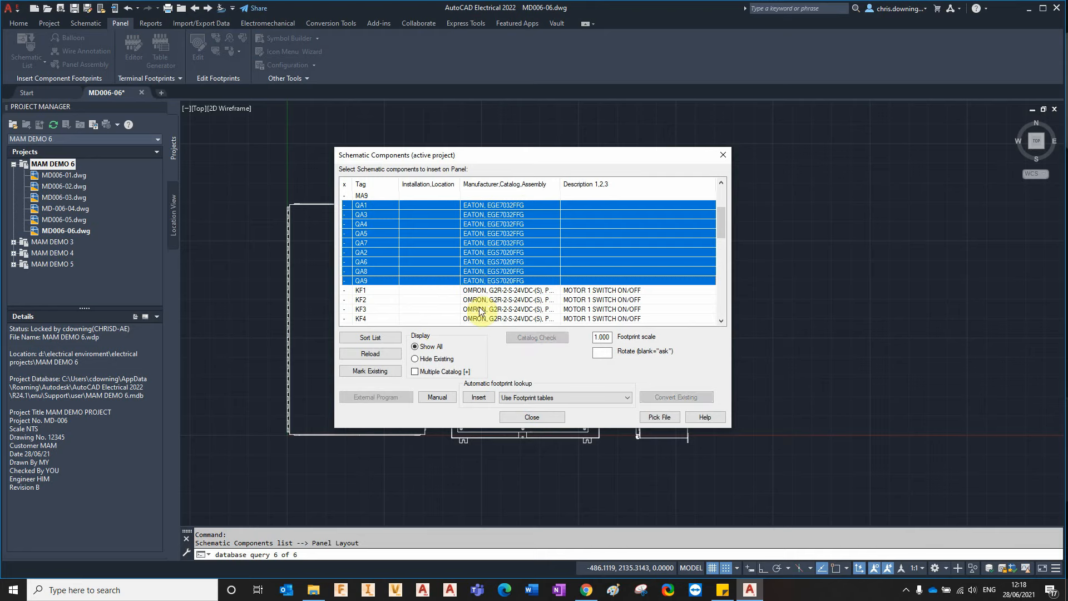
{"action": "left_click", "coordinate": [489, 396]}
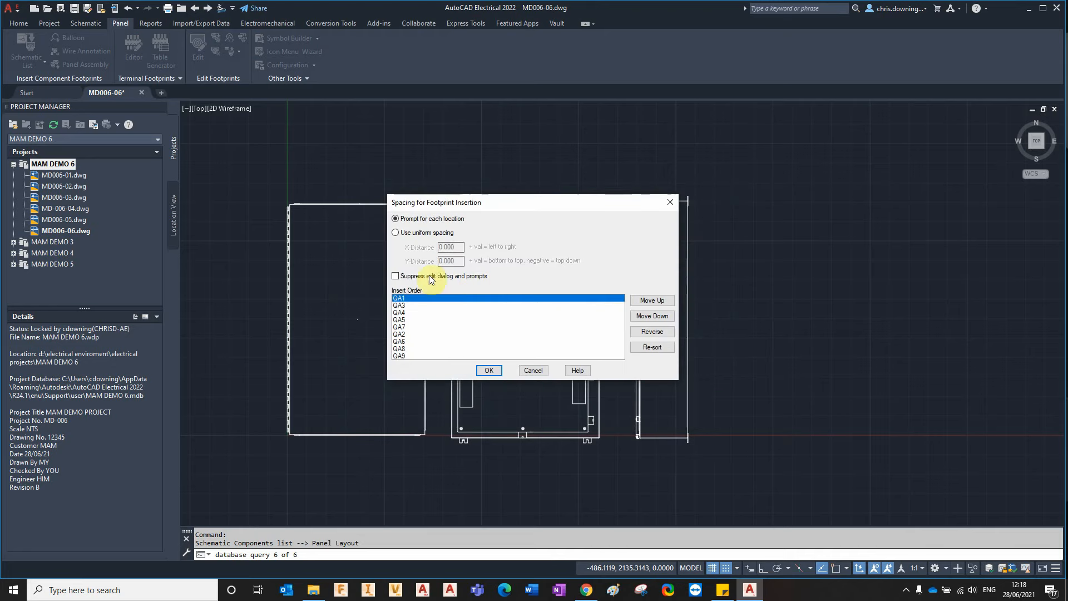
{"action": "left_click", "coordinate": [407, 233]}
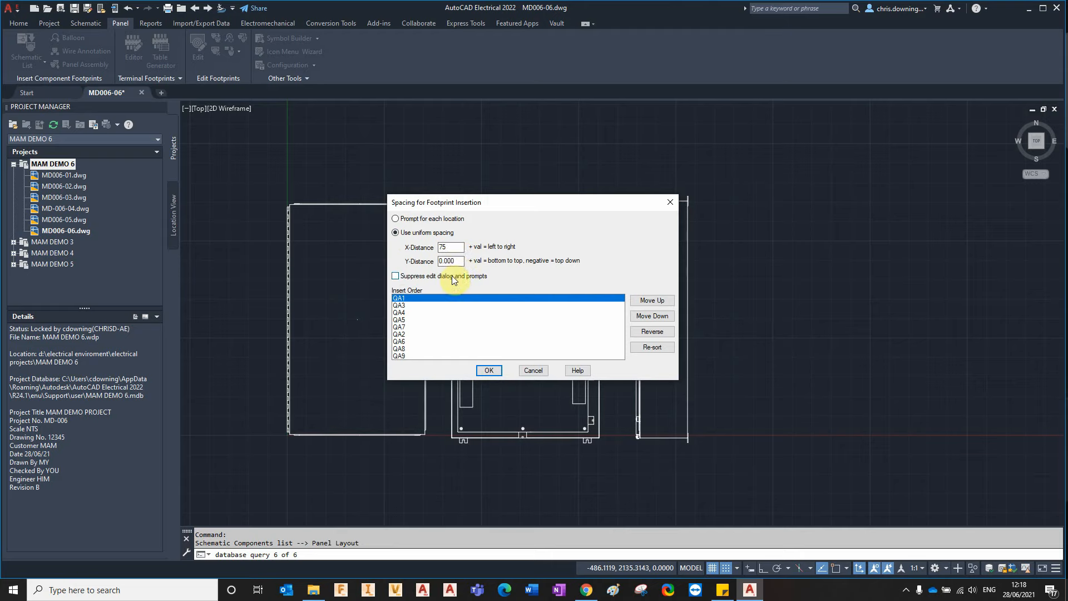
{"action": "left_click", "coordinate": [489, 370]}
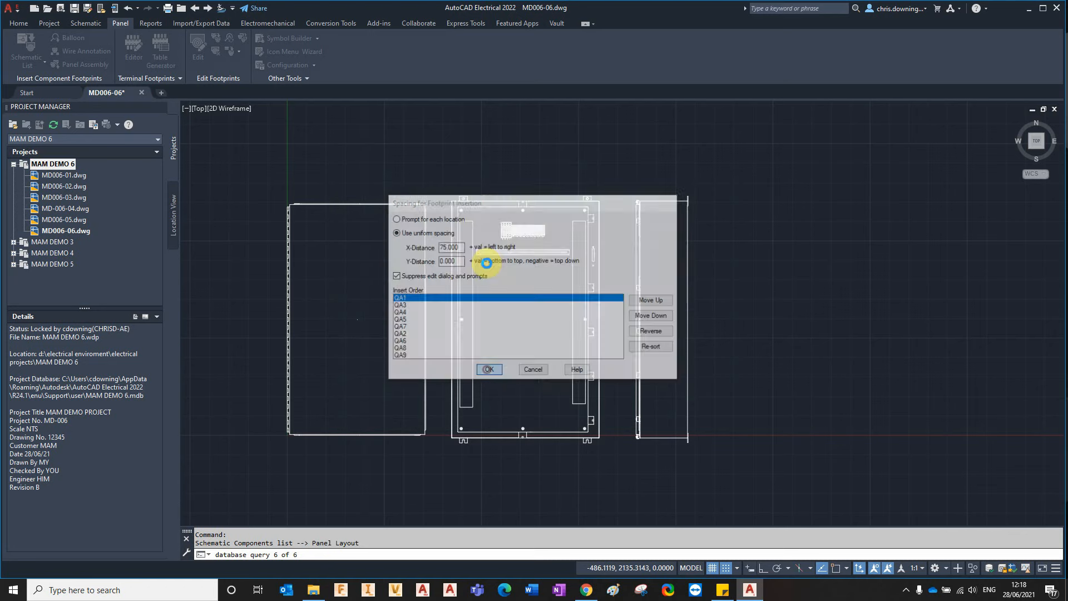
- Place the row of QA footprints above the enclosure at rotation 0 and close the component list
{"action": "scroll", "coordinate": [457, 149], "scroll_direction": "up", "scroll_amount": 2}
{"action": "left_click", "coordinate": [457, 148]}
{"action": "left_click", "coordinate": [525, 166]}
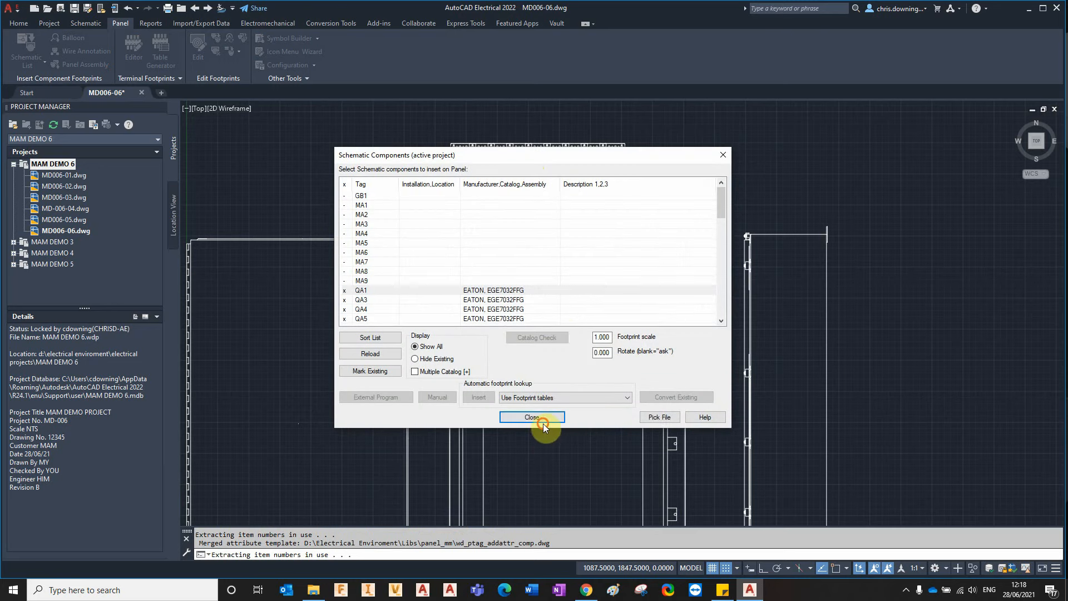
{"action": "left_click", "coordinate": [532, 417]}
- Move the whole row of QA footprints onto the back panel, just below the DIN rail
{"action": "scroll", "coordinate": [520, 125], "scroll_direction": "up", "scroll_amount": 3}
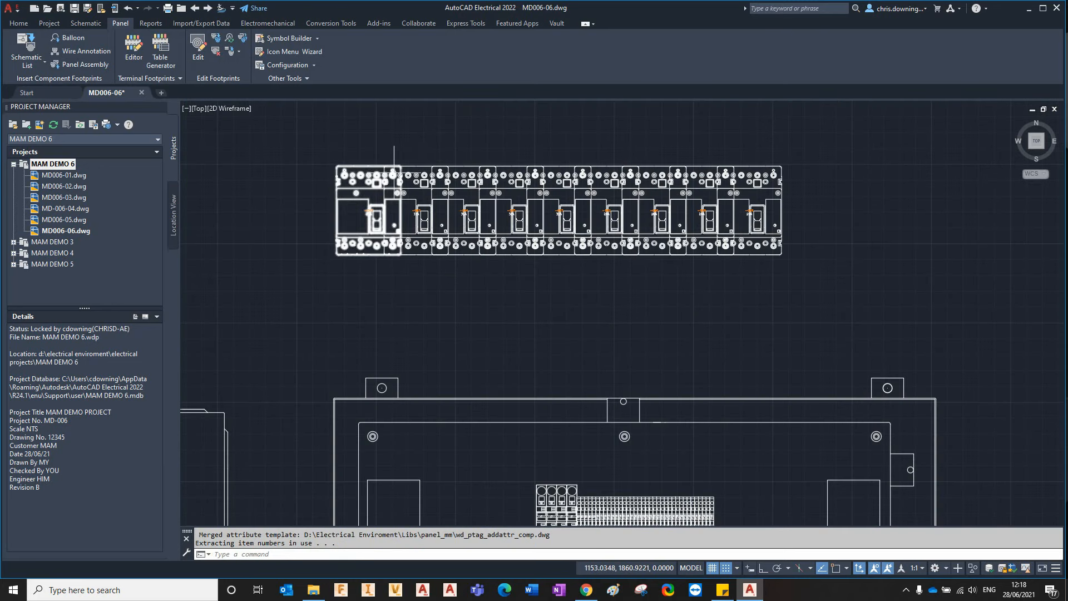
{"action": "scroll", "coordinate": [828, 150], "scroll_direction": "down", "scroll_amount": 4}
{"action": "left_click_drag", "start_coordinate": [855, 157], "coordinate": [620, 198]}
{"action": "key", "text": "Return"}
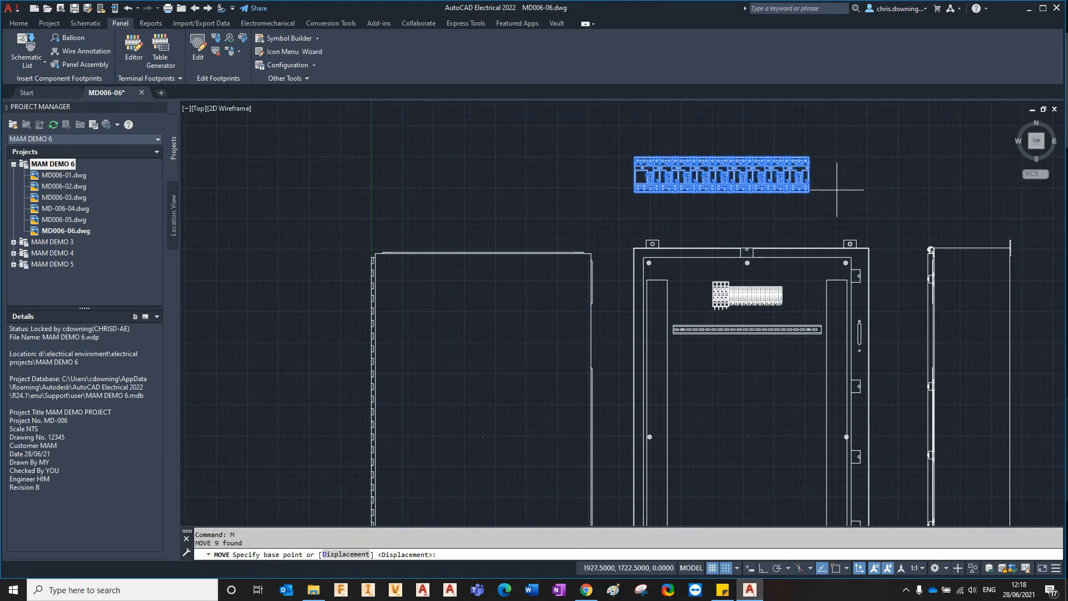
{"action": "left_click", "coordinate": [813, 179]}
{"action": "left_click", "coordinate": [838, 376]}
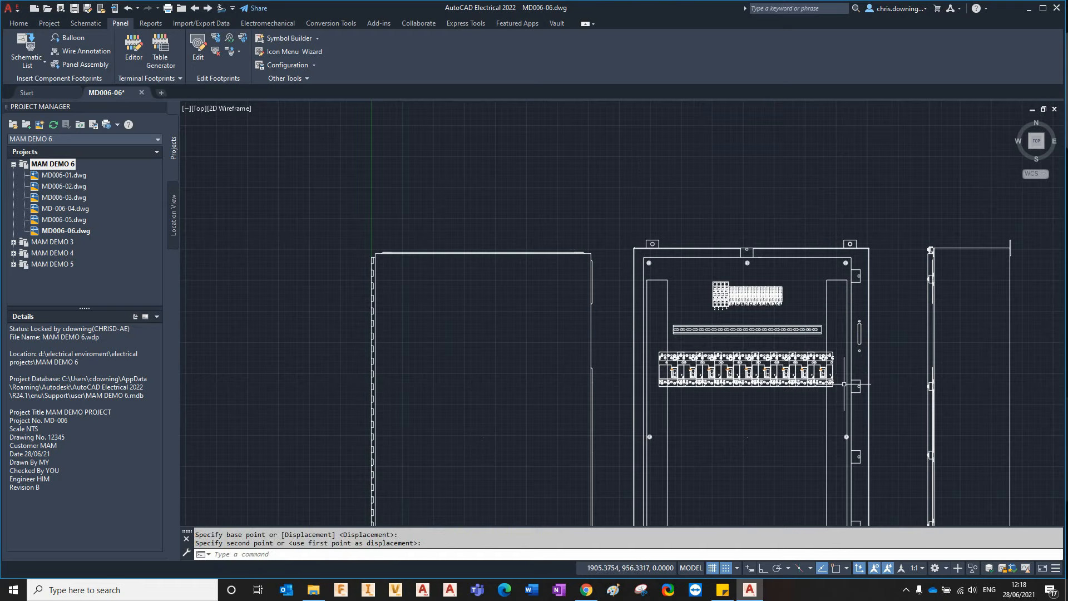
- Insert relays KF1 to KF7 from the schematic component list, with a prompt for each footprint location
{"action": "scroll", "coordinate": [754, 413], "scroll_direction": "up", "scroll_amount": 8}
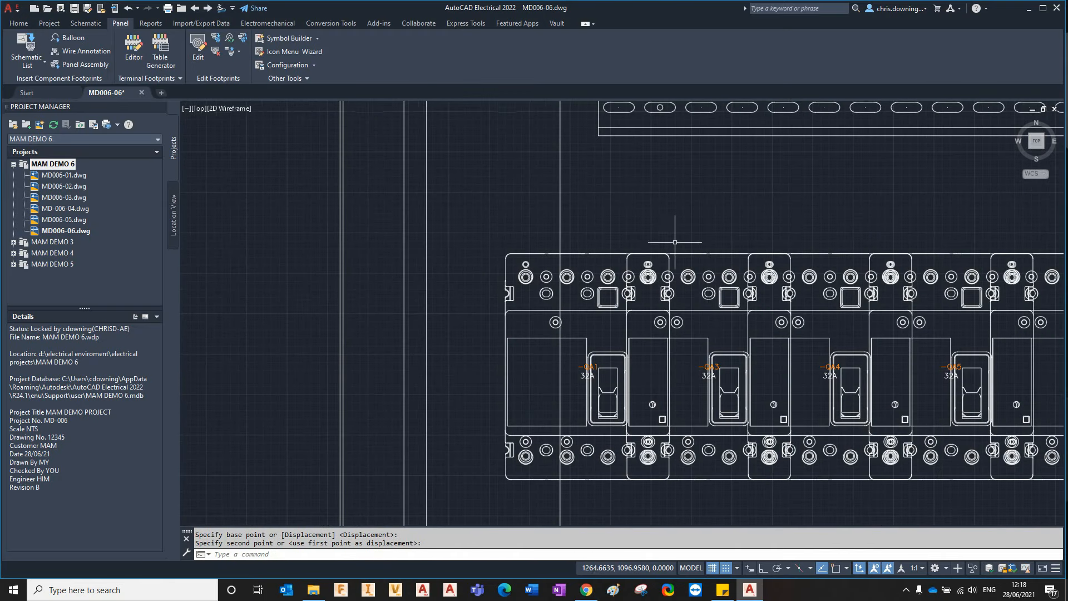
{"action": "scroll", "coordinate": [556, 214], "scroll_direction": "down", "scroll_amount": 4}
{"action": "scroll", "coordinate": [556, 214], "scroll_direction": "down", "scroll_amount": 4}
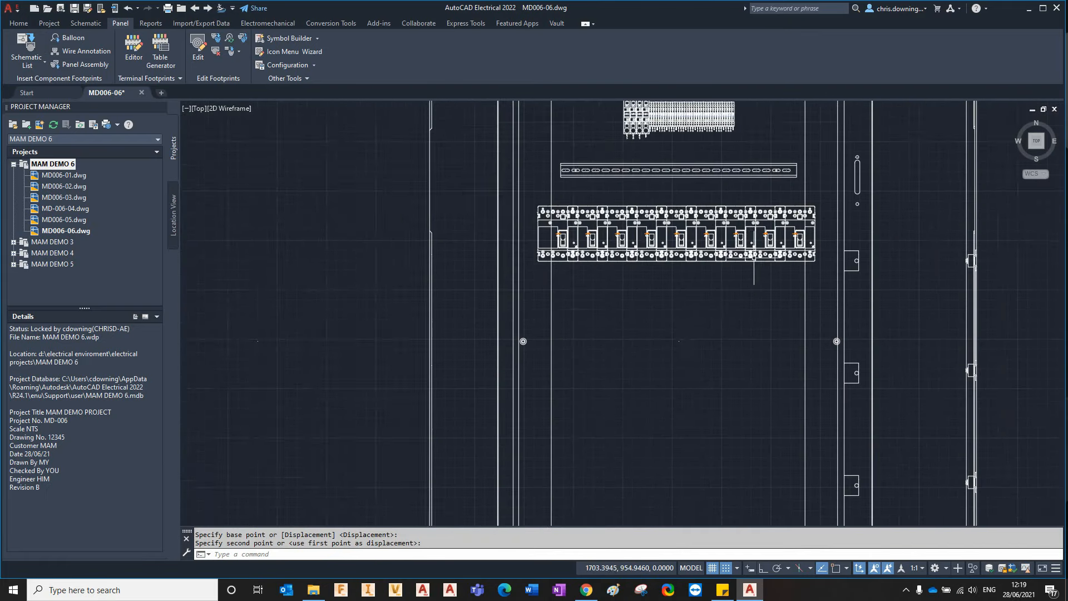
{"action": "left_click", "coordinate": [26, 46]}
{"action": "scroll", "coordinate": [567, 239], "scroll_direction": "down", "scroll_amount": 5}
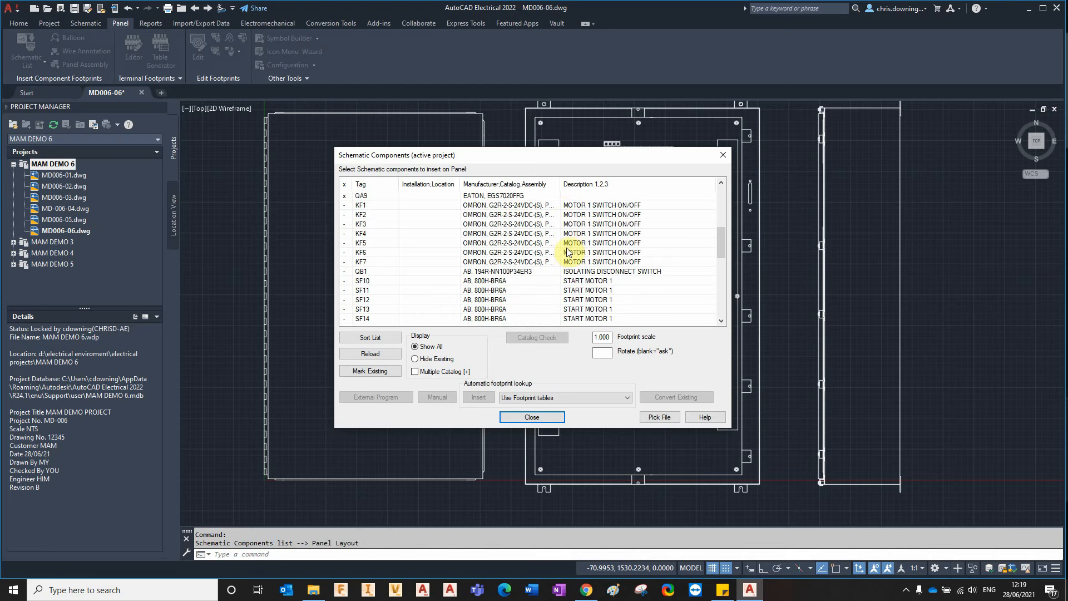
{"action": "left_click", "coordinate": [501, 206]}
{"action": "left_click", "coordinate": [500, 265], "text": "shift"}
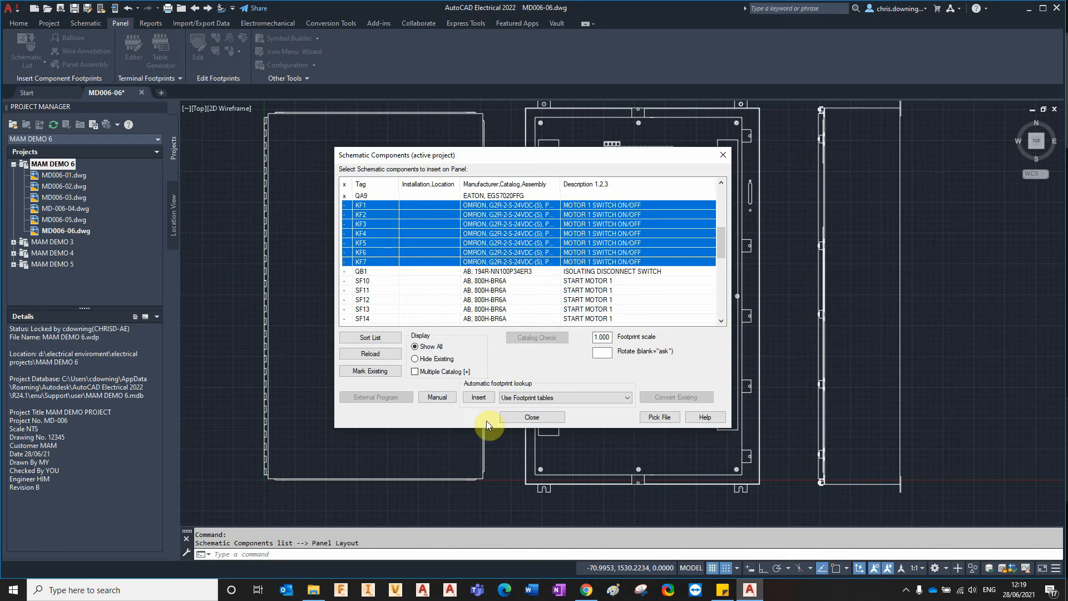
{"action": "left_click", "coordinate": [482, 398]}
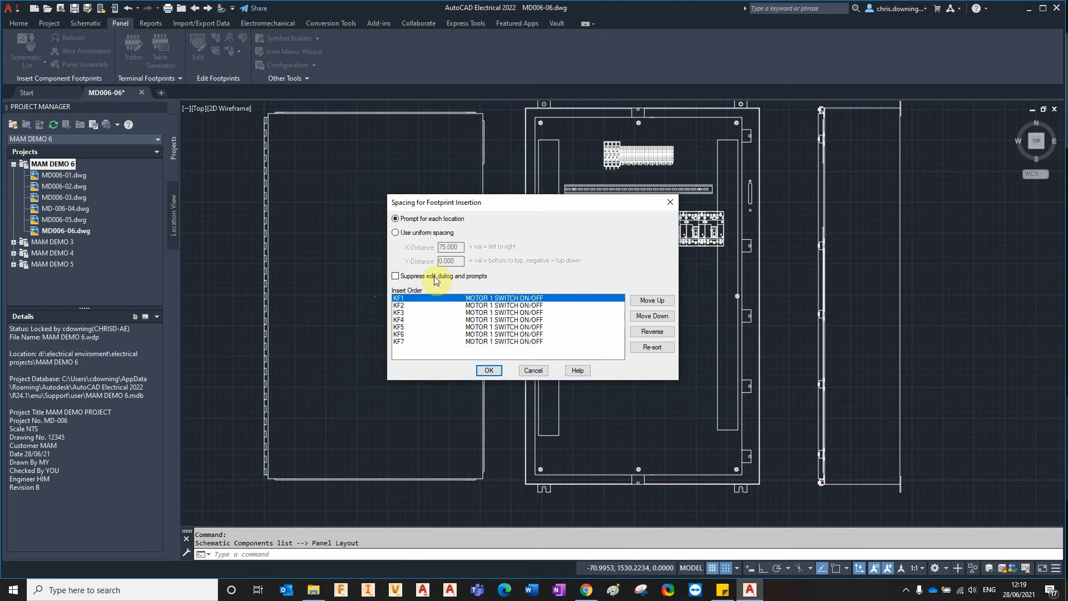
{"action": "left_click", "coordinate": [488, 370]}
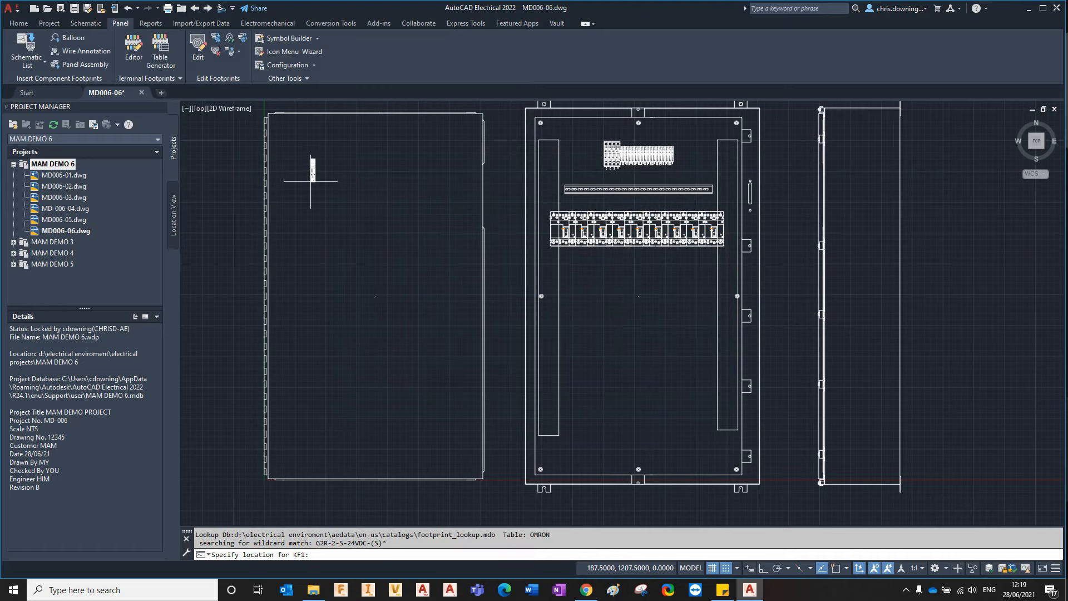
- Place the footprints of KF1 to KF7 side by side on the back panel, below the row of QA footprints
{"action": "scroll", "coordinate": [676, 285], "scroll_direction": "up", "scroll_amount": 4}
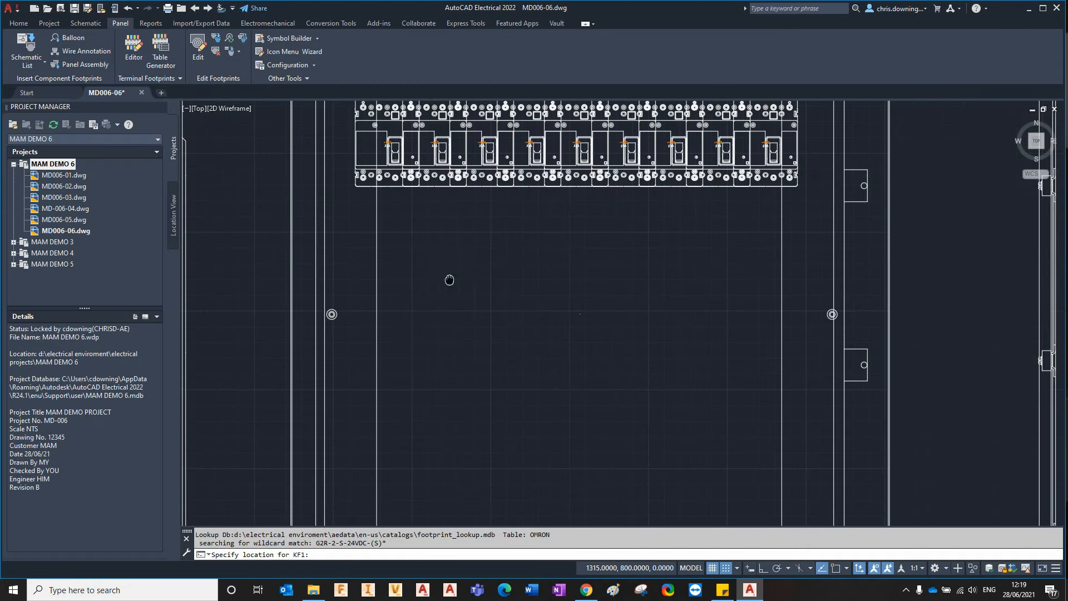
{"action": "left_click", "coordinate": [402, 302]}
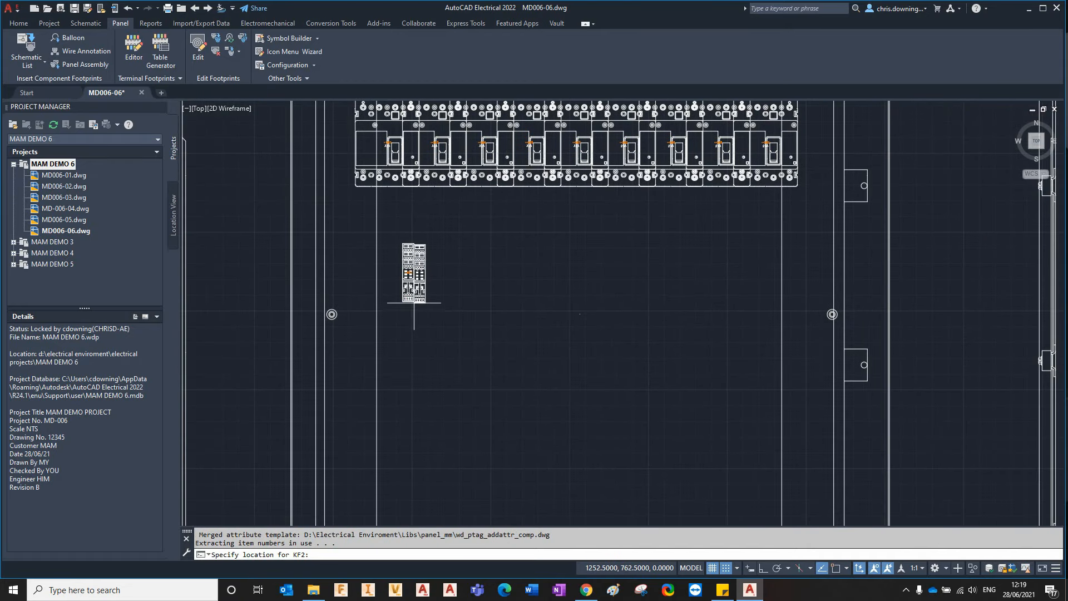
{"action": "scroll", "coordinate": [393, 306], "scroll_direction": "up", "scroll_amount": 4}
{"action": "left_click", "coordinate": [448, 305]}
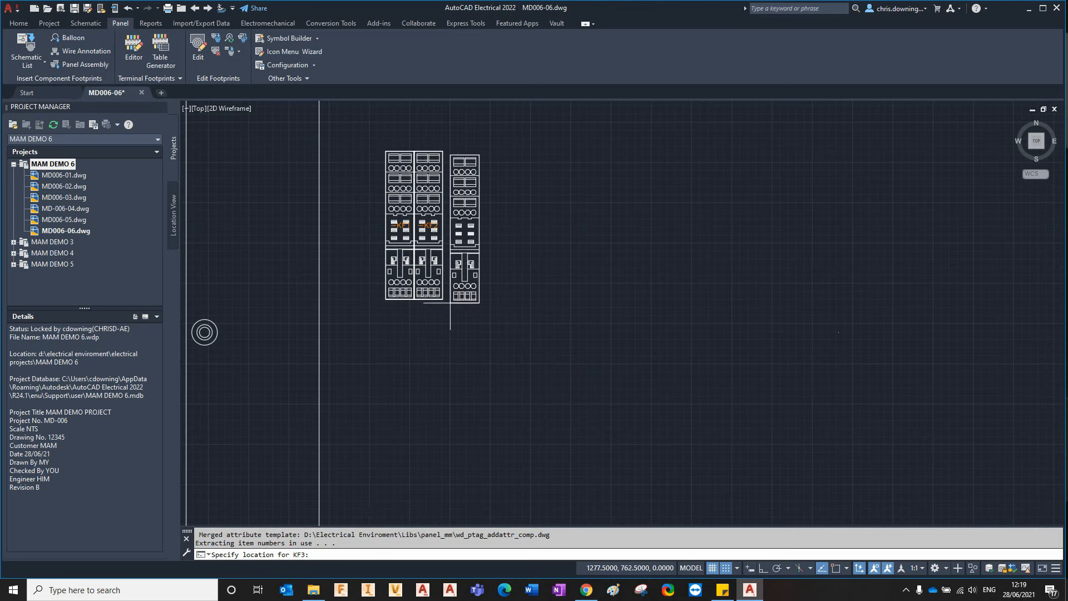
{"action": "left_click", "coordinate": [446, 302]}
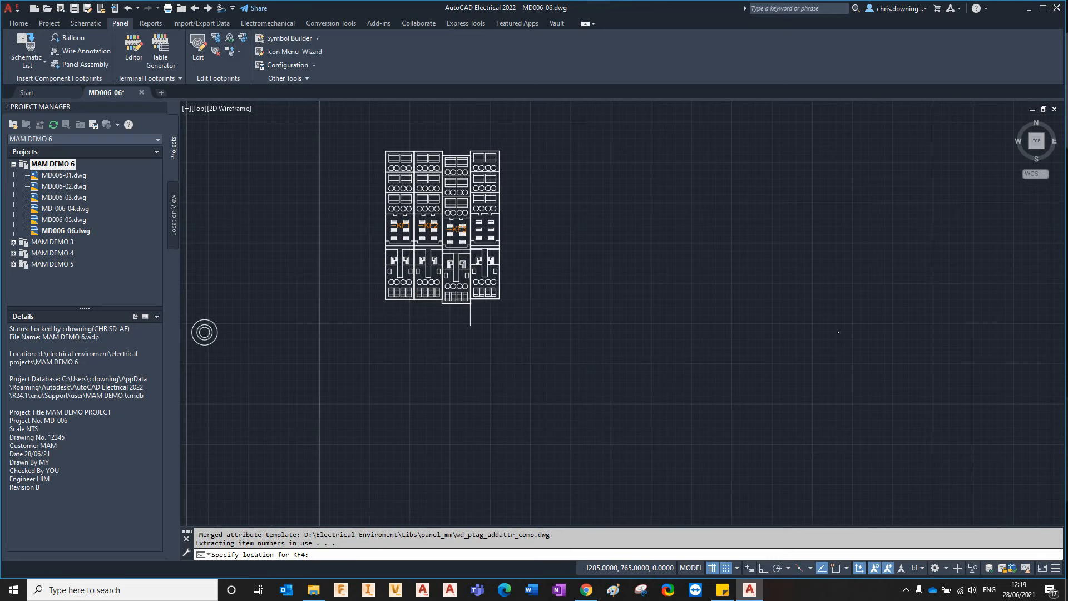
{"action": "left_click", "coordinate": [475, 297]}
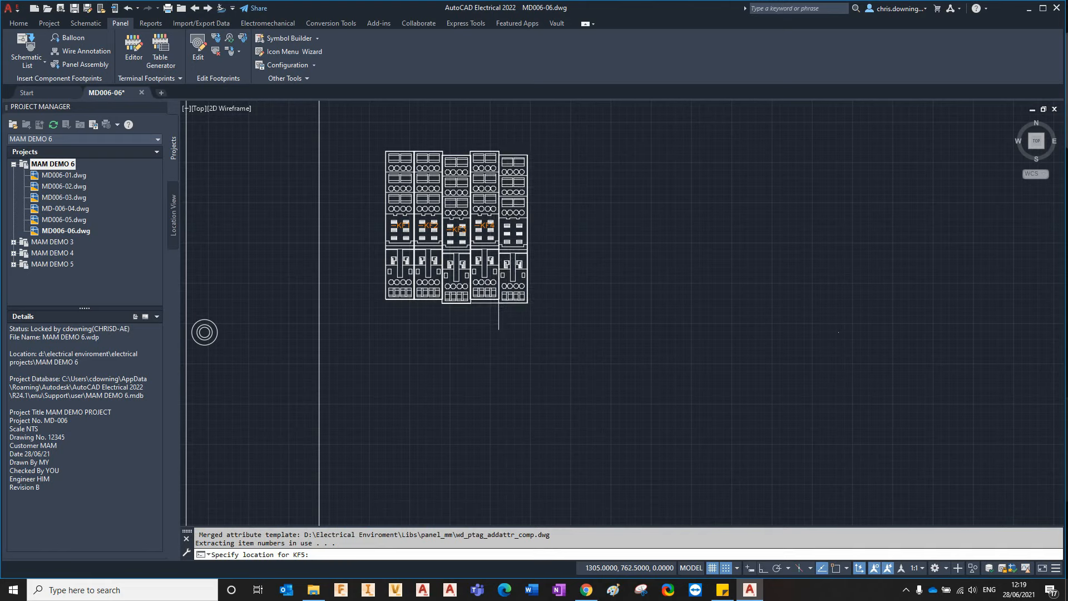
{"action": "left_click", "coordinate": [500, 300]}
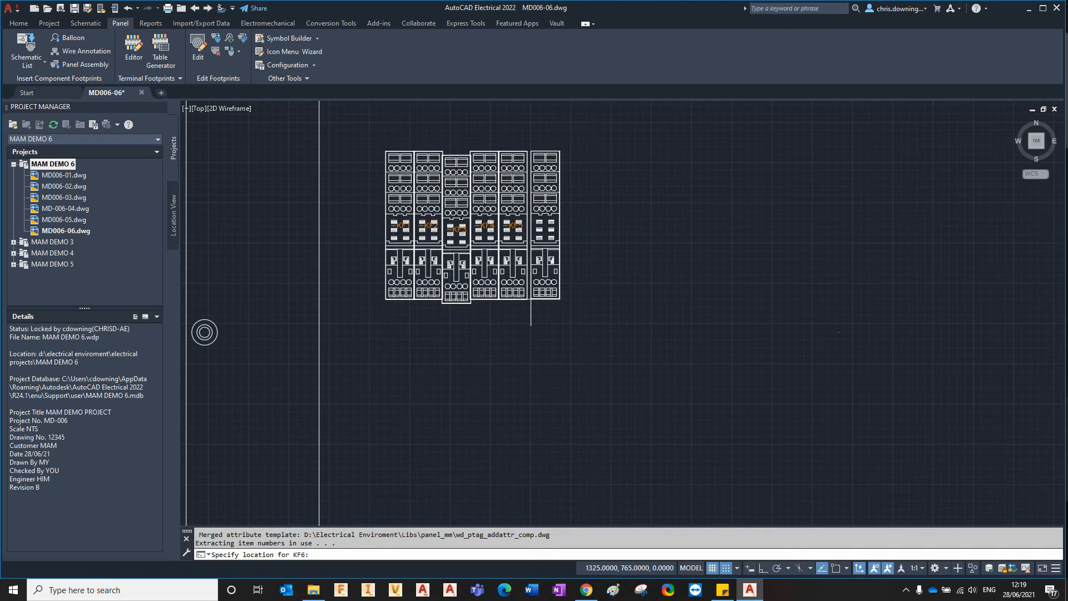
{"action": "left_click", "coordinate": [548, 299]}
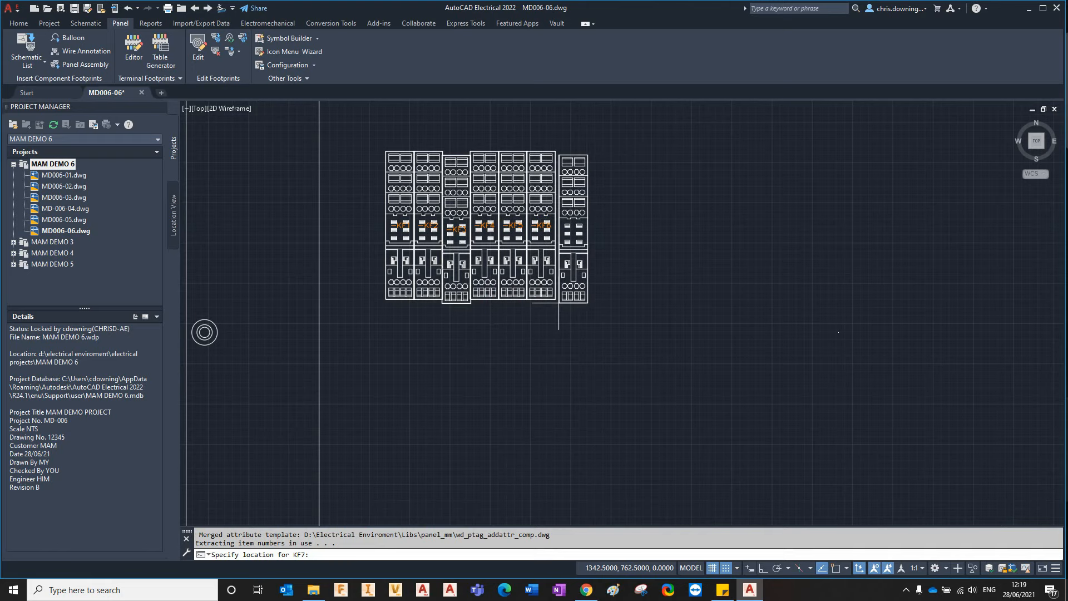
{"action": "left_click", "coordinate": [612, 298]}
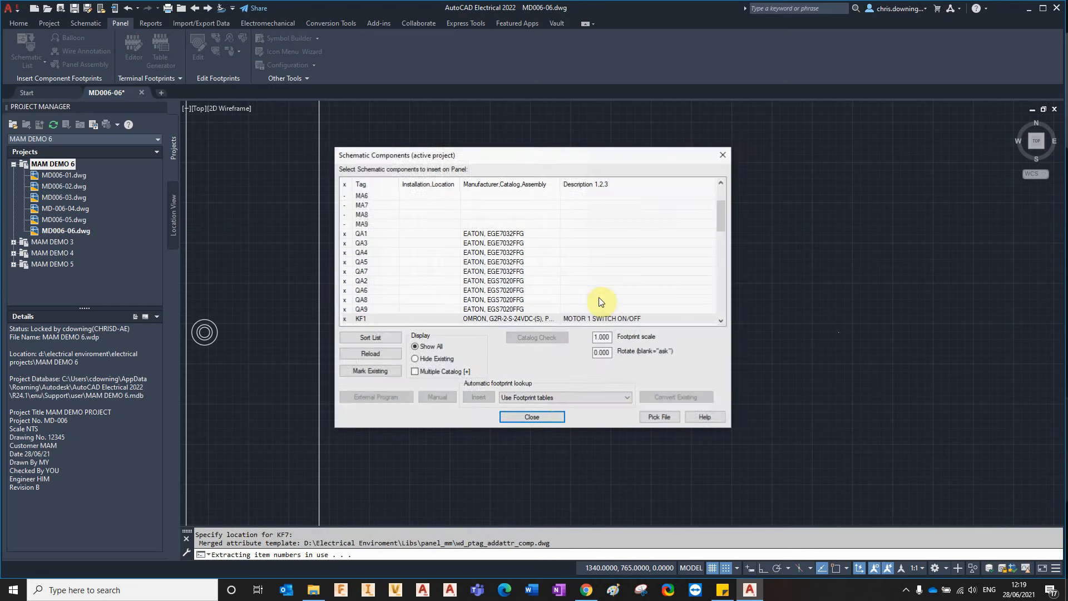
- Select the start pushbuttons SF10 to SF16 in the schematic component list
{"action": "scroll", "coordinate": [508, 258], "scroll_direction": "down", "scroll_amount": 4}
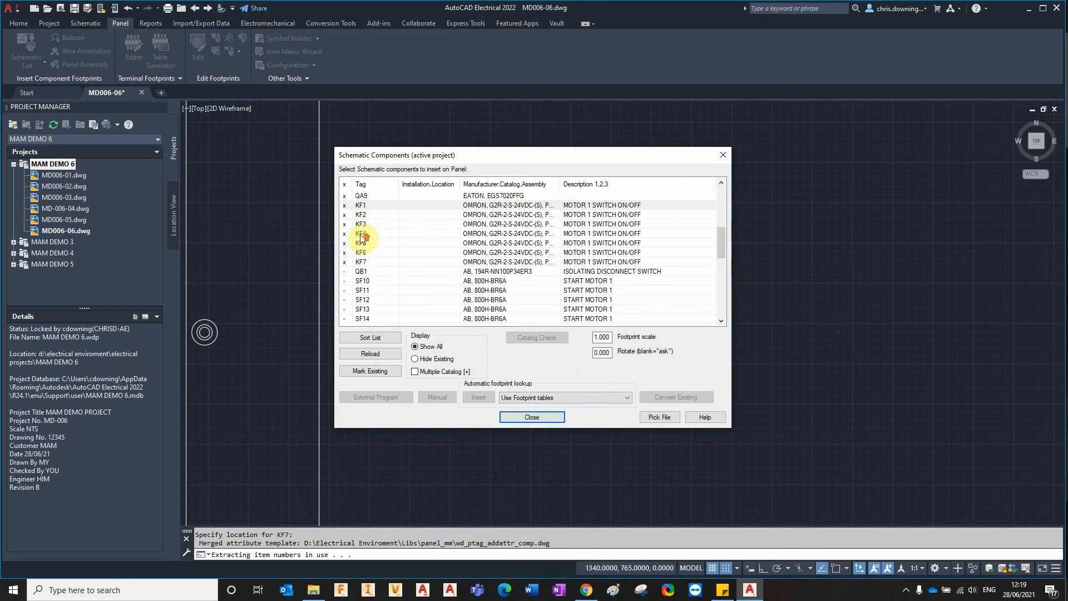
{"action": "scroll", "coordinate": [372, 242], "scroll_direction": "down", "scroll_amount": 2}
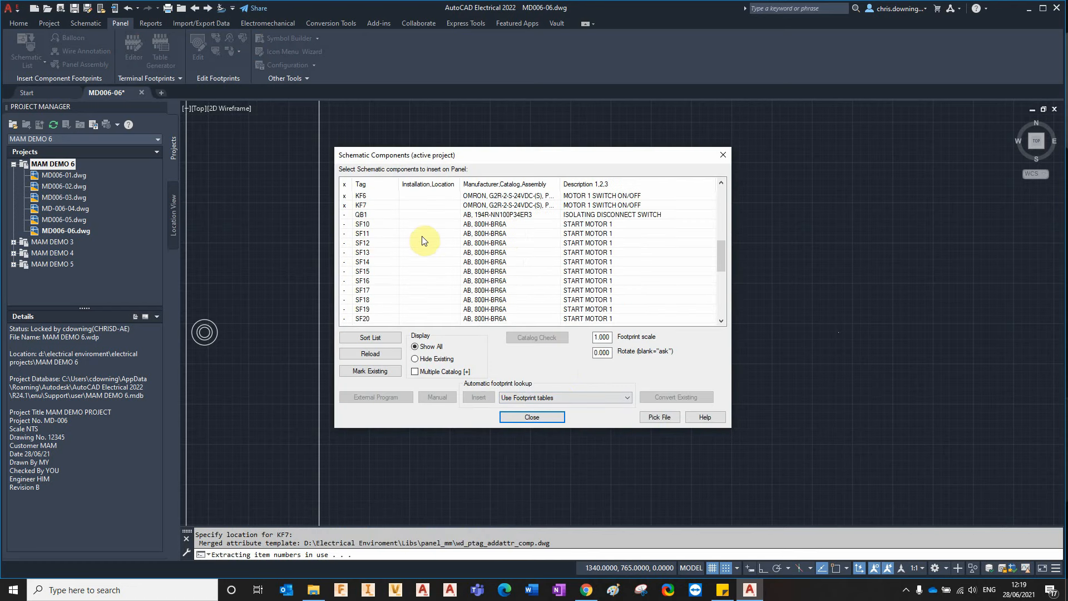
{"action": "left_click", "coordinate": [435, 225]}
{"action": "scroll", "coordinate": [432, 230], "scroll_direction": "down", "scroll_amount": 1}
{"action": "scroll", "coordinate": [420, 284], "scroll_direction": "down", "scroll_amount": 1}
{"action": "scroll", "coordinate": [423, 281], "scroll_direction": "up", "scroll_amount": 1}
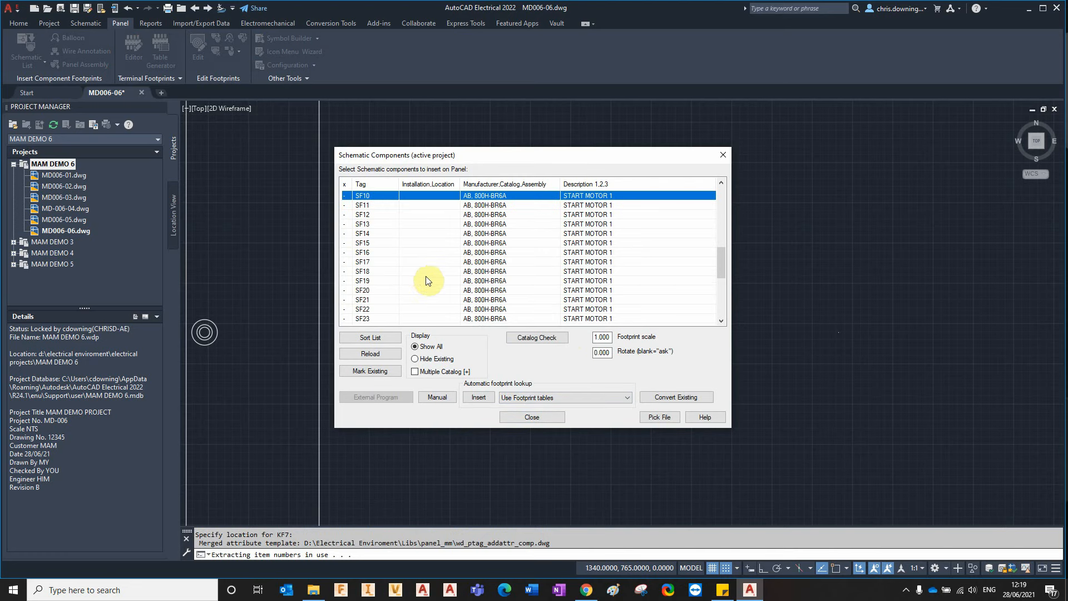
{"action": "left_click", "coordinate": [383, 261], "text": "shift"}
{"action": "scroll", "coordinate": [383, 258], "scroll_direction": "down", "scroll_amount": 1}
{"action": "scroll", "coordinate": [382, 255], "scroll_direction": "up", "scroll_amount": 1}
{"action": "left_click", "coordinate": [382, 255], "text": "shift"}
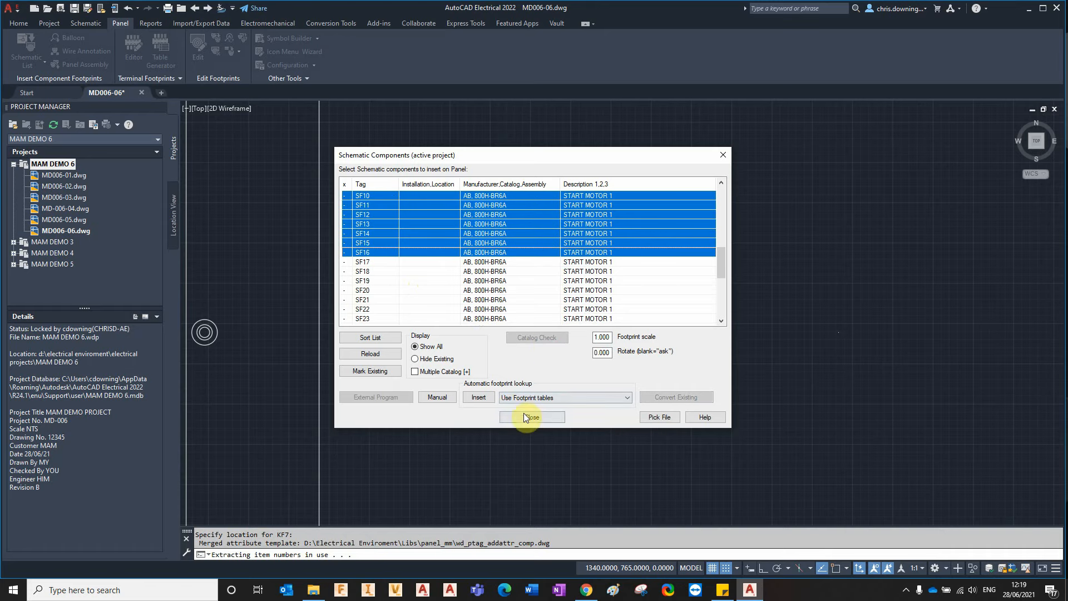
- Insert SF10 to SF16 with a uniform X-distance of 75, as a row in the upper part of the enclosure door view
{"action": "left_click", "coordinate": [472, 396]}
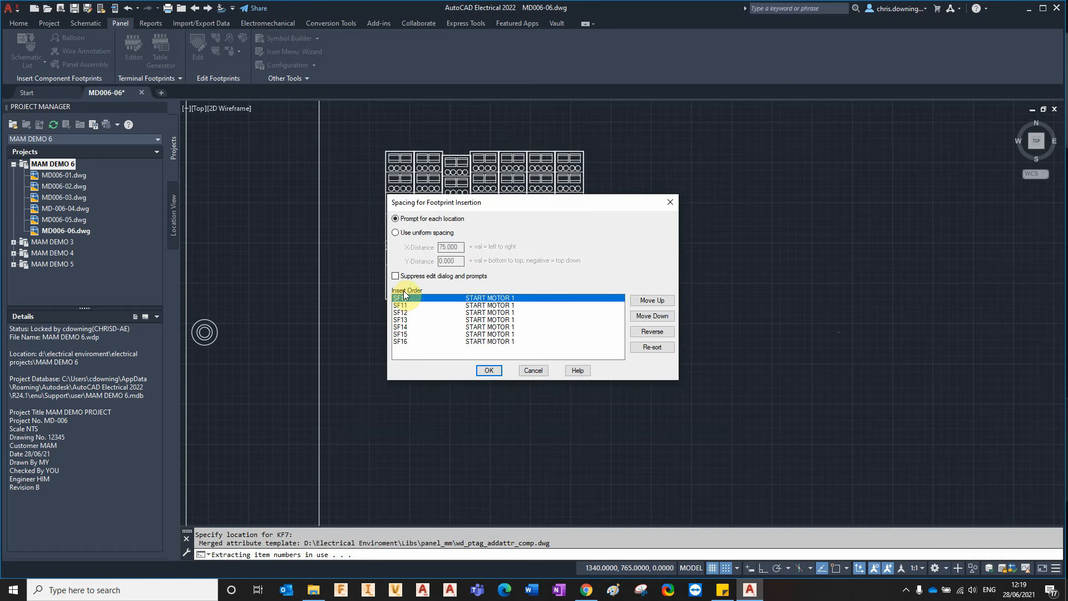
{"action": "left_click", "coordinate": [405, 234]}
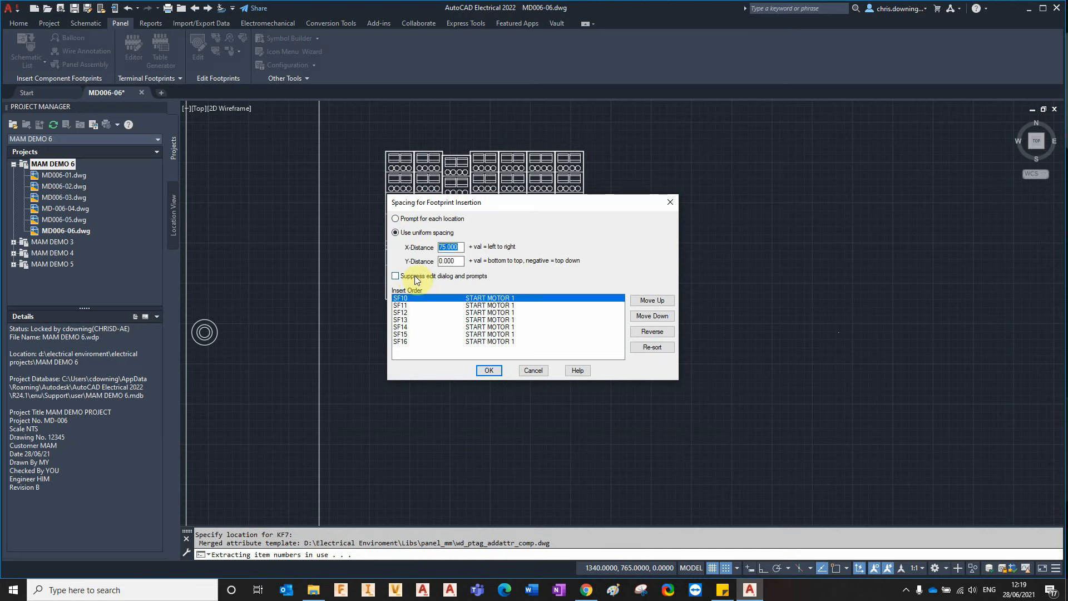
{"action": "left_click", "coordinate": [496, 369]}
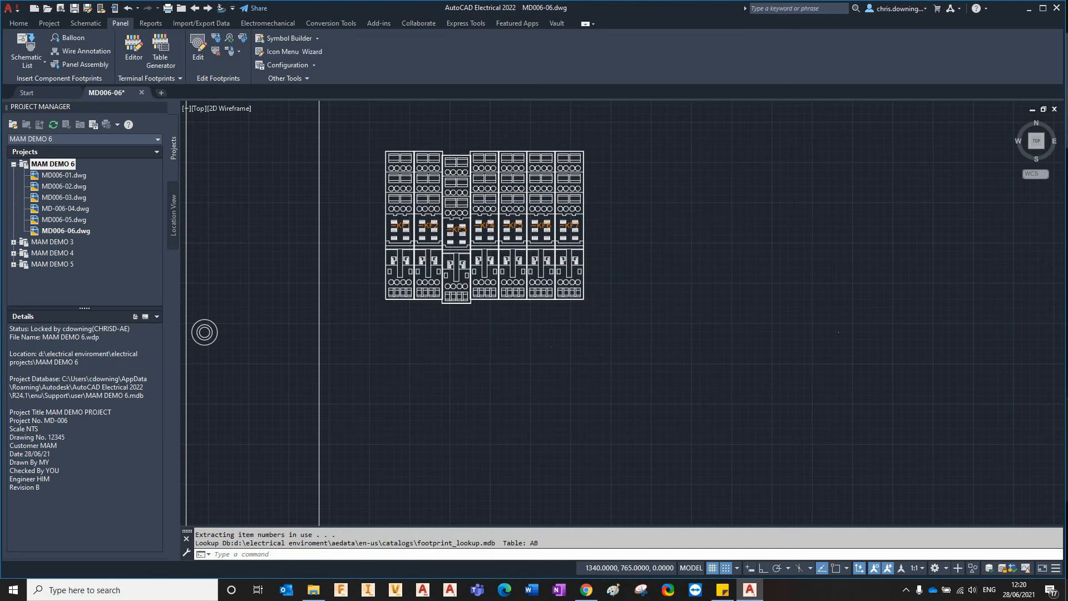
{"action": "scroll", "coordinate": [584, 353], "scroll_direction": "down", "scroll_amount": 6}
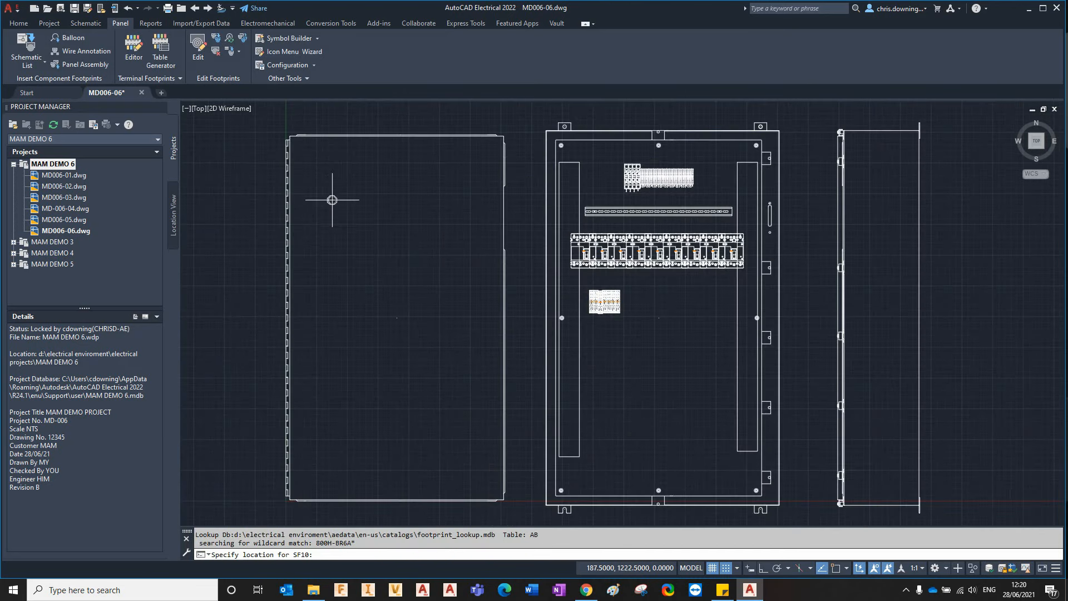
{"action": "left_click", "coordinate": [322, 196]}
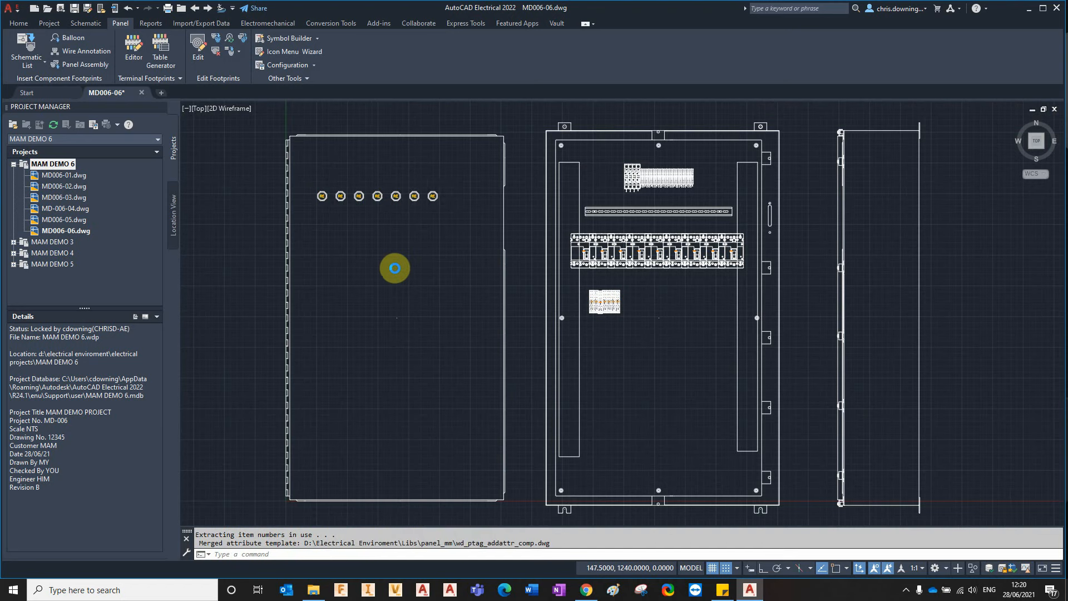
- Select SF17 to SF23, SF8 and SF9 for insertion with a uniform X-distance of 75 and edit dialogs and prompts suppressed
{"action": "scroll", "coordinate": [384, 289], "scroll_direction": "down", "scroll_amount": 3}
{"action": "left_click", "coordinate": [373, 272]}
{"action": "scroll", "coordinate": [384, 284], "scroll_direction": "down", "scroll_amount": 2}
{"action": "left_click", "coordinate": [390, 289], "text": "shift"}
{"action": "left_click", "coordinate": [472, 397]}
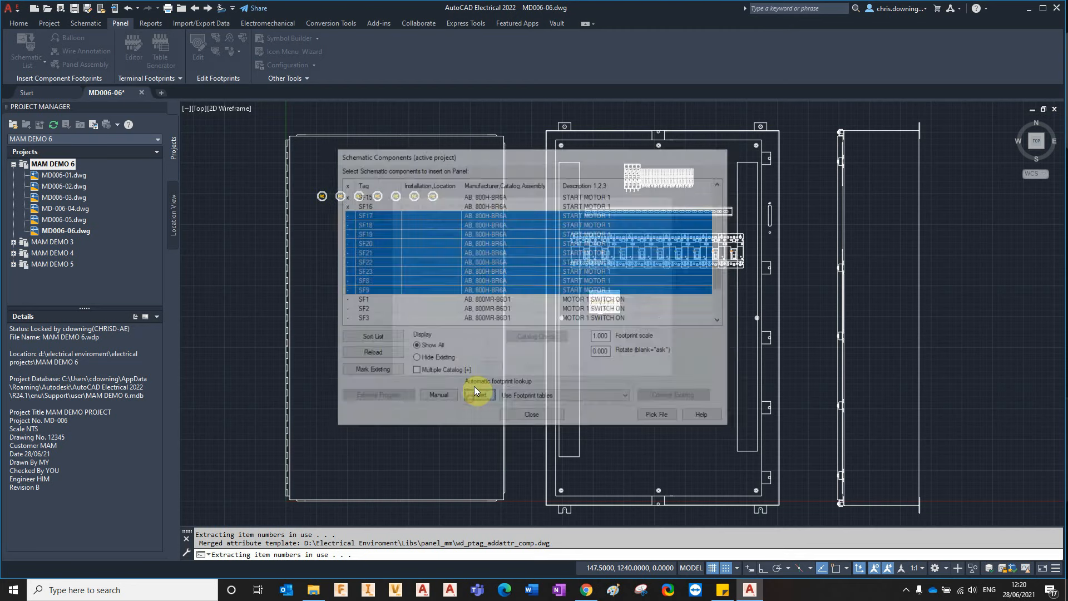
{"action": "left_click", "coordinate": [408, 234]}
{"action": "left_click", "coordinate": [404, 274]}
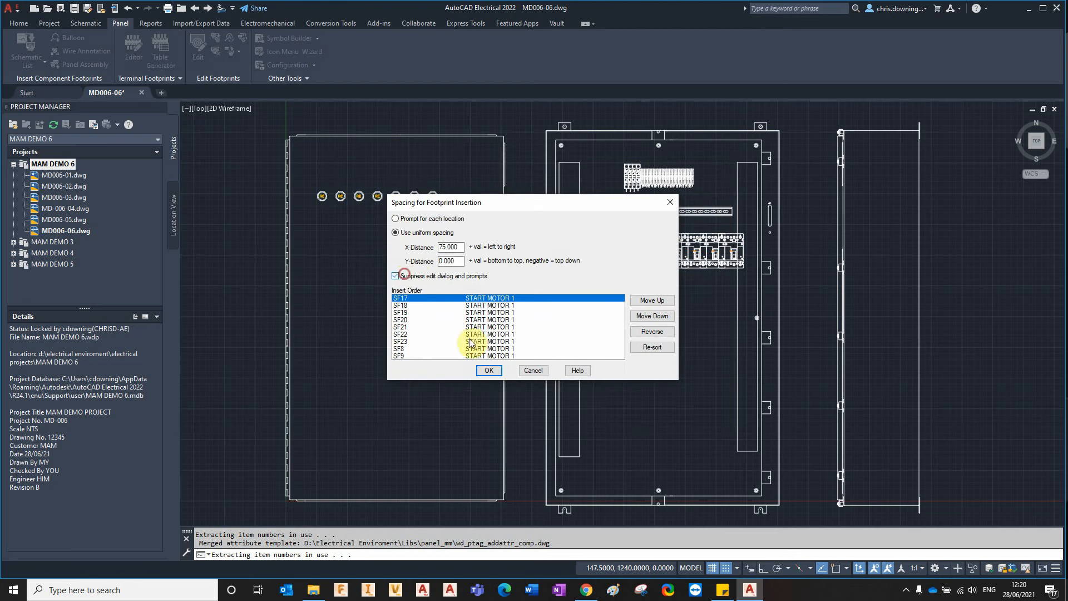
{"action": "left_click", "coordinate": [489, 370]}
- Turn on object snap and place the second row of SF footprints on the door, aligned below the first pushbutton row
{"action": "scroll", "coordinate": [322, 196], "scroll_direction": "up", "scroll_amount": 4}
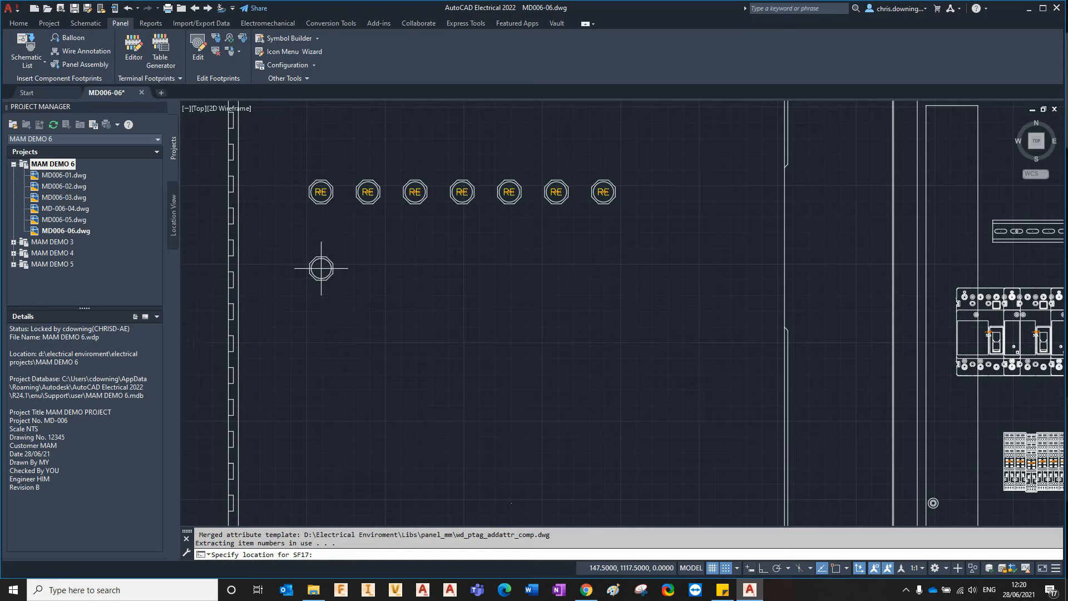
{"action": "right_click", "coordinate": [836, 571]}
{"action": "left_click", "coordinate": [842, 569]}
{"action": "left_click", "coordinate": [453, 261]}
{"action": "left_click", "coordinate": [649, 401]}
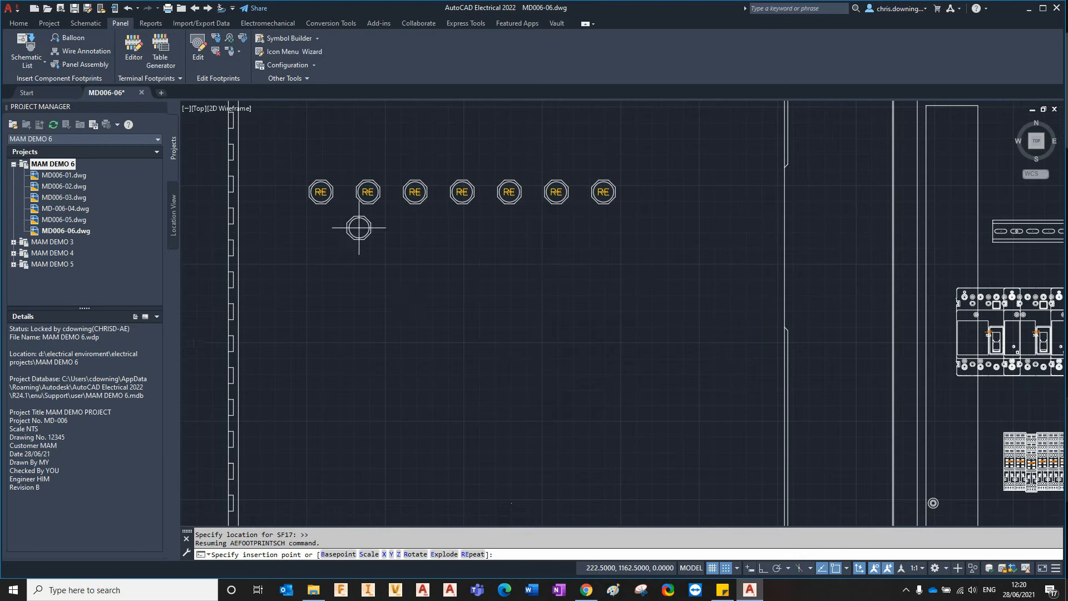
{"action": "left_click", "coordinate": [321, 280]}
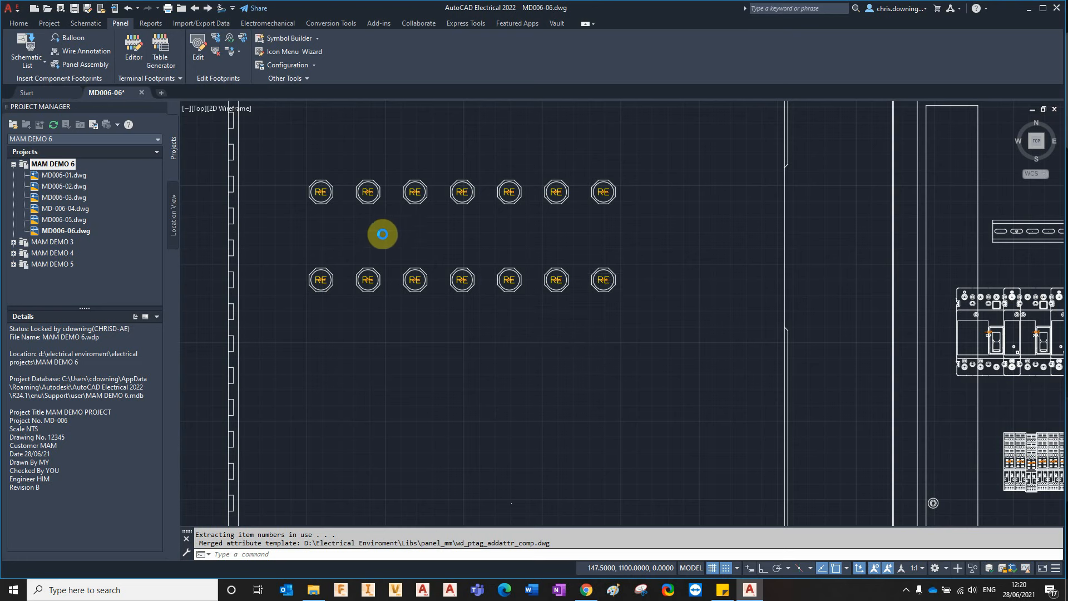
- Check the schematic component list for components still without a footprint and close it
{"action": "scroll", "coordinate": [477, 281], "scroll_direction": "down", "scroll_amount": 5}
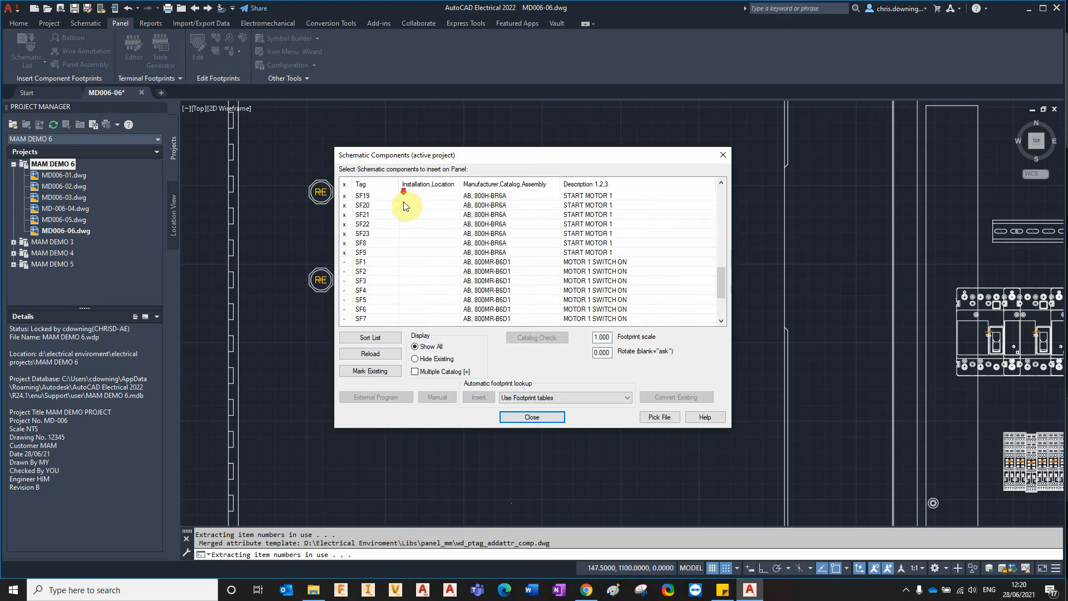
{"action": "scroll", "coordinate": [477, 234], "scroll_direction": "down", "scroll_amount": 2}
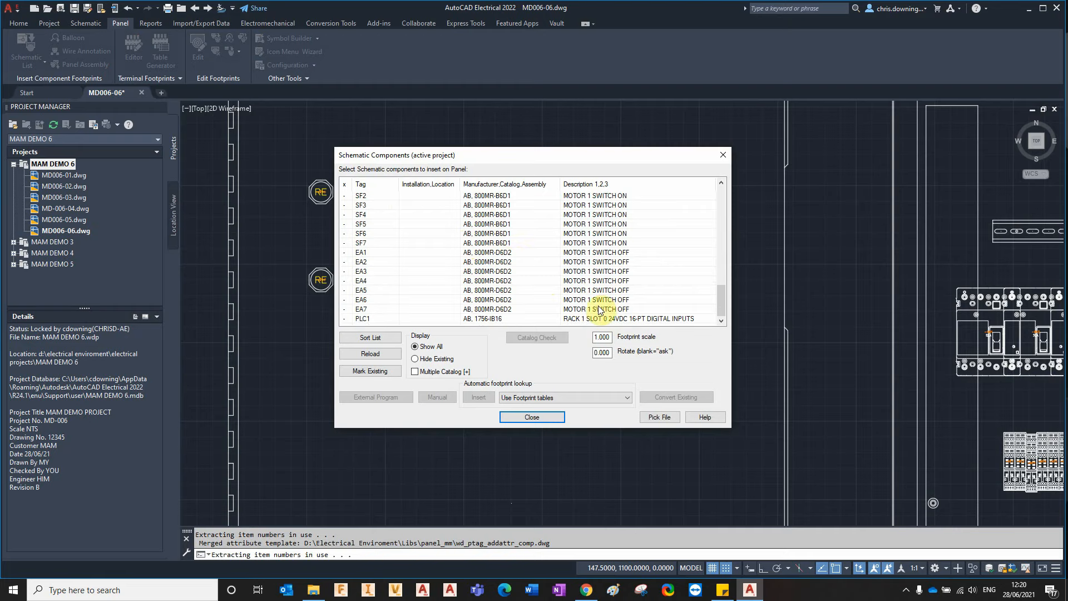
{"action": "scroll", "coordinate": [504, 272], "scroll_direction": "up", "scroll_amount": 2}
{"action": "scroll", "coordinate": [504, 271], "scroll_direction": "up", "scroll_amount": 6}
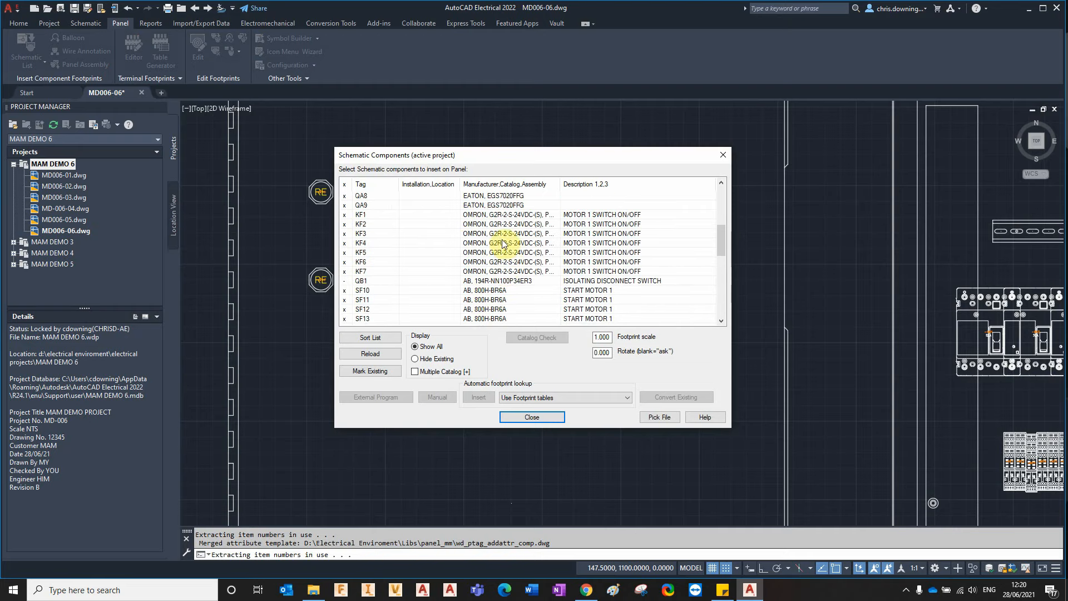
{"action": "left_click", "coordinate": [534, 417]}
- Surf from the last pushbutton footprint in the second door row to its schematic reference 05, 1-B, and close the Surf dialog
{"action": "scroll", "coordinate": [505, 262], "scroll_direction": "down", "scroll_amount": 4}
{"action": "mouse_move", "coordinate": [601, 267]}
{"action": "middle_mouse_down"}
{"action": "mouse_move", "coordinate": [440, 188]}
{"action": "mouse_move", "coordinate": [593, 308]}
{"action": "middle_mouse_up"}
{"action": "right_click", "coordinate": [384, 224]}
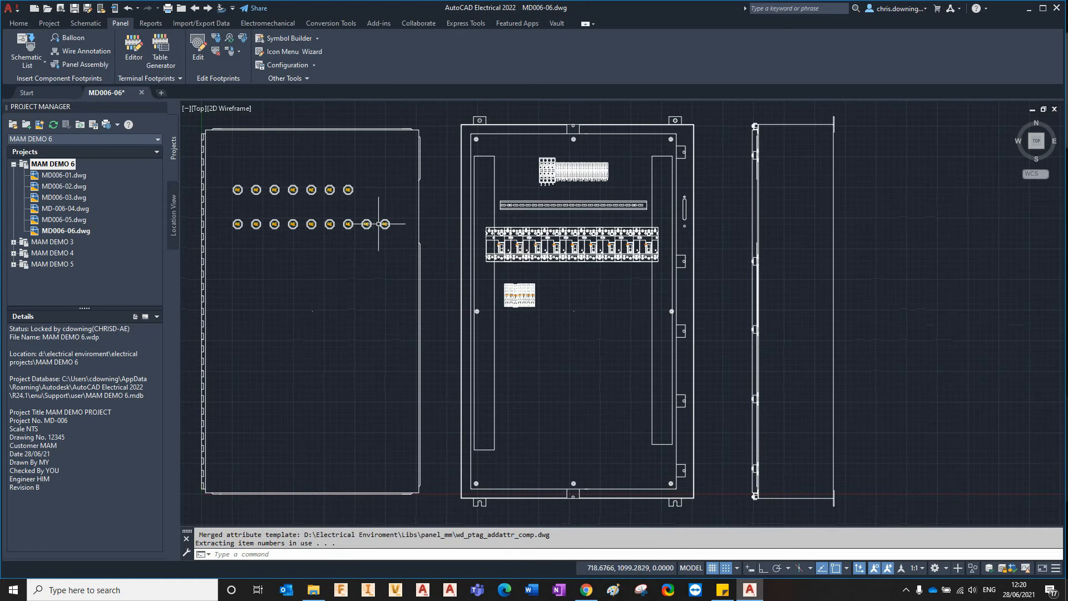
{"action": "left_click", "coordinate": [426, 224]}
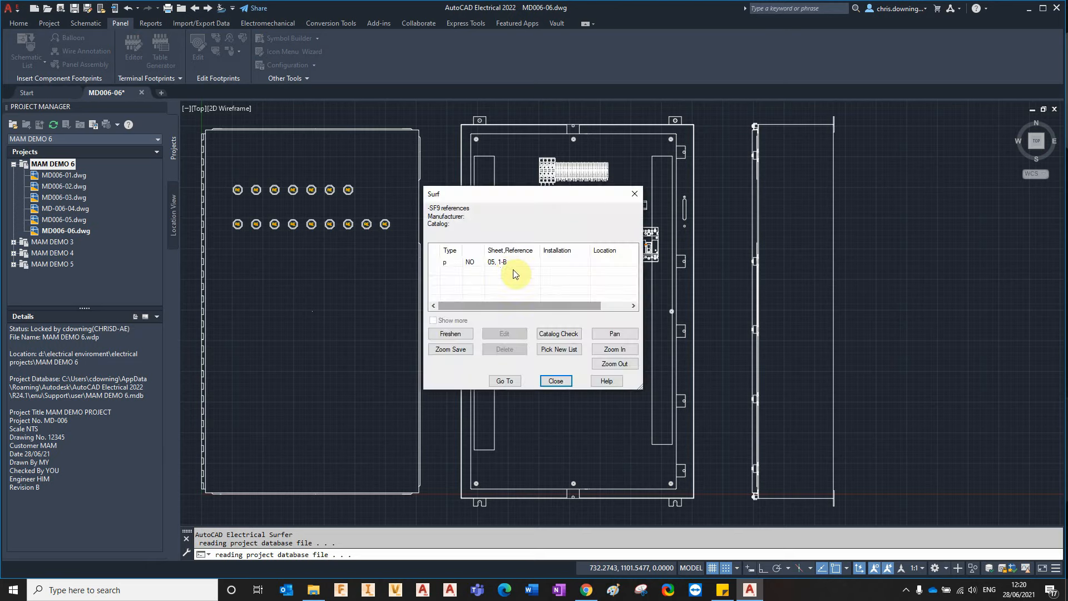
{"action": "left_click", "coordinate": [492, 267]}
{"action": "left_click", "coordinate": [505, 380]}
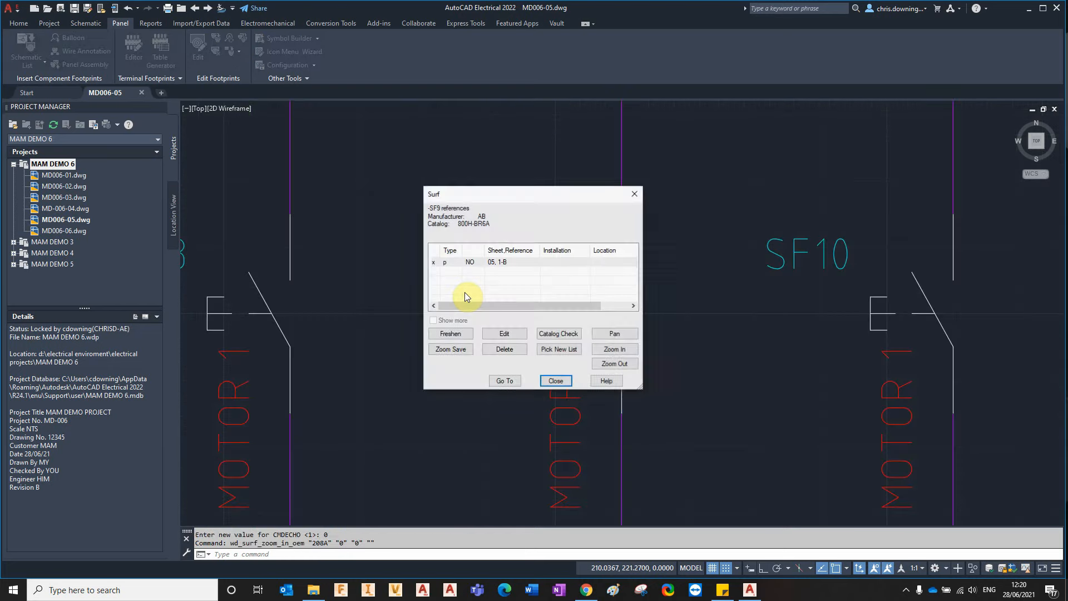
{"action": "left_click", "coordinate": [549, 380]}
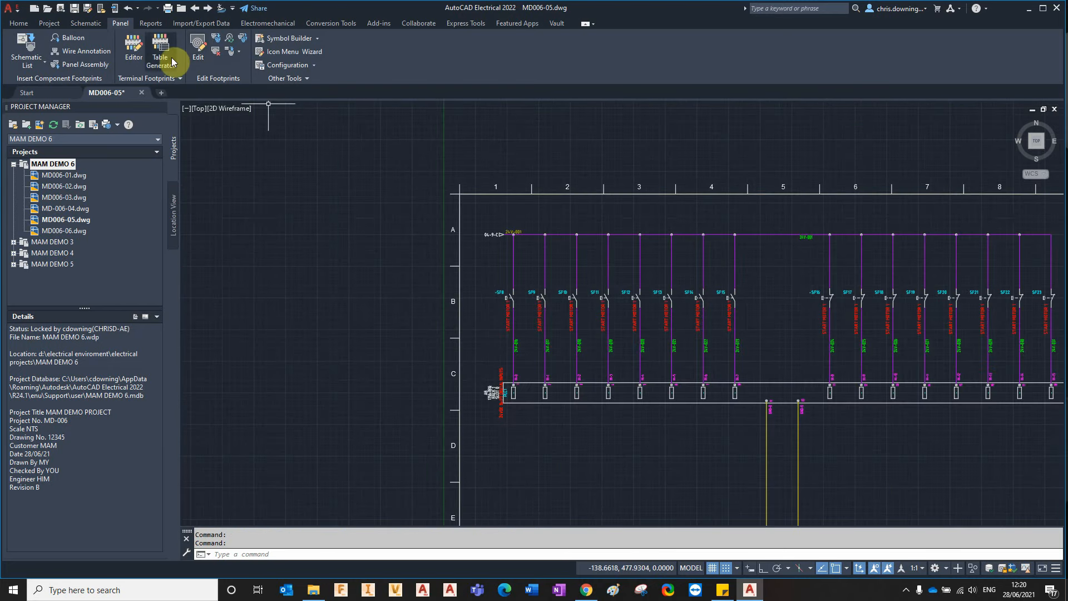
- Go back to drawing MD006-03 and surf from the first -X1 terminal, T21, to its panel reference 06, 26-A, then close the Surf dialog
{"action": "left_click", "coordinate": [196, 9]}
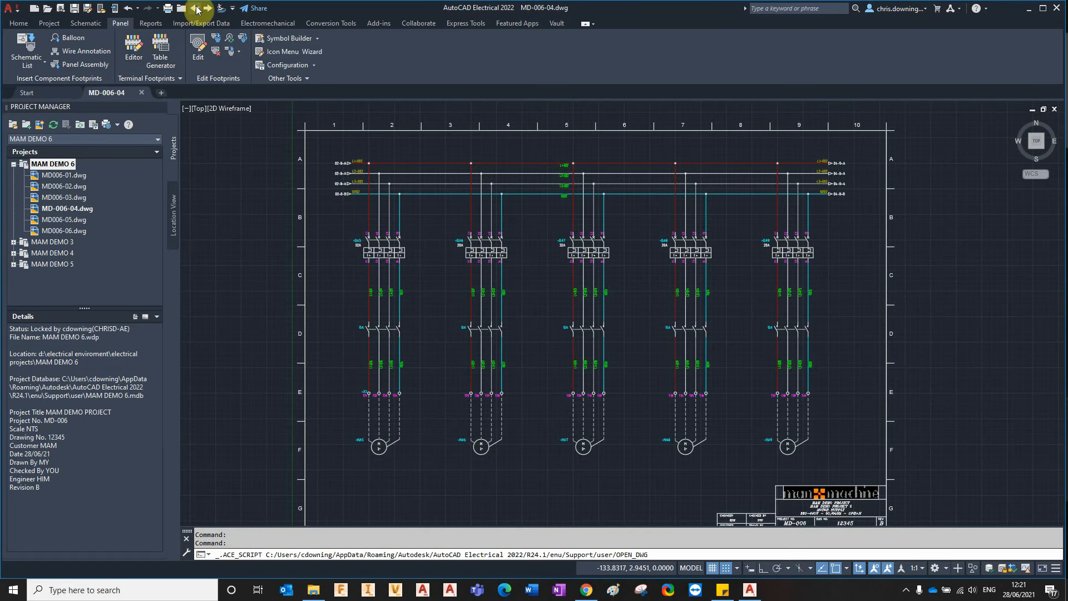
{"action": "left_click", "coordinate": [196, 9]}
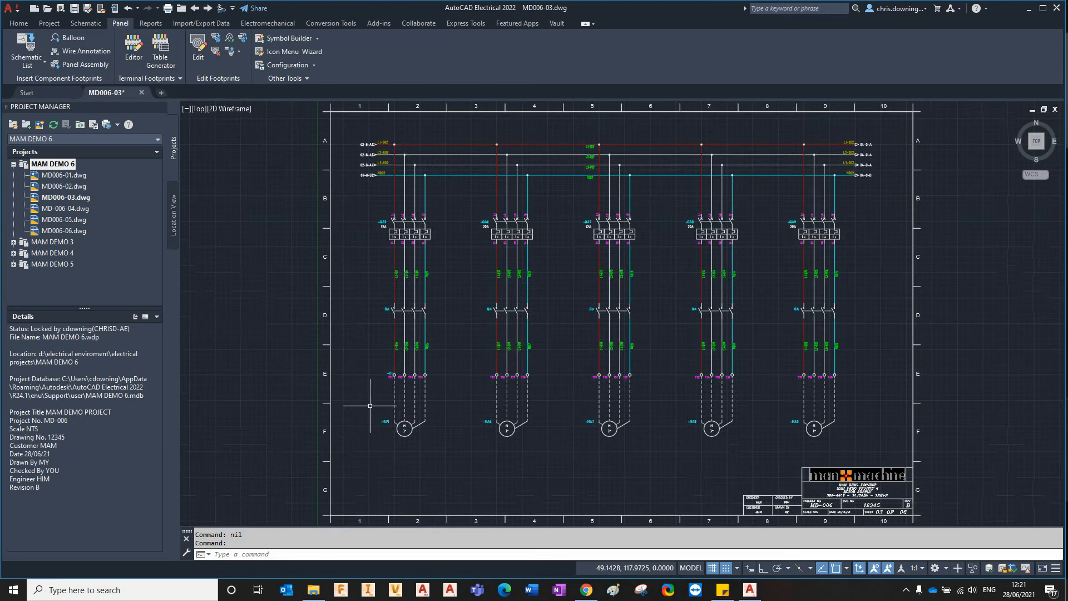
{"action": "right_click", "coordinate": [391, 375]}
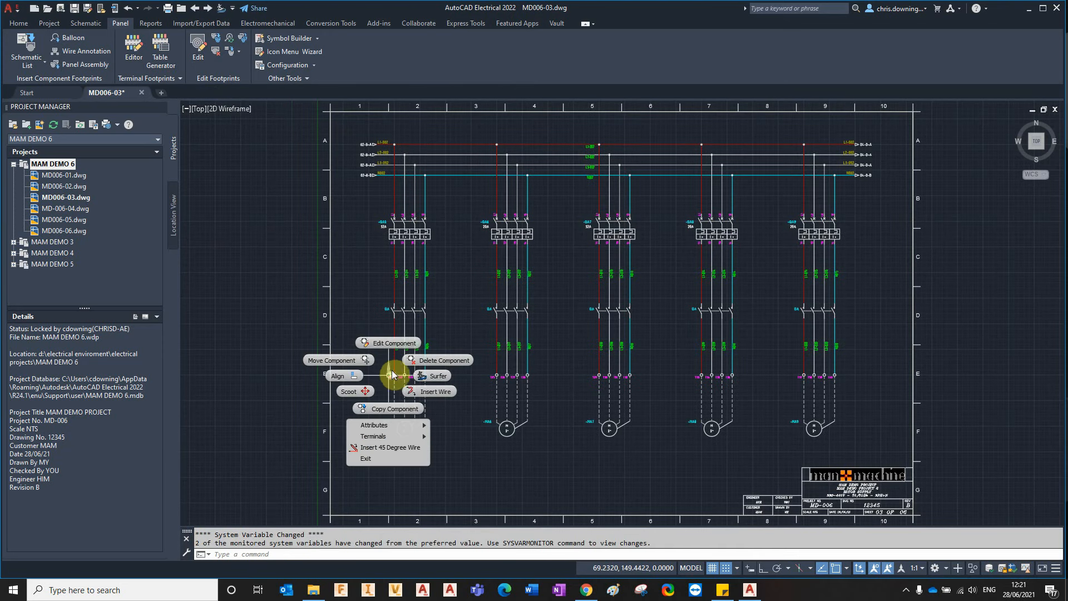
{"action": "left_click", "coordinate": [431, 376]}
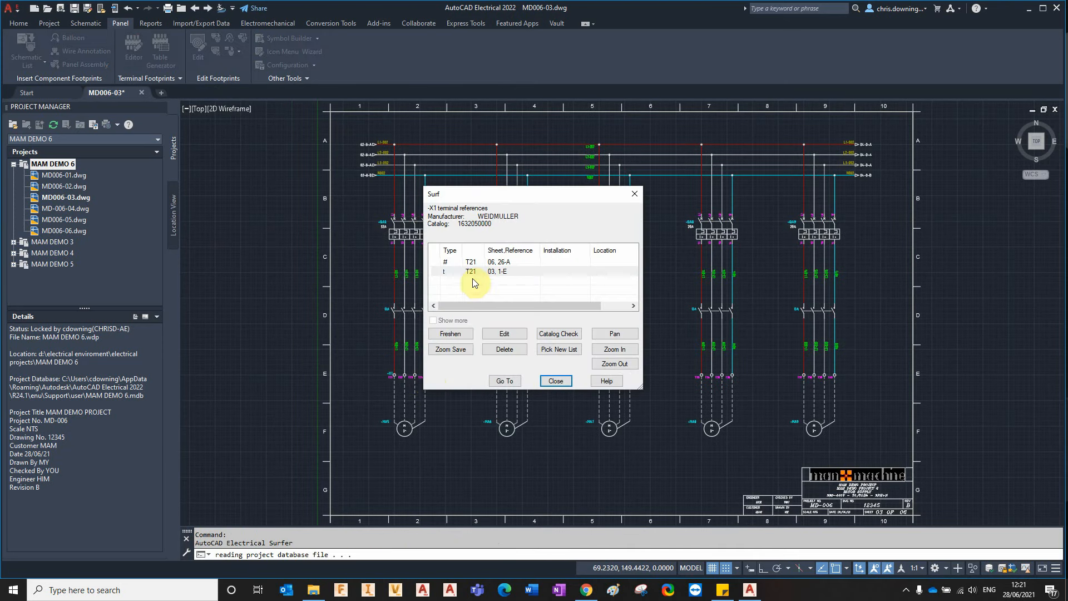
{"action": "left_click", "coordinate": [477, 263]}
{"action": "left_click", "coordinate": [505, 380]}
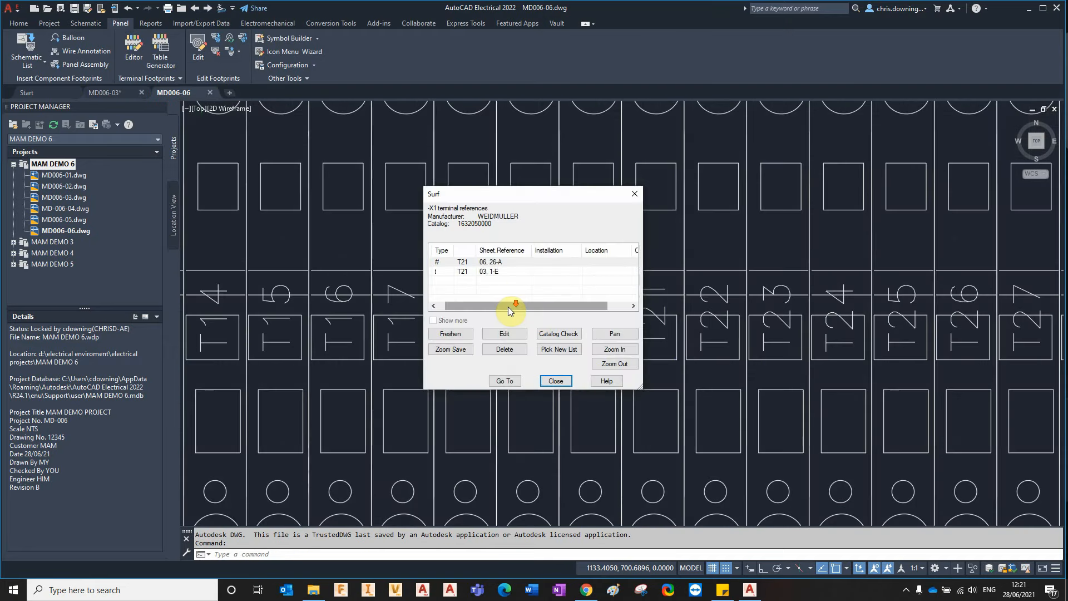
{"action": "left_click", "coordinate": [562, 383]}
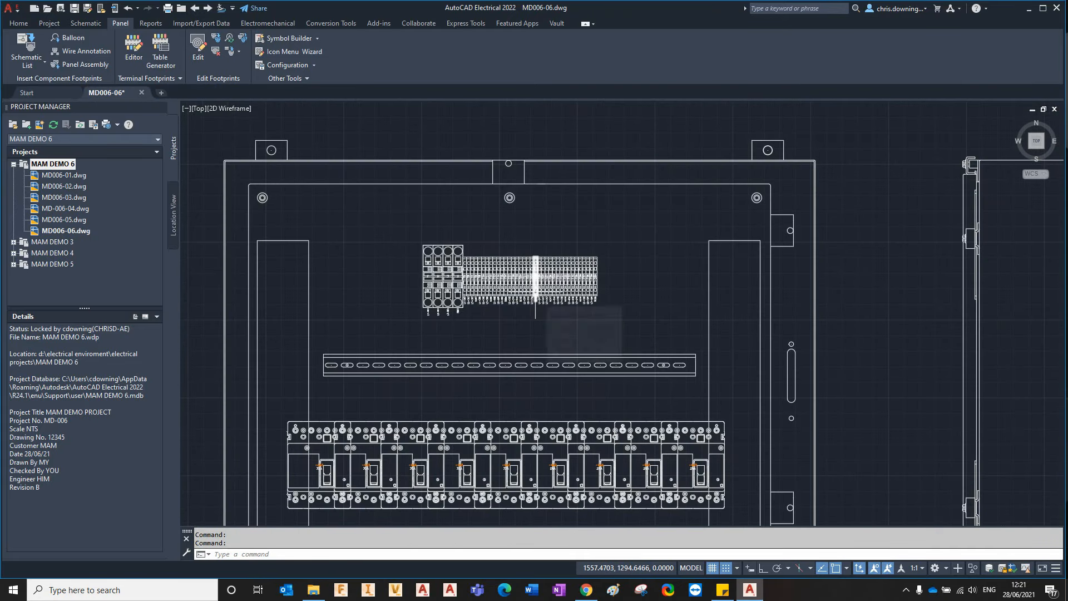
- Switch MD006-06 to its paper space layout, fit the sheet to the view and save the drawing
{"action": "middle_click_drag", "start_coordinate": [511, 247], "coordinate": [486, 203]}
{"action": "scroll", "coordinate": [486, 201], "scroll_direction": "down", "scroll_amount": 2}
{"action": "mouse_move", "coordinate": [641, 304]}
{"action": "middle_mouse_down"}
{"action": "mouse_move", "coordinate": [550, 220]}
{"action": "mouse_move", "coordinate": [625, 237]}
{"action": "middle_mouse_up"}
{"action": "scroll", "coordinate": [569, 245], "scroll_direction": "down", "scroll_amount": 2}
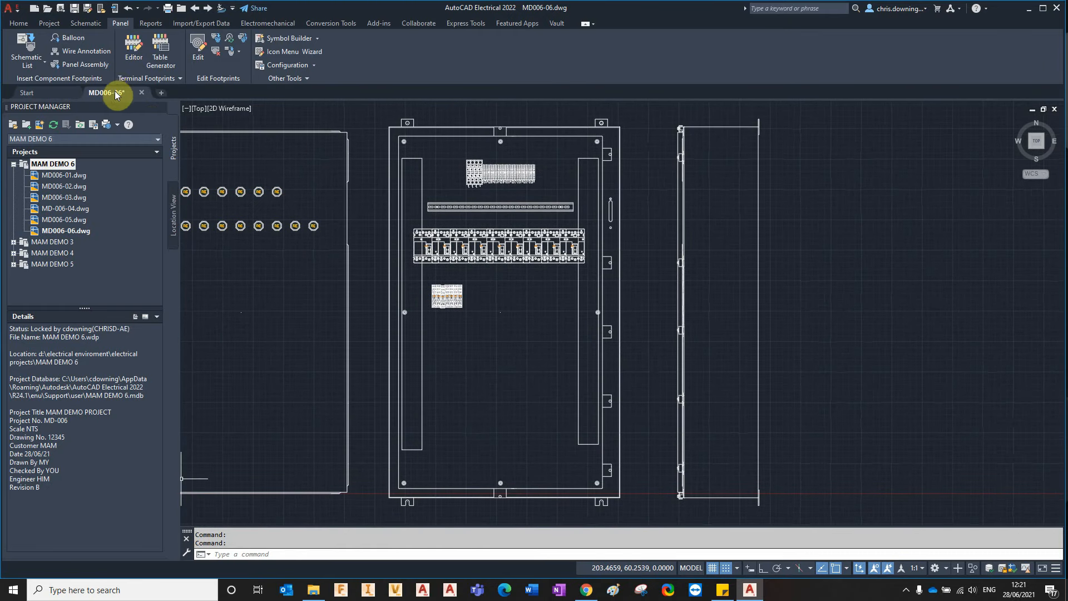
{"action": "mouse_move", "coordinate": [128, 94]}
{"action": "left_click", "coordinate": [151, 139]}
{"action": "middle_click", "coordinate": [614, 342]}
{"action": "middle_click", "coordinate": [614, 342]}
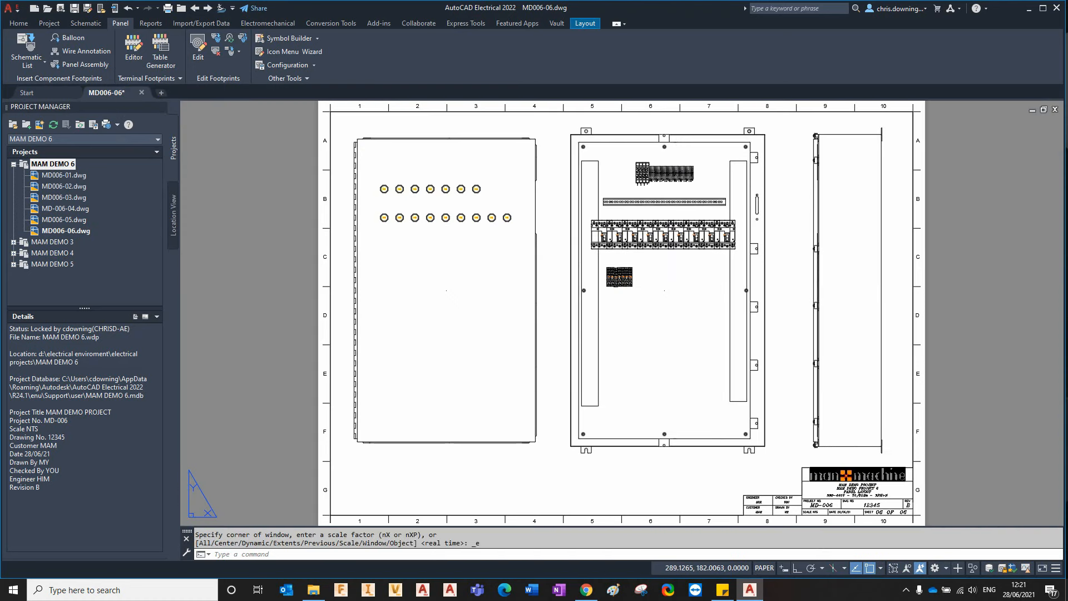
{"action": "key", "text": "ctrl+s"}
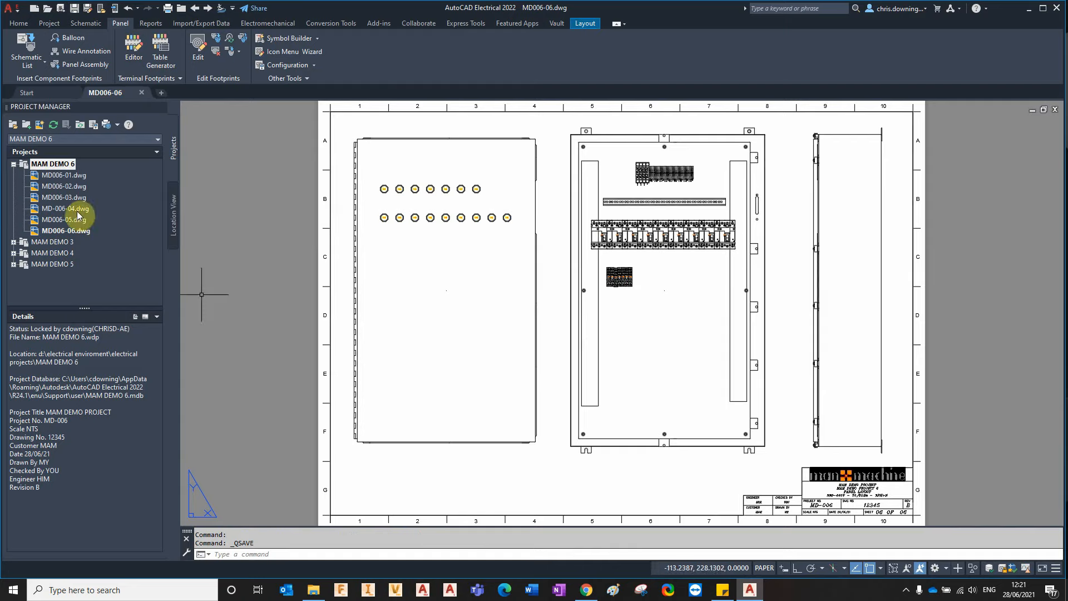
- Start Automatic Reports and add the schematic Bill of Material report with format file pur_bom.set to the selected reports
{"action": "left_click", "coordinate": [151, 26]}
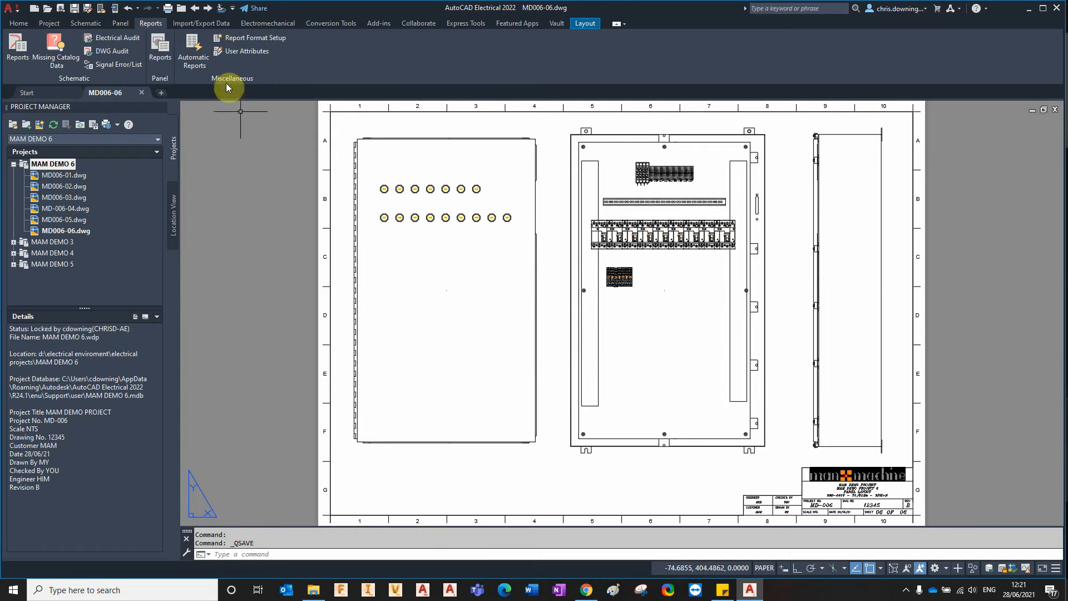
{"action": "left_click", "coordinate": [198, 59]}
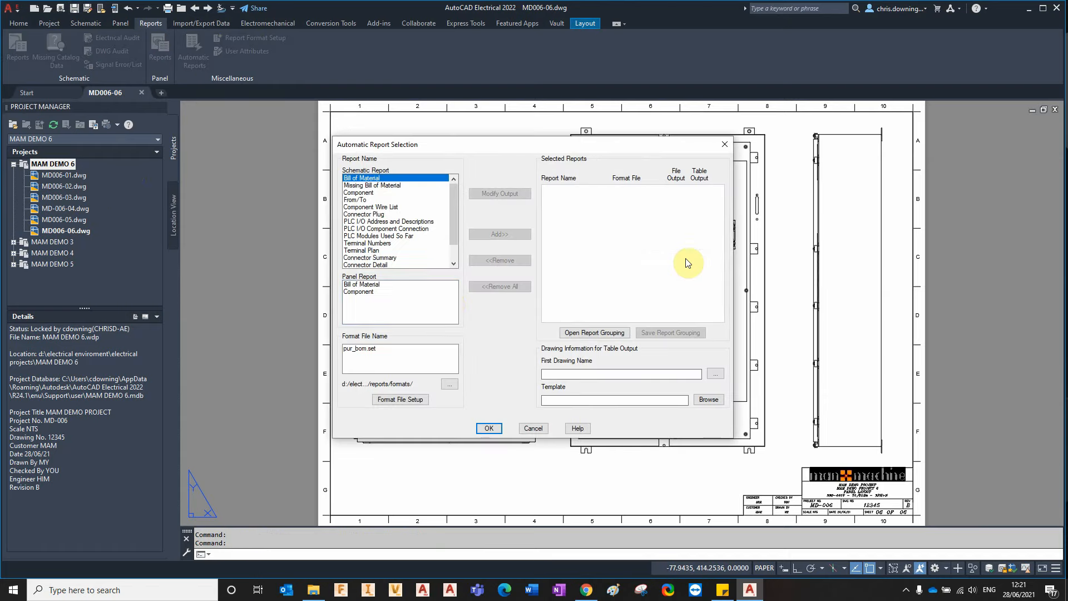
{"action": "left_click", "coordinate": [355, 285]}
{"action": "left_click", "coordinate": [361, 178]}
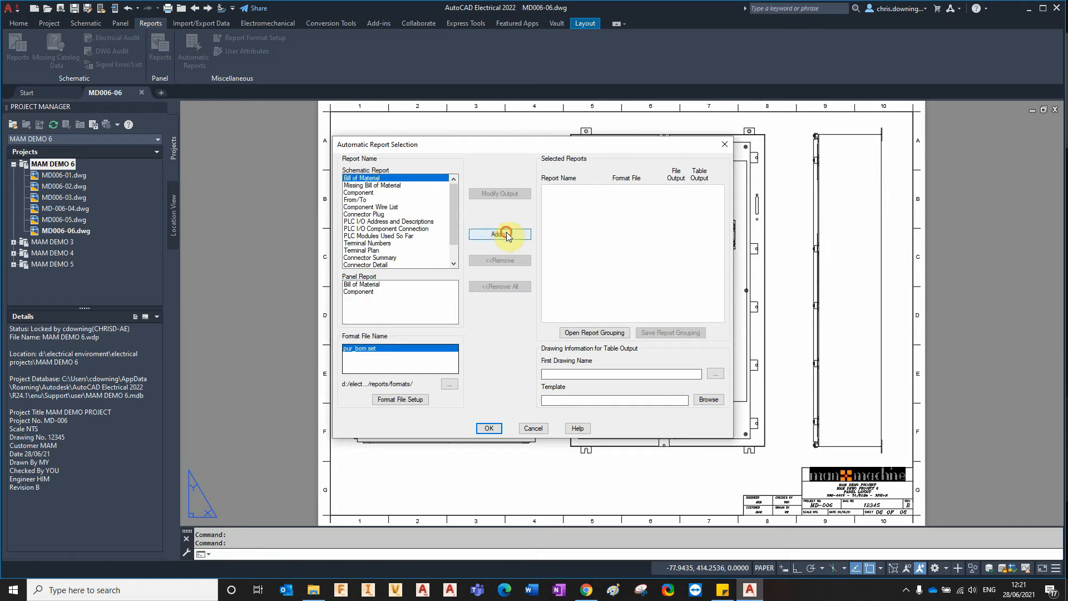
{"action": "left_click", "coordinate": [503, 234]}
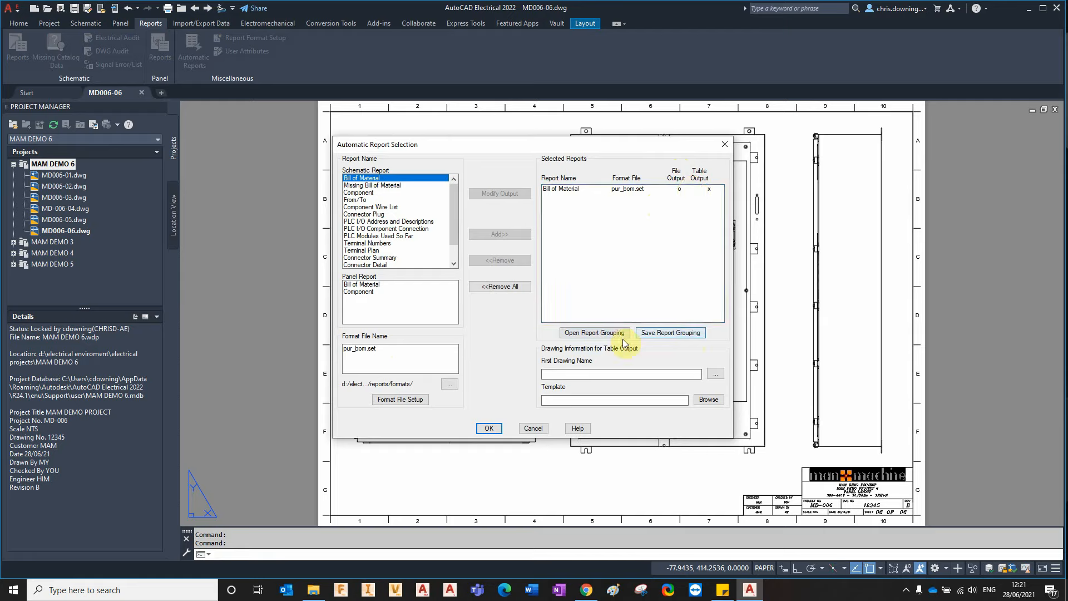
- Set the first drawing name for table output to MD006-07 and its template to D:\Templates\Electrical Template A2.dwt
{"action": "left_click", "coordinate": [601, 373]}
{"action": "type", "text": "MOD"}
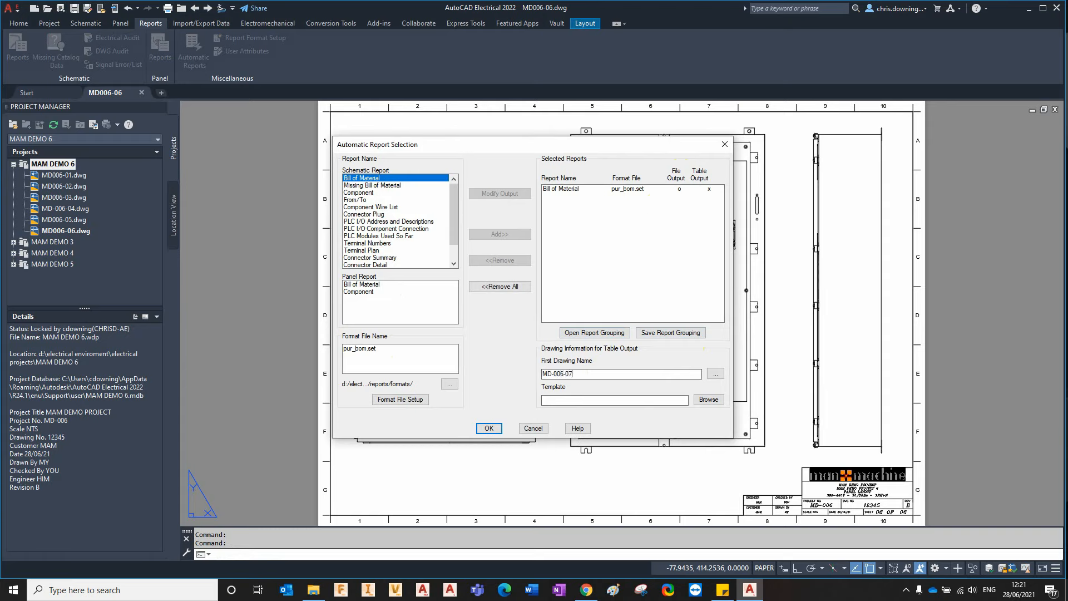
{"action": "left_click", "coordinate": [550, 373]}
{"action": "left_click", "coordinate": [707, 401]}
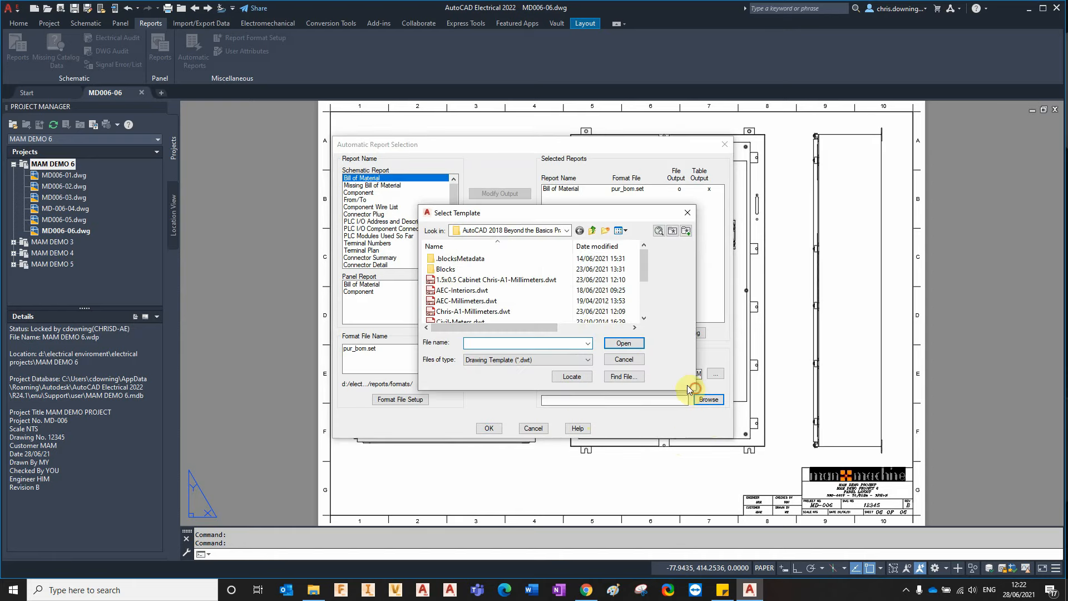
{"action": "left_click", "coordinate": [566, 230]}
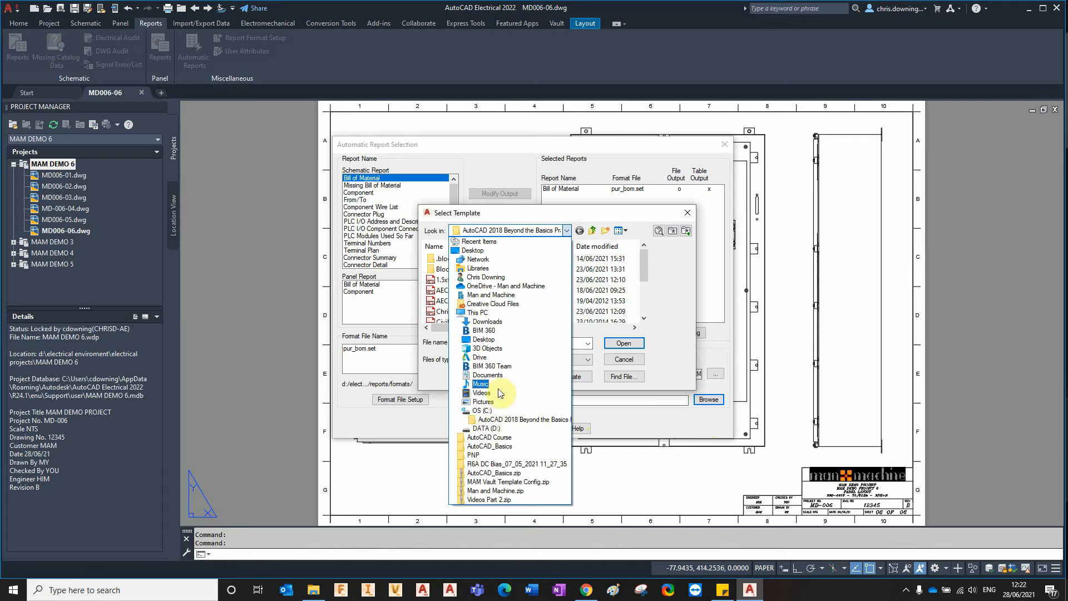
{"action": "left_click", "coordinate": [486, 429]}
{"action": "left_click", "coordinate": [483, 258]}
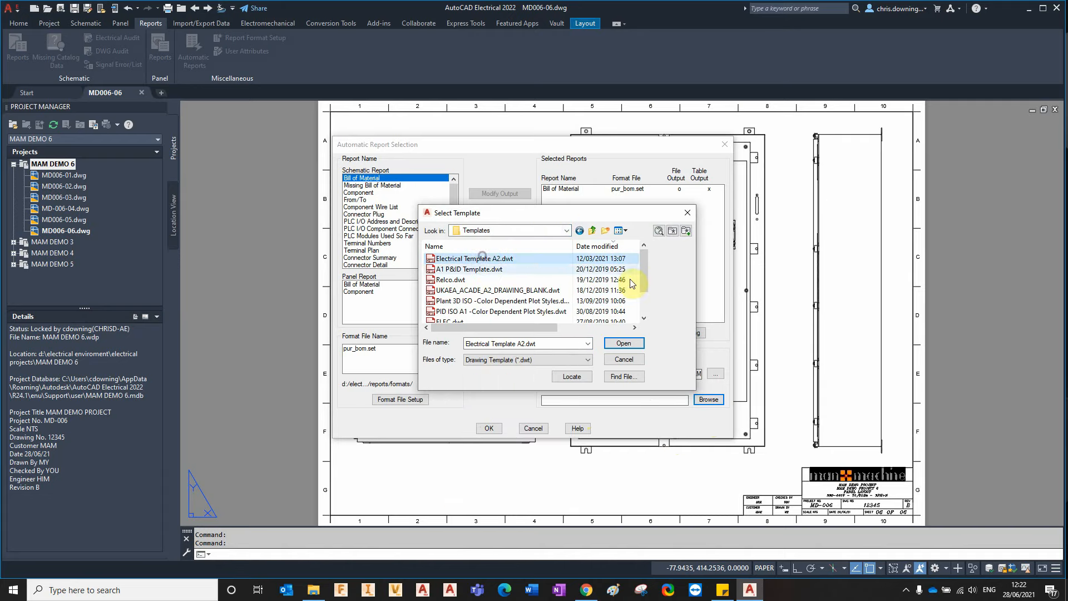
{"action": "left_click", "coordinate": [611, 342]}
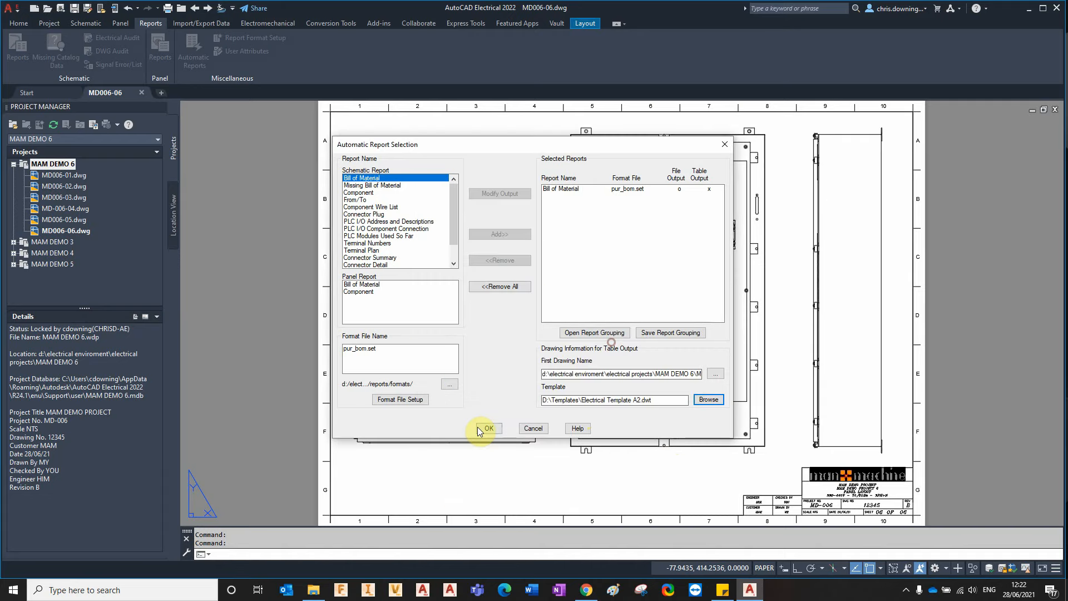
- Add the schematic From/To report with format wirefrm2.set, run the automatic reports and save the changes to MD006-06
{"action": "left_click", "coordinate": [359, 200]}
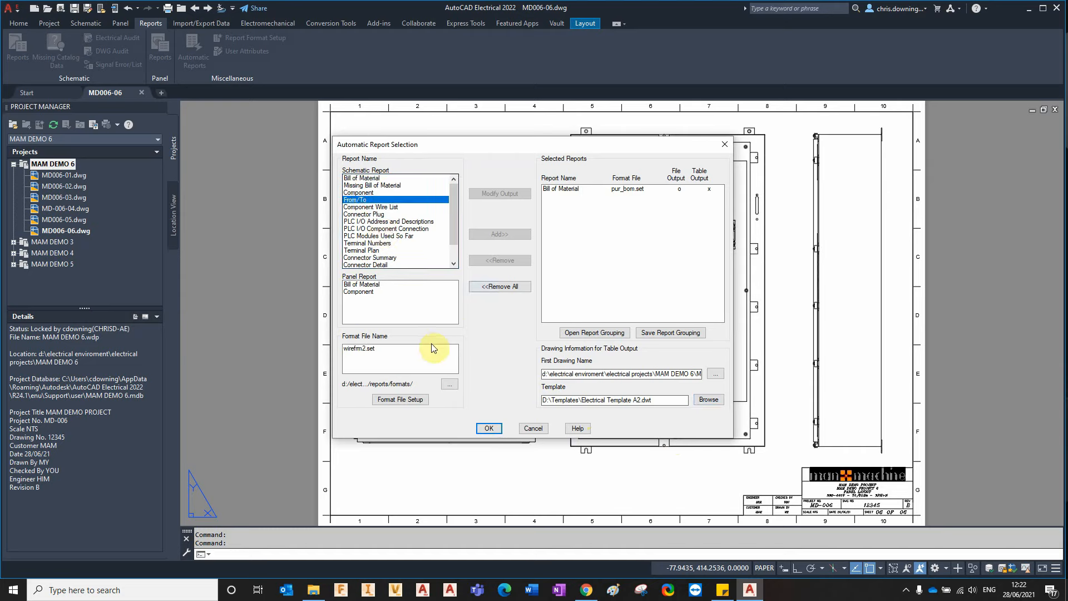
{"action": "left_click", "coordinate": [492, 234]}
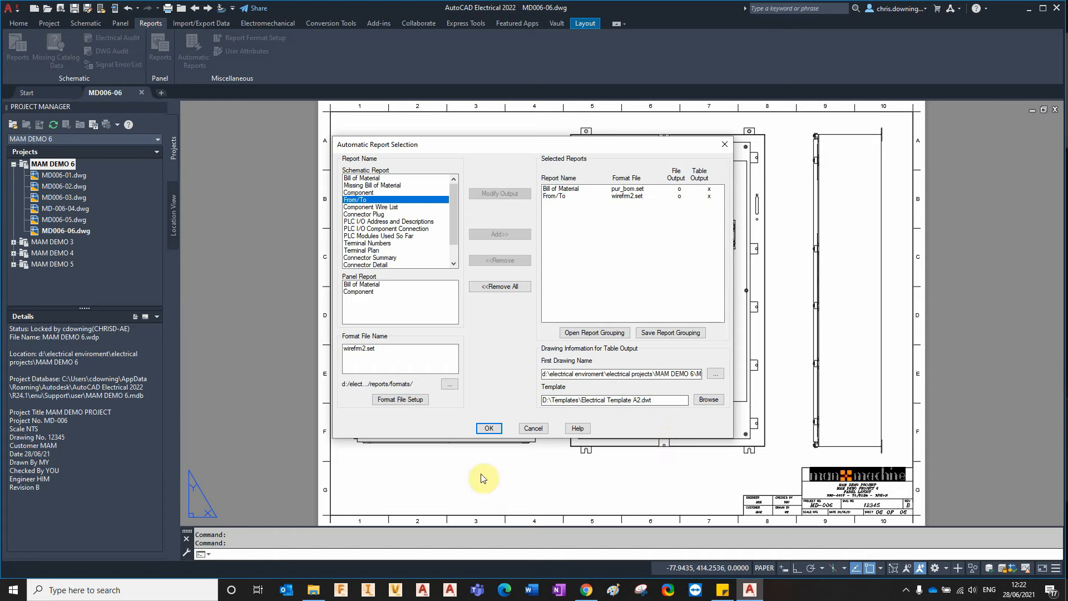
{"action": "left_click", "coordinate": [489, 428]}
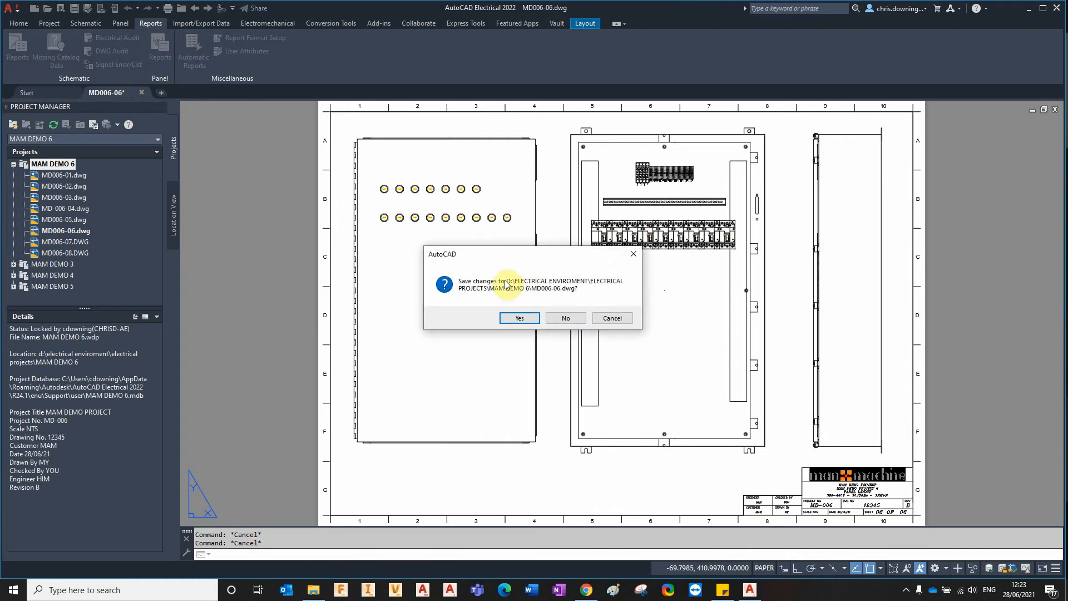
{"action": "left_click", "coordinate": [521, 318]}
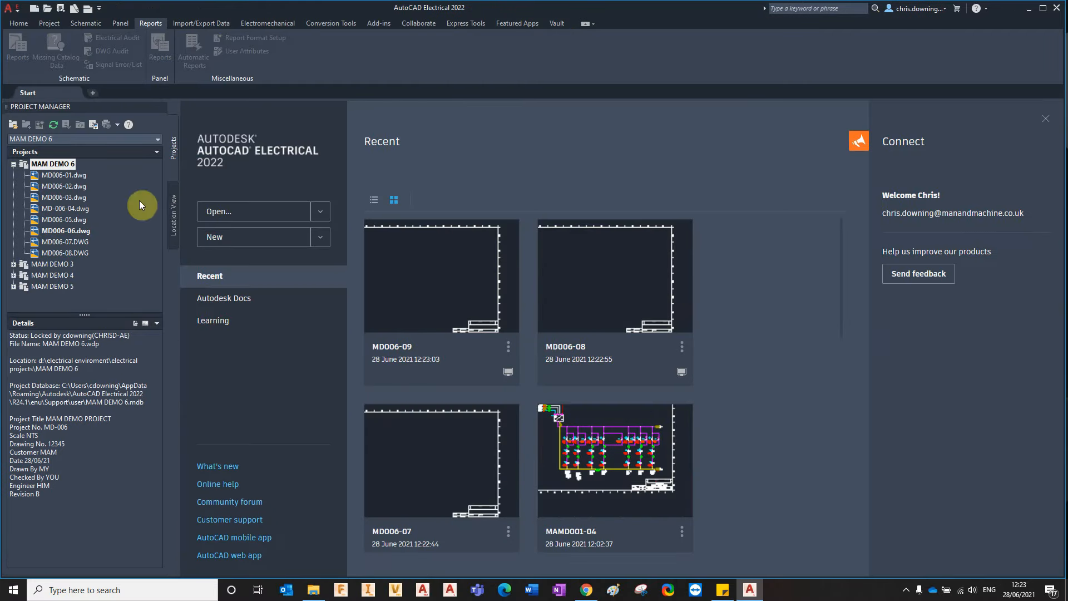
- Open MD006-01.dwg, start the Drawing List Report for MAM DEMO 6 and choose the dwglst.set format file
{"action": "right_click", "coordinate": [43, 175]}
{"action": "left_click", "coordinate": [47, 182]}
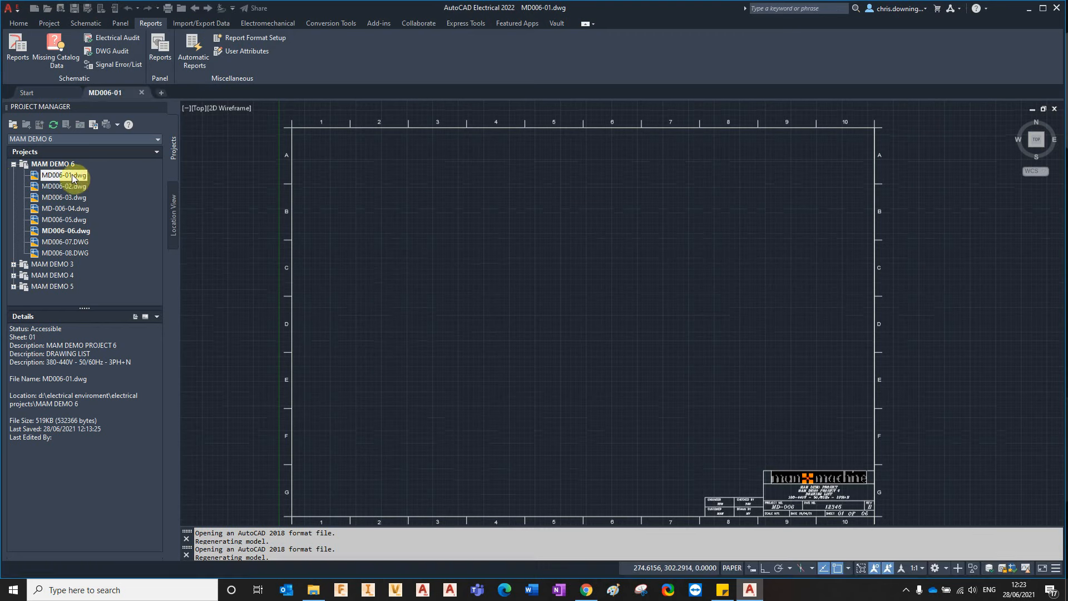
{"action": "left_click", "coordinate": [69, 164]}
{"action": "right_click", "coordinate": [70, 165]}
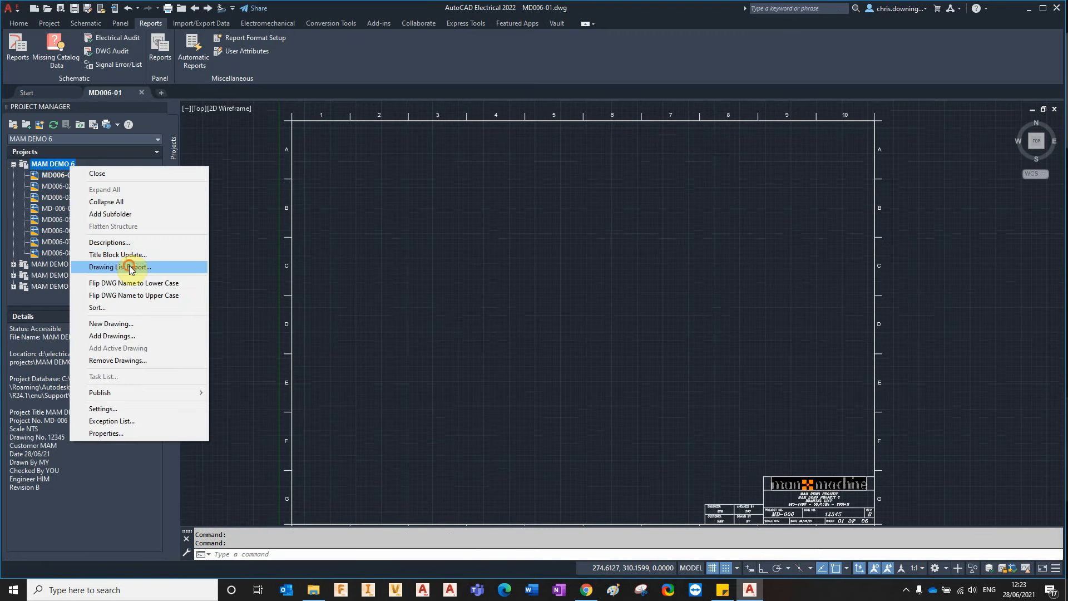
{"action": "left_click", "coordinate": [129, 267]}
{"action": "left_click", "coordinate": [499, 340]}
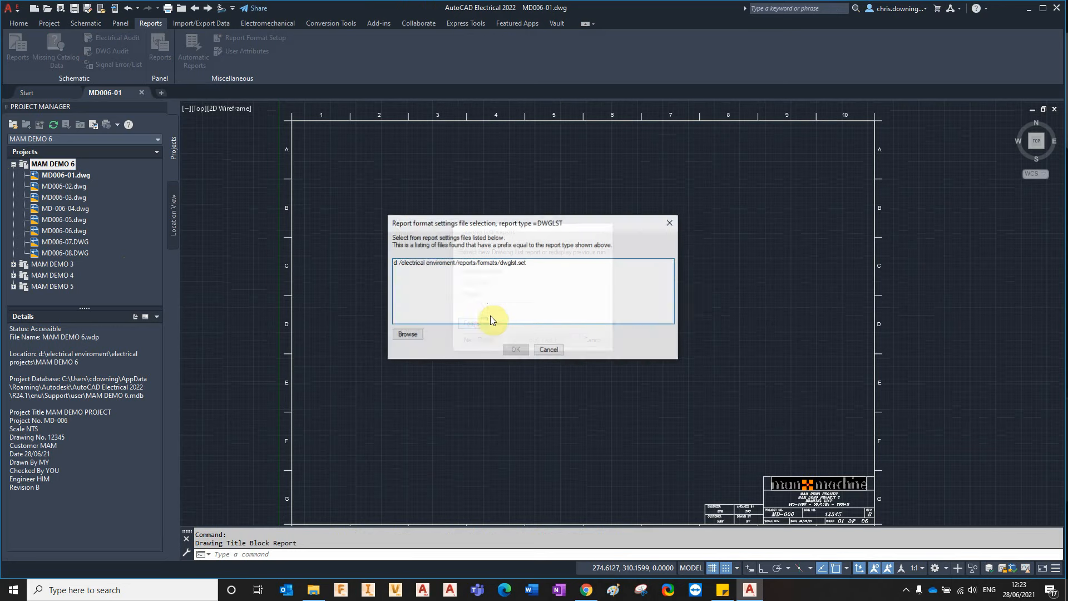
{"action": "left_click", "coordinate": [487, 263]}
{"action": "left_click", "coordinate": [527, 351]}
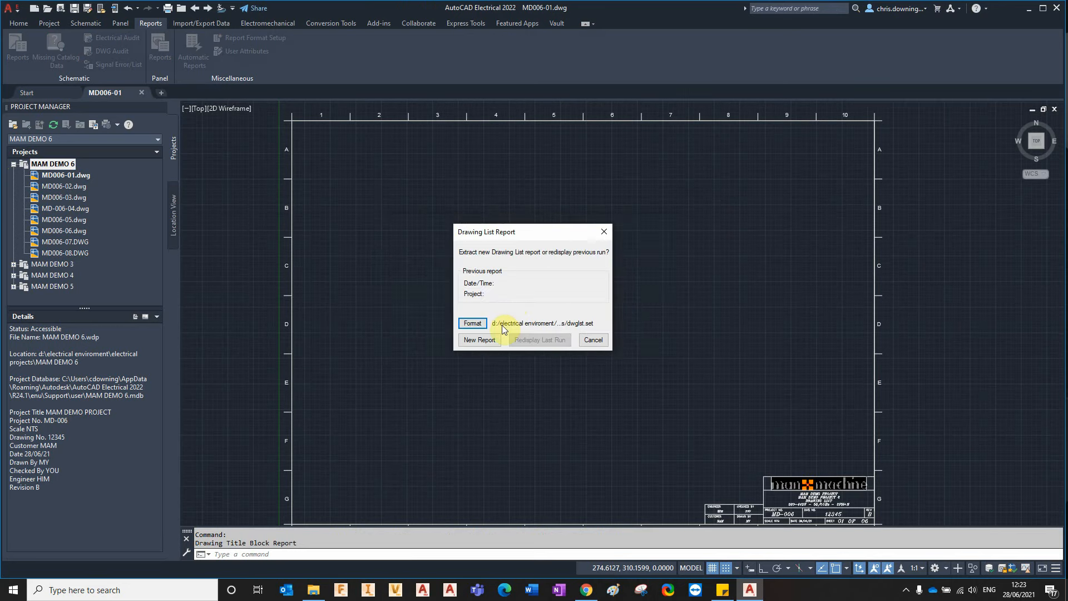
- Extract a new drawing list report that covers all project drawings
{"action": "left_click", "coordinate": [496, 340]}
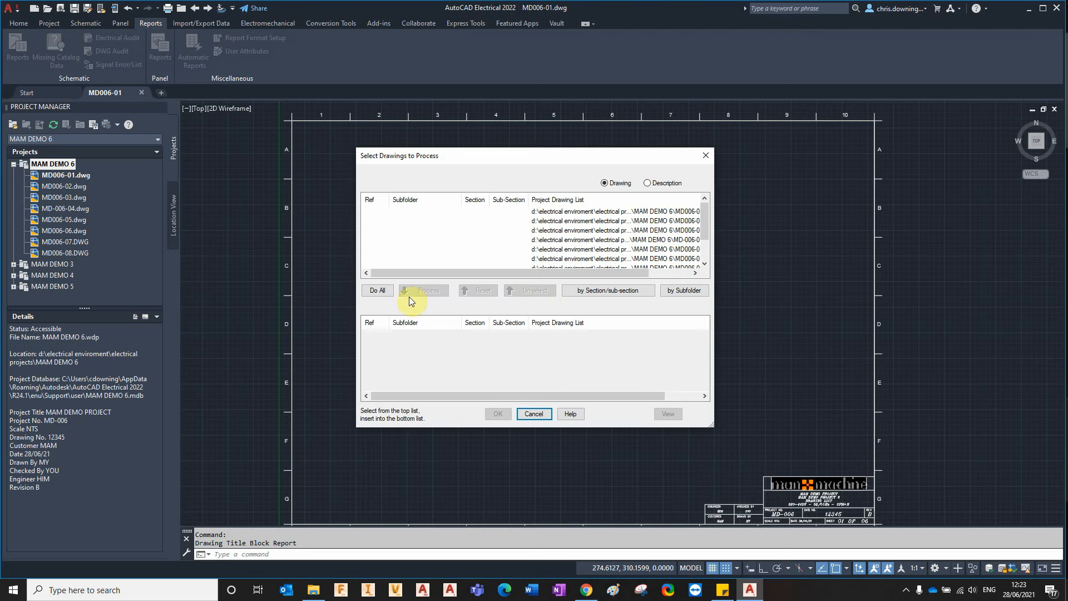
{"action": "left_click", "coordinate": [374, 290]}
{"action": "left_click", "coordinate": [498, 414]}
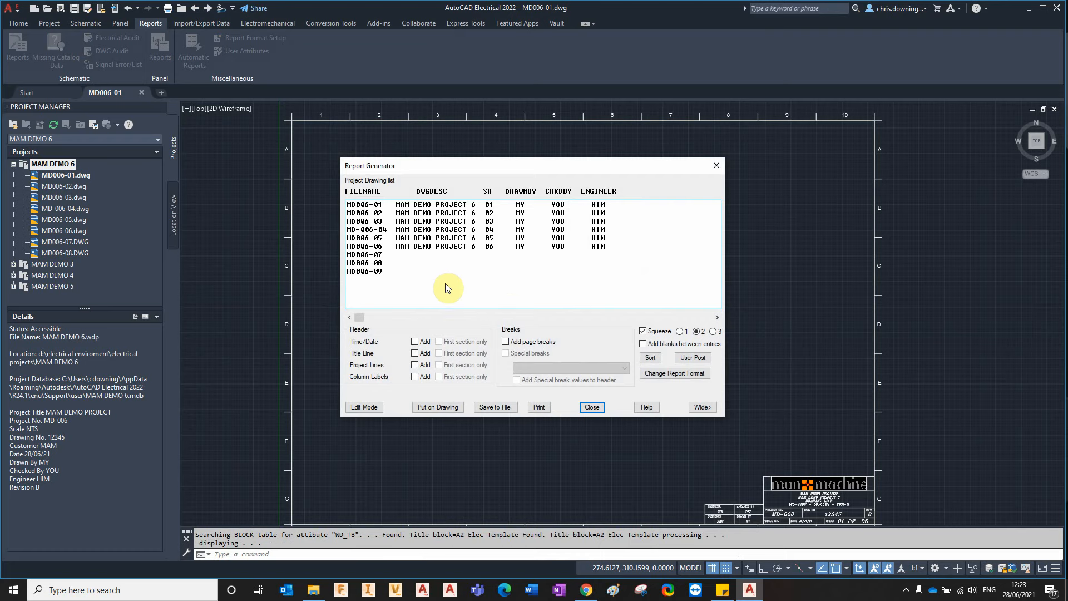
- Set the report up as a table on the drawing and include the title line DRAWING LIST
{"action": "left_click", "coordinate": [454, 406]}
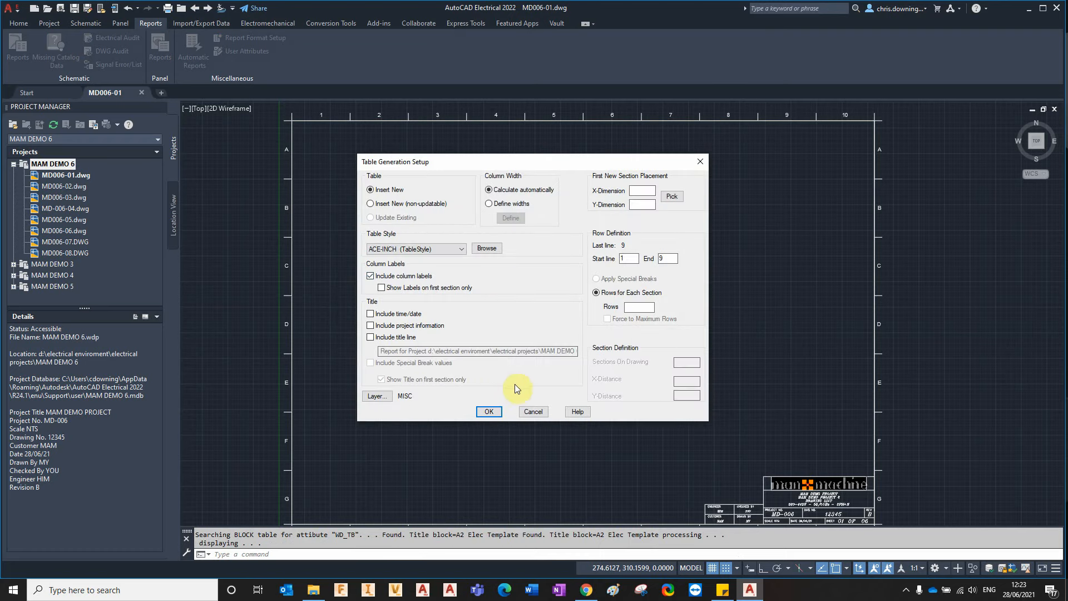
{"action": "left_click", "coordinate": [370, 337]}
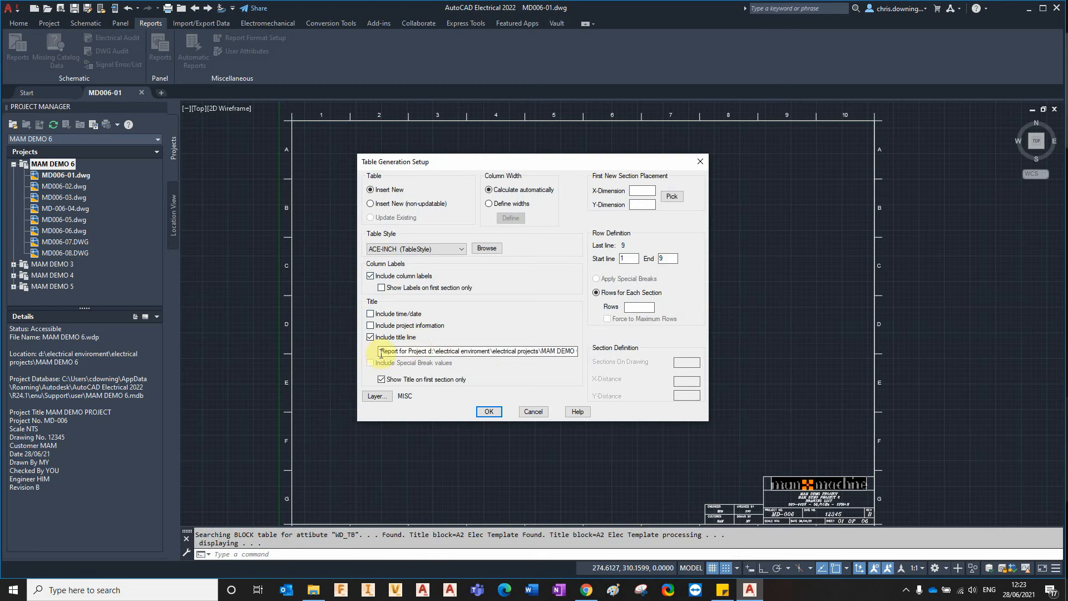
{"action": "left_click_drag", "start_coordinate": [380, 353], "coordinate": [778, 368]}
{"action": "type", "text": "DRAWING LIST"}
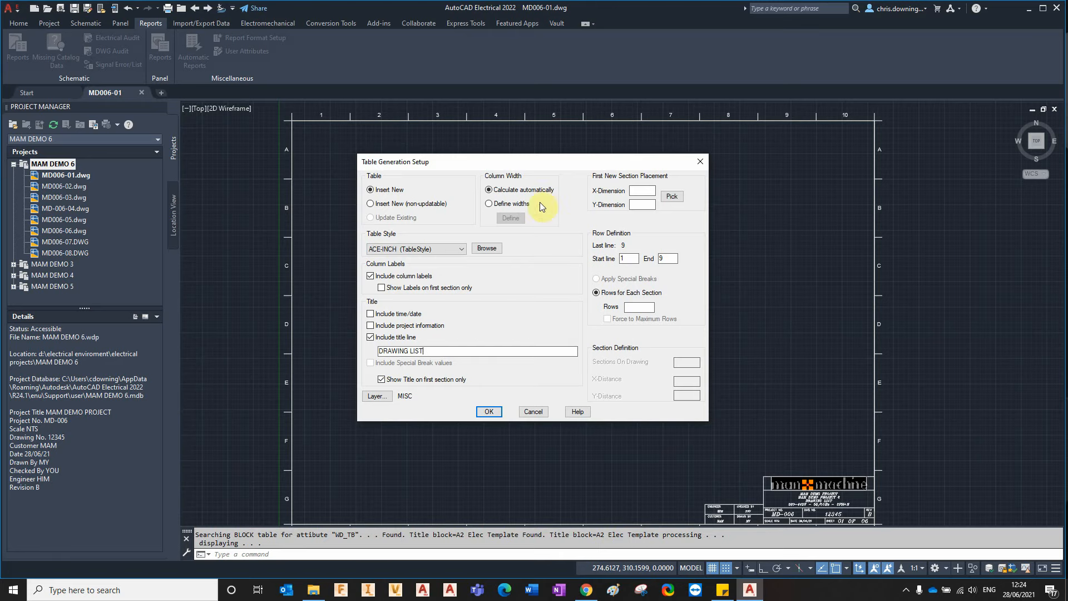
- Pick the table's insertion point in the upper part of the sheet at about X 212.5, Y 300, and choose the ACE-METRIC table style
{"action": "left_click", "coordinate": [673, 197]}
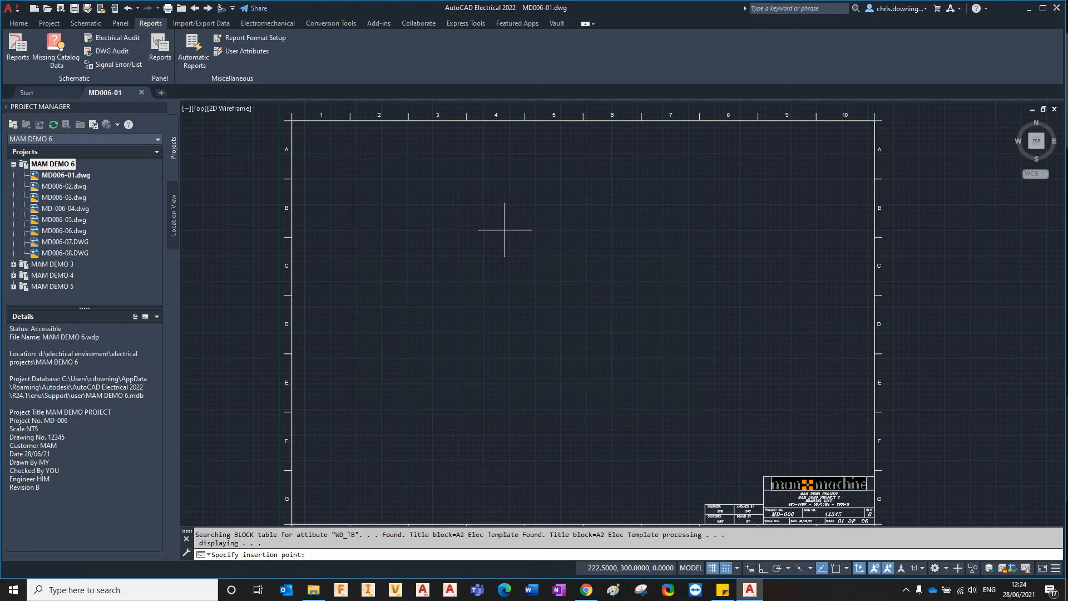
{"action": "left_click", "coordinate": [496, 230]}
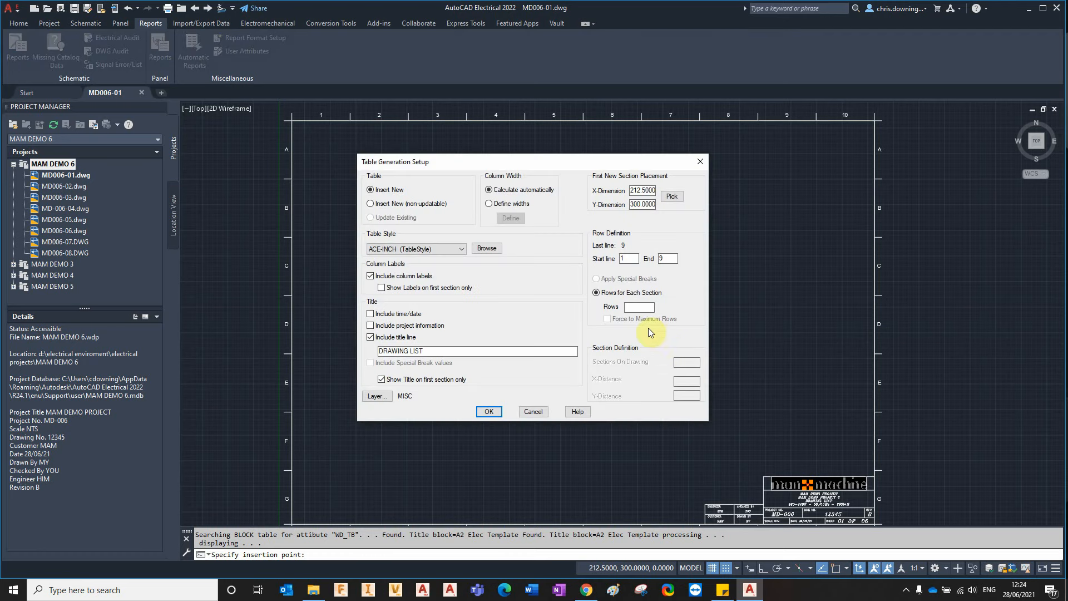
{"action": "left_click", "coordinate": [444, 249]}
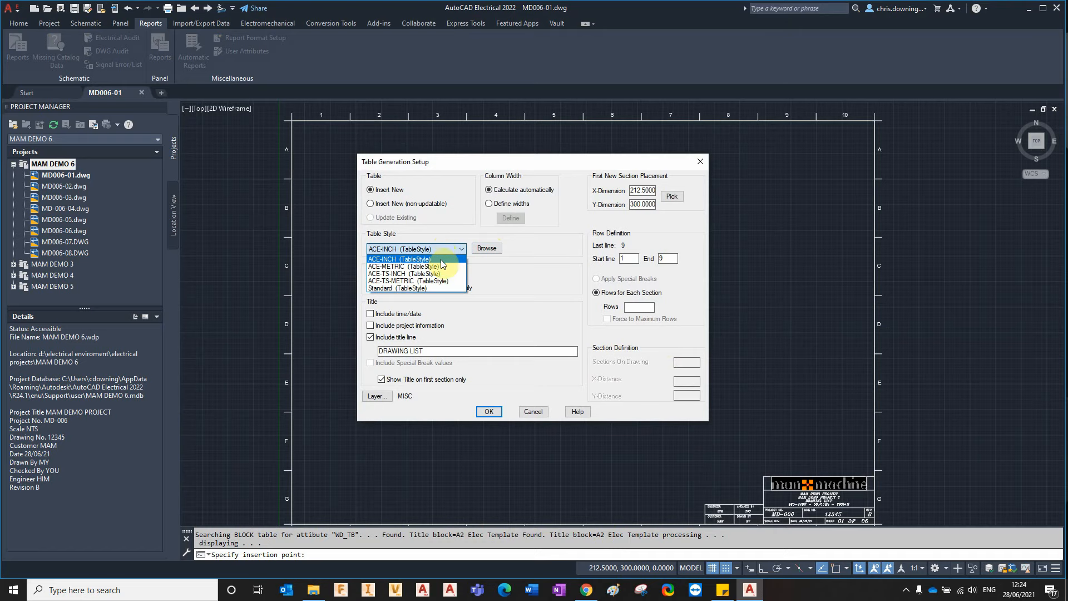
{"action": "left_click", "coordinate": [443, 266]}
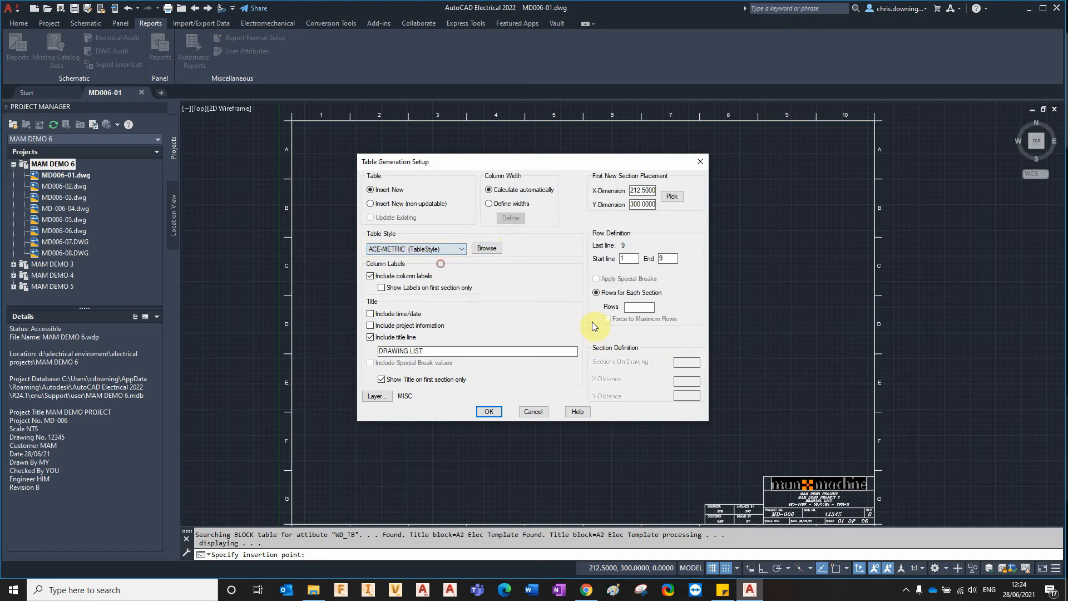
- Insert the drawing list table on the MD006-01 sheet and close the report generator
{"action": "left_click", "coordinate": [489, 412]}
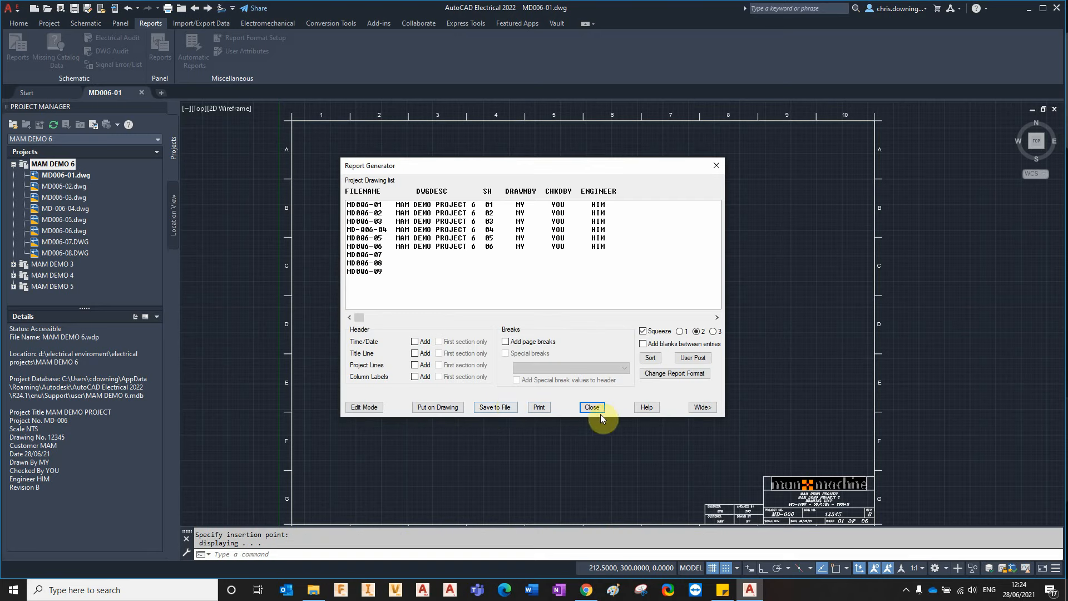
{"action": "left_click", "coordinate": [593, 408]}
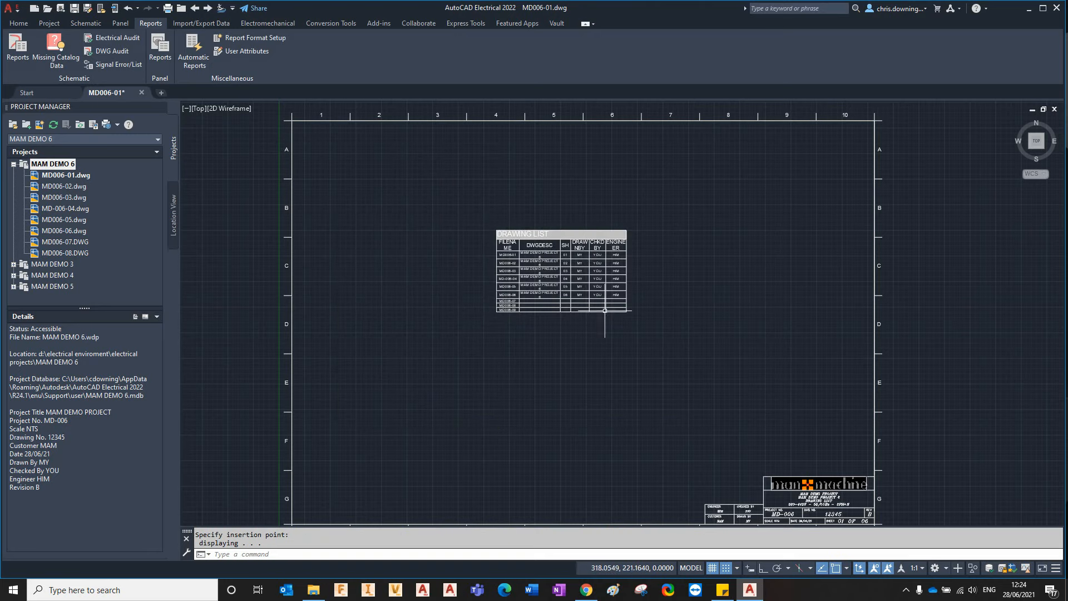
{"action": "scroll", "coordinate": [579, 315], "scroll_direction": "up", "scroll_amount": 4}
{"action": "scroll", "coordinate": [744, 262], "scroll_direction": "down", "scroll_amount": 2}
{"action": "scroll", "coordinate": [762, 265], "scroll_direction": "down", "scroll_amount": 2}
{"action": "middle_click_drag", "start_coordinate": [768, 268], "coordinate": [755, 295]}
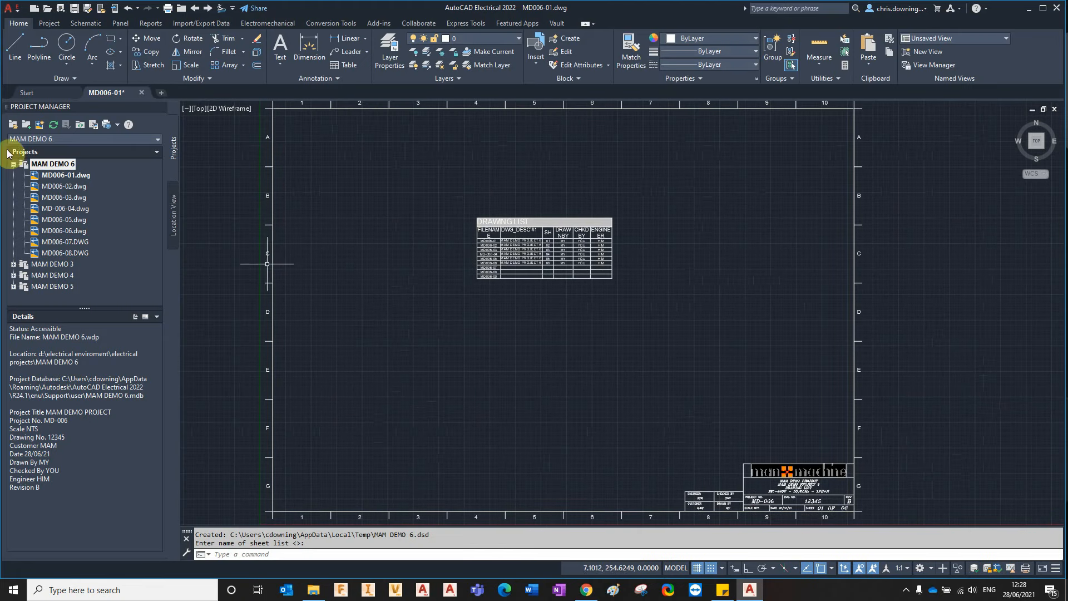
- Set up a multi-sheet PDF publish of all MAM DEMO 6 project drawings, including the first layout tab of each
{"action": "right_click", "coordinate": [51, 163]}
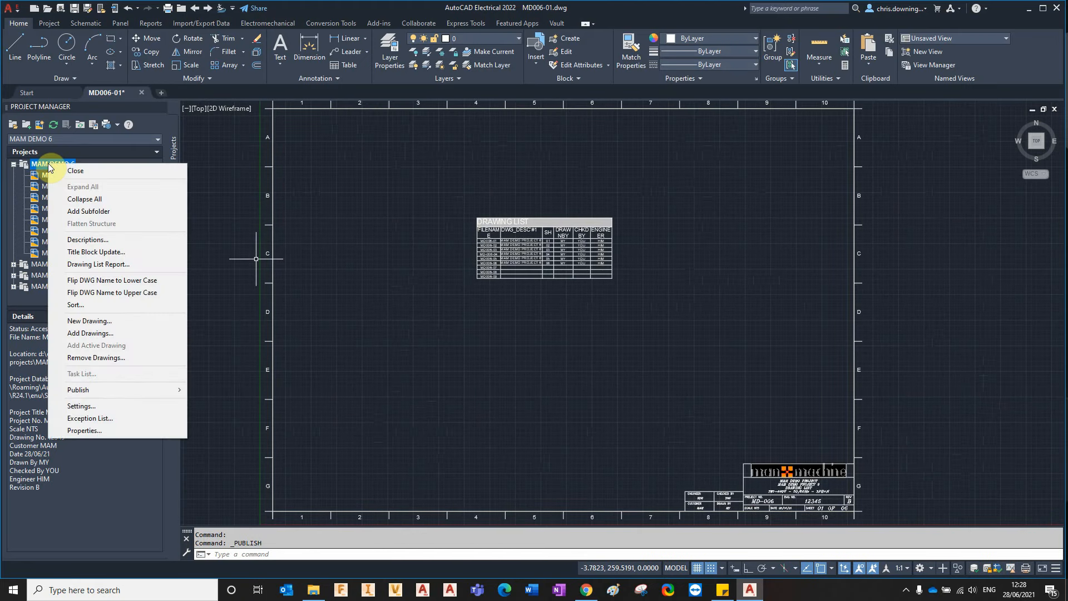
{"action": "mouse_move", "coordinate": [154, 396]}
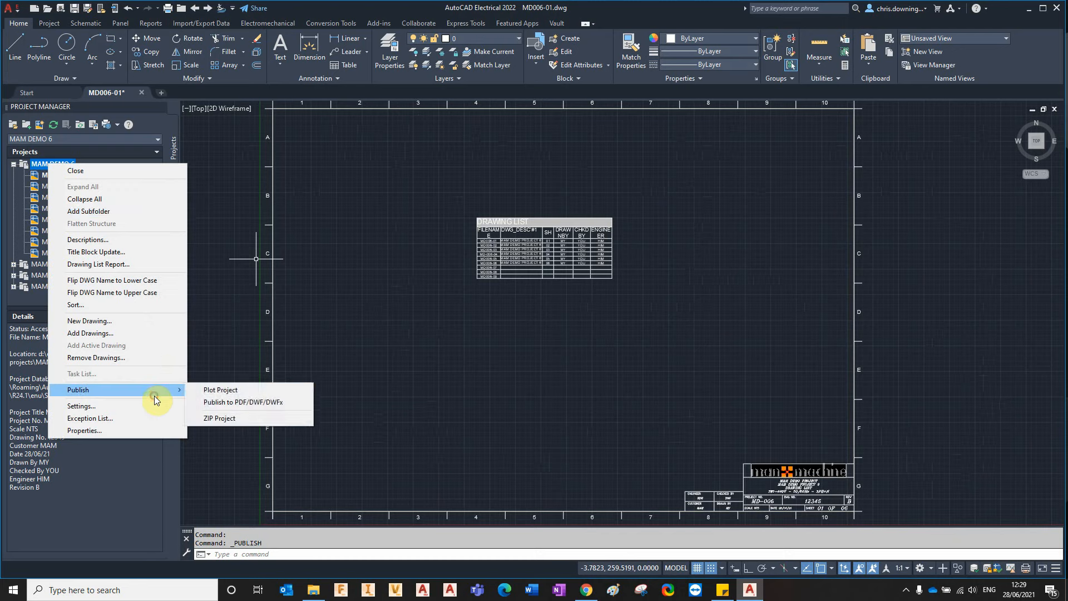
{"action": "left_click", "coordinate": [249, 401]}
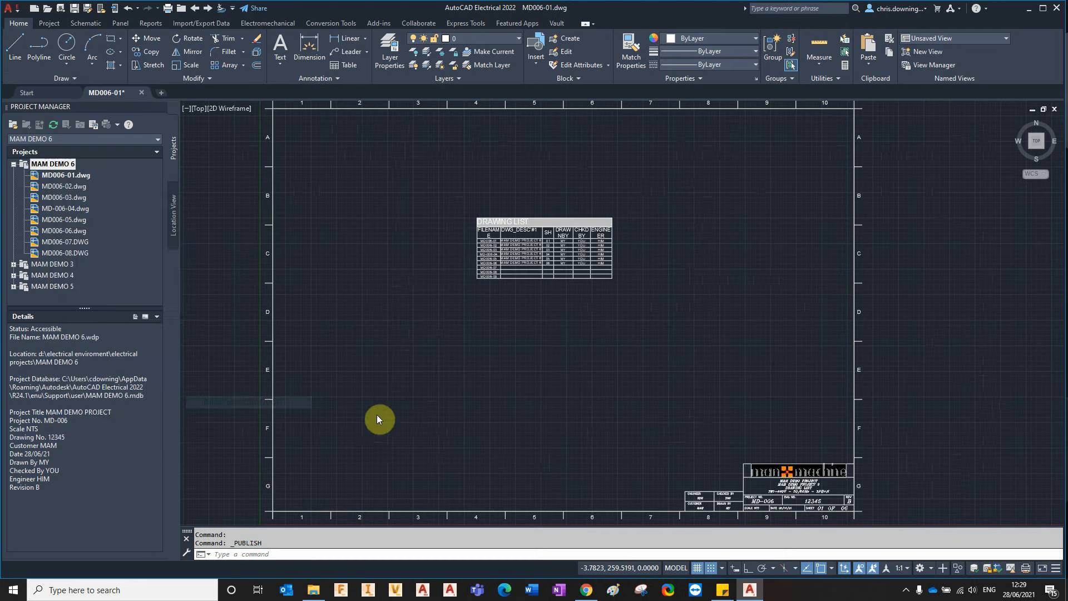
{"action": "left_click", "coordinate": [377, 295]}
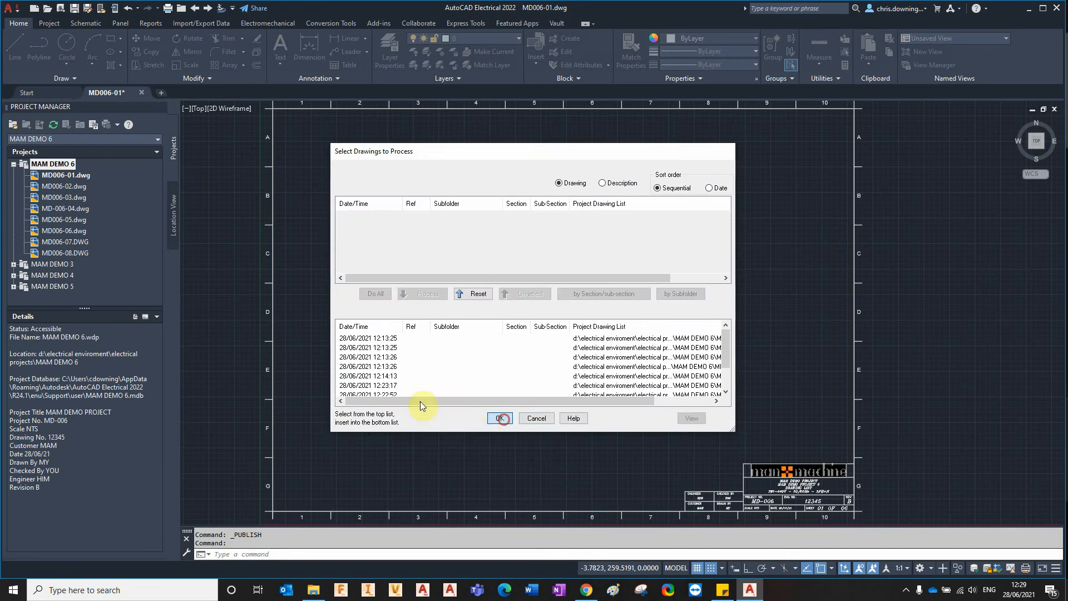
{"action": "left_click", "coordinate": [549, 232]}
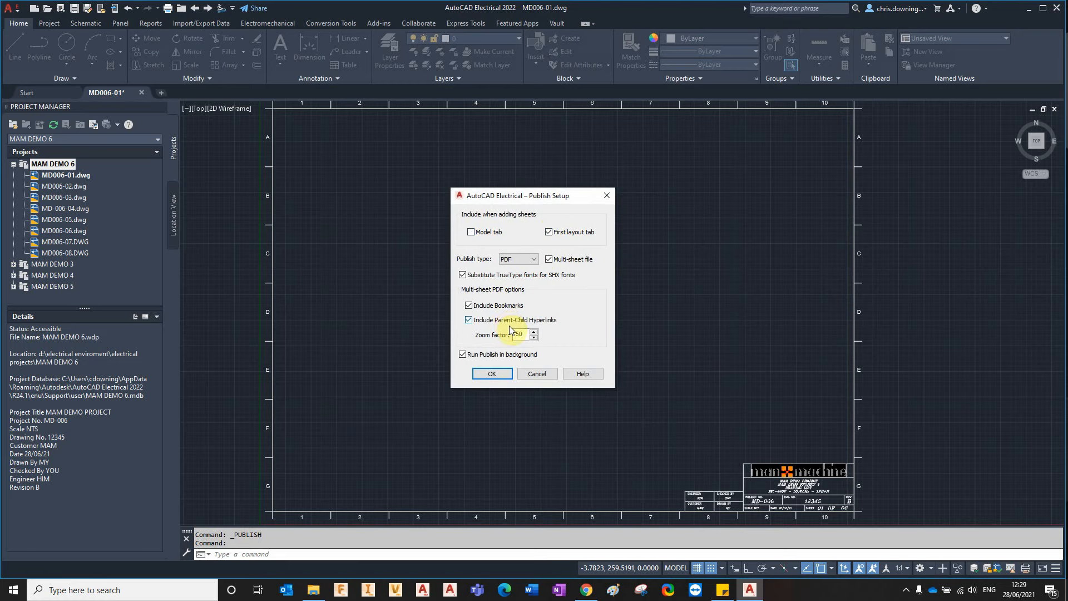
{"action": "left_click", "coordinate": [502, 374]}
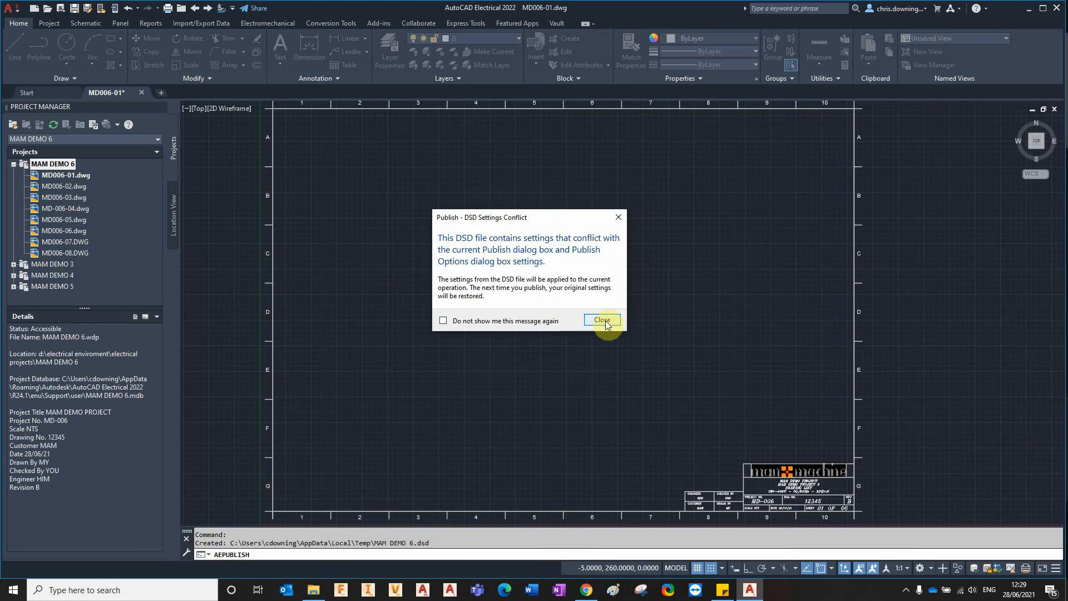
{"action": "left_click", "coordinate": [597, 321]}
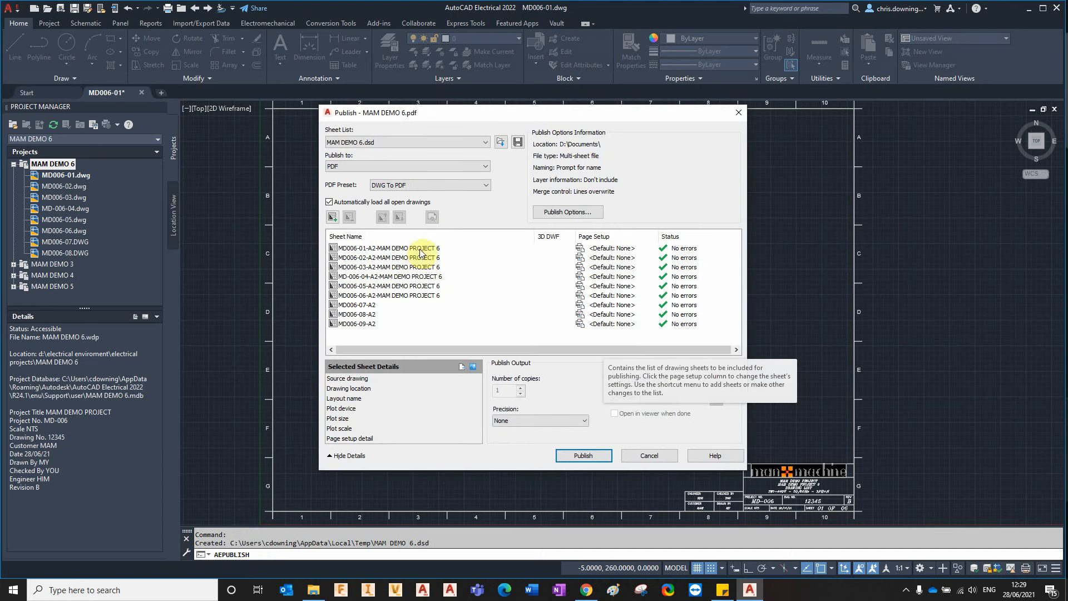
- Check each sheet in the publish list in turn, from MD006-01-A2 to MD006-09-A2
{"action": "left_click", "coordinate": [376, 251]}
{"action": "left_click", "coordinate": [375, 258]}
{"action": "left_click", "coordinate": [372, 268]}
{"action": "left_click", "coordinate": [370, 277]}
{"action": "left_click", "coordinate": [368, 286]}
{"action": "left_click", "coordinate": [366, 295]}
{"action": "left_click", "coordinate": [368, 305]}
{"action": "left_click", "coordinate": [369, 315]}
{"action": "left_click", "coordinate": [370, 324]}
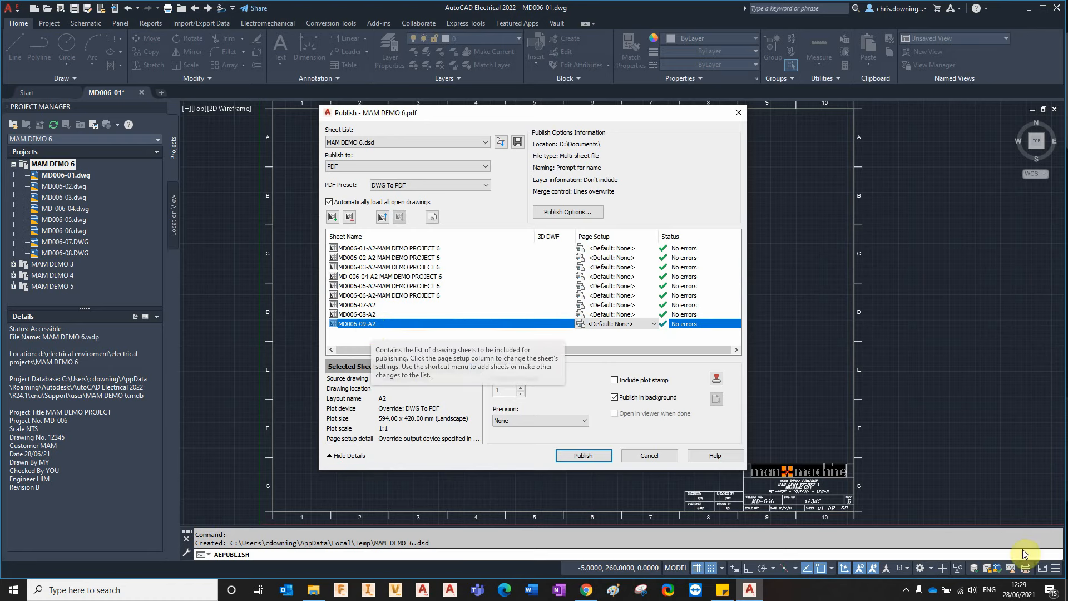
- Publish the sheets to the Desktop as MAM DEMO 6.pdf, replacing the existing file
{"action": "left_click", "coordinate": [581, 456]}
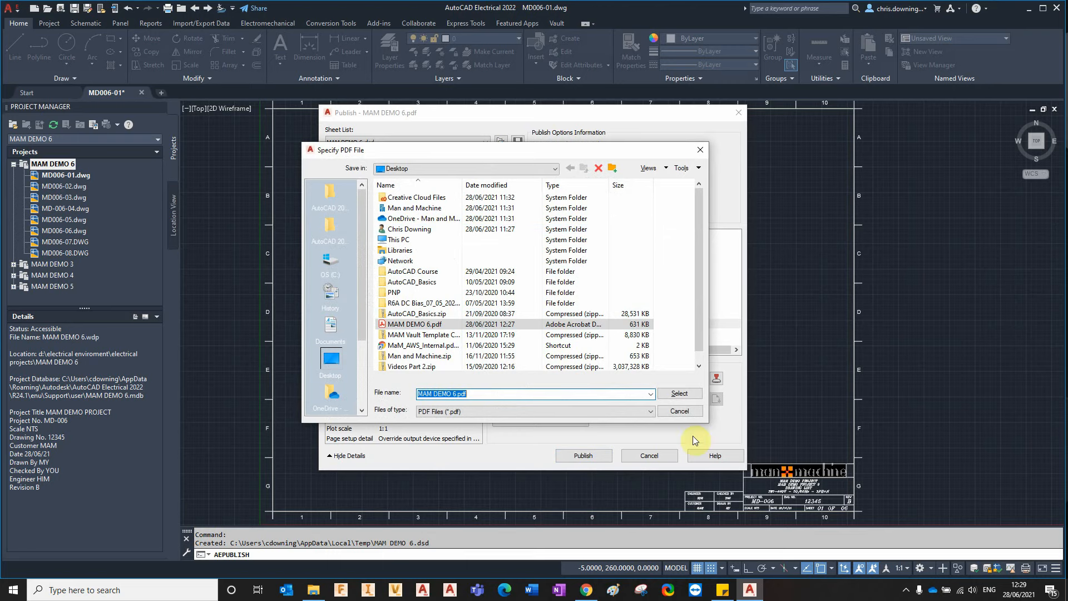
{"action": "left_click", "coordinate": [690, 395]}
{"action": "left_click", "coordinate": [585, 304]}
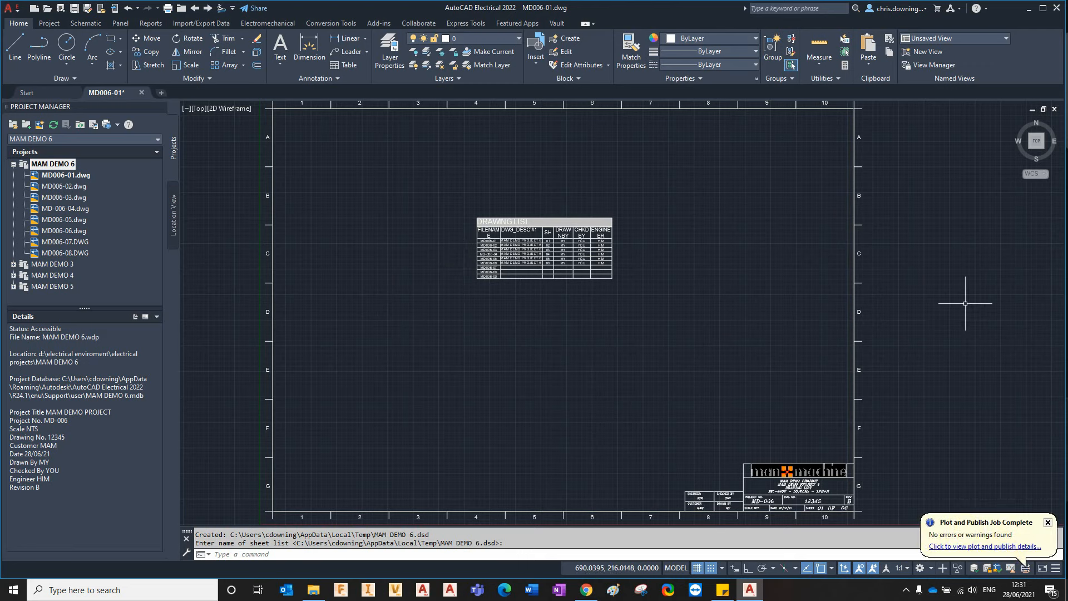
- Switch to MAM DEMO 6.pdf in Adobe Acrobat Reader and review the published schematic, panel layout and report pages
{"action": "key", "text": "alt+Tab"}
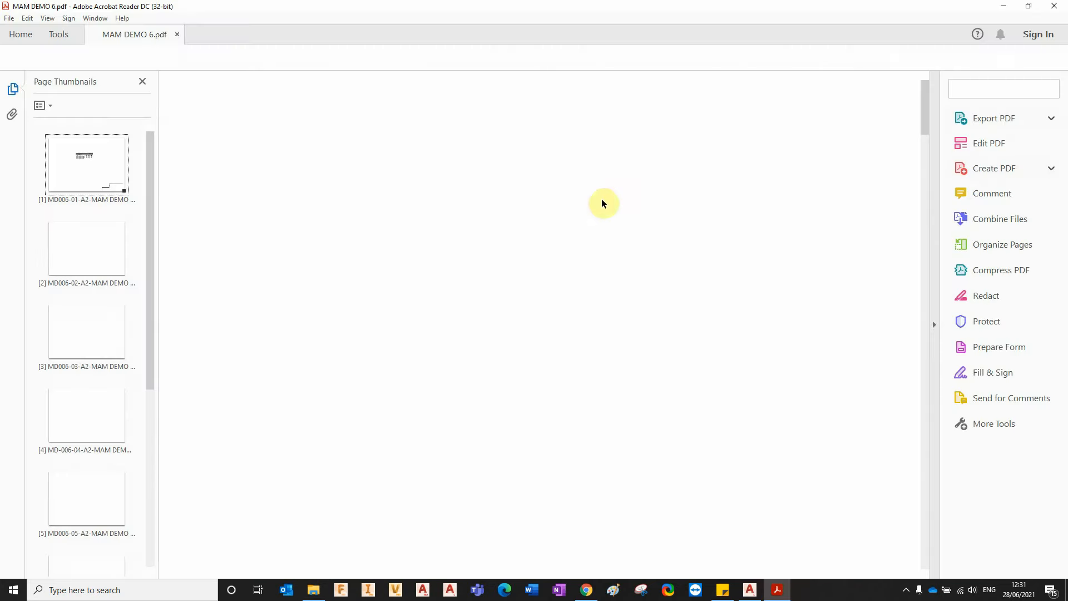
{"action": "scroll", "coordinate": [527, 223], "scroll_direction": "down", "scroll_amount": 1}
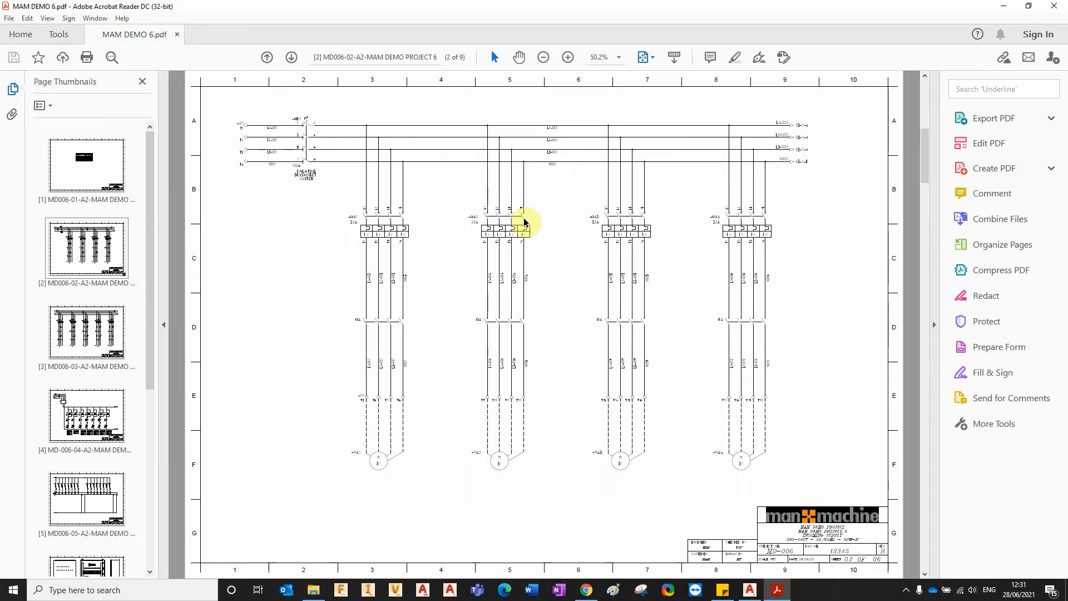
{"action": "scroll", "coordinate": [524, 223], "scroll_direction": "down", "scroll_amount": 1}
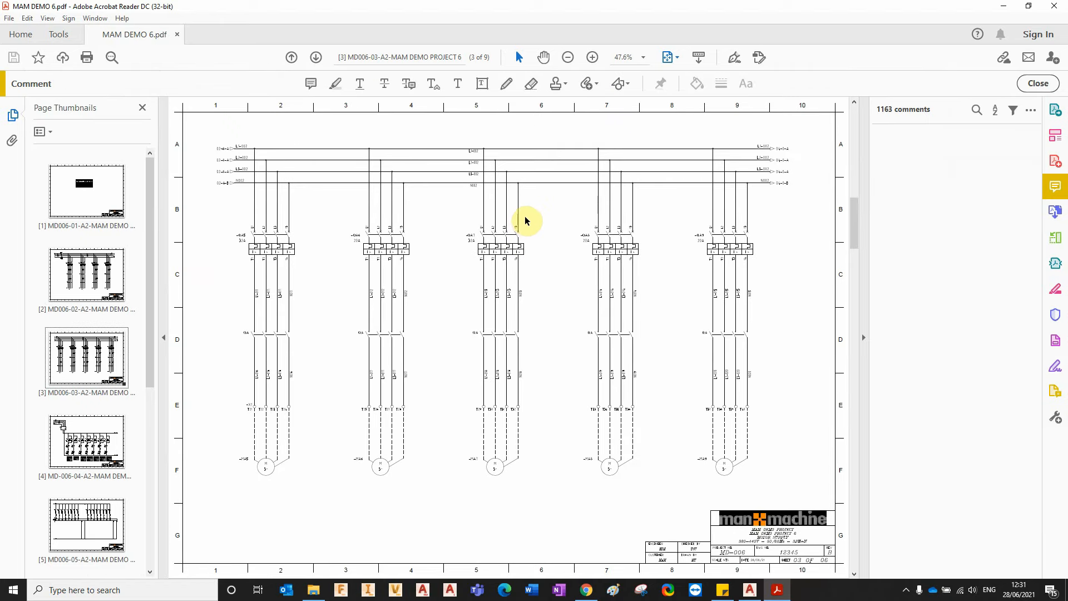
{"action": "scroll", "coordinate": [525, 220], "scroll_direction": "down", "scroll_amount": 1}
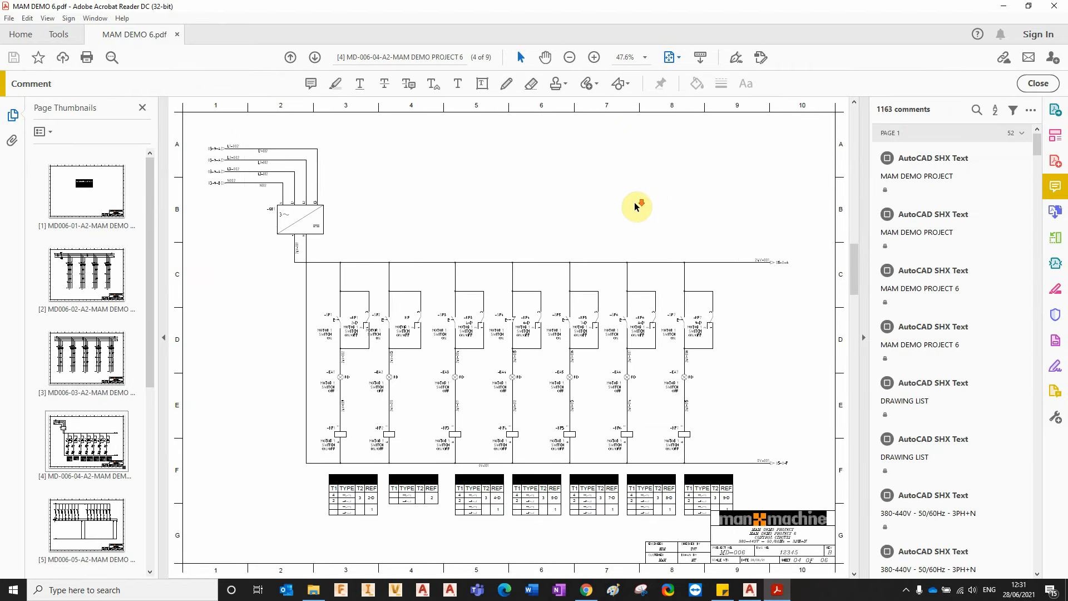
{"action": "scroll", "coordinate": [634, 202], "scroll_direction": "down", "scroll_amount": 1}
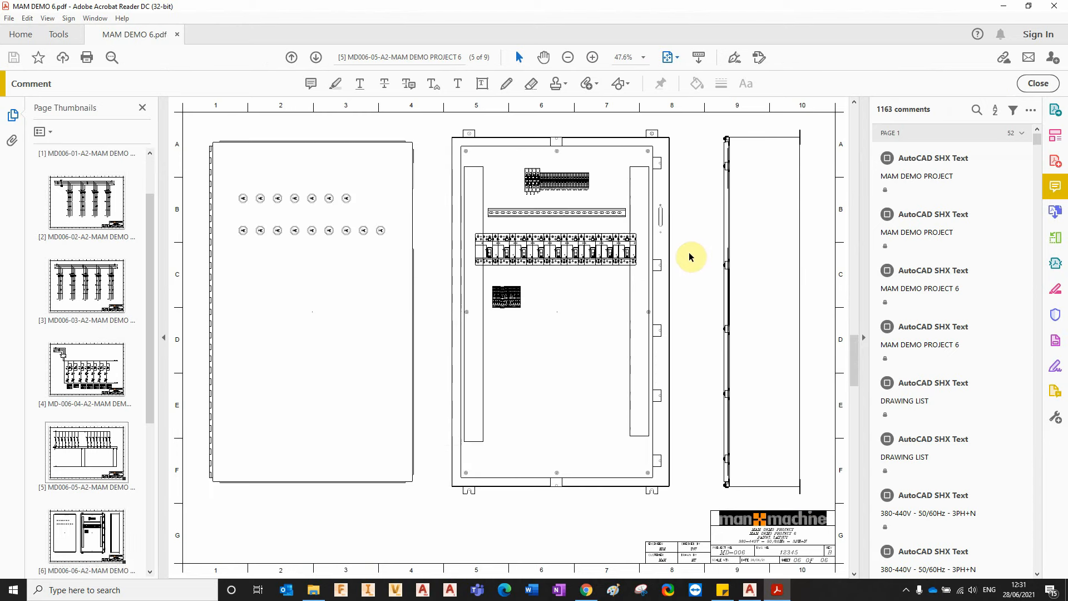
{"action": "scroll", "coordinate": [692, 255], "scroll_direction": "down", "scroll_amount": 4}
{"action": "scroll", "coordinate": [679, 229], "scroll_direction": "up", "scroll_amount": 1}
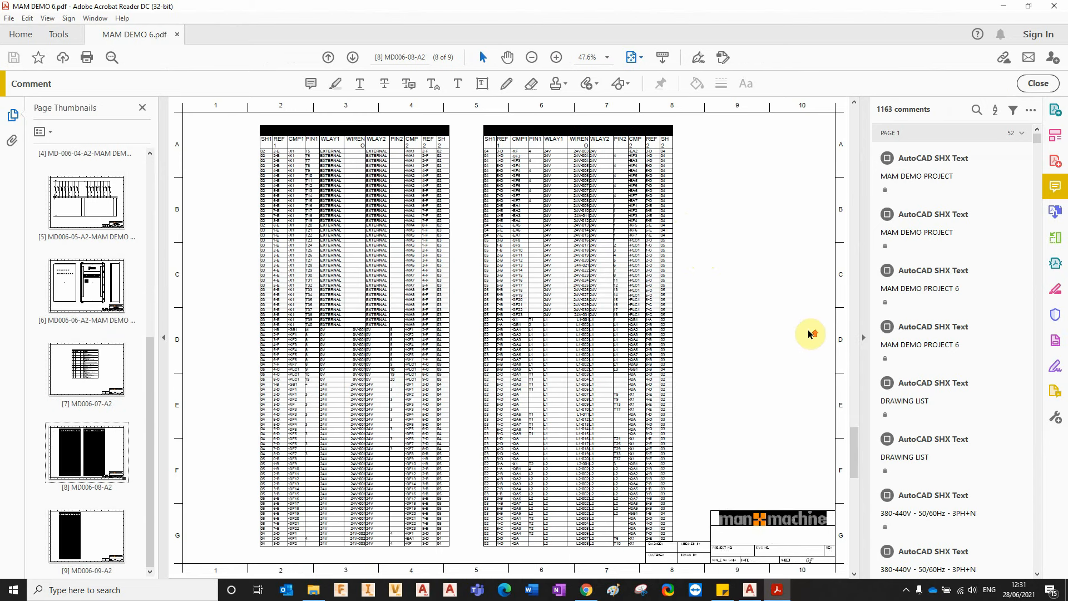
{"action": "scroll", "coordinate": [807, 331], "scroll_direction": "up", "scroll_amount": 1}
{"action": "scroll", "coordinate": [811, 329], "scroll_direction": "up", "scroll_amount": 1}
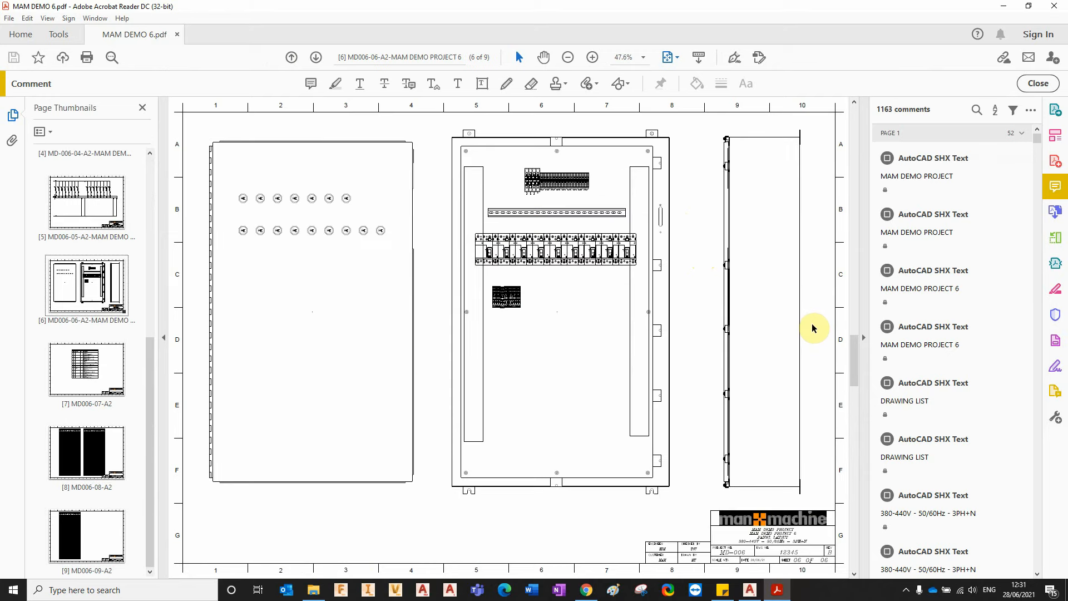